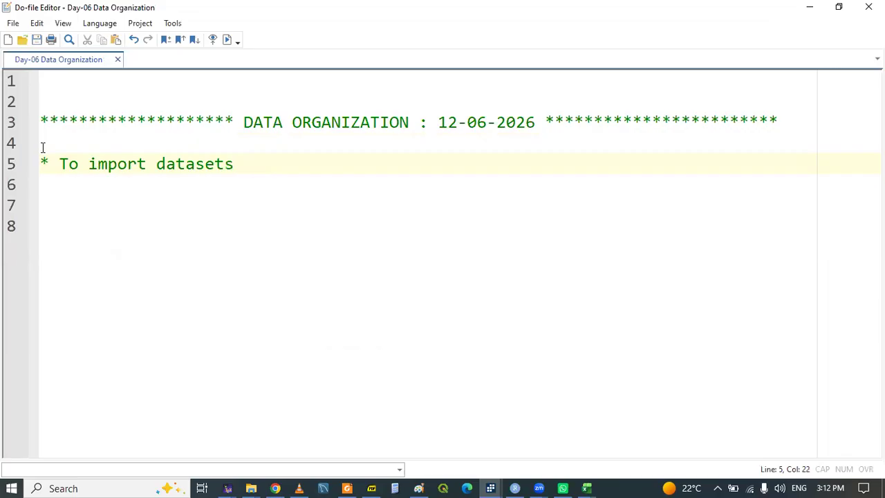
Add several blank lines below the "* To import datasets" comment and save the do-file
key("Down")
key("Down")
key("Return")
key("Return")
key("Return")
key("Return")
key("Up")
key("Up")
key("Up")
key("Up")
key("ctrl+s")
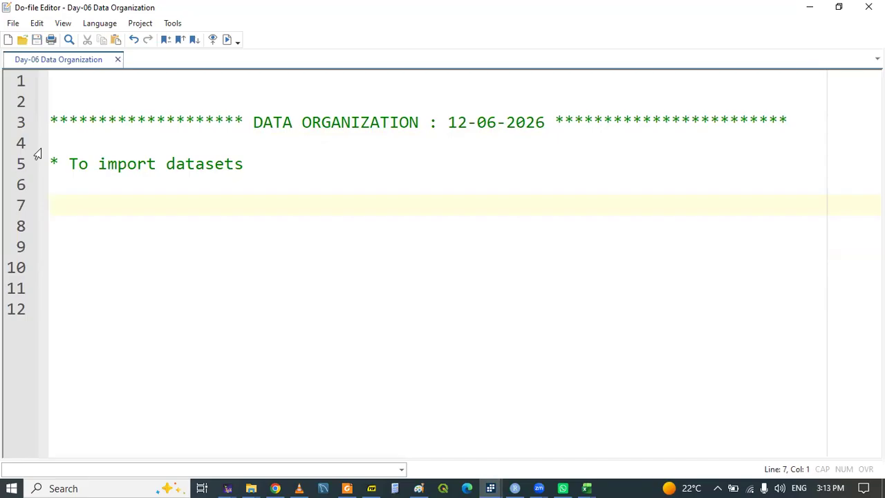
left_click(59, 191)
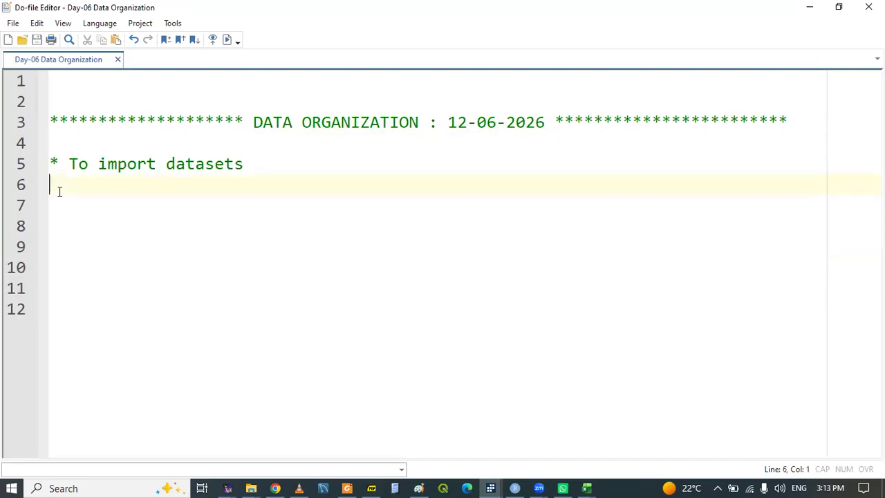
type("frame")
key("BackSpace")
key("BackSpace")
key("BackSpace")
key("BackSpace")
key("BackSpace")
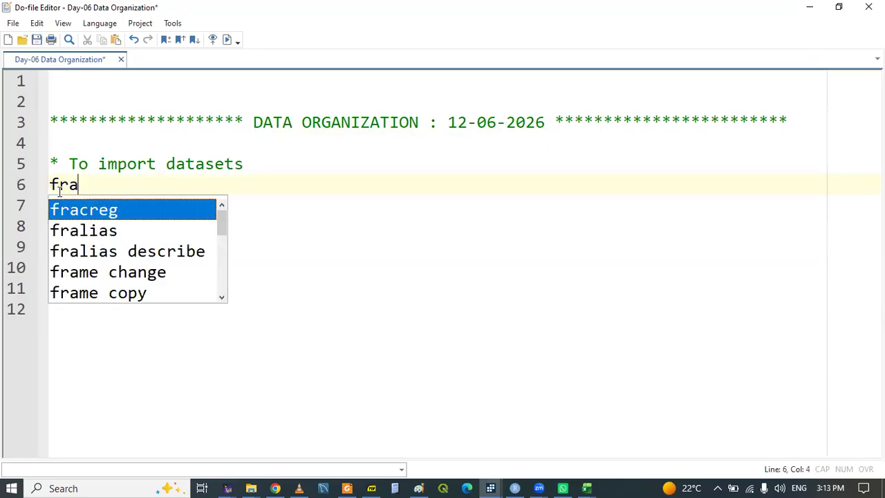
Insert the comment "* clear all exsting frames" on its own line above the "* To import datasets" comment
key("Up")
key("Up")
key("Return")
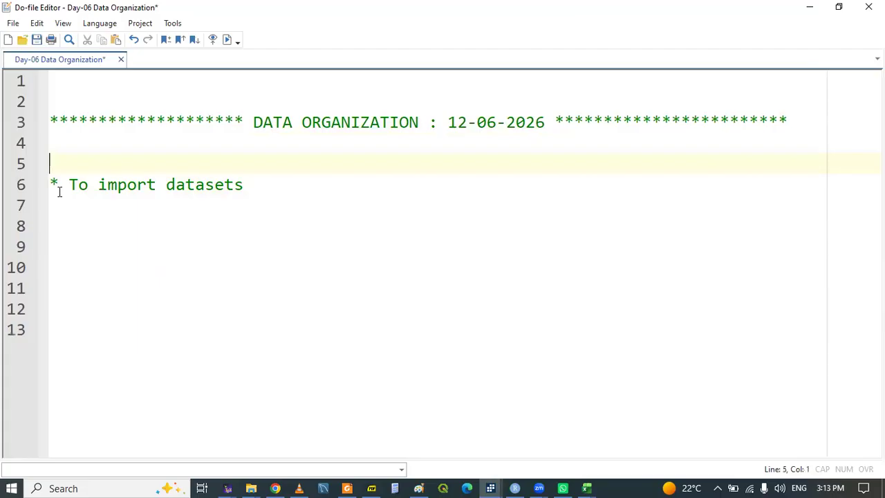
key("Return")
key("Up")
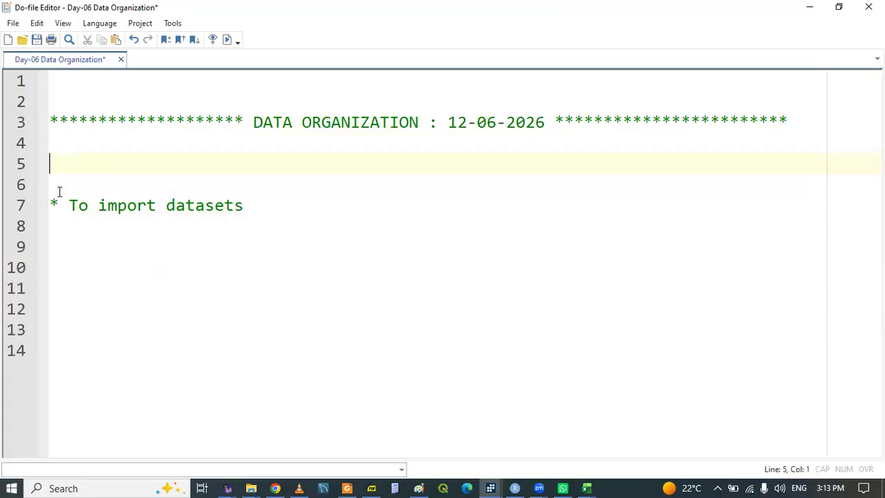
type("* clear all exsting frames")
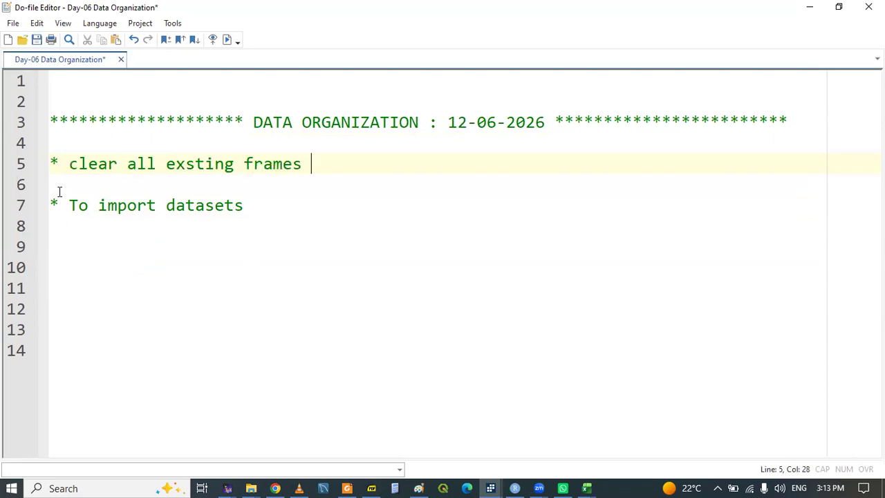
Write the command frame reset directly under the clear-frames comment, with blank lines separating it from the import comment
key("Return")
key("Return")
key("Return")
key("Up")
key("Up")
type("frae")
key("BackSpace")
type("me reset")
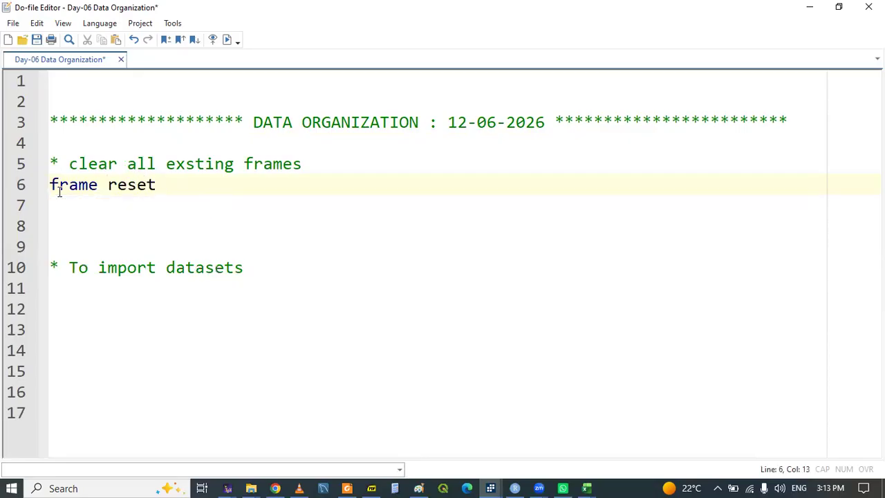
Run only the frame reset line, check its output in the Stata results window, and return to the do-file
triple_click(61, 185)
left_click(480, 283)
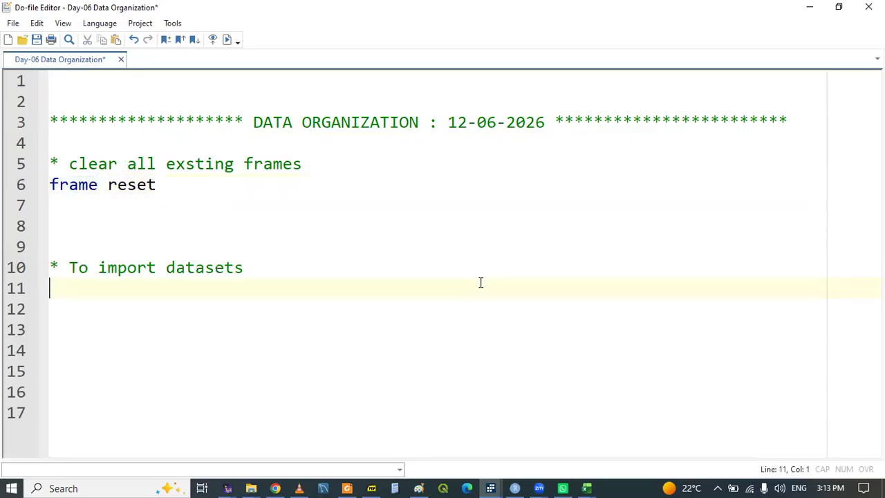
mouse_move(490, 486)
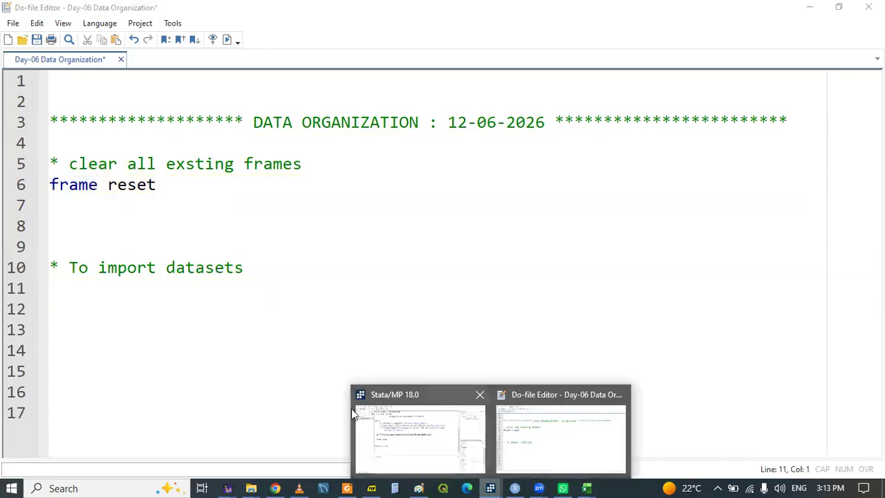
left_click(421, 421)
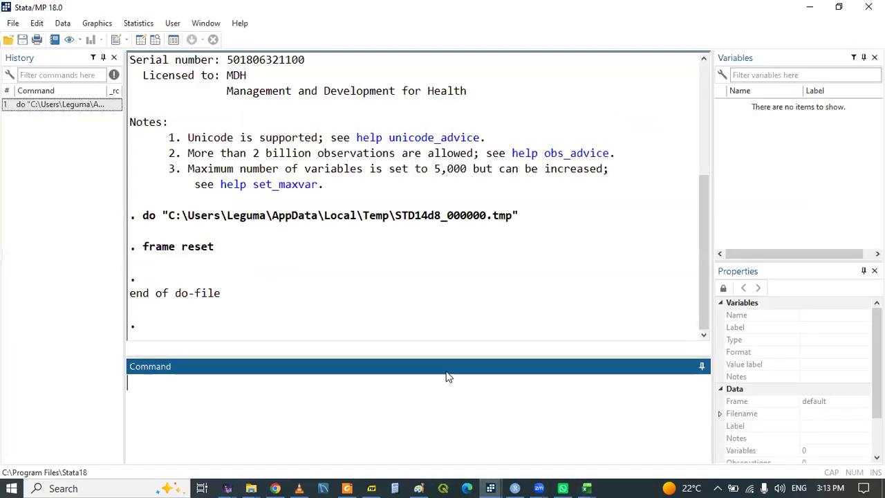
left_click(490, 486)
left_click(445, 427)
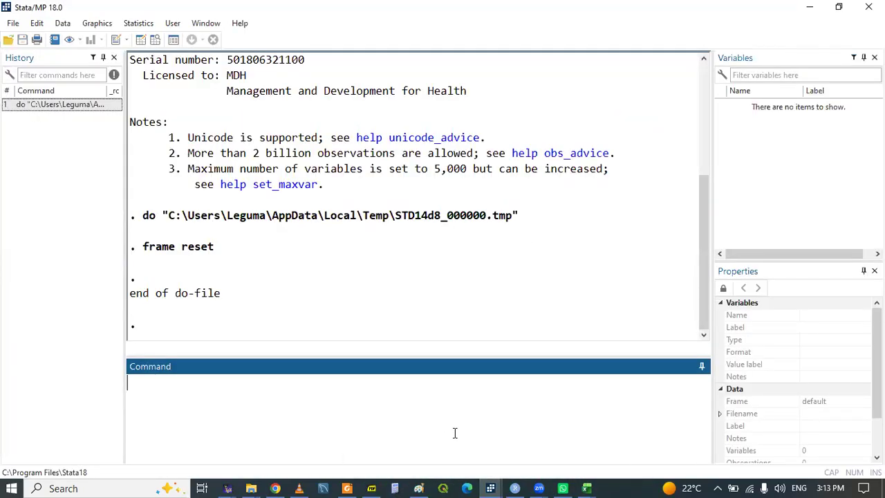
left_click(490, 485)
left_click(549, 433)
Remove the two extra blank lines above the "* To import datasets" comment and save the do-file
left_click(109, 247)
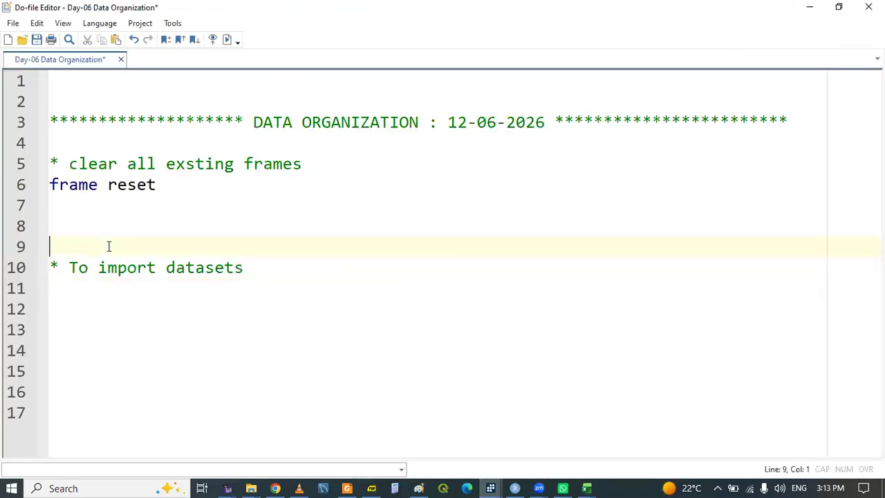
key("BackSpace")
key("BackSpace")
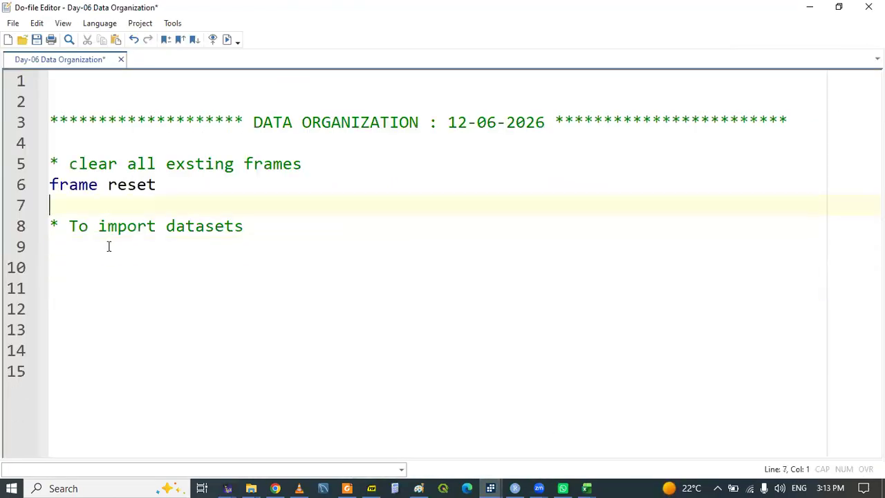
left_click(109, 246)
key("ctrl+s")
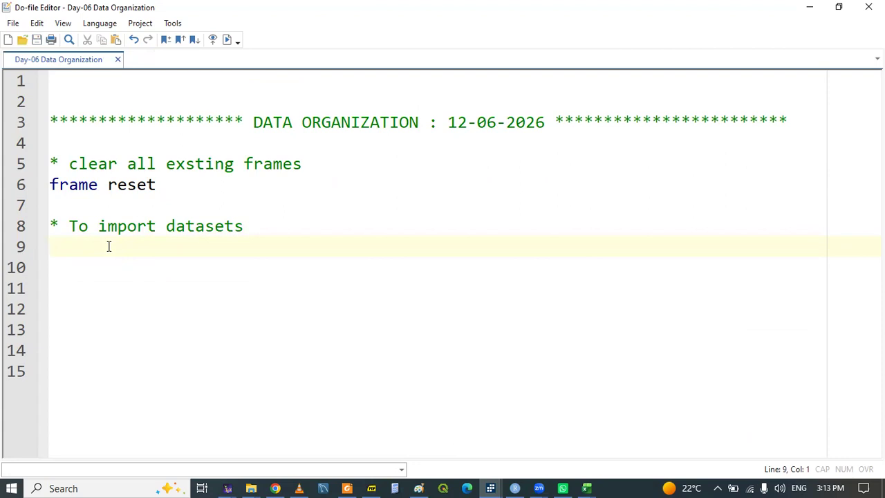
Insert the comment "* changing directory" between the frame reset line and the import comment
key("Return")
key("Return")
key("Up")
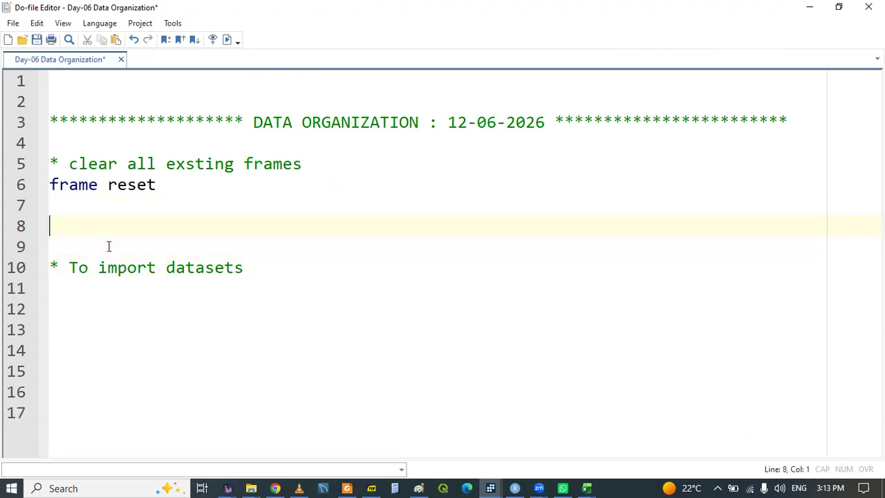
type("* changi")
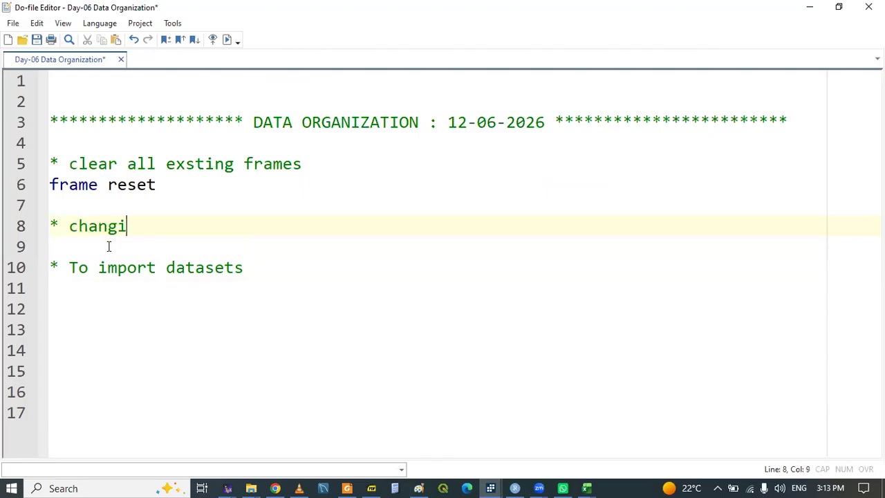
type("ng directory")
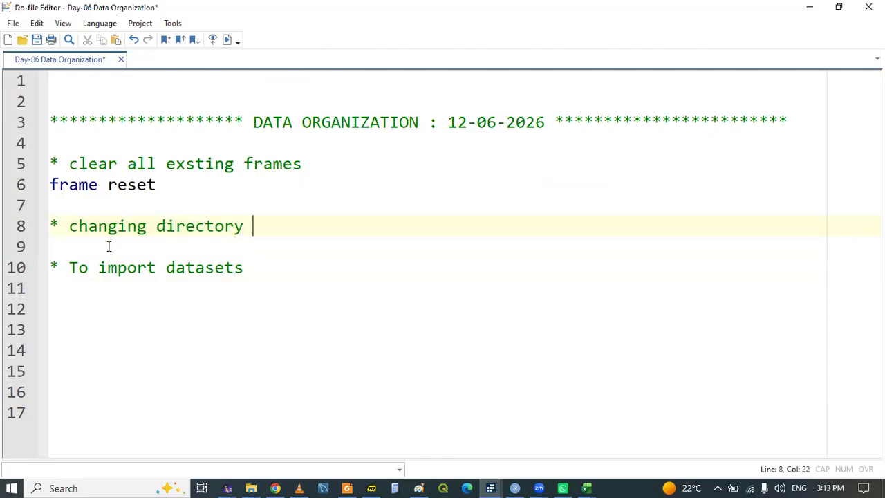
key("Return")
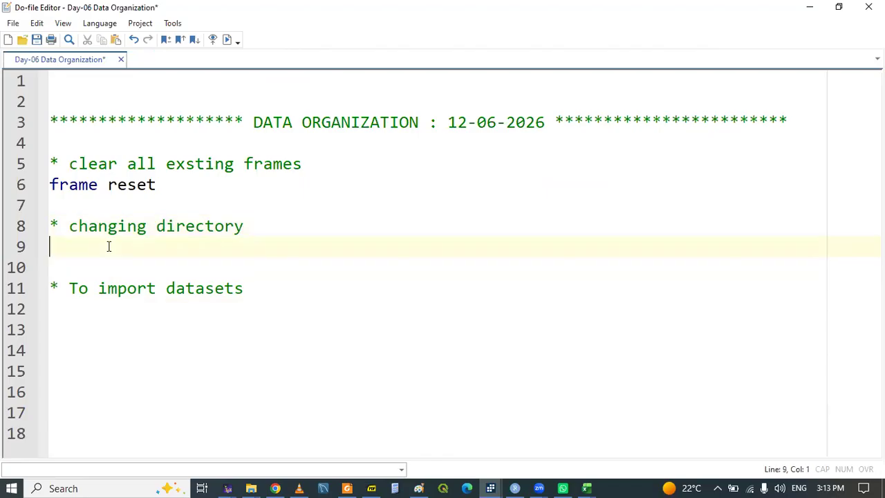
Write a cd command with the quoted path "E:\Google Drive\Latex\Data Analysis Packages\Demo Data", copied from the Demo Data folder in File Explorer
type("cd \"")
key("ctrl+s")
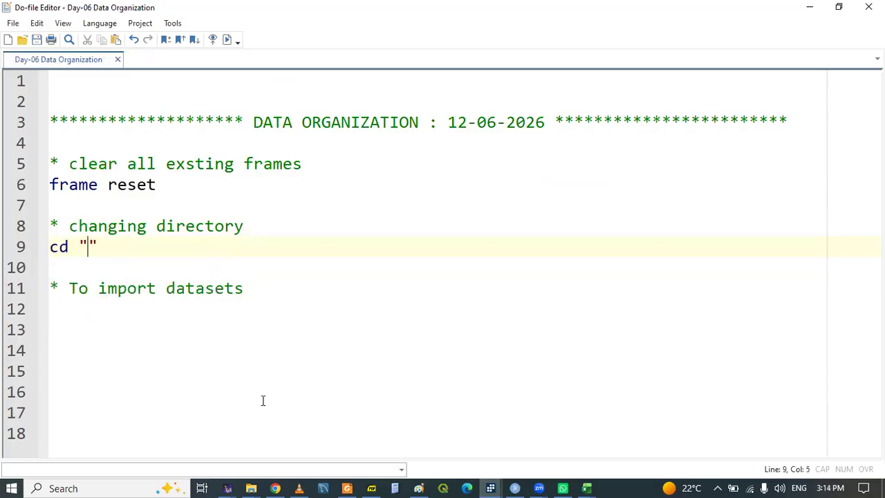
mouse_move(251, 488)
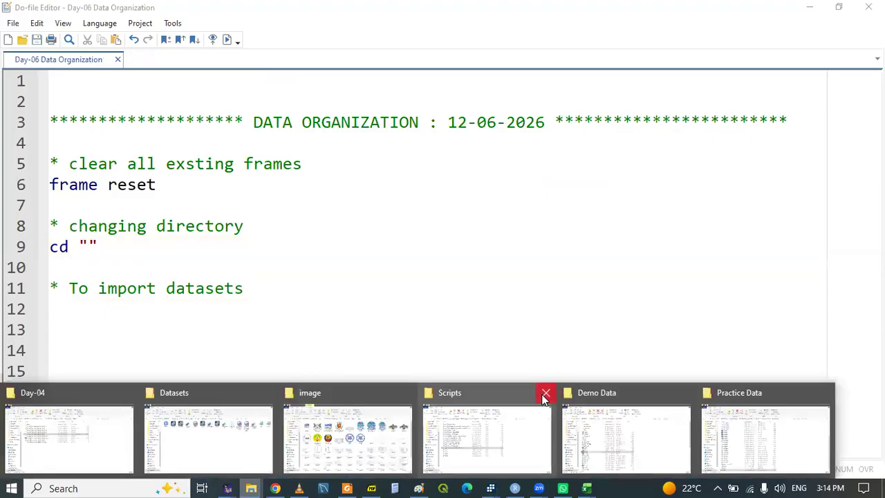
left_click(628, 435)
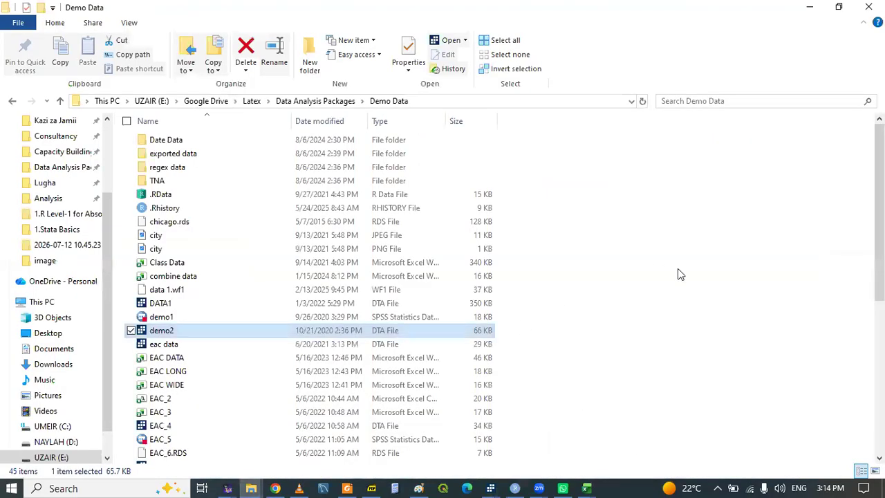
left_click(677, 275)
left_click(630, 100)
key("ctrl+c")
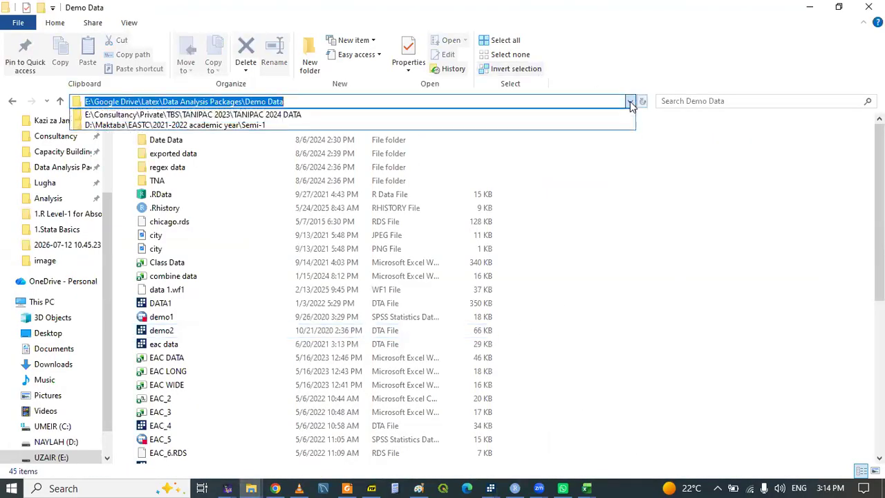
left_click(813, 297)
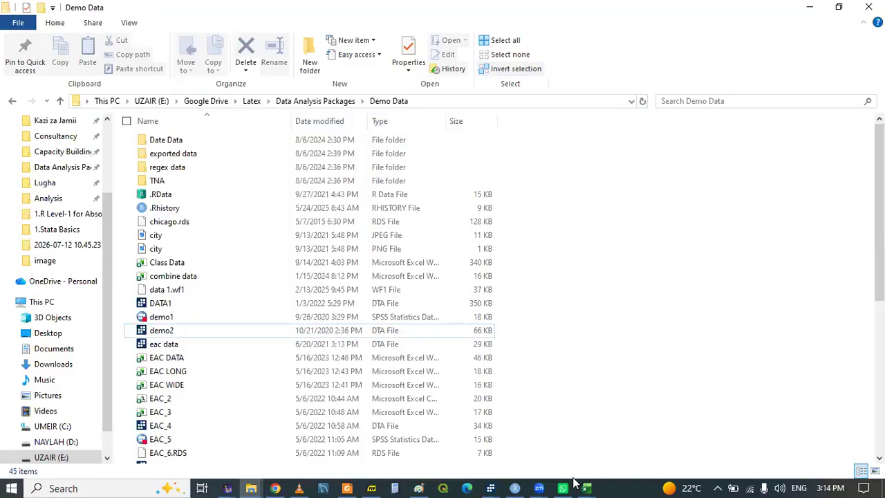
mouse_move(517, 487)
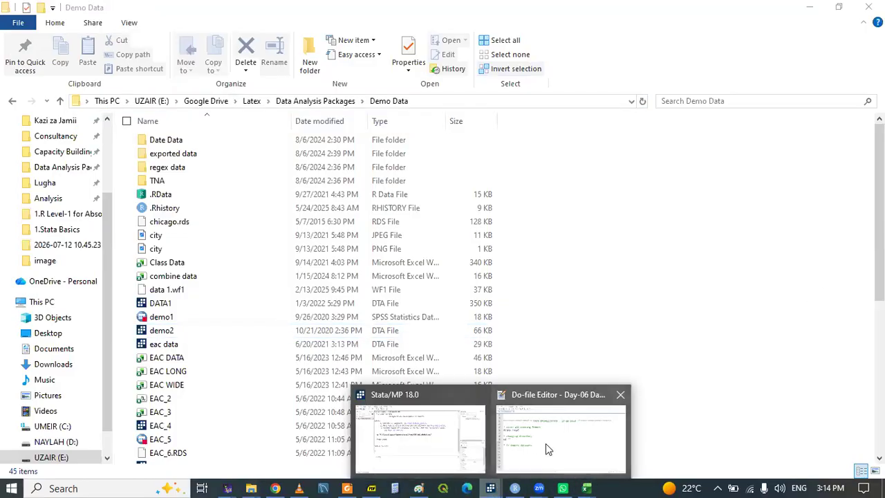
left_click(544, 444)
key("ctrl+v")
Add a dir command on a new line directly below the cd command
key("Down")
key("Return")
key("Up")
type("dir")
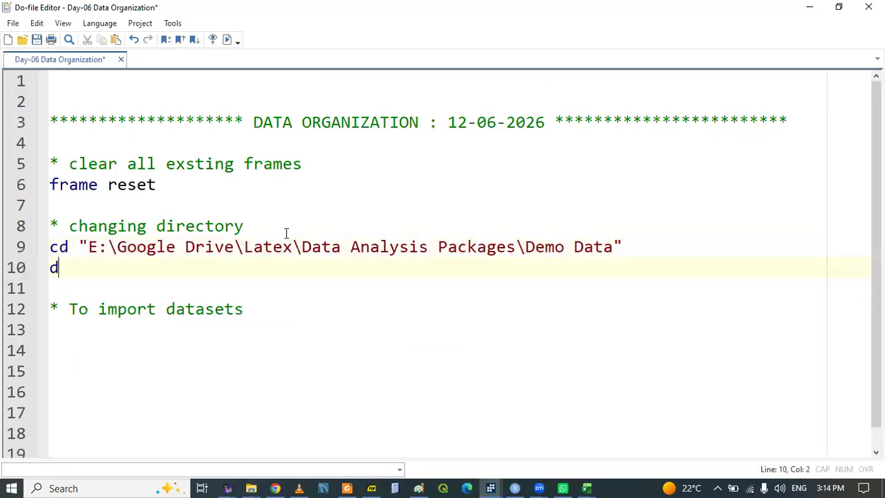
Run the cd and dir lines together, check the folder listing in the Stata results window, and return to the do-file
left_click_drag(52, 245, 81, 275)
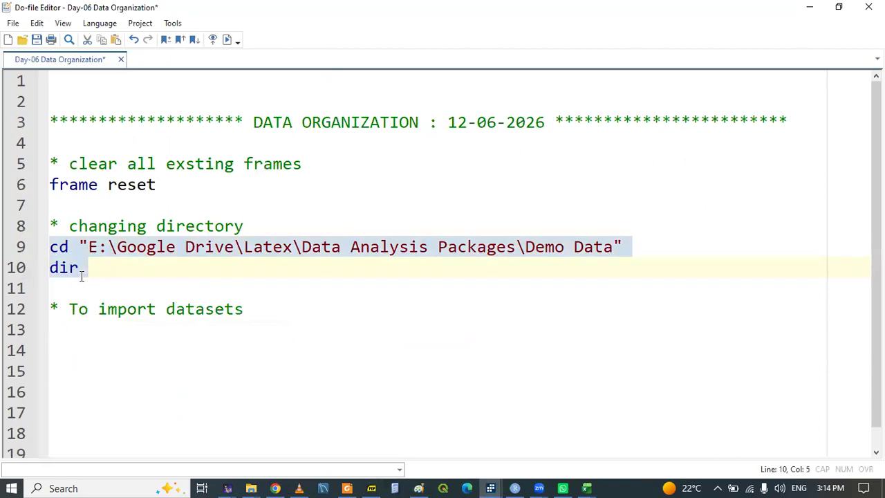
left_click(135, 281)
left_click(490, 488)
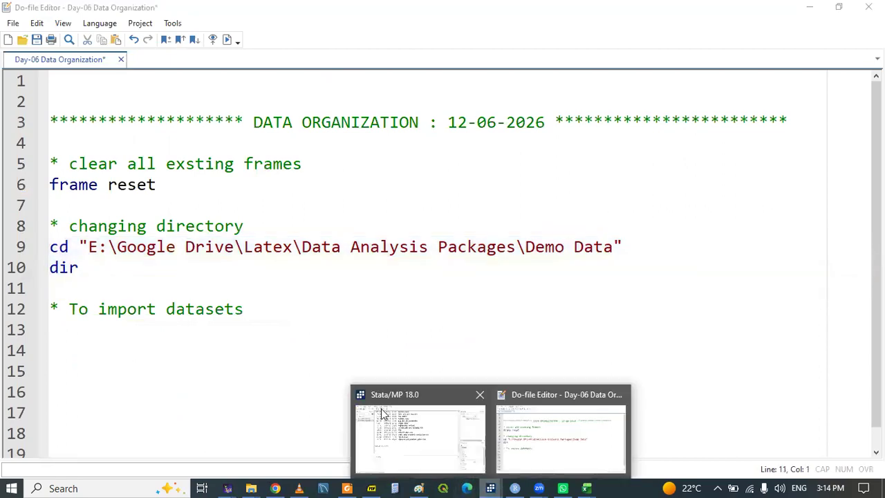
left_click(382, 415)
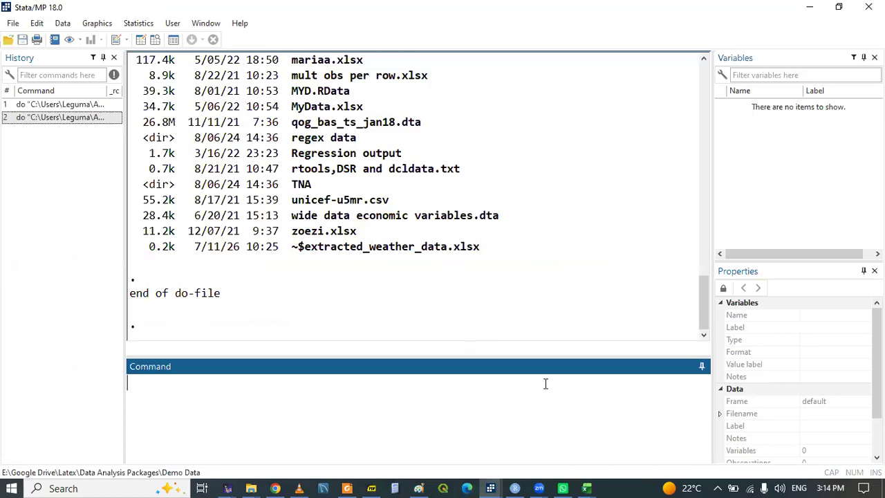
left_click(491, 488)
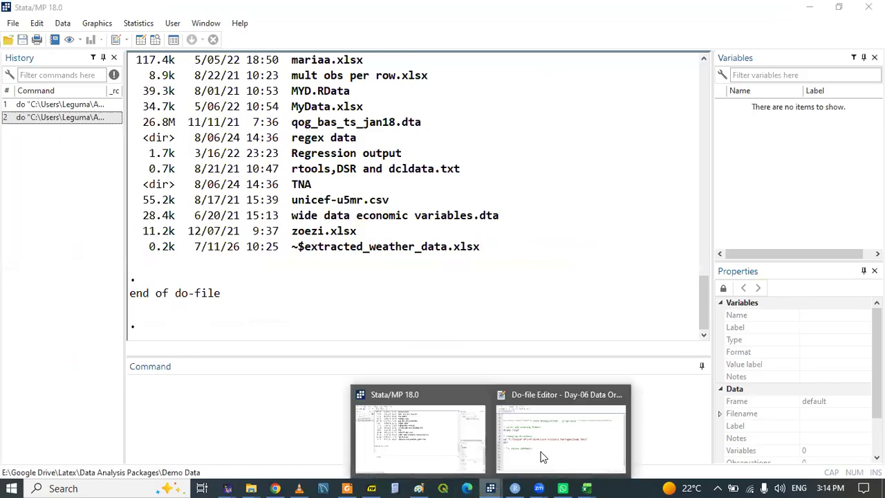
left_click(548, 446)
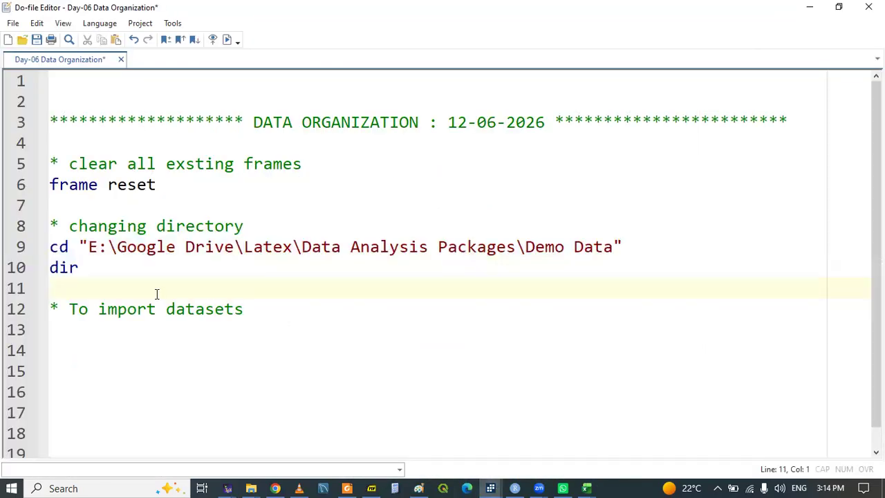
Under the import comment, write use "wide data economic variables.dta", copying the file name from the folder listing in the Stata results
left_click(81, 325)
type("use \"")
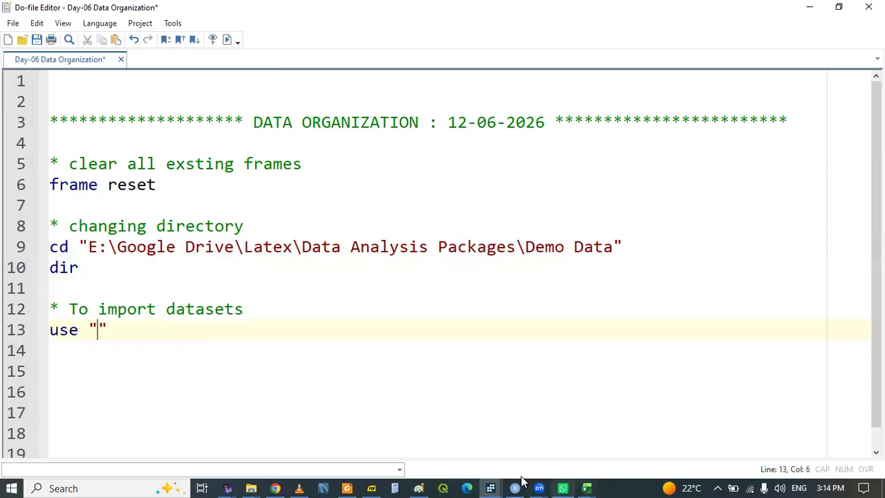
mouse_move(492, 484)
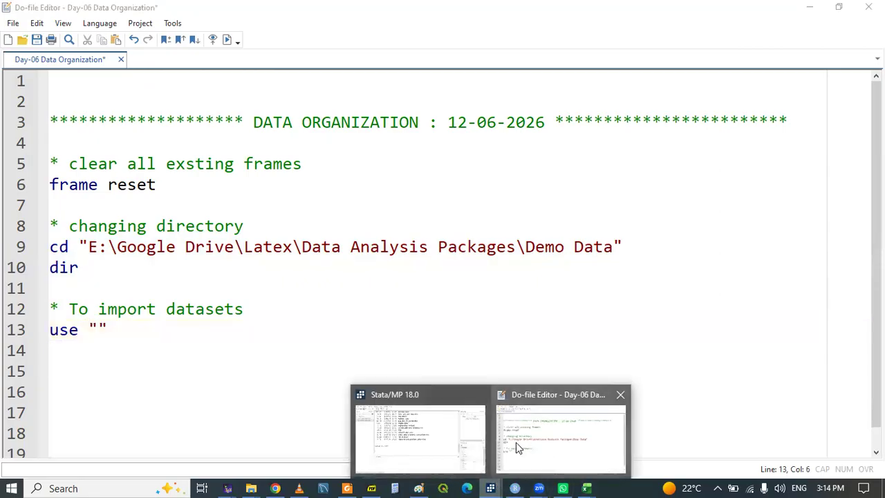
left_click(422, 435)
left_click_drag(293, 220, 497, 215)
right_click(496, 214)
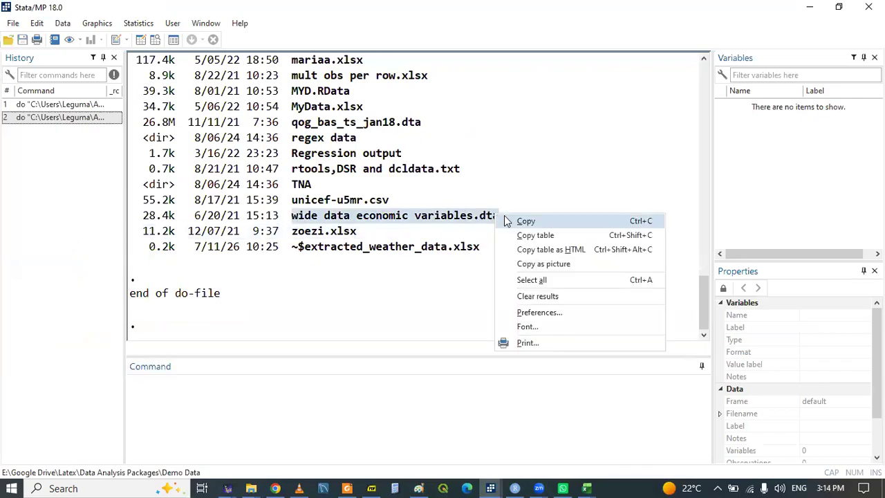
left_click(505, 220)
mouse_move(490, 486)
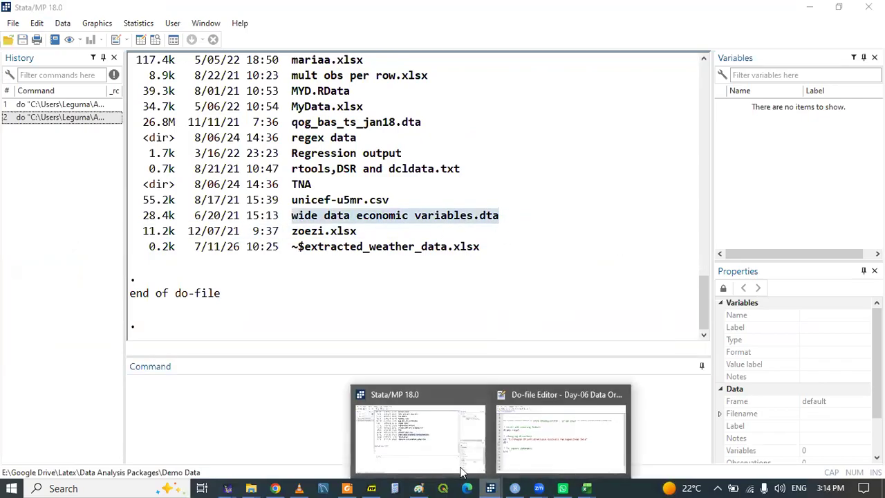
left_click(501, 443)
key("ctrl+v")
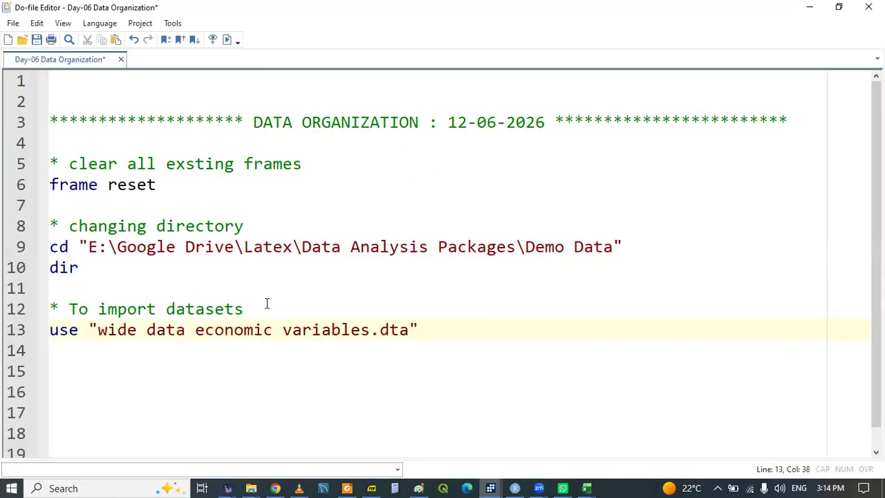
Add the clear option to the use command on line 13, run that line, and check the Stata results window
type(",clear")
double_click(309, 324)
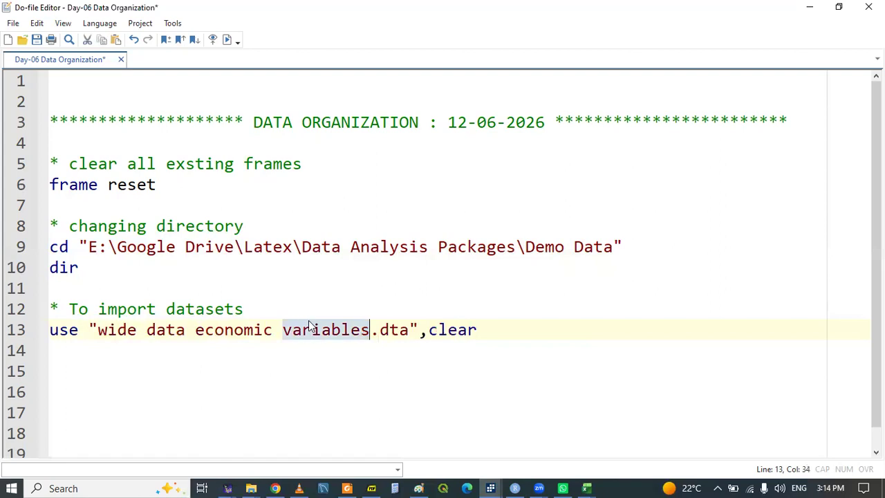
triple_click(314, 325)
left_click(490, 486)
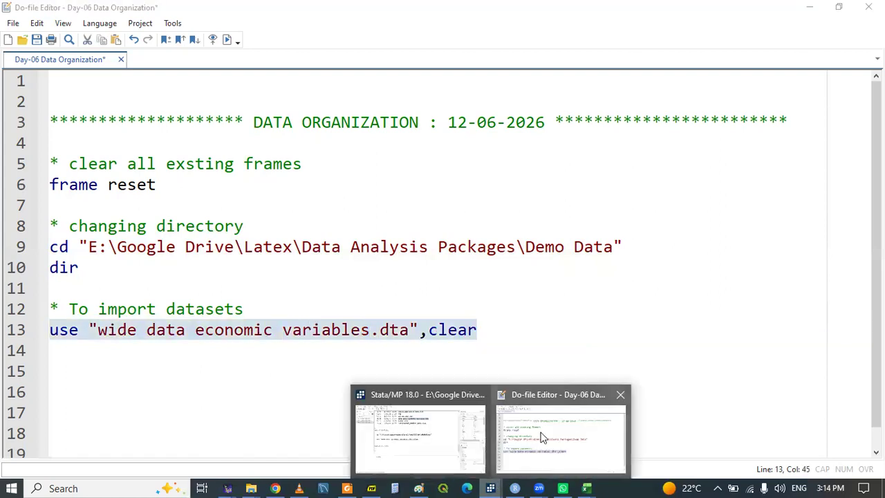
left_click(448, 429)
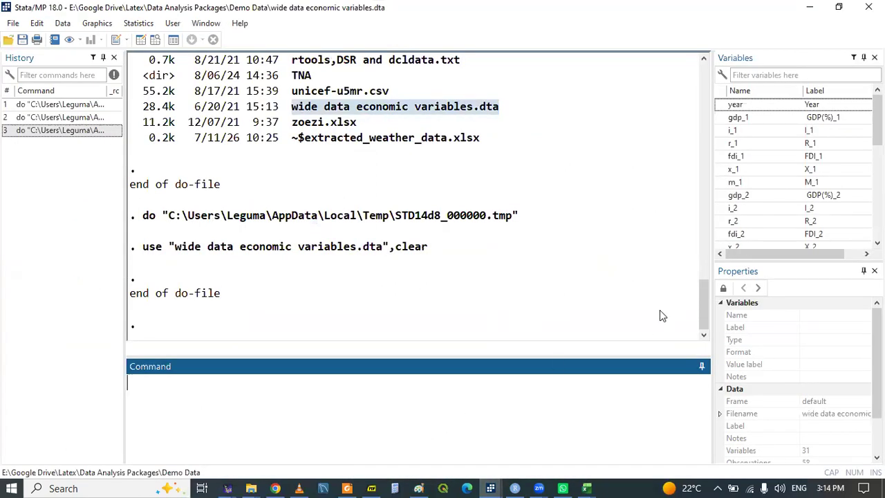
Replace the file name in the use command with eac data.dta, copied from the folder listing in the Stata results
left_click(498, 484)
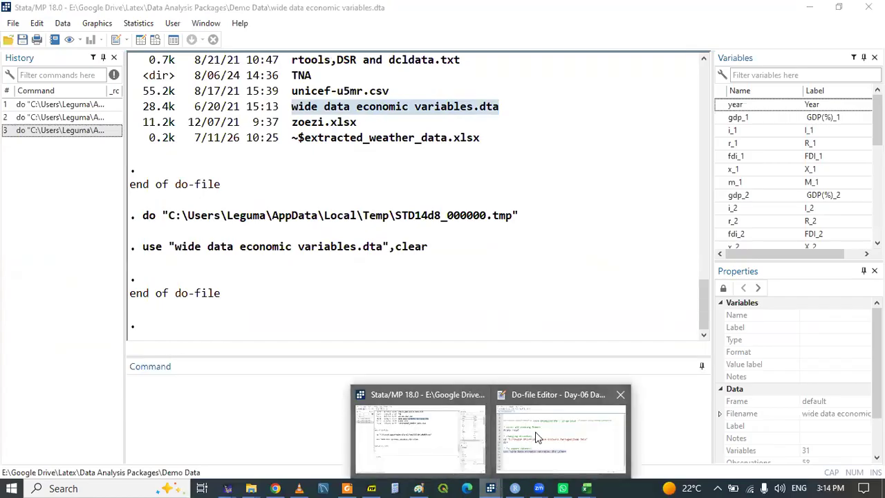
left_click(423, 433)
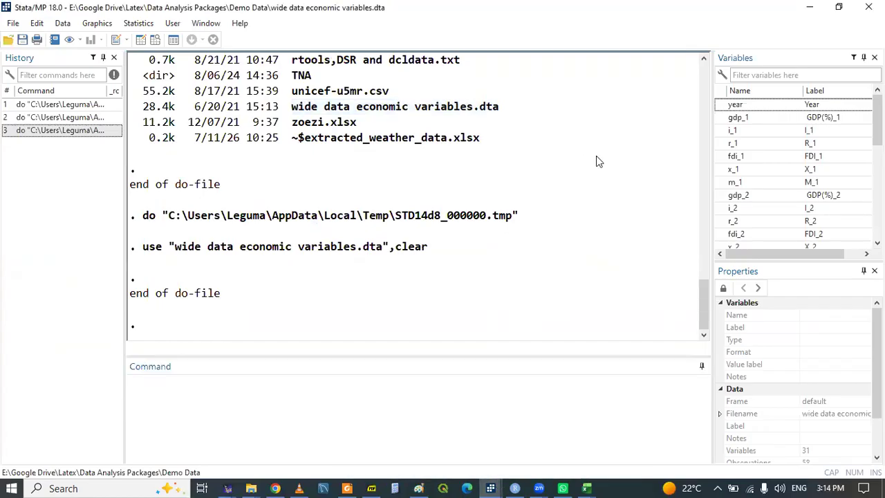
scroll(596, 156, "up", 1)
scroll(596, 156, "up", 6)
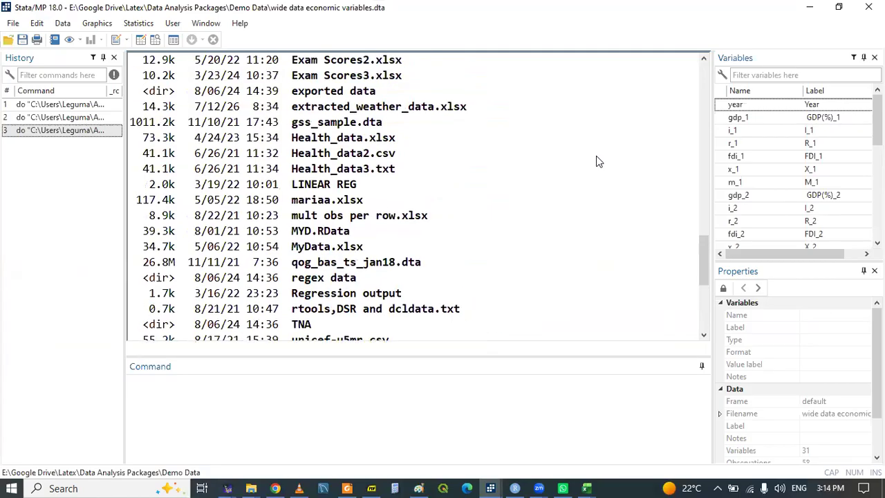
scroll(596, 156, "up", 3)
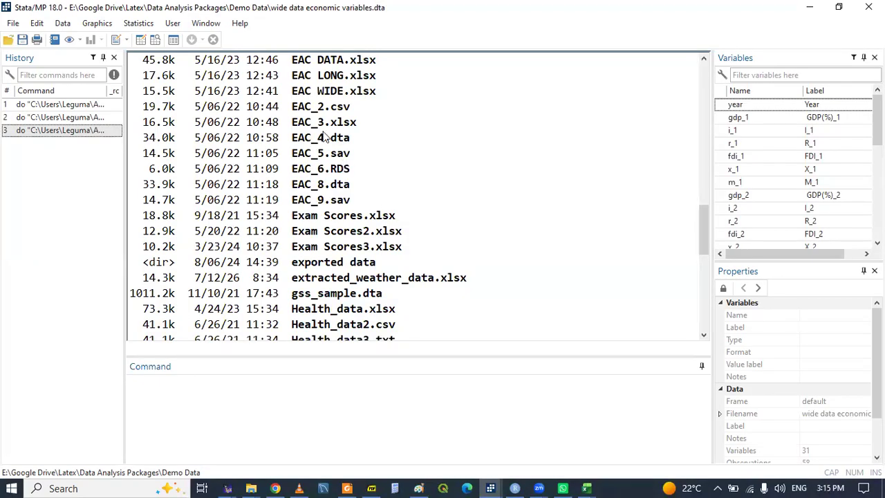
scroll(325, 136, "up", 1)
scroll(325, 136, "up", 1)
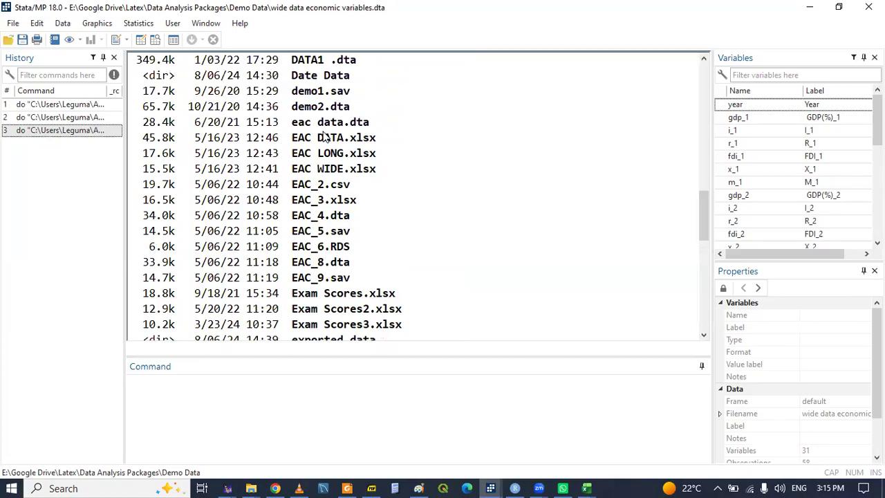
left_click_drag(293, 124, 370, 123)
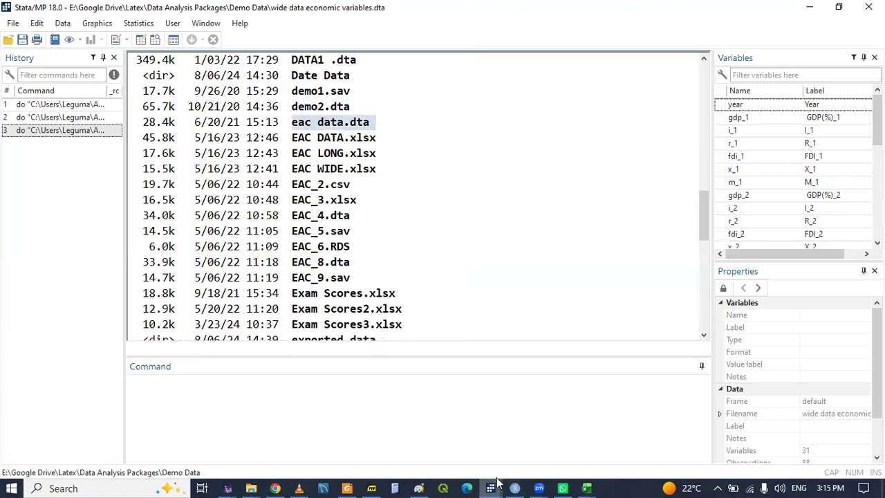
mouse_move(490, 488)
left_click(534, 429)
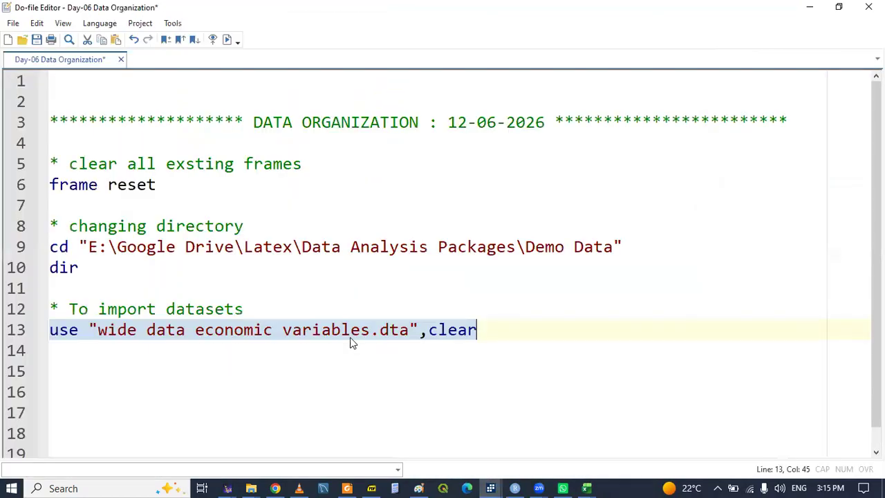
left_click(245, 309)
left_click_drag(97, 331, 413, 330)
key("ctrl+v")
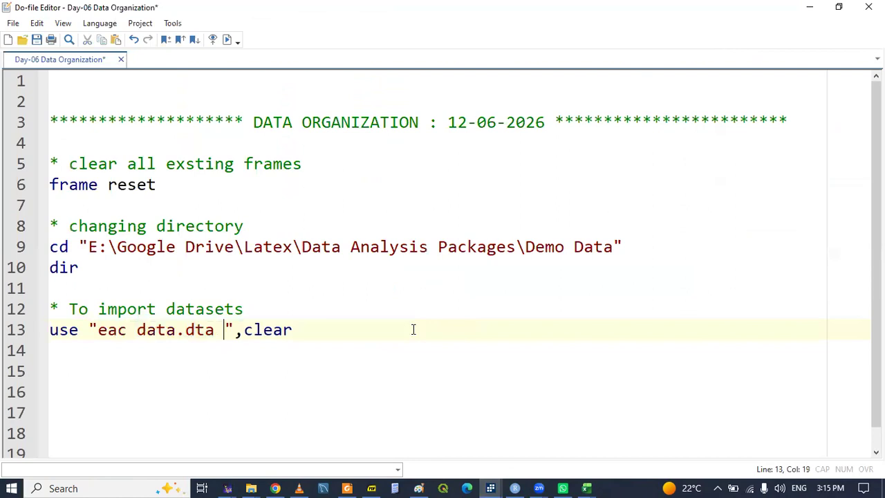
Append the comment "// to default frame" to the use command and add several blank lines below it
left_click(318, 332)
type("// to defa")
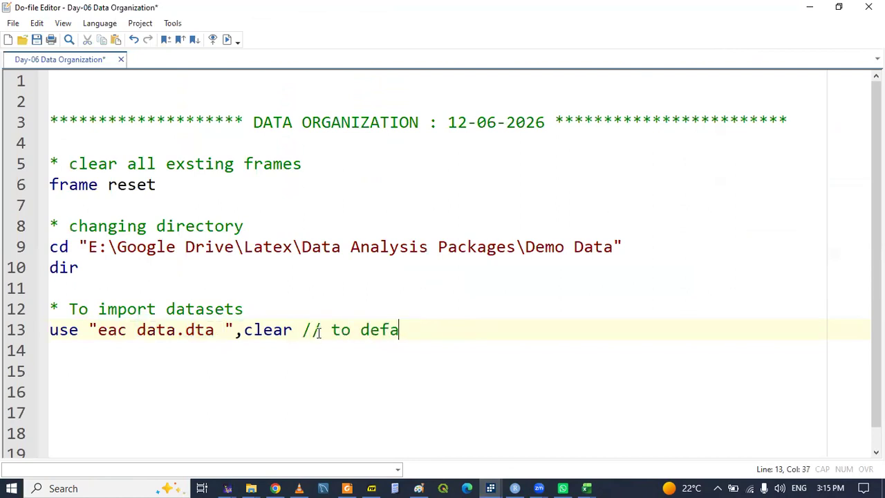
type("ult frame")
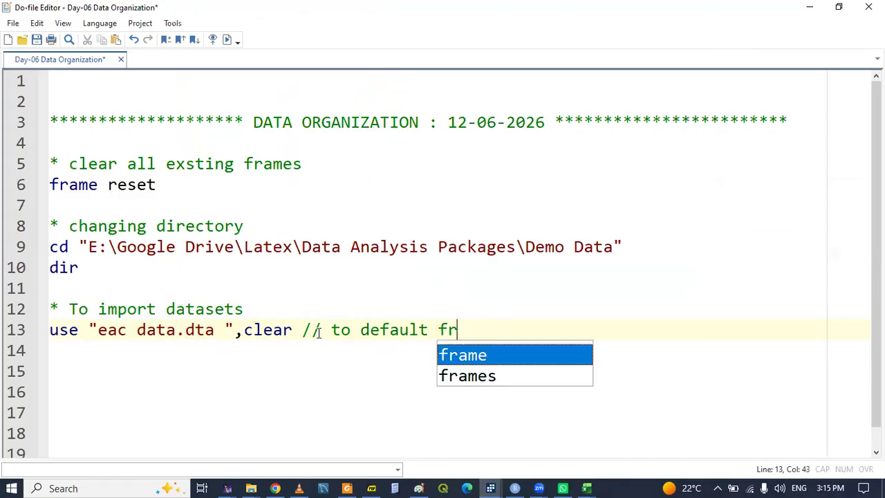
key("Return")
key("Return")
key("Return")
key("Return")
key("Return")
key("Return")
key("Return")
key("Return")
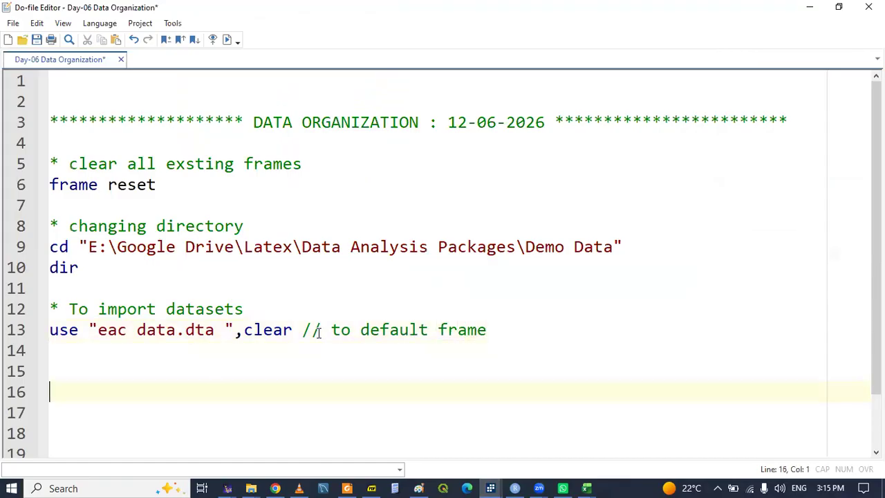
key("Up")
key("Up")
key("Up")
key("Up")
key("Up")
key("Up")
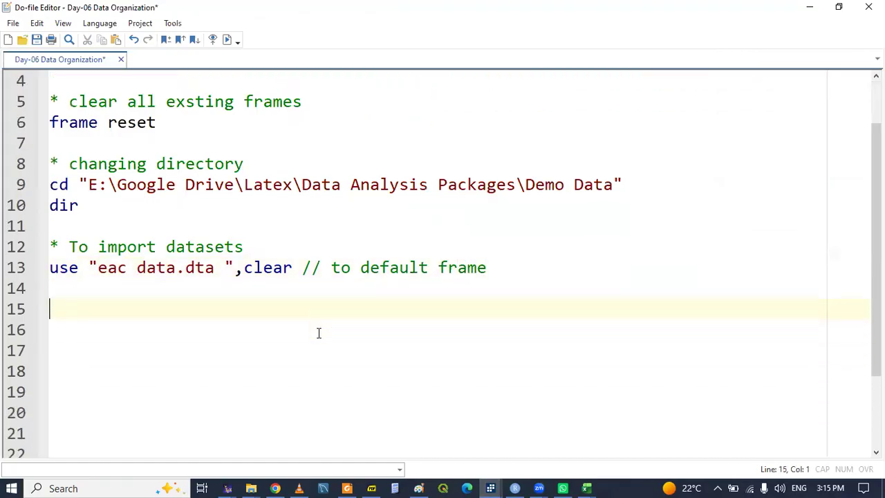
On line 15, write the command frame create DEMO
type("frae")
key("BackSpace")
type("me")
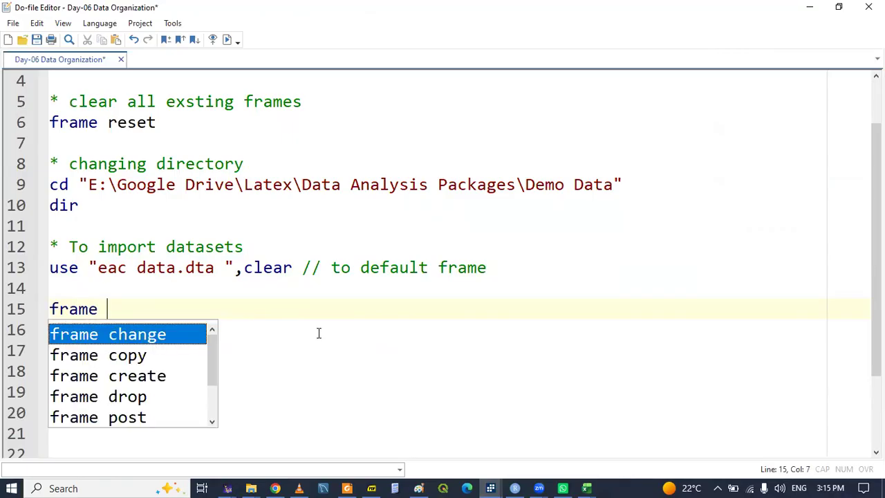
key("Down")
key("Down")
key("Return")
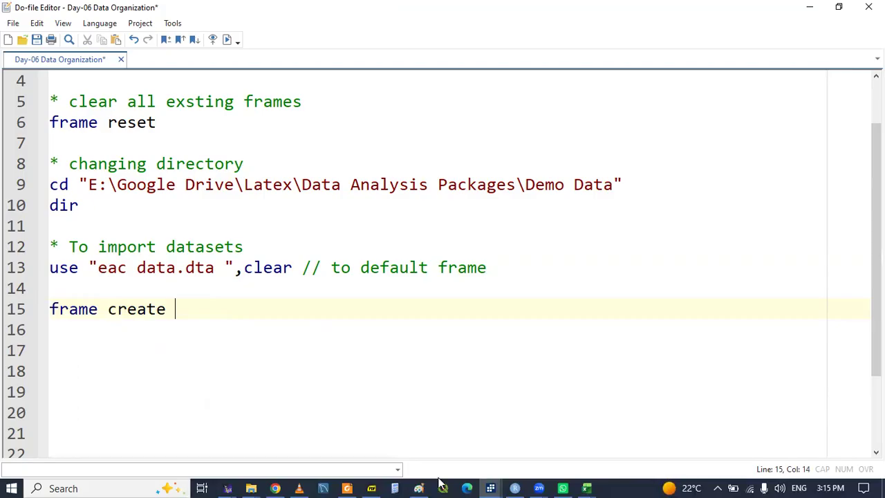
left_click(372, 485)
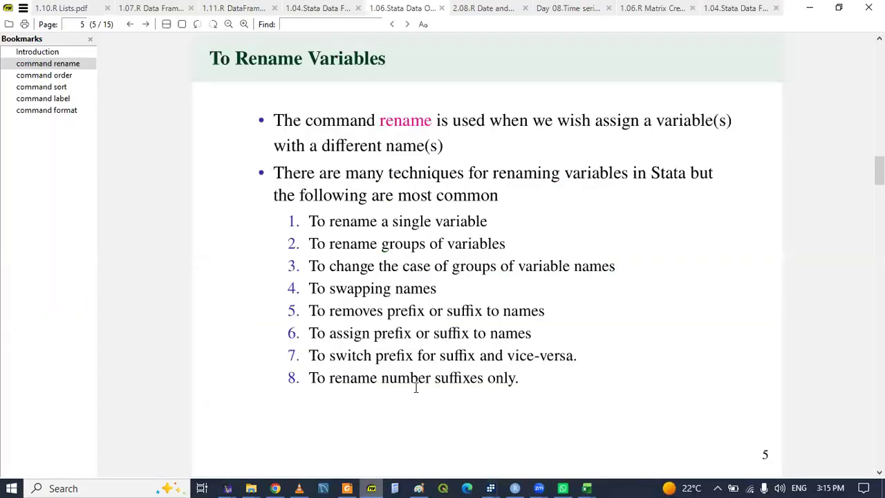
left_click(370, 486)
type("DEMO")
key("Return")
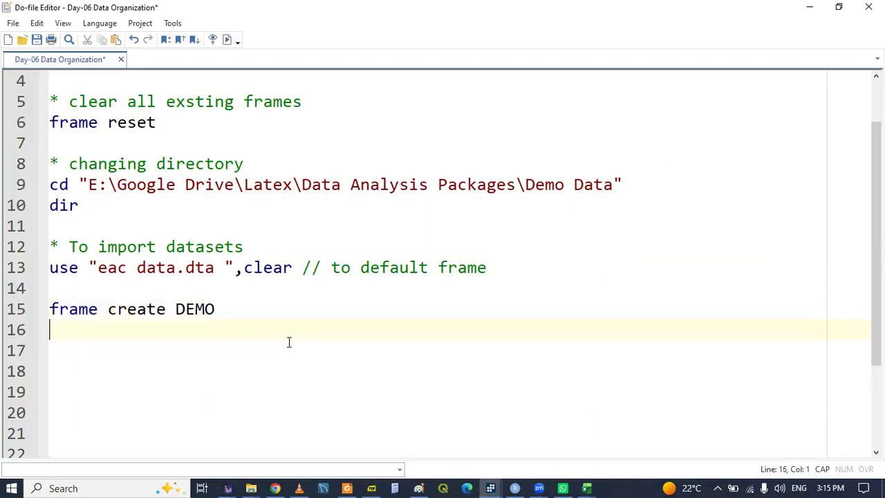
Start the line below with the frame prefix and import command frame DEMO: use
type("frame")
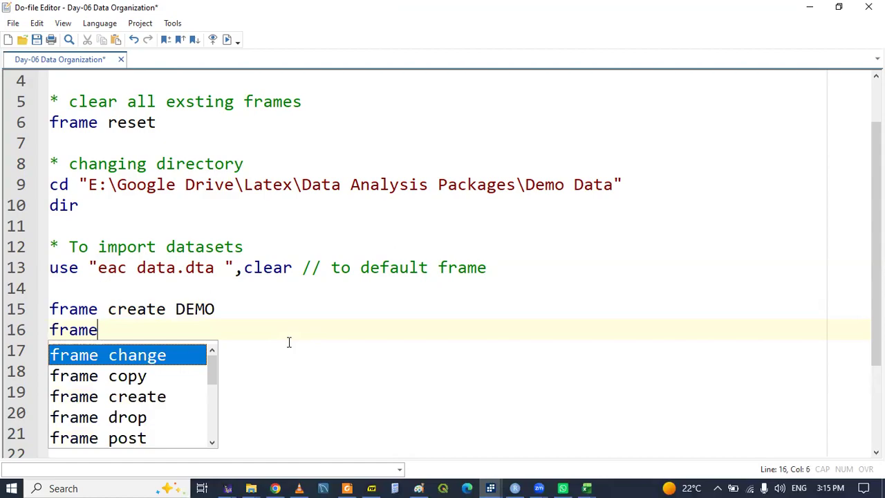
type(" D")
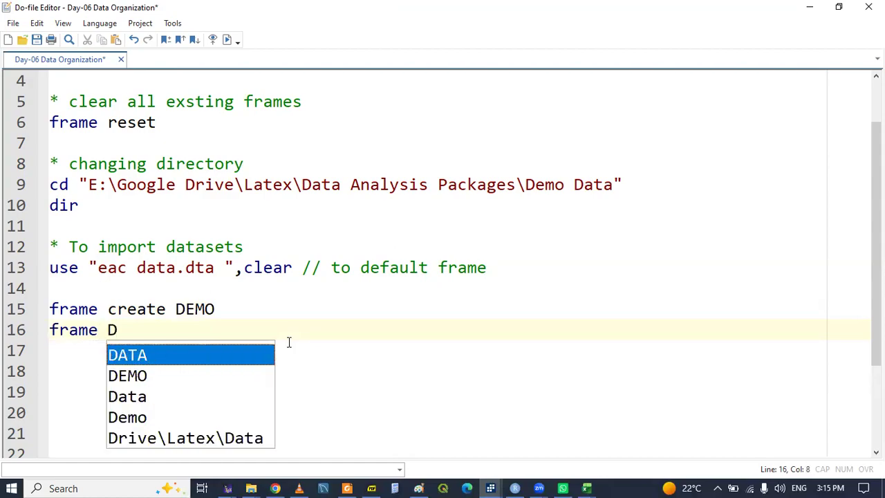
key("Down")
key("Return")
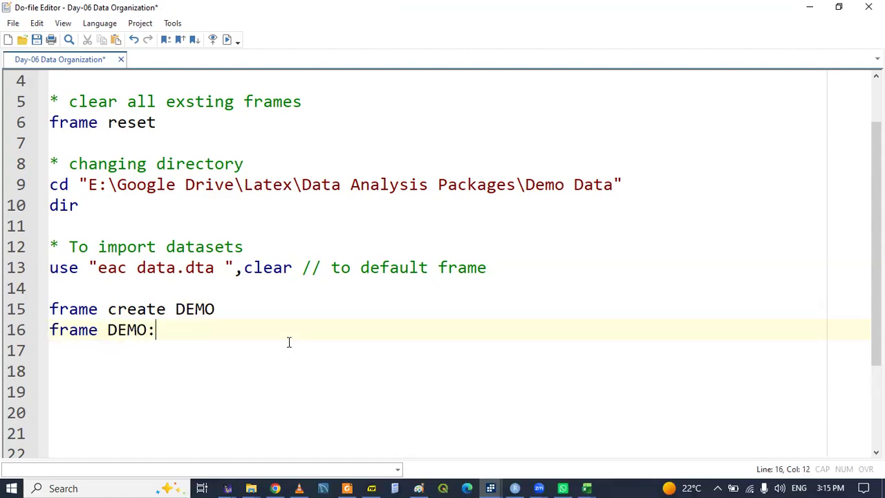
type(": use")
Complete the DEMO frame's use command with demo2.dta,clear, copying the file name from the folder listing in the Stata results
left_click(491, 487)
left_click(442, 424)
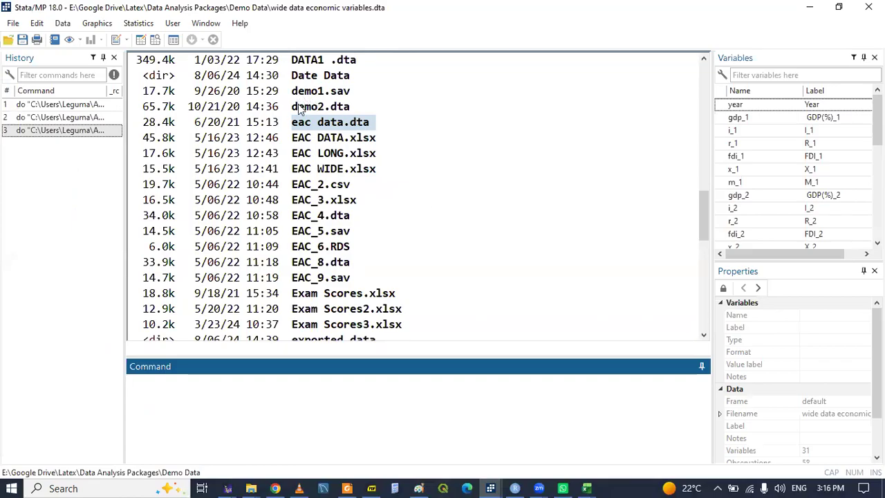
left_click_drag(293, 107, 350, 114)
right_click(351, 113)
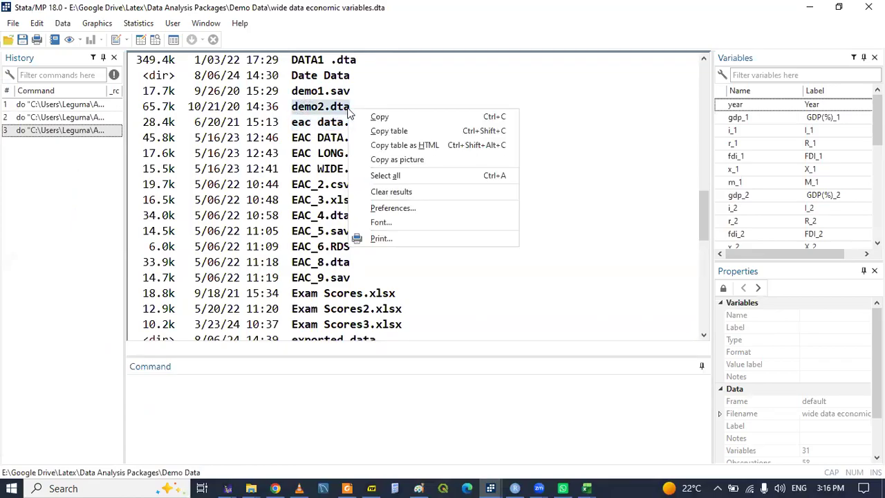
left_click(371, 118)
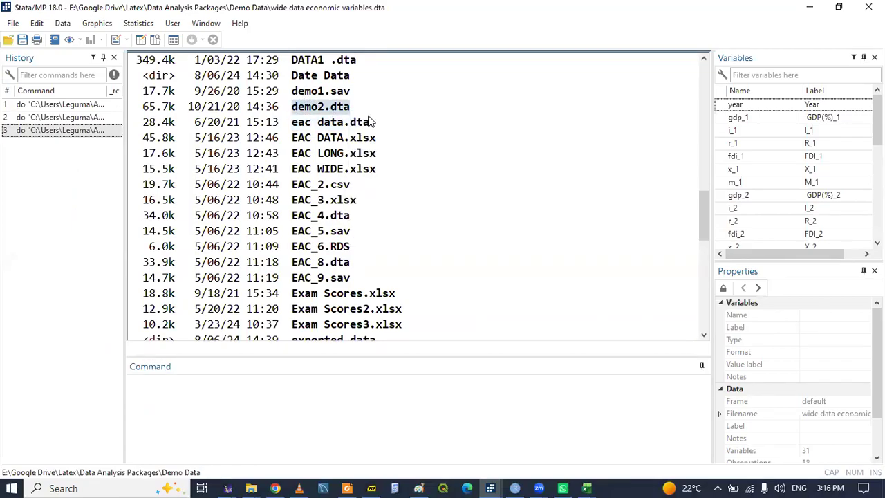
mouse_move(490, 487)
left_click(450, 442)
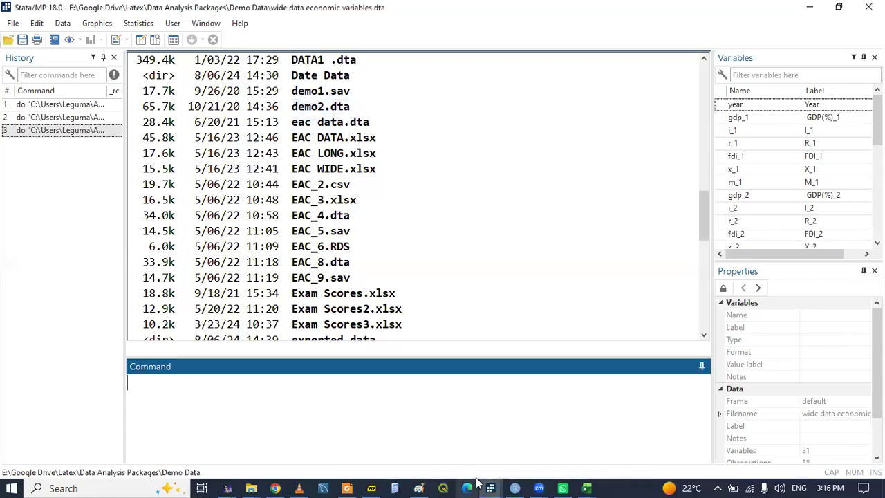
left_click(557, 442)
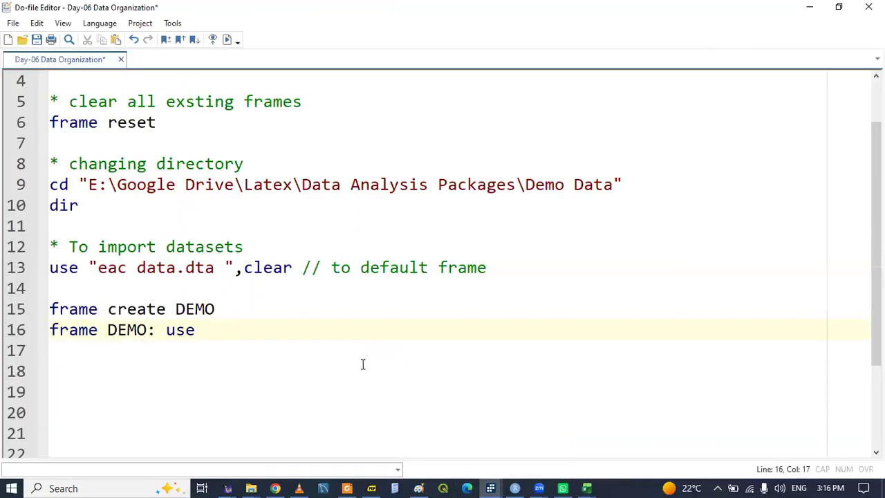
type("demo2.dta,clear")
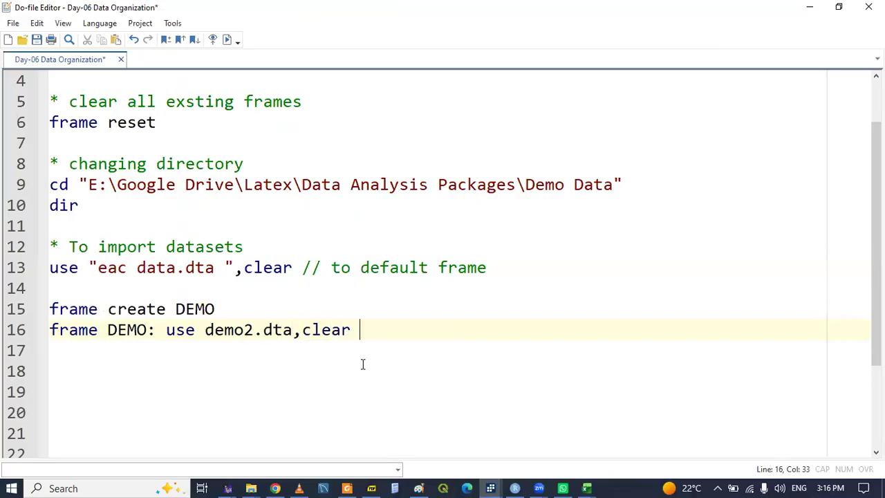
key("Return")
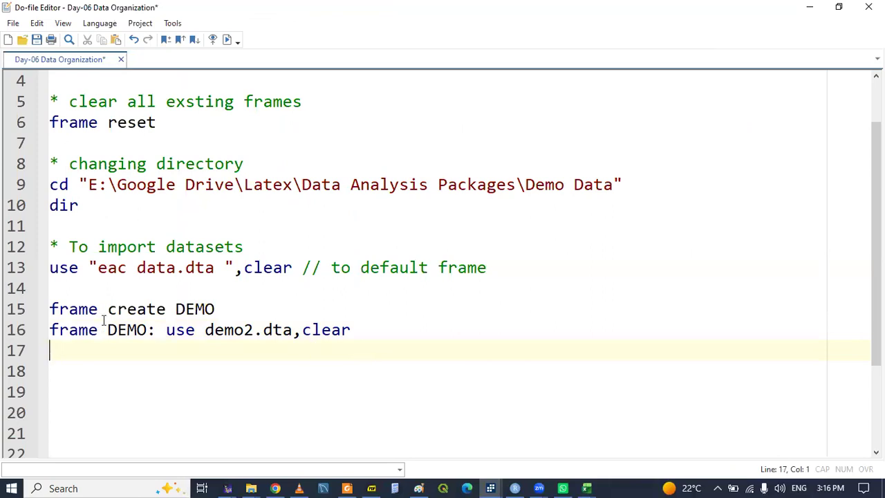
Duplicate the two DEMO frame lines below a blank line, add spare lines after them, and save the do-file
left_click_drag(51, 309, 375, 337)
key("ctrl+c")
key("Down")
key("Return")
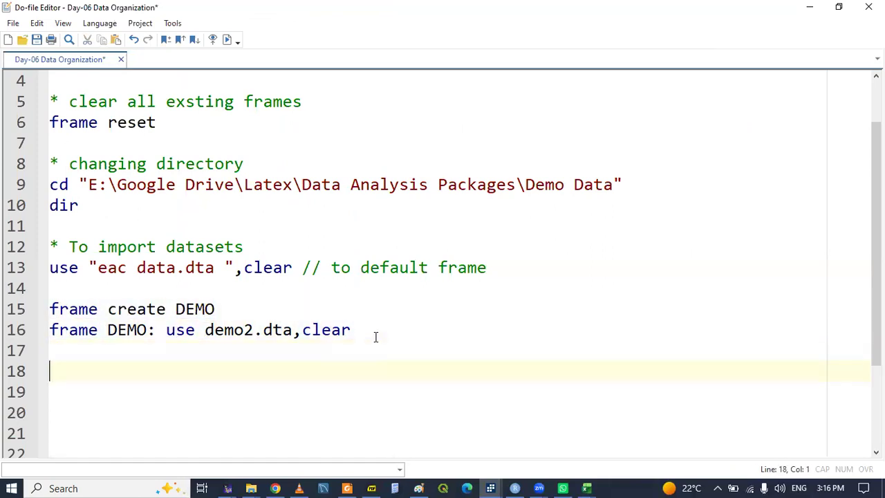
key("ctrl+v")
key("Return")
key("Return")
key("Return")
key("Return")
key("Return")
key("Return")
key("Return")
key("Return")
key("Up")
key("Up")
key("Up")
key("Up")
key("Up")
key("Up")
key("ctrl+s")
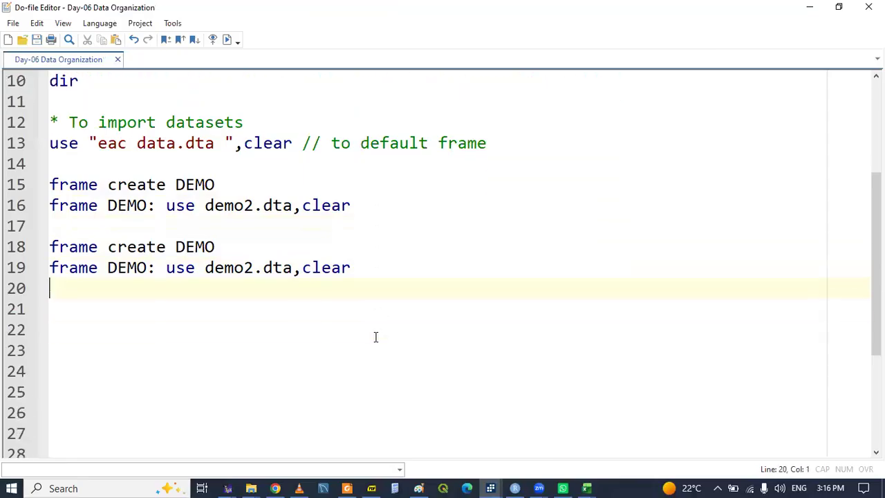
Examine the Demo Data folder listing in the Stata results for another dataset to import into a frame
left_click(492, 488)
left_click(450, 443)
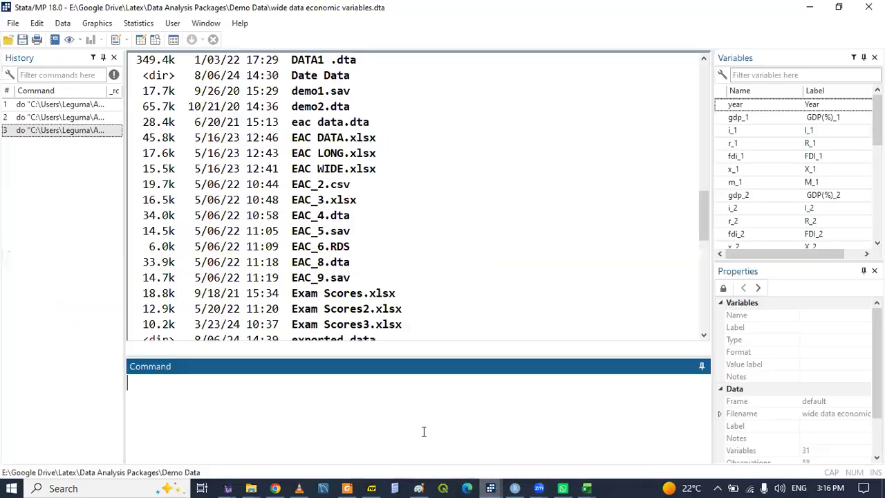
left_click(431, 251)
scroll(430, 251, "down", 3)
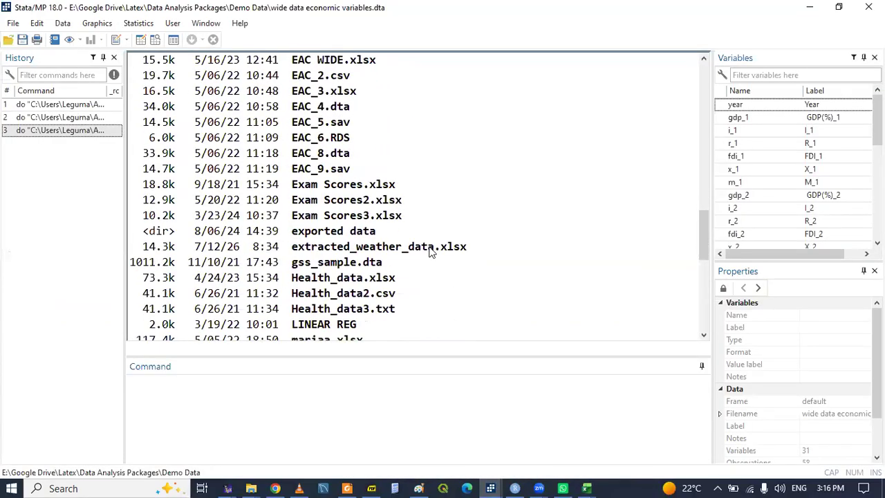
scroll(431, 251, "down", 8)
scroll(430, 251, "up", 2)
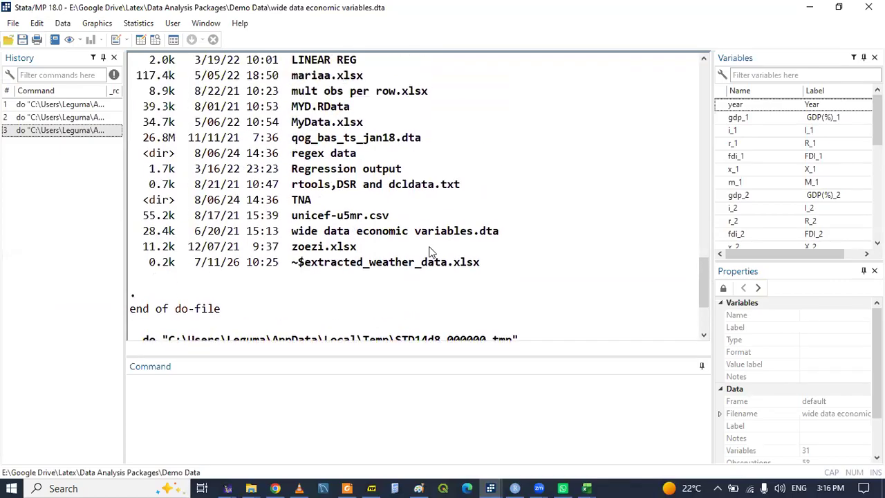
scroll(429, 251, "up", 3)
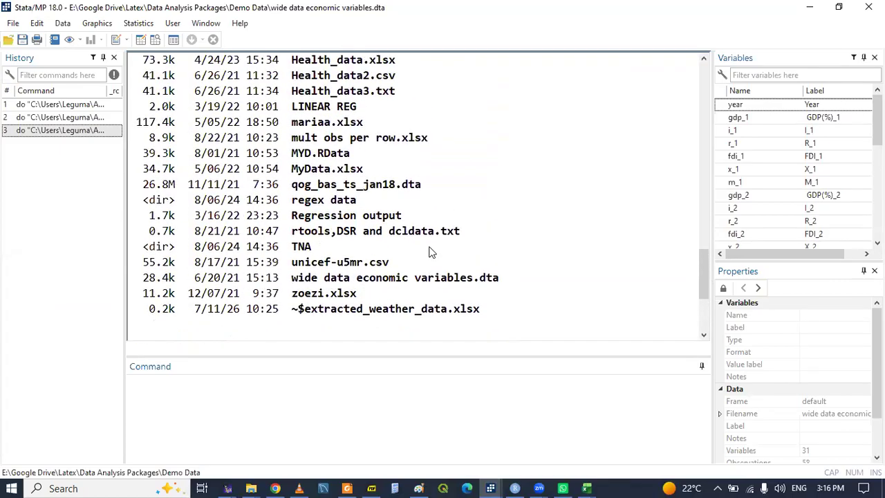
scroll(429, 252, "up", 6)
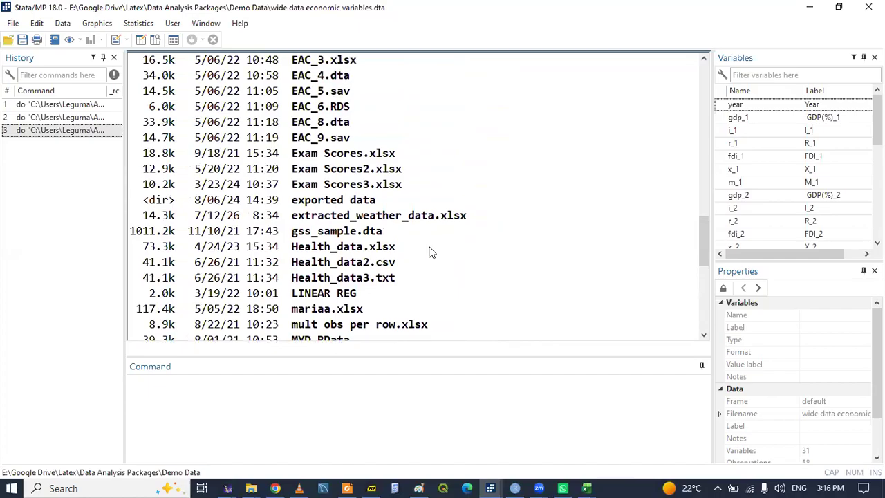
scroll(429, 251, "up", 7)
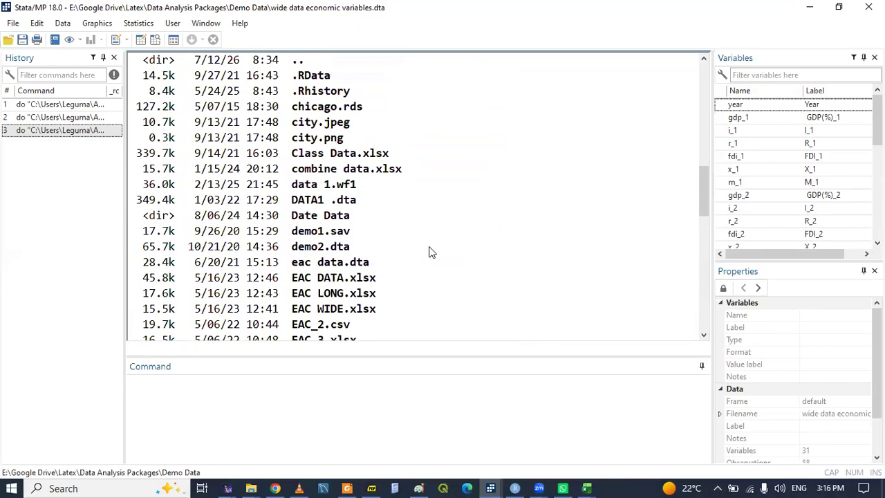
scroll(428, 252, "up", 1)
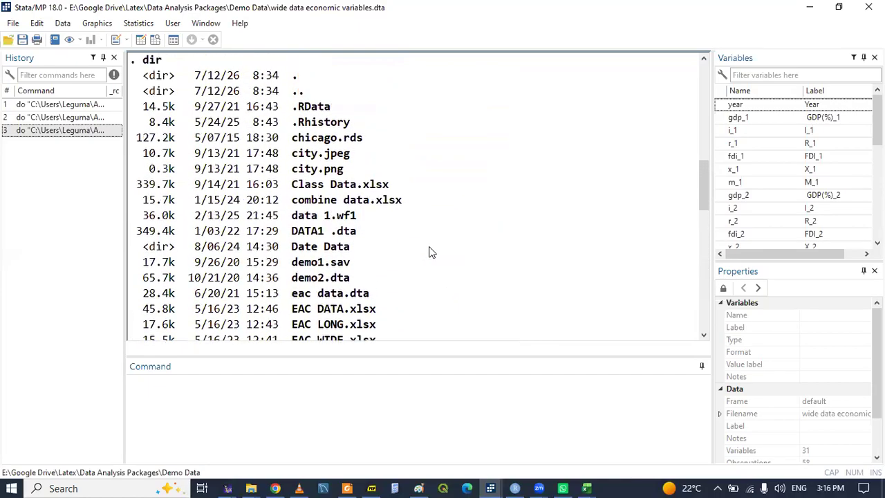
scroll(428, 251, "down", 1)
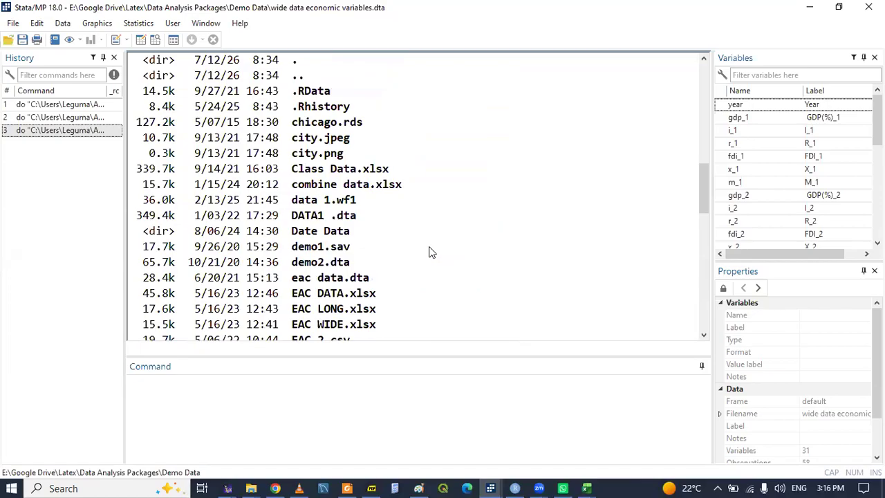
scroll(428, 252, "down", 8)
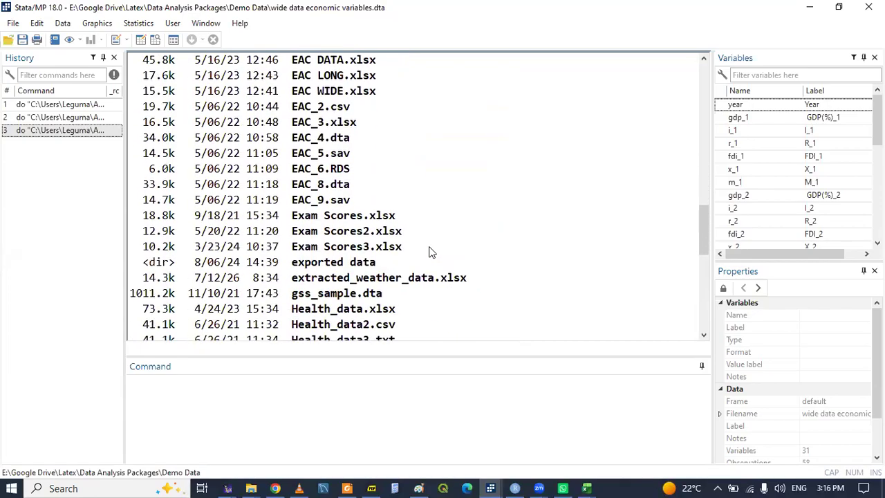
scroll(428, 252, "down", 1)
scroll(429, 252, "down", 3)
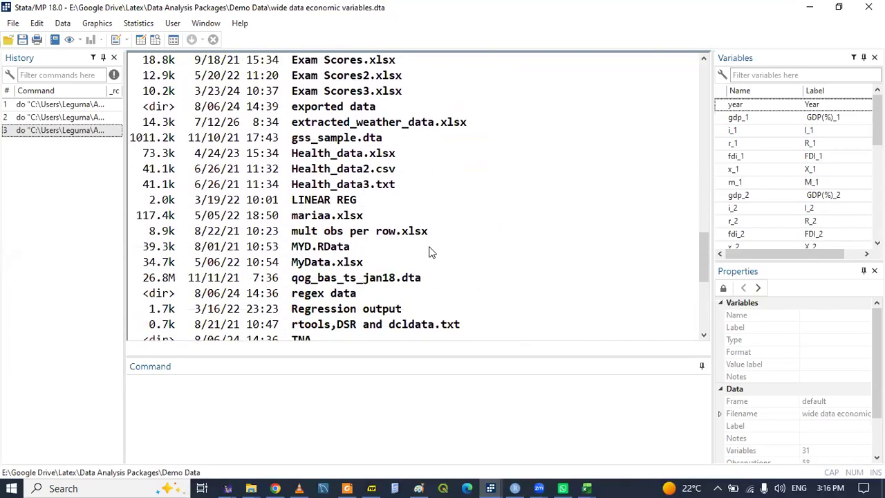
scroll(428, 252, "down", 3)
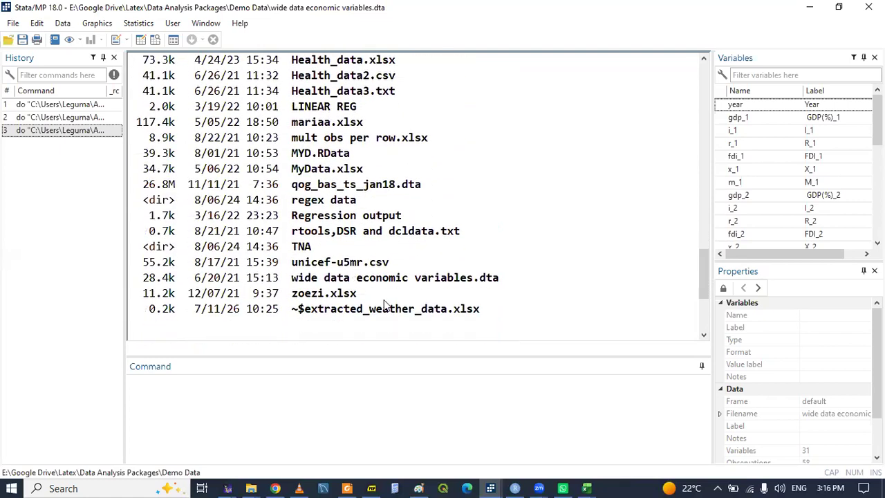
In File Explorer, open Capacity Building\35.STATA Training from Basics to Advance\1. Beginner Level\Practice Data on the E: drive
left_click(250, 482)
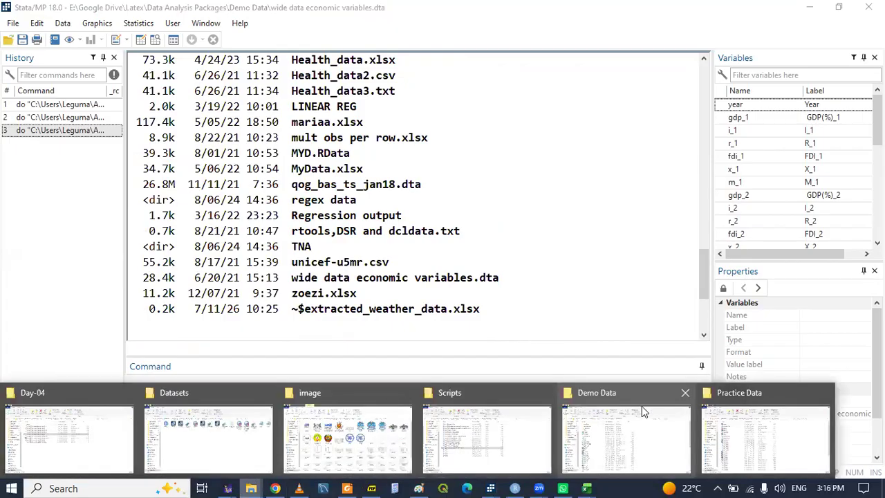
left_click(657, 428)
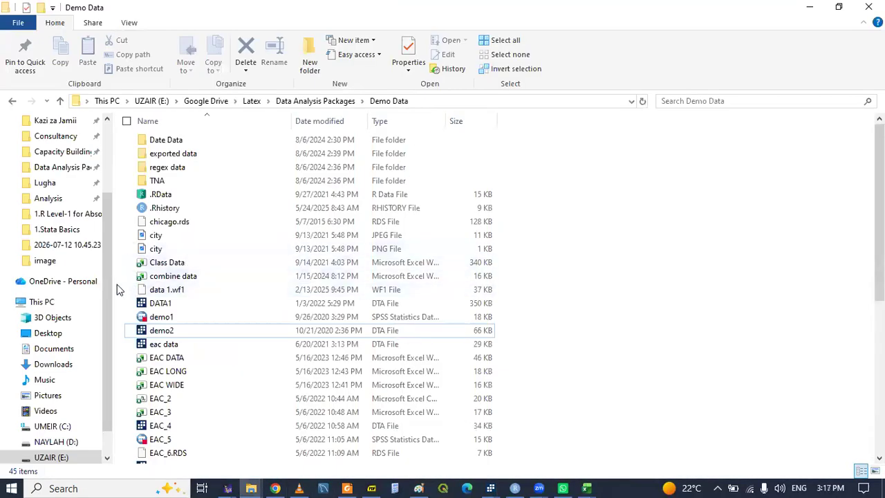
scroll(101, 375, "down", 1)
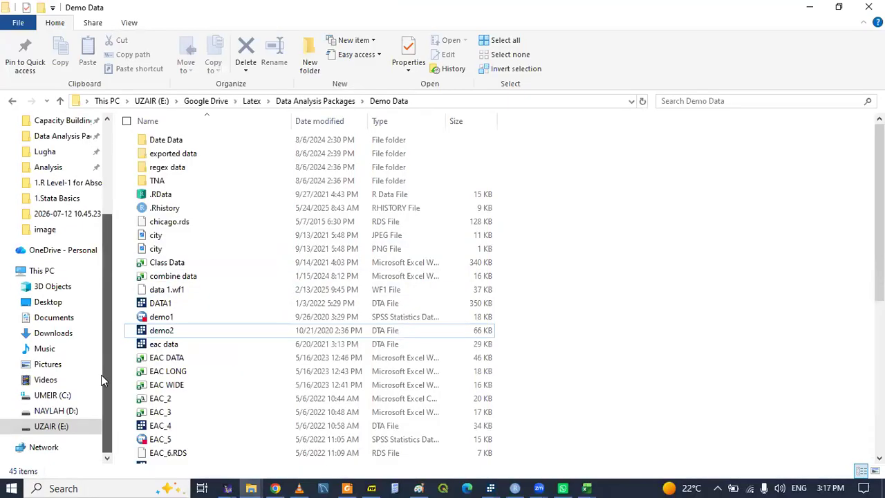
left_click(62, 424)
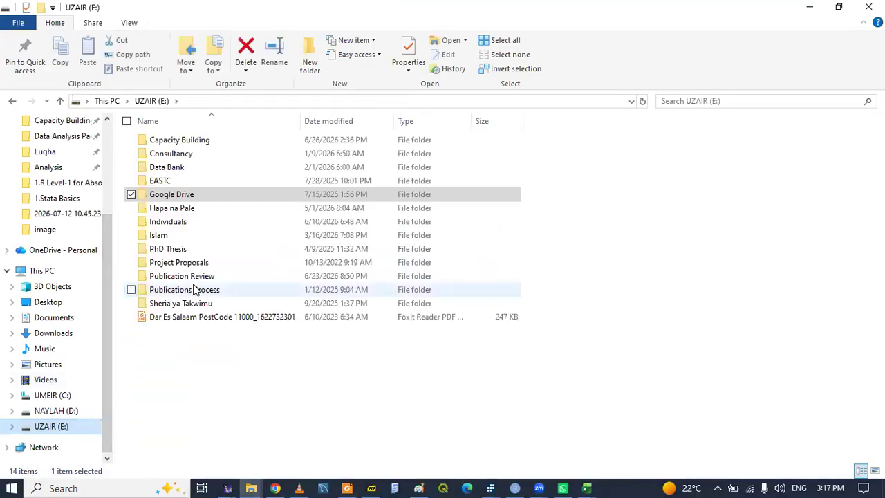
double_click(182, 141)
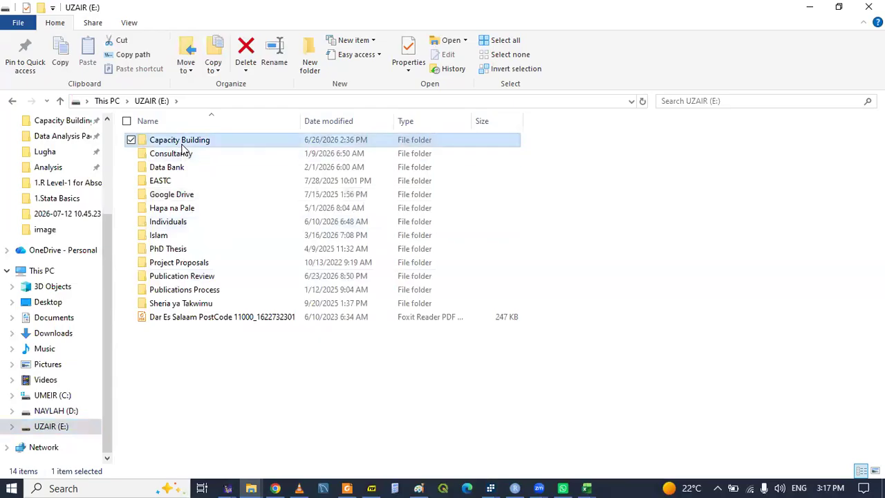
scroll(880, 374, "down", 8)
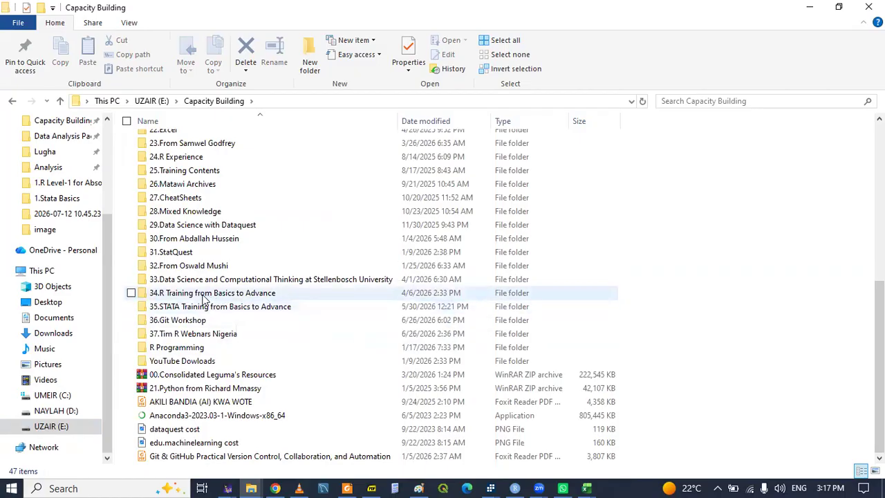
double_click(182, 306)
double_click(187, 144)
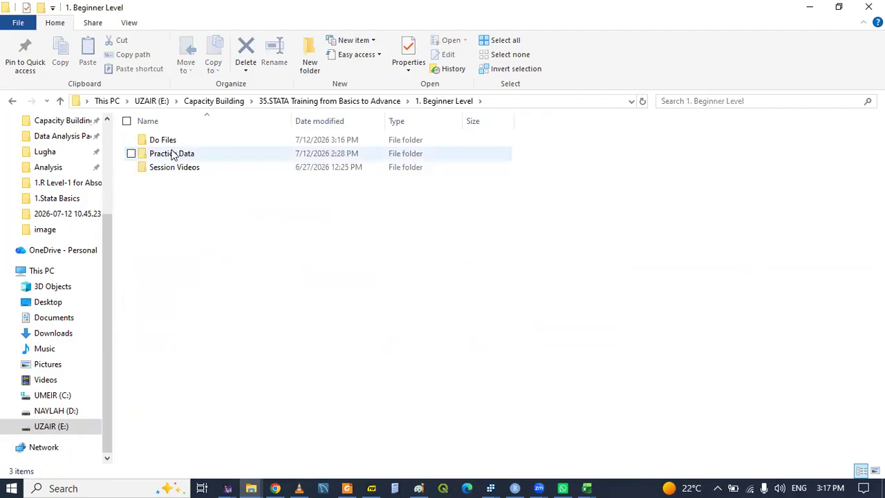
double_click(170, 154)
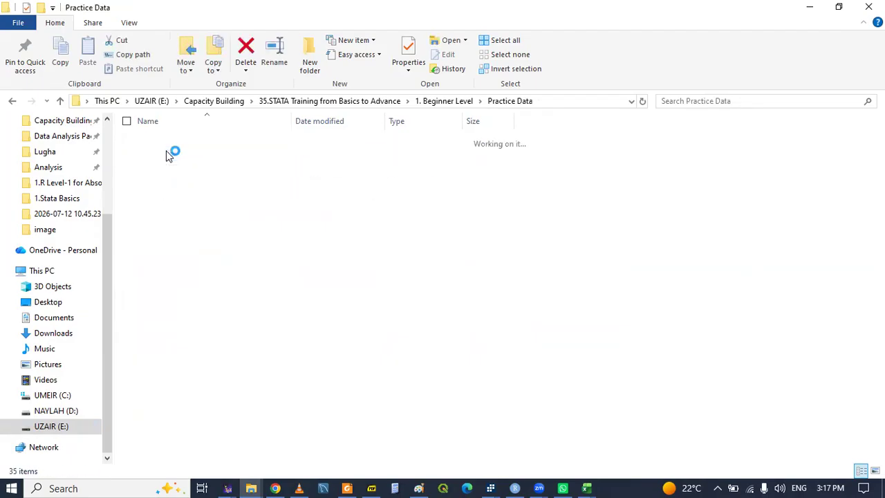
Copy the full path of the Practice Data folder
left_click(631, 105)
key("ctrl+c")
left_click(763, 226)
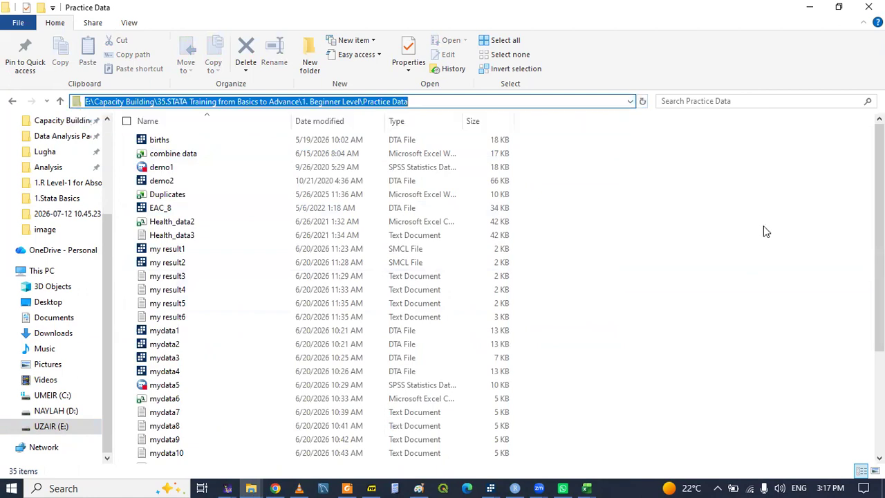
In the Stata do-file, replace the cd path with E:\Capacity Building\35.STATA Training from Basics to Advance\1. Beginner Level\Practice Data
mouse_move(497, 482)
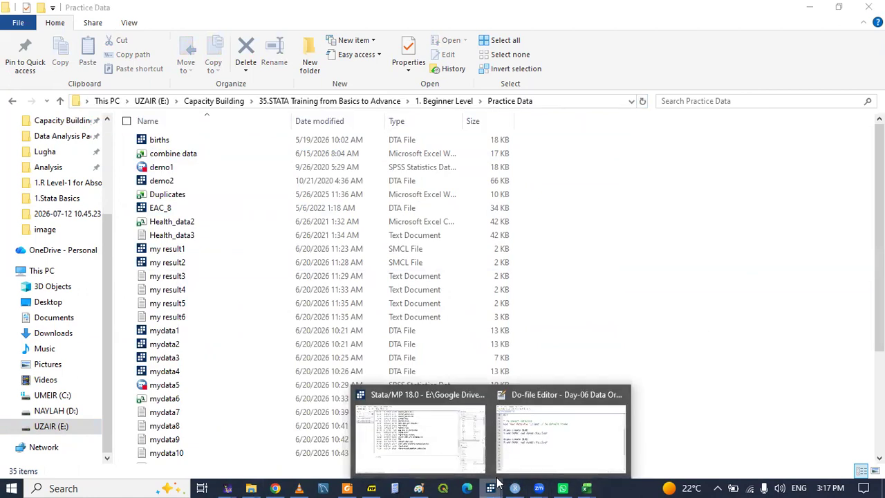
left_click(524, 425)
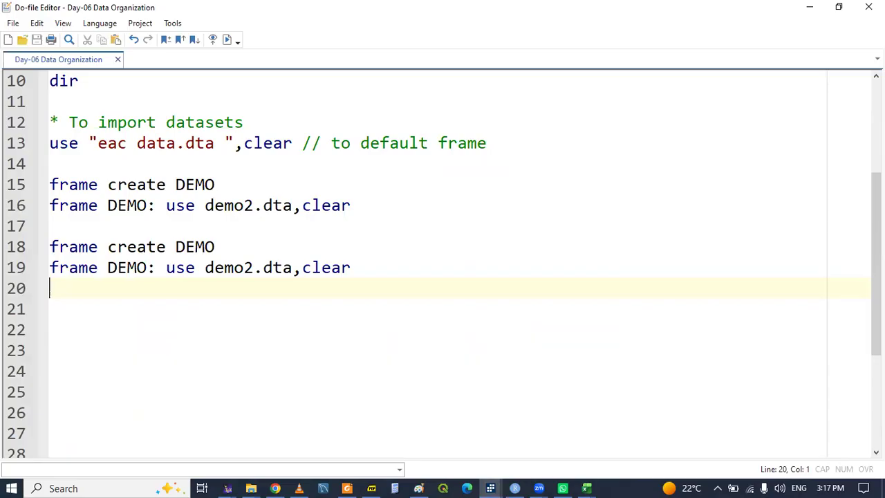
scroll(213, 221, "up", 3)
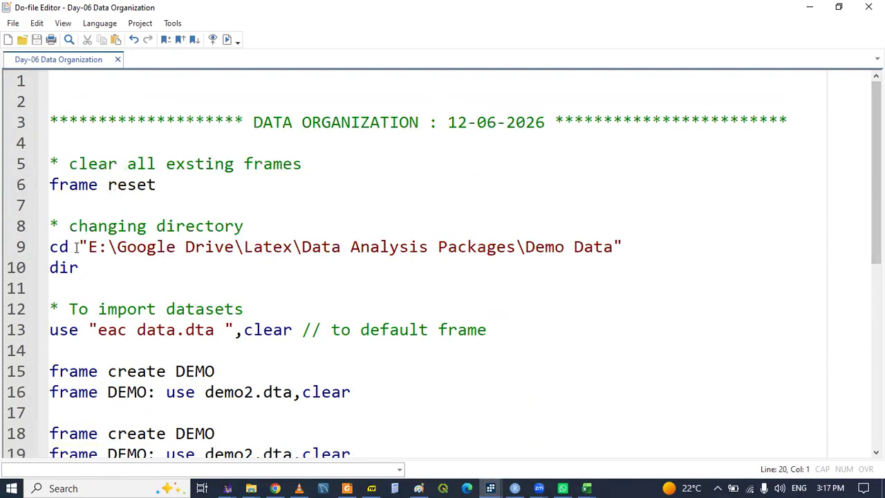
left_click_drag(88, 247, 613, 247)
key("Delete")
key("ctrl+v")
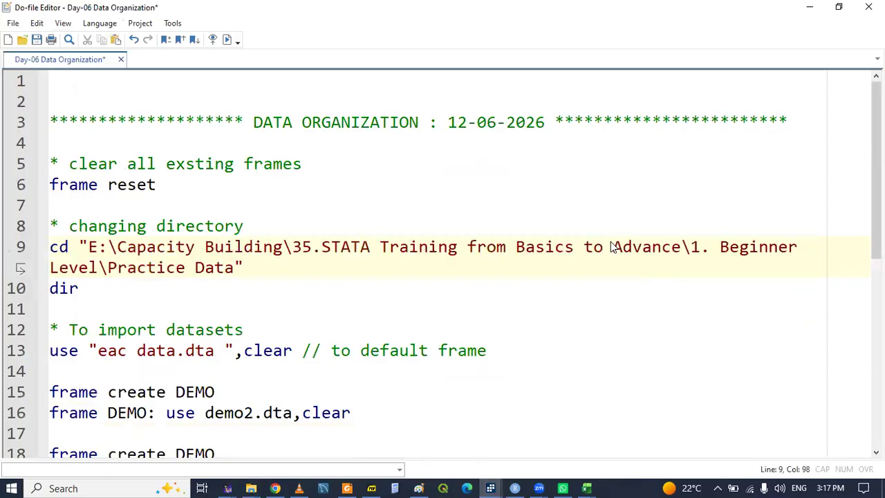
Run the cd and dir lines of the do-file and bring up the Stata results
left_click_drag(52, 243, 50, 288)
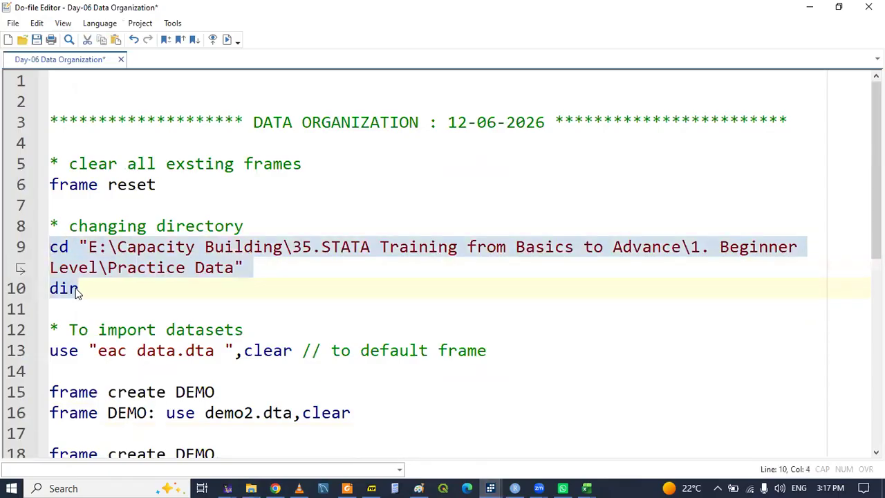
left_click(169, 309)
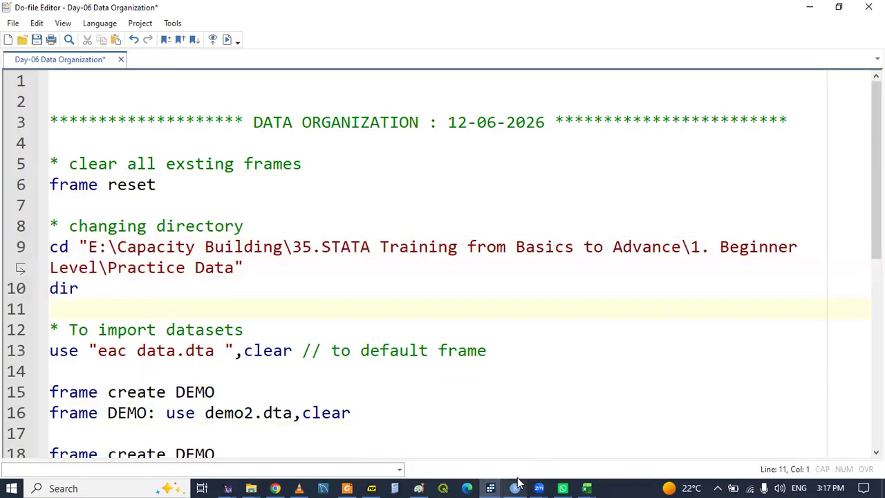
left_click(491, 488)
left_click(399, 429)
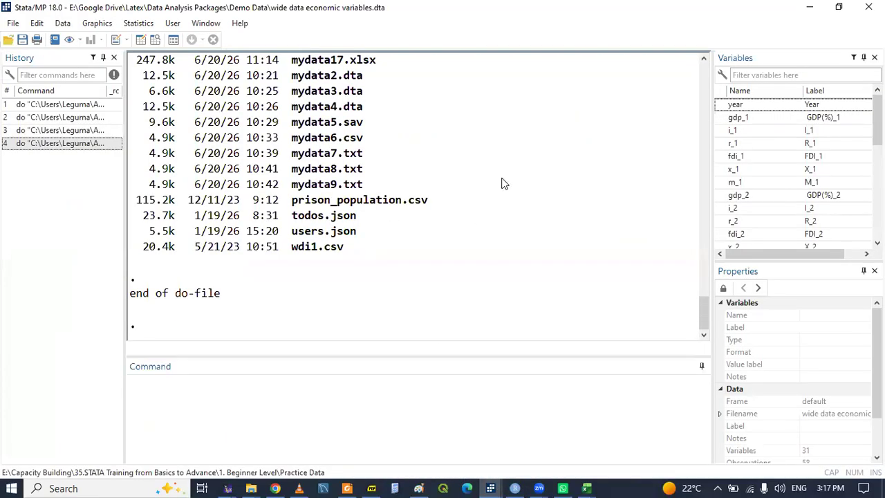
Copy the file name wdi1.csv from the folder listing in the Stata results
scroll(503, 183, "up", 1)
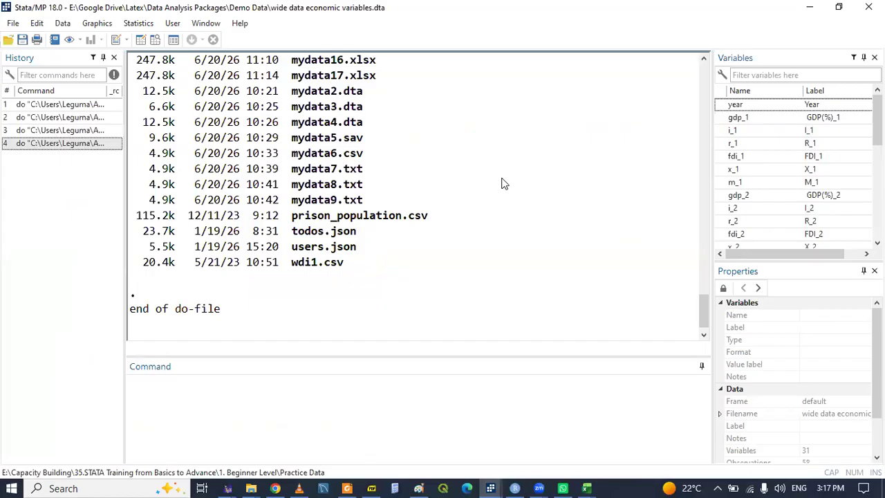
left_click_drag(293, 265, 343, 269)
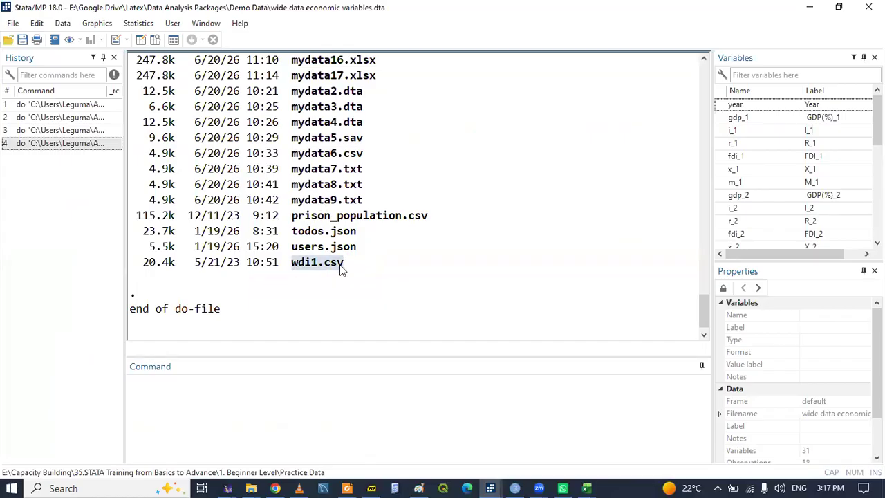
right_click(343, 270)
left_click(373, 274)
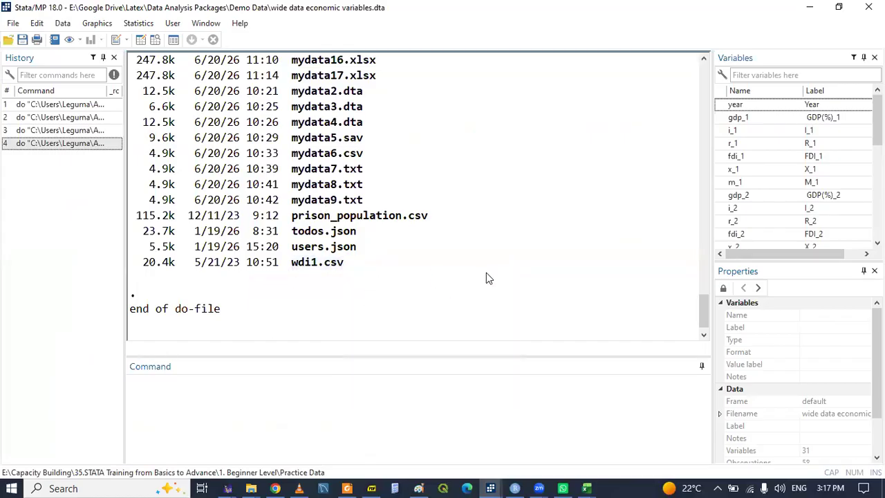
In the do-file's duplicated frame block on lines 18 and 19, change the frame name from DEMO to WB
left_click(490, 488)
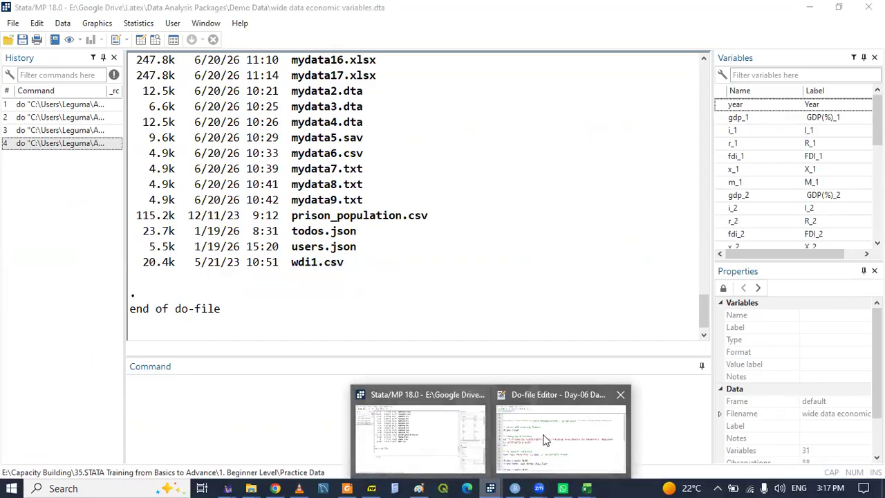
left_click(563, 425)
left_click_drag(876, 180, 876, 257)
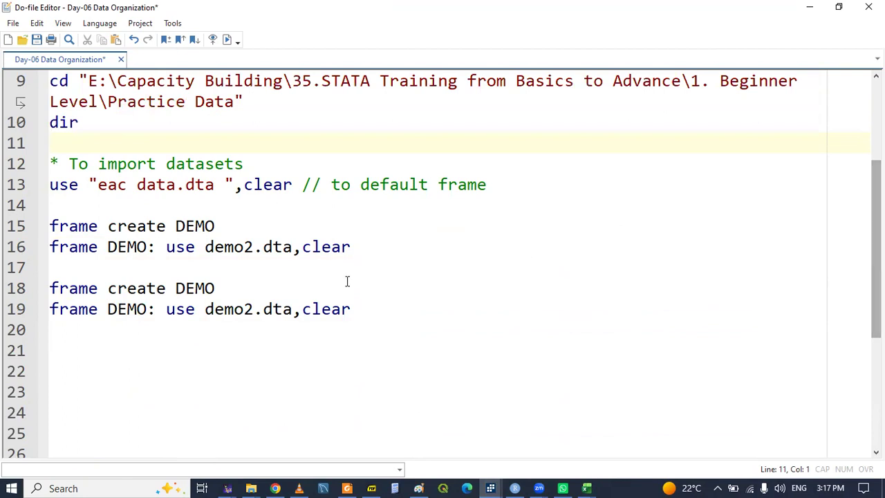
double_click(193, 290)
type("WB")
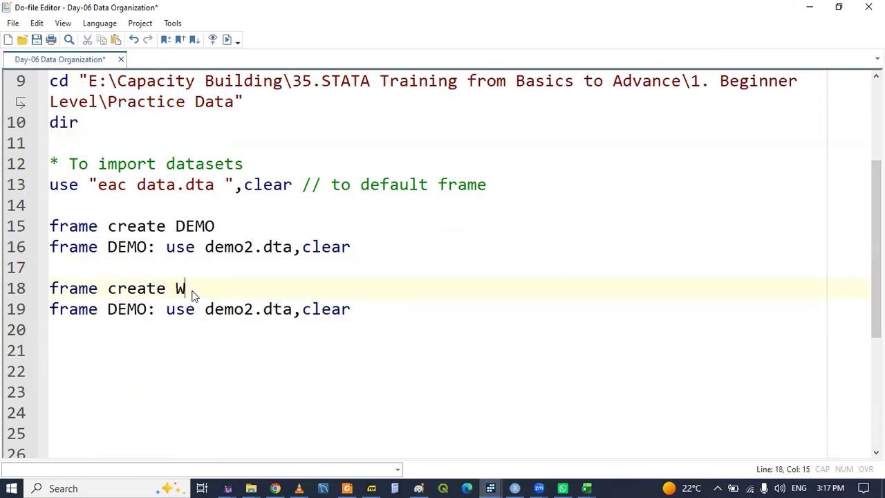
left_click(127, 309)
double_click(127, 309)
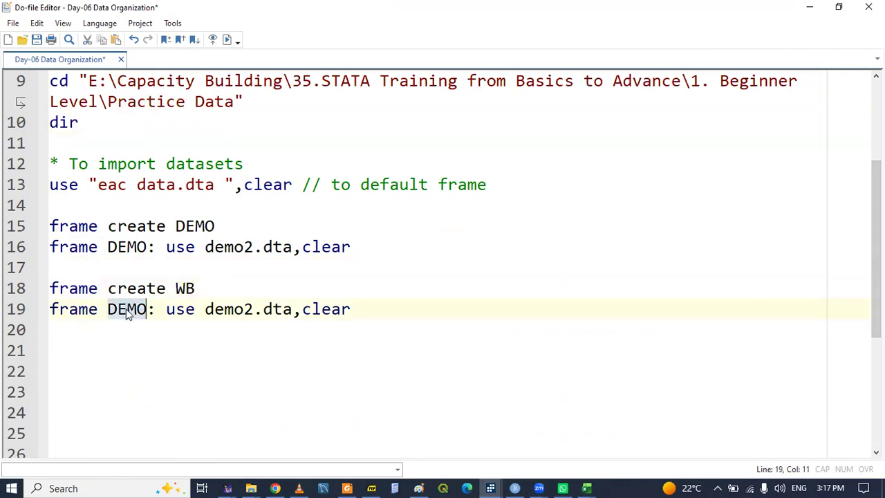
type("WB")
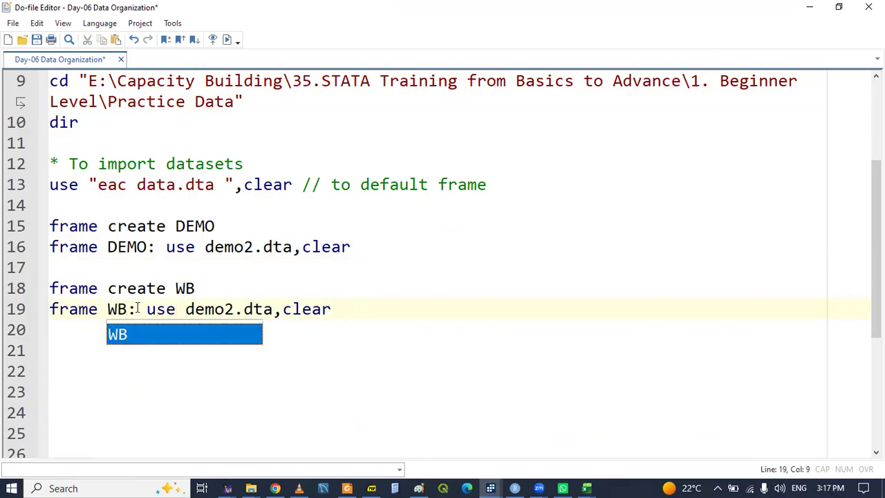
In line 19 of the do-file, replace the dataset file name with wdi1.csv
double_click(199, 315)
key("ctrl+v")
key("Delete")
key("Delete")
key("Delete")
key("Delete")
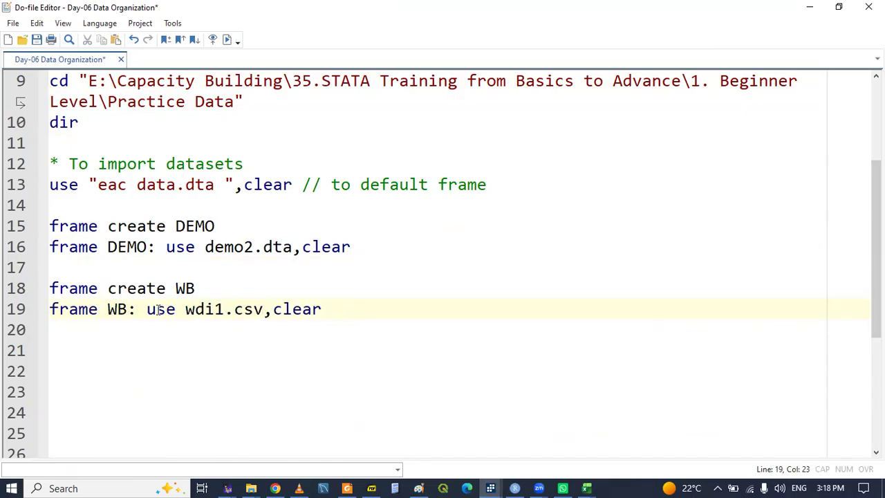
Change the command in the WB frame line from use to import delimited
double_click(158, 310)
type("import ")
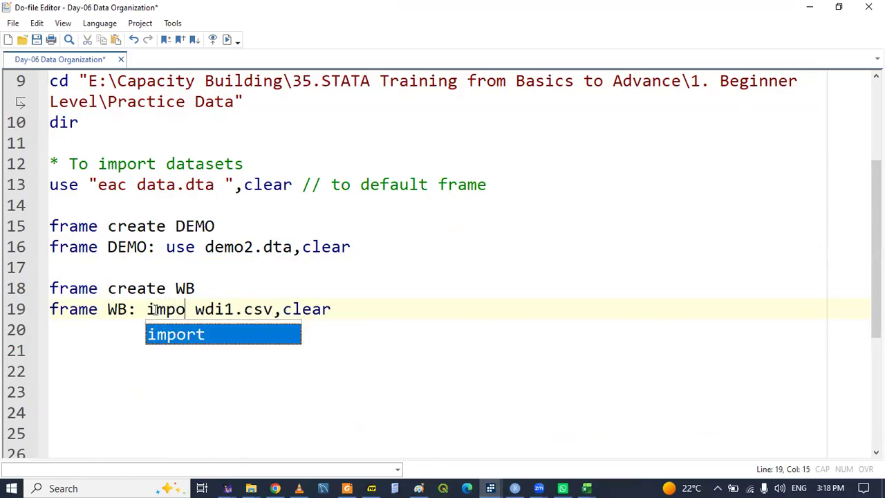
type("de")
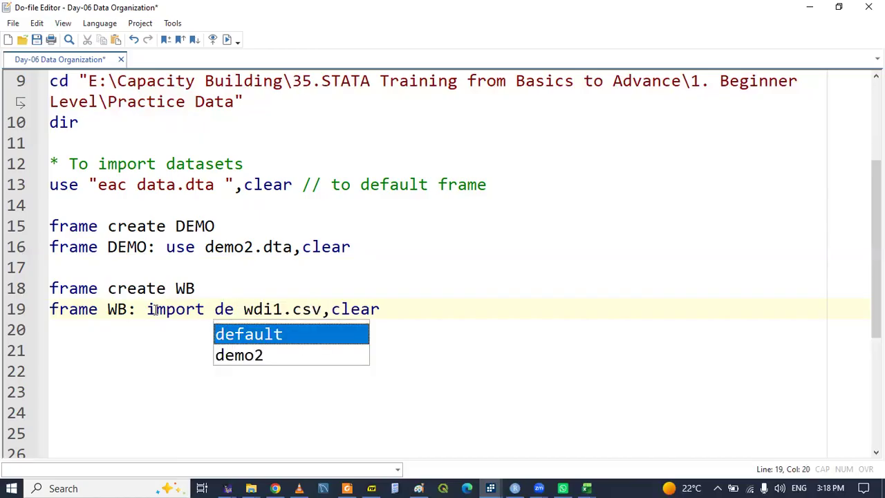
type("limited")
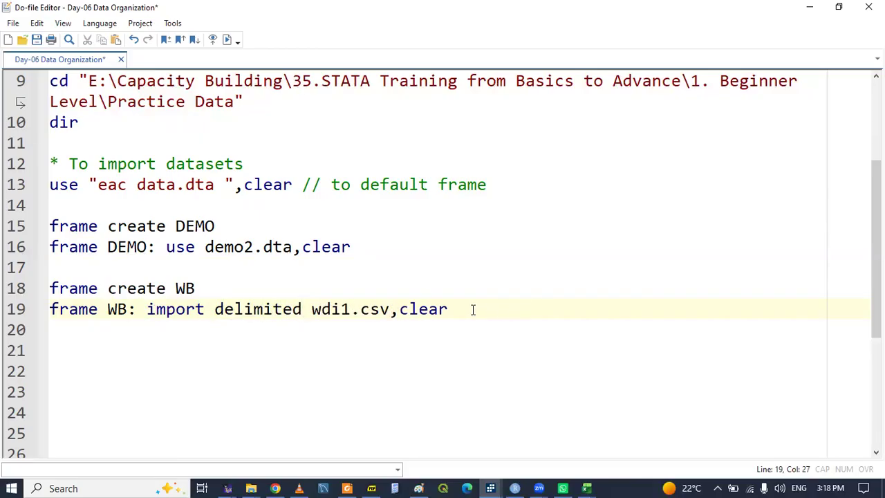
Open Stata's help on import delimited, go to its import options and copy the varnames option
mouse_move(493, 483)
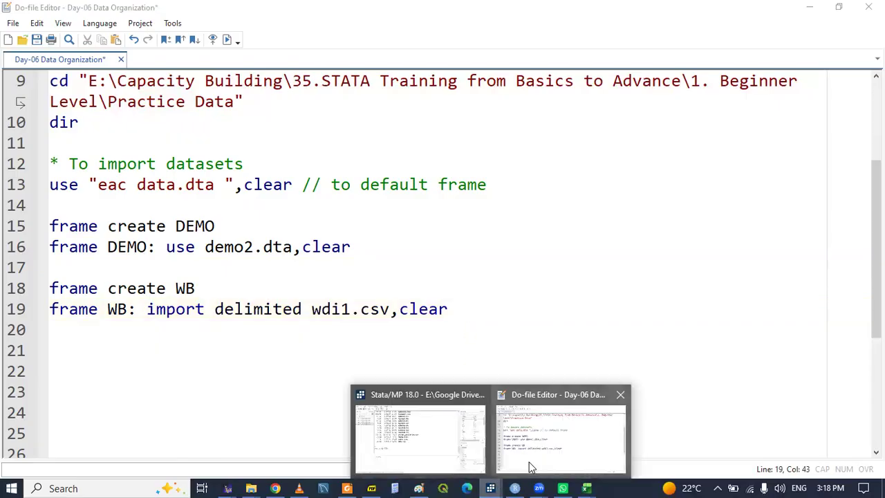
left_click(408, 446)
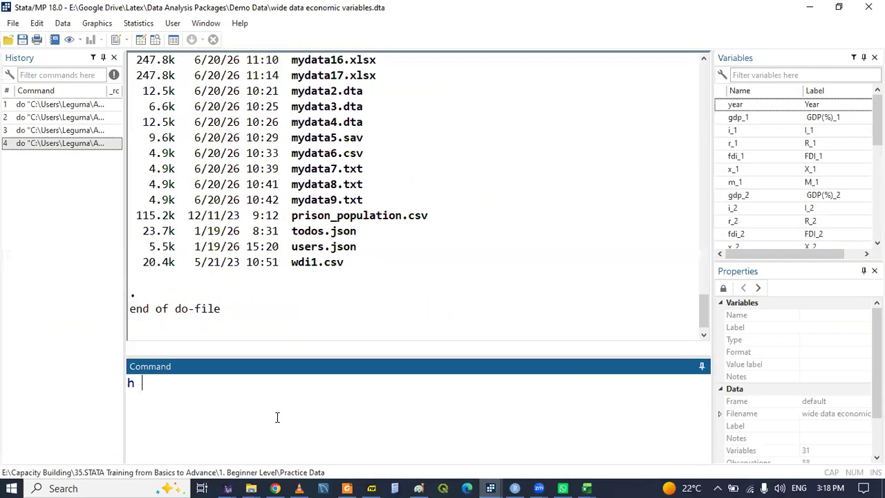
type("help import delimited")
key("Return")
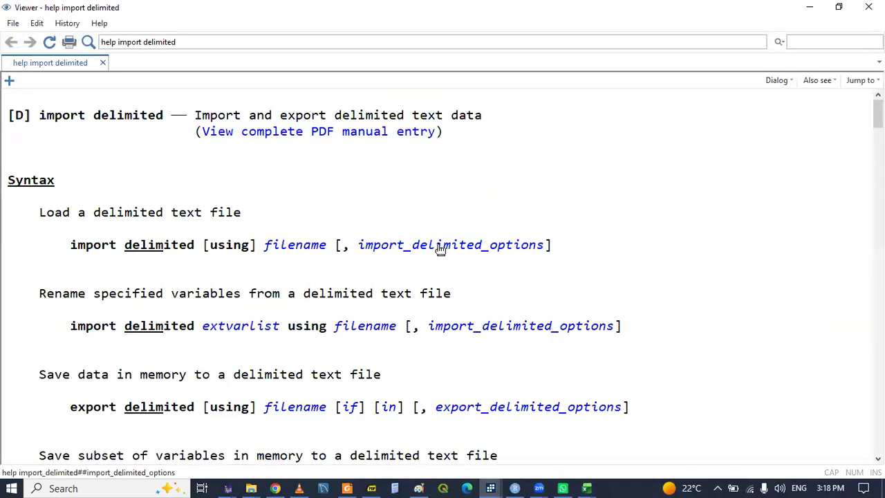
left_click(439, 247)
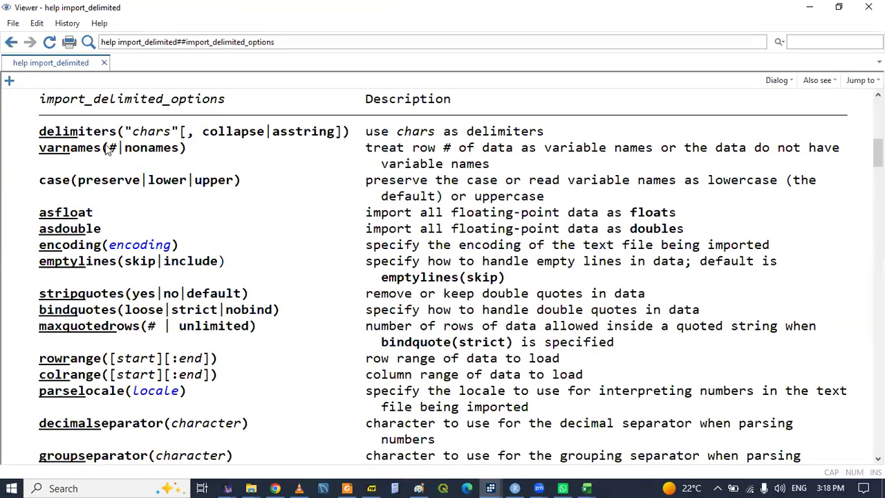
left_click_drag(39, 148, 188, 149)
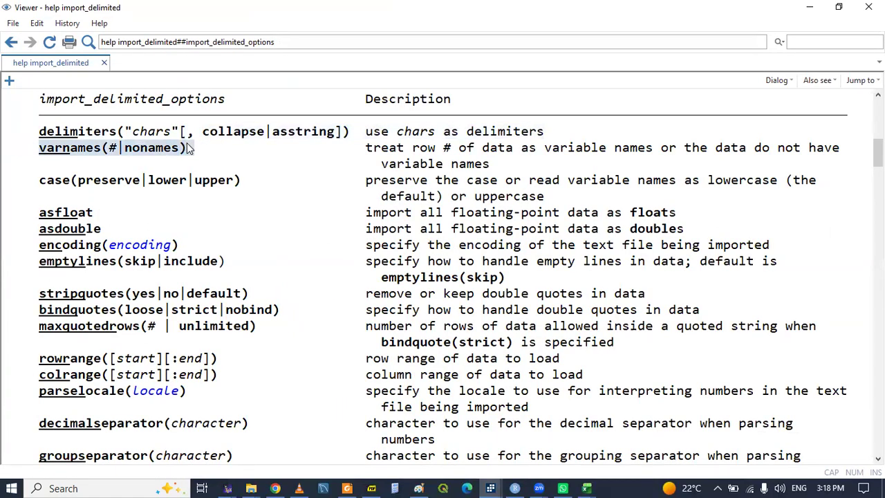
left_click(251, 165)
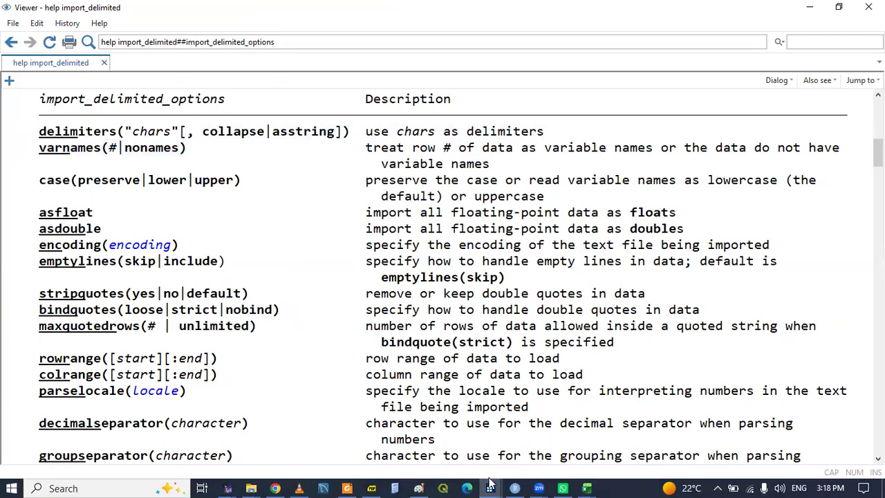
Back in the do-file, add the option varnames(1) to the end of line 19 and save the file
mouse_move(491, 481)
left_click(503, 345)
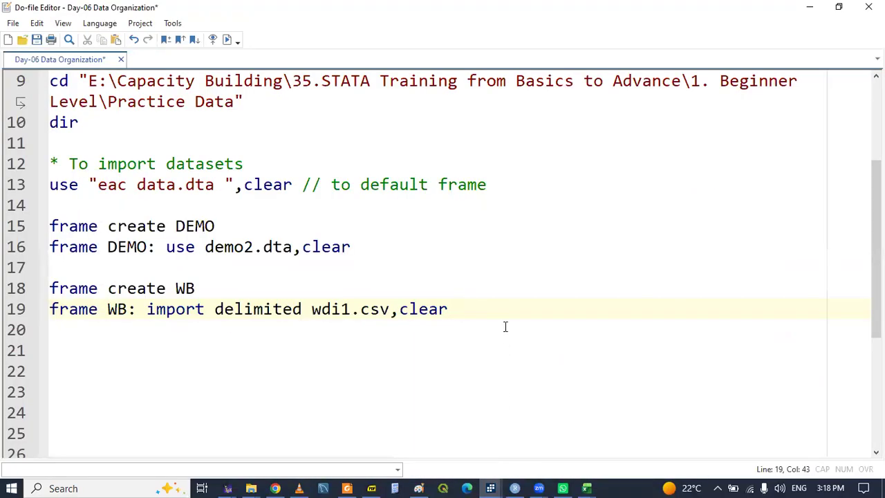
key("ctrl+v")
left_click_drag(545, 309, 632, 310)
type("1")
key("ctrl+s")
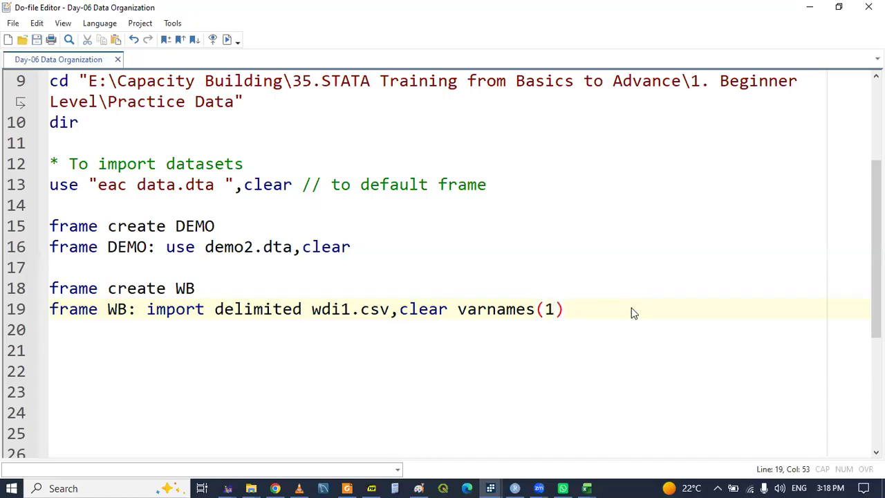
Try to run lines 13 to 19 of the do-file and bring up the Stata results
left_click_drag(54, 184, 105, 325)
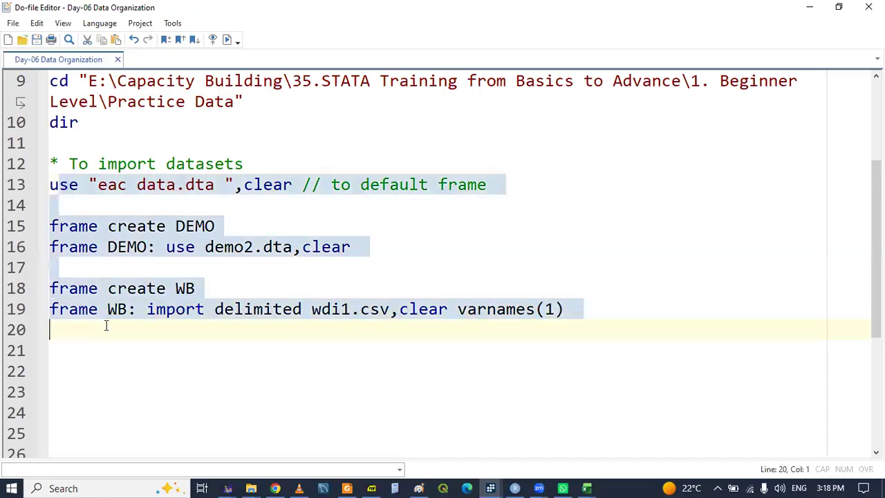
key("shift+Left")
left_click(134, 371)
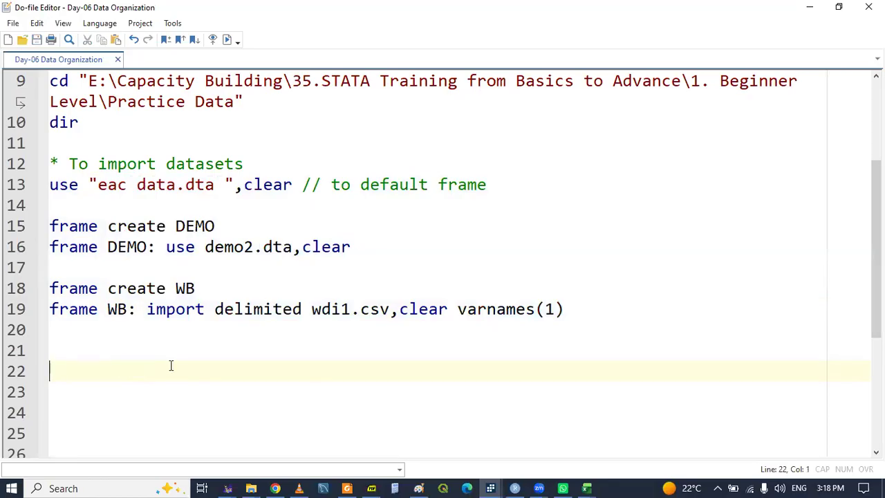
left_click(490, 488)
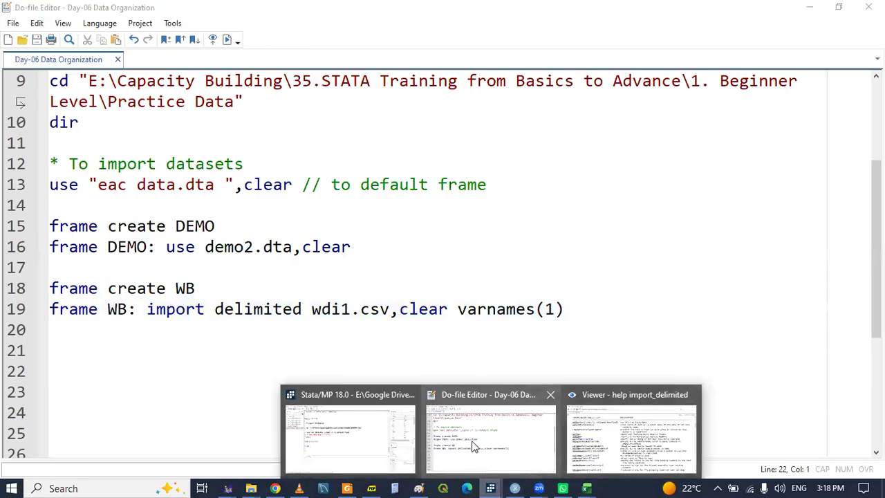
left_click(332, 425)
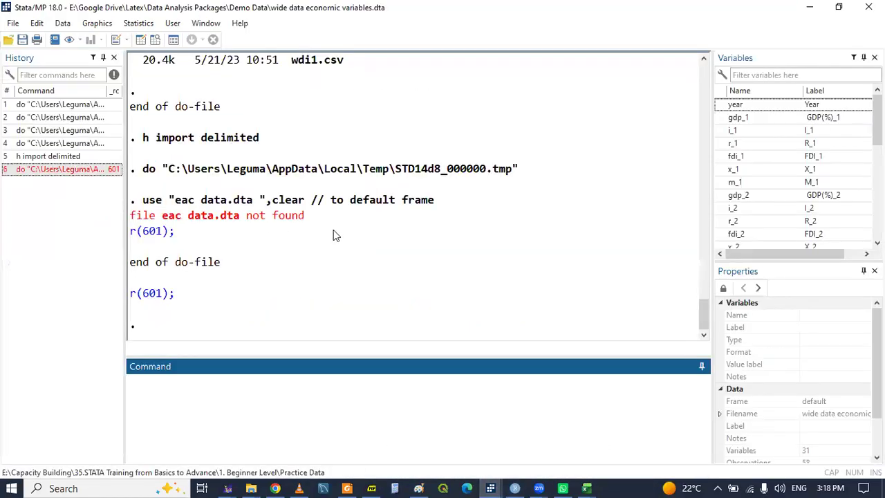
left_click(490, 488)
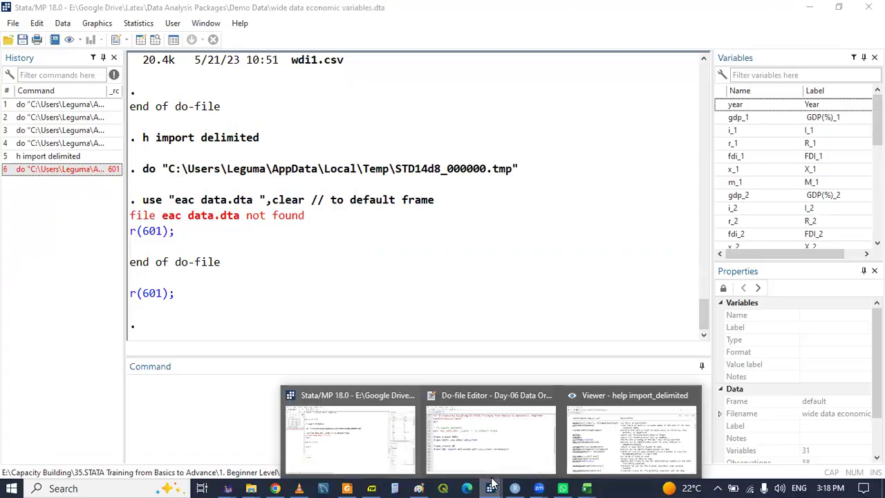
left_click(350, 413)
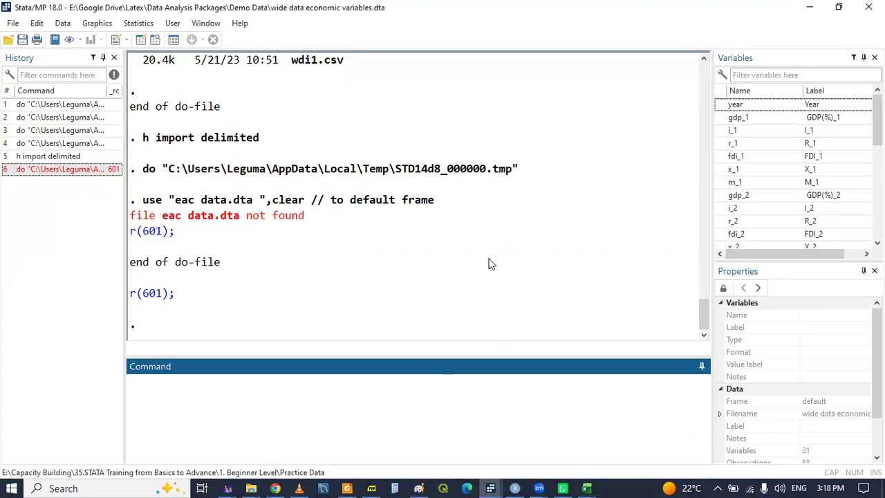
Find EAC_8.dta in the folder listing in the results and copy its file name
left_click(704, 61)
scroll(706, 67, "up", 10)
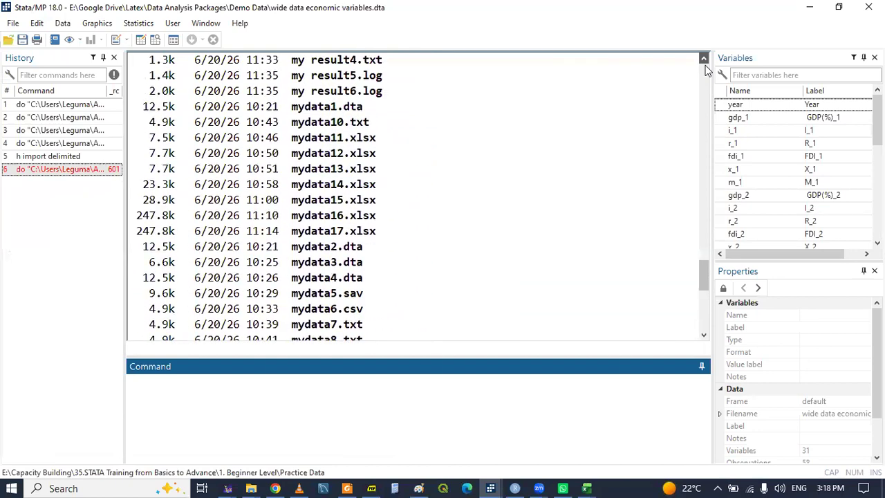
scroll(705, 65, "up", 2)
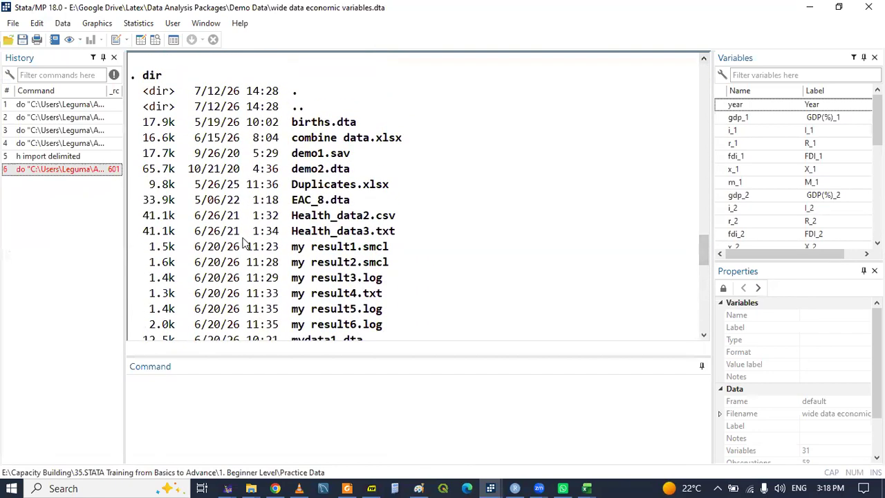
left_click_drag(293, 201, 348, 199)
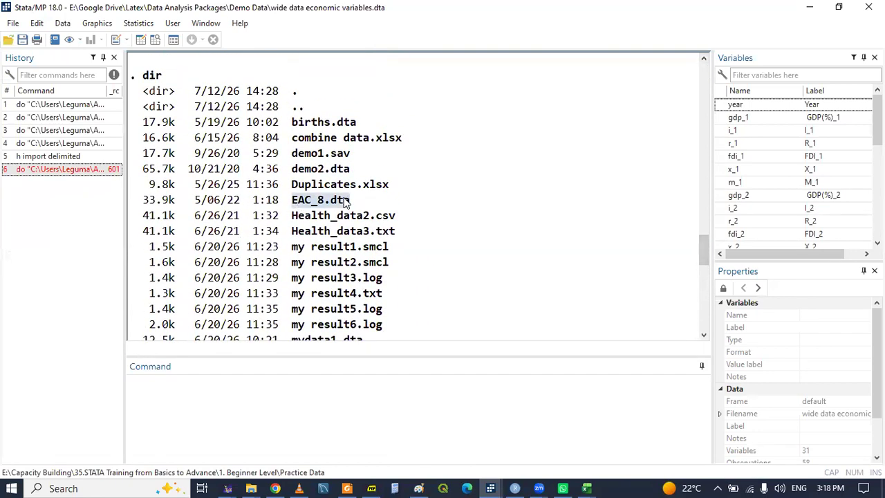
right_click(345, 198)
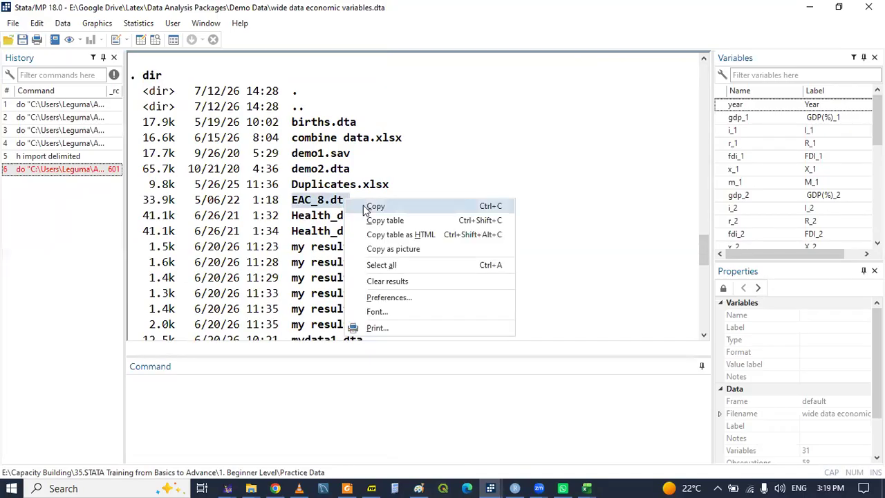
left_click(365, 206)
In line 13 of the do-file, replace the file name inside the quotes with EAC_8.dta
mouse_move(490, 484)
left_click(462, 424)
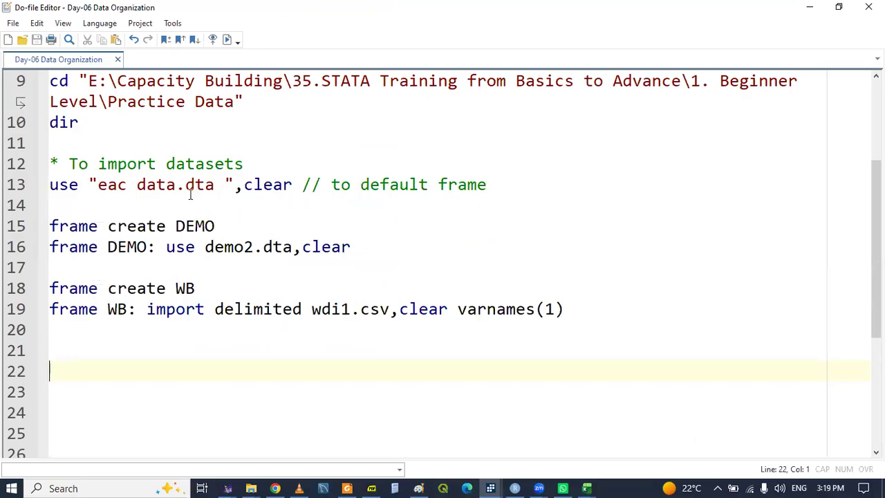
left_click_drag(97, 185, 227, 183)
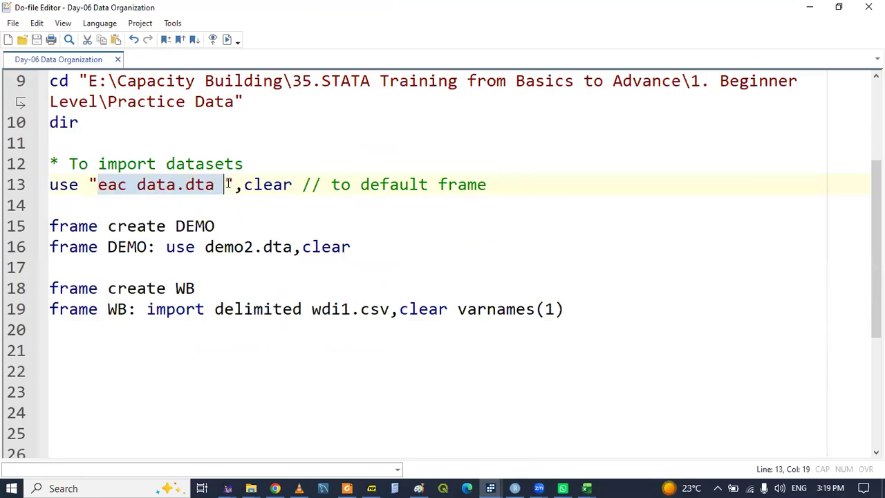
key("ctrl+v")
Run the dataset import block on lines 12 to 19 and check its output in the Stata results
left_click_drag(53, 164, 114, 320)
key("shift+Left")
key("ctrl+d")
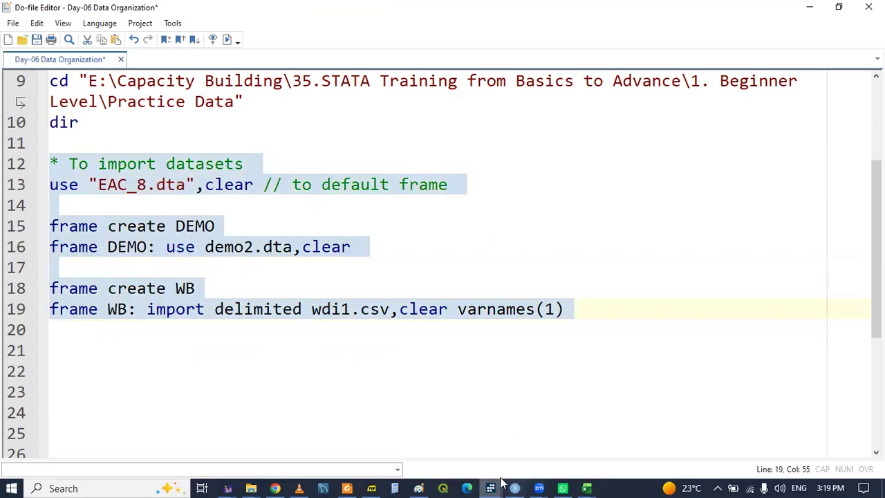
mouse_move(490, 487)
left_click(340, 437)
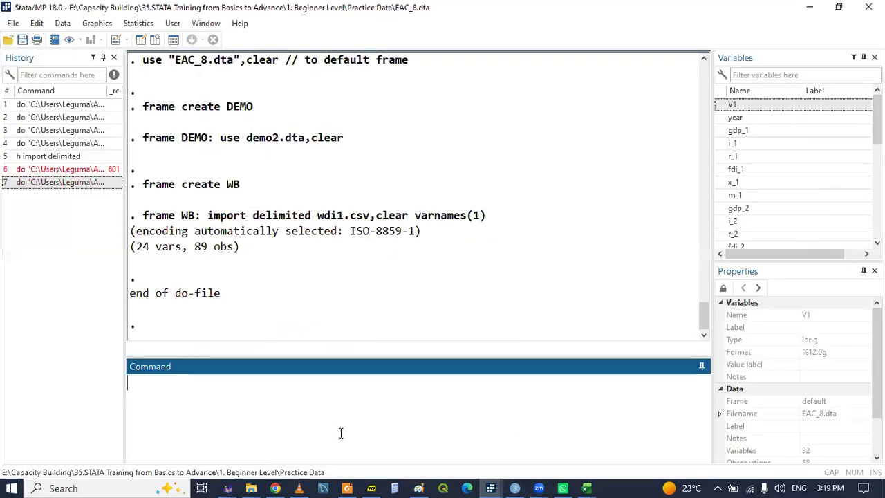
left_click(403, 218)
Open the default frame's dataset for browsing with the br command
left_click(294, 387)
type("br")
key("Return")
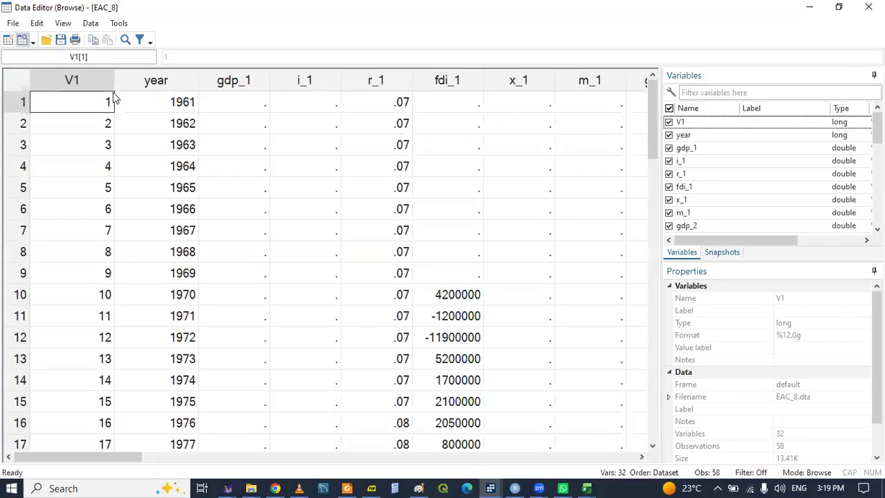
Look across the EAC_8 columns from year onward, examining how the numbered gdp, i, r, fdi, x and m variables are arranged
left_click(153, 110)
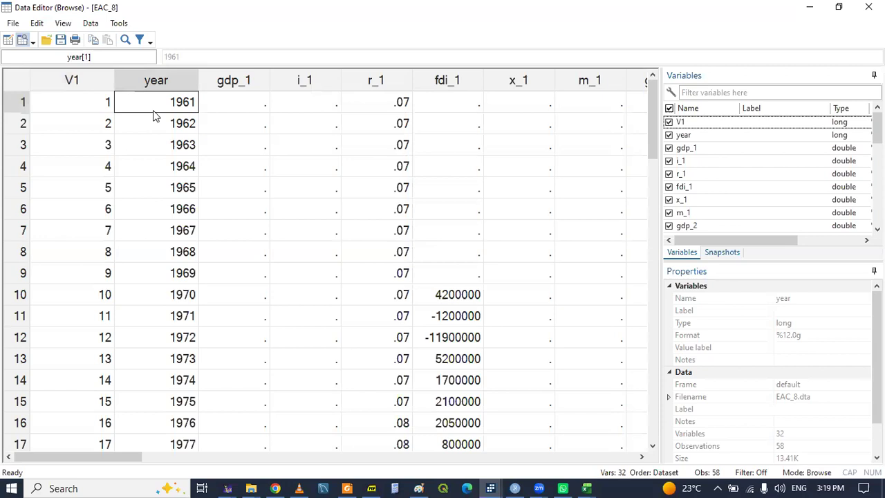
key("Right")
key("Right")
key("Right")
key("Right")
key("Right")
key("Right")
key("Right")
key("Right")
key("Right")
key("Right")
key("Right")
key("Right")
key("Right")
key("Right")
key("Right")
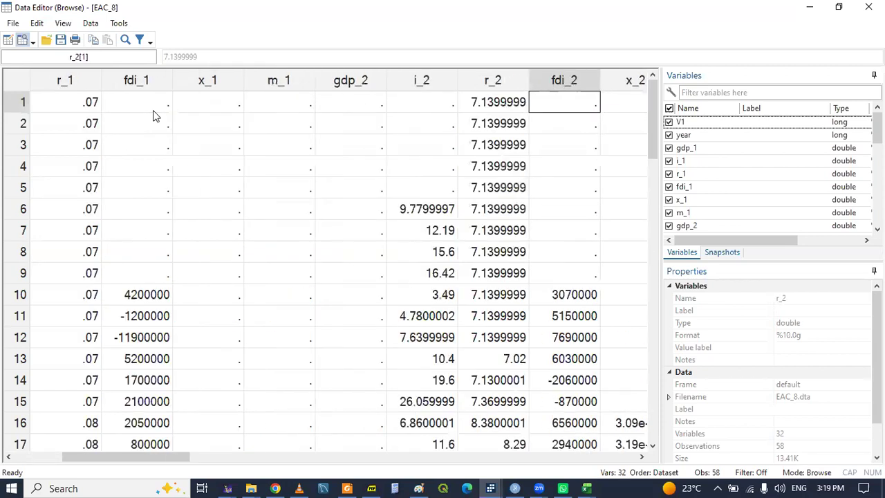
key("Right")
key("Right")
key("Right")
key("Right")
key("Right")
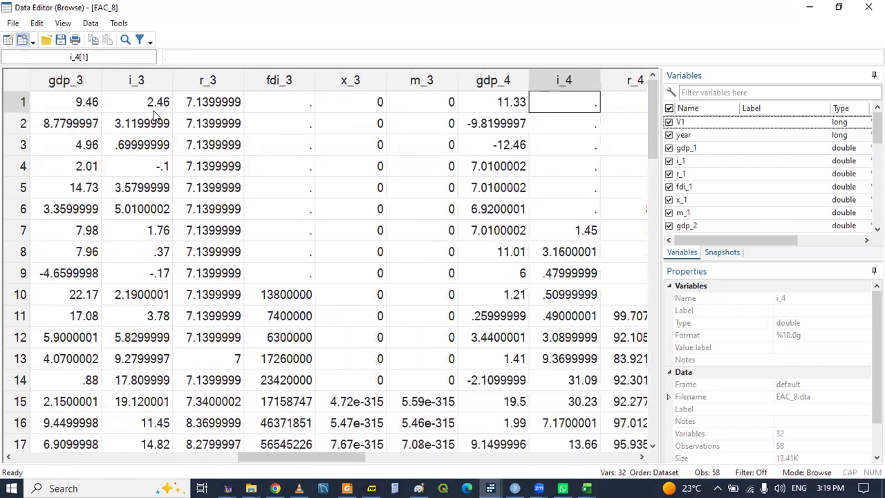
key("Left")
key("Home")
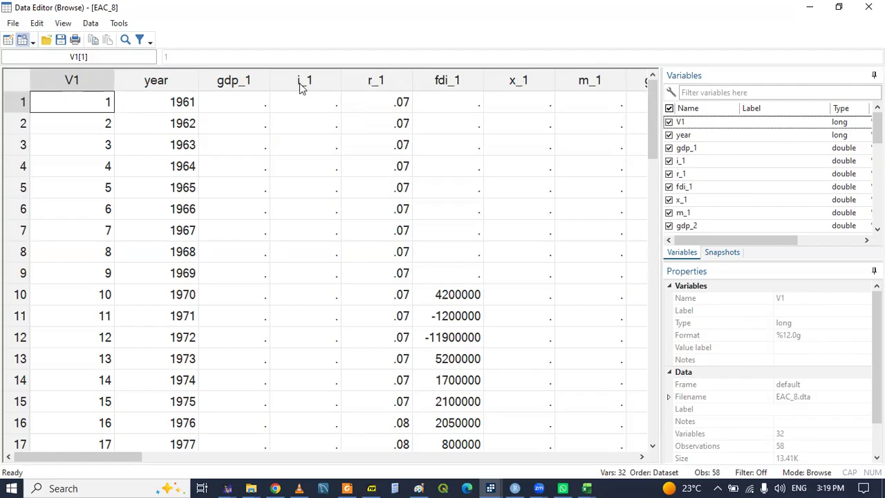
left_click(320, 107)
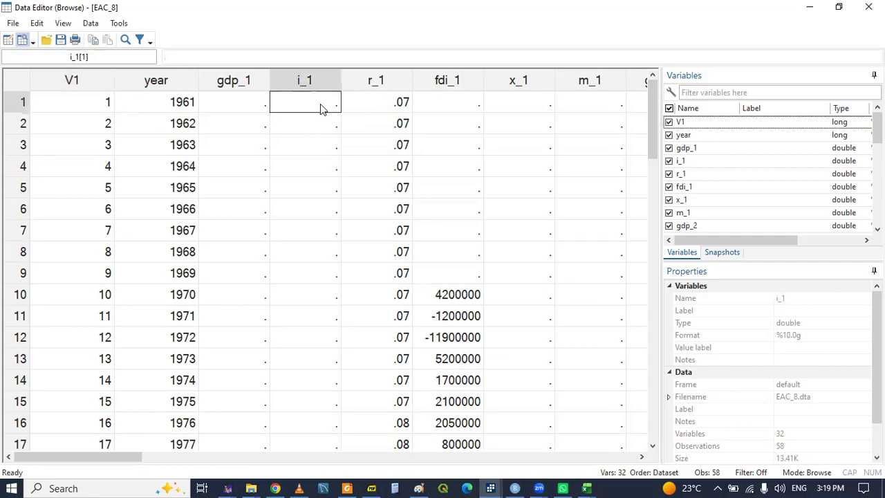
key("Right")
key("Right")
key("Right")
key("Right")
key("Right")
key("Right")
key("Right")
key("Right")
key("Right")
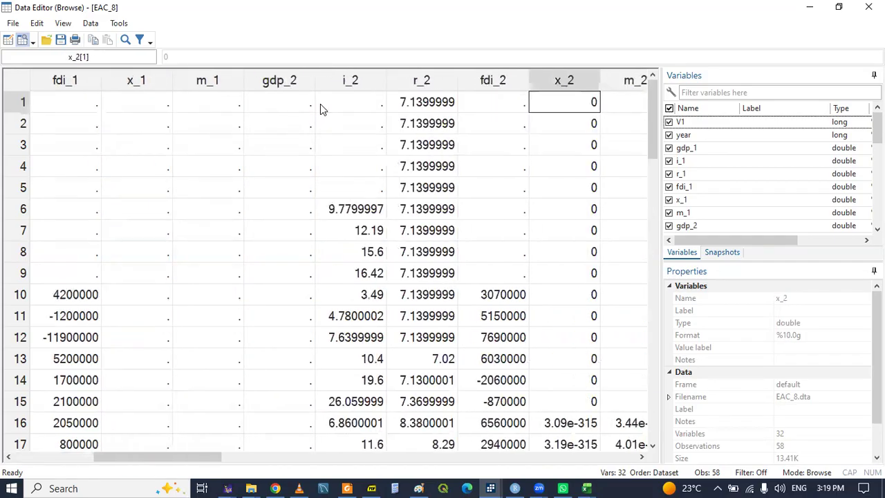
key("Right")
key("Right")
key("Right")
key("Right")
key("Right")
key("Right")
key("Right")
key("Right")
key("Right")
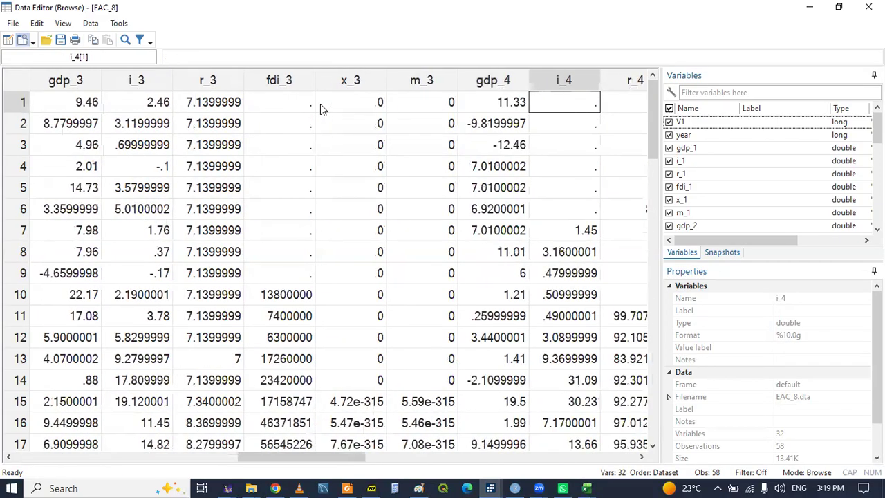
key("Right")
key("Right")
key("Right")
key("Right")
key("Right")
key("Right")
key("Right")
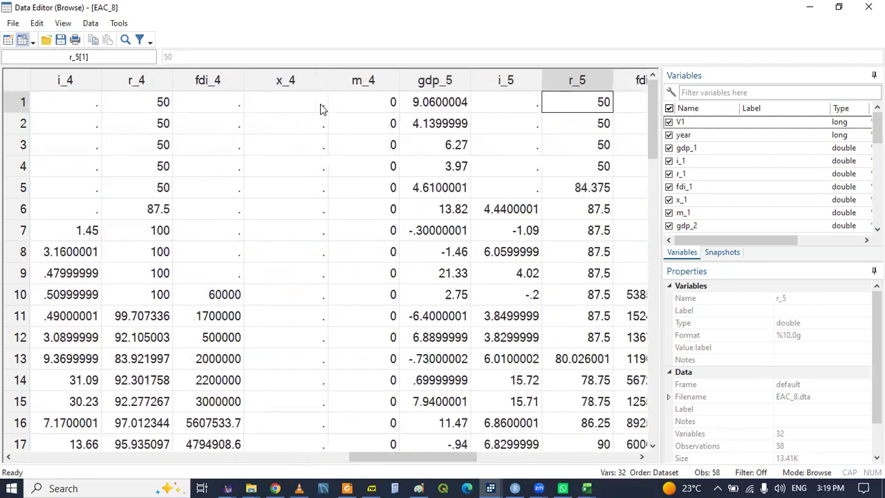
Return to the do-file and write frame create AUTO on line 21
key("Right")
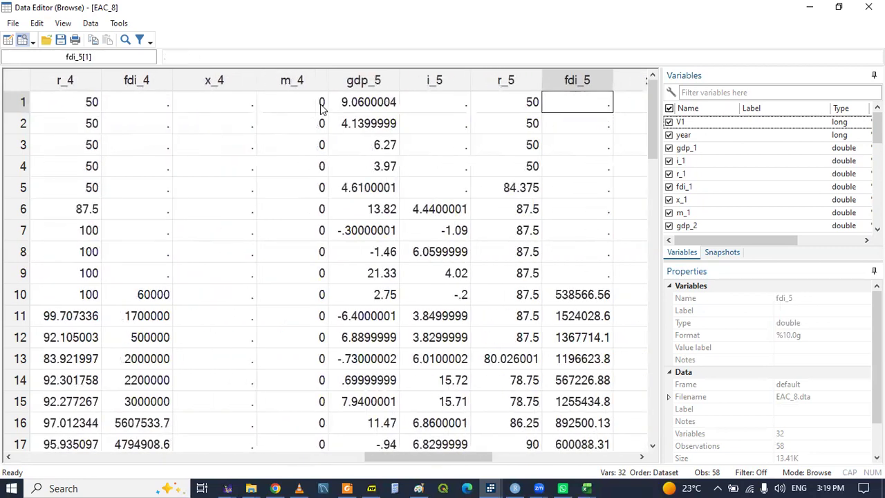
left_click(490, 484)
left_click(458, 450)
left_click(119, 352)
type("frame")
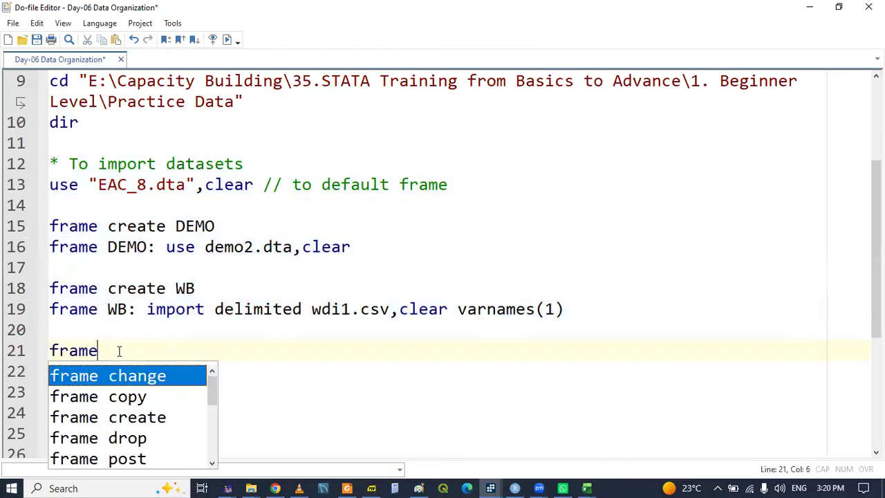
type(" cre'")
key("Return")
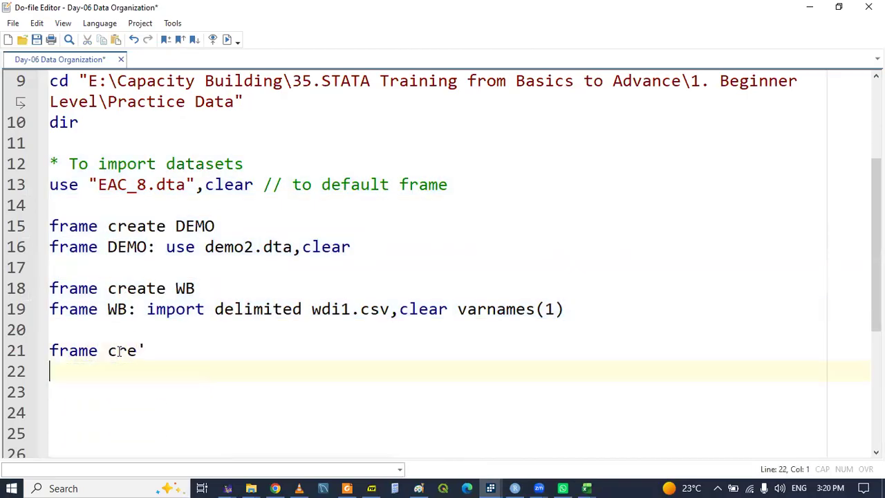
key("BackSpace")
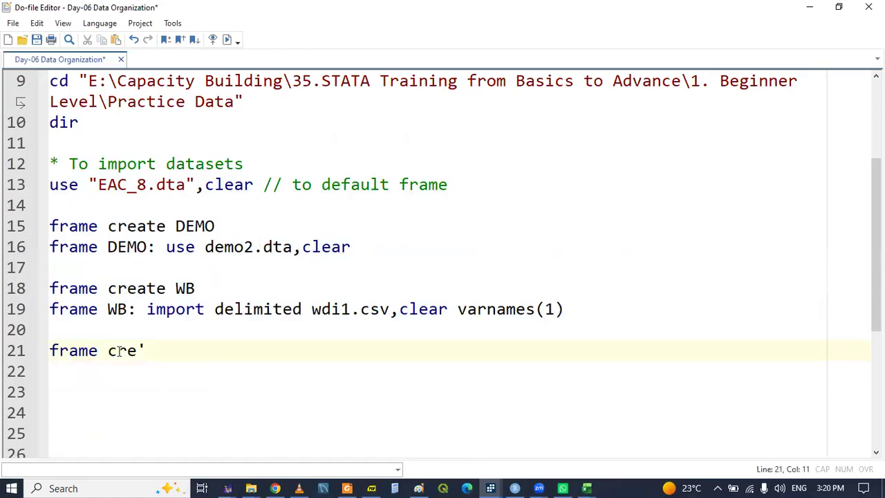
type("ate AUTO")
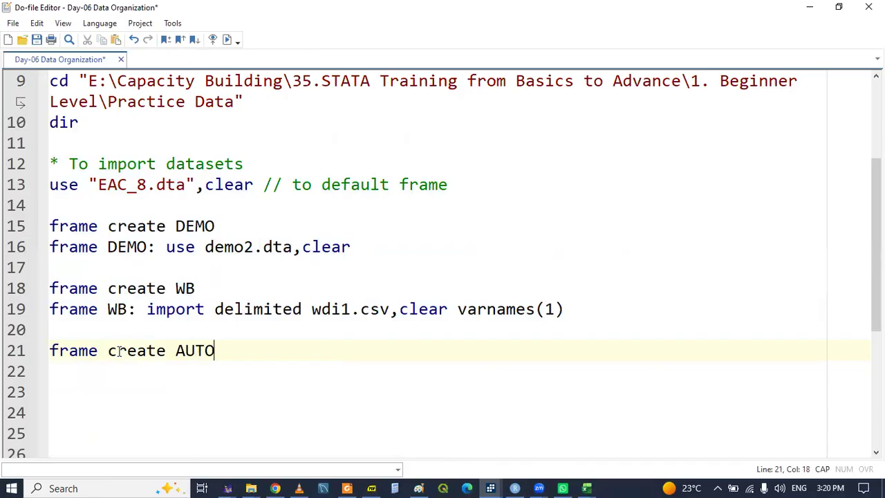
Start line 22 with frame AUTO, copying the frame name from line 21
key("Return")
type("F")
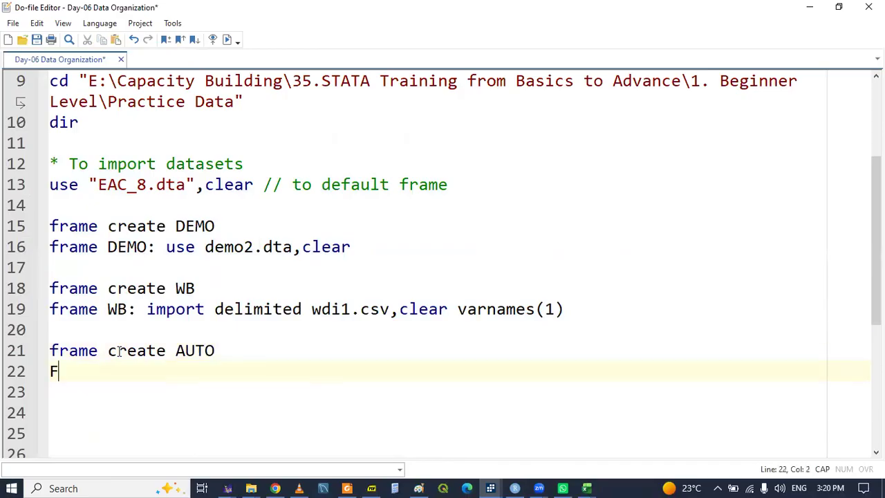
key("BackSpace")
type("FTA")
key("BackSpace")
key("BackSpace")
key("BackSpace")
type("frame")
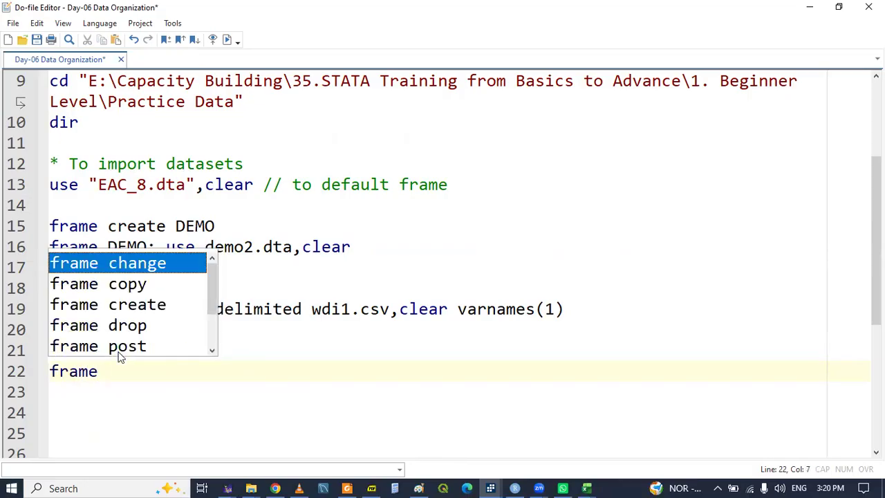
type(" au")
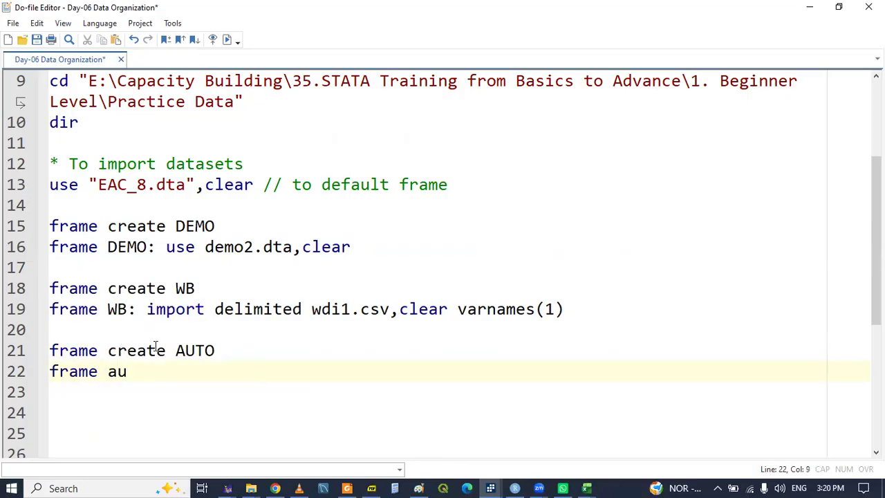
double_click(199, 355)
key("ctrl+c")
key("Down")
key("BackSpace")
key("BackSpace")
key("ctrl+v")
Complete line 22 so that it reads frame AUTO: sysuse auto2,clear
type(": susy")
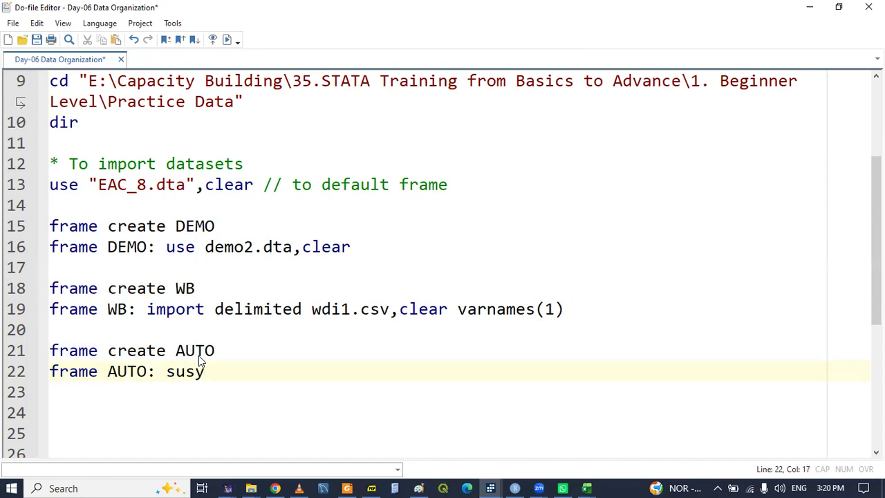
key("BackSpace")
key("BackSpace")
key("BackSpace")
type("ysuse")
key("Caps_Lock")
key("Caps_Lock")
type("au")
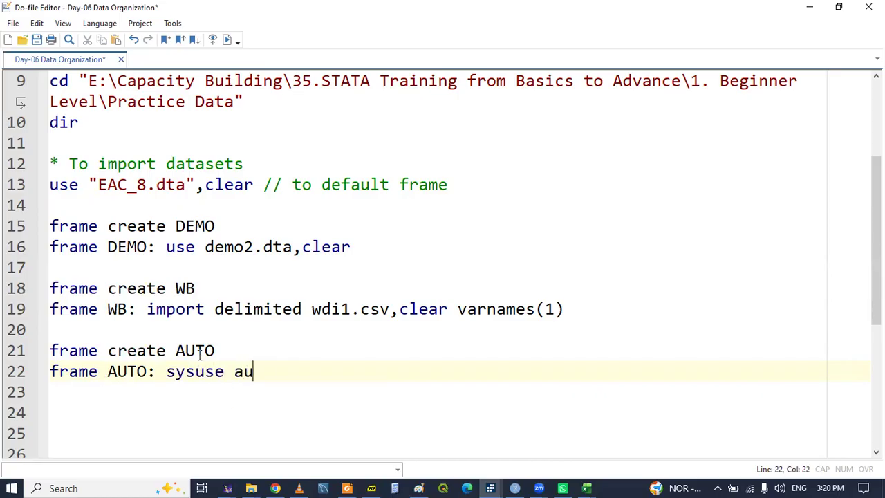
type("to2,clear")
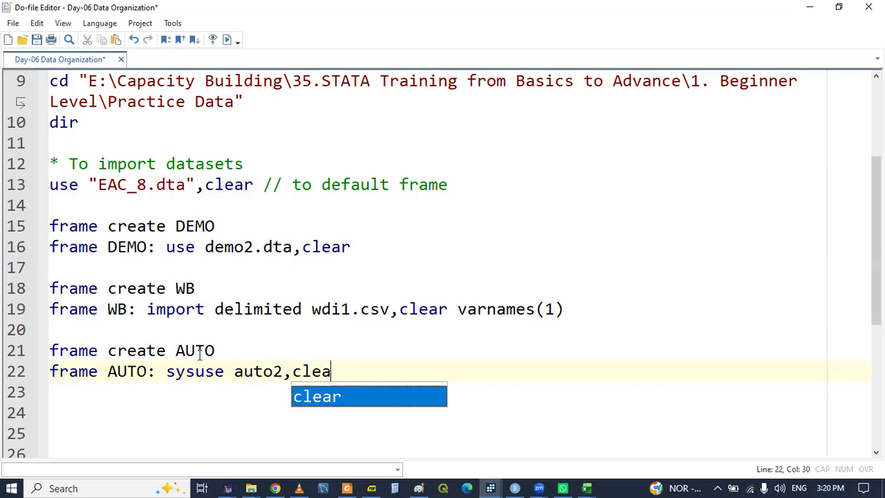
Run the AUTO frame commands on lines 21 and 22 and save the do-file
left_click_drag(50, 350, 95, 372)
key("shift+End")
key("Down")
key("Down")
key("Down")
key("Down")
key("Down")
key("Down")
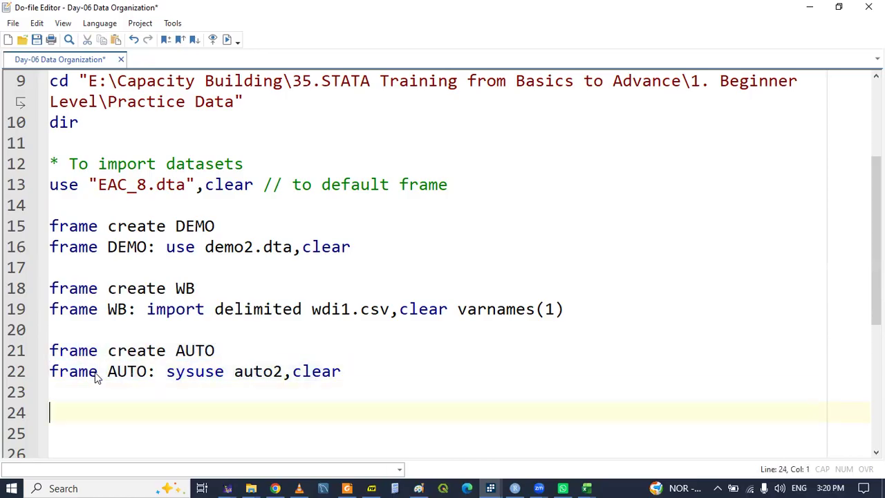
key("Down")
key("Up")
key("Up")
key("Up")
key("Up")
key("Up")
key("Up")
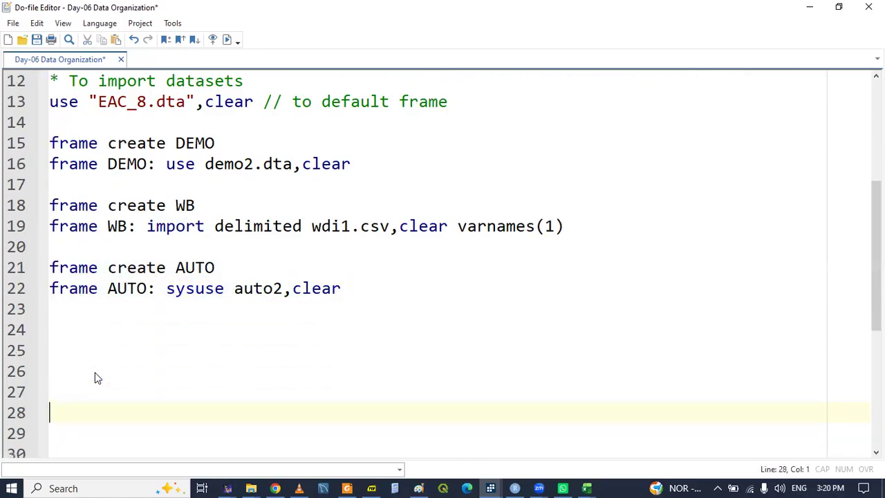
key("ctrl+s")
left_click(78, 363)
left_click(65, 336)
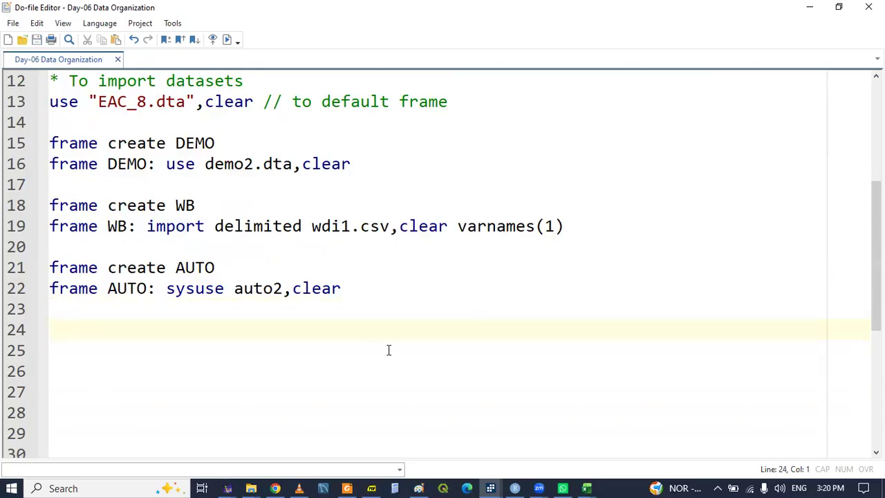
Add the section heading comment ** TO RENAME VARIABLES on line 24 of the do-file
left_click(491, 486)
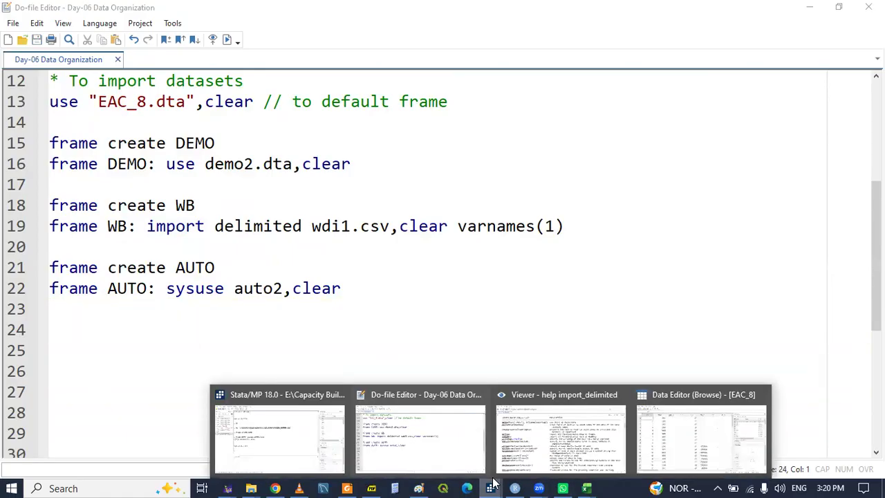
left_click(144, 326)
type("**")
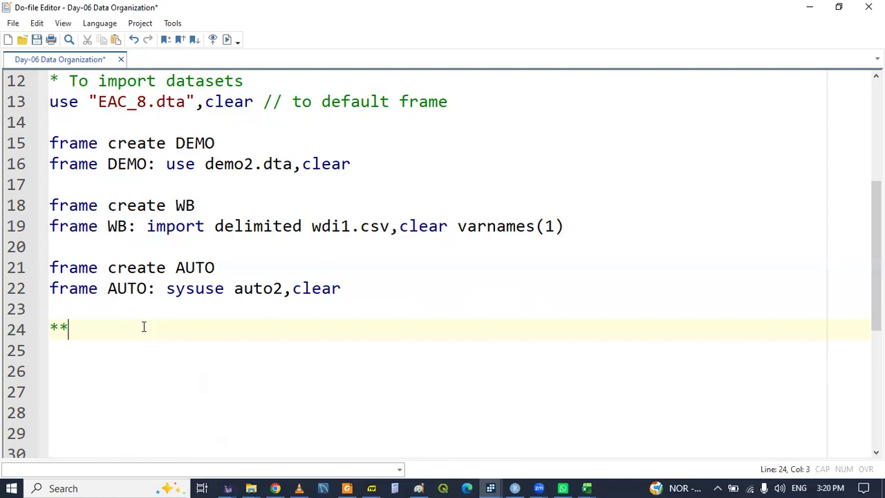
key("Up")
key("Right")
key("Right")
type("T")
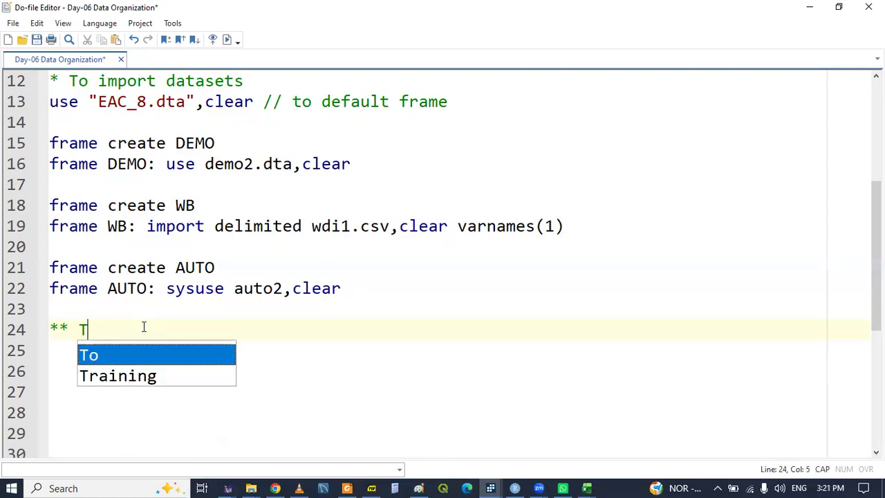
type("O RENAME VARIA")
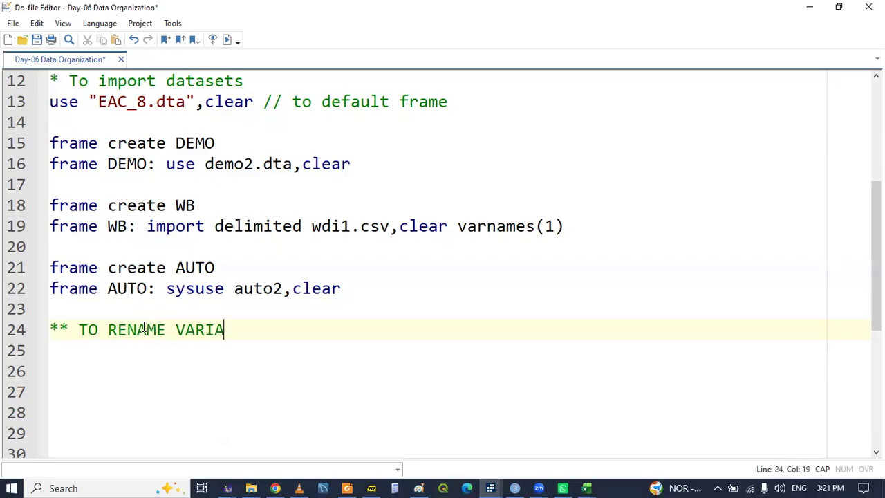
type("BLES")
key("Return")
key("Return")
key("Up")
key("Down")
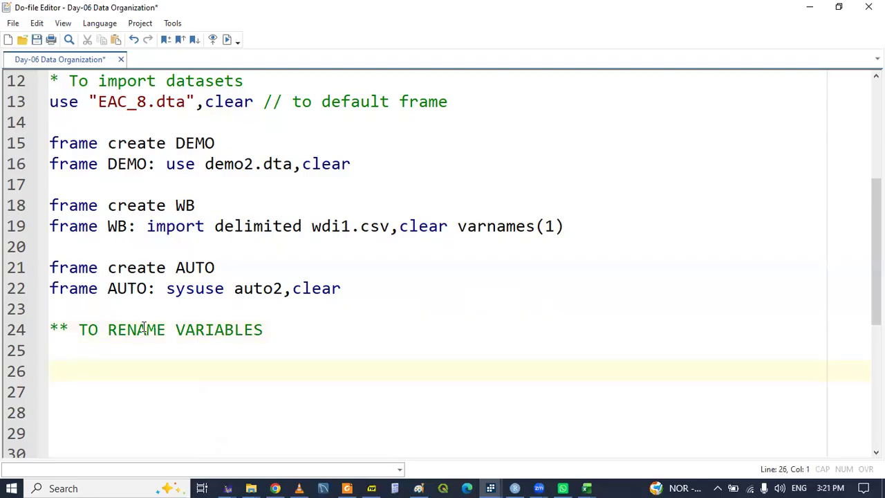
Add the comment *1. To rename a single variable on line 26, copying its wording from the PDF slide on renaming variables
type("*1.")
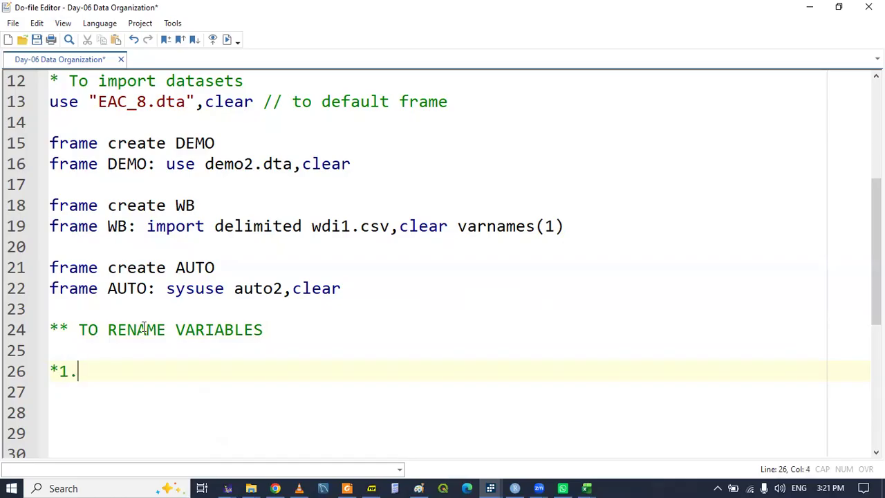
left_click(372, 488)
left_click_drag(309, 220, 491, 226)
left_click(597, 233)
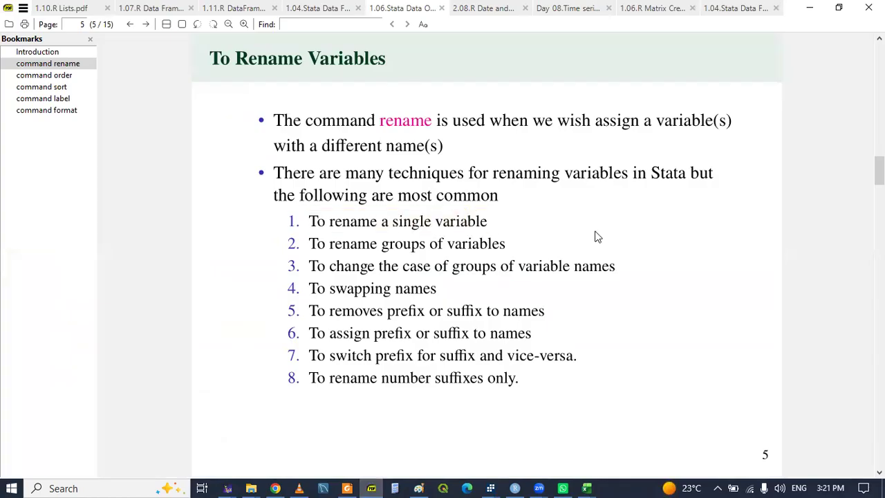
left_click(366, 486)
key("ctrl+v")
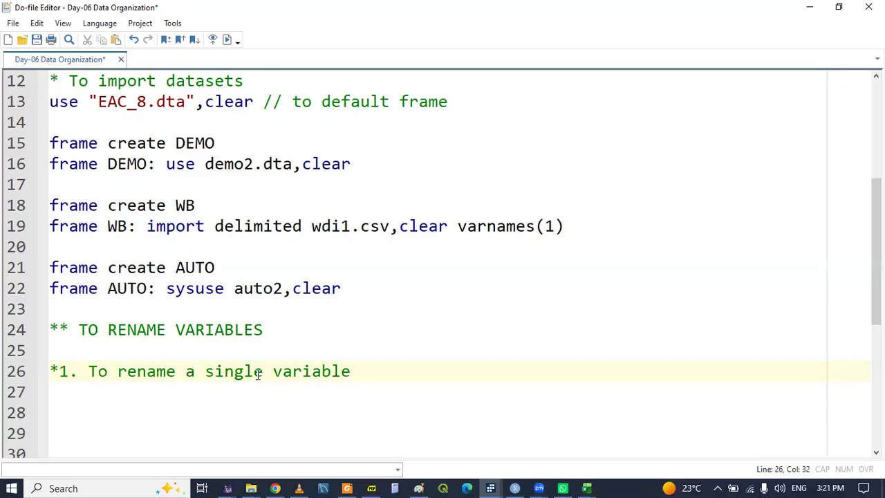
Insert eight blank lines below the comment on renaming a single variable
key("Return")
key("Return")
key("Return")
key("Return")
key("Return")
key("Return")
key("Return")
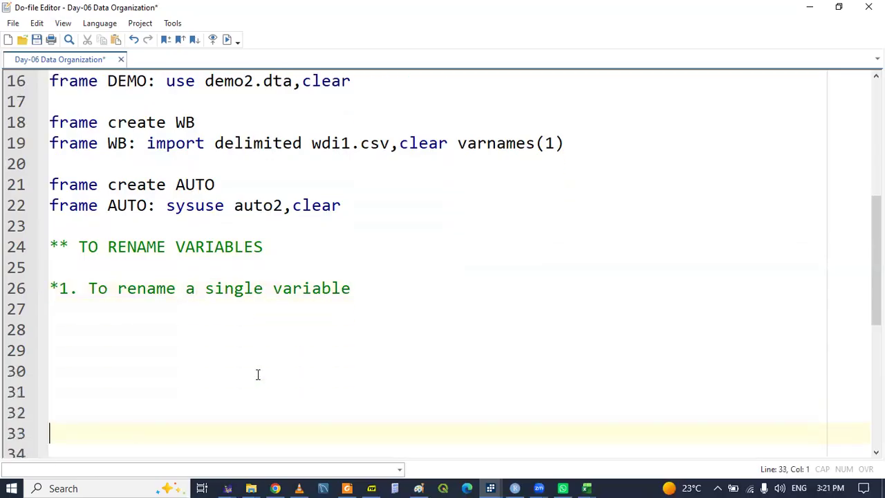
key("Return")
key("Up")
key("Up")
key("Up")
key("Up")
key("Up")
key("Up")
key("Up")
key("Up")
key("Up")
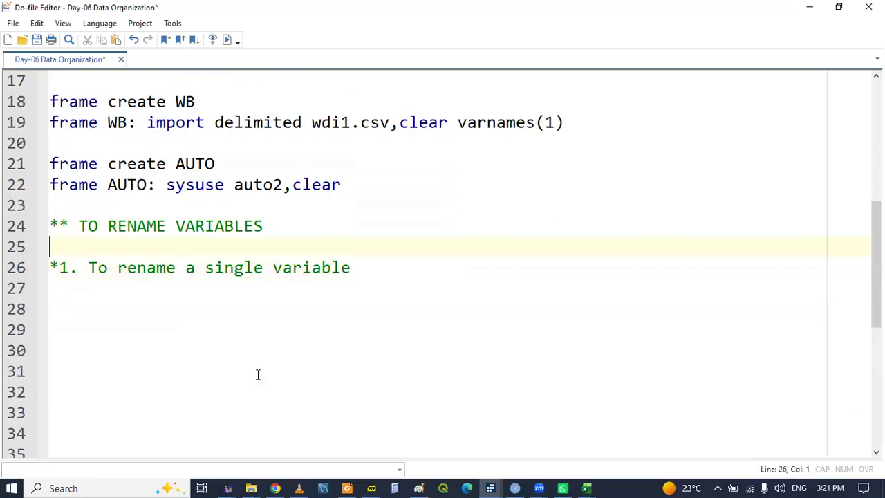
key("Up")
key("Up")
key("Up")
key("Up")
key("Up")
key("Up")
key("Up")
key("Up")
key("Up")
key("Up")
key("Up")
Write frame change DEMO on line 27, directly below the comment on renaming a single variable
key("Down")
key("Down")
key("Down")
key("Down")
key("Down")
key("Down")
key("Down")
key("Down")
key("Down")
key("Down")
key("Down")
key("Down")
key("Down")
key("Down")
key("Up")
type("swi")
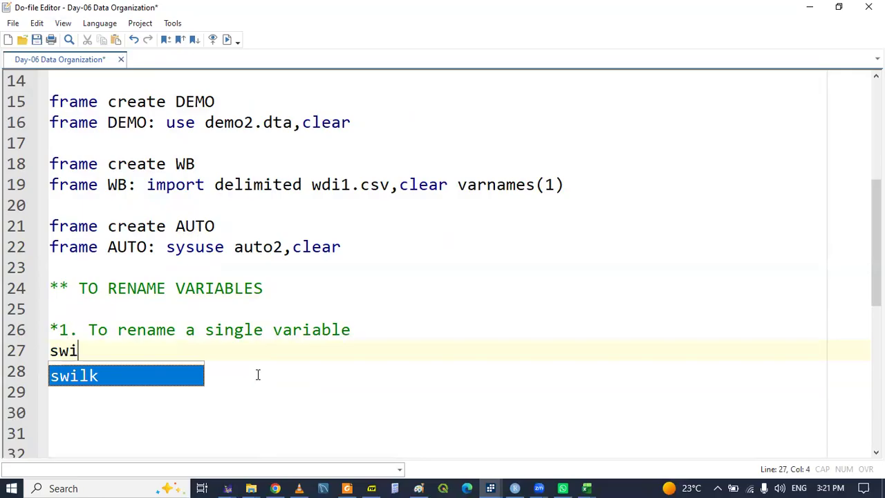
key("BackSpace")
key("BackSpace")
key("BackSpace")
type("frame")
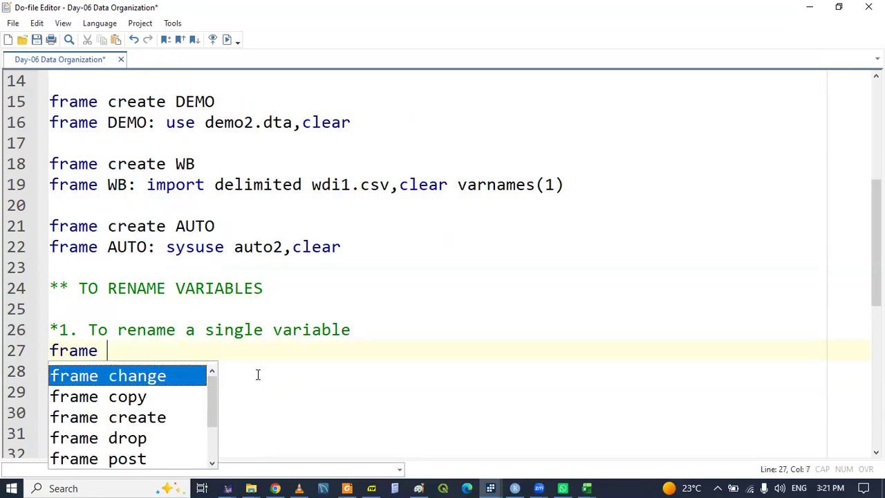
key("Return")
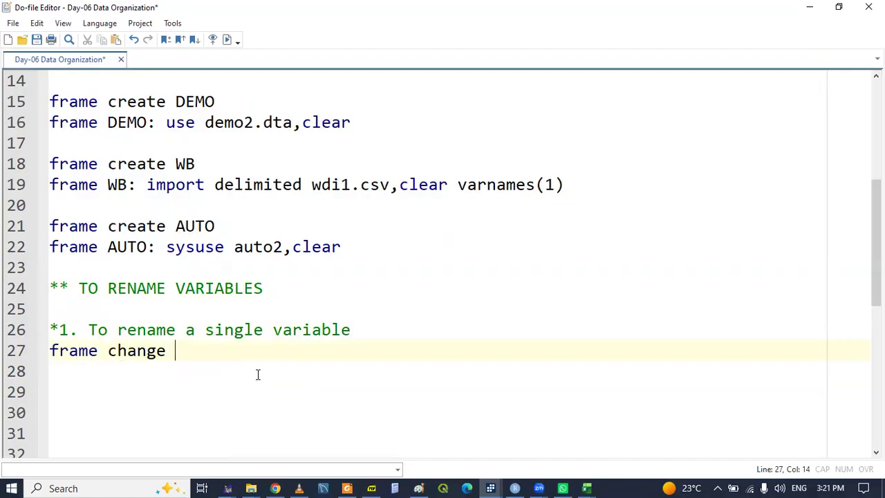
type("DE")
key("Return")
Run line 27 to switch to the DEMO frame and bring up its demo2 data for browsing
triple_click(62, 350)
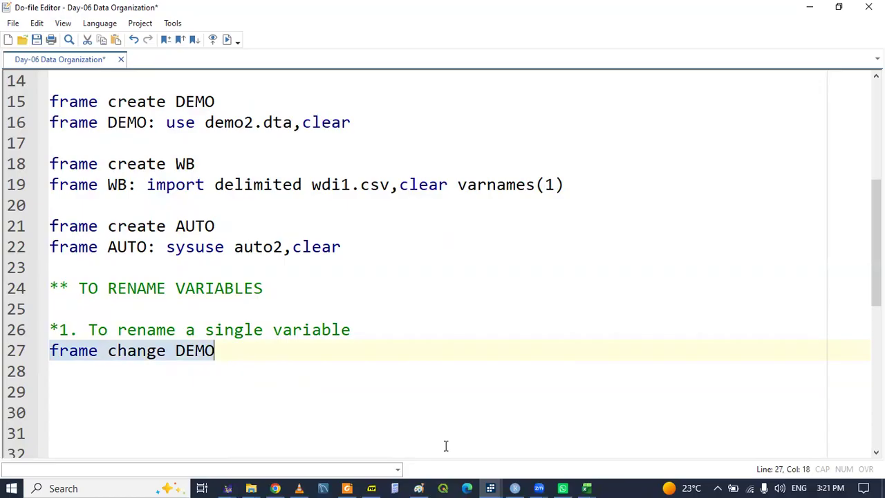
left_click(490, 488)
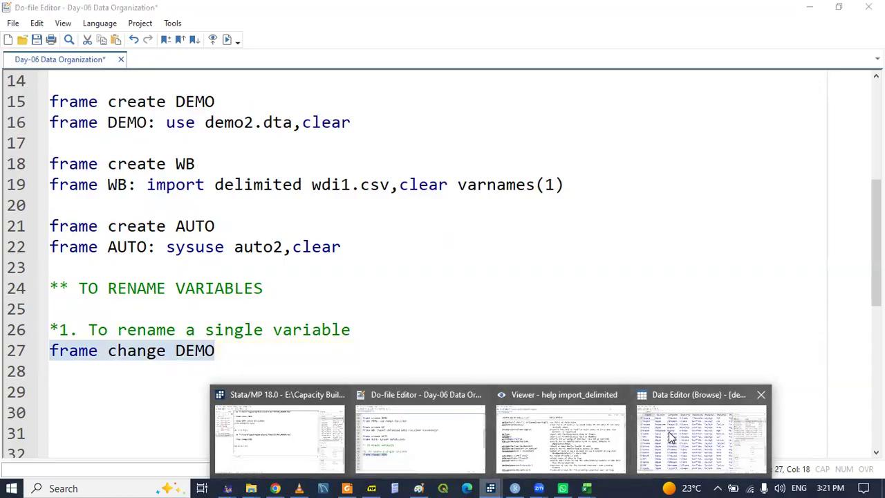
left_click(669, 432)
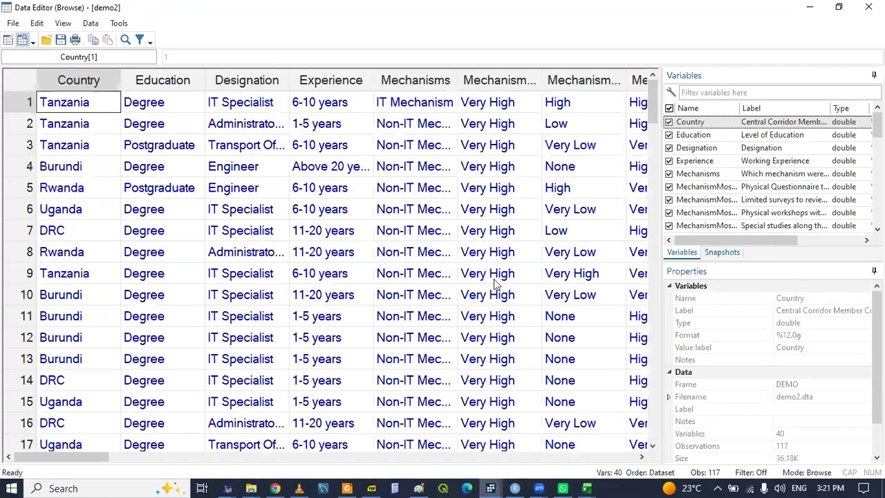
Look across the demo2 columns from Designation through the Mechanism variables to C_longer_time and back, examining the variable names and labels
left_click(234, 105)
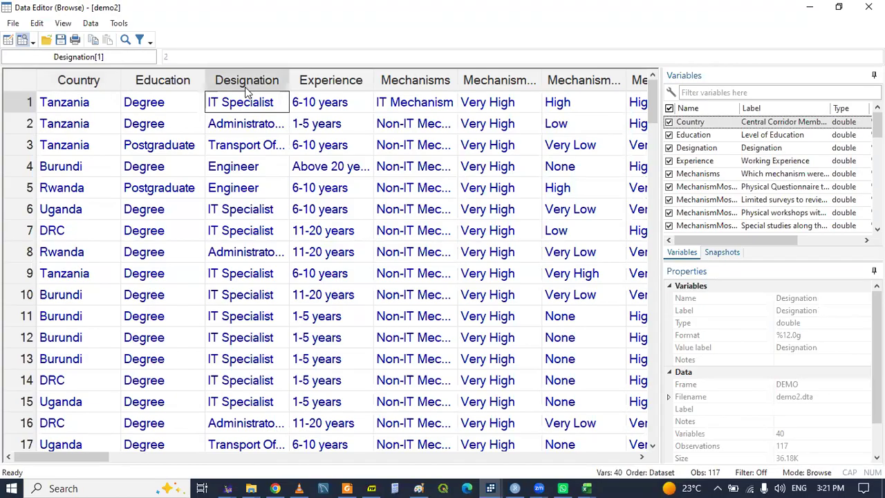
left_click(453, 107)
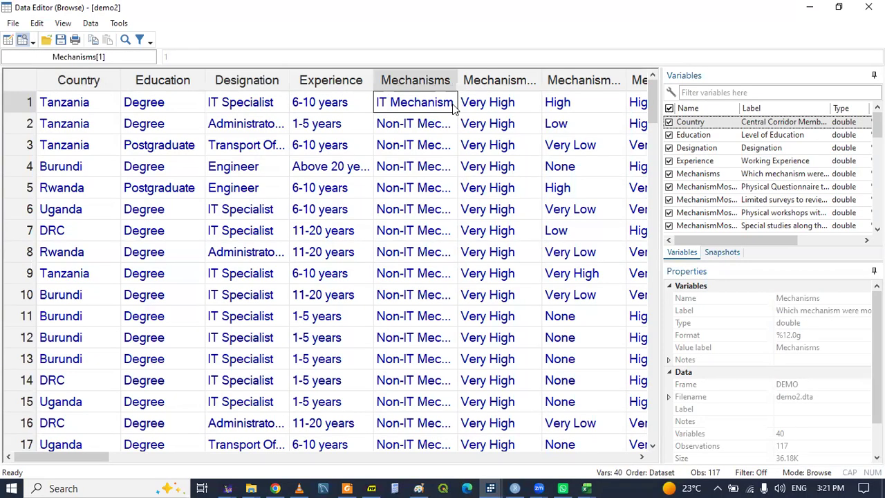
key("Right")
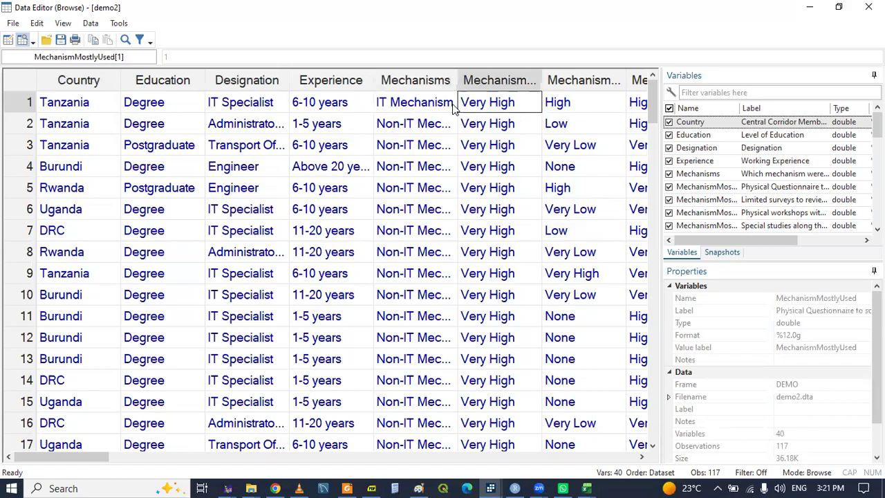
key("Right")
key("Right")
key("Right")
key("Right")
key("Right")
key("Right")
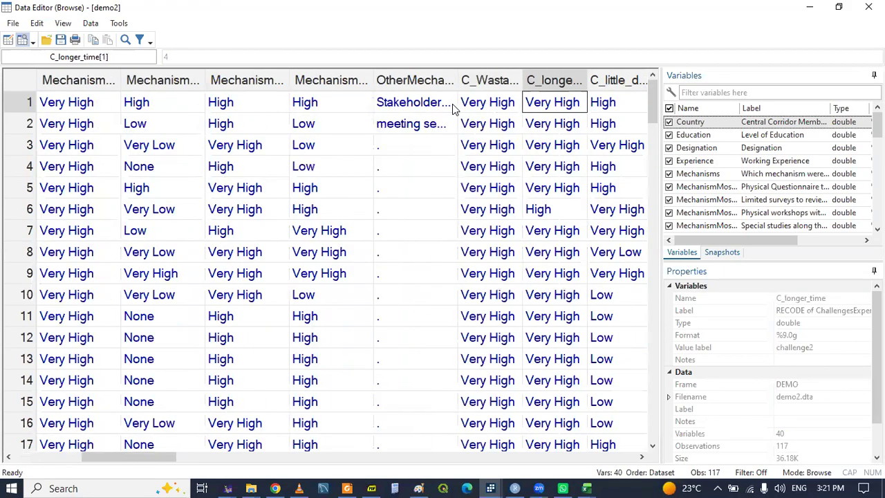
key("Left")
key("Left")
key("Left")
key("Left")
key("Left")
key("Left")
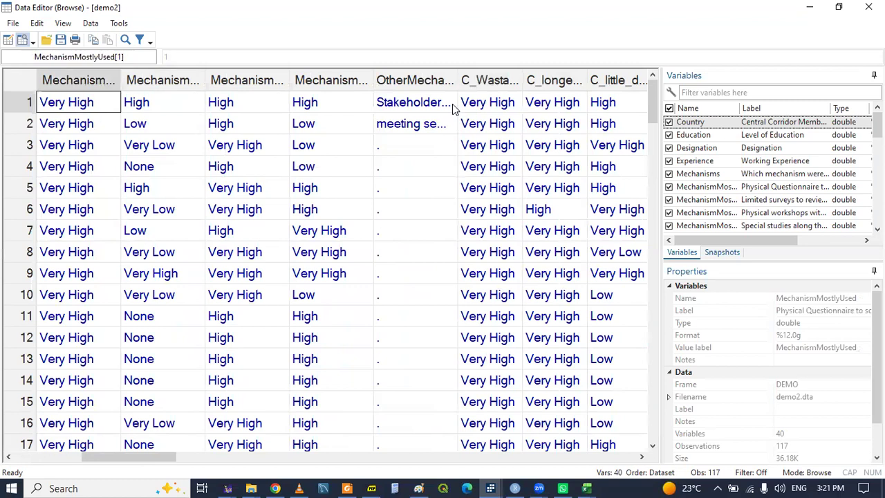
Look back across the demo2 columns from the Mechanism variables to Country, ending on the Designation column
key("Left")
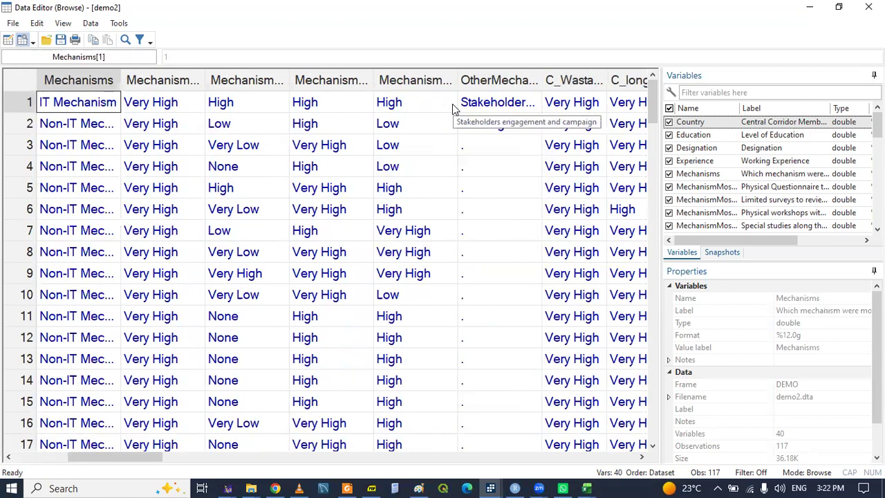
key("Left")
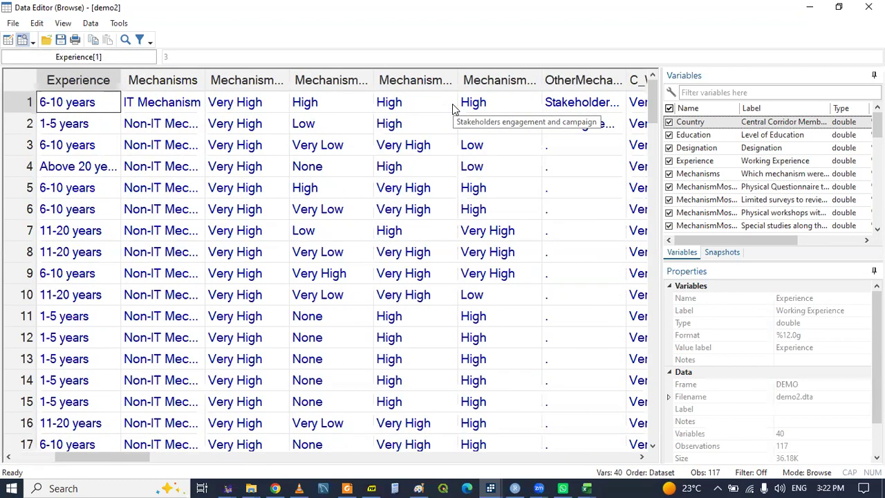
key("Left")
key("Left")
key("Left")
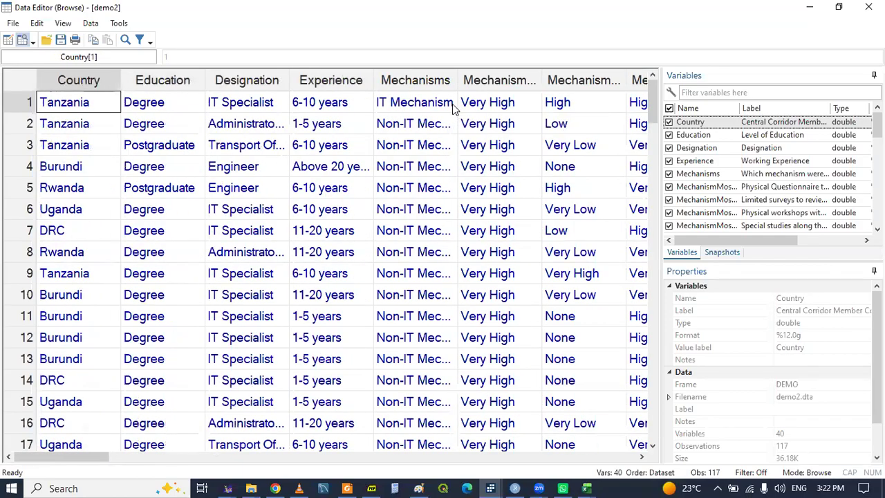
key("Right")
key("Right")
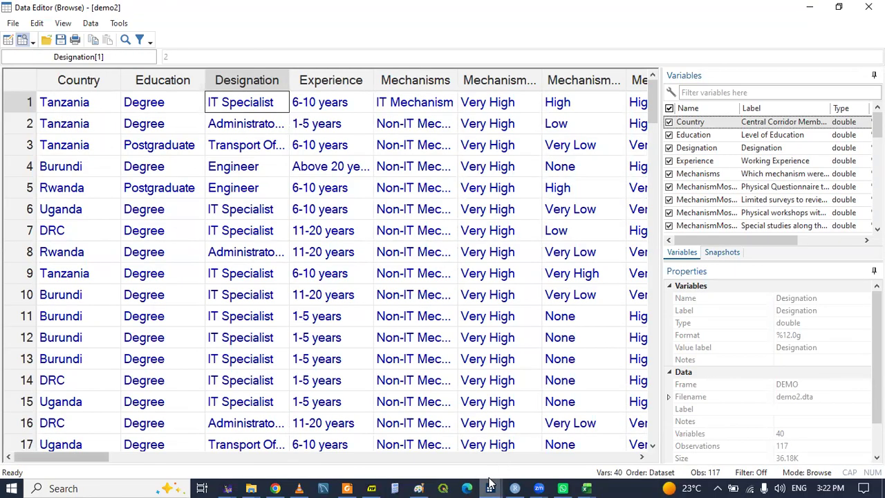
Insert two blank lines in the do-file between the TO RENAME VARIABLES heading and the comment on renaming a single variable
mouse_move(489, 482)
left_click(414, 432)
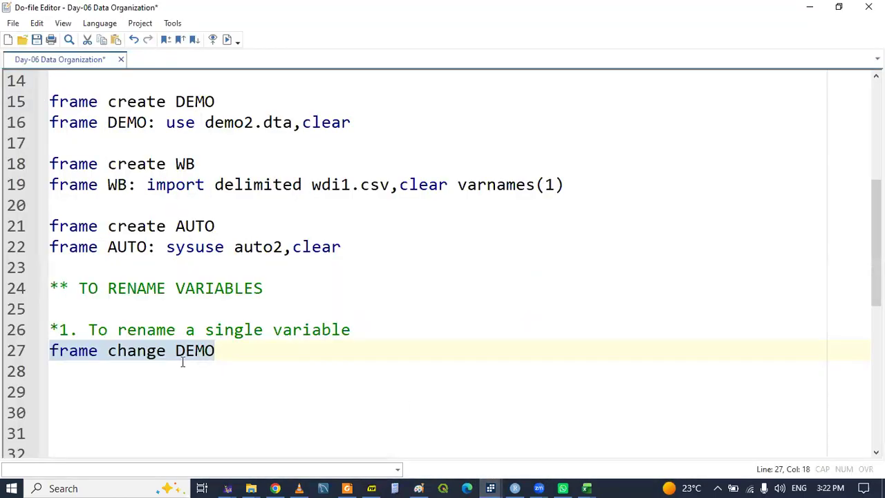
key("Down")
key("Down")
key("Down")
key("Down")
key("Down")
key("Down")
key("Up")
key("Up")
key("Up")
key("Up")
key("Up")
key("Up")
key("Up")
key("Up")
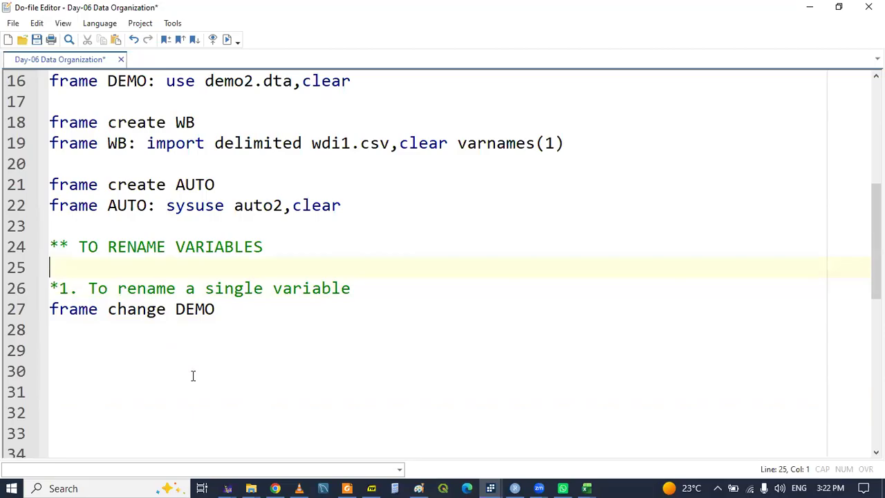
key("Return")
key("Return")
key("Up")
key("Up")
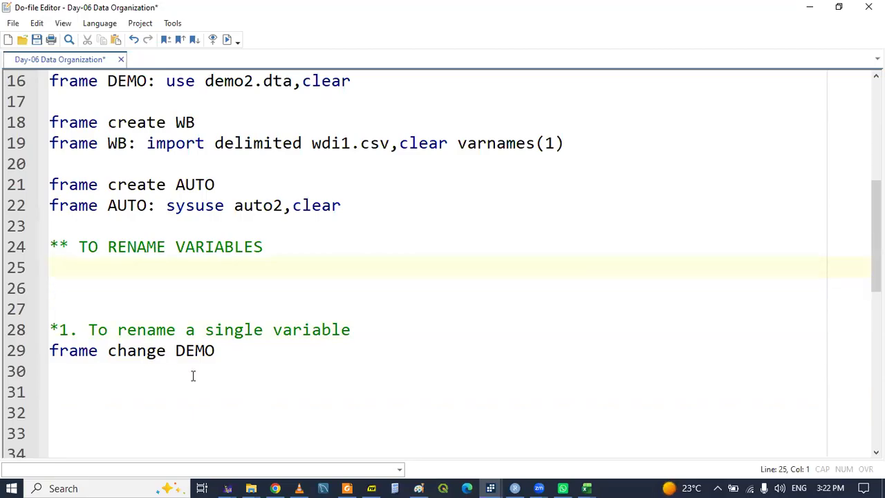
Write help rename on line 25 below the TO RENAME VARIABLES heading and run that line
type("help rename")
triple_click(71, 268)
key("ctrl+d")
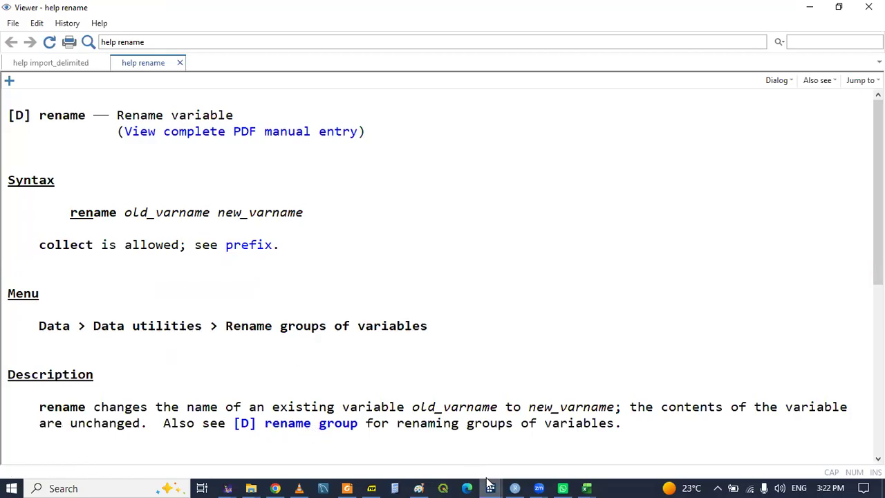
Write help rename group on line 26 of the do-file and run that line
mouse_move(489, 482)
left_click(442, 446)
left_click(126, 290)
type("help ren")
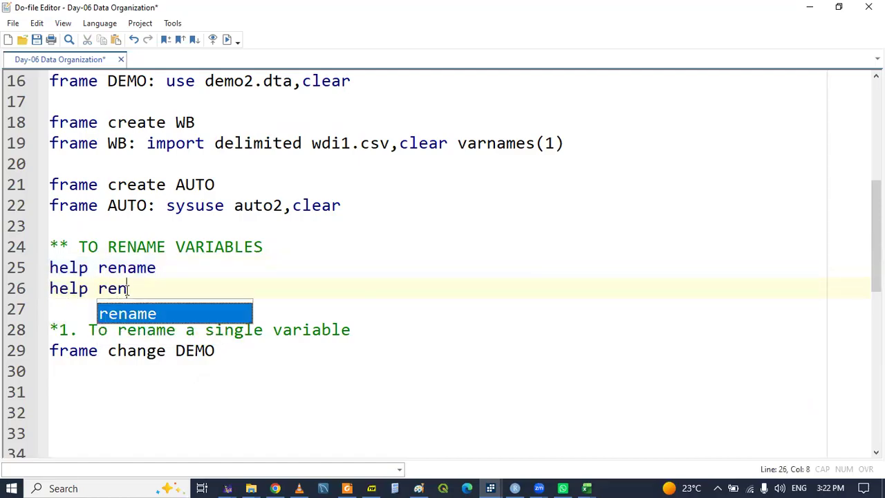
key("Return")
type("gro")
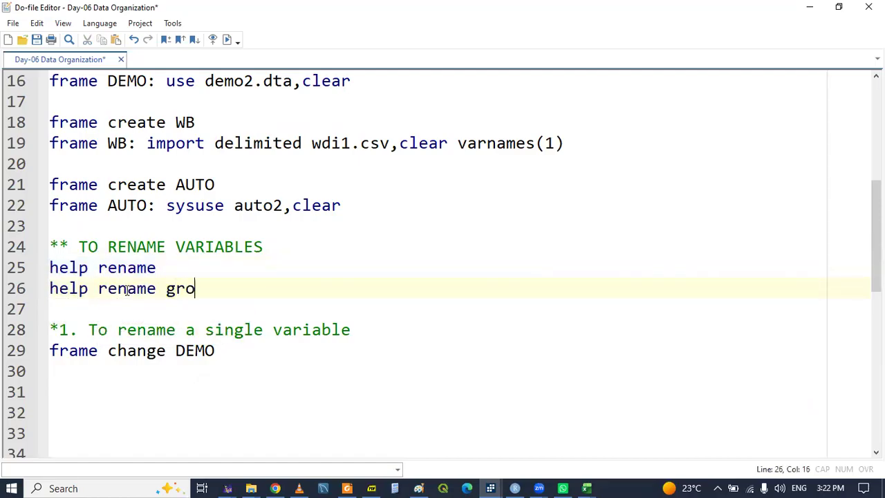
type("up")
left_click_drag(50, 288, 215, 289)
key("ctrl+d")
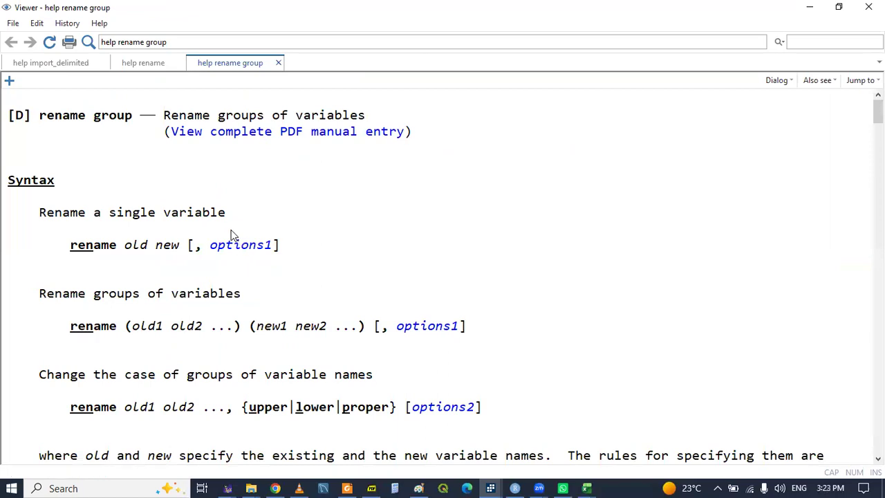
Compare the rename and rename group help pages, look up the options1 table and return to the rename group syntax
left_click(166, 66)
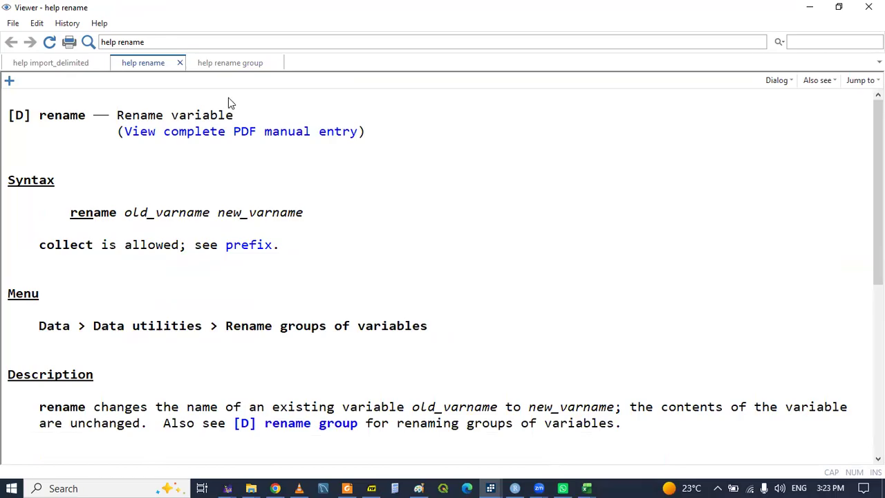
left_click(218, 65)
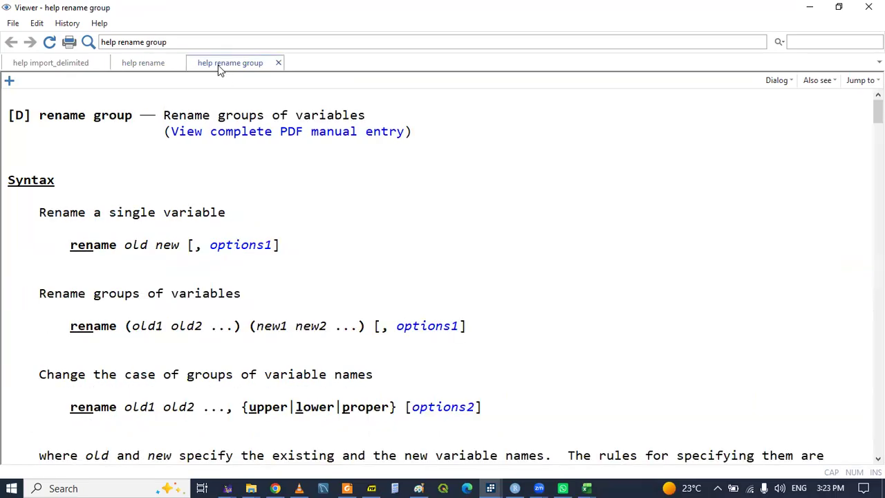
left_click(243, 247)
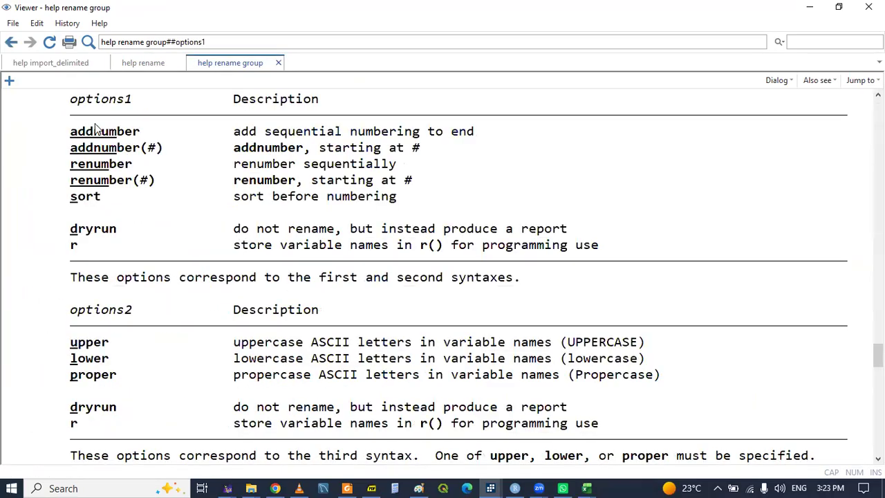
left_click(12, 43)
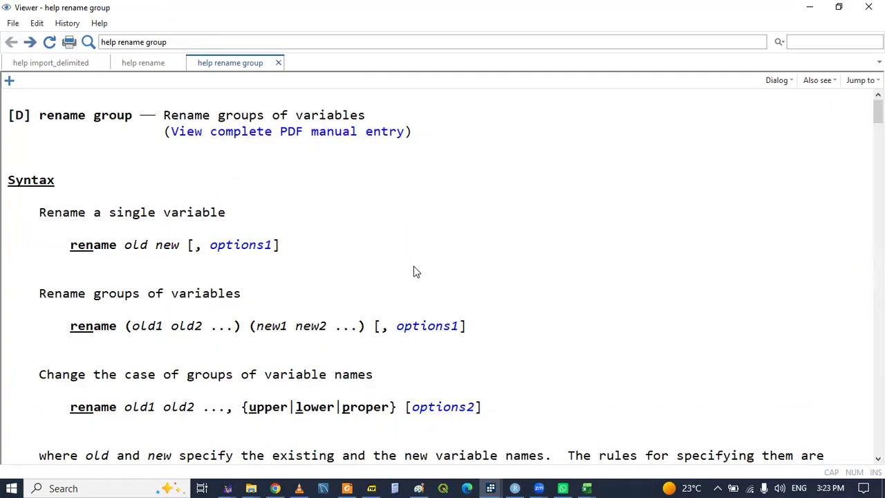
Start a rename command on line 31 of the do-file, leaving one blank line below frame change DEMO
left_click(490, 485)
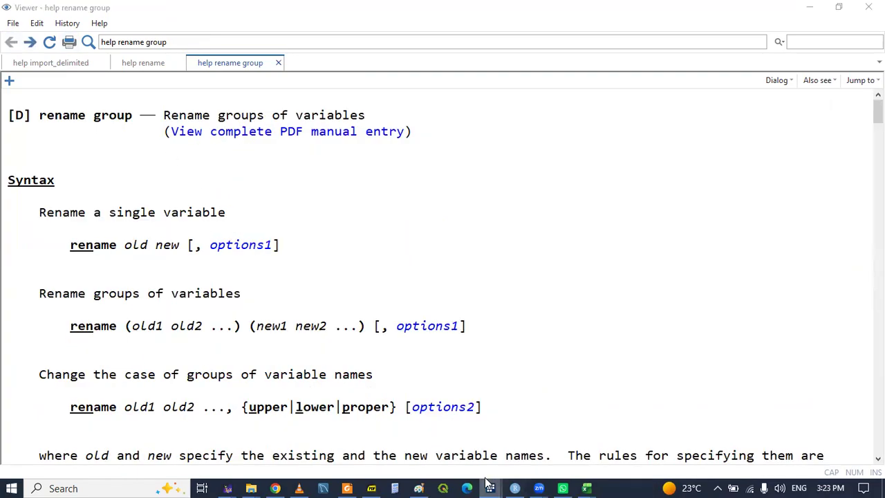
left_click(482, 450)
left_click(101, 368)
key("Return")
type("re")
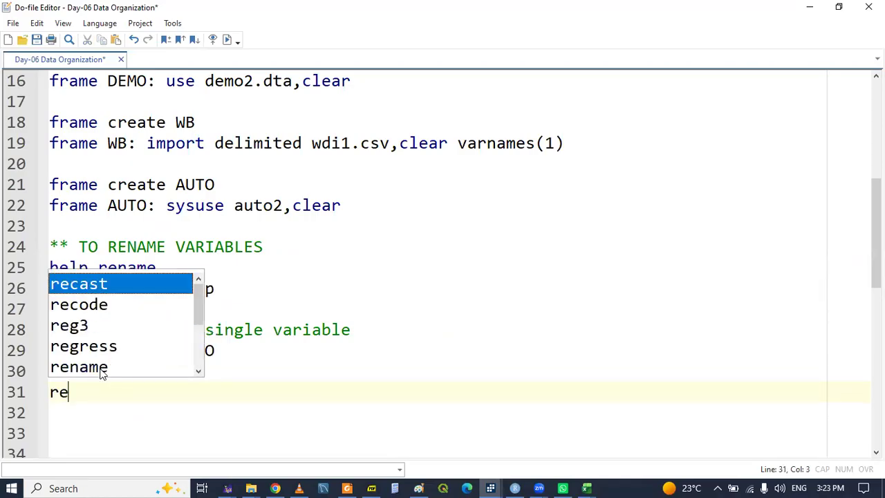
type("name")
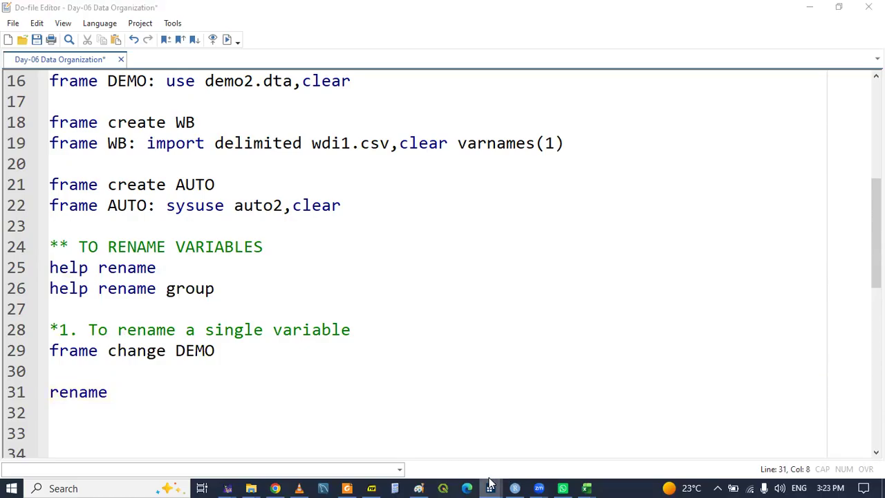
Take the variable name Designation from the main window's variable list and add it to the rename command on line 31
mouse_move(490, 488)
left_click(278, 446)
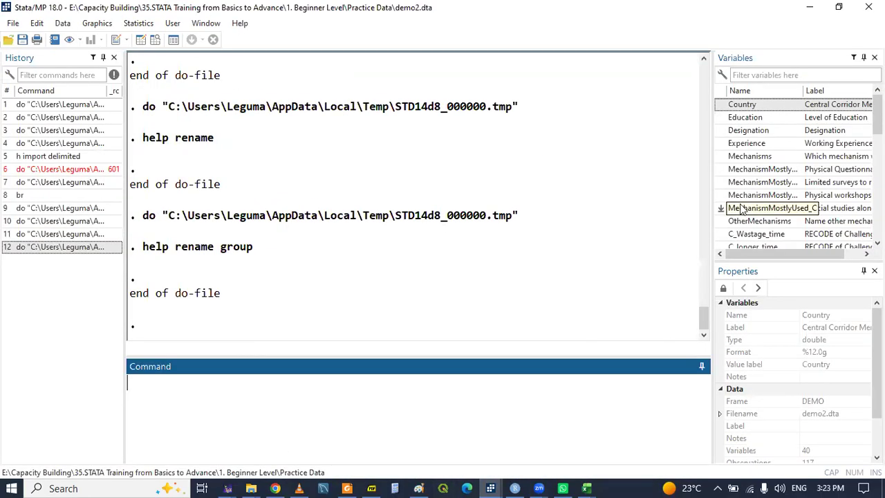
double_click(722, 131)
left_click(283, 393)
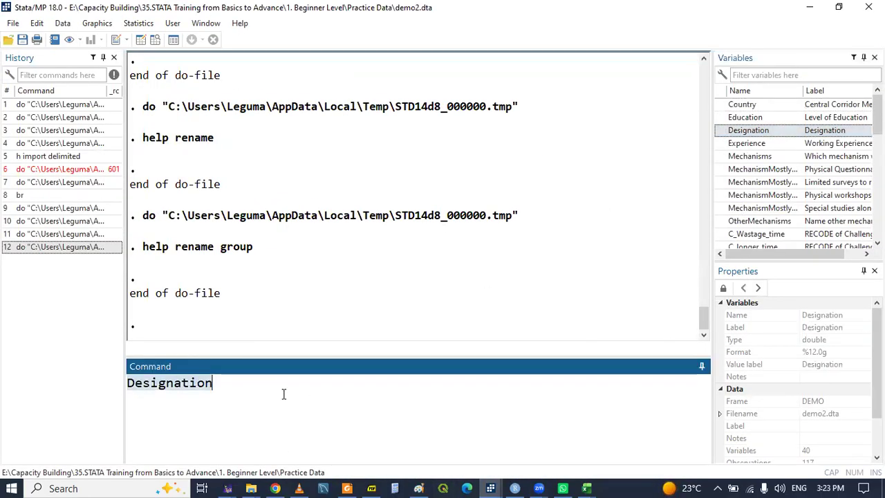
key("BackSpace")
left_click(490, 488)
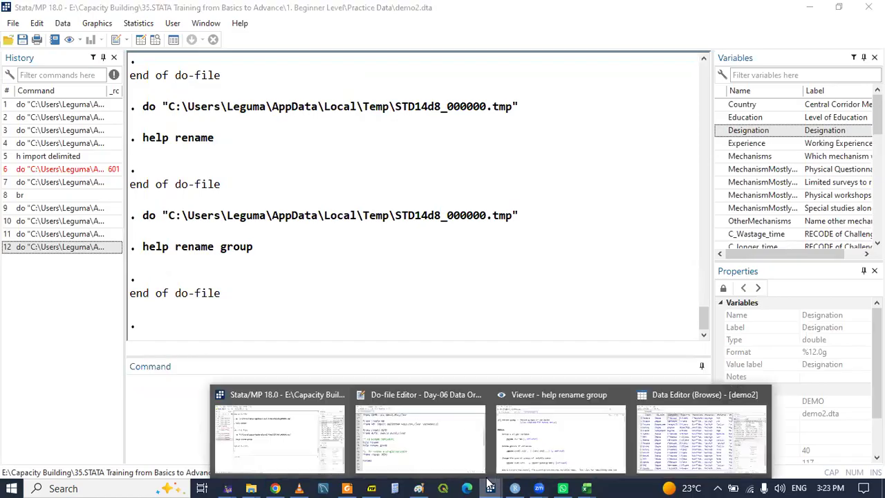
left_click(454, 441)
type("Designation")
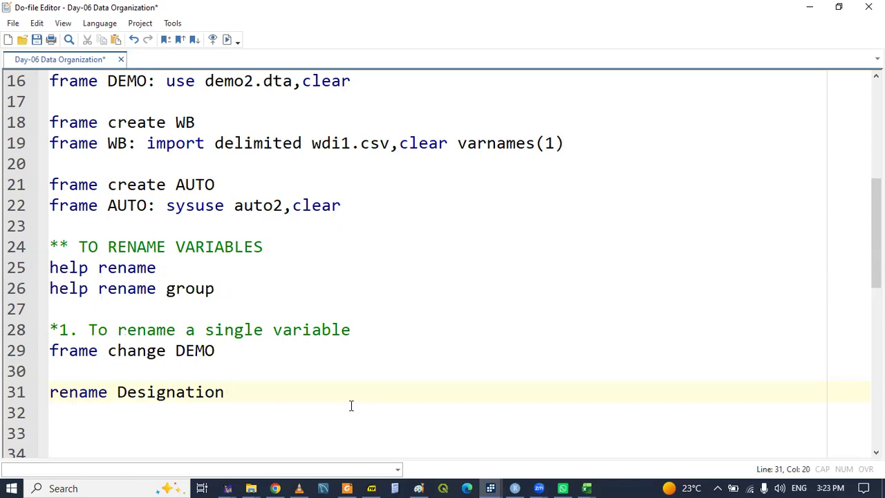
Complete the rename command on line 31 with Title as the new variable name
left_click(876, 452)
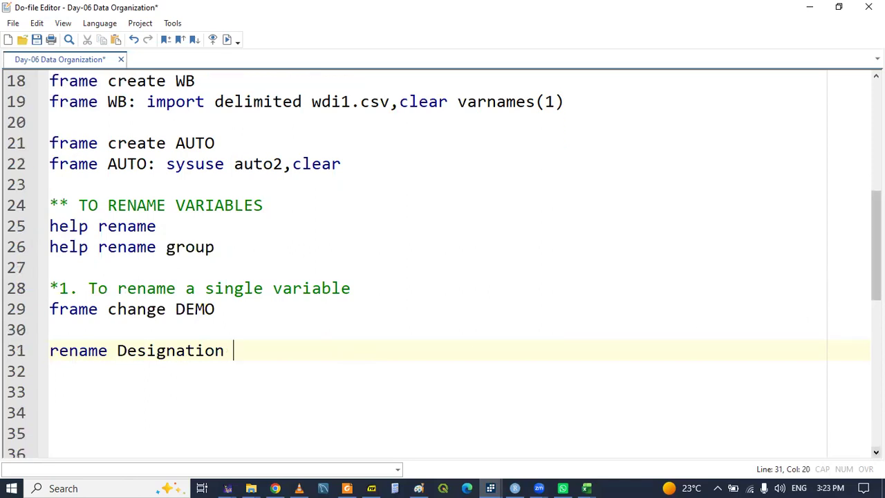
left_click(876, 452)
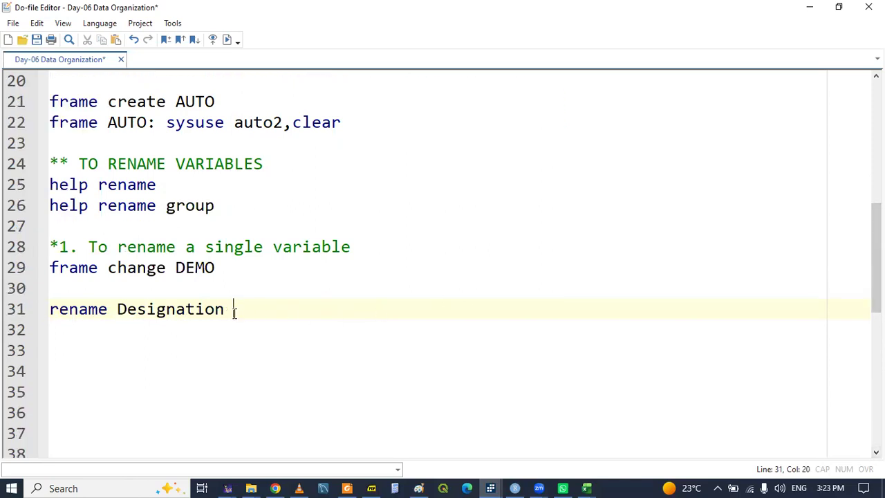
type("Title")
Run line 31 to rename Designation to Title and check the renamed column in the demo2 data
double_click(61, 313)
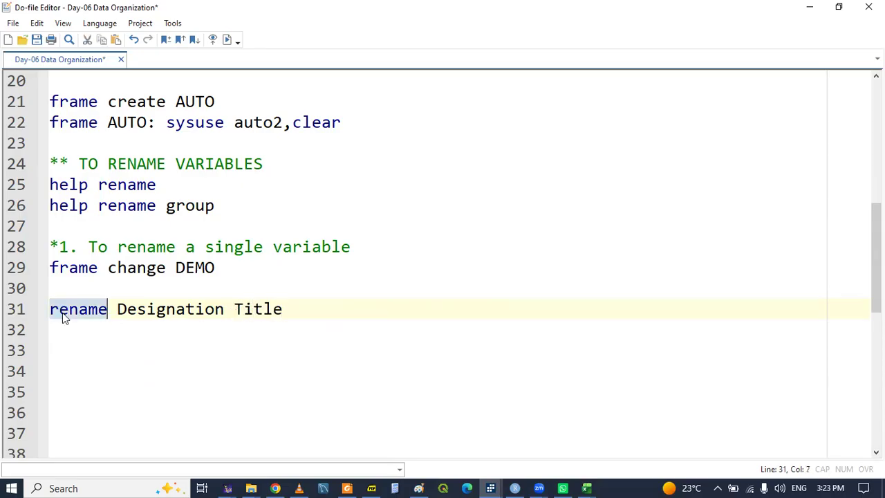
key("shift+End")
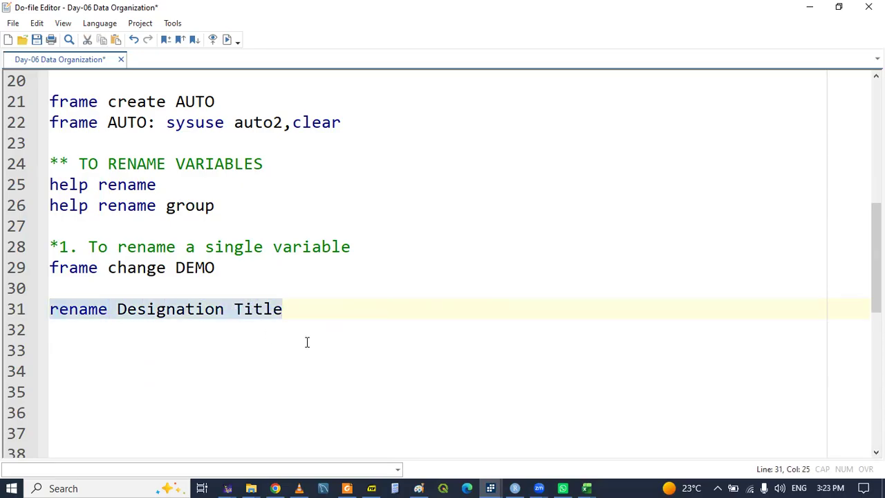
left_click(490, 488)
left_click(649, 440)
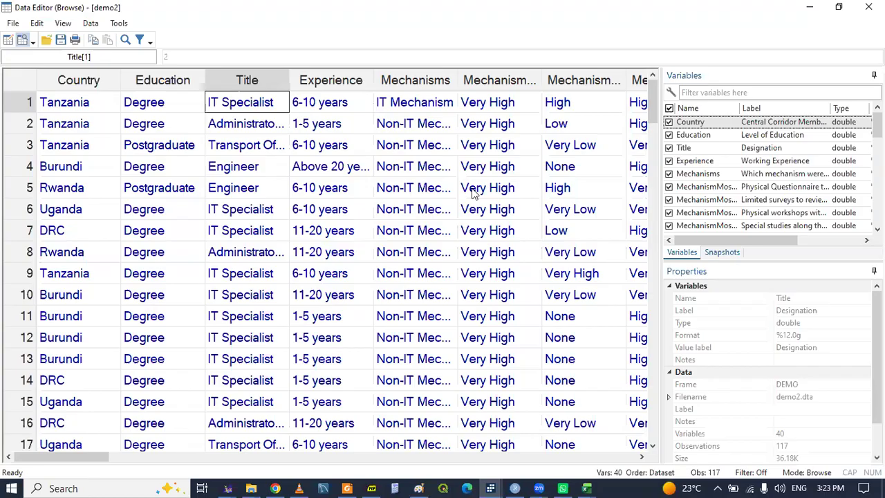
left_click_drag(92, 457, 80, 432)
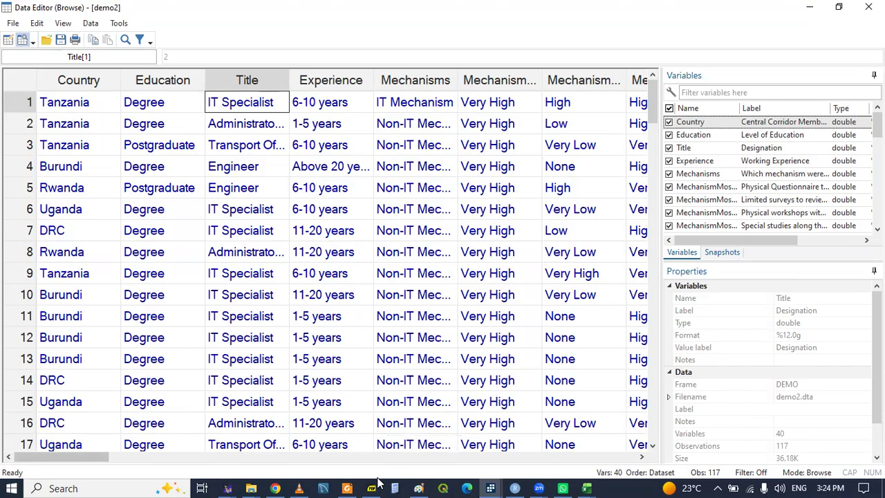
Write the comment *2. To rename groups of variables on line 34 of the do-file, copying its wording from the PDF slide
mouse_move(488, 484)
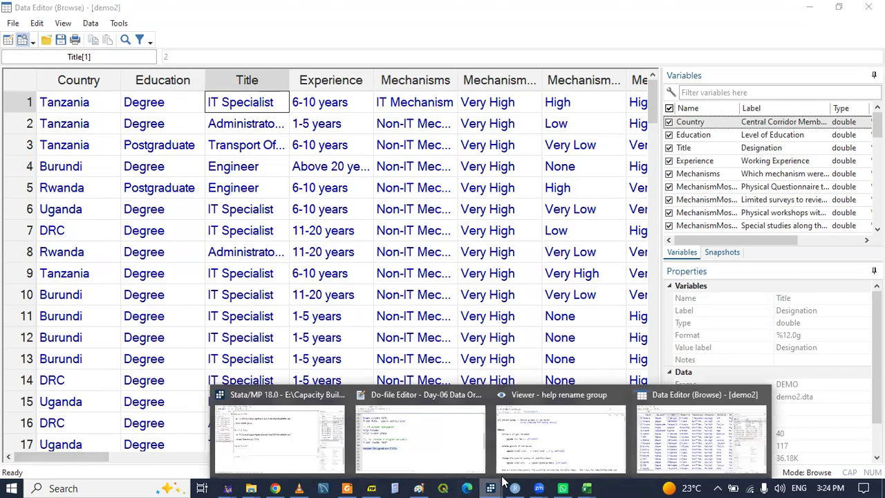
left_click(420, 447)
left_click(75, 330)
left_click(61, 361)
type("*2.")
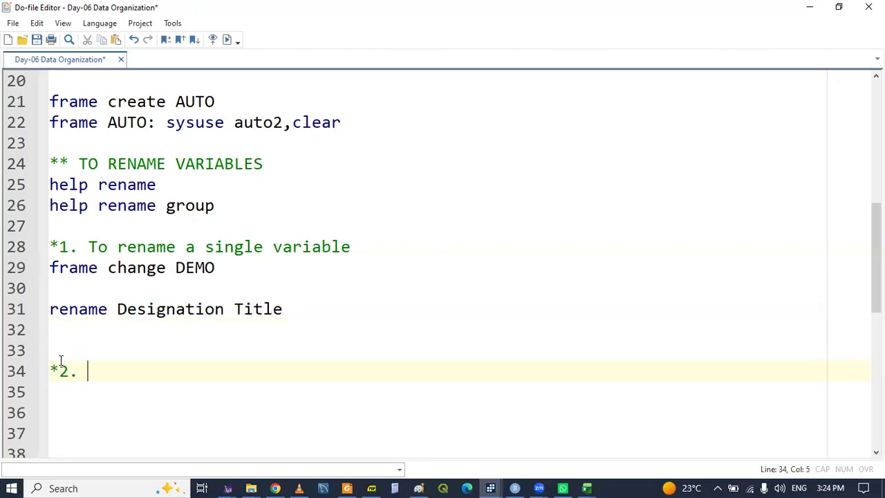
left_click(371, 488)
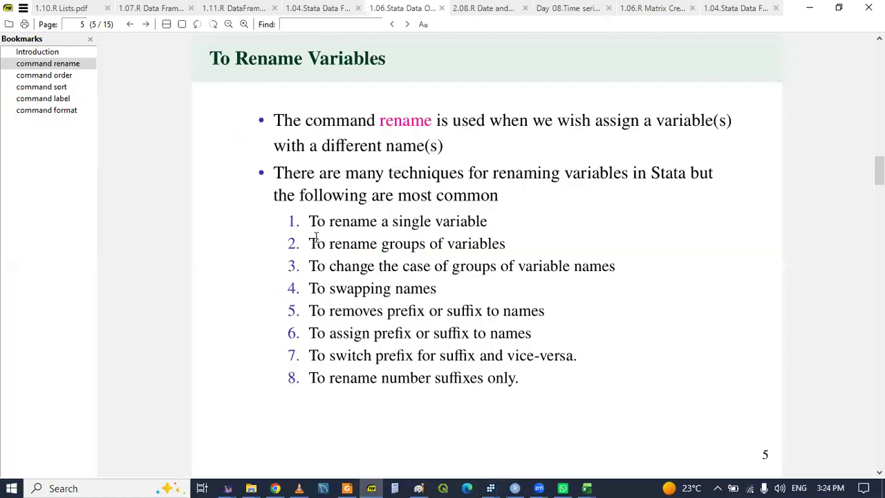
mouse_move(310, 244)
left_mouse_down()
mouse_move(482, 252)
mouse_move(516, 242)
left_mouse_up()
key("ctrl+c")
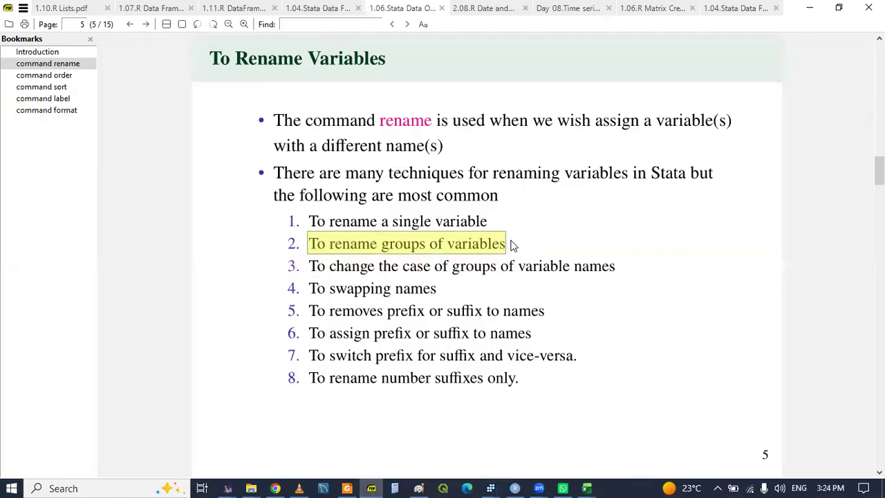
left_click(374, 485)
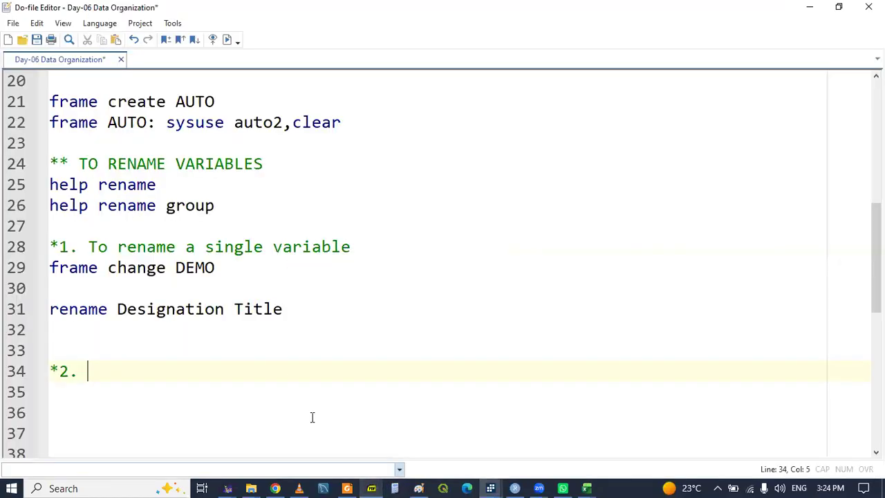
key("ctrl+v")
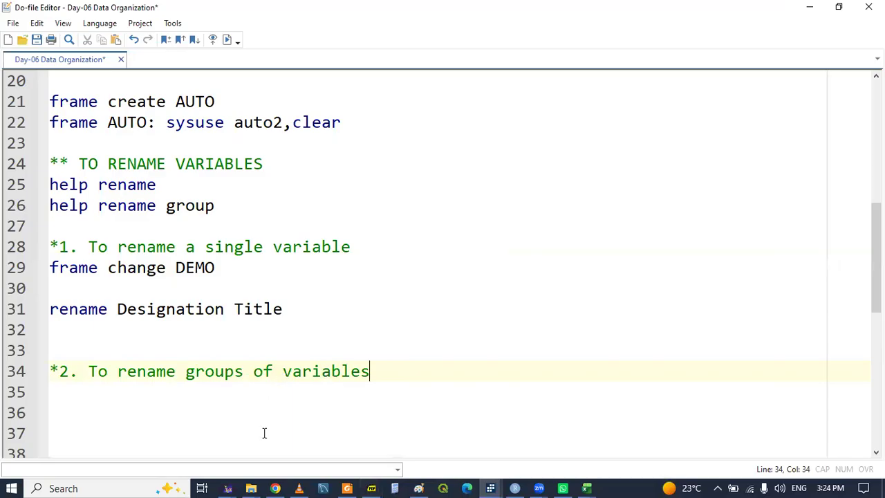
Review the PDF list of renaming techniques and the rename group help syntax for the old and new variable name lists
left_click(371, 488)
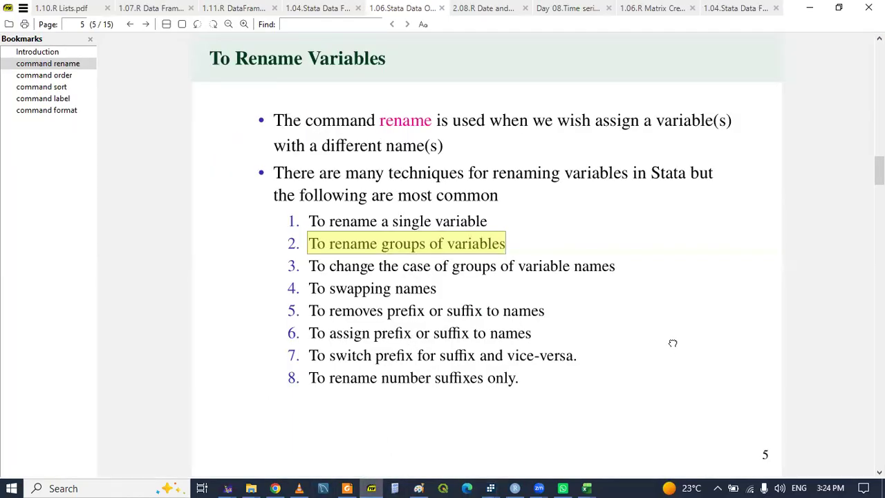
scroll(672, 345, "down", 2)
scroll(674, 348, "up", 2)
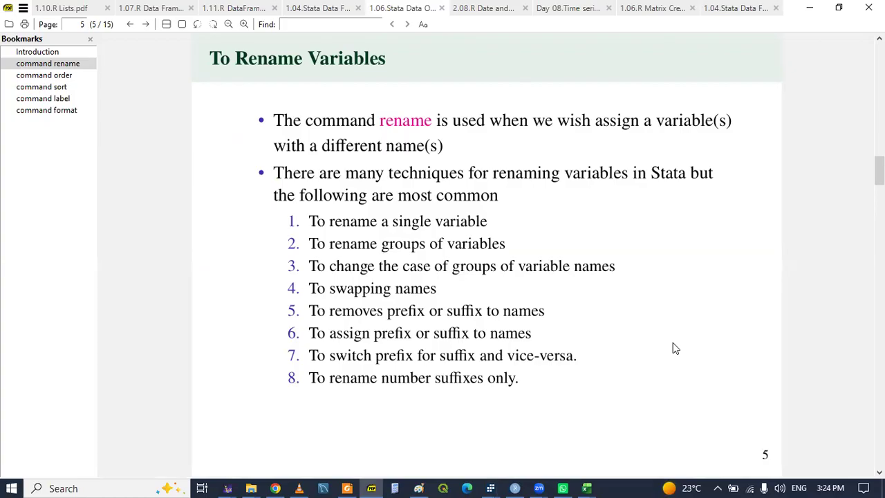
left_click(490, 488)
left_click(568, 443)
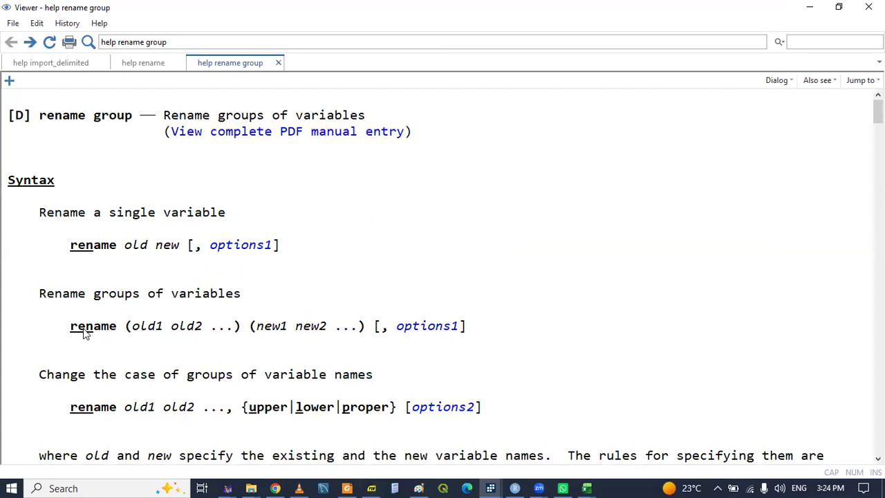
left_click_drag(126, 334, 237, 332)
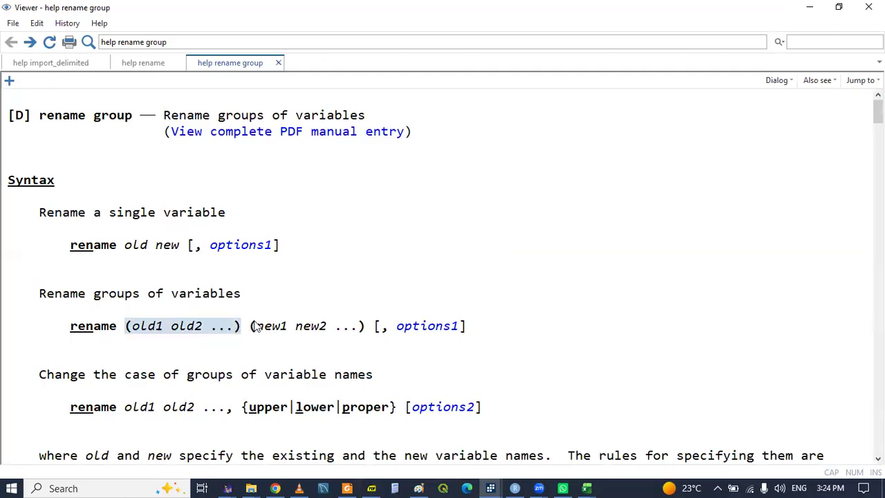
left_click(252, 334)
left_click_drag(251, 334, 361, 332)
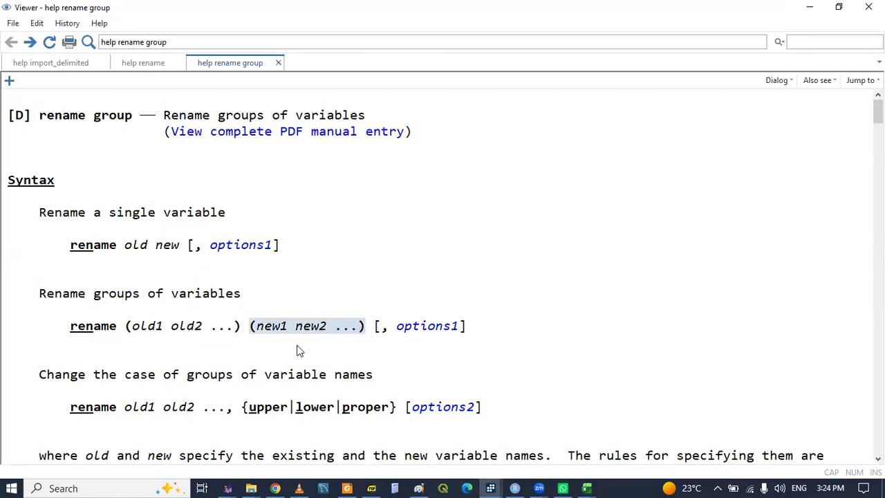
left_click(554, 309)
scroll(555, 309, "down", 3)
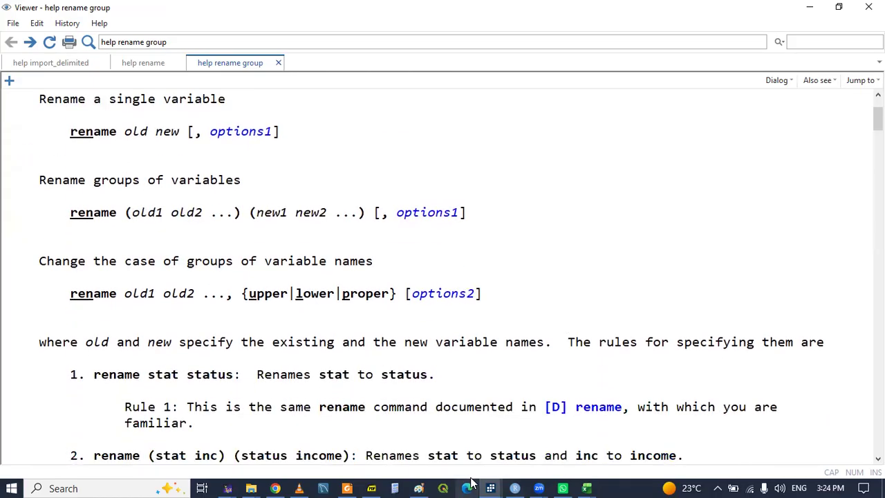
Start a rename command with empty parentheses on line 35 of the do-file, under the groups of variables comment
mouse_move(490, 488)
left_click(425, 439)
left_click(103, 384)
type("ren")
key("Return")
type("(")
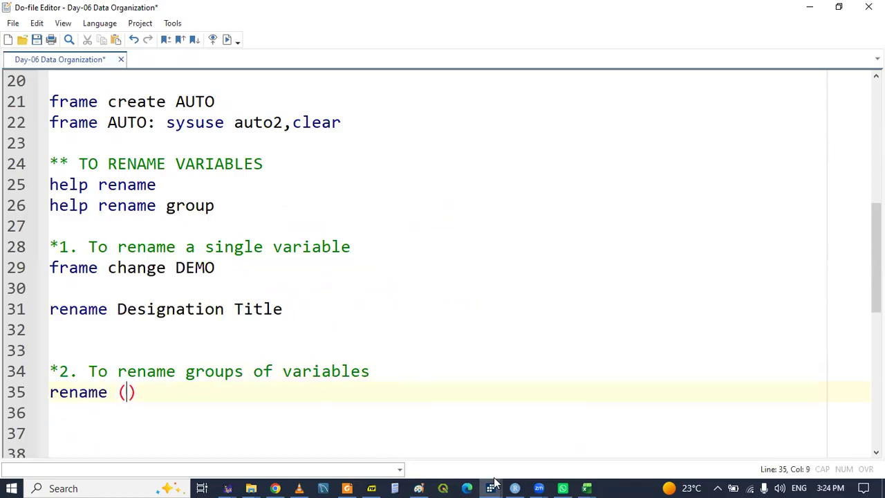
Collect the names Country, Education and Experience from the main window's variable list and place them inside the parentheses on line 35
mouse_move(490, 488)
left_click(297, 438)
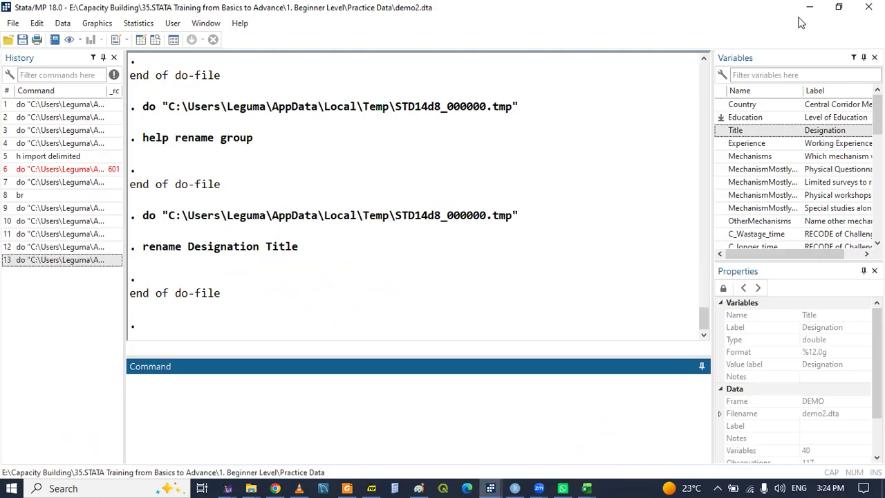
left_click(721, 104)
left_click(720, 116)
left_click(720, 143)
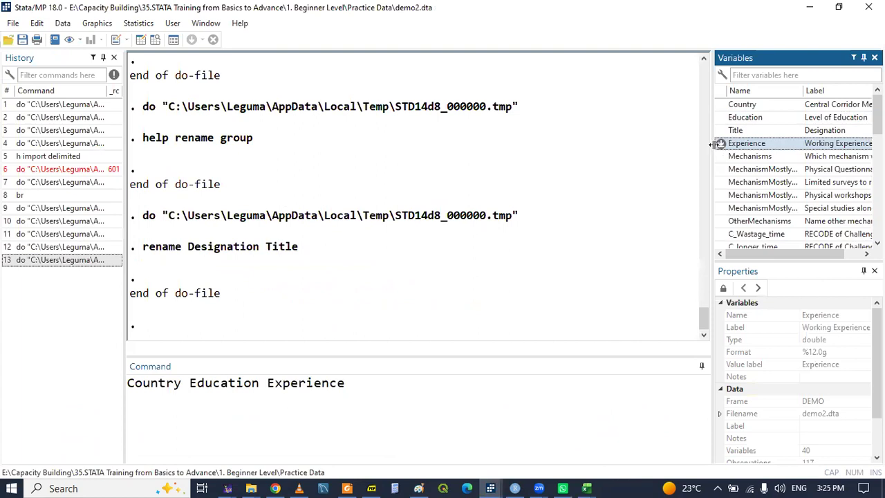
left_click(375, 382)
key("ctrl+a")
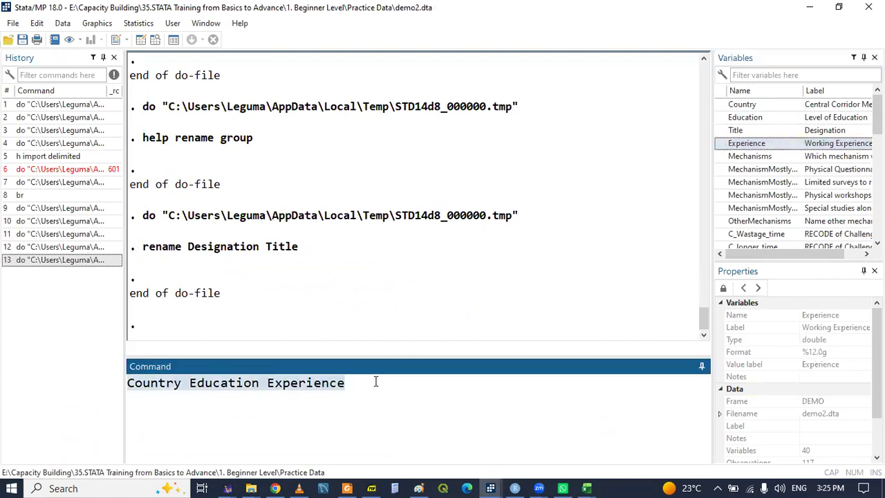
key("ctrl+x")
left_click(488, 484)
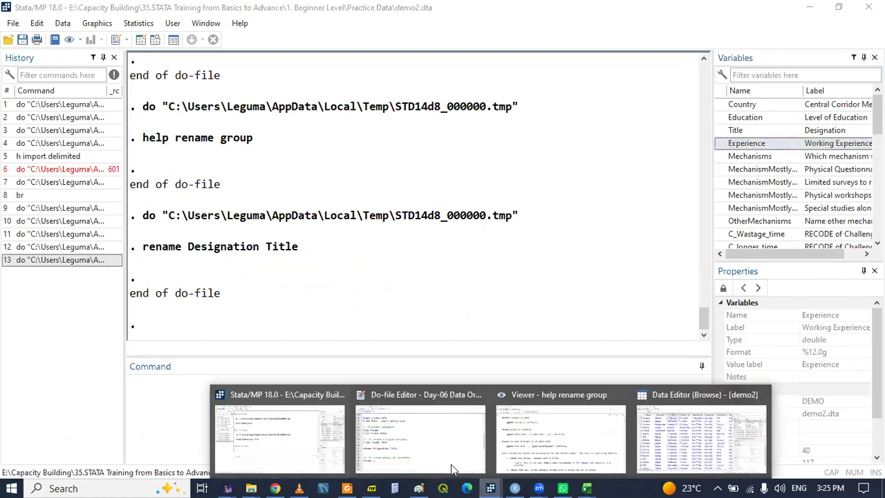
left_click(409, 436)
key("ctrl+v")
Complete the rename command on line 35 with a second parenthesised list containing the new names Nchi Elimu Uzoefu
key("Right")
type("(")
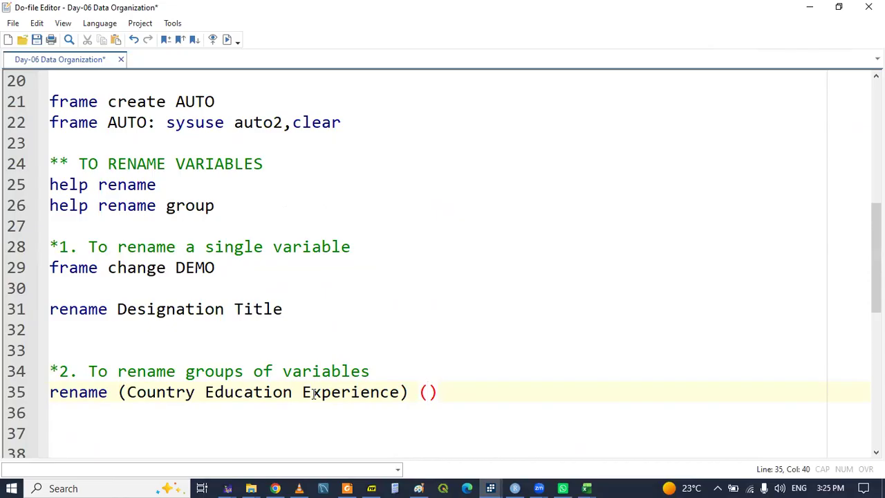
type("Inchi")
key("Left")
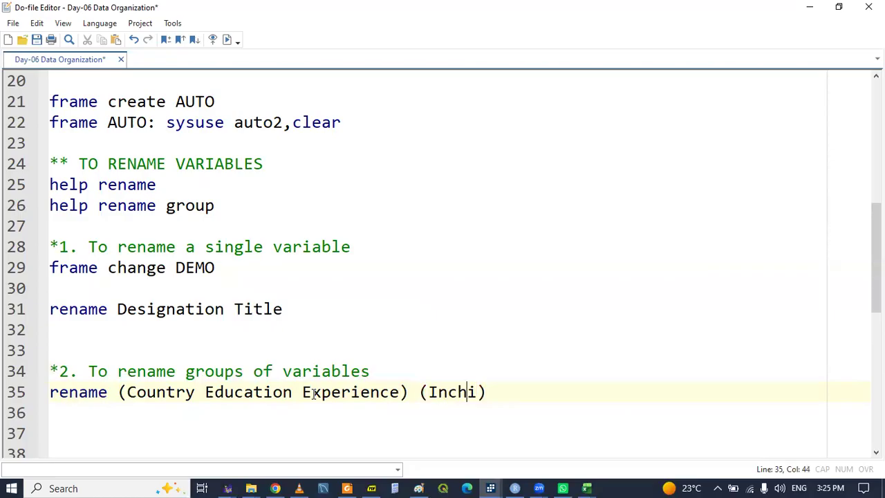
key("Right")
key("BackSpace")
key("BackSpace")
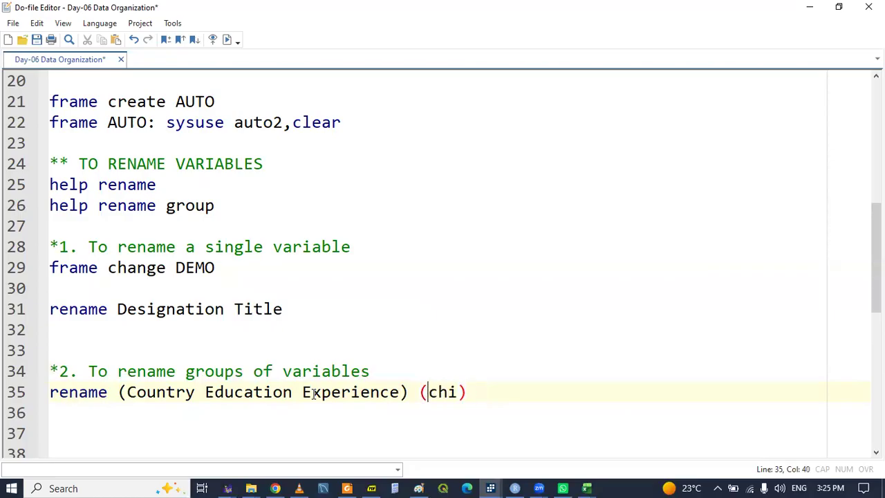
type("N")
key("Right")
key("Right")
key("Right")
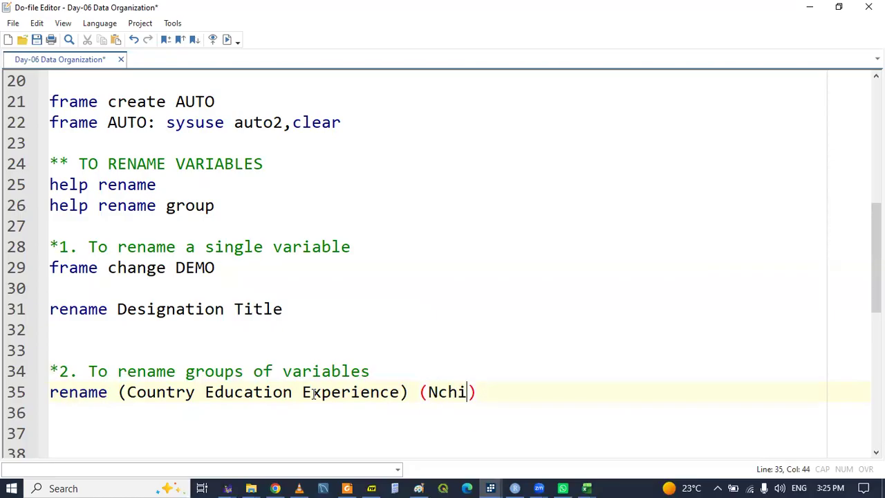
type("Elimu")
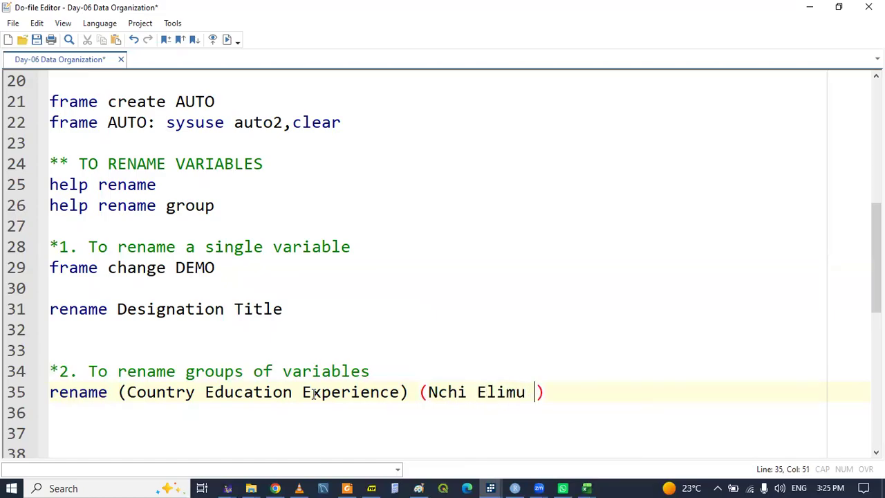
type(" Uzoe")
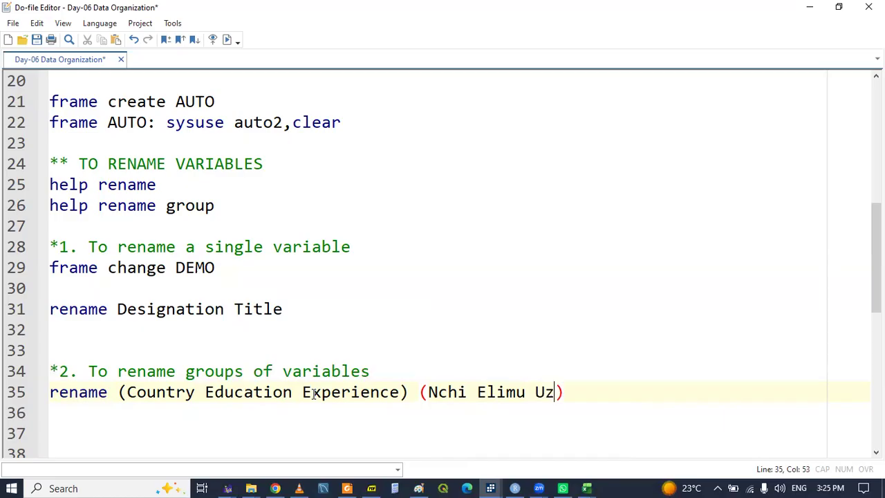
type("fu")
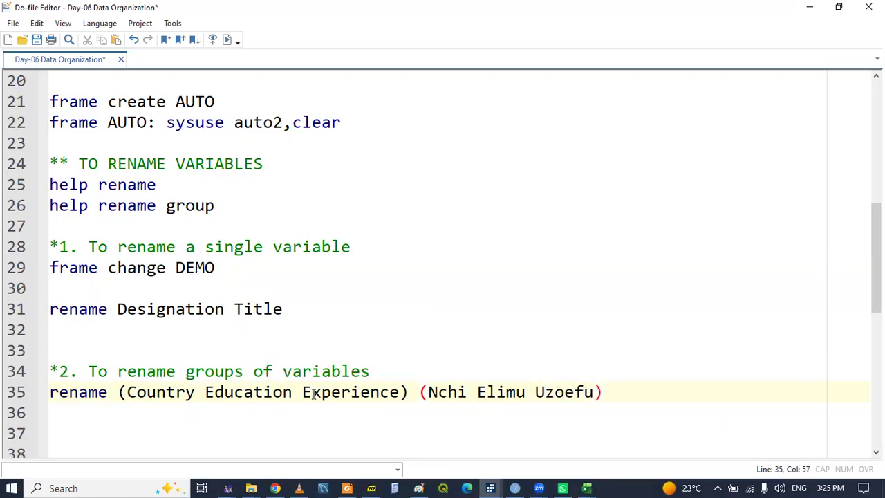
Run line 35 to rename the three variables and check the column names in the demo2 data
triple_click(60, 393)
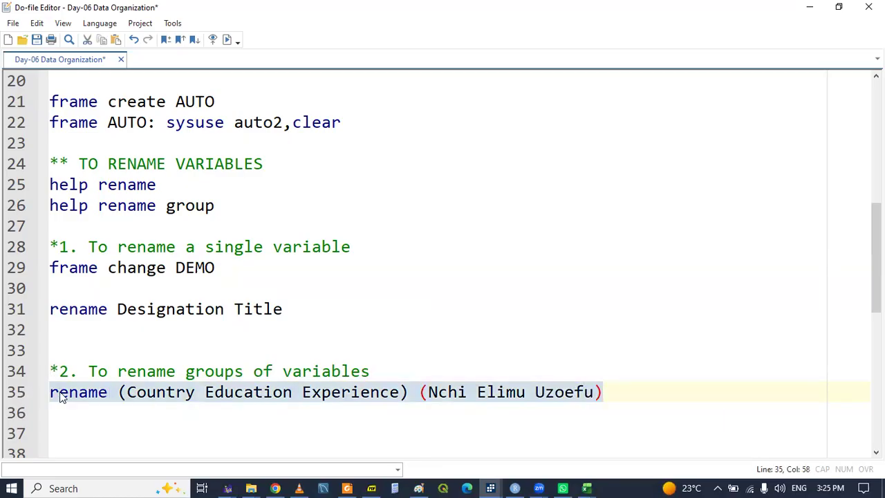
left_click(491, 488)
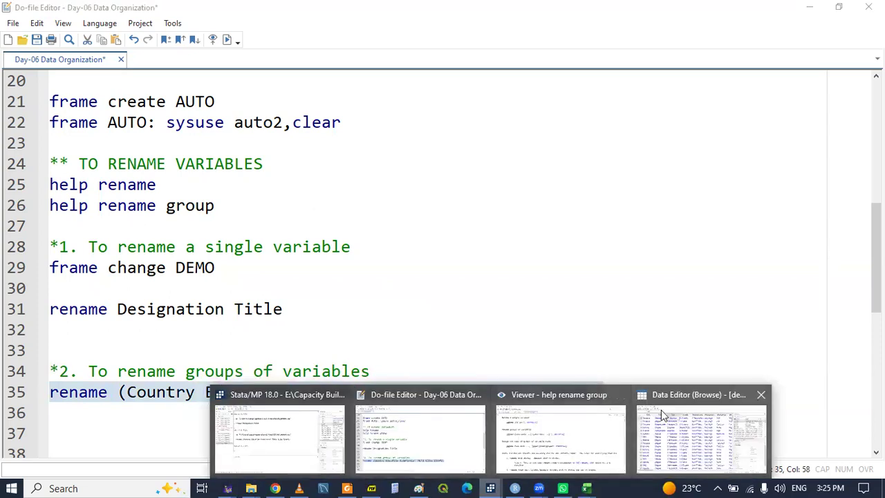
left_click(661, 410)
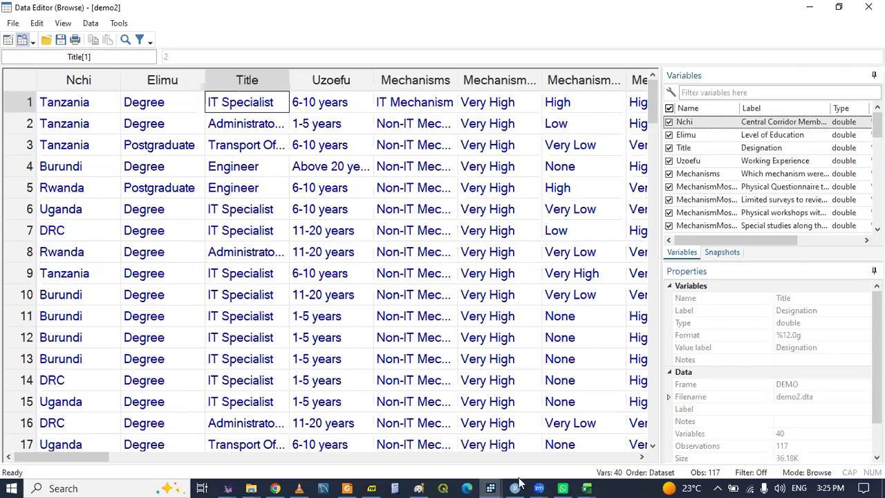
Add blank lines below the group rename in the do-file, start a comment *3. on line 37 and save the file
left_click(490, 486)
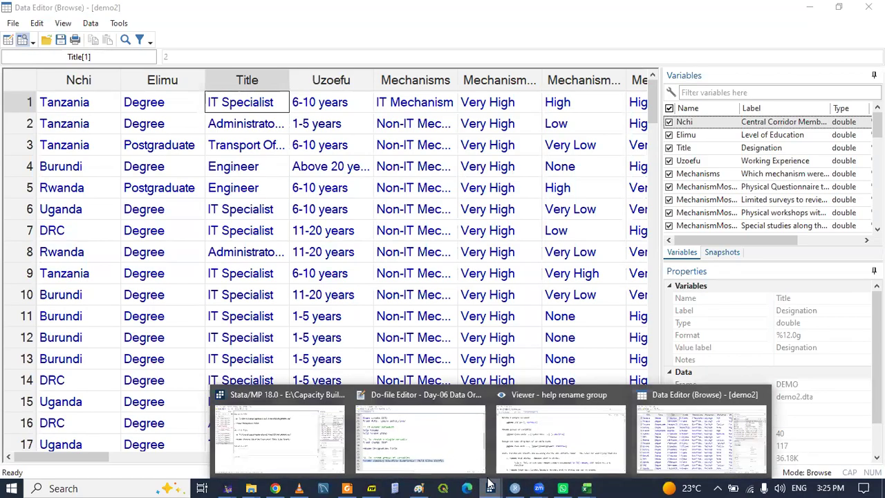
left_click(401, 451)
left_click(196, 430)
key("Return")
key("Return")
key("Return")
key("Return")
key("Up")
key("Up")
key("Up")
key("Up")
type("*")
key("ctrl+s")
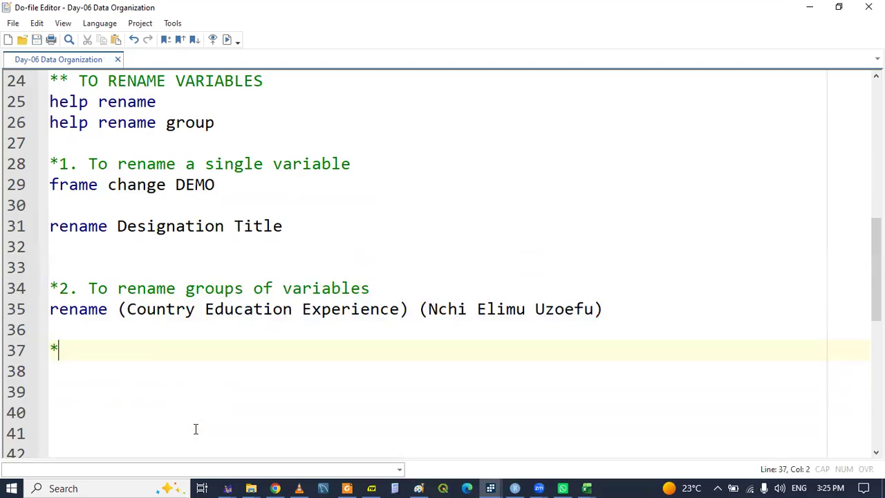
type("3.")
Complete the comment on line 37 with To swapping names, copied from the PDF slide, and add blank lines below it
left_click(371, 489)
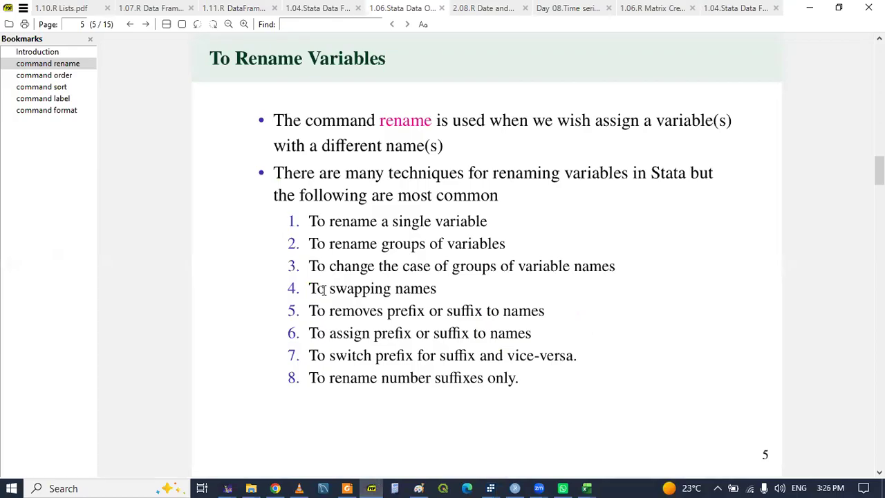
left_click_drag(312, 288, 443, 293)
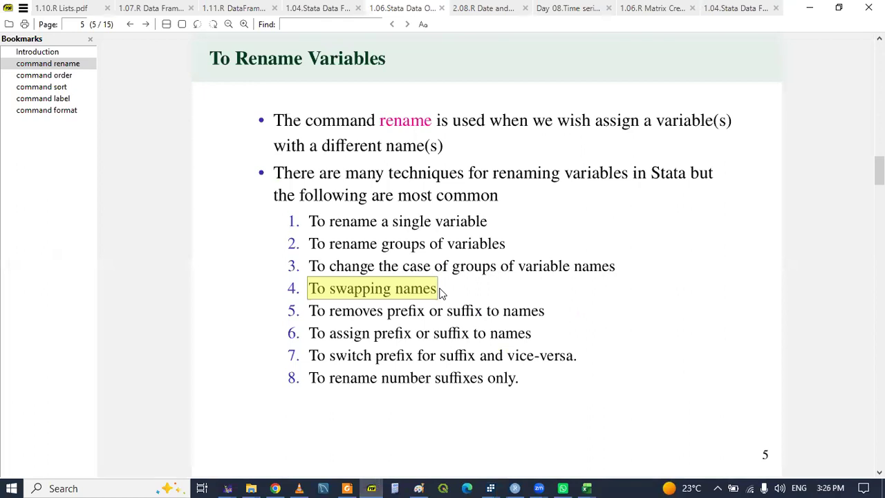
left_click(166, 290)
left_click(395, 488)
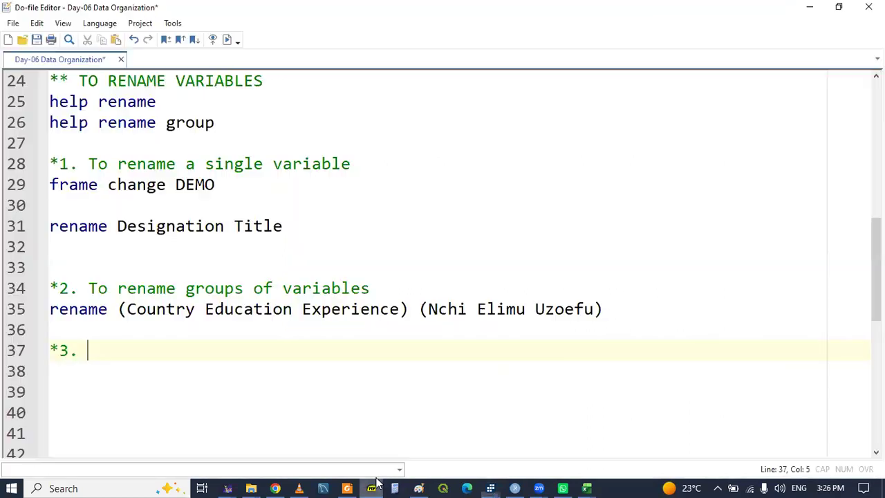
key("ctrl+v")
key("Return")
key("Return")
key("Return")
key("Return")
key("Return")
key("Return")
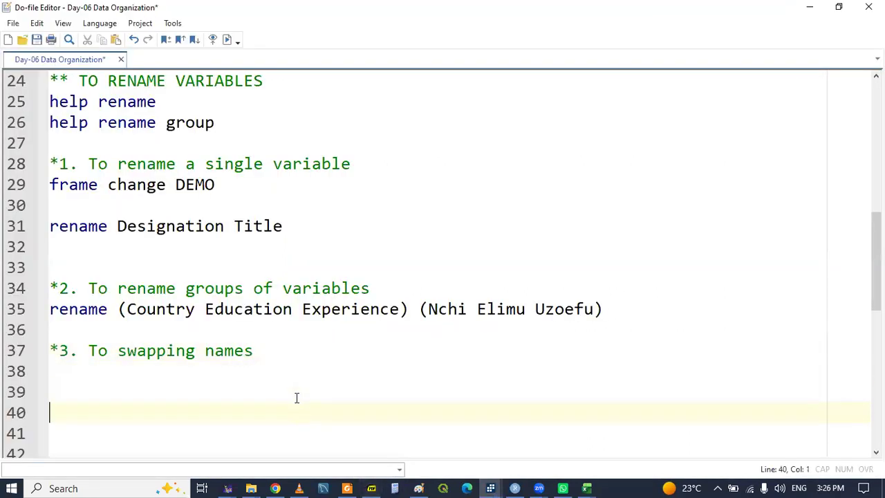
key("Return")
key("Up")
key("Up")
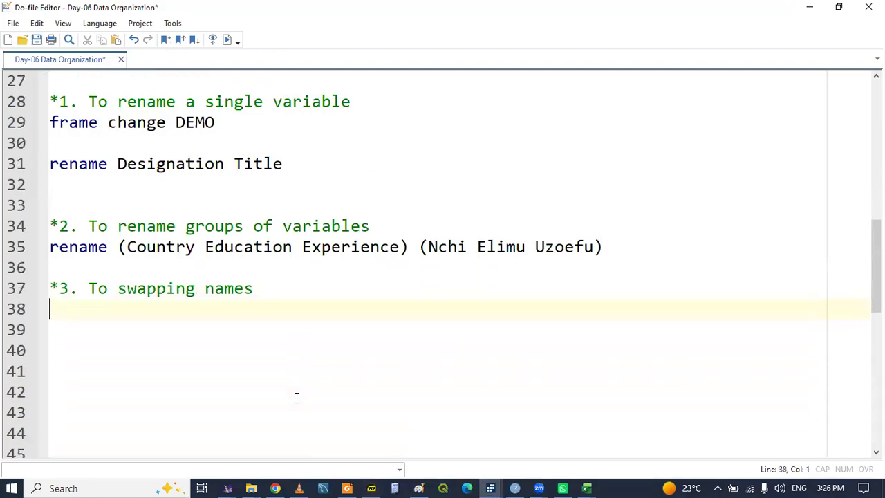
Start a rename command with empty parentheses on line 38 and save the do-file
type("ren")
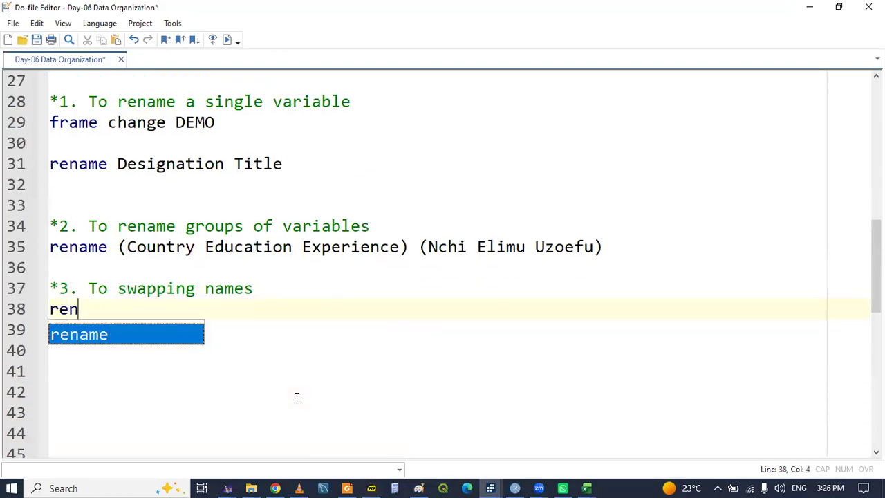
type("ame (")
key("ctrl+s")
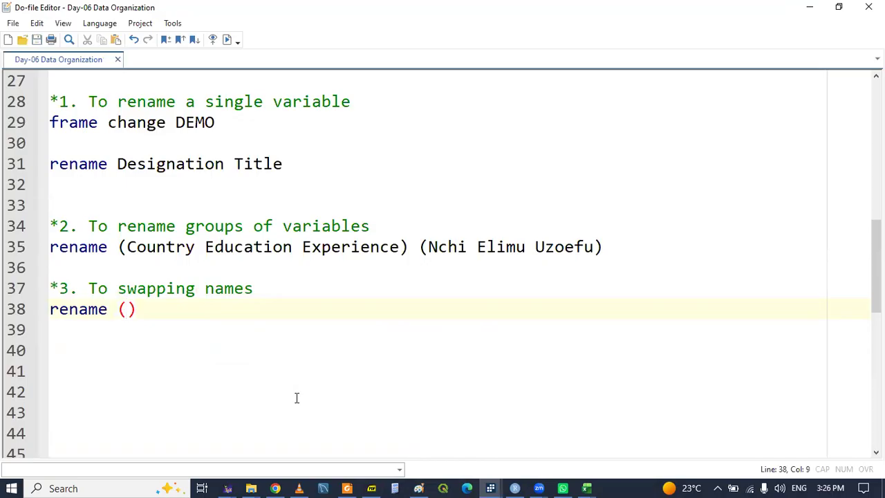
Examine the Elimu and Uzoefu columns in the demo2 data as candidates for swapping names
mouse_move(494, 484)
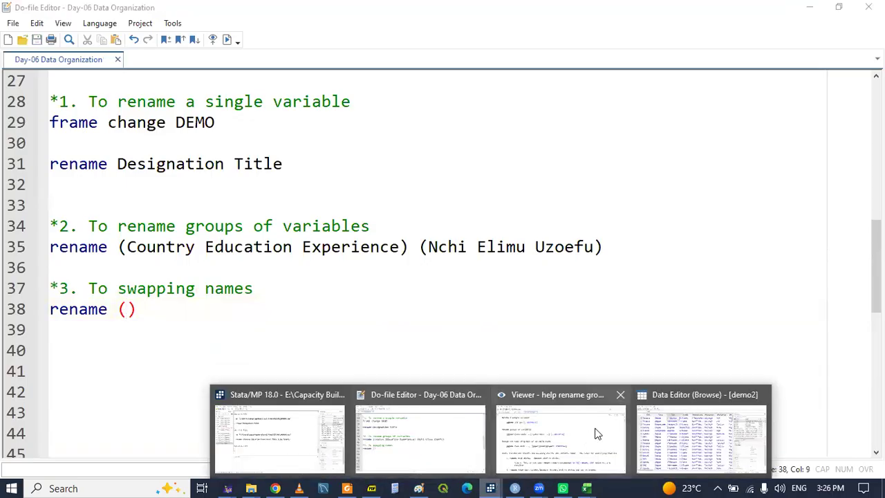
left_click(684, 419)
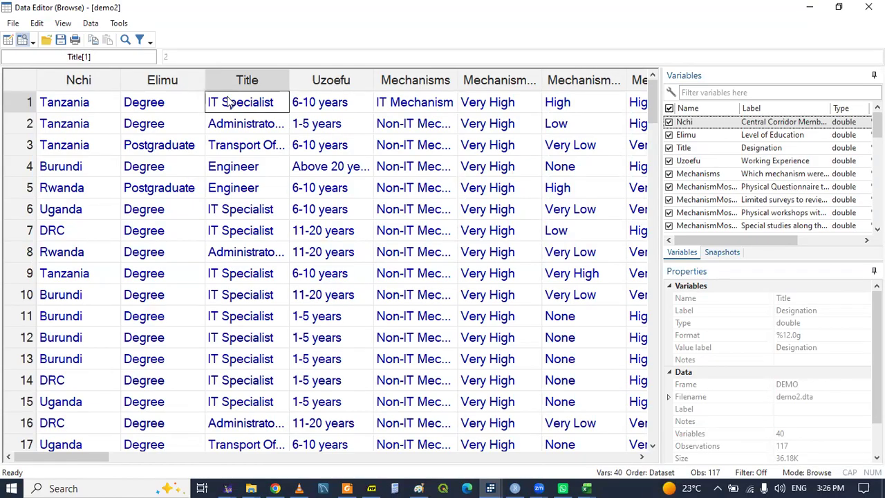
left_click(164, 103)
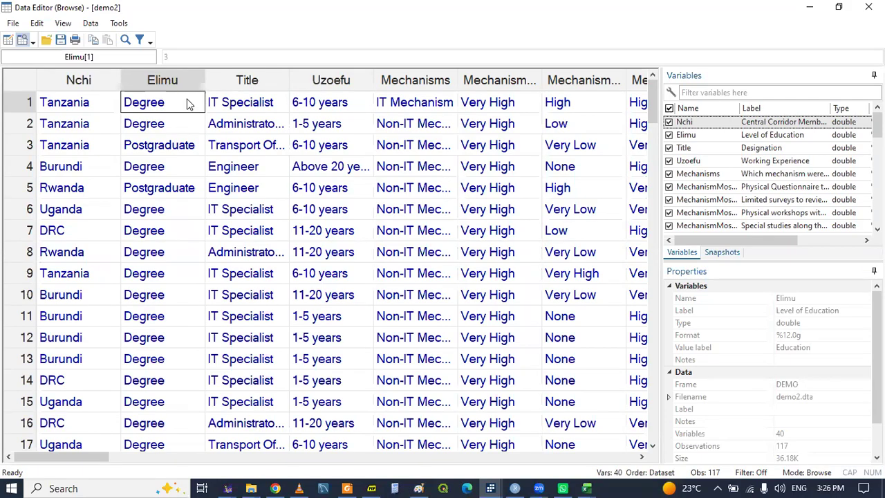
left_click(321, 103)
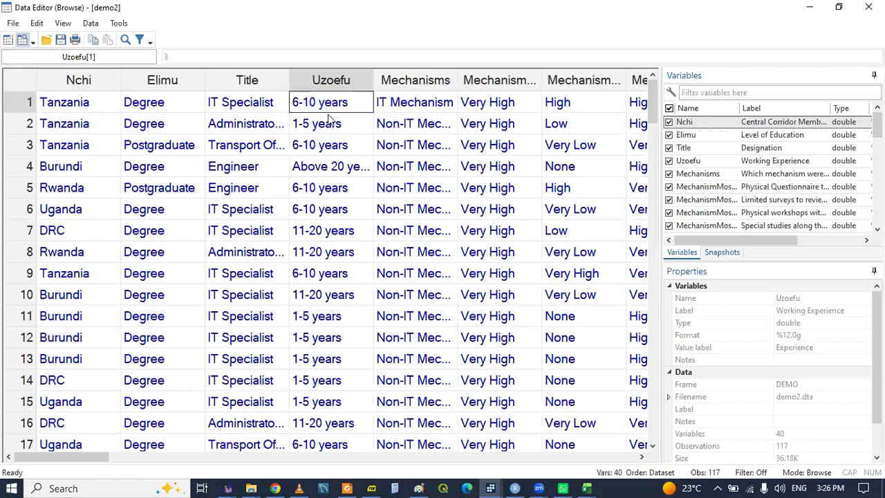
mouse_move(490, 484)
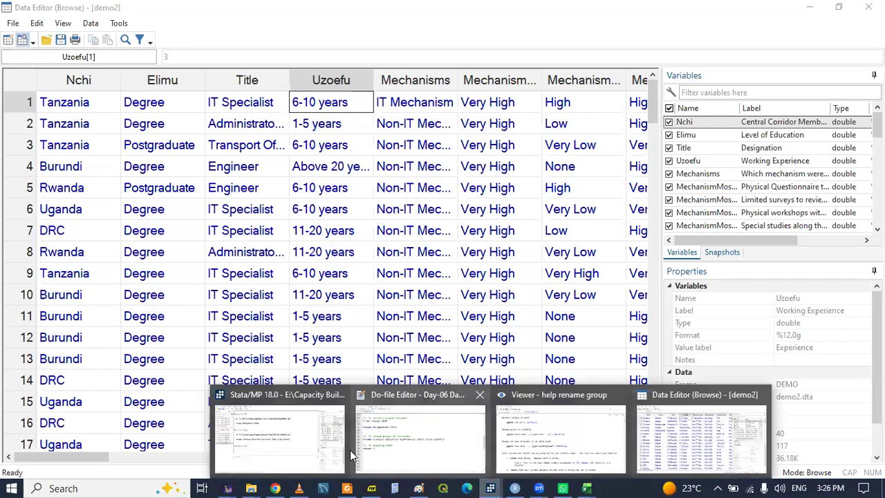
Switch to the main Stata window and copy the variable names Elimu and Uzoefu from the variable list
left_click(327, 443)
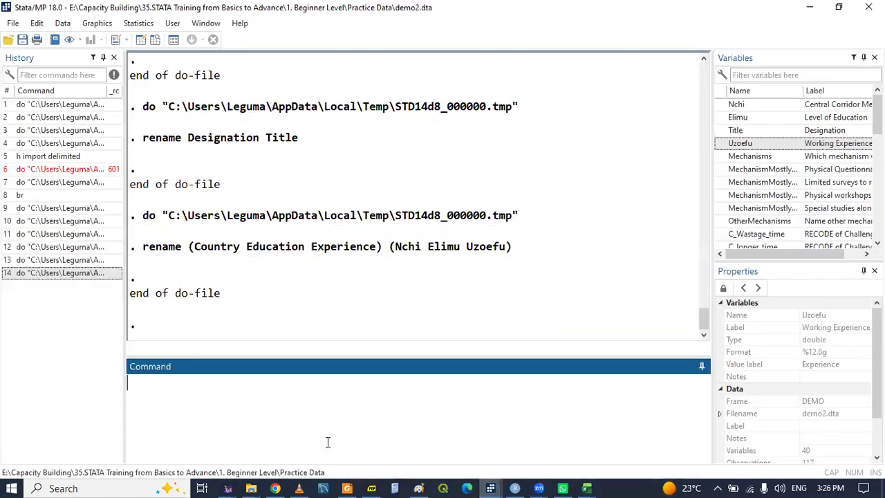
double_click(722, 118)
double_click(721, 143)
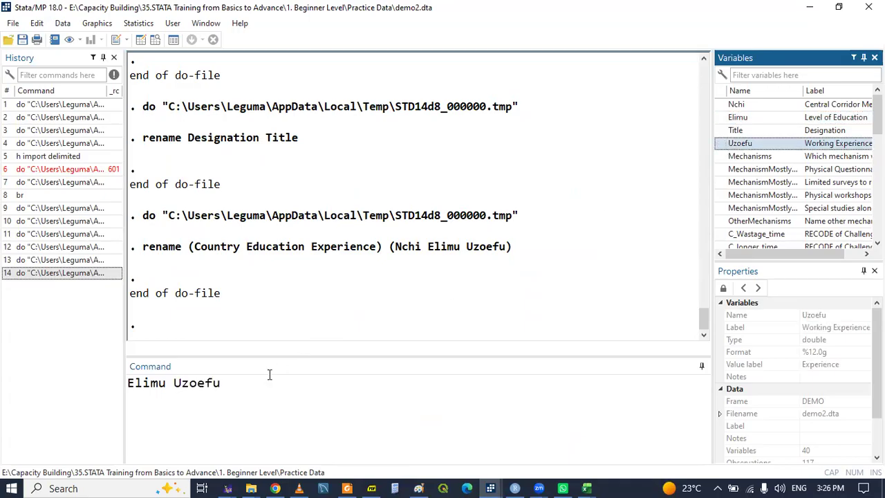
left_click(269, 374)
key("ctrl+c")
key("BackSpace")
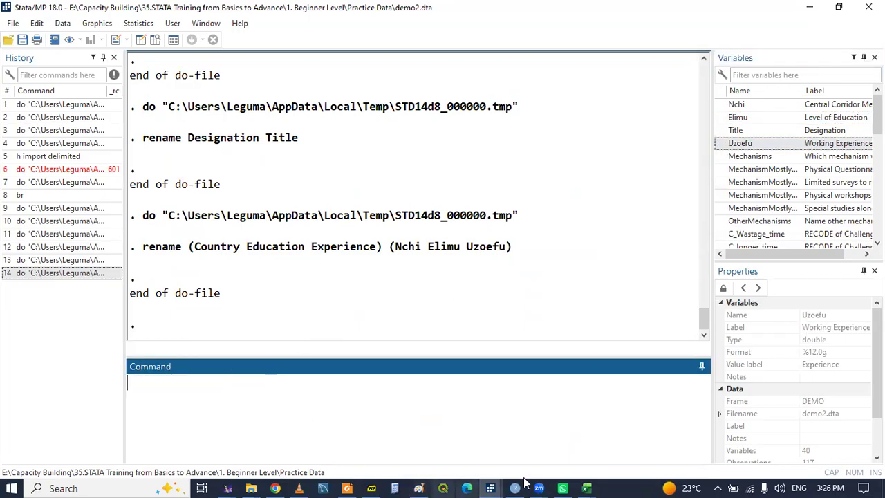
Paste Elimu Uzoefu into the parentheses of the rename command on line 38 and into a second pair of parentheses after it
left_click(488, 485)
left_click(439, 433)
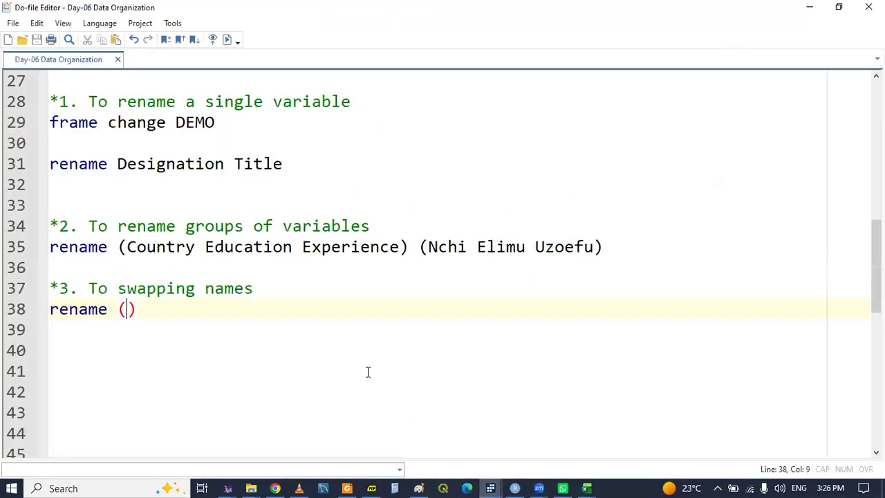
key("ctrl+v")
key("End")
type("(")
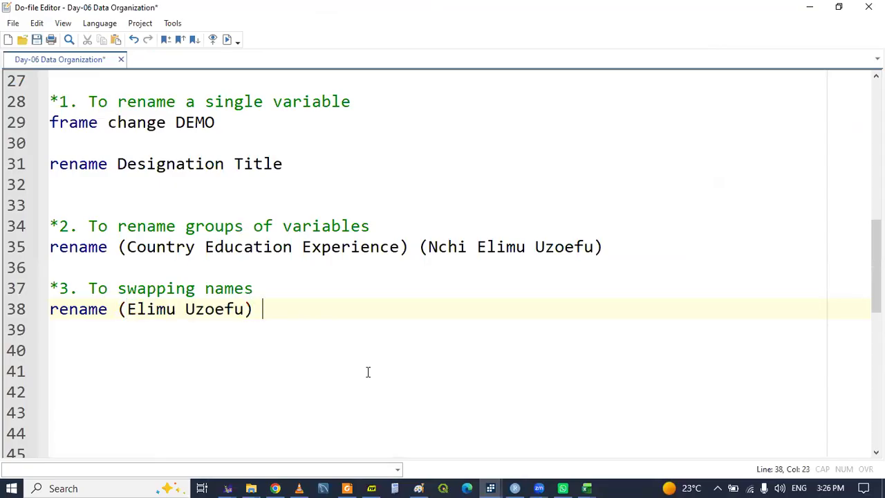
key("ctrl+v")
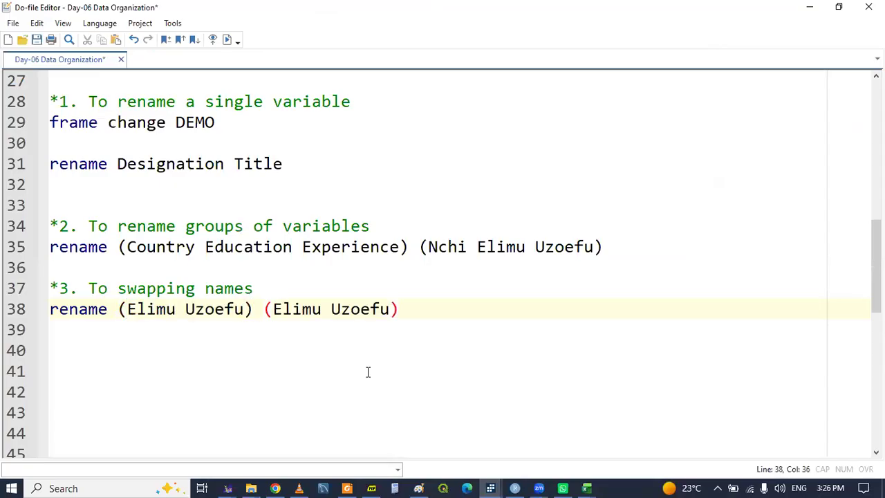
Reverse the names in the second parentheses so line 38 reads rename (Elimu Uzoefu) (Uzoefu Elimu)
double_click(374, 310)
key("ctrl+c")
key("BackSpace")
left_click(270, 309)
key("ctrl+v")
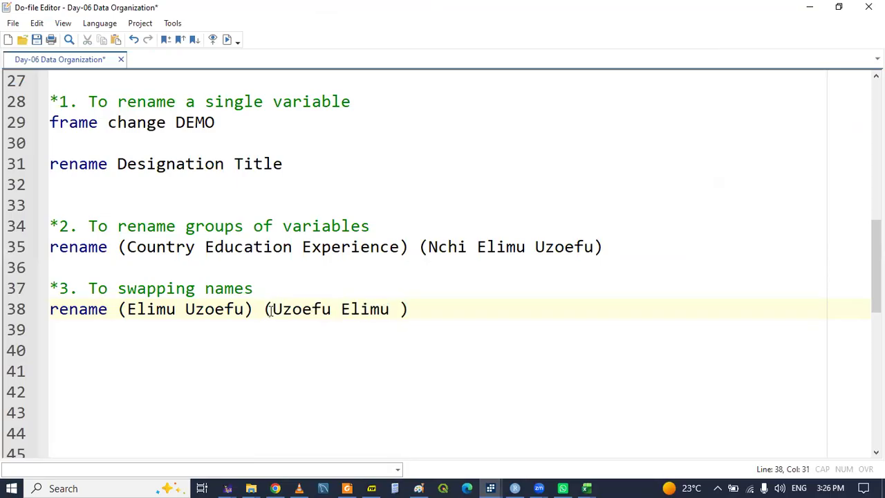
left_click(403, 309)
key("BackSpace")
Run the swap command on line 38 and check the Elimu and Uzoefu columns in the demo2 data browser
double_click(135, 309)
left_click(274, 309)
double_click(274, 309)
triple_click(222, 309)
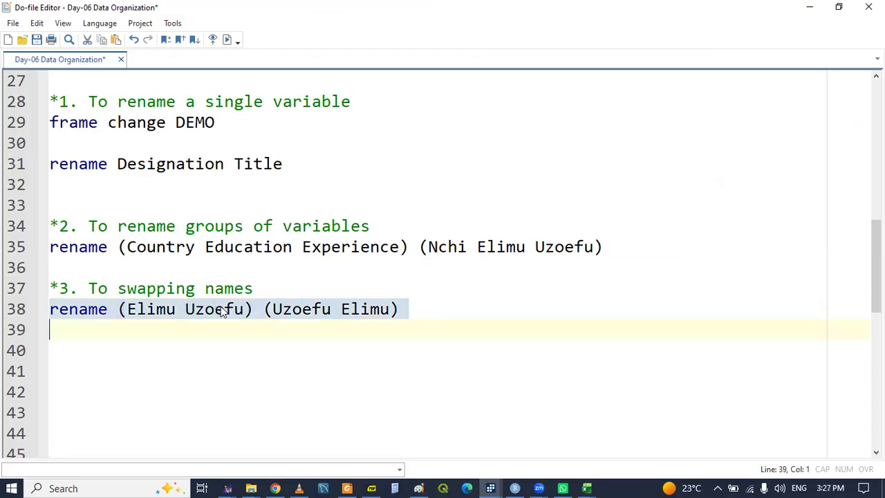
left_click(222, 309)
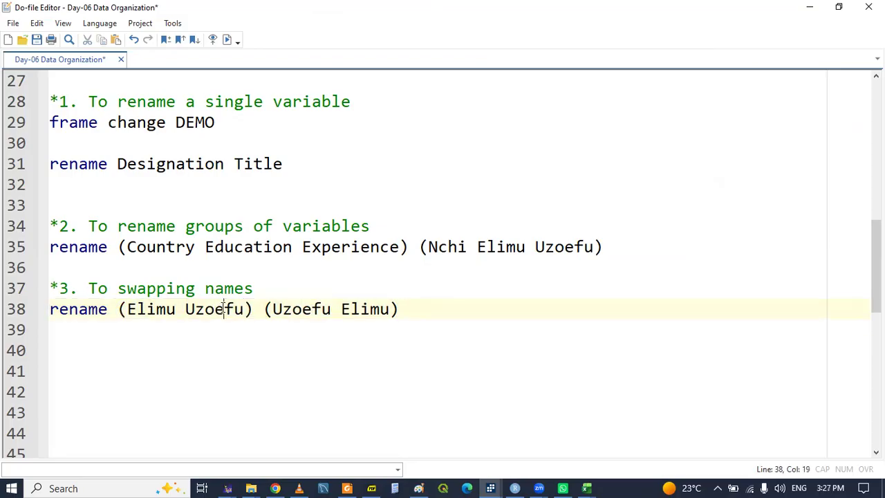
double_click(81, 311)
key("shift+End")
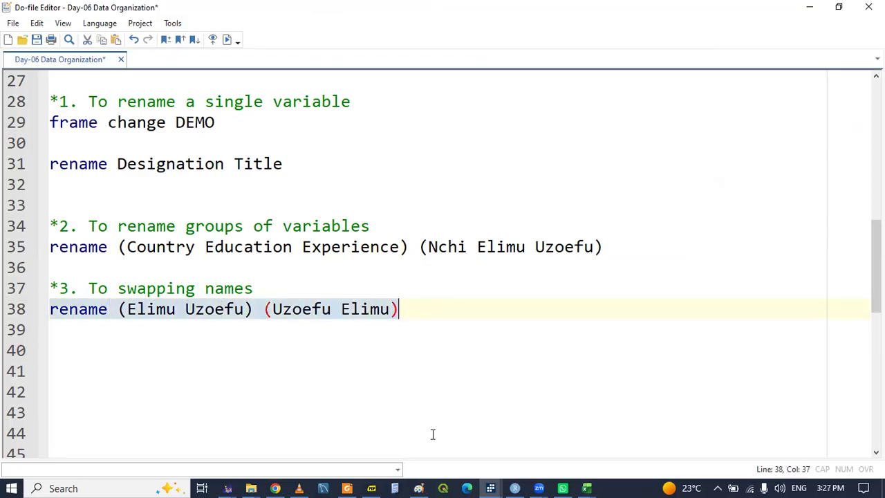
left_click(496, 484)
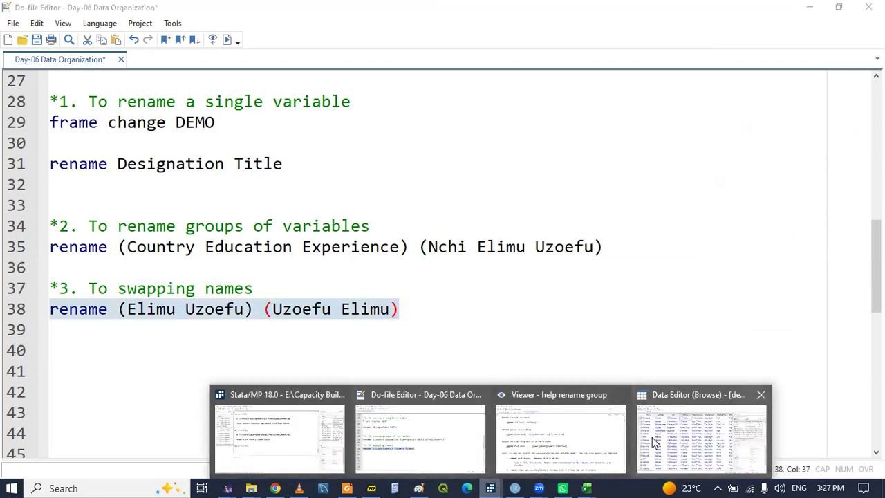
left_click(659, 443)
left_click(159, 103)
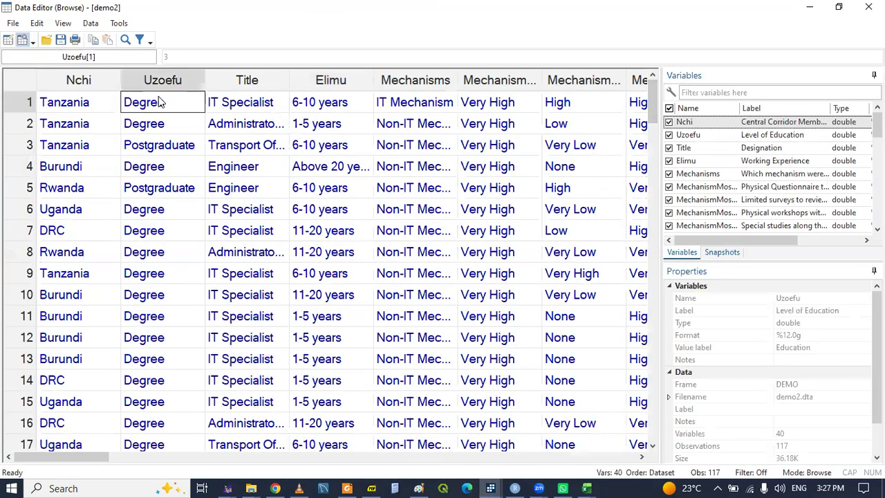
left_click(339, 109)
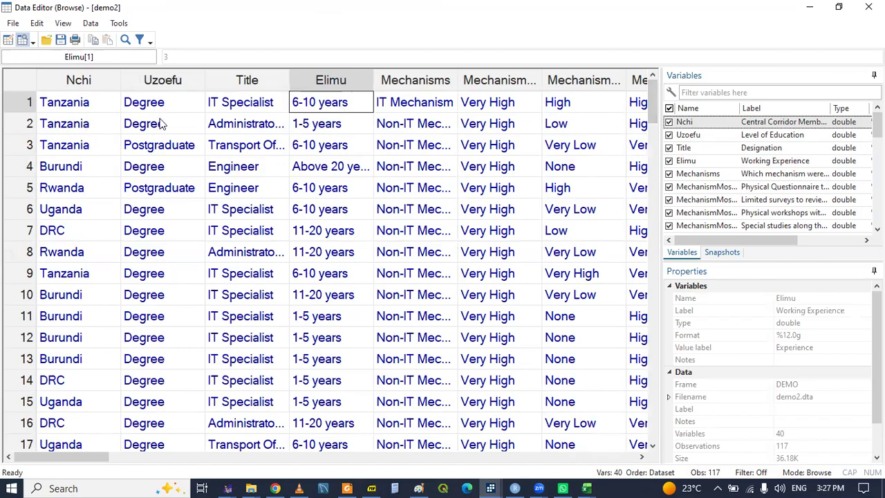
Switch to the PDF slides and copy the line To change the case of groups of variable names
left_click(372, 487)
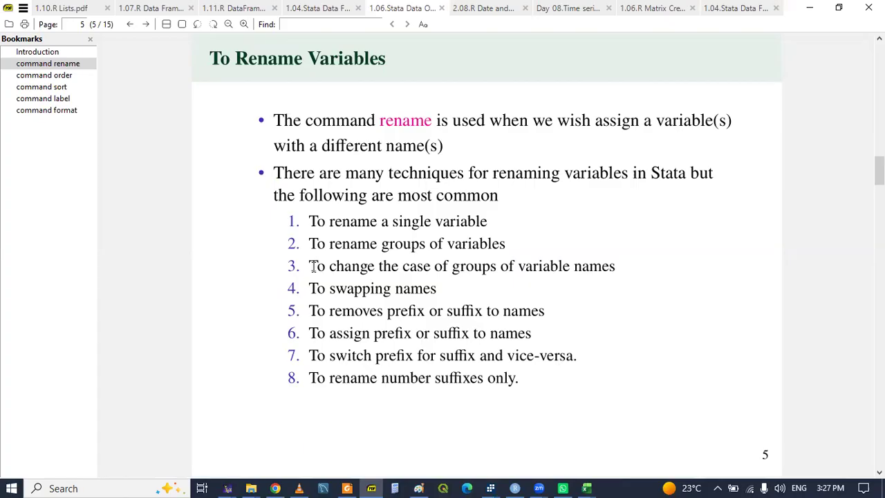
left_click_drag(309, 268, 617, 265)
key("ctrl+c")
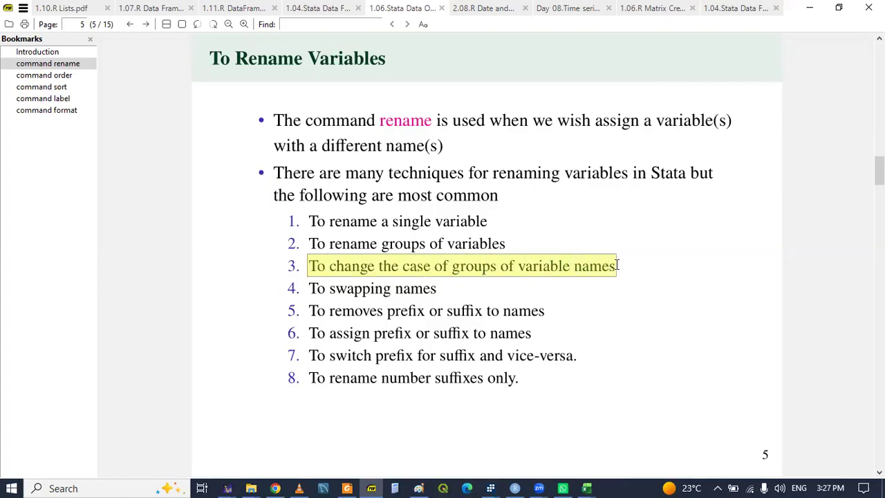
left_click(687, 271)
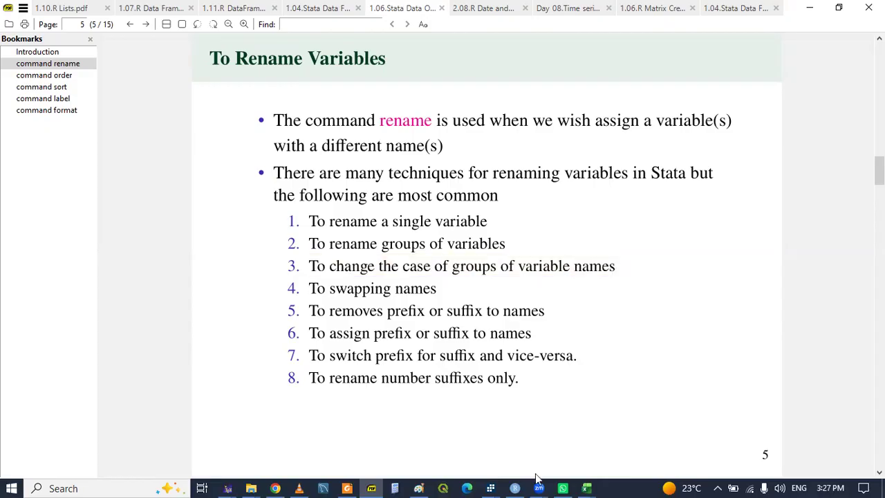
Return to the do-file, add blank lines below the swap command and place the cursor on line 40
mouse_move(490, 488)
left_click(404, 434)
left_click(147, 334)
key("Return")
key("Return")
key("Return")
key("Return")
key("Up")
key("Up")
key("Up")
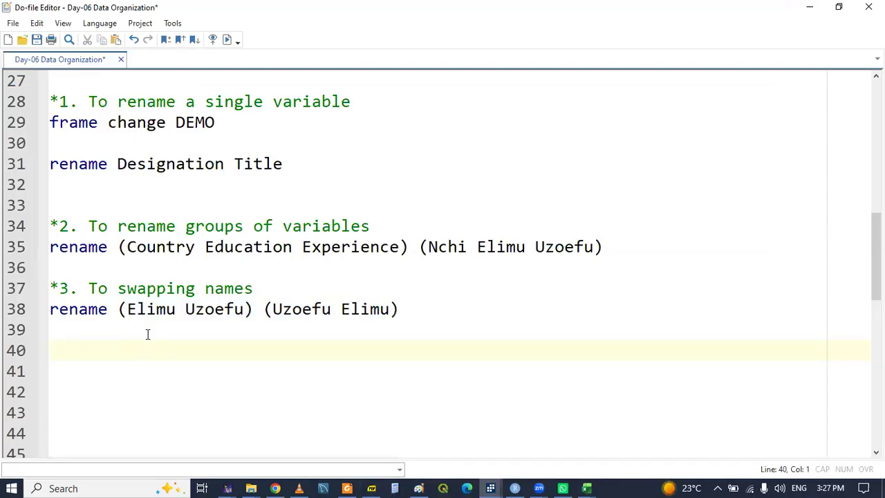
Write the comment *4. To change the case of groups of variable names on line 40 and save the do-file
type("*4")
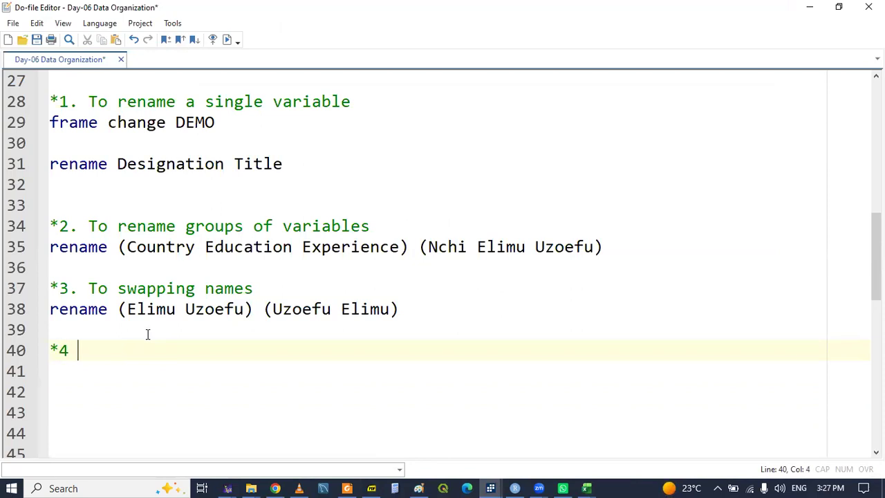
key("ctrl+v")
left_click(70, 353)
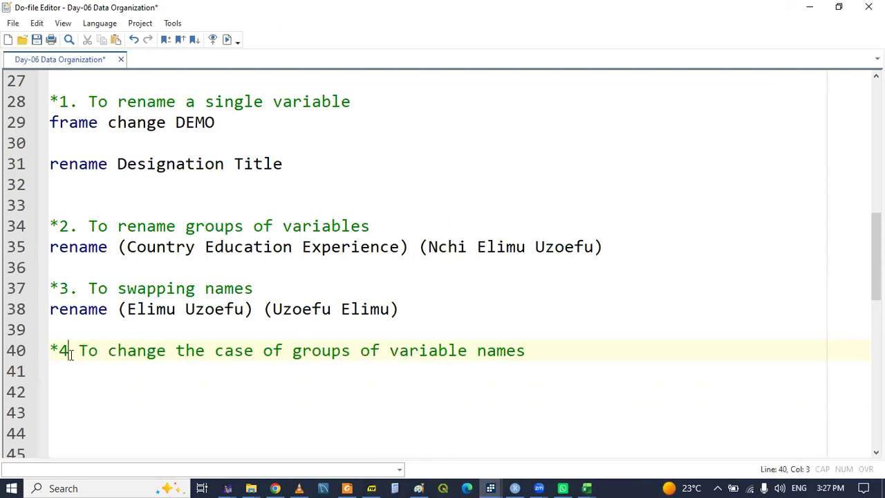
type(".")
key("ctrl+s")
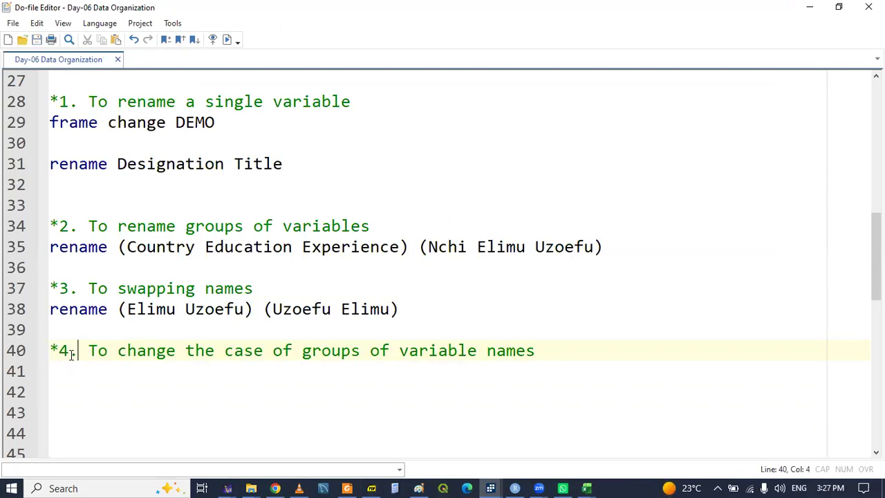
Add a run of blank lines below the *4. comment and return the cursor to line 41
left_click(57, 378)
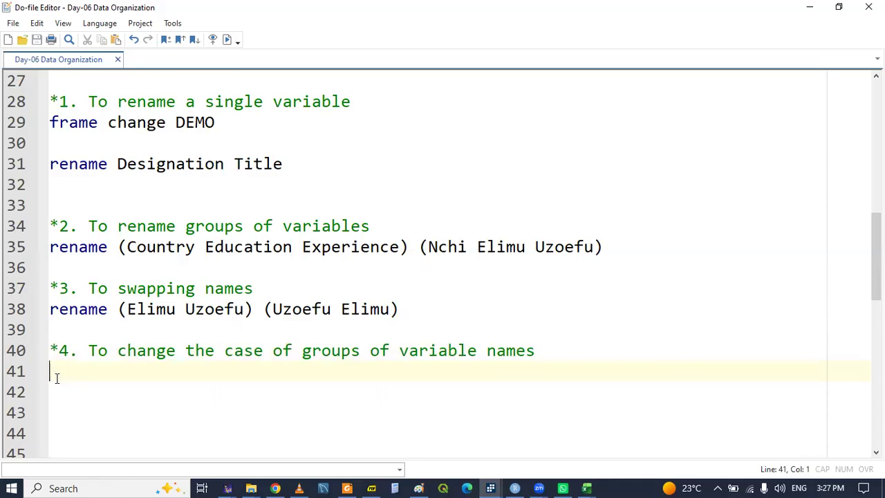
key("Return")
key("Return")
key("Return")
key("Return")
key("Return")
key("Return")
key("Return")
key("Return")
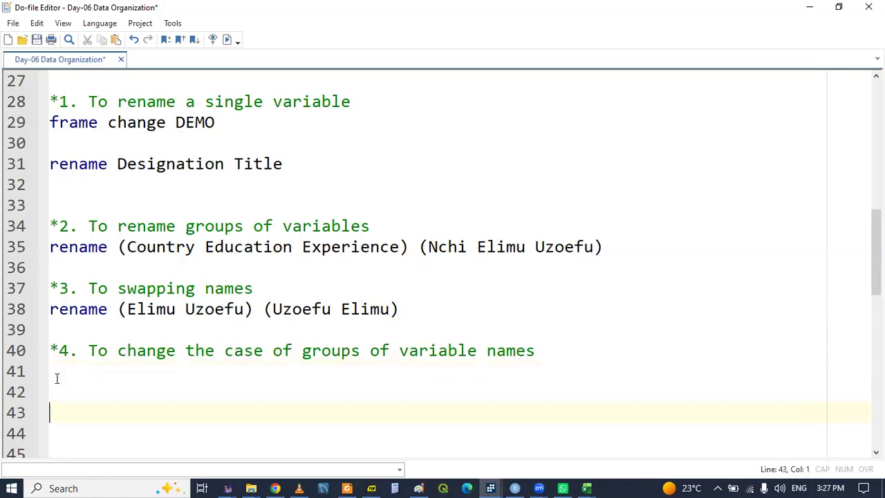
key("Up")
key("Up")
key("Up")
key("Up")
key("Up")
key("Up")
key("Up")
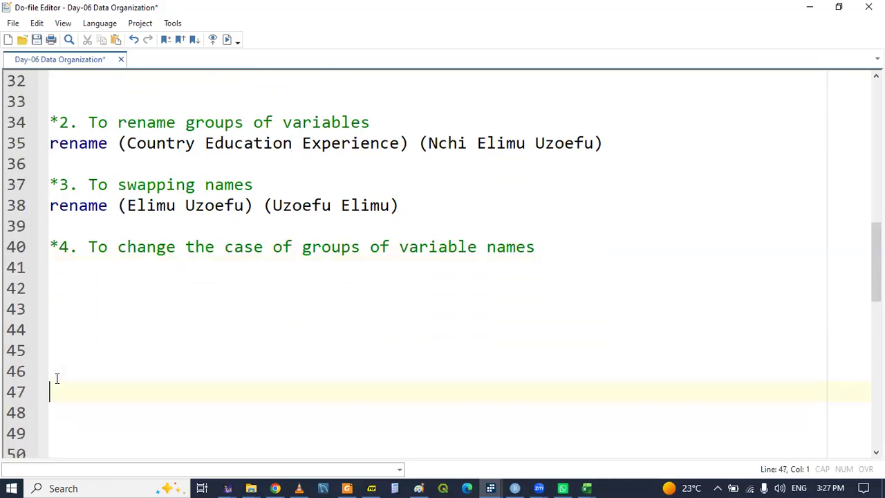
key("Up")
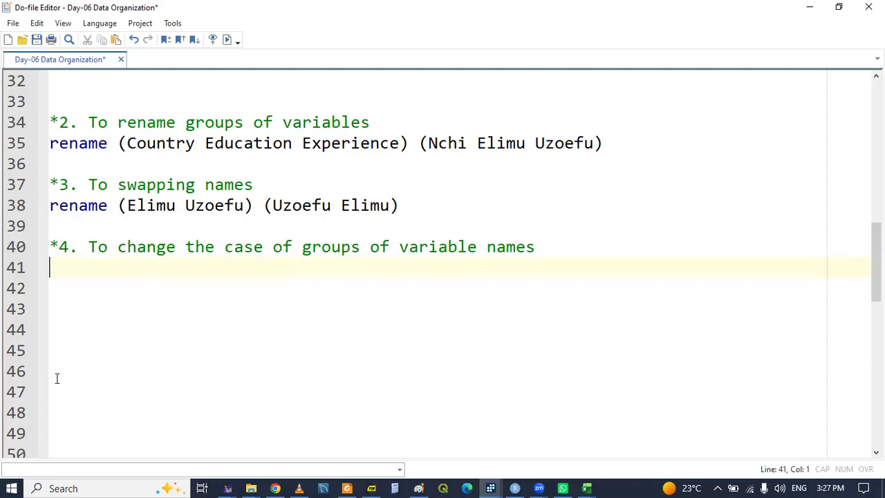
Write the comment * all names to upper cases on line 42
key("Down")
type("* all name")
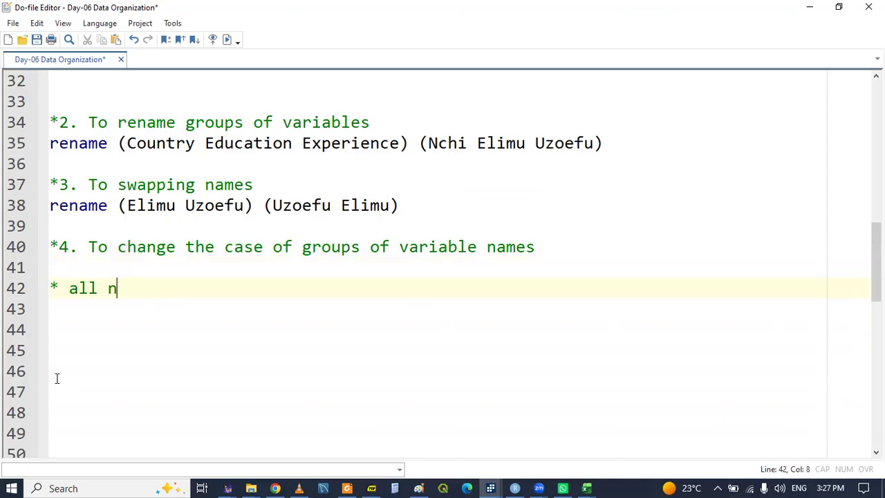
type("s to ")
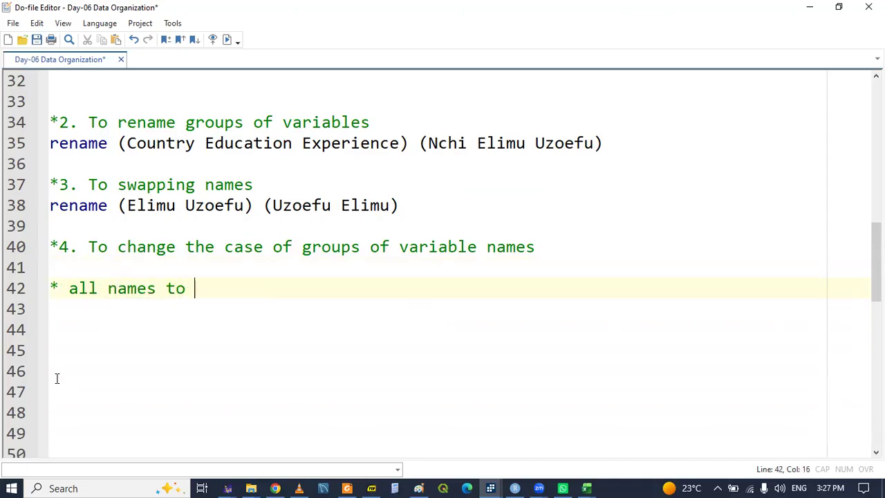
type("upe")
key("BackSpace")
type("per case")
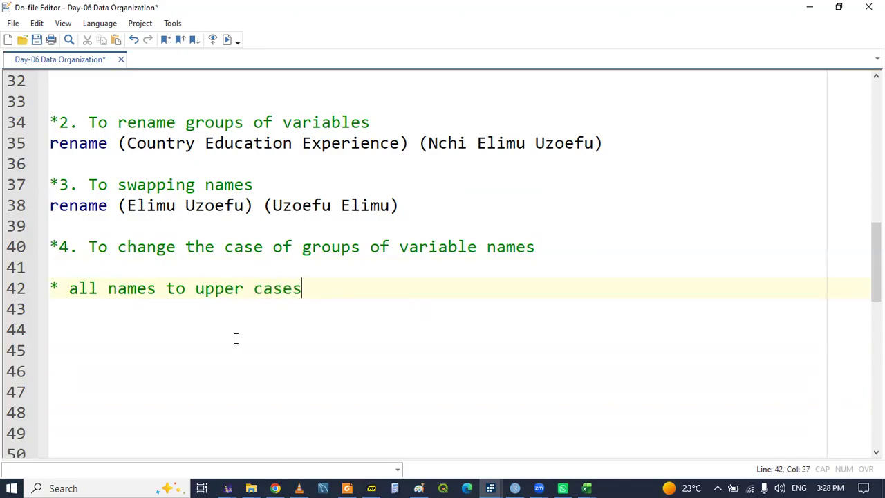
Consult the rename group help for the case-change syntax and write rename _all,upper on line 43 of the do-file
left_click(490, 488)
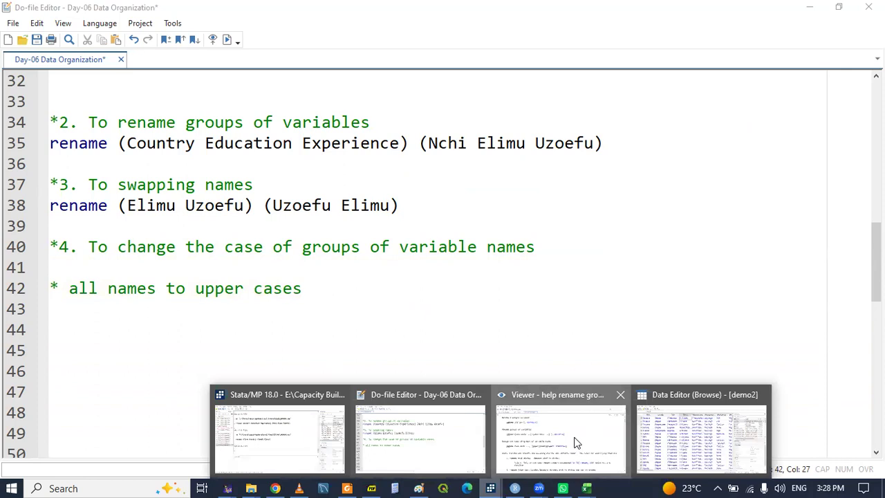
left_click(575, 439)
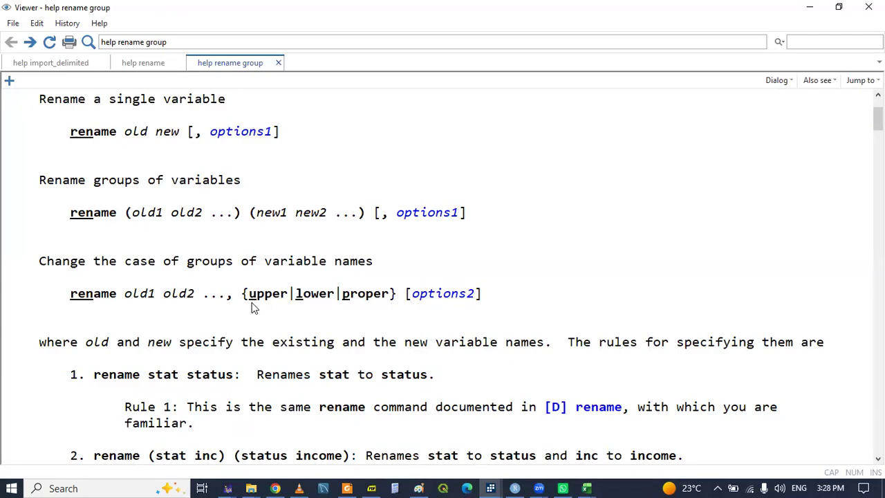
left_click(493, 482)
left_click(419, 437)
left_click(84, 306)
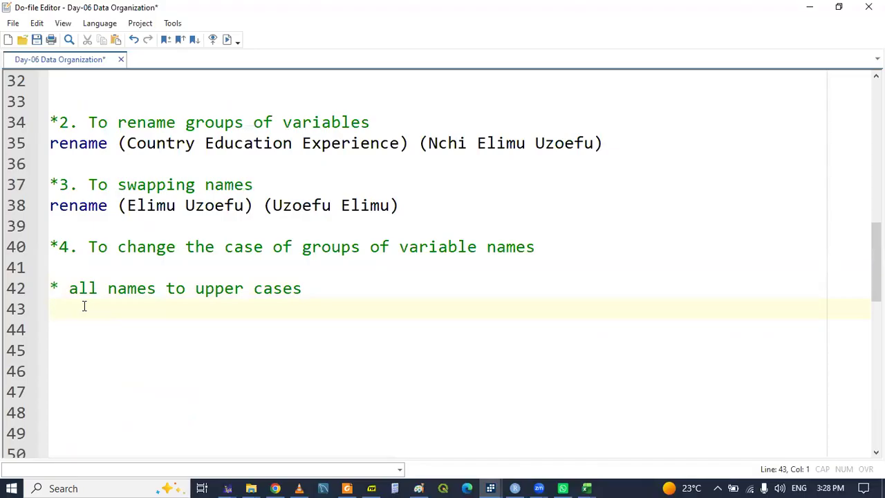
type("rename _all")
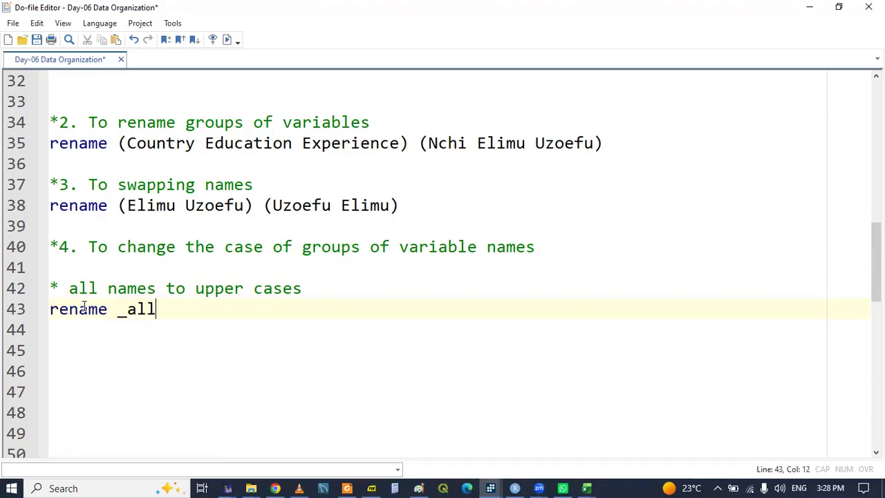
type(",upper")
Run the rename command on line 43 and check the variable names in the demo2 data browser
left_click(53, 320)
double_click(70, 311)
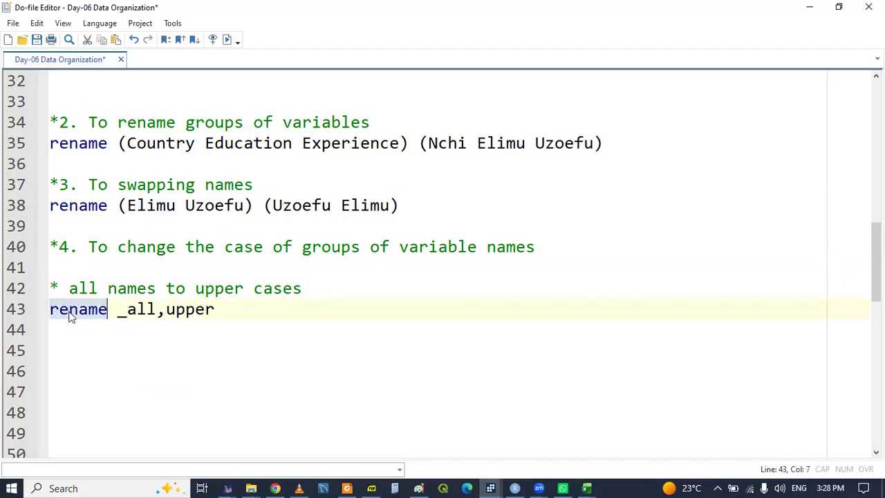
key("shift+End")
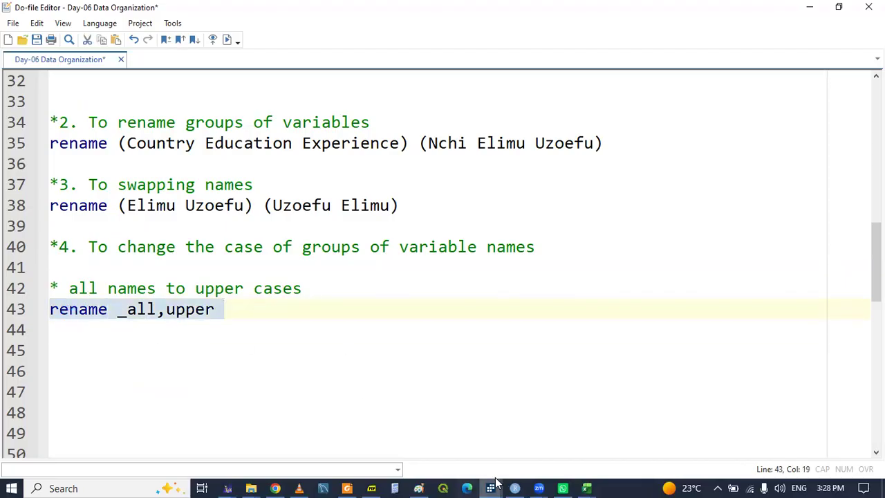
mouse_move(495, 483)
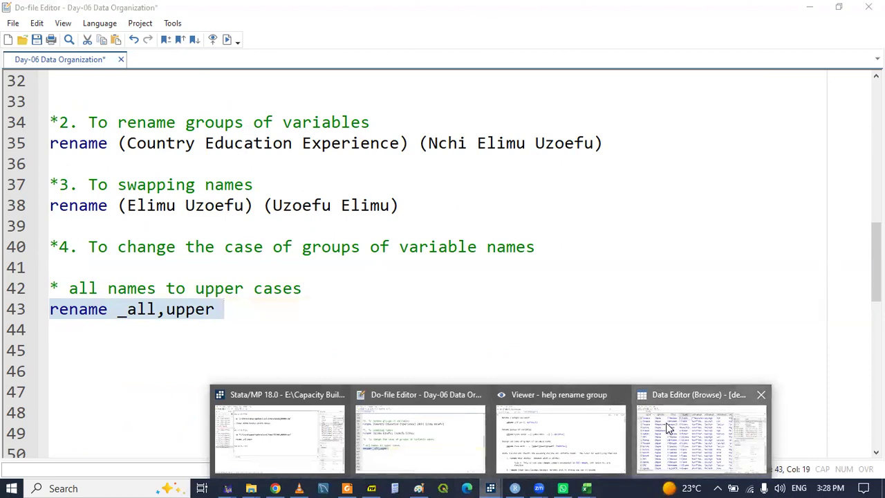
left_click(669, 429)
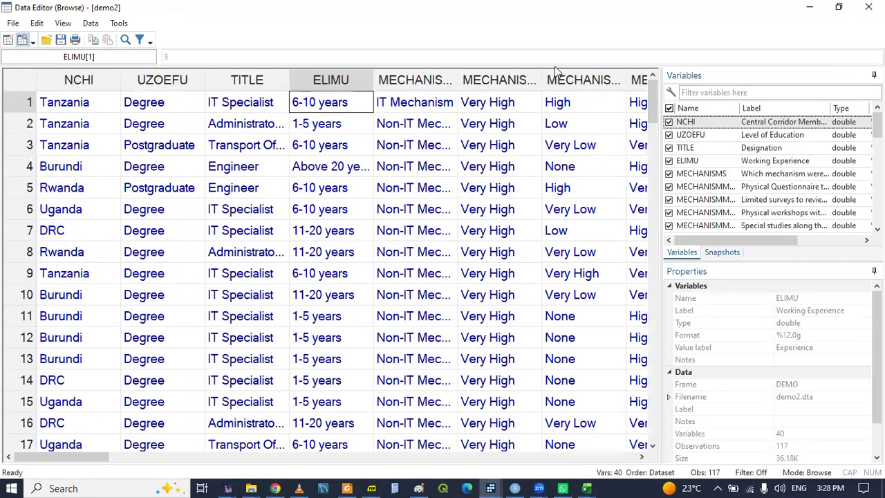
Move the text all names to upper cases from its own comment line to a trailing // comment after rename _all,upper
left_click_drag(79, 451, 56, 472)
mouse_move(501, 482)
left_click(411, 432)
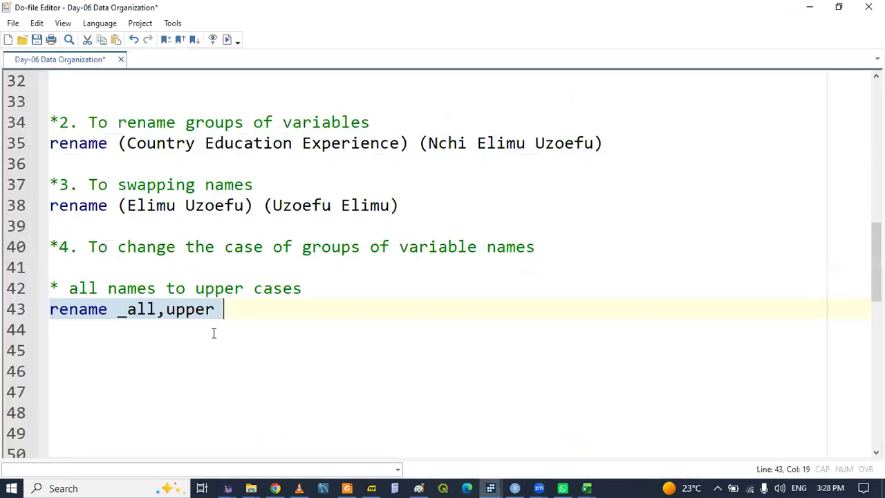
left_click(52, 289)
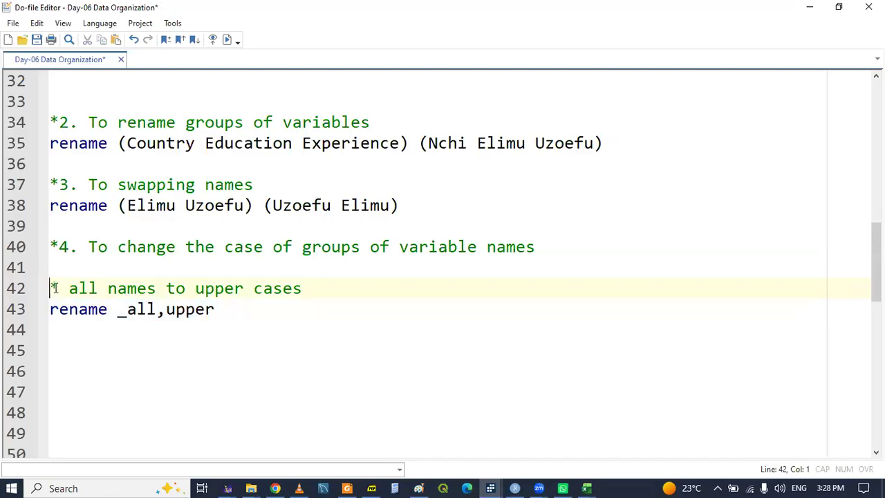
key("BackSpace")
key("BackSpace")
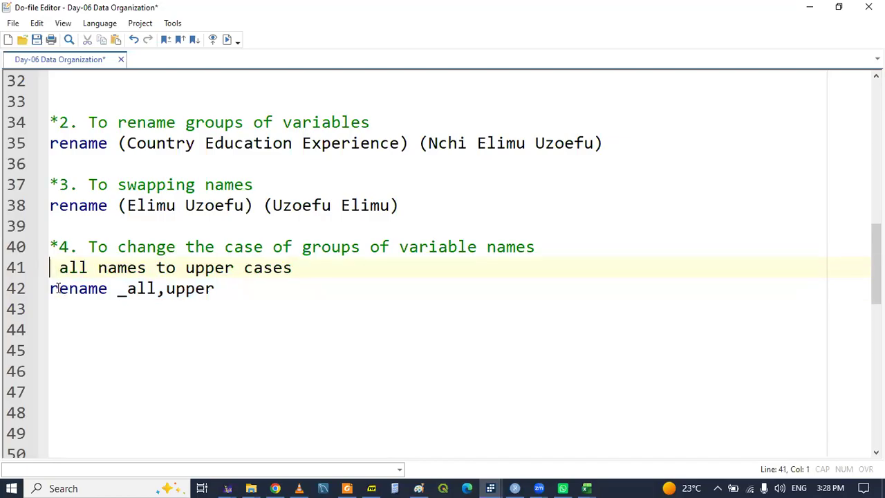
left_click_drag(59, 267, 296, 266)
key("ctrl+c")
key("BackSpace")
left_click(298, 281)
type("//")
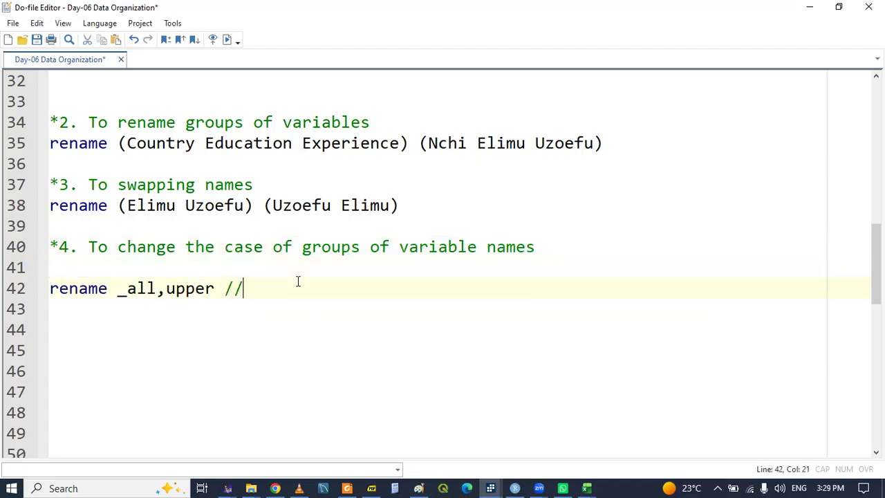
key("ctrl+v")
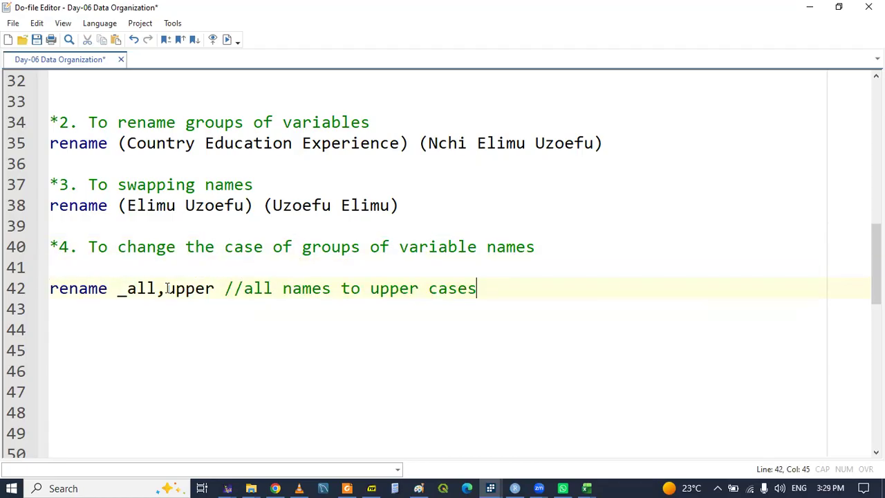
Remove the blank line between the *4. comment and the rename _all,upper command
left_click(80, 278)
key("BackSpace")
key("BackSpace")
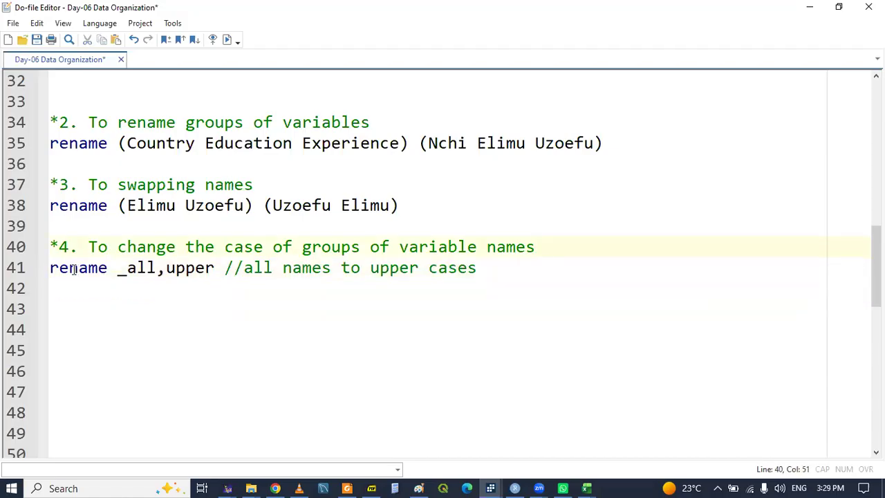
Duplicate the rename line onto line 42 and change it to rename _all,lower //all names to lower cases
left_click_drag(51, 267, 500, 274)
key("ctrl+c")
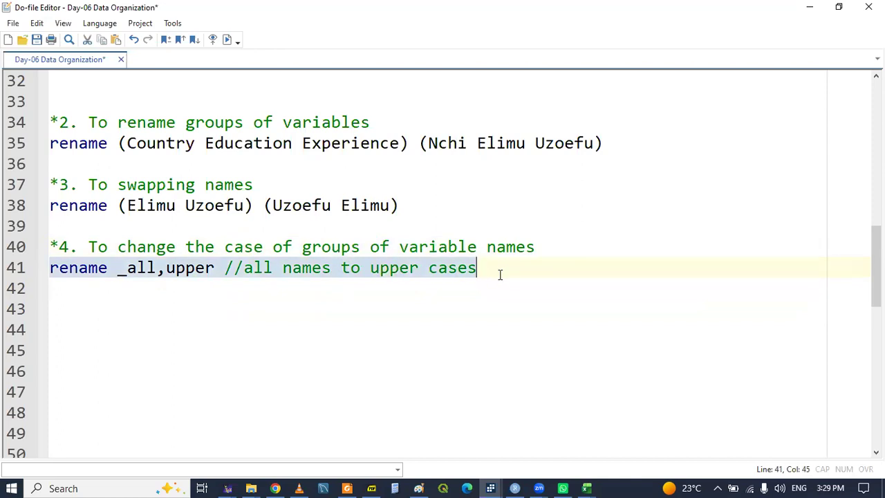
key("Down")
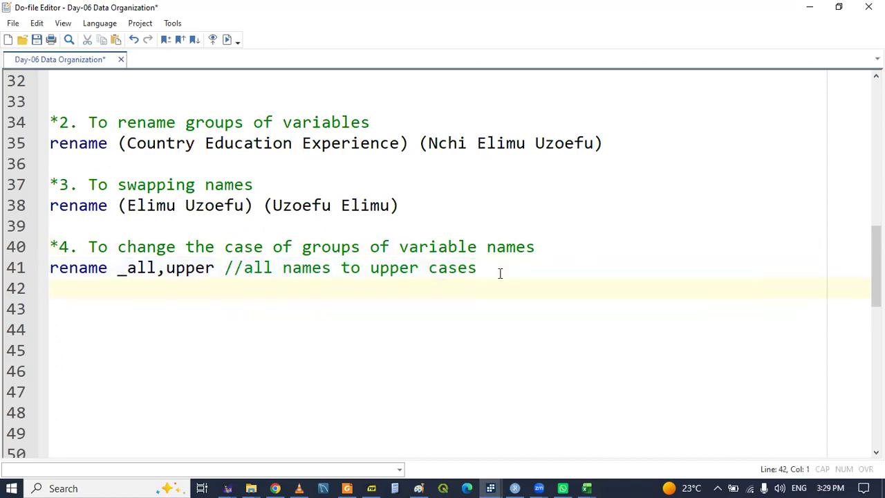
key("ctrl+v")
left_click(176, 289)
double_click(177, 289)
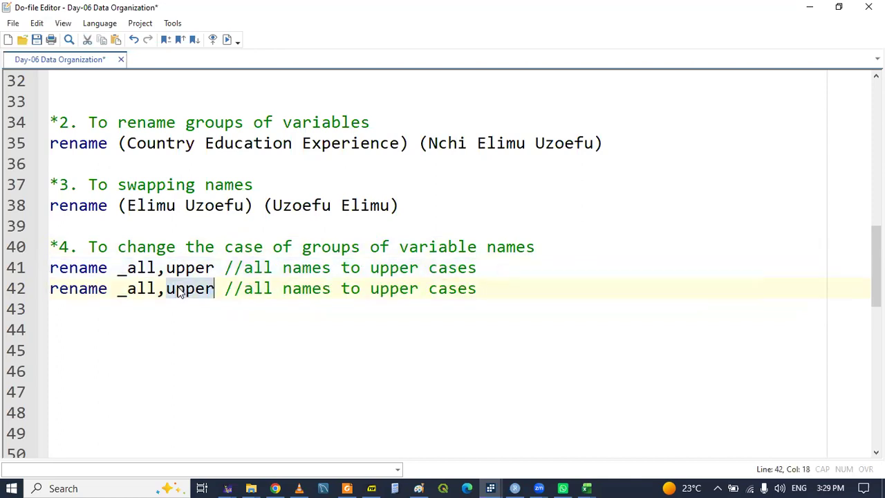
type("lower")
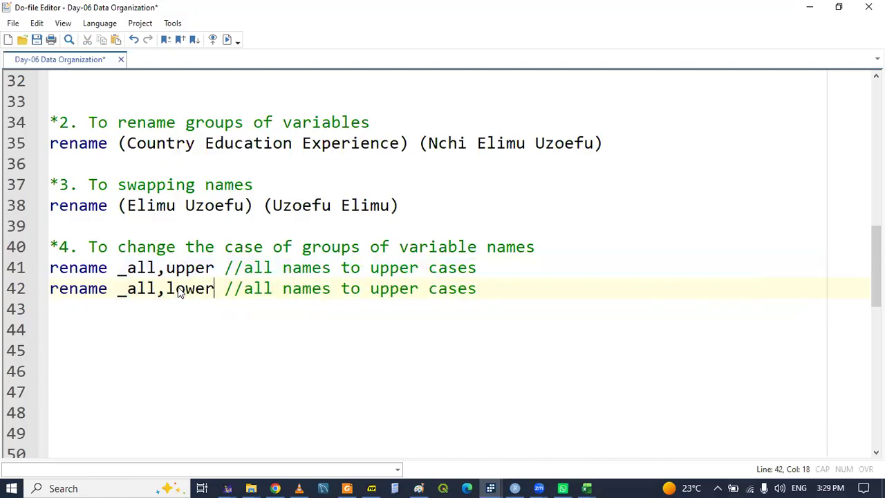
double_click(374, 291)
type("l")
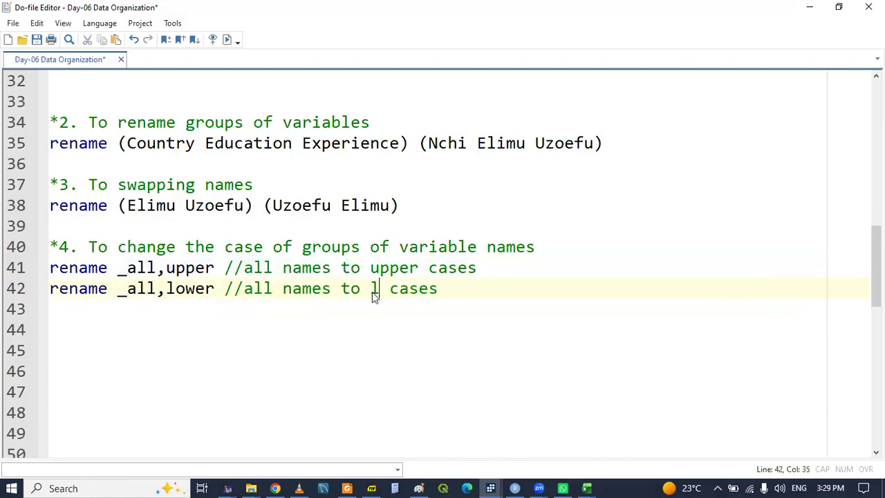
type("ower")
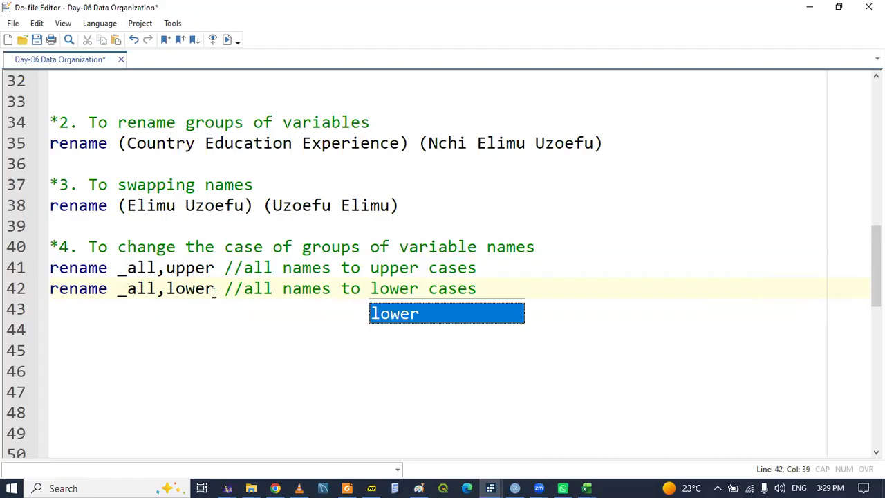
Run the rename _all,lower command on line 42 and check the variable names in the demo2 data browser
double_click(180, 291)
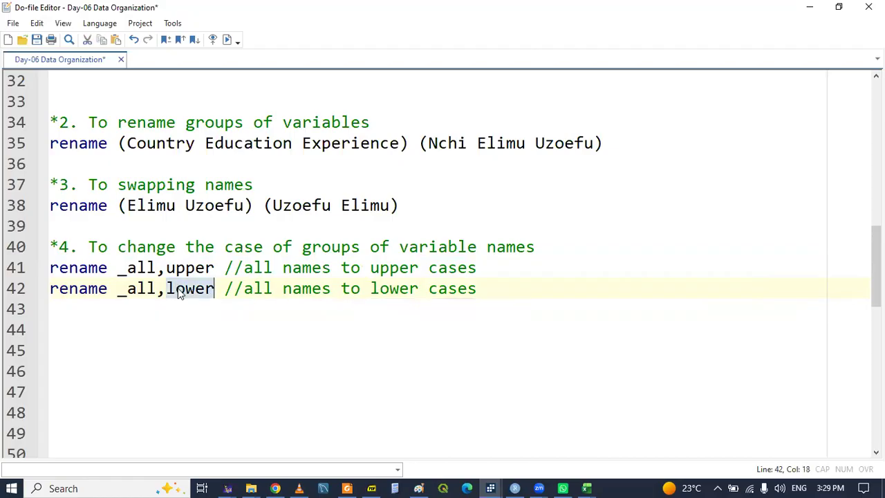
triple_click(179, 291)
key("ctrl+c")
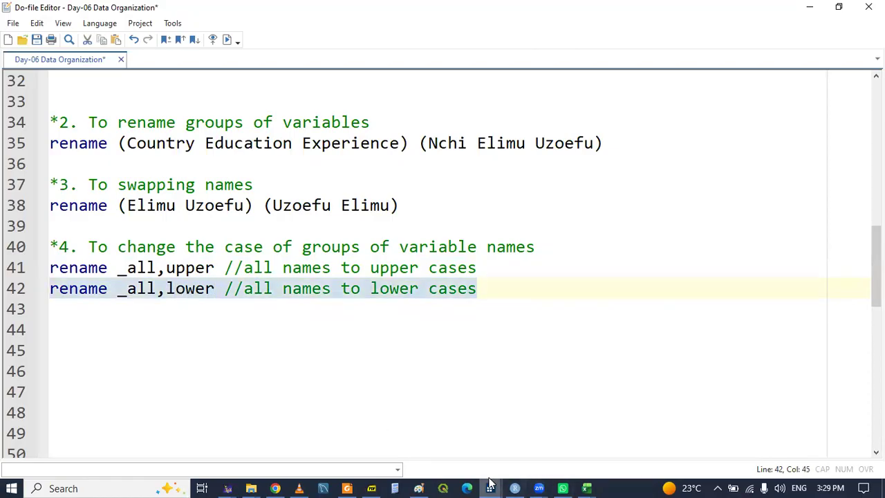
mouse_move(490, 483)
left_click(699, 432)
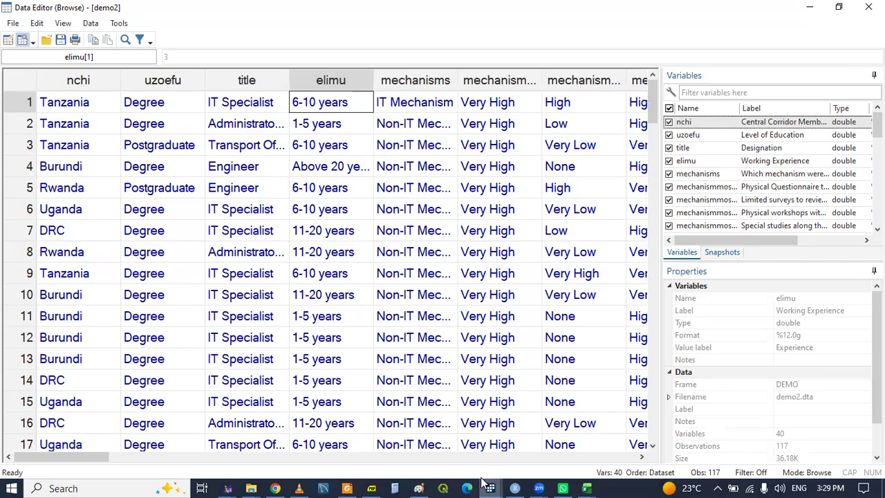
Duplicate line 42 of the do-file onto line 43 and change it to rename _all,proper //all names to proper cases
mouse_move(486, 475)
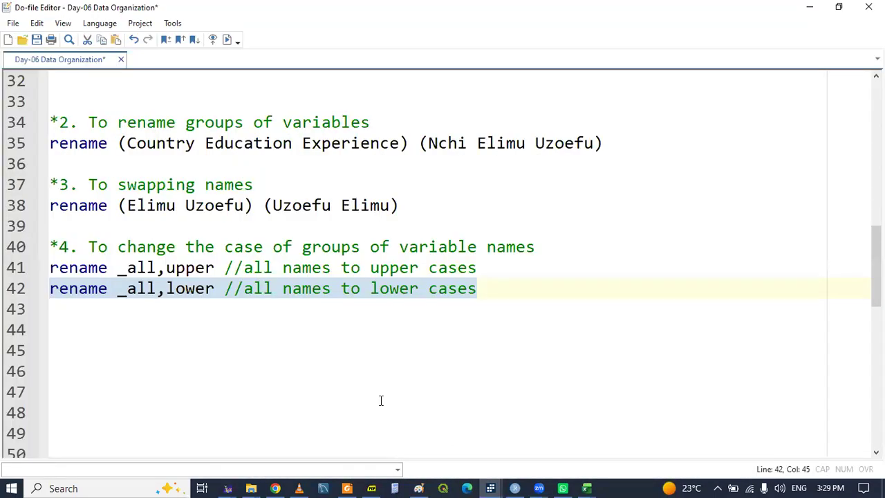
key("End")
key("Return")
key("ctrl+v")
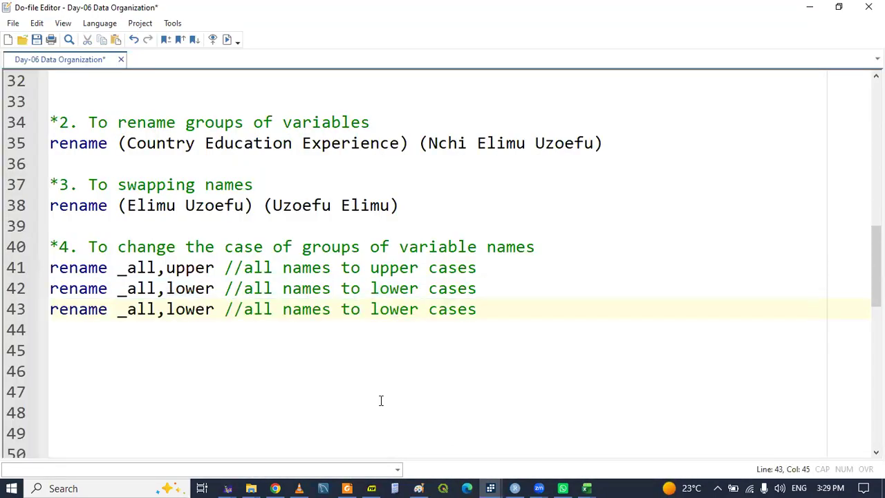
double_click(176, 310)
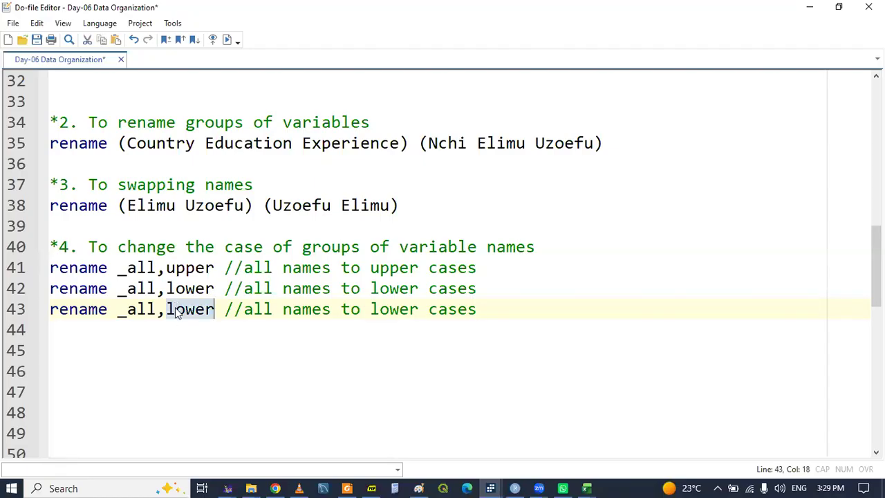
type("proper")
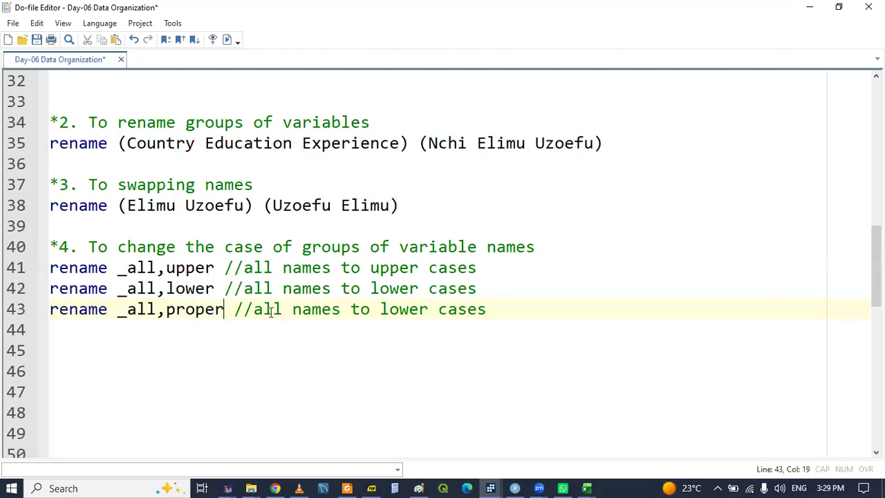
double_click(404, 309)
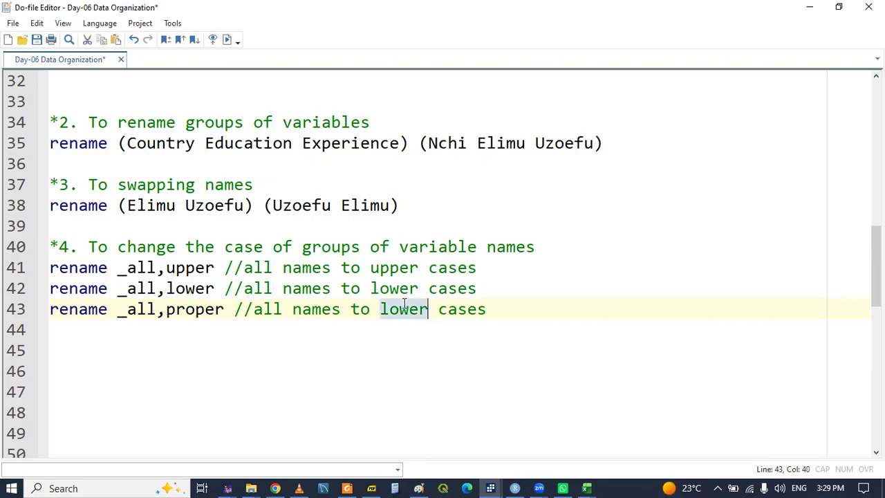
type("proper")
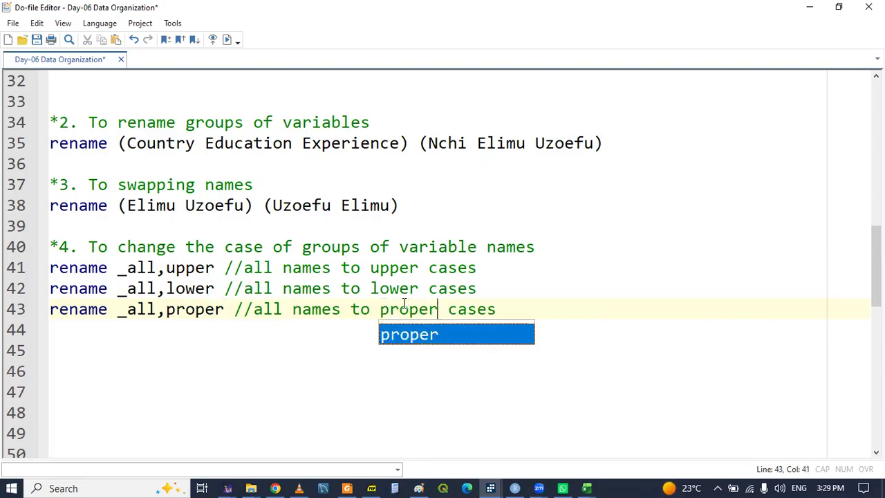
Run the rename _all,proper command on line 43 and check the variable names across the columns of the demo2 data browser
double_click(176, 309)
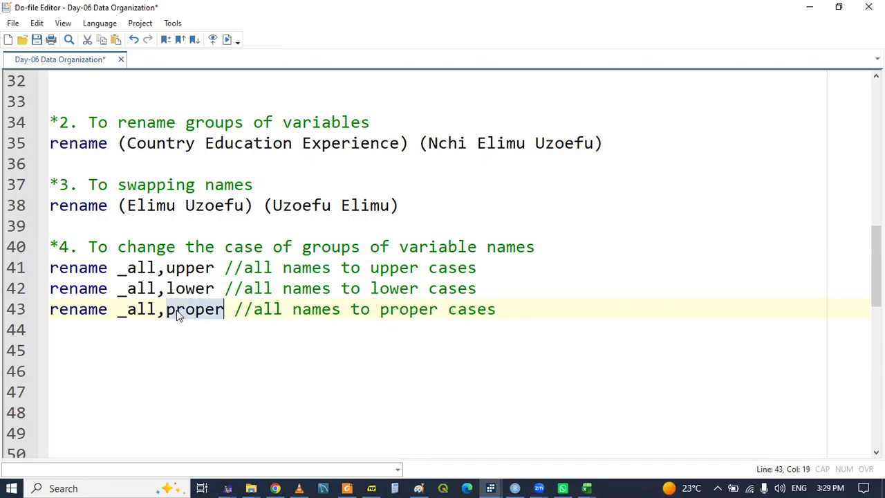
left_click(176, 310)
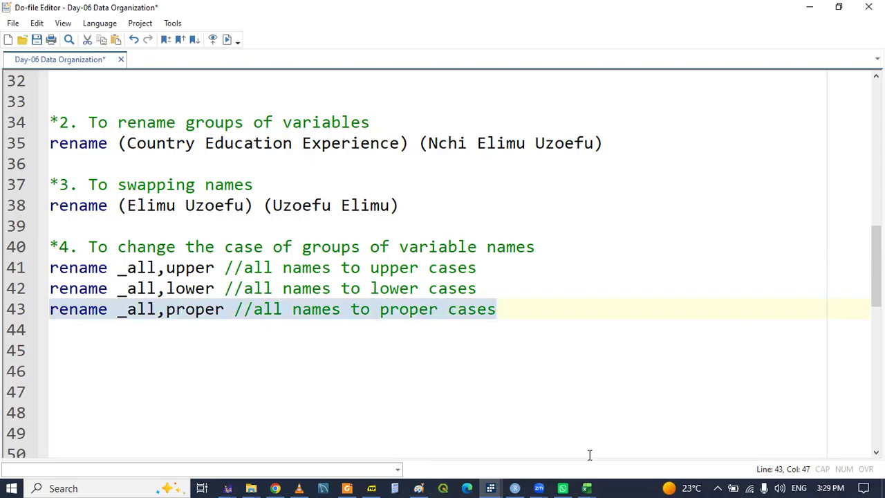
mouse_move(490, 486)
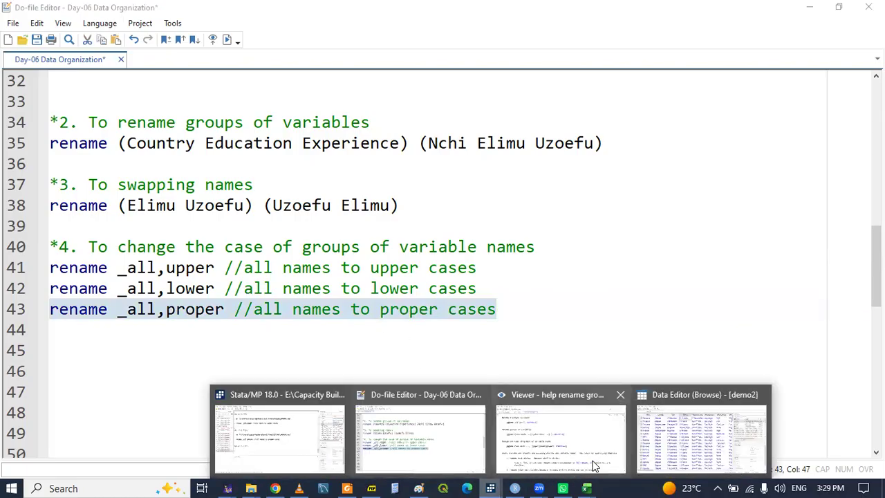
left_click(593, 464)
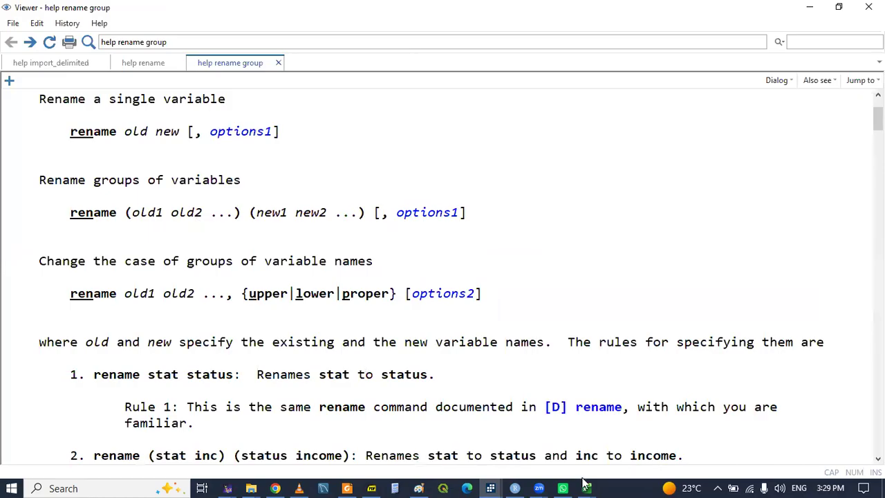
mouse_move(490, 486)
left_click(685, 435)
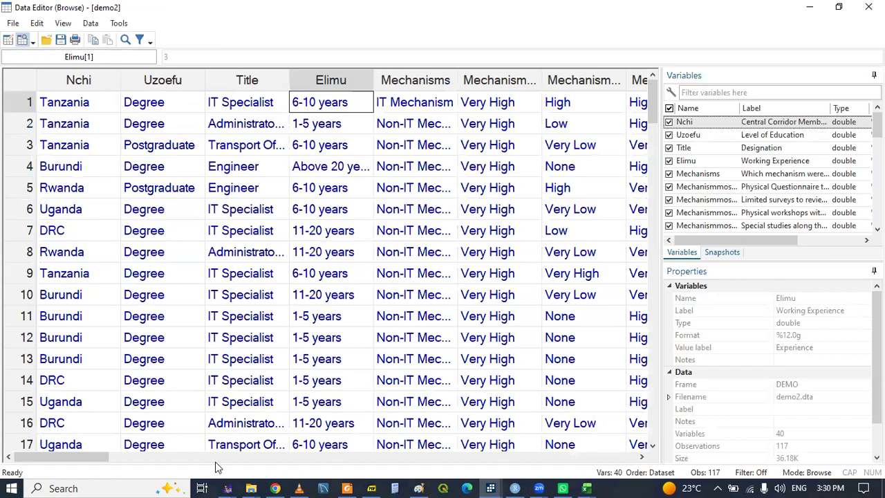
left_click_drag(92, 454, 296, 473)
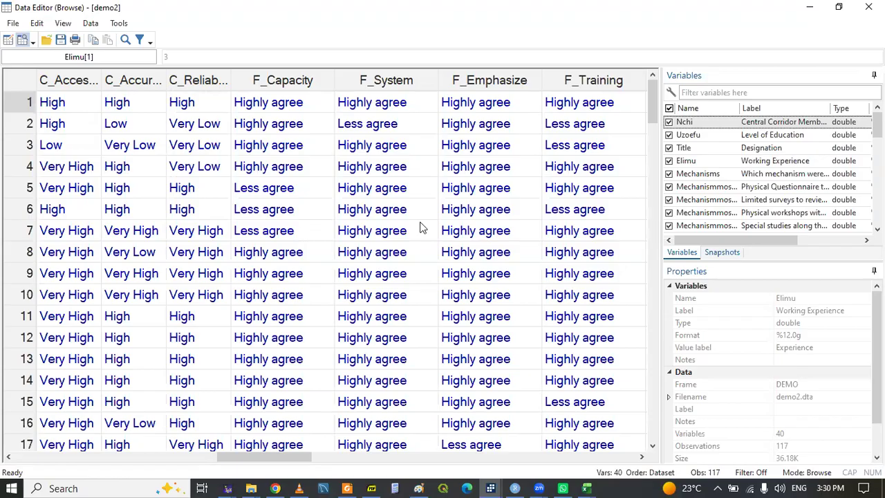
left_click_drag(236, 453, 436, 470)
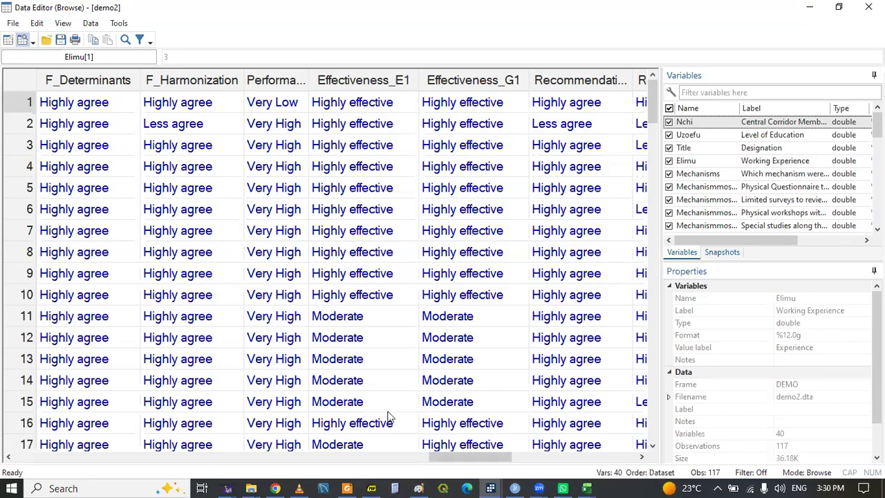
left_click_drag(434, 457, 403, 456)
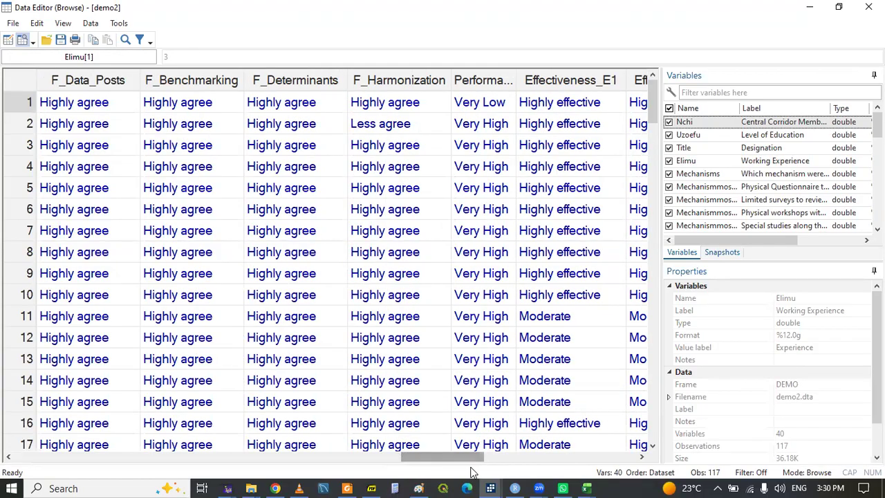
Copy technique 5 from the PDF slide on renaming variables and add it on line 45 as *5. To removes prefix or suffix to names
left_click(372, 488)
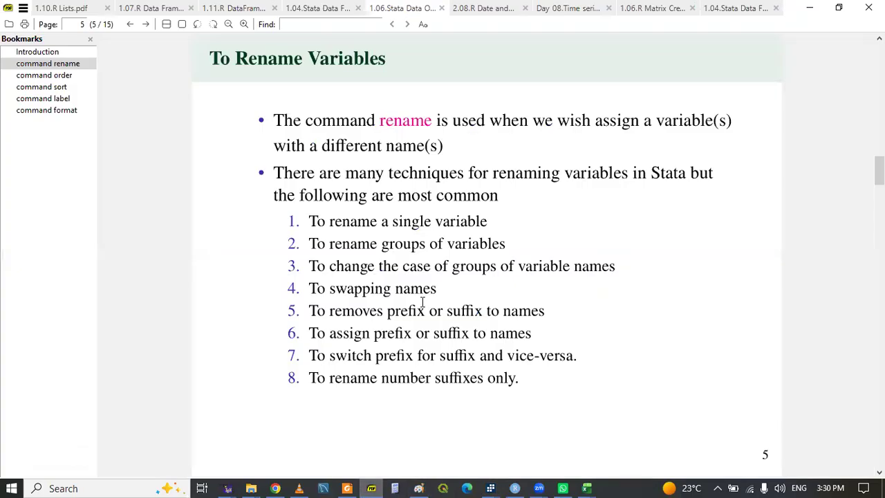
left_click_drag(313, 310, 550, 311)
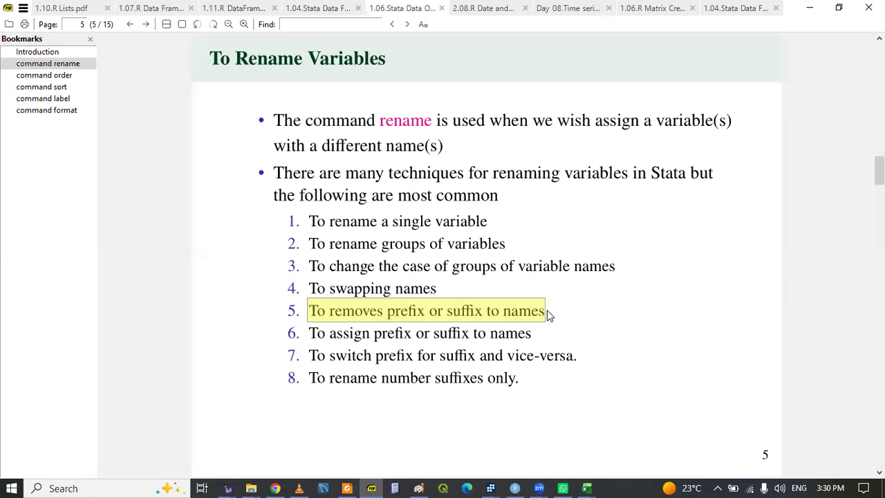
left_click(372, 487)
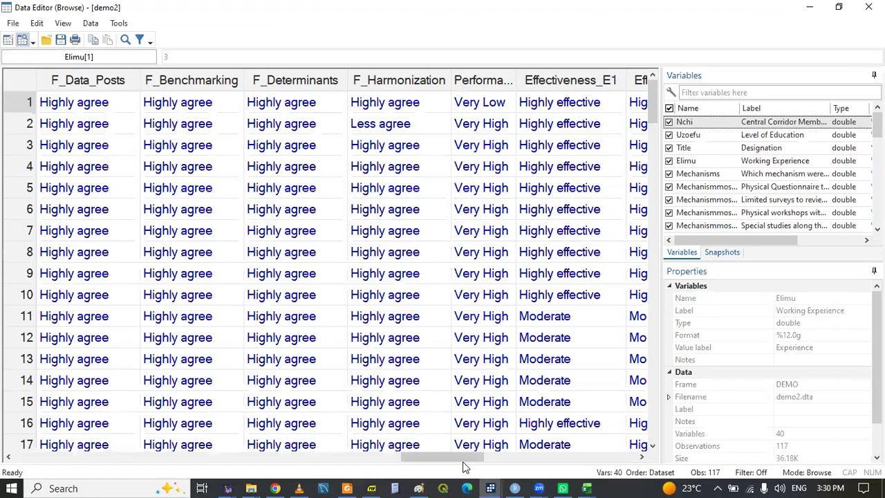
mouse_move(490, 484)
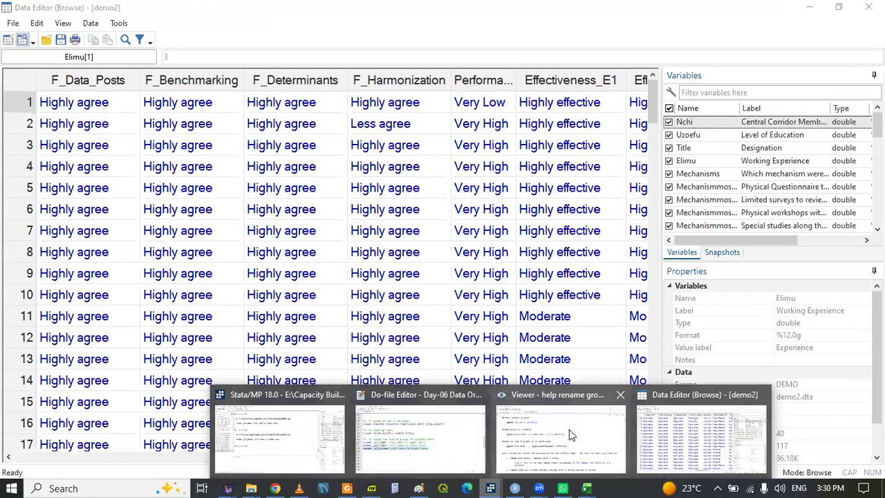
left_click(466, 438)
left_click(225, 371)
key("Down")
key("Down")
key("Down")
key("Down")
key("Up")
key("Up")
key("Up")
key("Up")
key("Up")
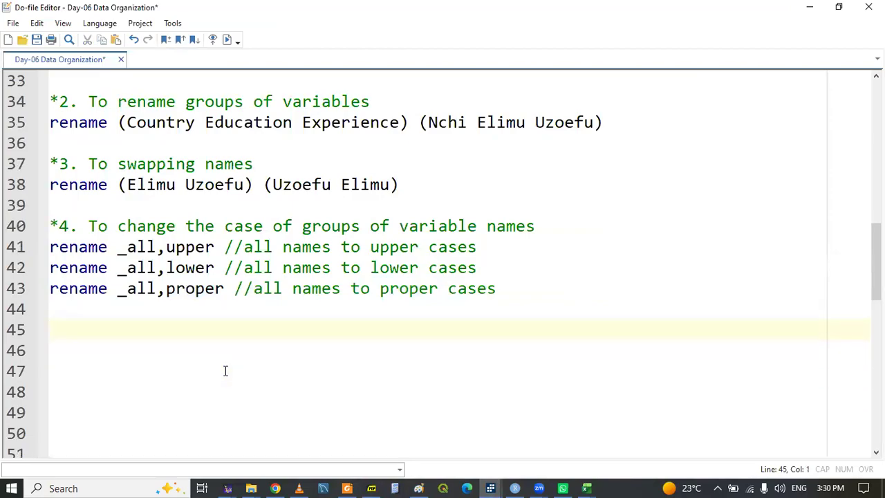
type("*5. To removes prefix or suffix to names")
Write the comment * to prefix from variable names on line 47 of the do-file
left_click(55, 377)
type("* ")
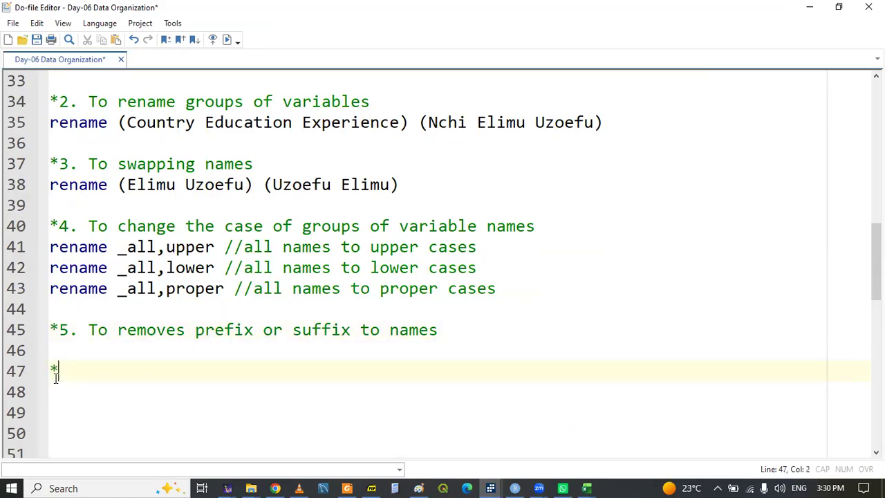
type("to prefi")
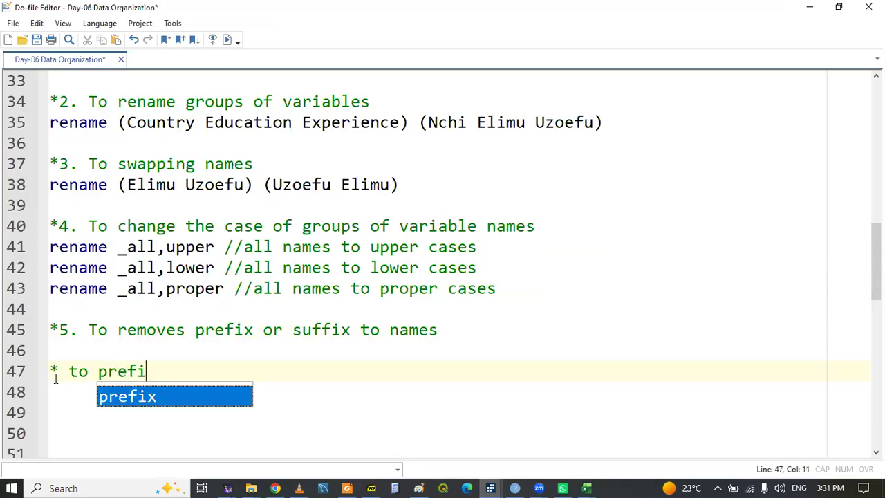
type("x to")
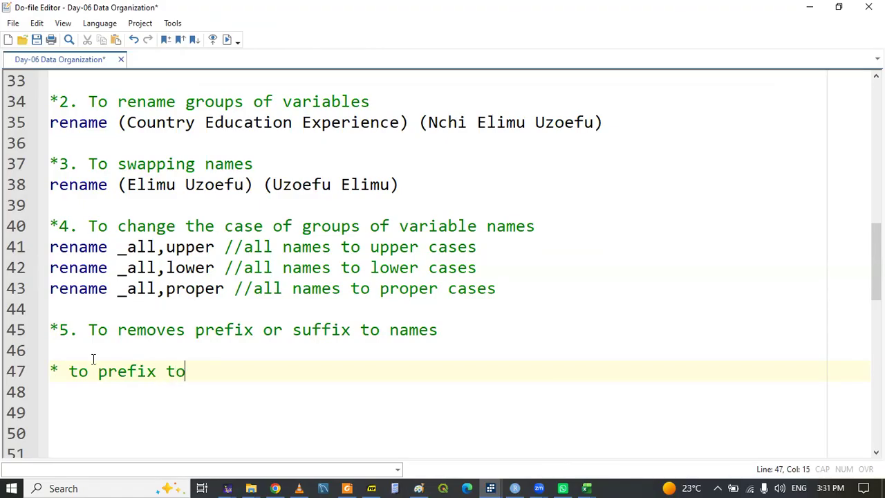
double_click(173, 371)
type("from varia")
key("Return")
type("name")
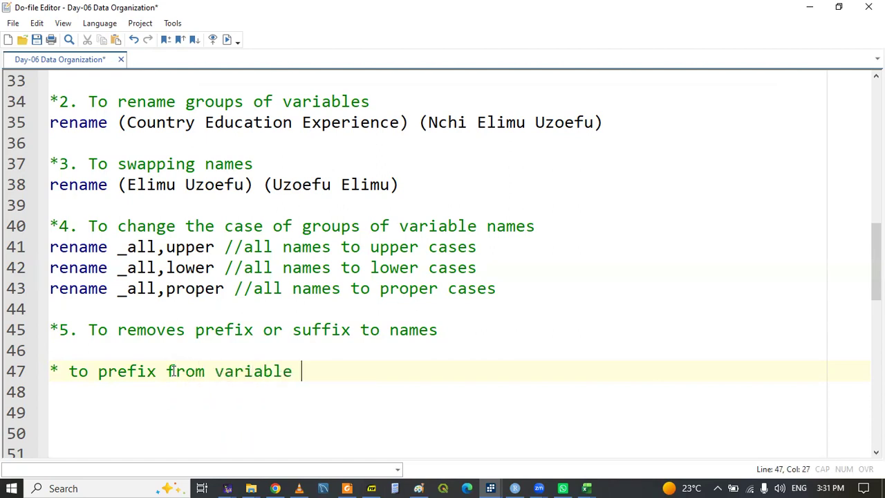
type("s")
Add blank lines below the line 47 comment, return to line 48 and save the do-file
key("Return")
key("Return")
key("Return")
key("Return")
key("Return")
key("Return")
key("Return")
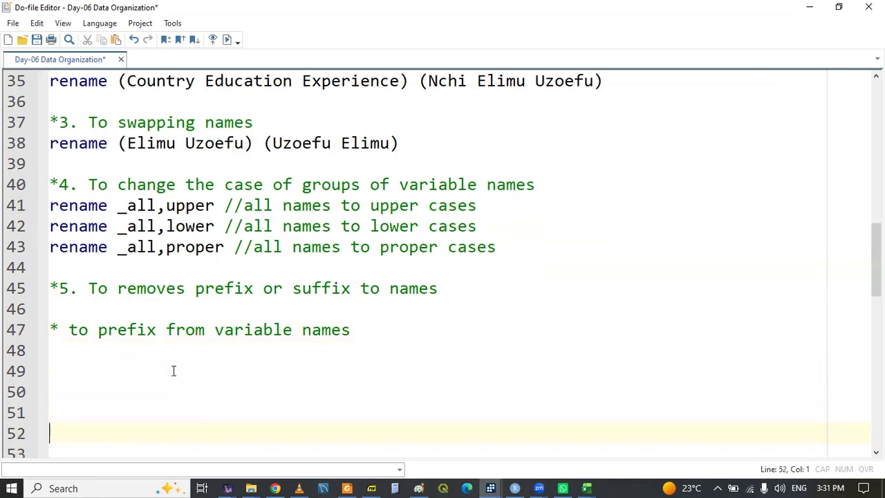
key("Up")
key("Up")
key("Up")
key("Up")
key("Up")
key("Up")
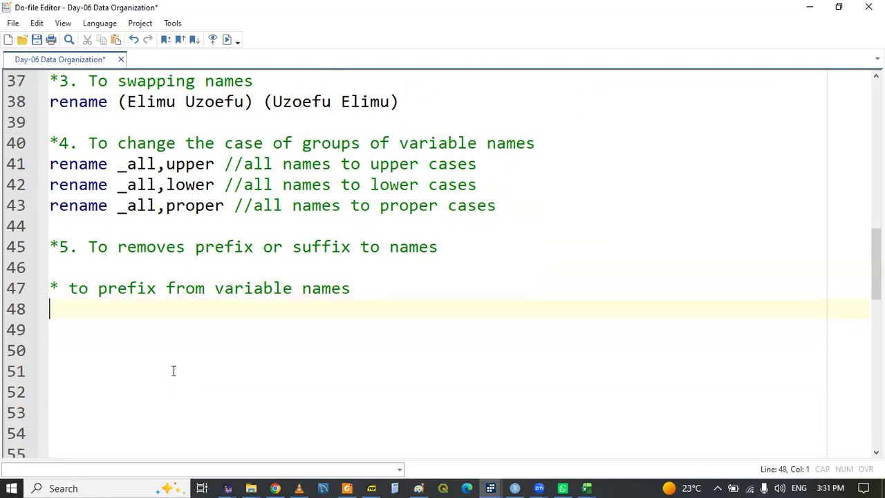
key("ctrl+s")
Examine the variable names starting with the F_ prefix in the demo2 data browser, from F_Capacity to F_Harmonization
left_click(491, 484)
left_click(692, 433)
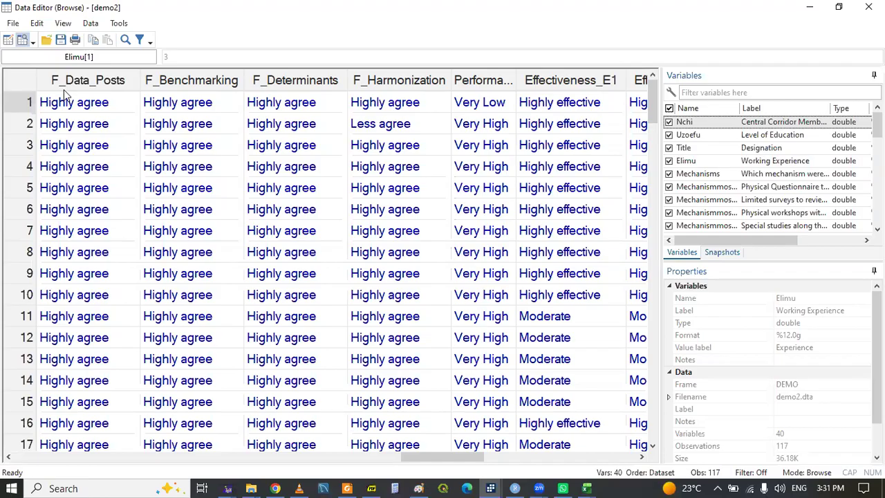
left_click(392, 102)
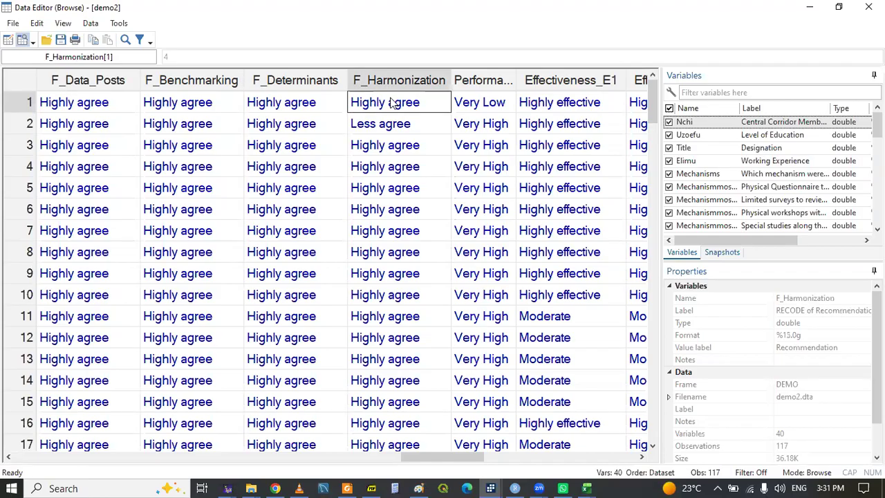
key("Left")
key("Left")
key("Left")
key("Left")
key("Left")
key("Left")
key("Left")
key("Left")
key("Left")
key("Left")
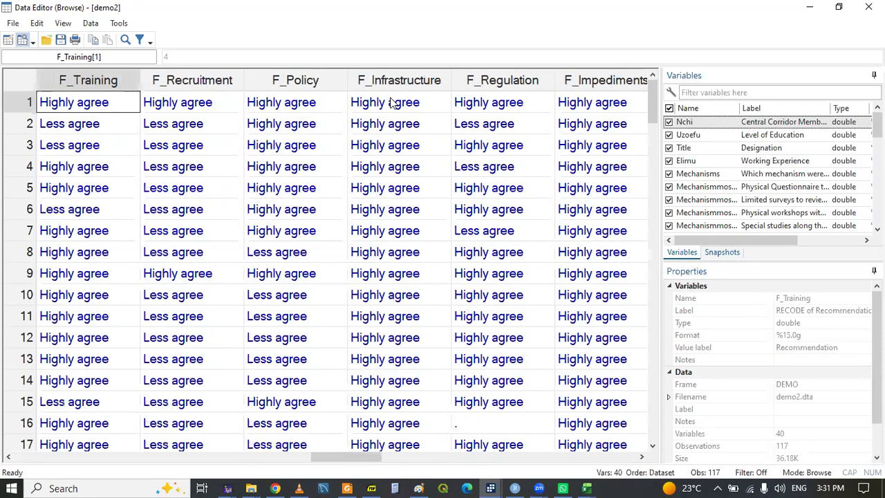
key("Left")
key("Left")
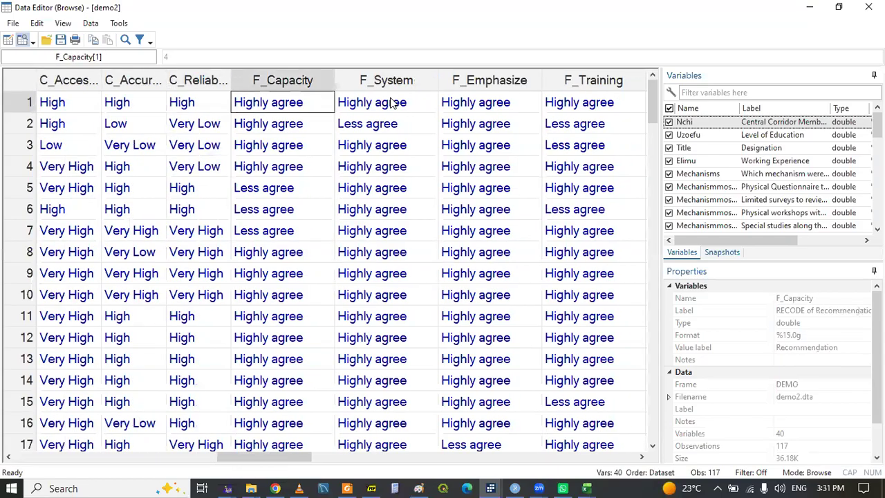
key("Right")
key("Right")
key("Left")
key("Left")
key("Right")
key("Right")
key("Right")
key("Right")
key("Right")
key("Right")
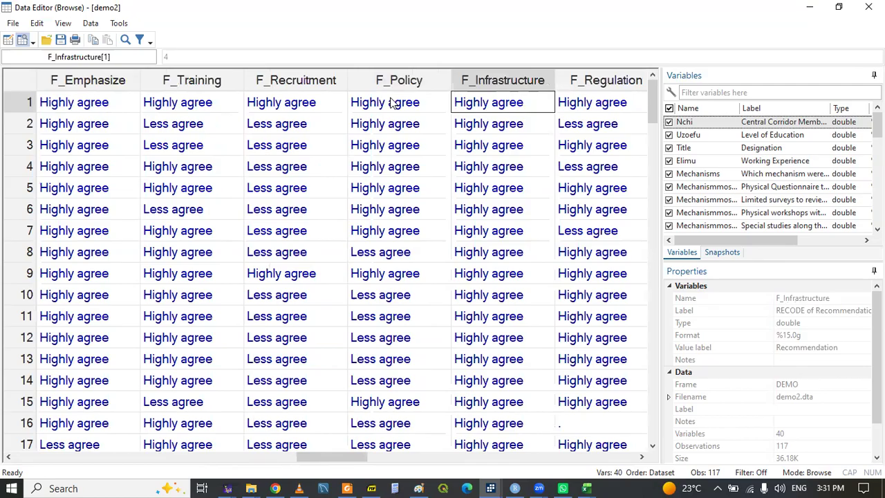
key("Right")
key("Right")
key("Right")
key("Right")
key("Right")
key("Right")
key("Right")
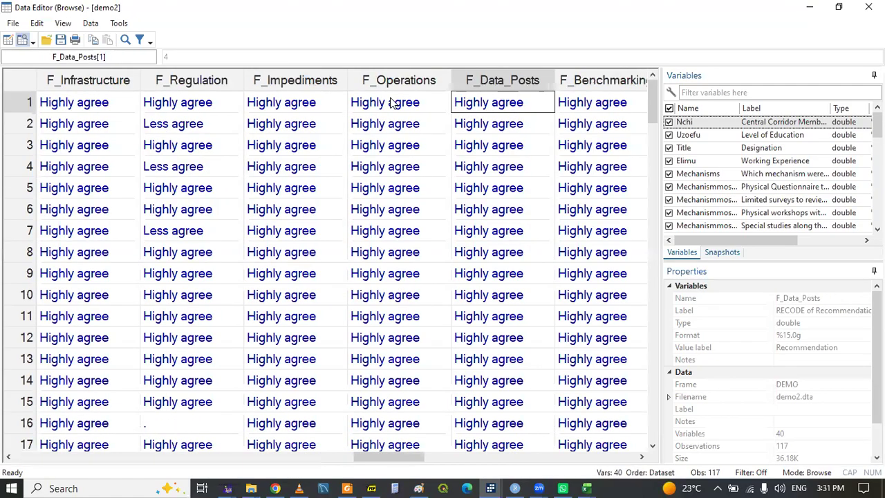
key("Right")
key("Right")
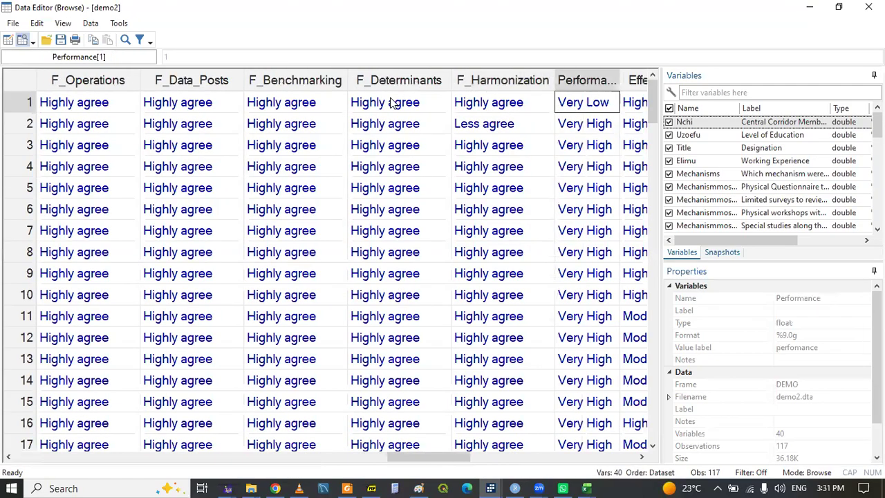
key("Left")
key("Left")
key("Left")
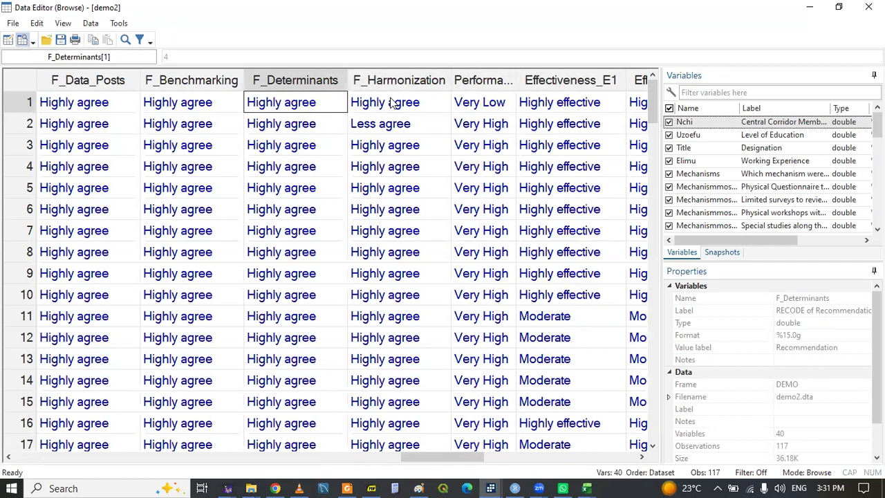
key("Right")
key("Right")
key("Left")
key("Left")
key("Right")
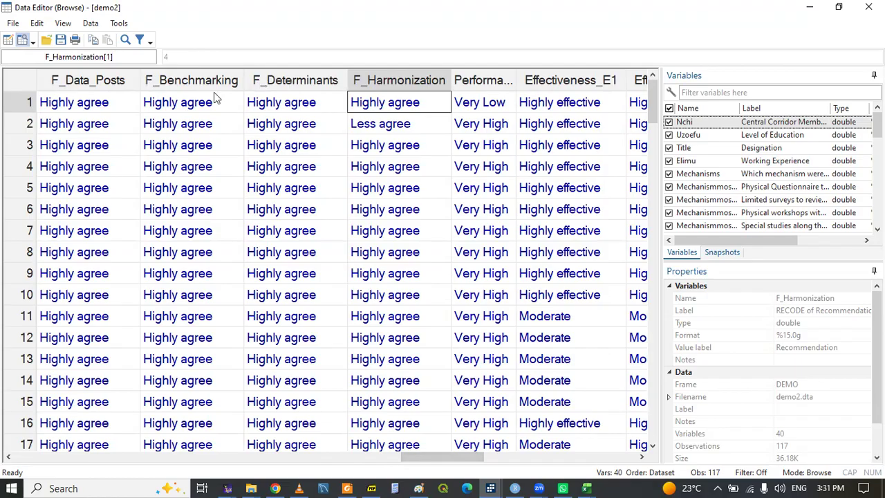
Write the command rename F_* * on line 48 of the do-file
left_click(489, 482)
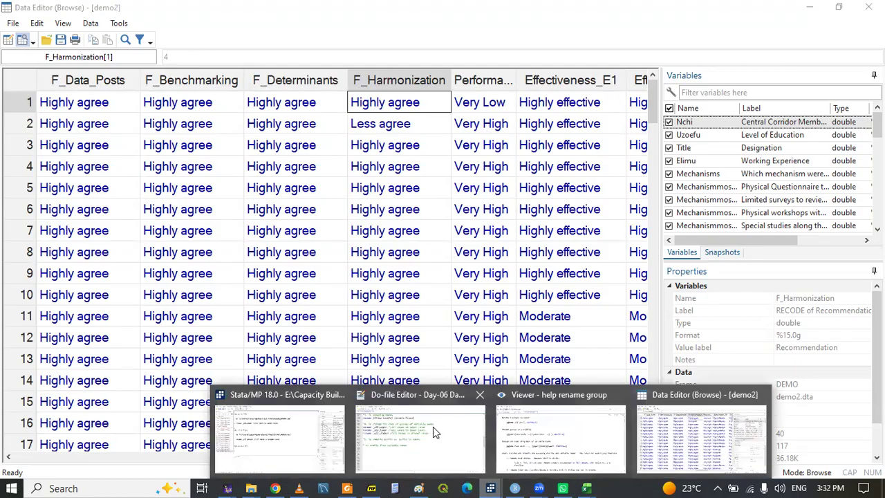
left_click(433, 427)
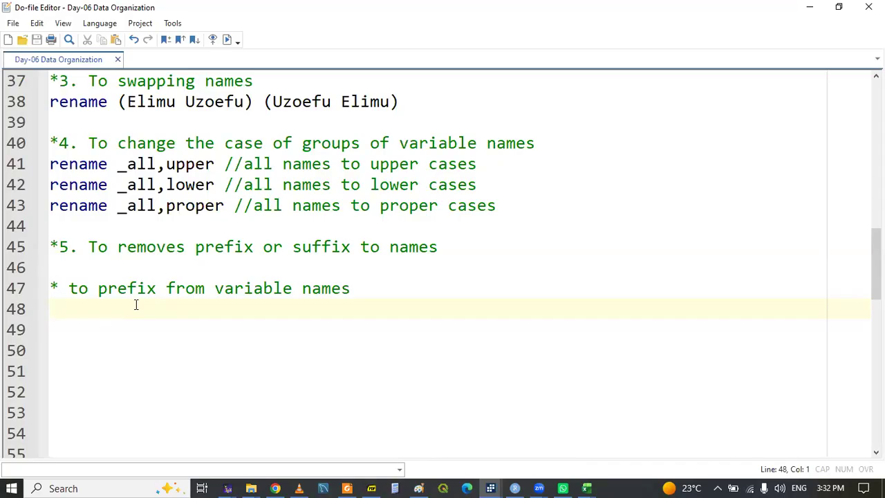
type("rename")
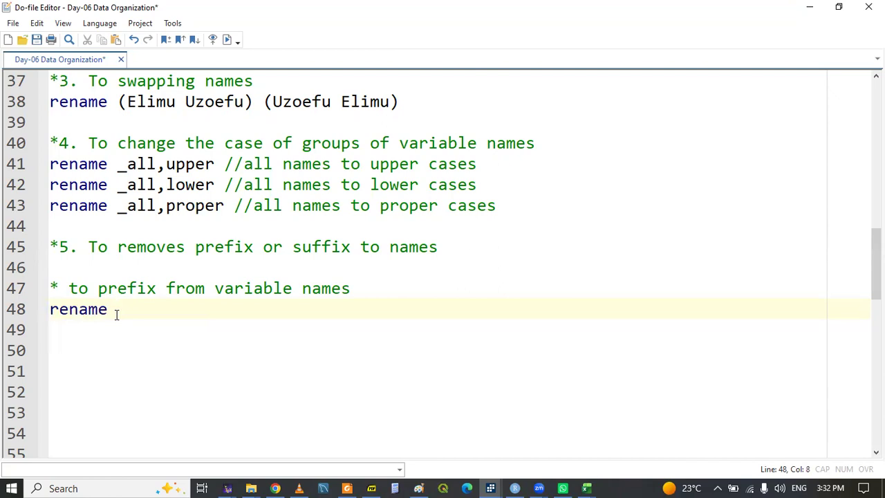
type(" R")
key("BackSpace")
type("F_*")
left_click_drag(146, 309, 136, 314)
left_click(150, 305)
type("*")
Run the rename F_* * command on line 48 and switch to the demo2 data browser
left_click(67, 311)
double_click(67, 311)
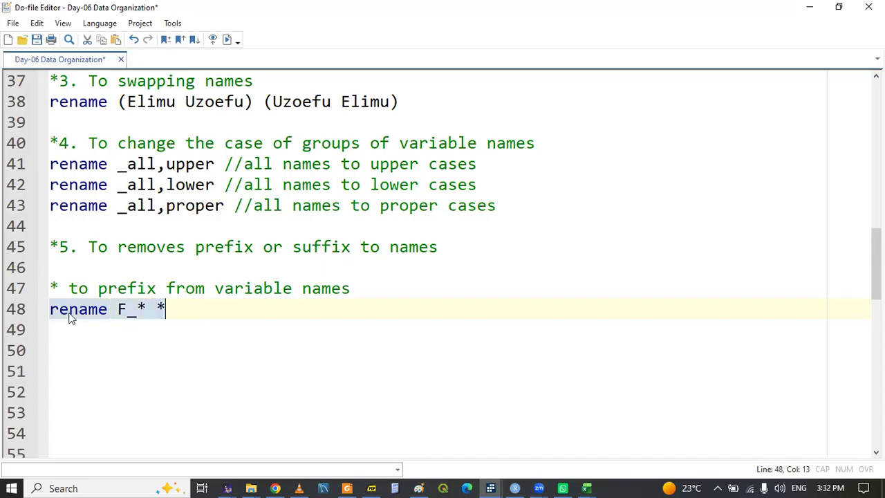
left_click(199, 313)
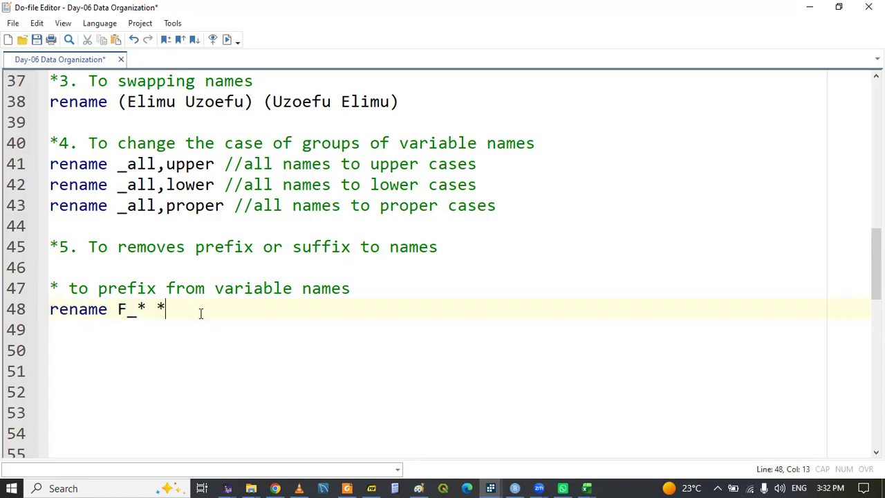
left_click(490, 487)
left_click(702, 445)
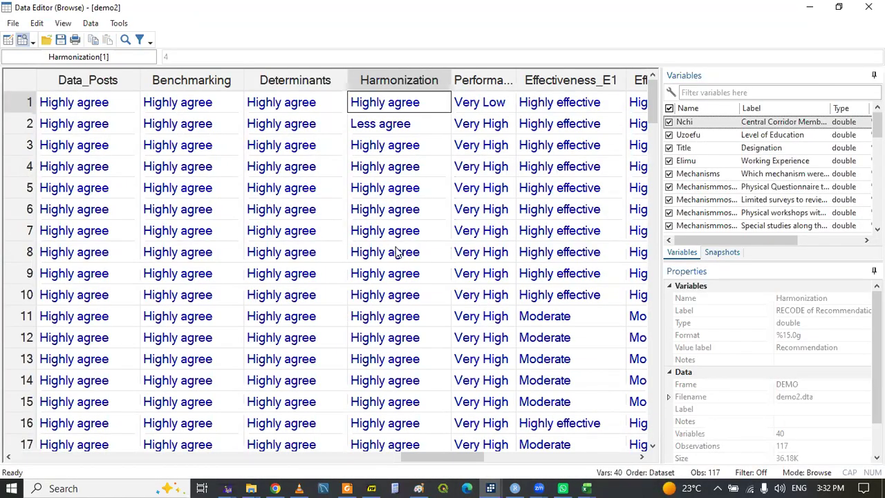
Check the names of the formerly F_-prefixed variables from Capacity to Harmonization in the data browser
left_click(307, 110)
key("Left")
key("Left")
key("Left")
key("Left")
key("Left")
key("Left")
key("Left")
key("Left")
key("Left")
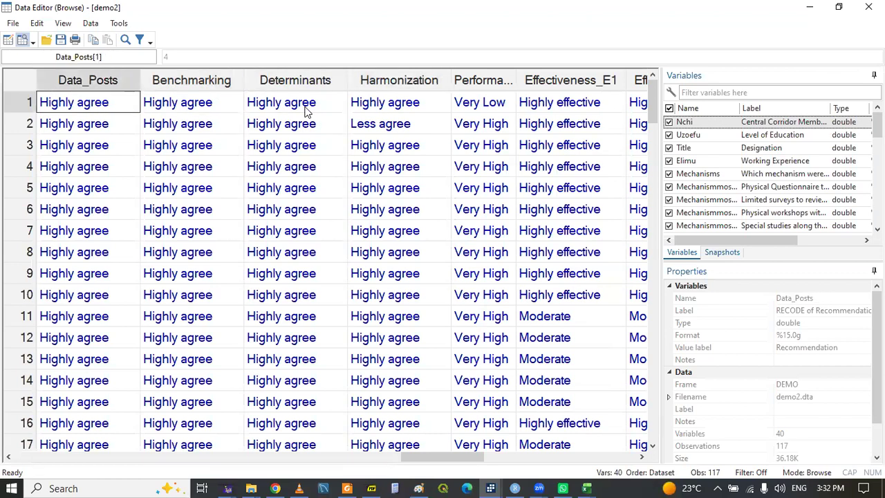
key("Left")
key("Left")
key("Left")
key("Left")
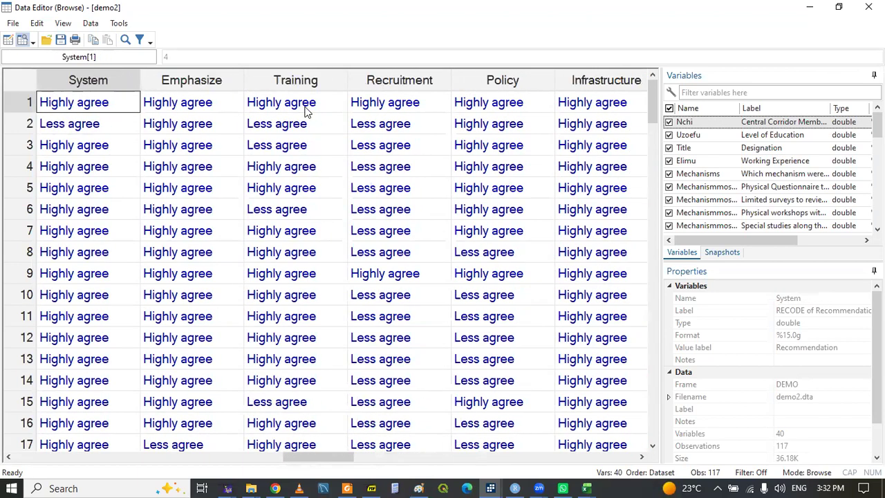
left_click(305, 108)
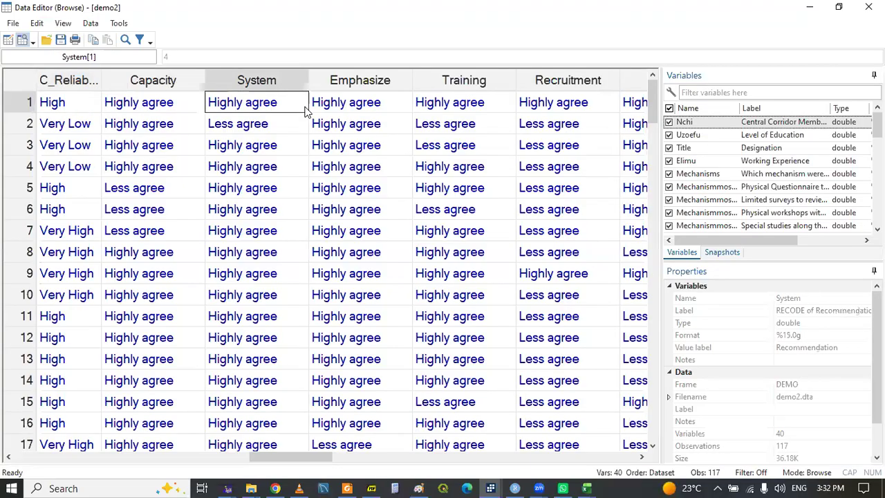
key("Left")
key("Right")
key("Left")
key("Right")
key("Right")
key("Right")
key("Right")
key("Right")
key("Right")
key("Right")
key("Right")
key("Right")
key("Right")
key("Right")
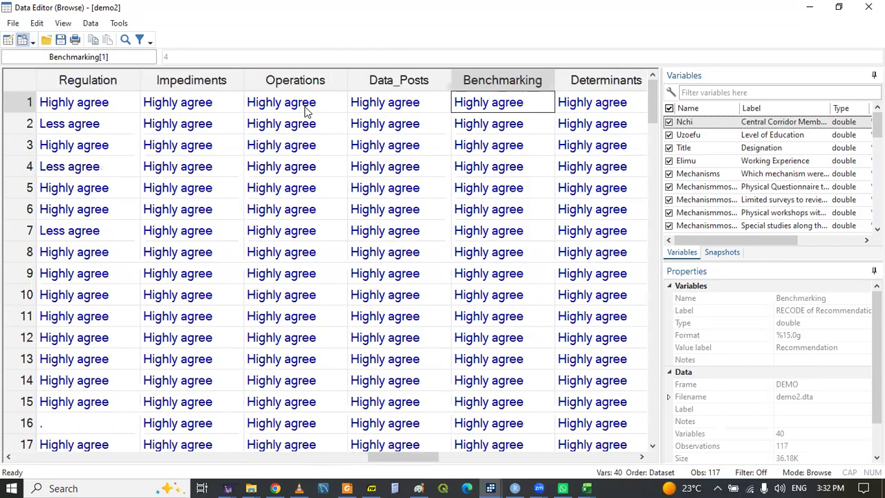
key("Right")
key("Right")
key("Right")
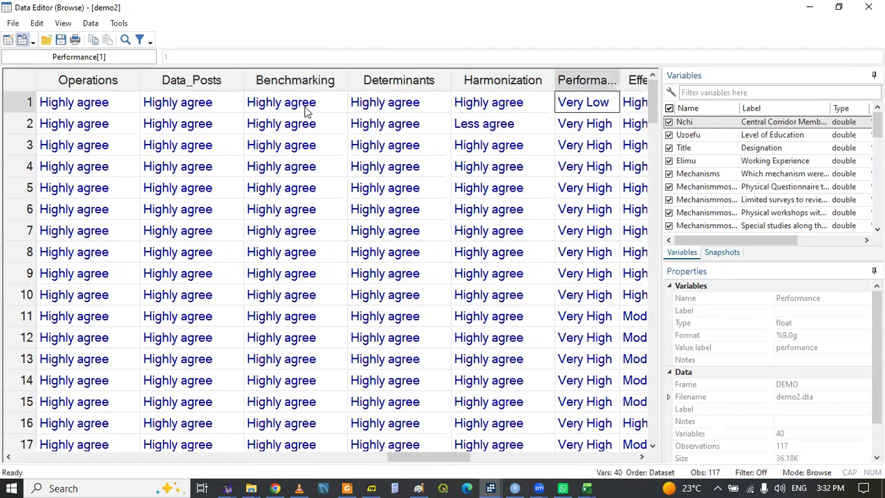
Look through the remaining columns after Performance, and go back across the dataset to the first variable, Nchi
key("Right")
key("Left")
key("Right")
key("Right")
key("Right")
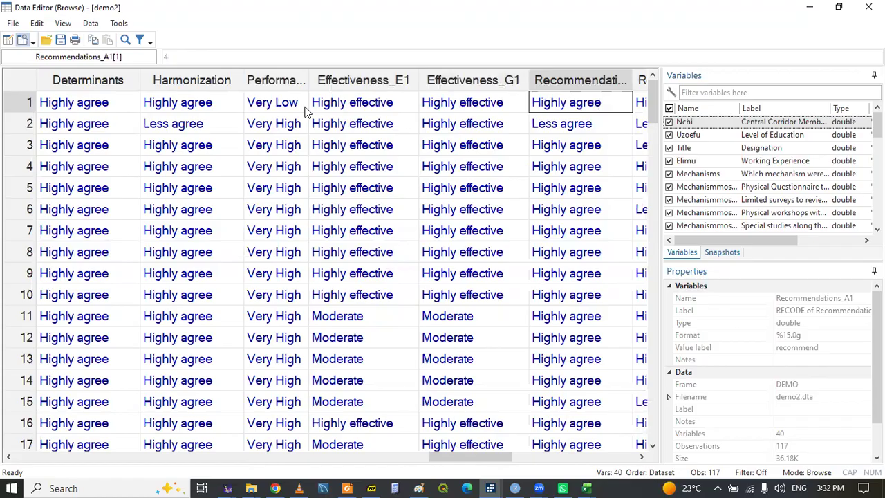
key("Right")
key("Right")
key("Right")
key("Right")
key("Right")
key("Right")
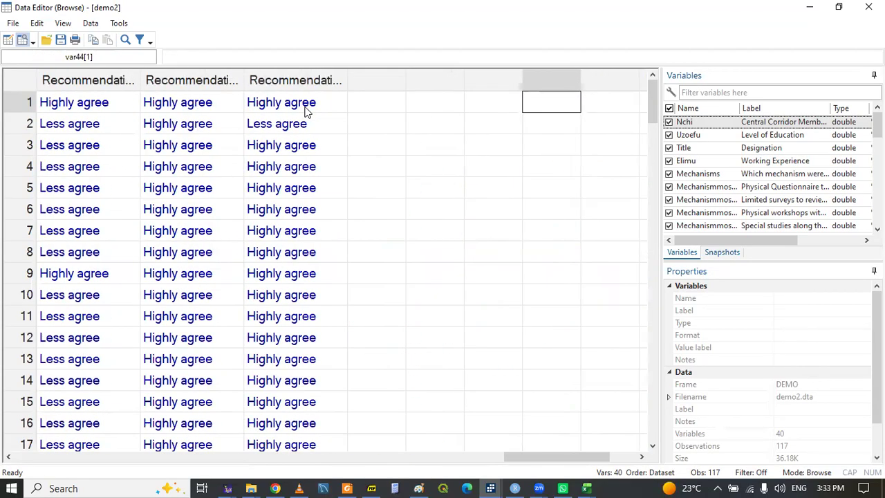
key("Left")
key("Left")
key("Left")
key("Left")
key("Left")
key("Left")
key("Left")
key("Left")
key("Left")
key("Left")
key("Left")
key("Left")
key("Left")
key("Left")
key("Left")
key("Left")
key("Left")
key("Left")
key("Left")
key("Left")
key("Left")
key("Left")
key("Left")
key("Left")
key("Left")
key("Left")
key("Left")
key("Left")
key("Left")
key("Left")
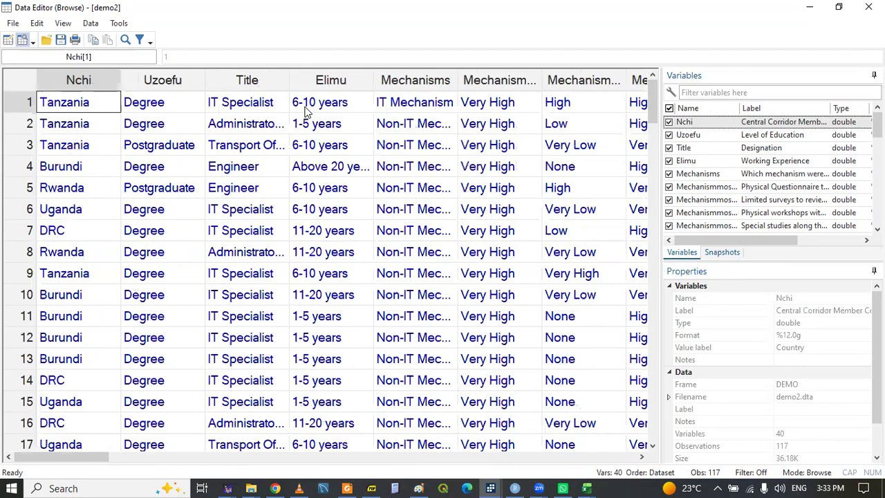
Look through the demo2 columns from Nchi to the C_-prefixed variables, as far as C_Reliability
key("Right")
key("Right")
key("Right")
key("Right")
key("Right")
key("Right")
key("Right")
key("Right")
key("Right")
key("Right")
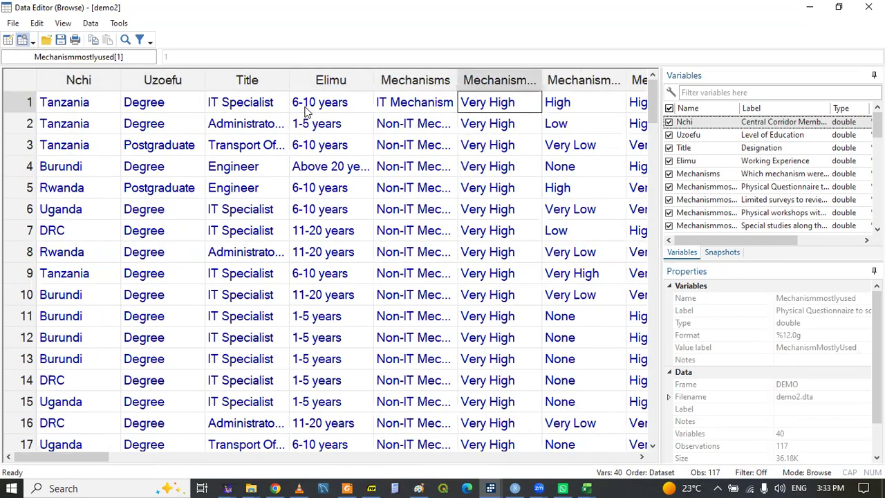
key("Right")
key("Right")
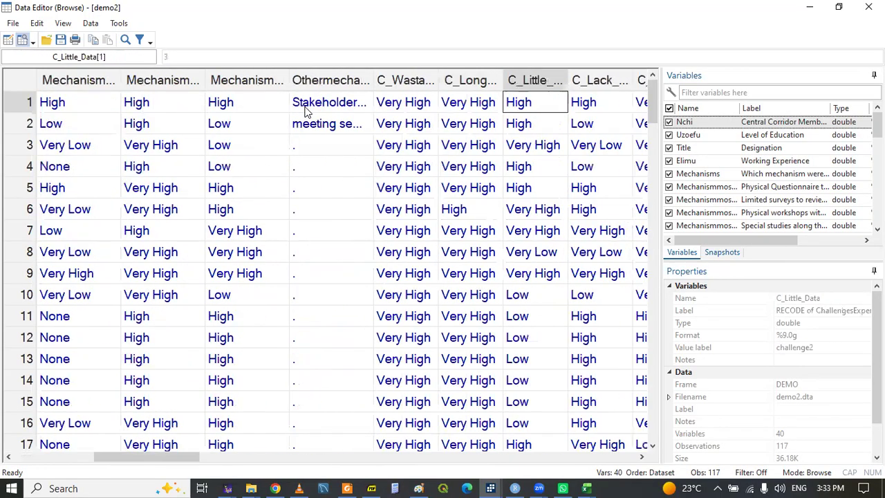
key("Right")
key("Right")
key("Right")
key("Right")
key("Right")
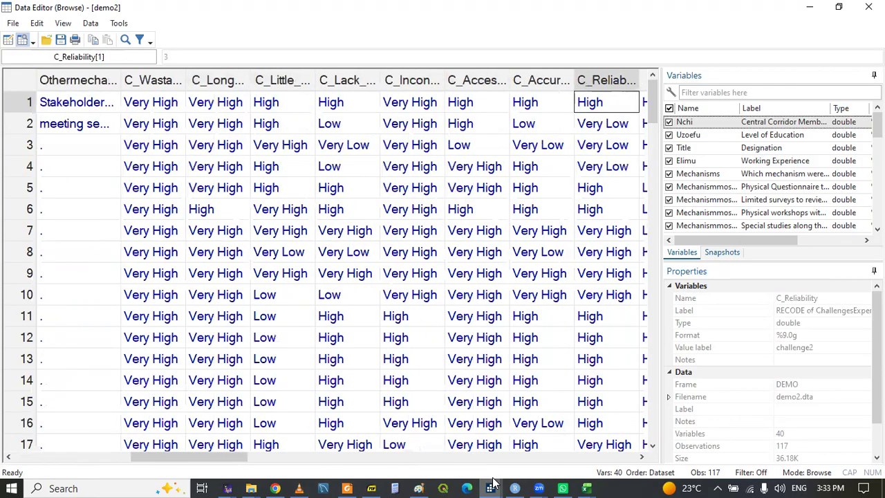
Return to the do-file and start line 49 with rename (F_*), reusing the F_* pattern from line 48
mouse_move(493, 482)
left_click(415, 450)
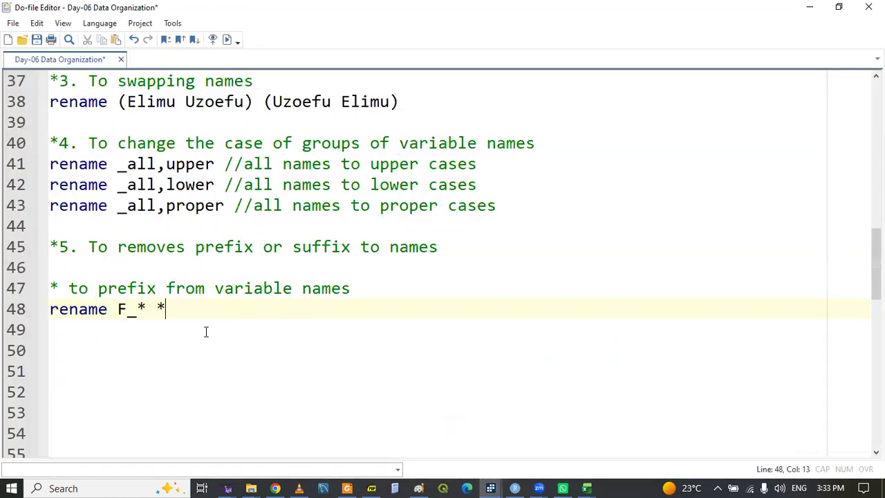
left_click(105, 331)
type("rename (")
left_click_drag(118, 311, 172, 311)
left_click_drag(119, 311, 148, 311)
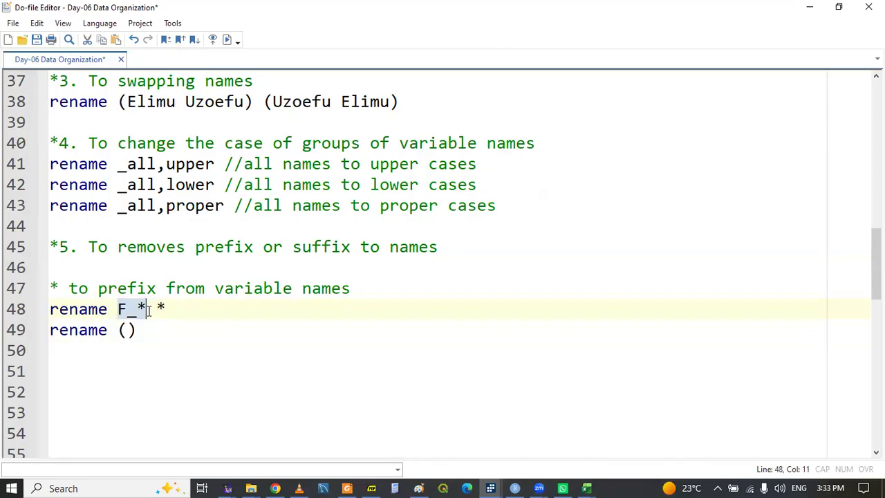
key("BackSpace")
key("ctrl+z")
left_click_drag(120, 311, 147, 313)
key("ctrl+c")
left_click(125, 332)
key("ctrl+v")
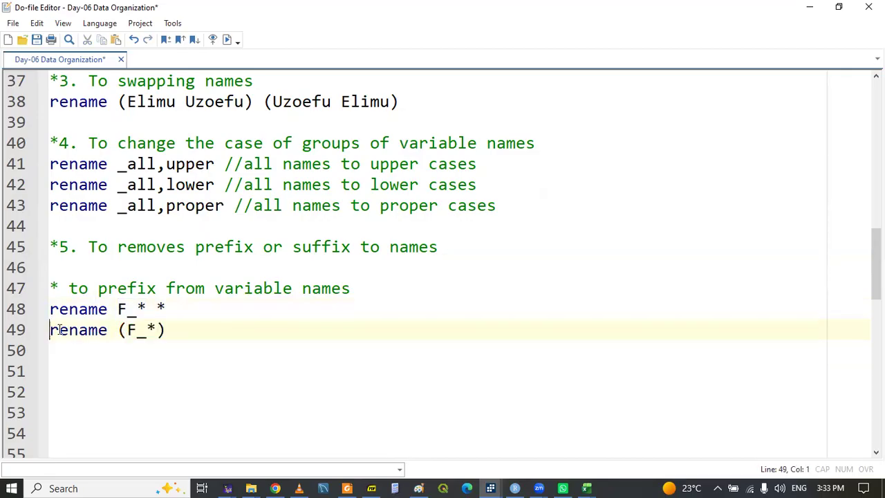
Complete the line 49 command as rename (F_* C_*) (* *) and save the do-file
left_click_drag(51, 330, 181, 319)
left_click(153, 330)
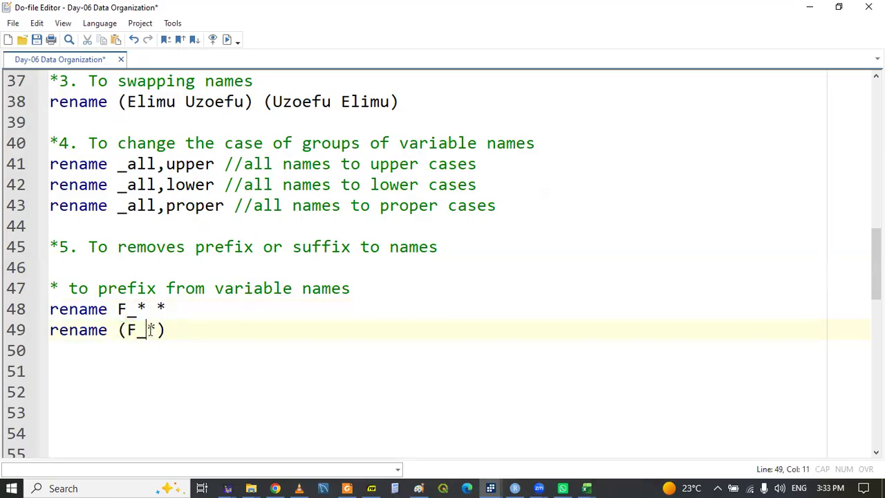
type("C_*")
key("Right")
type("(*")
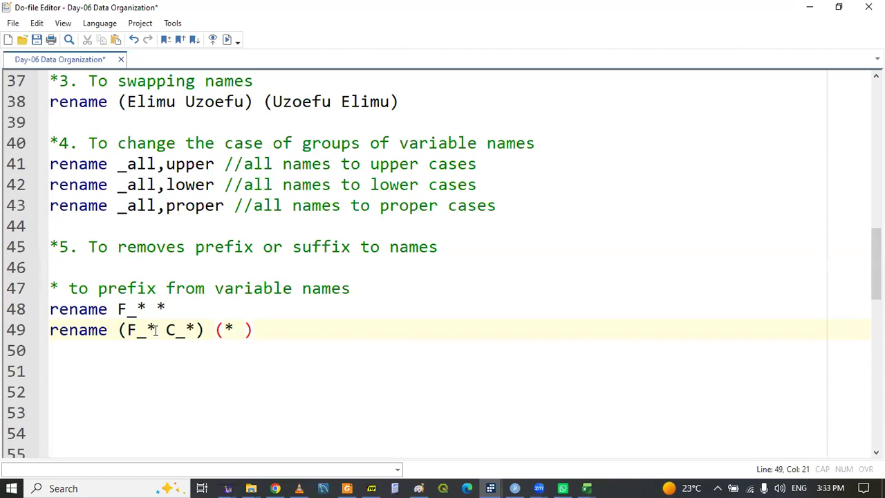
type(" *")
left_click(131, 365)
key("ctrl+s")
Append the comment // combine prefix with group to the line 49 command and save the do-file
left_click(284, 321)
type("// combine pre")
key("Return")
type("with group")
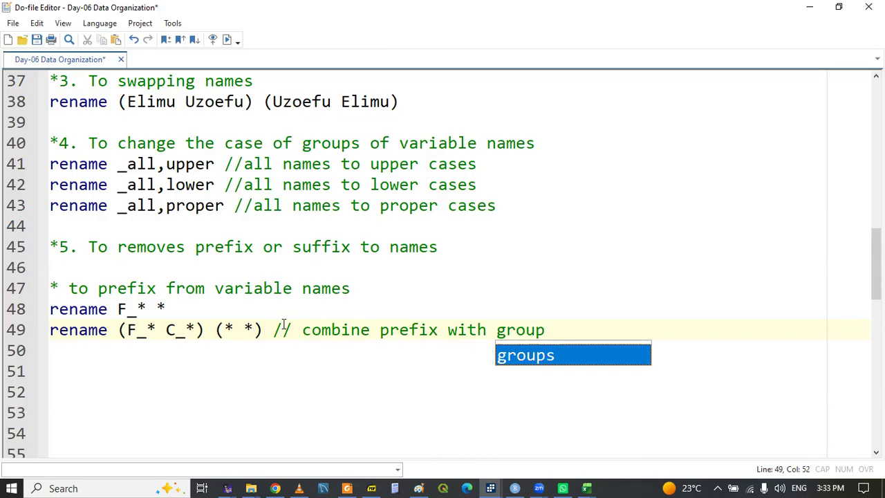
key("ctrl+s")
Try to run the rename (F_* C_*) (* *) command on line 49 and check its output in the Results window
left_click(137, 331)
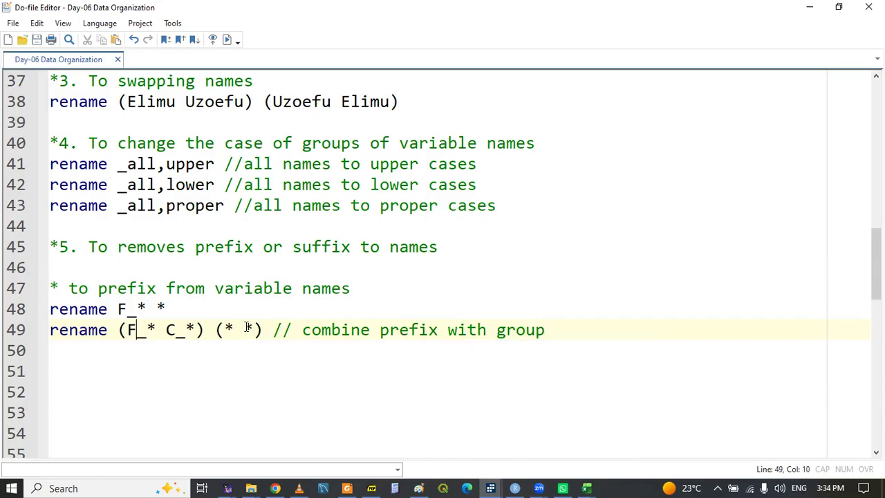
double_click(104, 330)
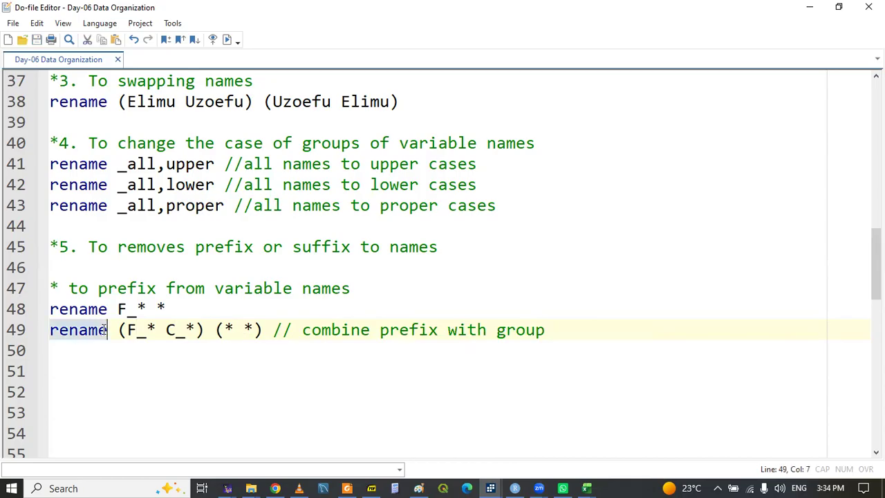
key("shift+End")
key("ctrl+d")
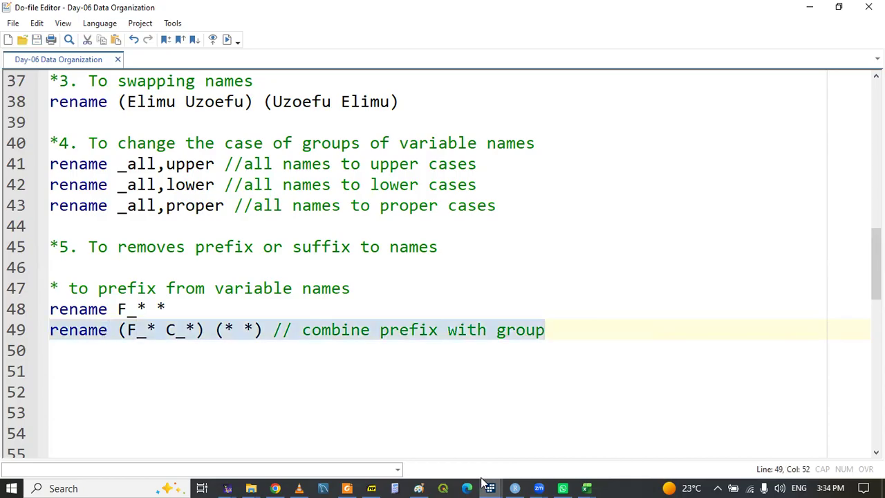
left_click(490, 488)
left_click(259, 411)
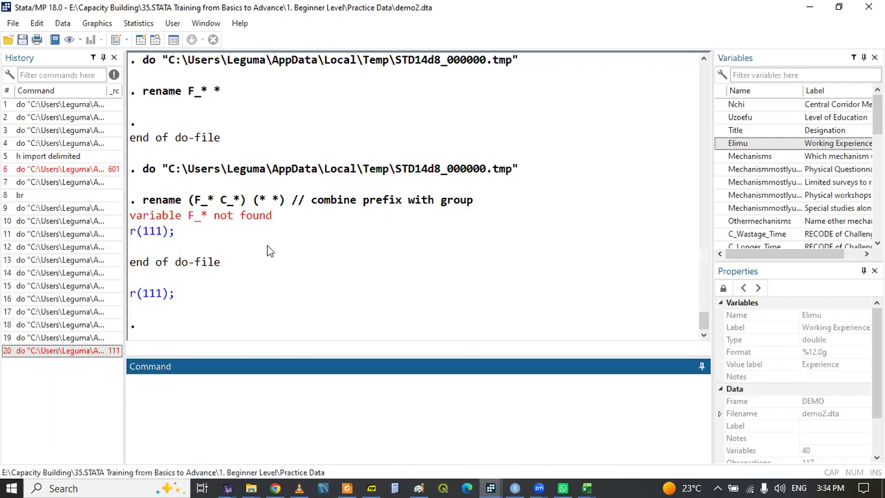
Reload the dataset by running line 16, frame DEMO: use demo2.dta,clear, and return to the prefix section of the do-file
left_click(490, 488)
left_click(423, 438)
left_click(820, 266)
left_click_drag(876, 262, 876, 247)
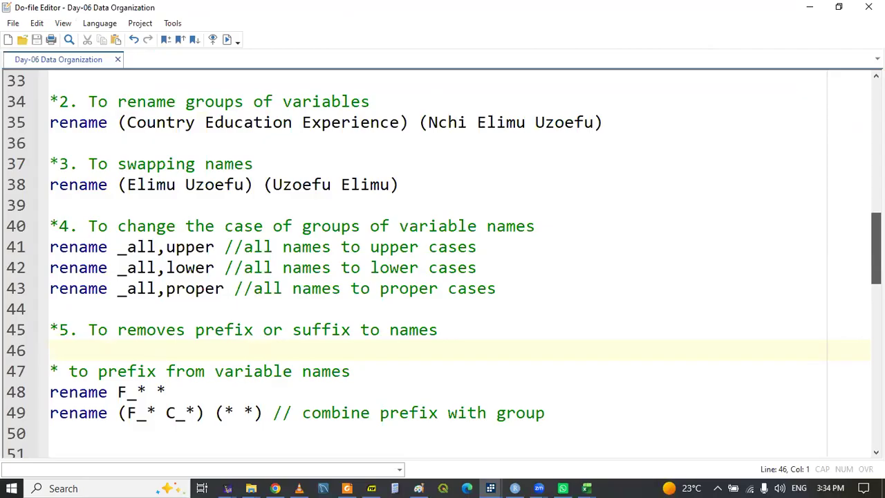
left_click_drag(876, 248, 876, 169)
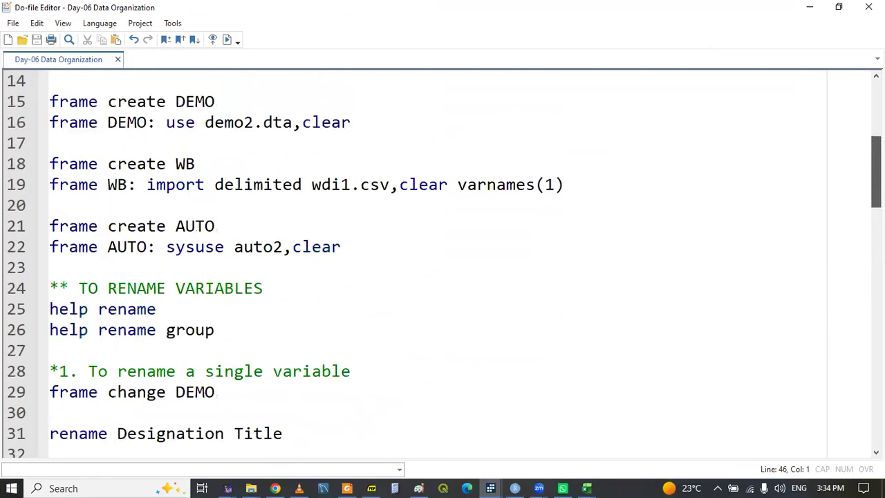
double_click(66, 122)
triple_click(66, 123)
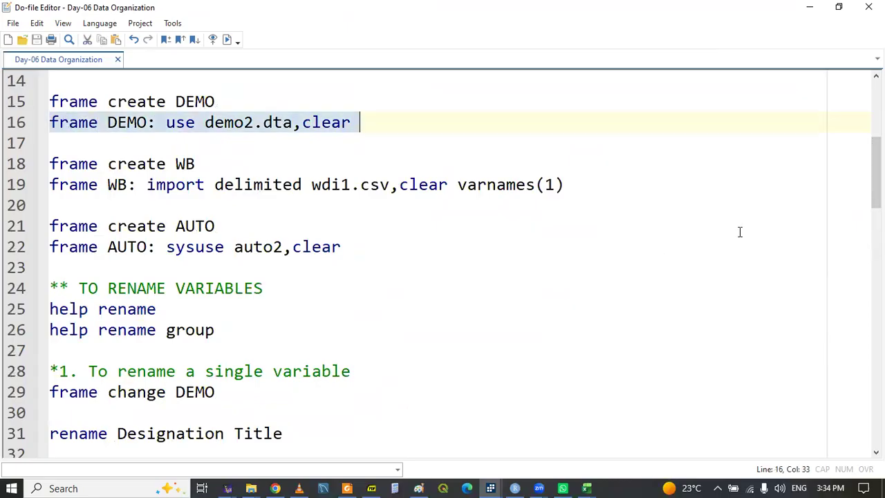
left_click(830, 198)
left_click_drag(876, 198, 876, 305)
Check the variable names of the reloaded demo2 dataset in the data browser, across to the F_-prefixed columns
left_click(492, 486)
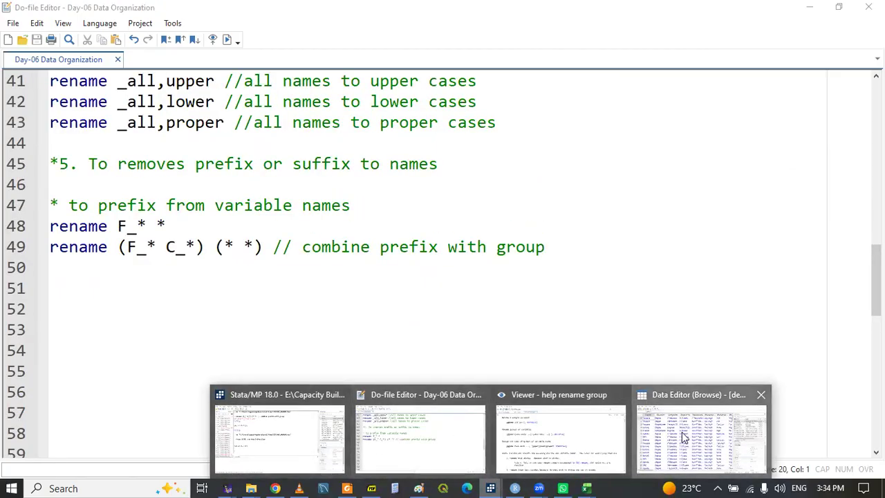
left_click(647, 446)
left_click(503, 120)
key("Right")
key("Right")
key("Right")
key("Right")
key("Right")
key("Right")
key("Right")
key("Right")
key("Right")
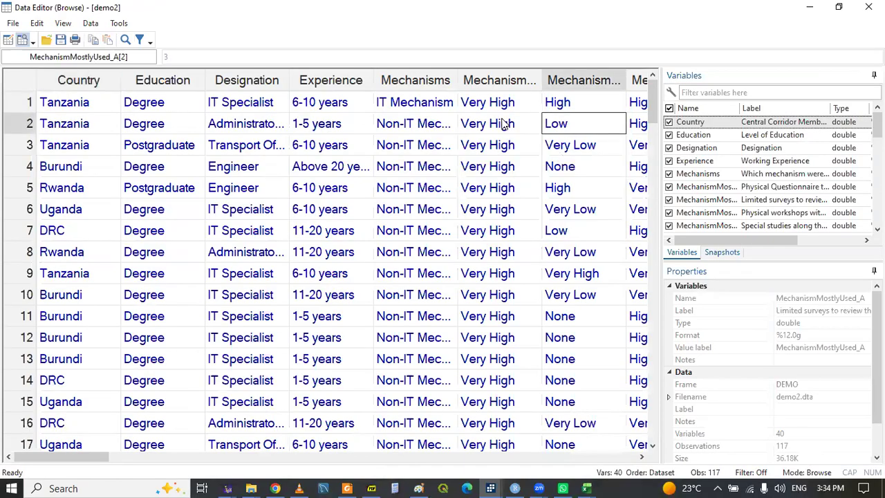
key("Right")
key("Right")
key("Right")
key("Right")
key("Right")
key("Right")
key("Right")
key("Right")
key("Right")
key("Right")
key("Right")
key("Right")
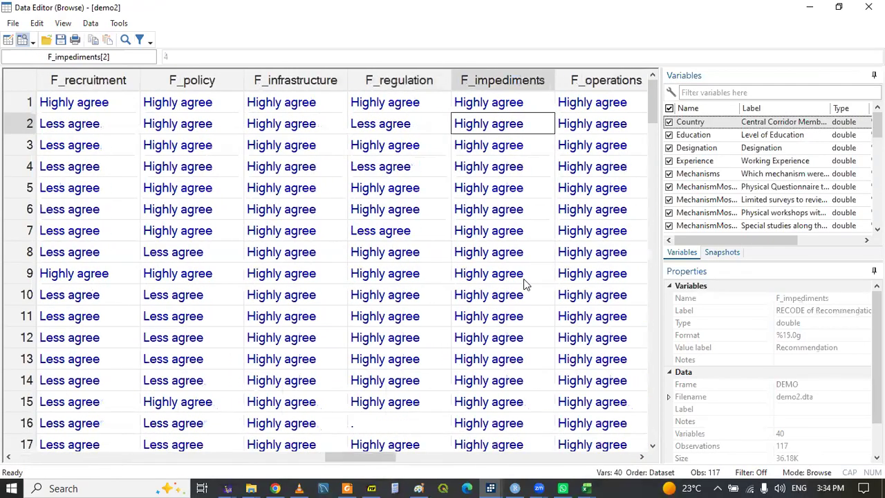
Run the rename (F_* C_*) (* *) command on line 49 of the do-file and check its output in the Results window
mouse_move(491, 488)
left_click(443, 445)
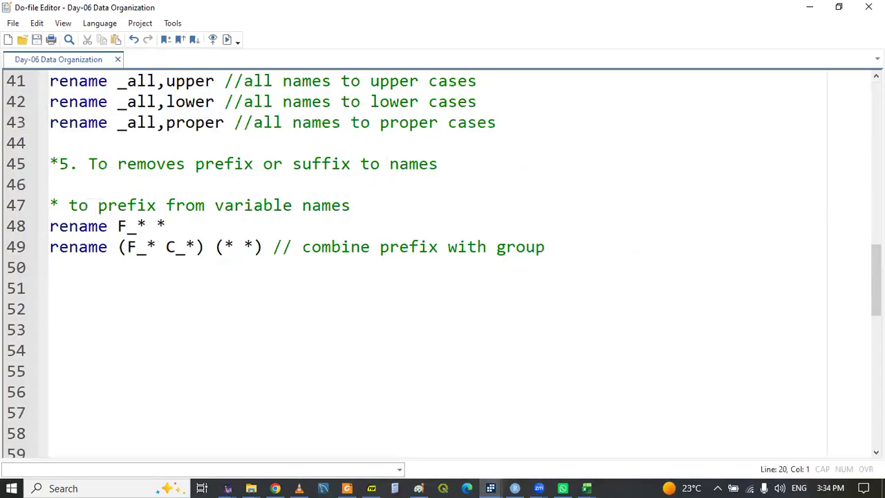
left_click_drag(876, 280, 876, 167)
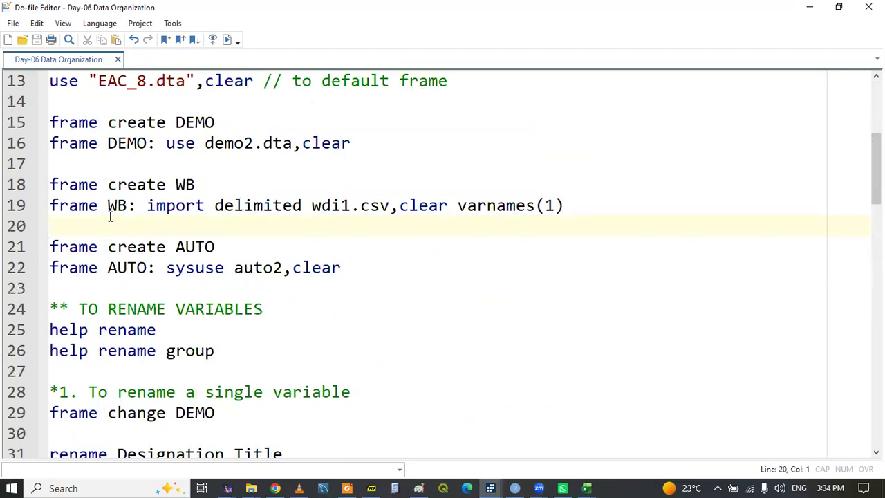
left_click_drag(876, 168, 876, 281)
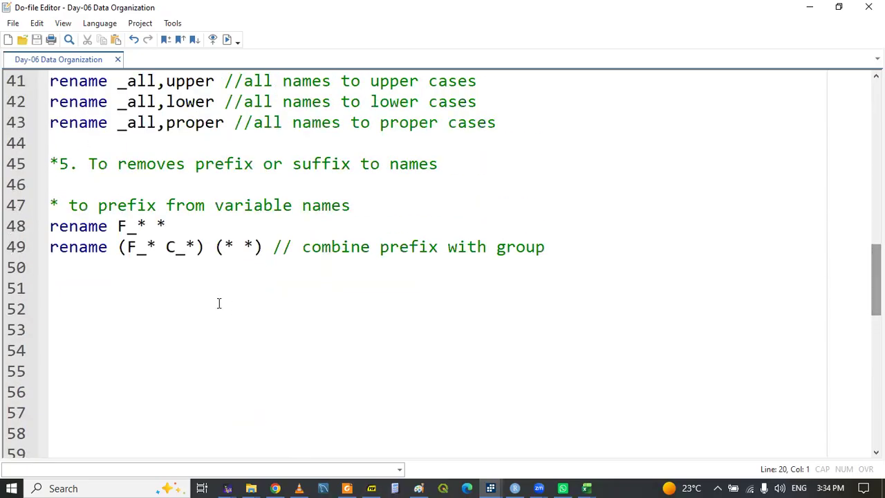
triple_click(101, 253)
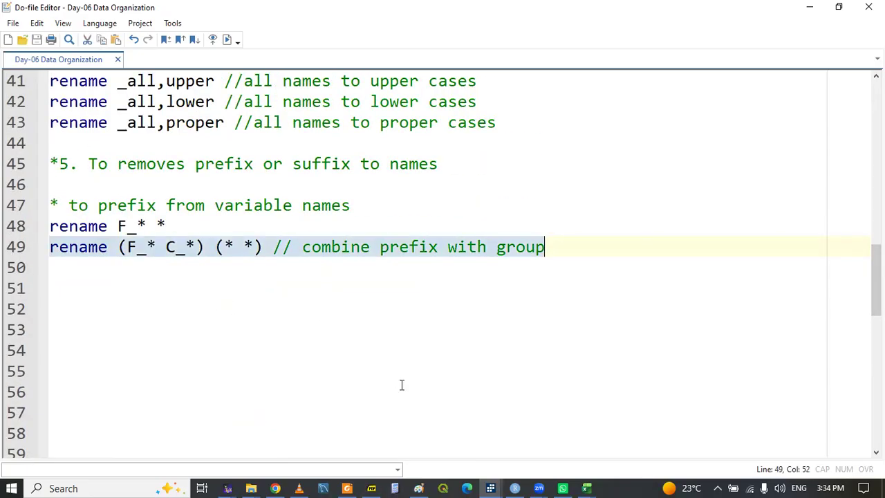
mouse_move(489, 485)
left_click(298, 450)
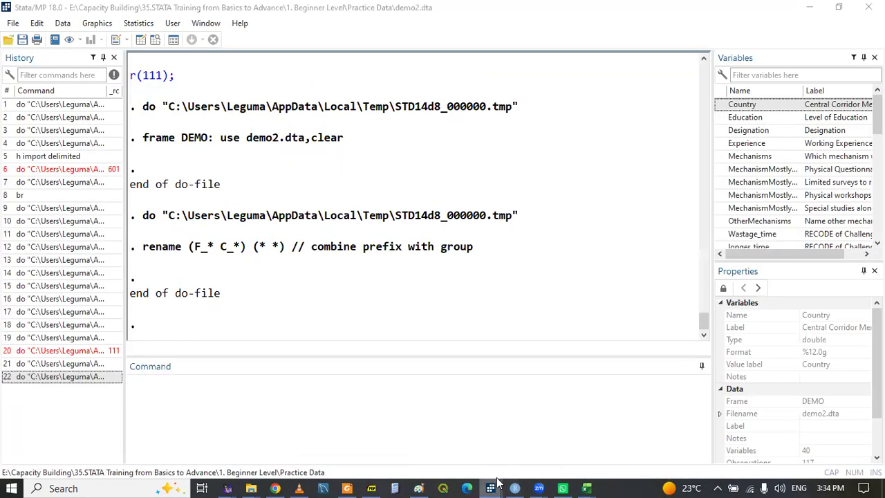
Look through the demo2 column names to the end of the dataset to verify the F_ and C_ prefix removal
left_click(701, 429)
left_click(377, 151)
key("Right")
key("Right")
key("Right")
key("Right")
key("Right")
key("Right")
key("Right")
key("Right")
key("Right")
key("Right")
key("Right")
key("Right")
key("Right")
key("Right")
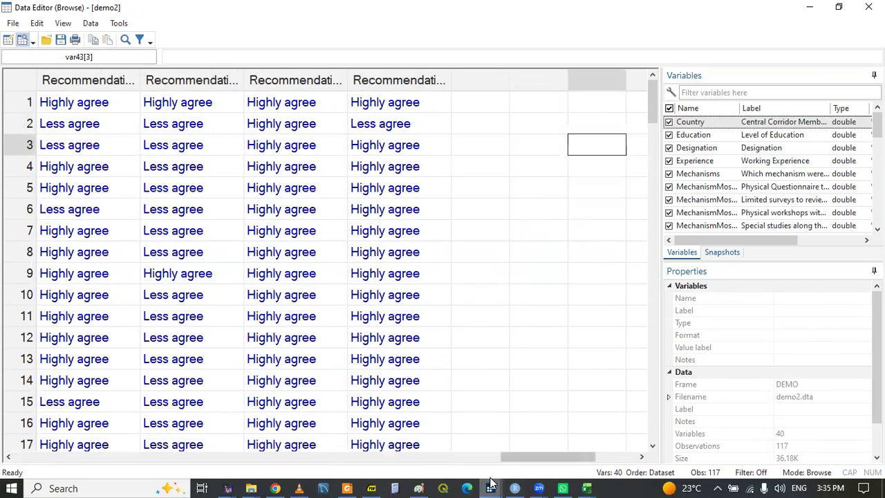
Return to the do-file and go to the dataset import commands around line 16
mouse_move(491, 488)
left_click(567, 416)
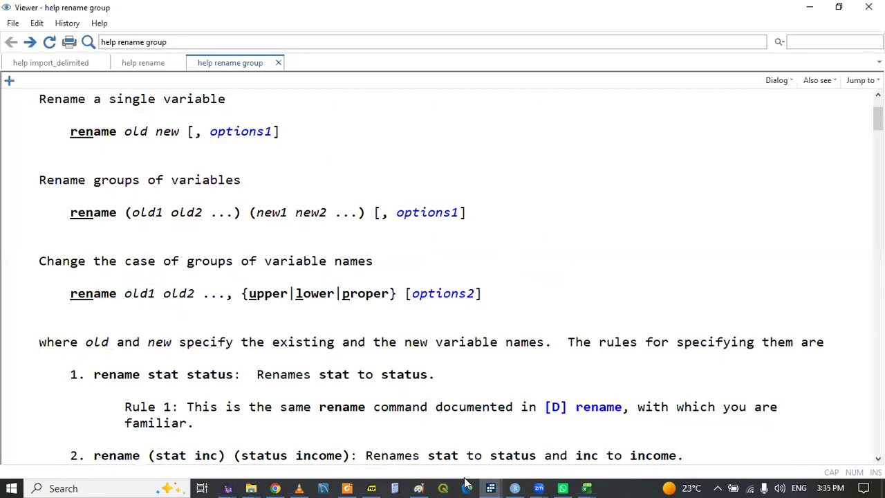
left_click(359, 433)
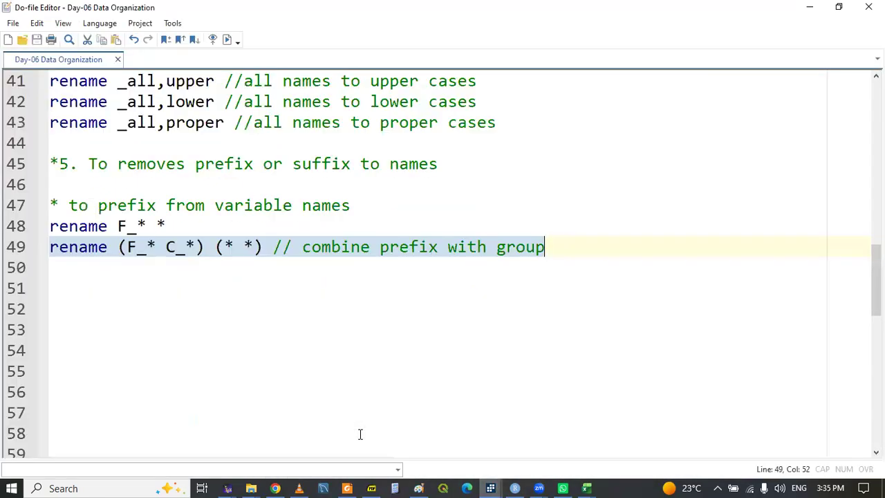
left_click_drag(876, 276, 876, 157)
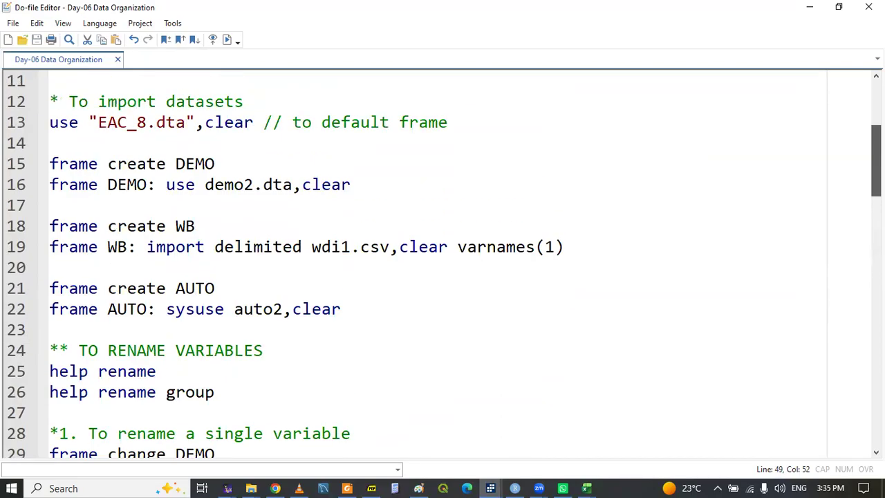
Copy the command "use demo2.dta,clear" from the DEMO frame import line and insert it above the "rename (F_* C_*) (* *)" line
left_click_drag(876, 157, 875, 153)
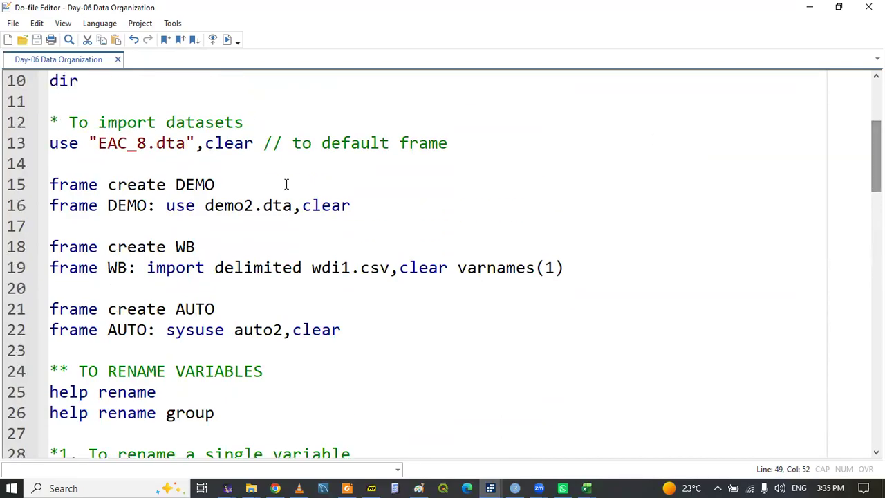
left_click_drag(169, 208, 359, 213)
key("ctrl+c")
left_click(605, 224)
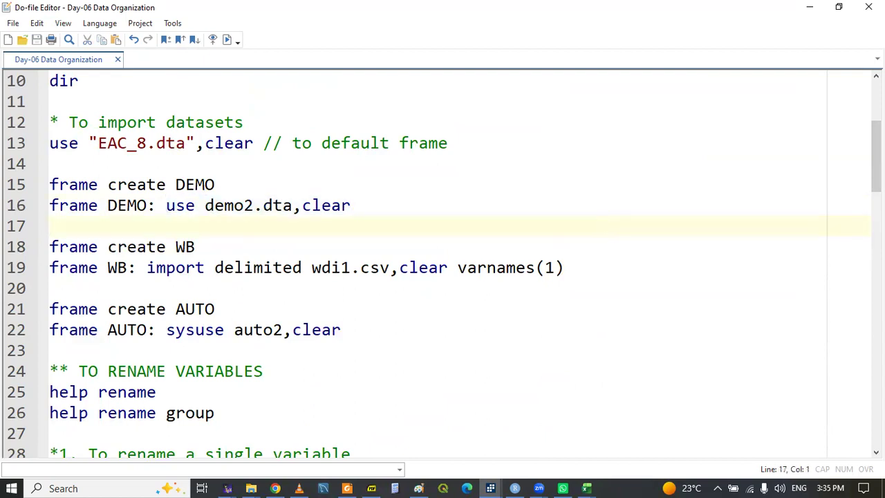
left_click_drag(876, 156, 876, 280)
left_click(202, 233)
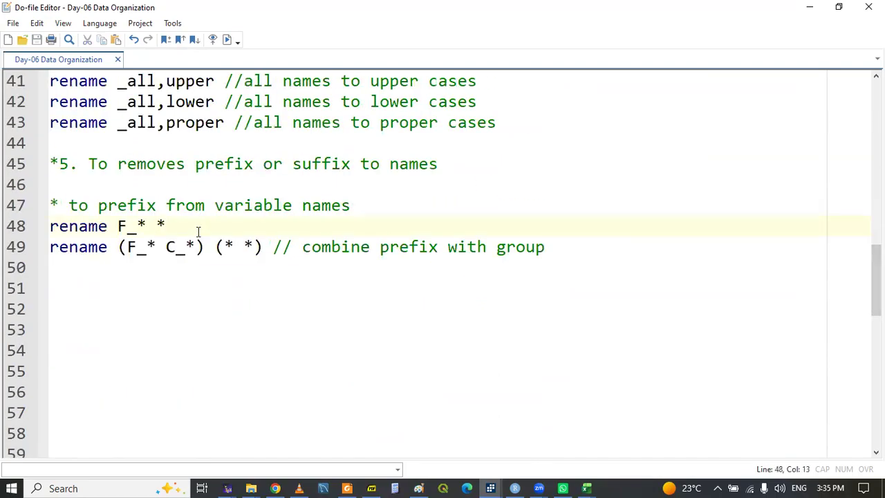
key("Return")
key("Return")
key("ctrl+v")
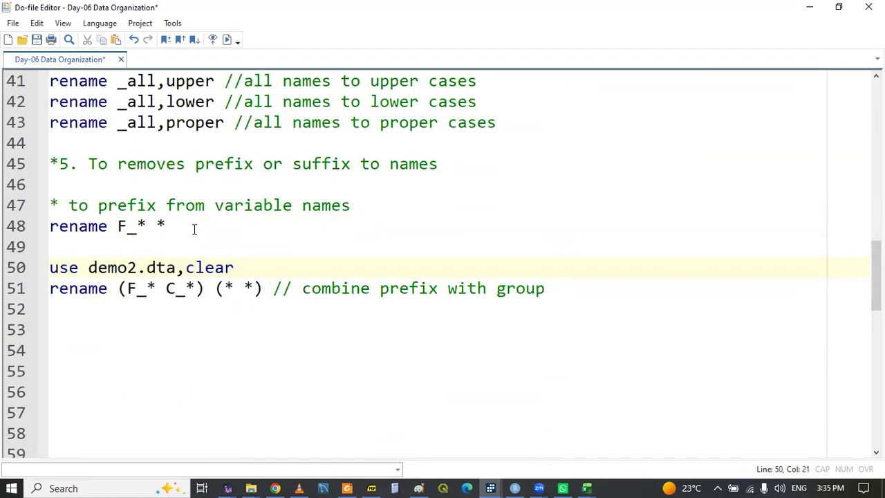
Run the new "use demo2.dta,clear" line on its own and check the "frame change DEMO" line in the script
double_click(60, 269)
key("shift+End")
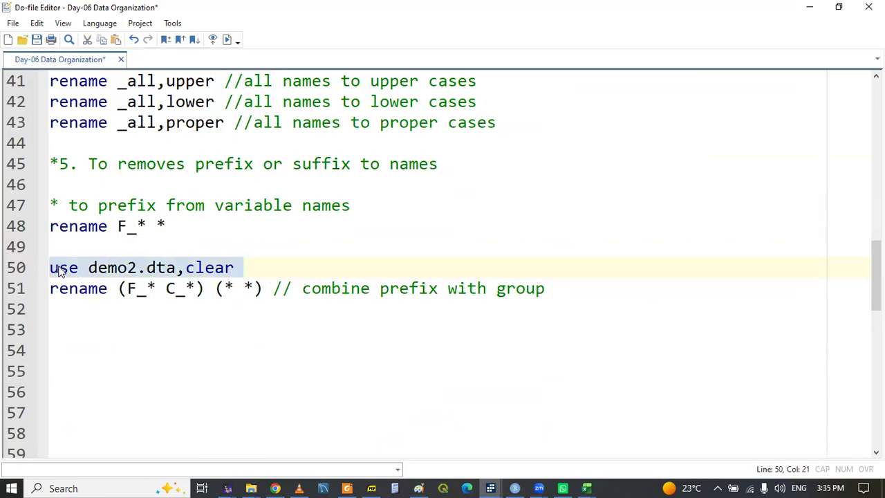
left_click(207, 263)
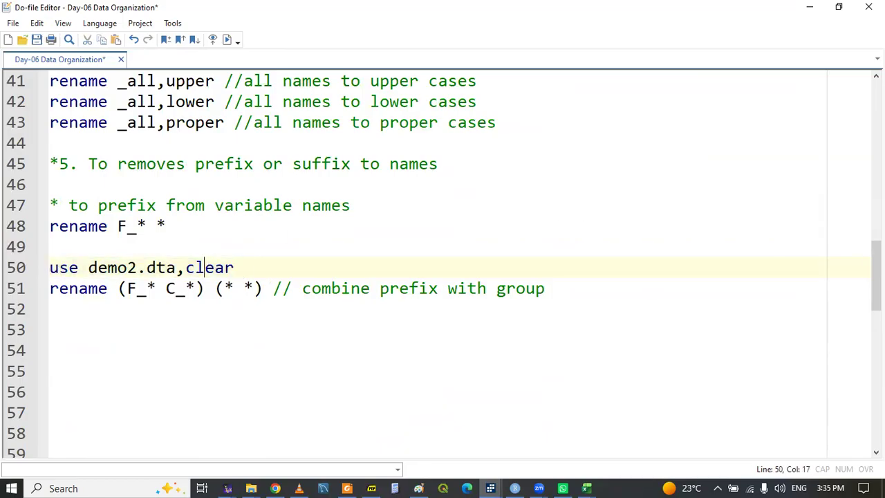
scroll(443, 266, "up", 5)
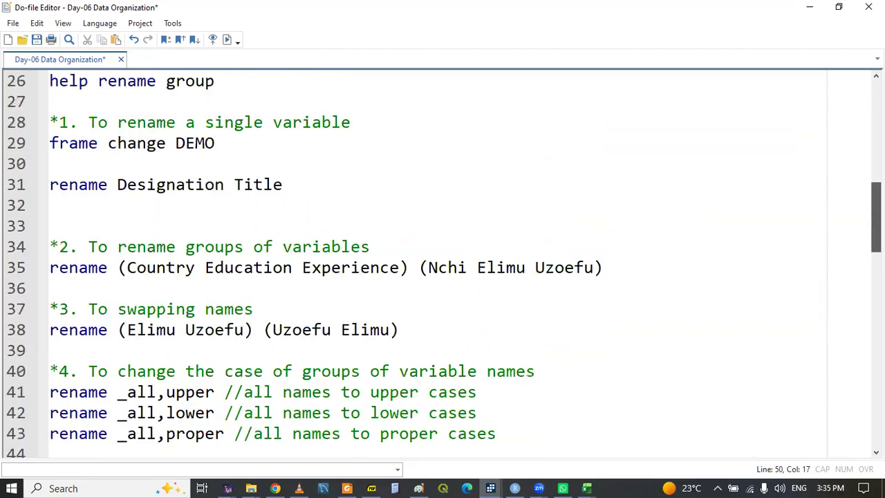
left_click(223, 136)
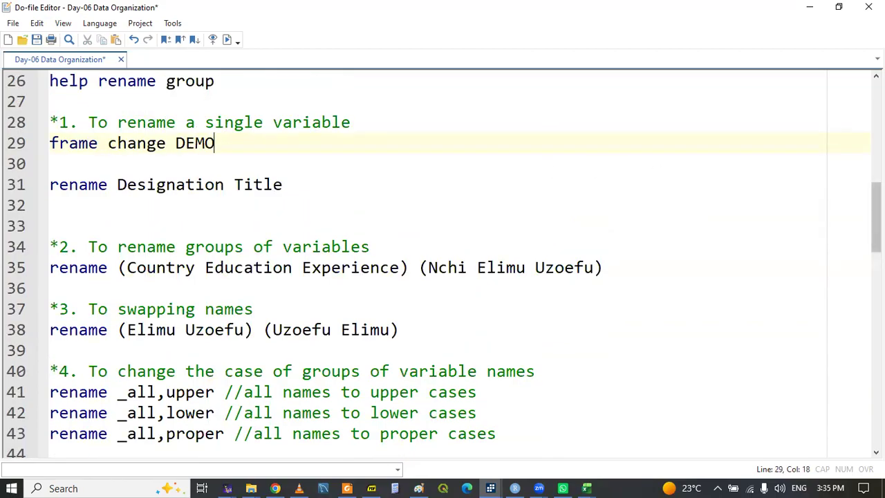
left_click_drag(877, 214, 877, 292)
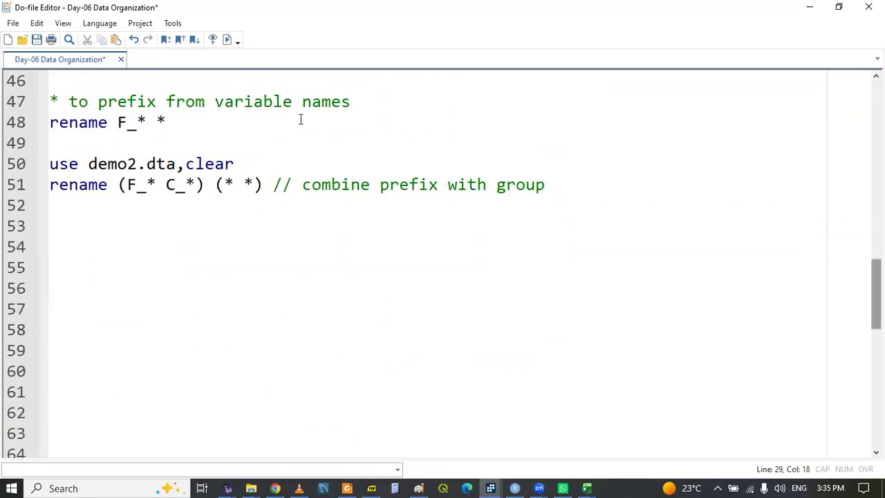
Run the "use demo2.dta,clear" and "rename (F_* C_*) (* *)" lines together and review the output in the main Stata window
left_click(61, 164)
left_click_drag(63, 164, 90, 199)
key("ctrl+d")
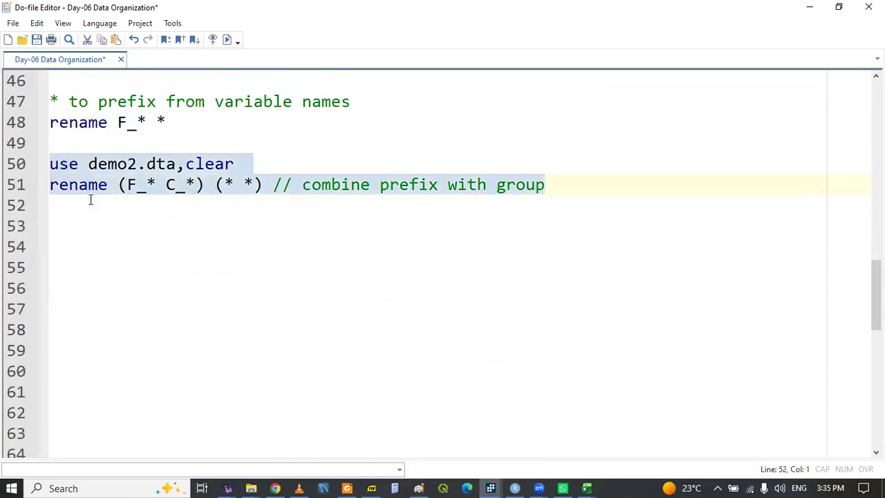
left_click(119, 208)
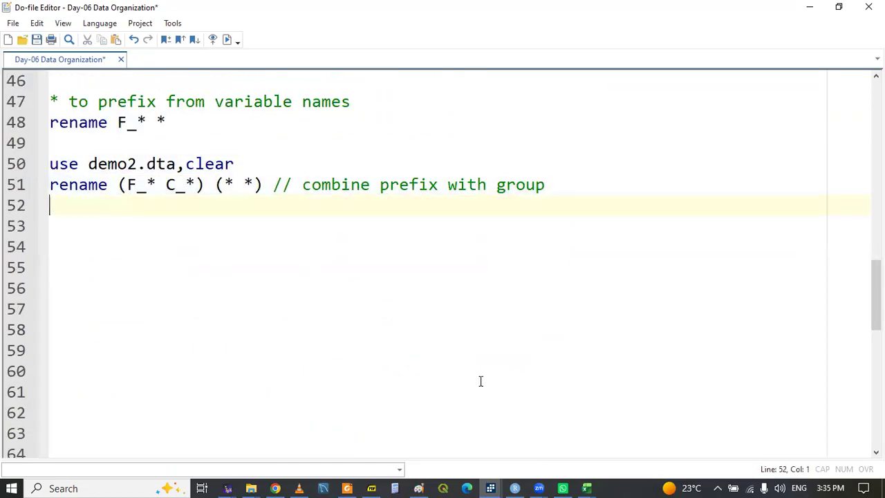
left_click(490, 488)
left_click(294, 414)
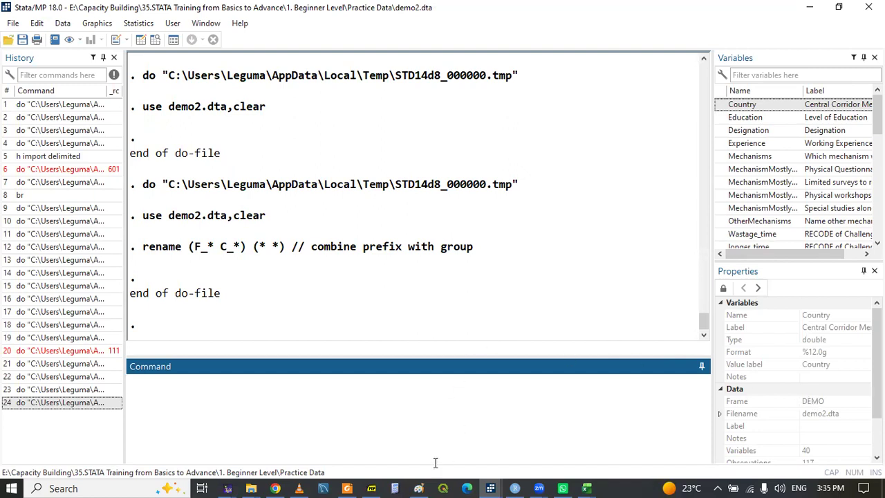
mouse_move(491, 487)
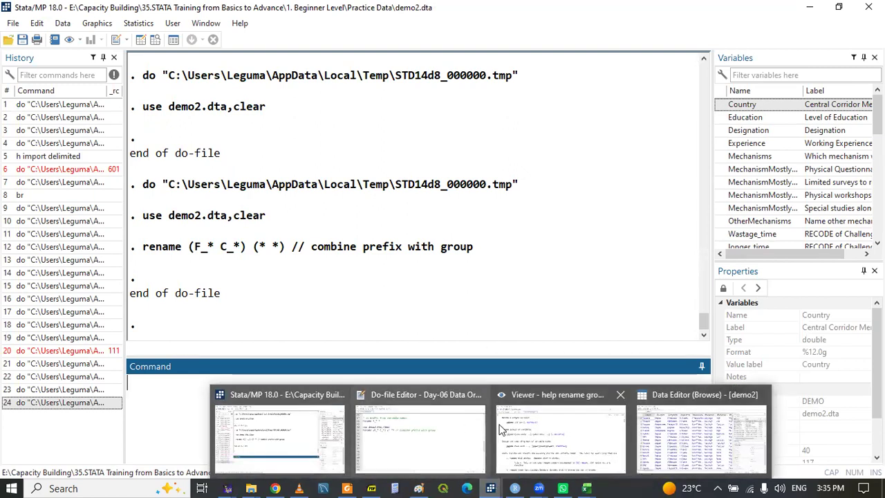
left_click(425, 422)
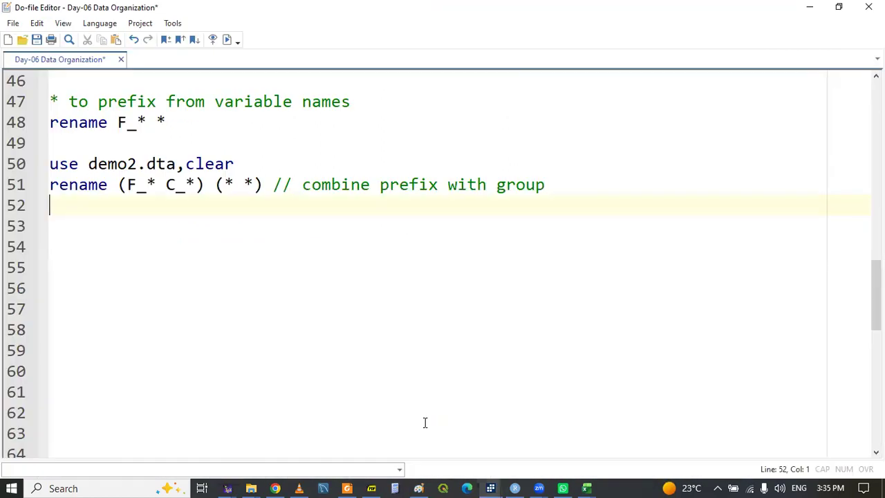
Reword the prefix comment as "* to rename prefix from variable names" and save the do-file
left_click(58, 221)
key("ctrl+s")
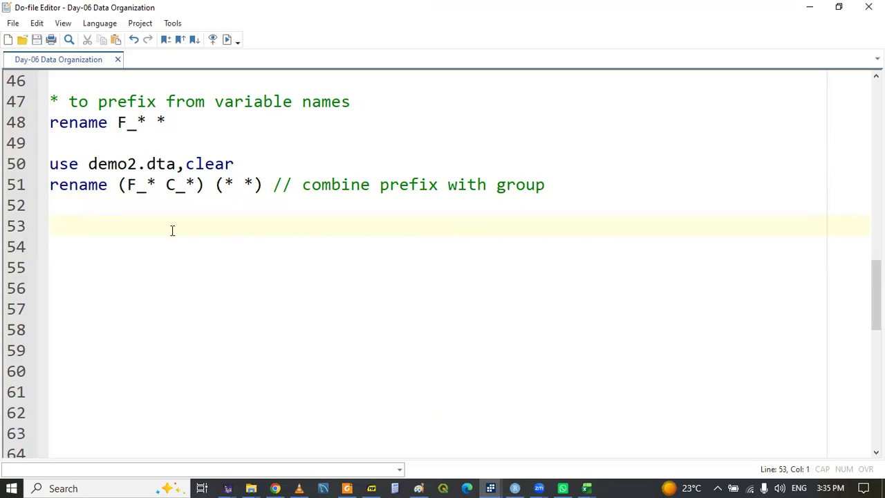
left_click(98, 102)
type("re")
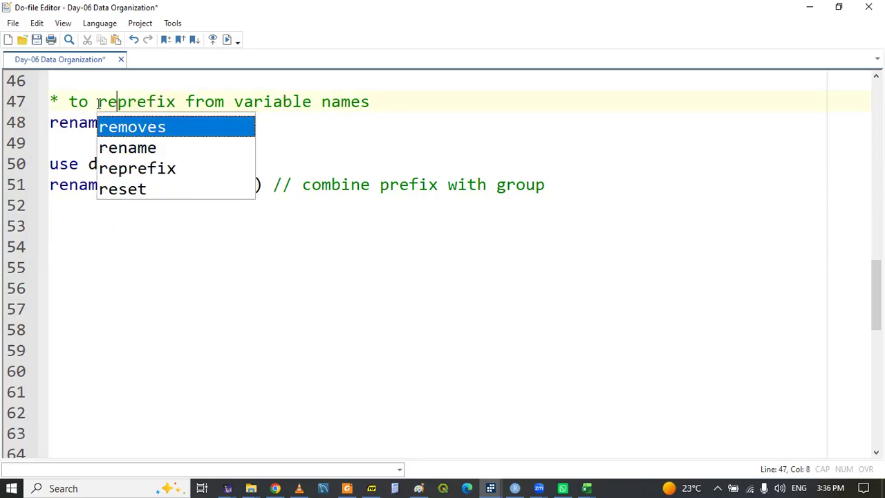
type("name")
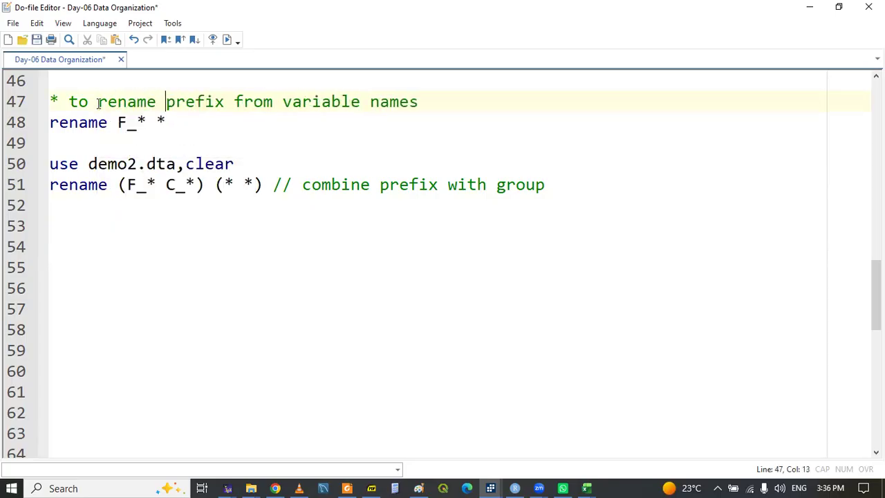
key("ctrl+s")
Add the comment "* to rename suffix from variable names" below the group rename command and save the do-file
left_click(72, 240)
type("* to ")
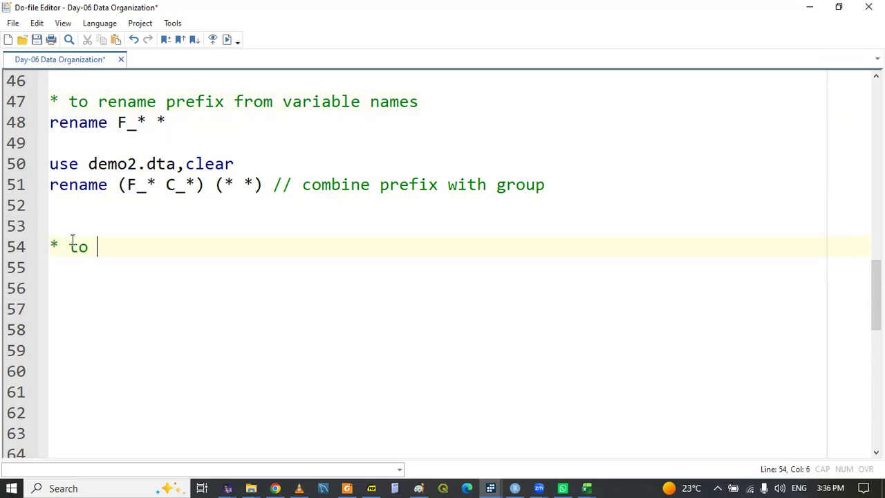
type("rename su")
key("Return")
type("from ")
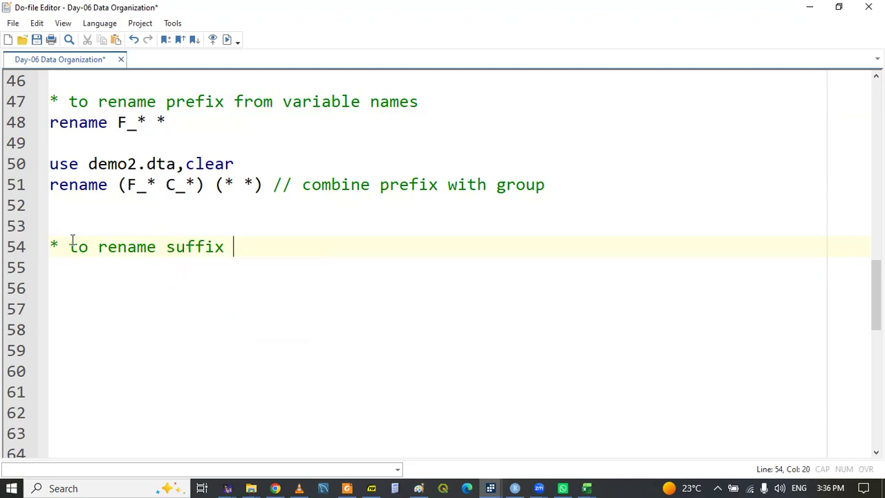
type("variable ")
type("bames")
key("BackSpace")
key("BackSpace")
key("BackSpace")
key("BackSpace")
key("BackSpace")
key("BackSpace")
type("names")
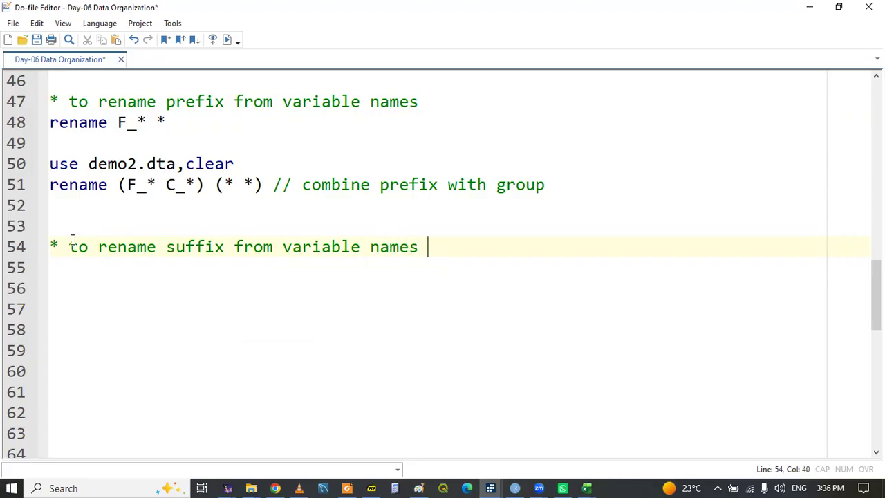
key("Return")
key("ctrl+s")
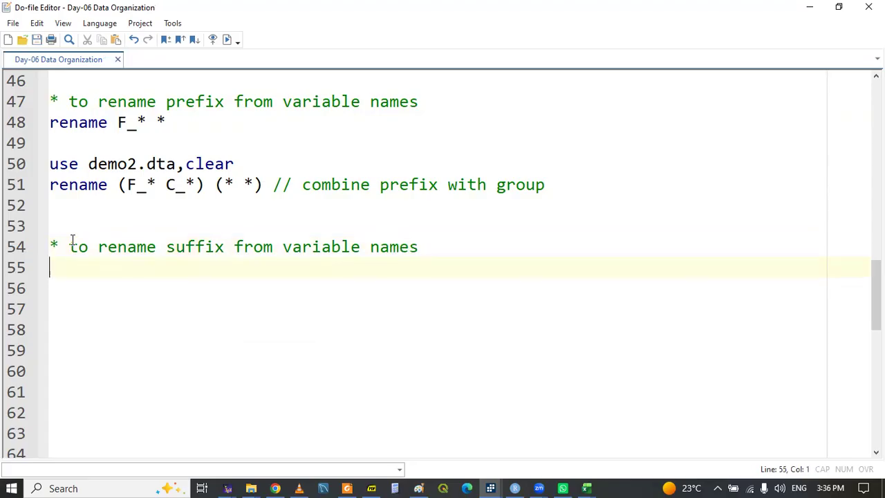
Add the command "frame change default" directly under the suffix comment
mouse_move(876, 295)
left_mouse_down()
mouse_move(876, 186)
mouse_move(862, 142)
mouse_move(876, 149)
mouse_move(876, 342)
mouse_move(876, 302)
left_mouse_up()
type("f")
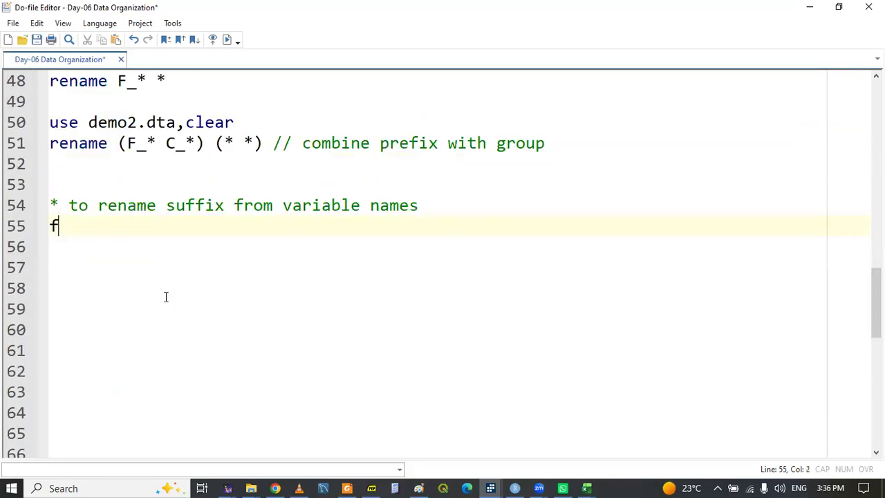
type("ram")
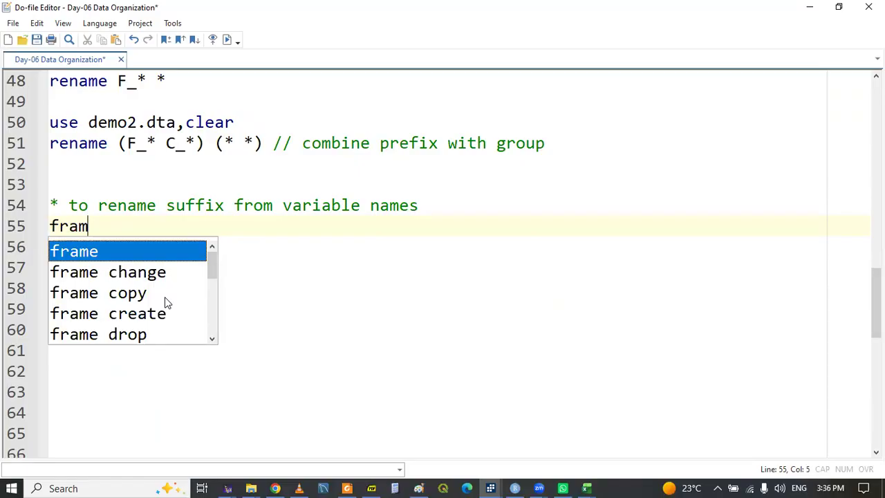
key("Down")
key("Return")
type("def")
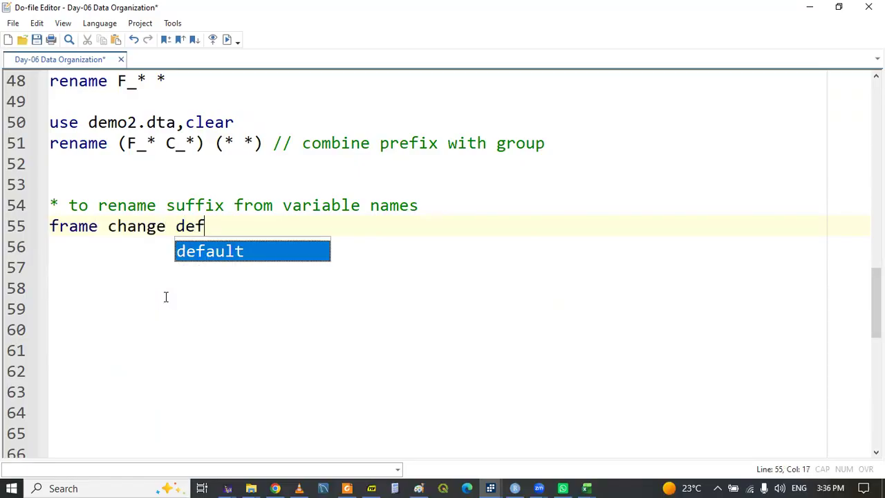
key("Return")
Run "frame change default" and browse the EAC_8 variable names in the Data Editor
double_click(62, 226)
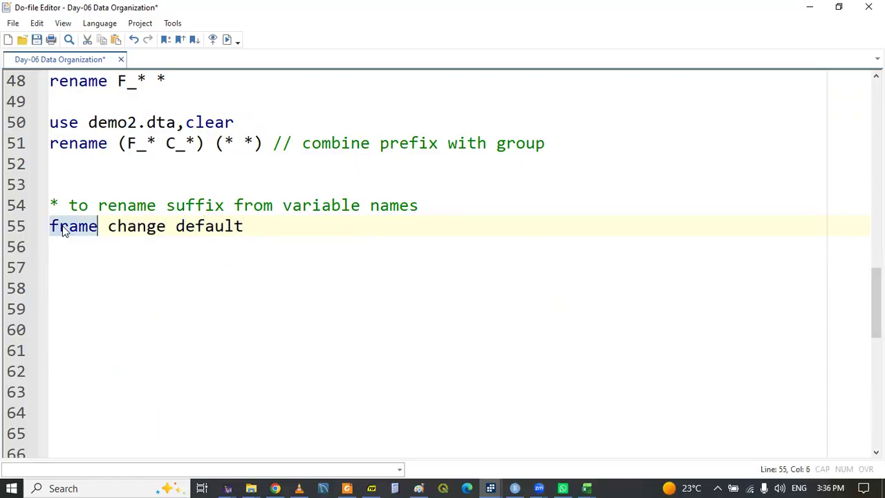
key("shift+End")
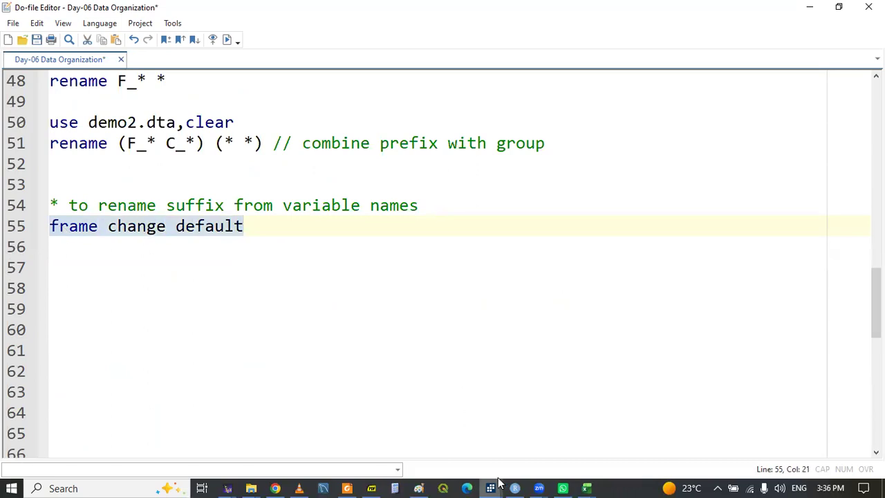
mouse_move(492, 484)
left_click(663, 435)
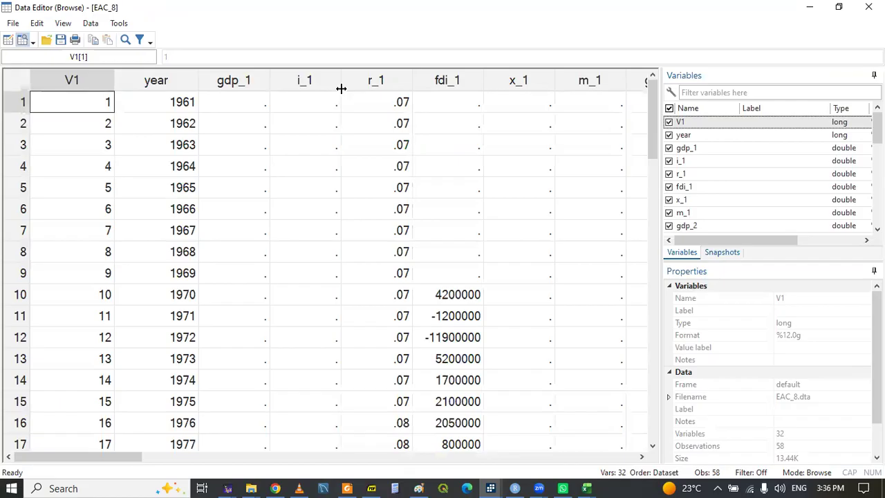
left_click_drag(133, 454, 156, 455)
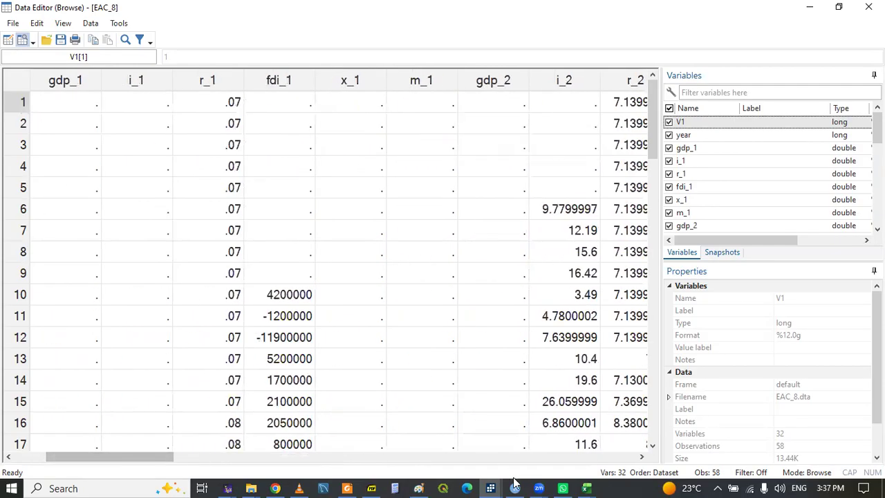
mouse_move(492, 486)
left_click(466, 448)
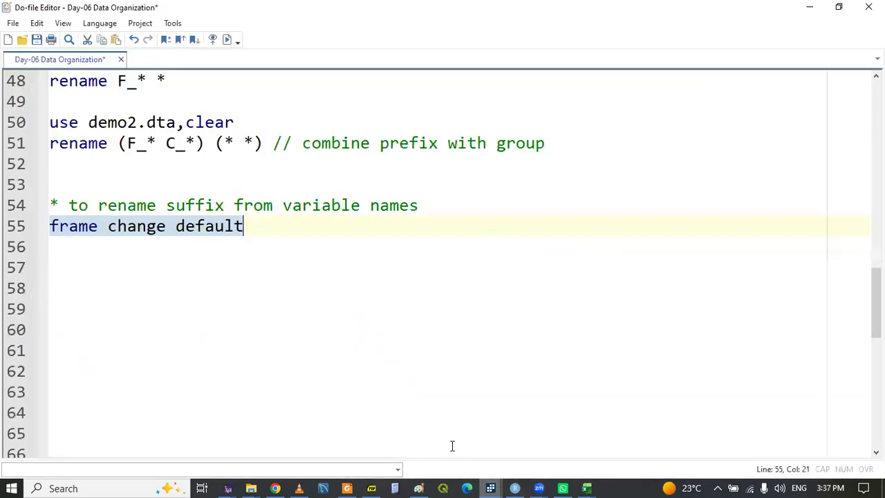
Delete the two rename commands and the "use demo2.dta,clear" line beneath the prefix comment
left_click(428, 282)
scroll(443, 262, "up", 2)
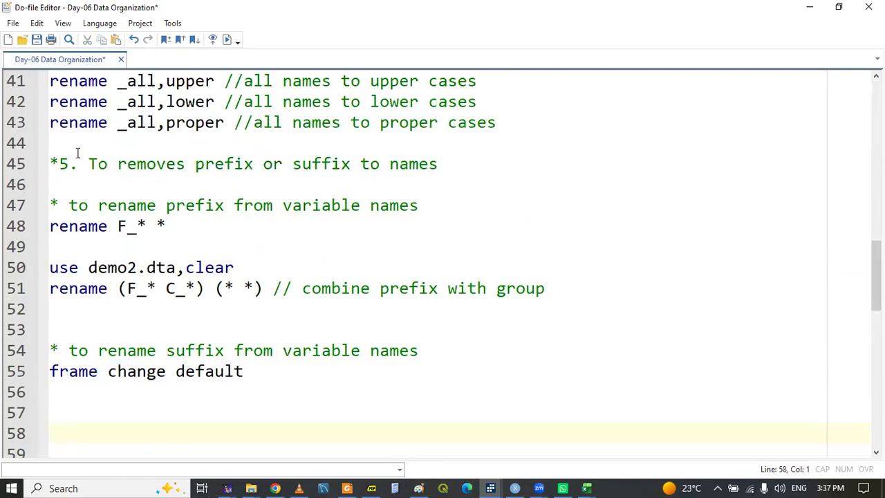
left_click_drag(51, 223, 610, 287)
key("Delete")
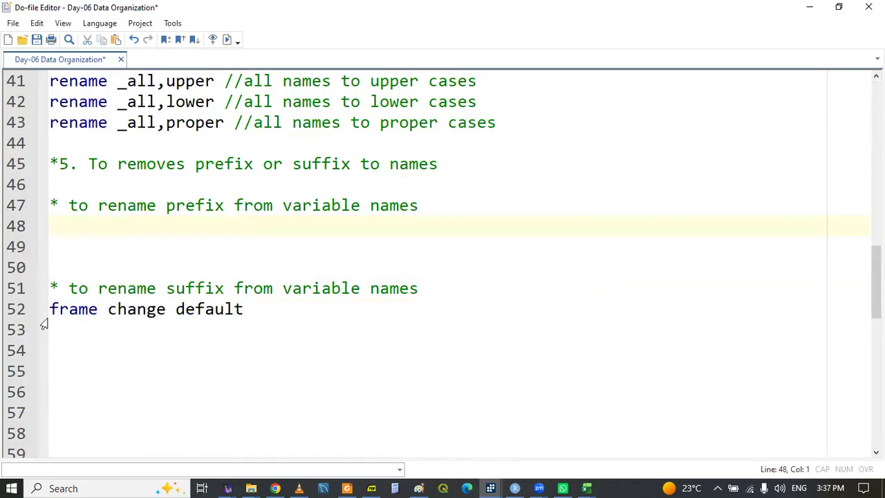
Move the "frame change default" command to directly below the section 5 heading and save the do-file
left_click_drag(50, 311, 239, 320)
key("ctrl+c")
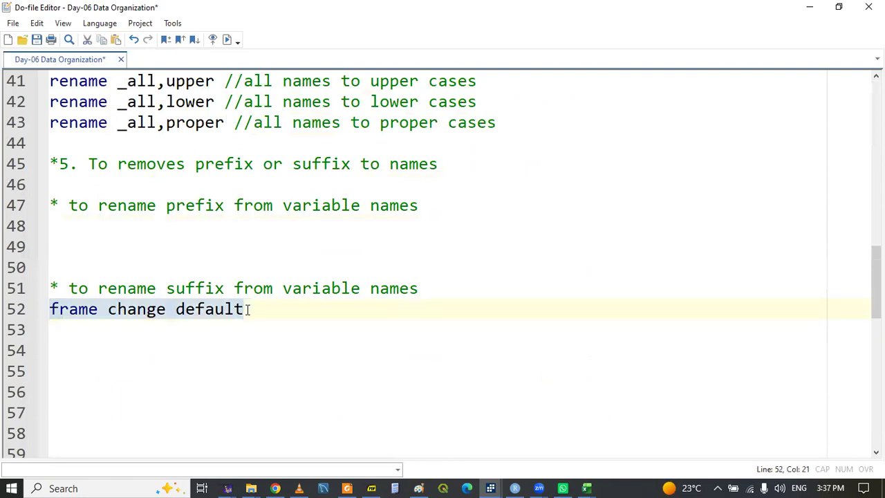
key("Delete")
left_click(88, 185)
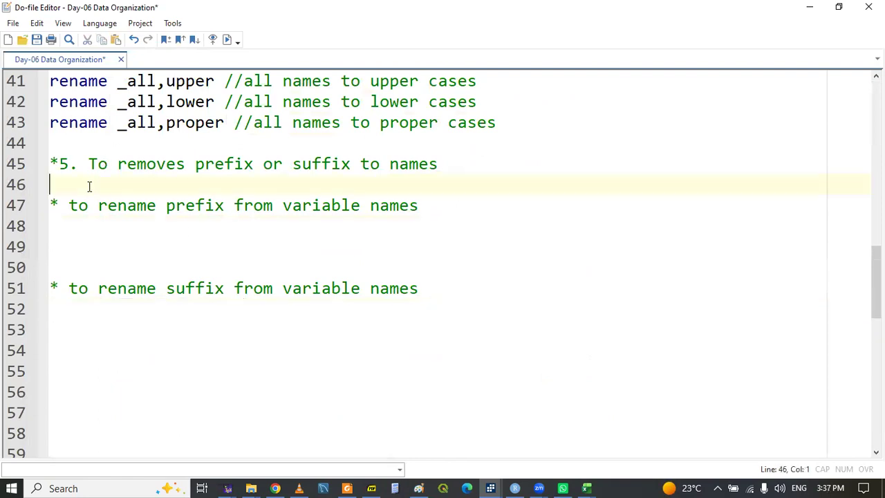
key("Return")
left_click(88, 185)
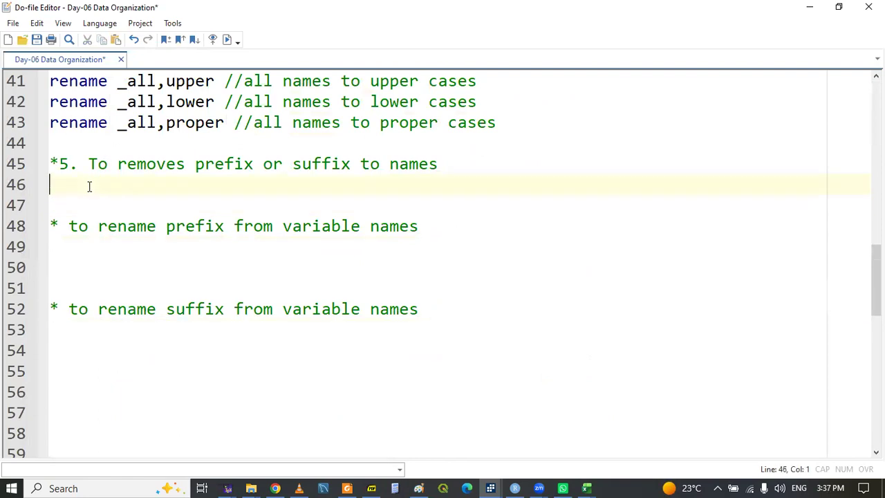
key("ctrl+v")
key("ctrl+s")
left_click(63, 246)
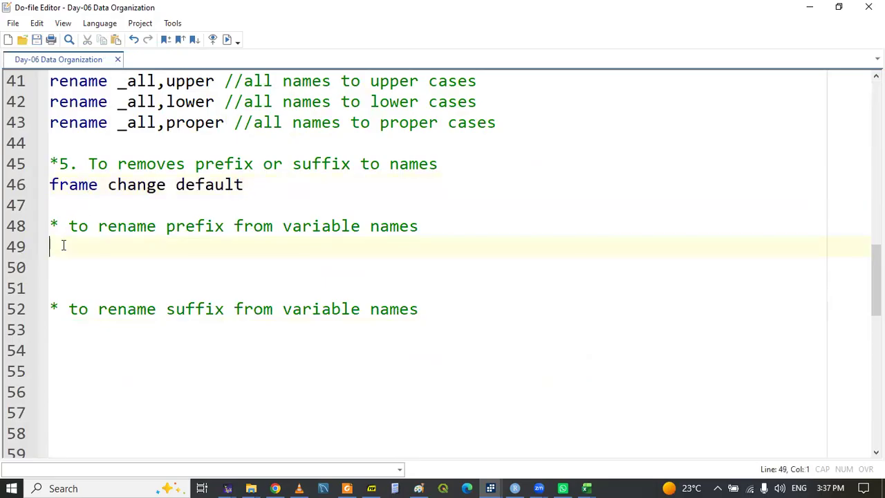
Check the prefixed variable names in the Data Editor, and add the command "rename i* inflation*" beneath the prefix comment in the do-file
mouse_move(490, 488)
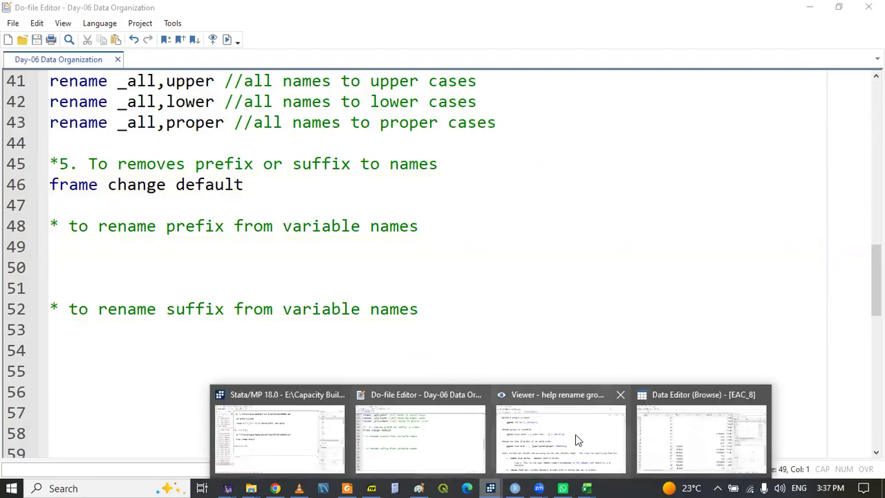
left_click(699, 425)
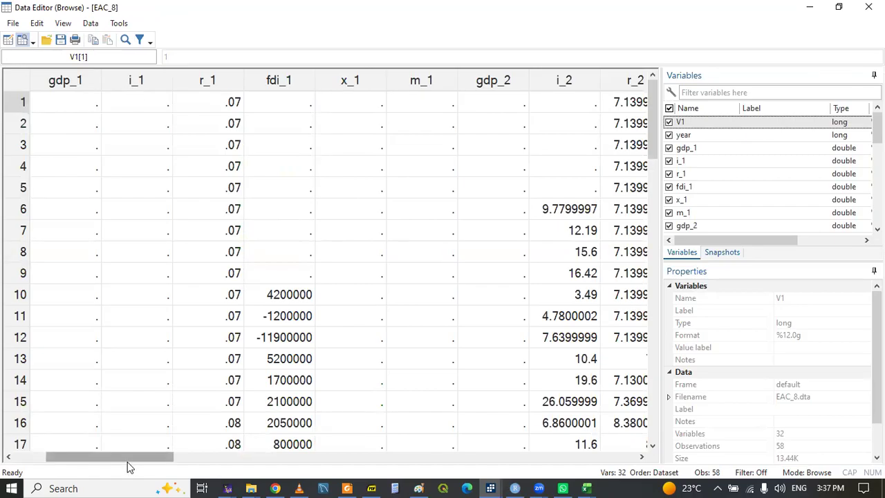
left_click_drag(128, 457, 161, 456)
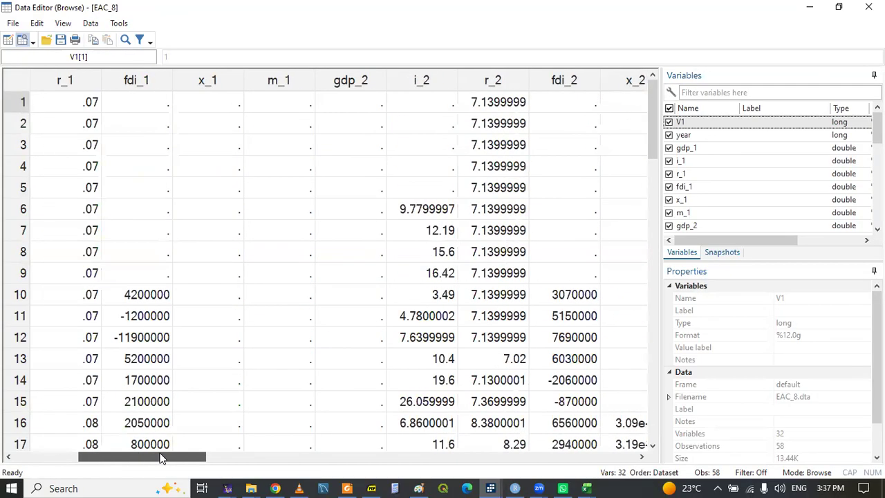
left_click(490, 488)
left_click(389, 449)
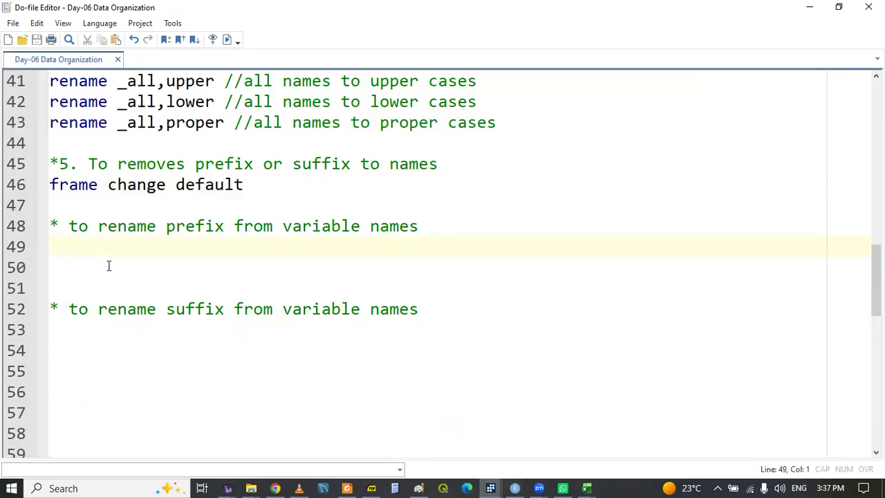
type("rename ")
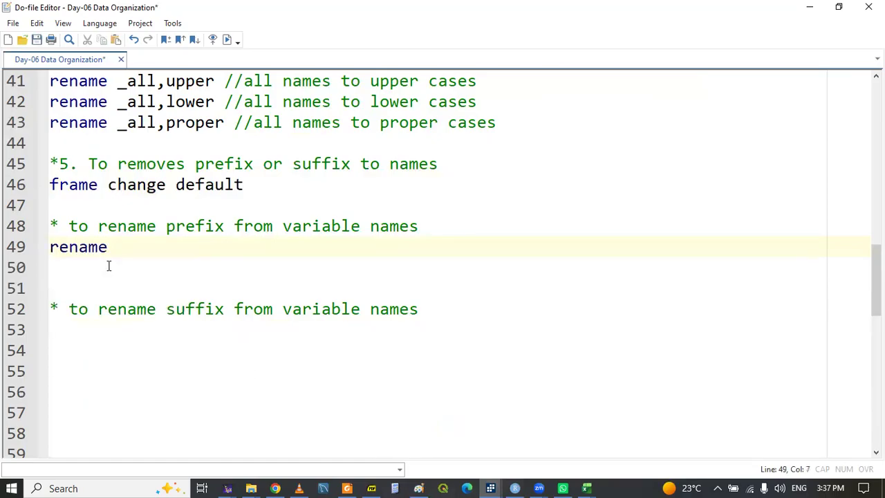
type("I")
key("BackSpace")
type("i* inflatii")
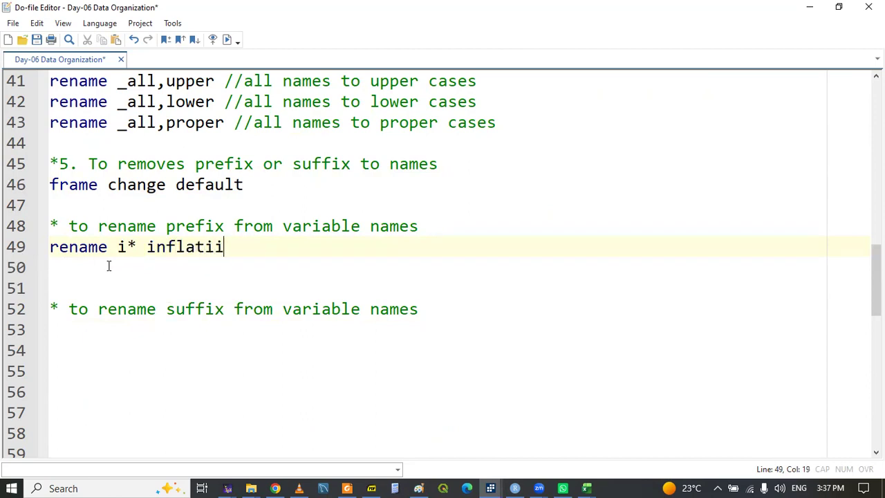
key("BackSpace")
type("on*")
Run only the "rename i* inflation*" line from the do-file
double_click(81, 253)
left_click_drag(81, 253, 199, 253)
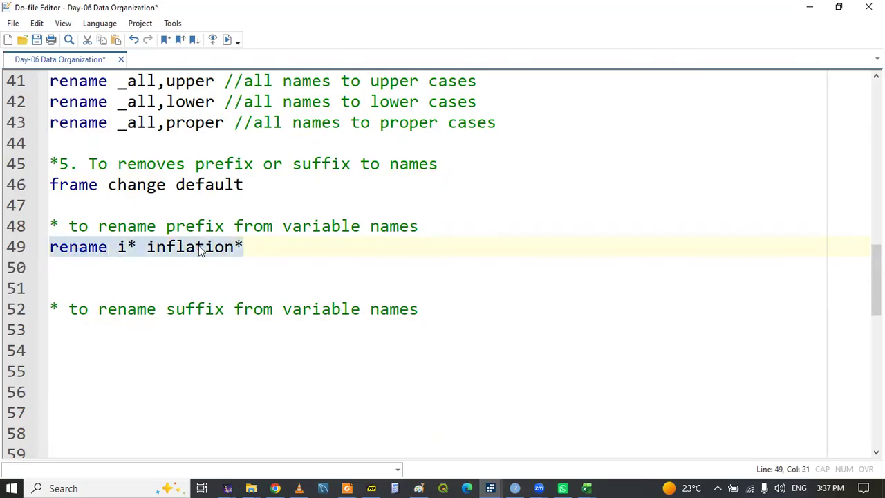
left_click(286, 249)
Examine the variable names across the EAC_8 dataset in the Data Editor, checking the i-prefixed variables and the other prefixes
left_click(489, 483)
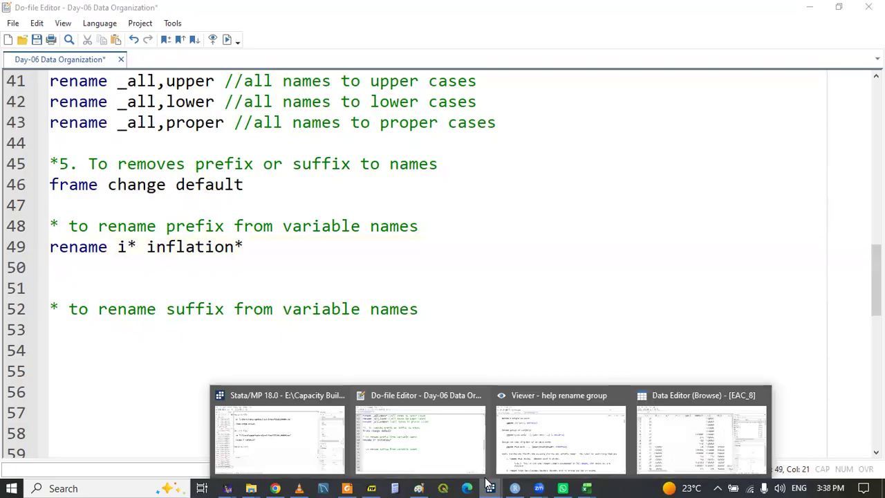
left_click(698, 432)
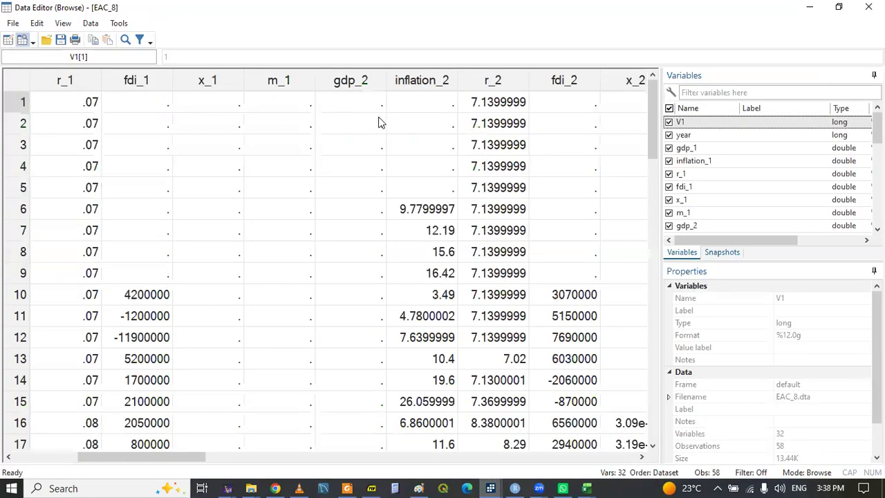
left_click(301, 94)
key("Right")
key("Right")
key("Right")
key("Right")
key("Right")
key("Right")
key("Right")
key("Right")
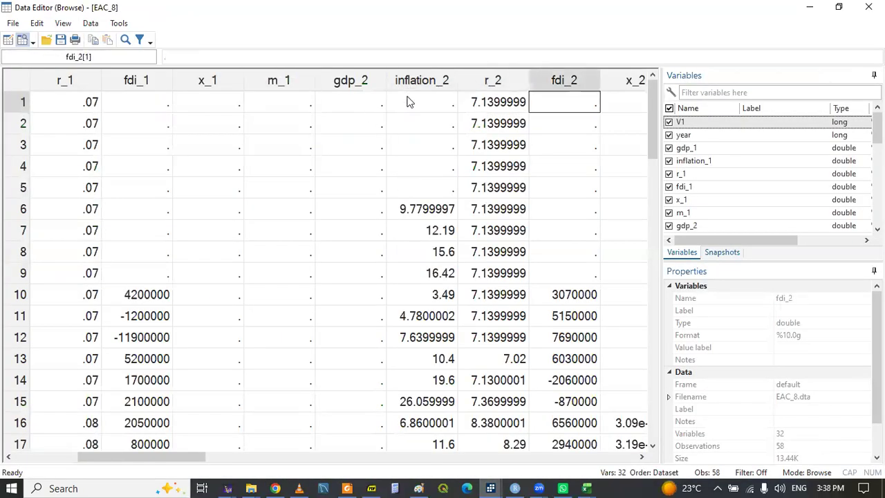
key("Right")
key("Right")
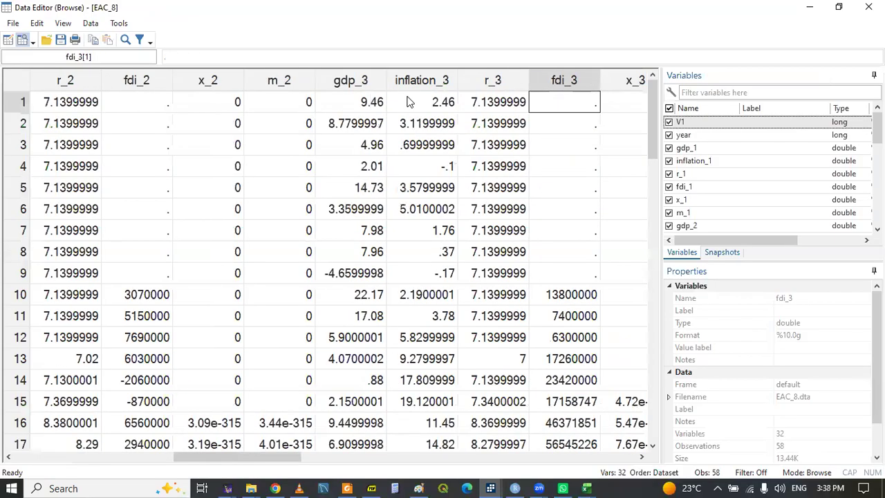
key("Right")
key("Right")
key("Right")
key("Right")
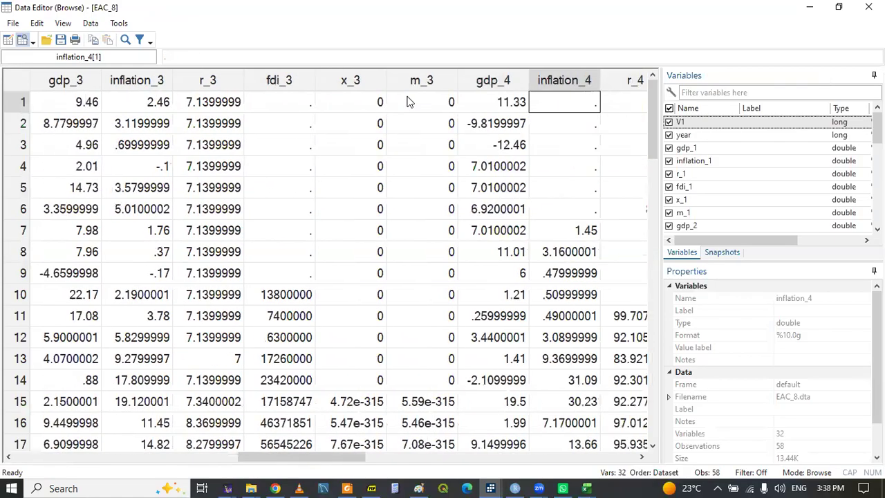
key("Right")
key("Right")
key("Right")
key("Right")
key("Right")
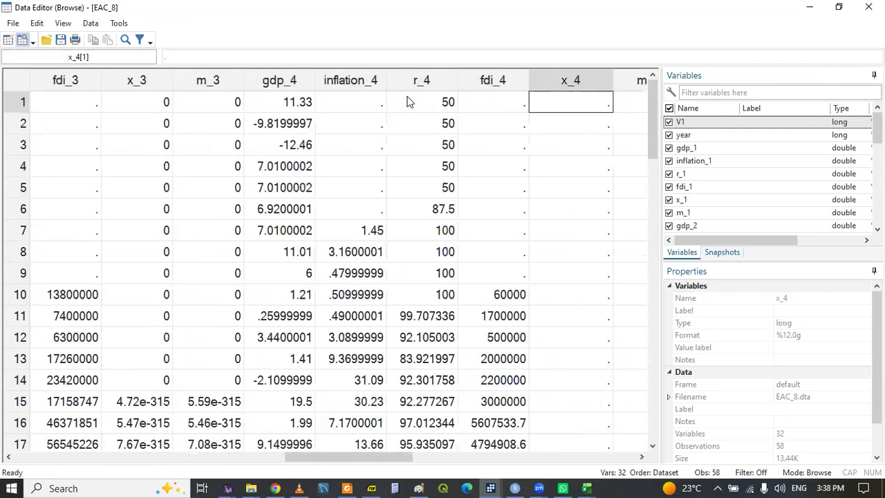
key("Right")
key("Right")
key("Right")
key("Right")
key("Right")
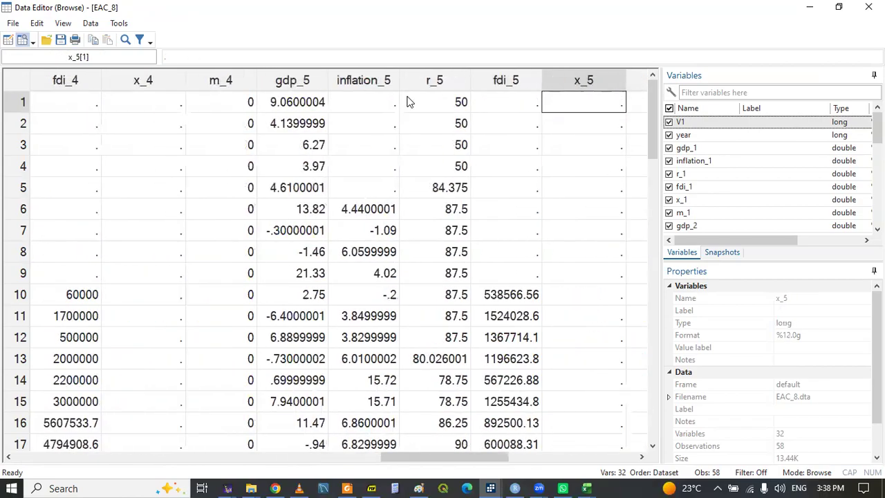
key("Right")
key("Left")
key("Left")
key("Left")
key("Left")
key("Left")
key("Left")
key("Left")
key("Left")
key("Left")
key("Left")
key("Left")
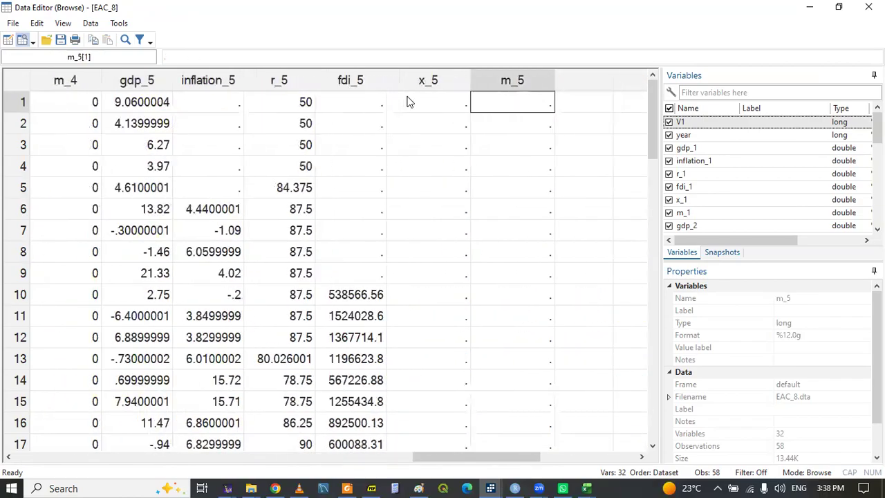
key("Left")
key("Left")
key("Left")
key("Left")
key("Left")
key("Left")
key("Left")
key("Left")
key("Left")
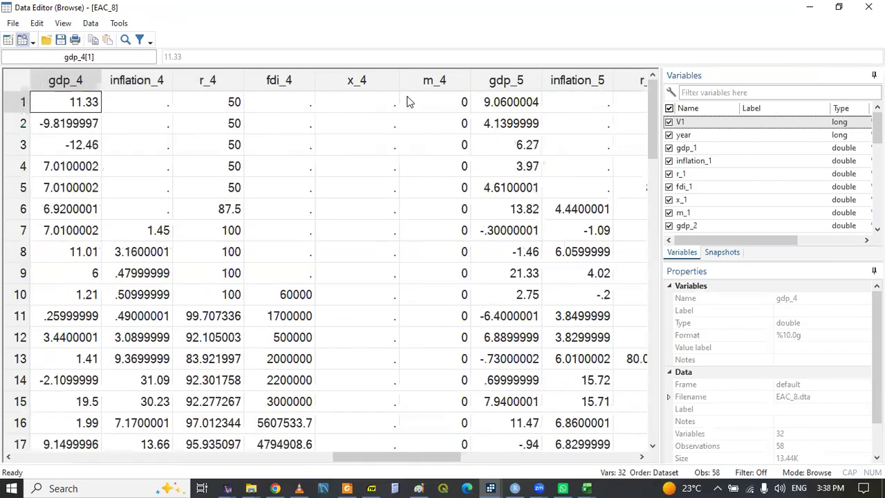
key("Left")
key("Left")
key("Right")
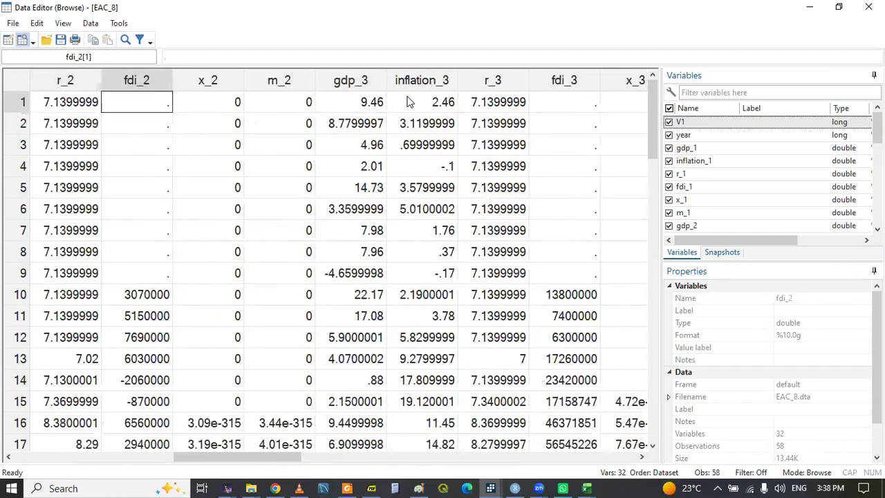
key("Right")
key("Right")
key("Left")
key("Left")
key("Left")
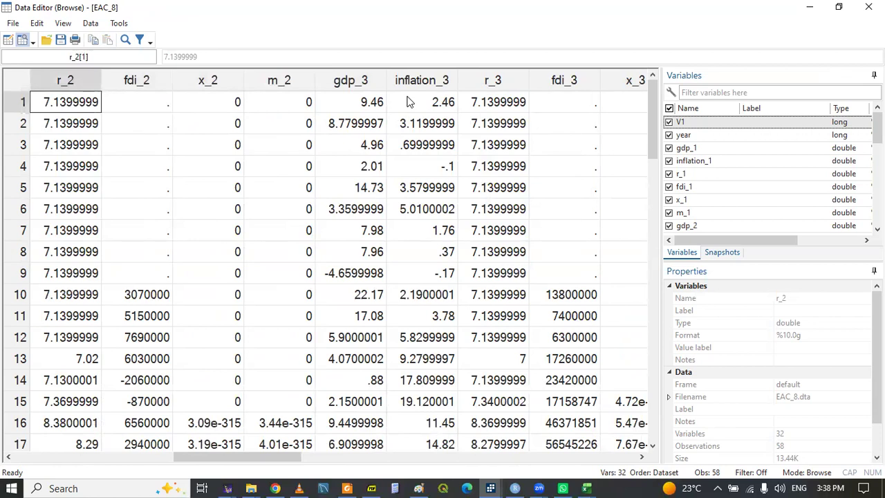
key("Right")
key("Right")
key("Right")
key("Right")
key("Right")
key("Right")
key("Right")
key("Right")
key("Right")
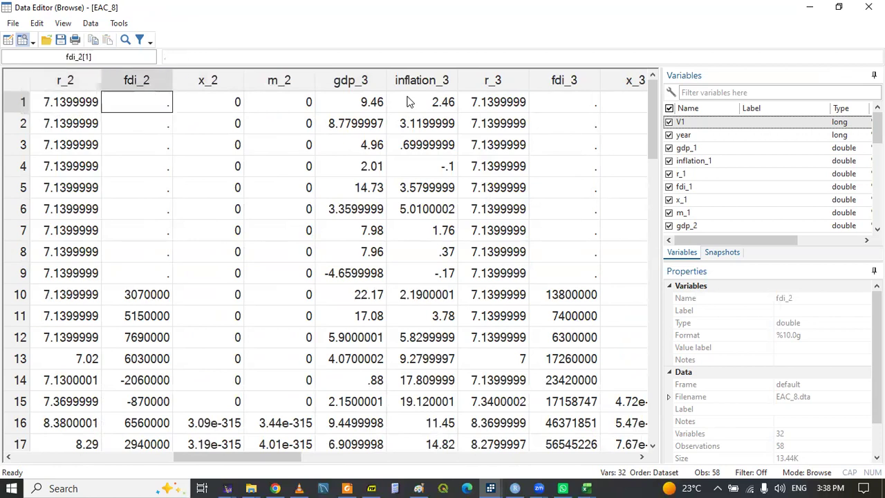
key("Left")
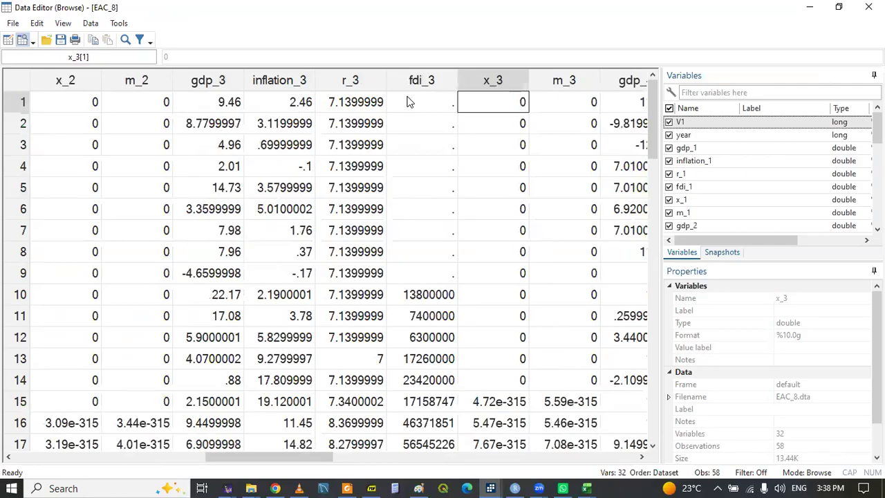
key("Right")
key("Right")
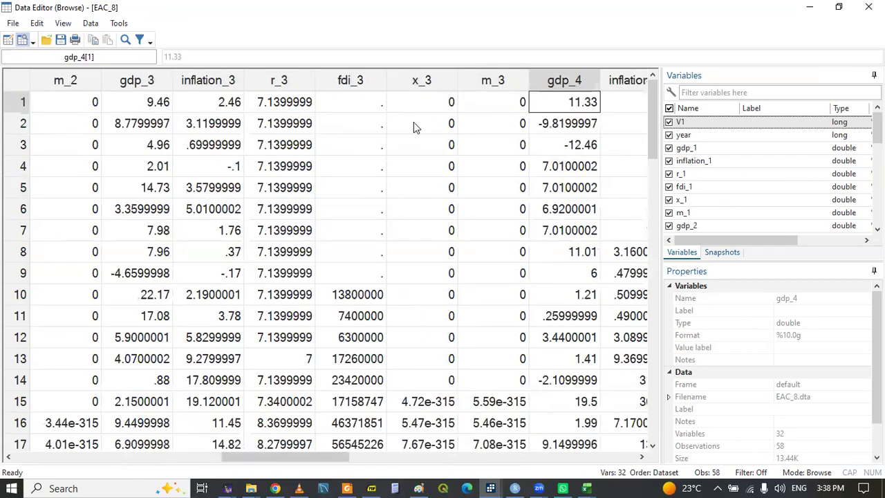
Add the command "rename (r* x* m*) (excrate* export* import*)" on the line below the inflation rename in the do-file
left_click(488, 484)
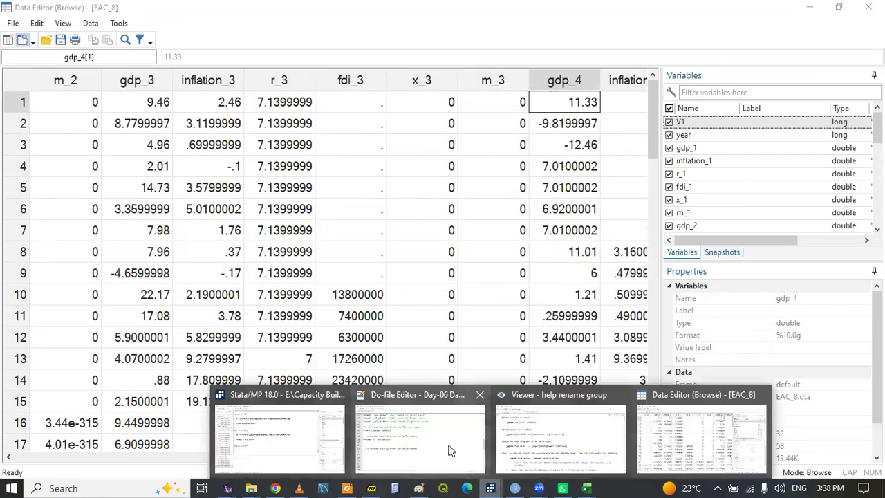
left_click(450, 450)
left_click(101, 261)
type("re")
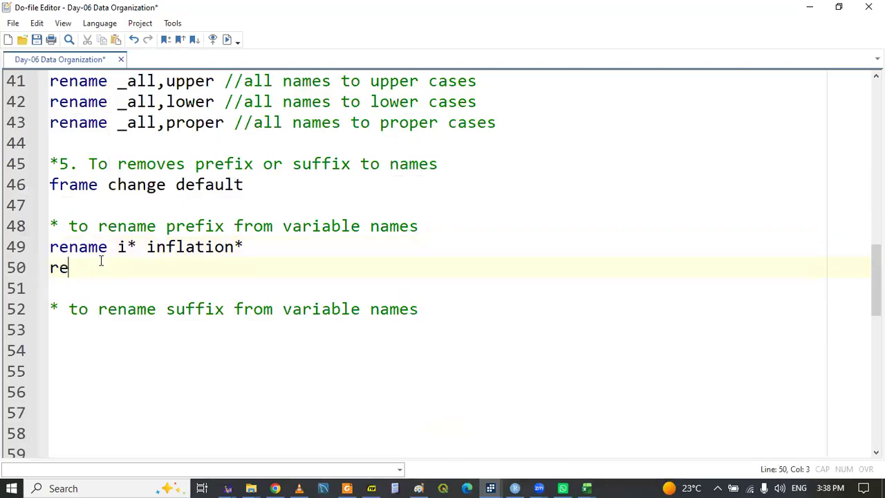
type("name (r* ")
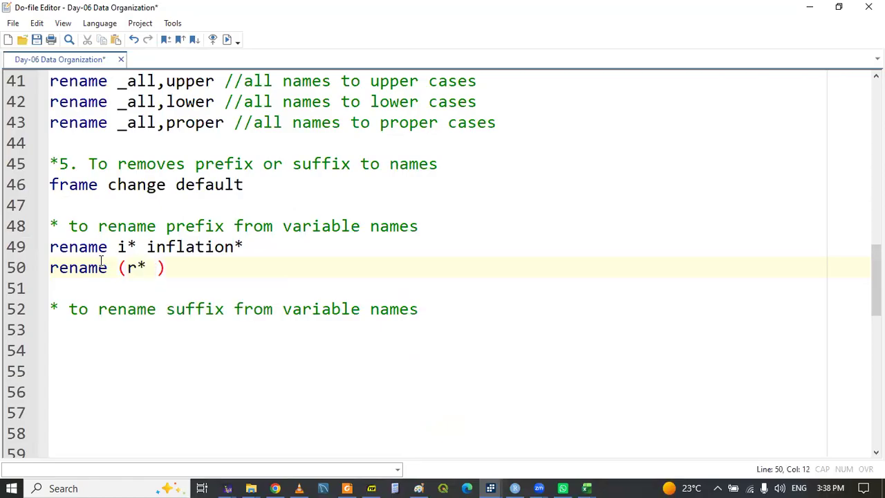
type("x* m*) (")
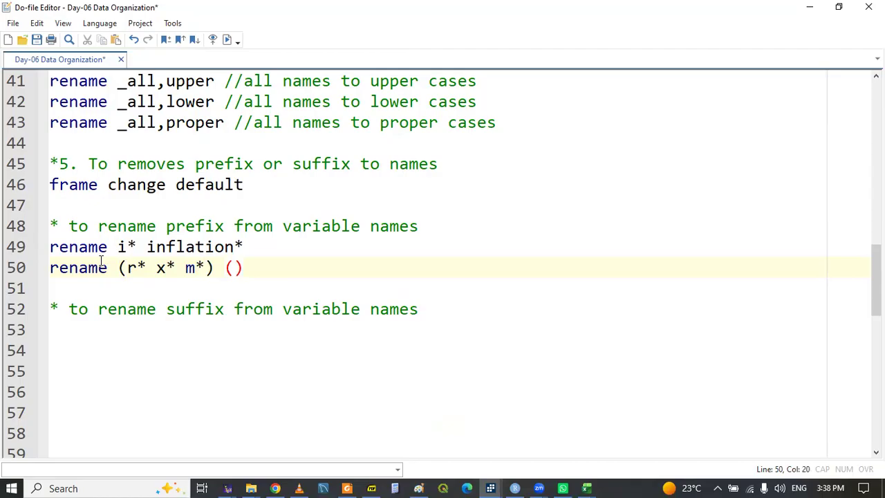
type("excrate")
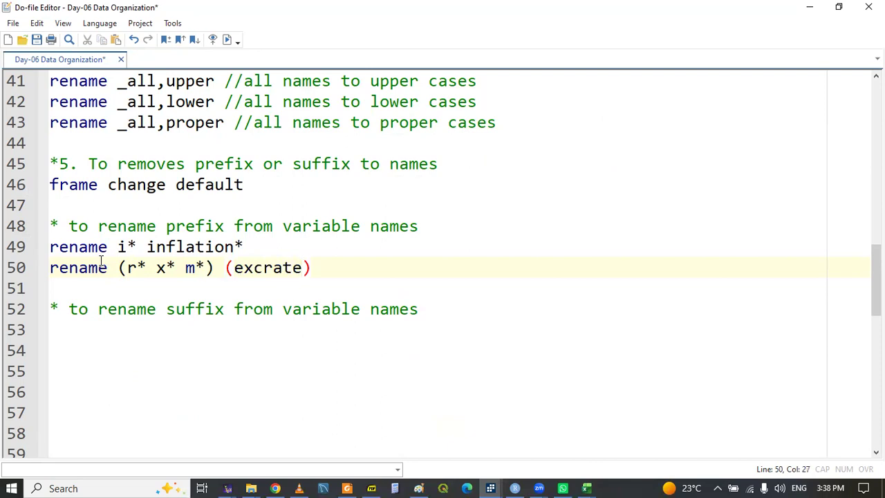
key("Left")
key("Left")
key("Right")
key("Right")
type("* export")
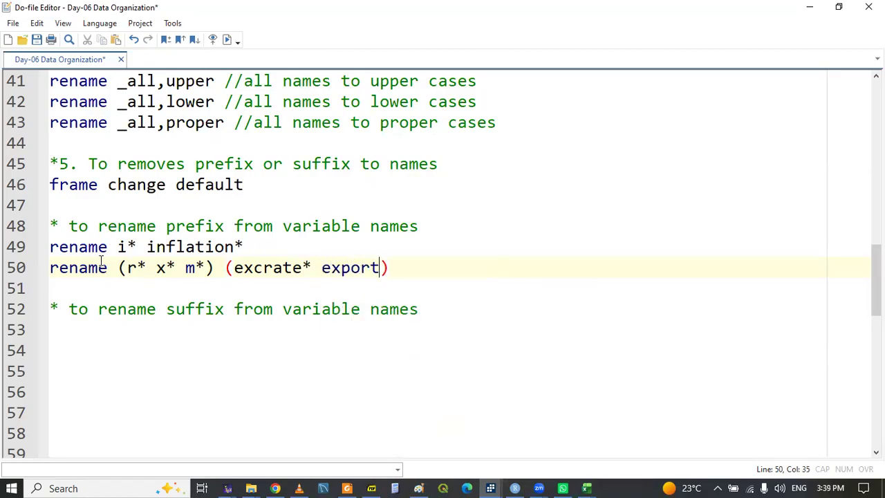
type("* import")
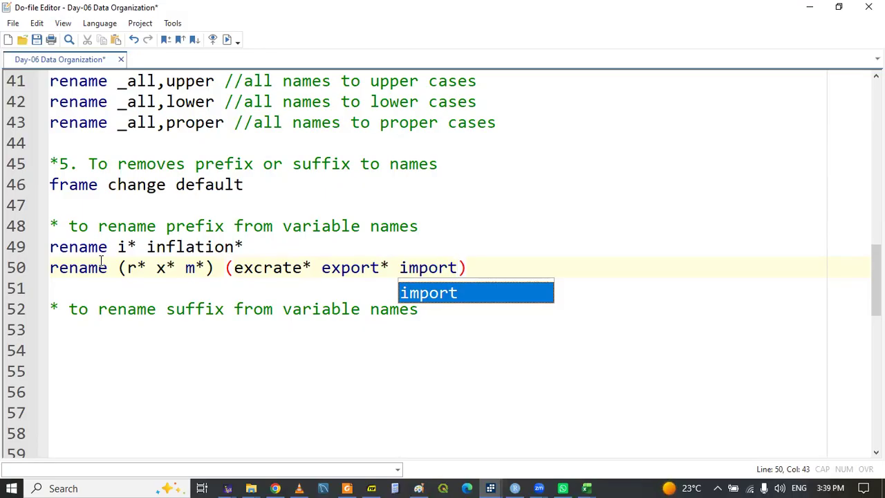
type("*")
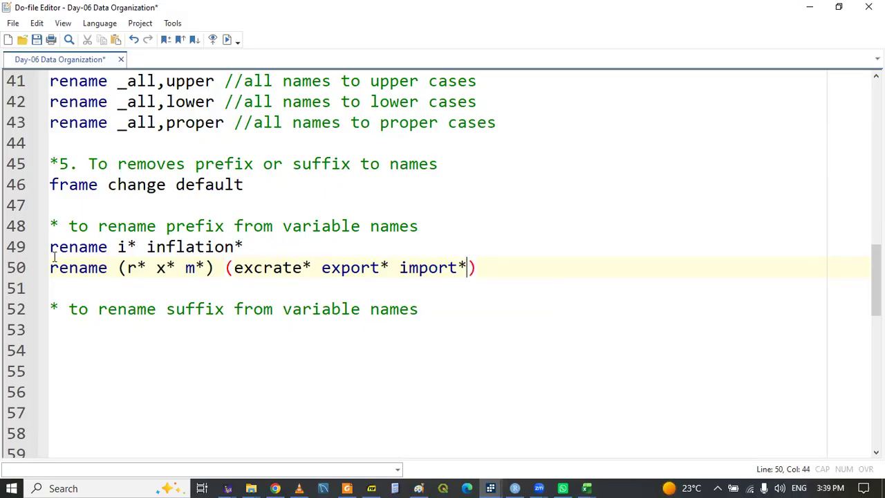
Append the comment "// group and prefix" to the grouped rename command
left_click(495, 273)
type("// g")
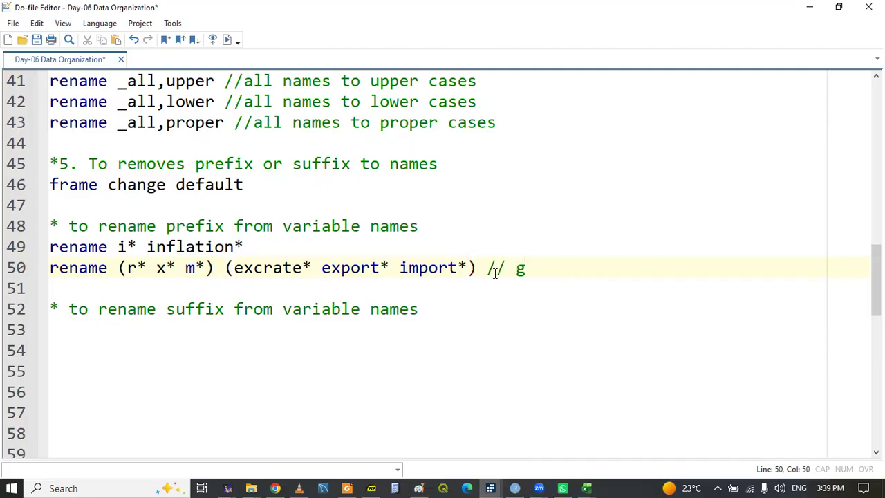
type("roup and pr")
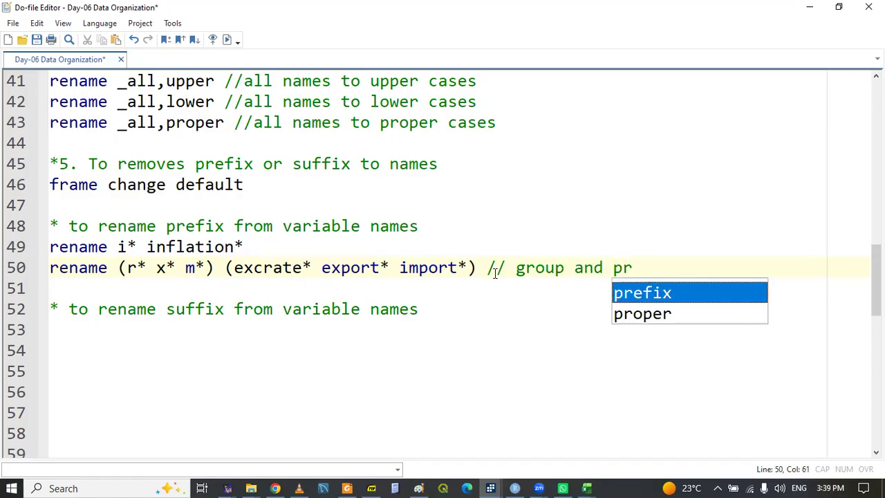
type("efix")
Run the grouped rename line and check the exchange rate, export and import variable names in the Data Editor
double_click(77, 268)
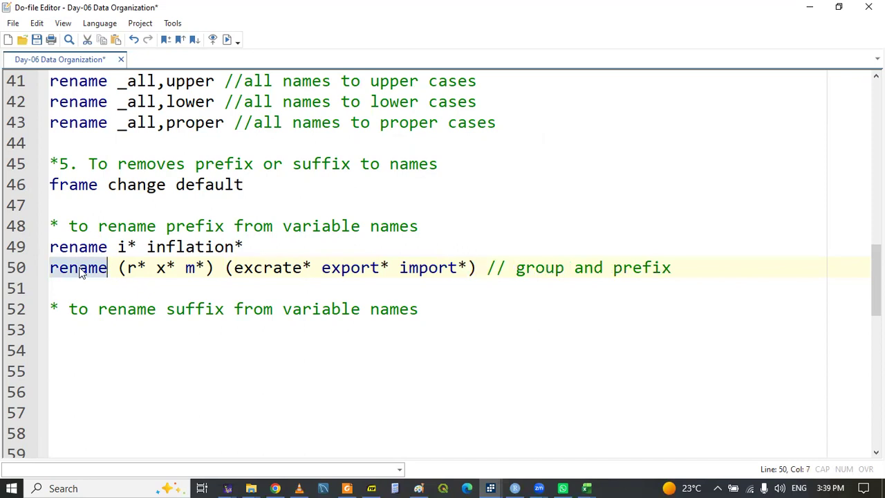
key("shift+End")
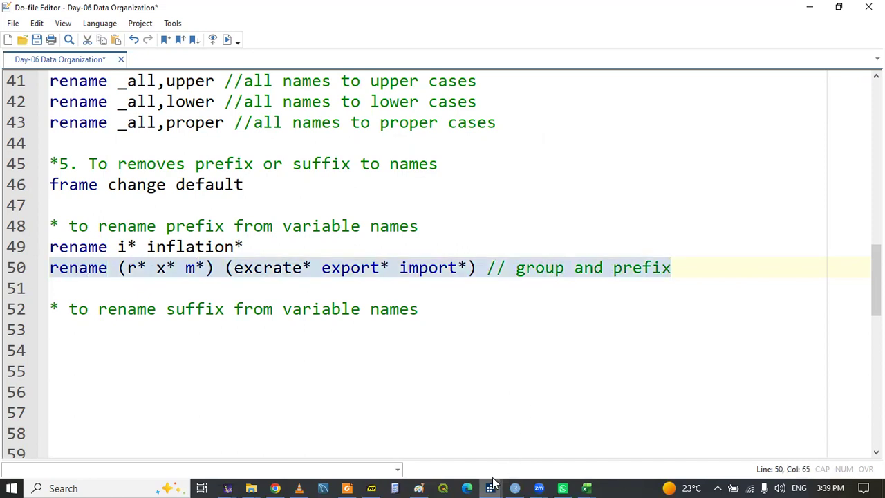
mouse_move(492, 487)
left_click(696, 436)
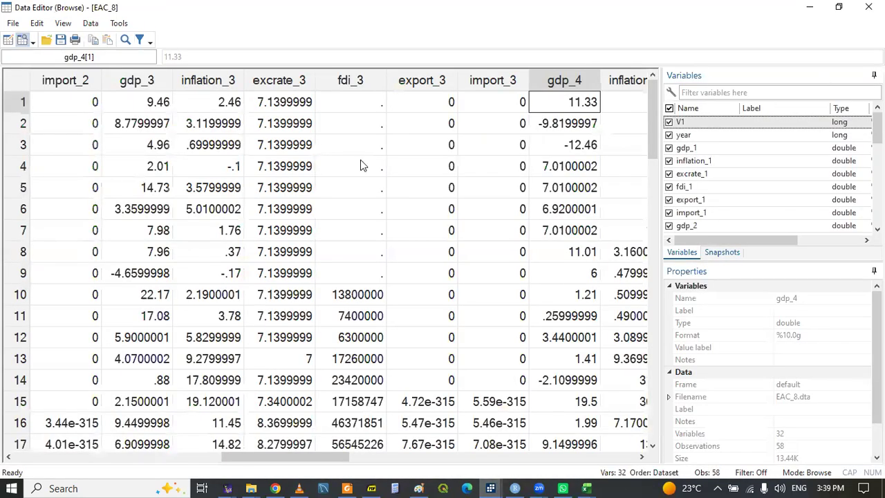
left_click(97, 102)
key("Left")
key("Left")
key("Left")
key("Left")
key("Left")
key("Left")
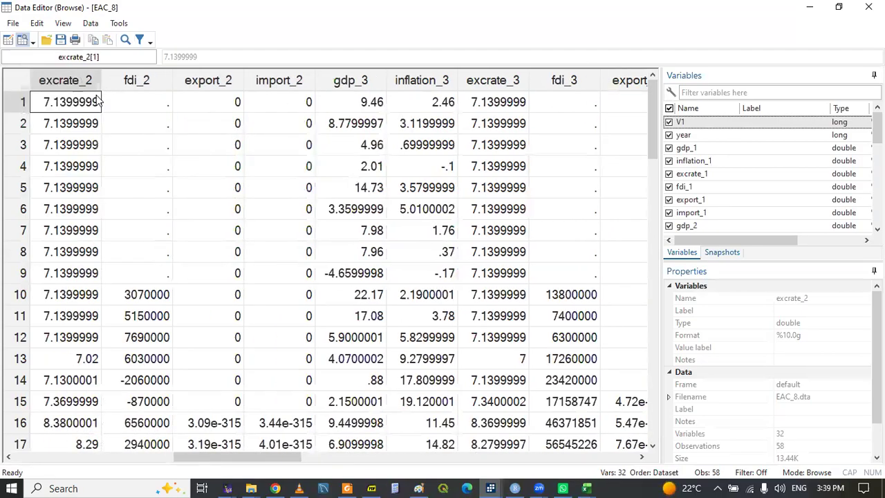
Examine the renamed variables across the whole EAC_8 dataset in the Data Editor, from V1 through import_5
key("Left")
key("Left")
key("Left")
key("Left")
key("Left")
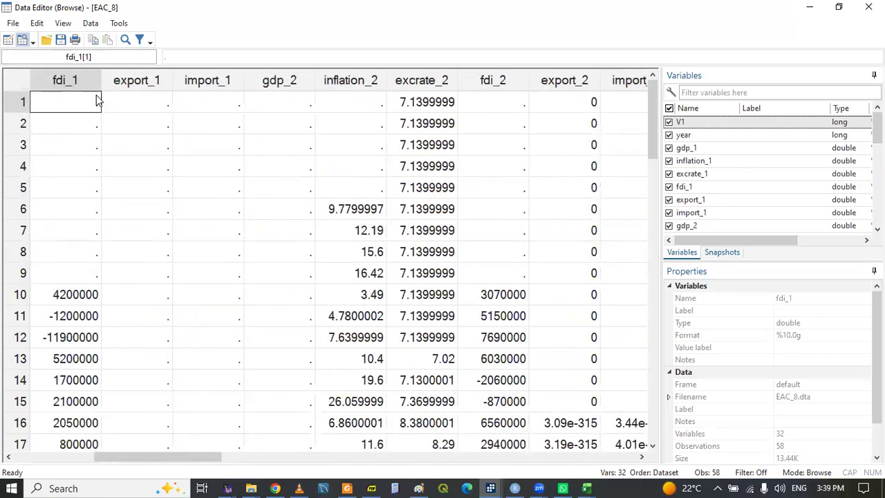
key("Right")
key("Right")
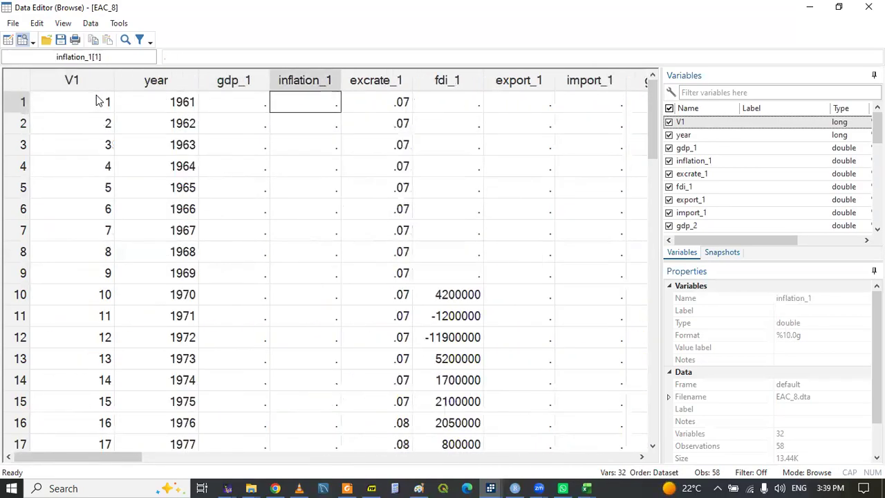
key("Right")
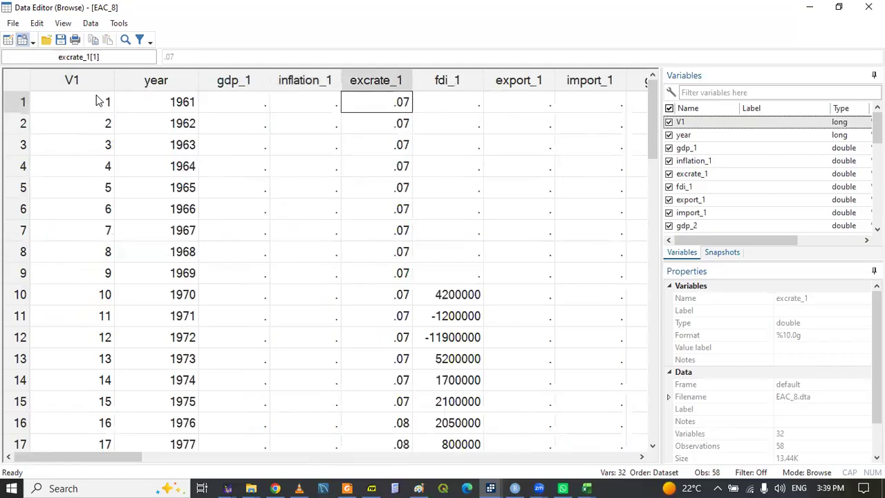
key("Right")
key("Right")
key("Right")
key("Right")
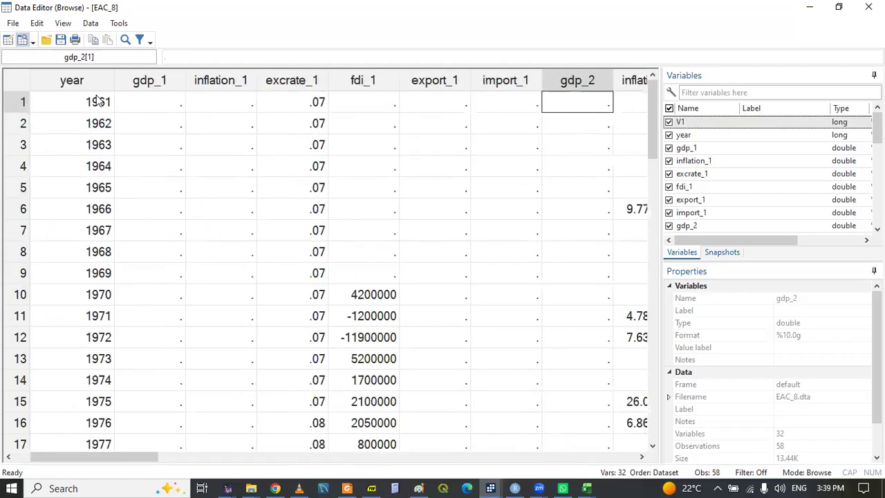
key("Right")
key("Right")
key("Right")
key("Right")
key("Right")
key("Right")
key("Right")
key("Right")
key("Right")
key("Right")
key("Right")
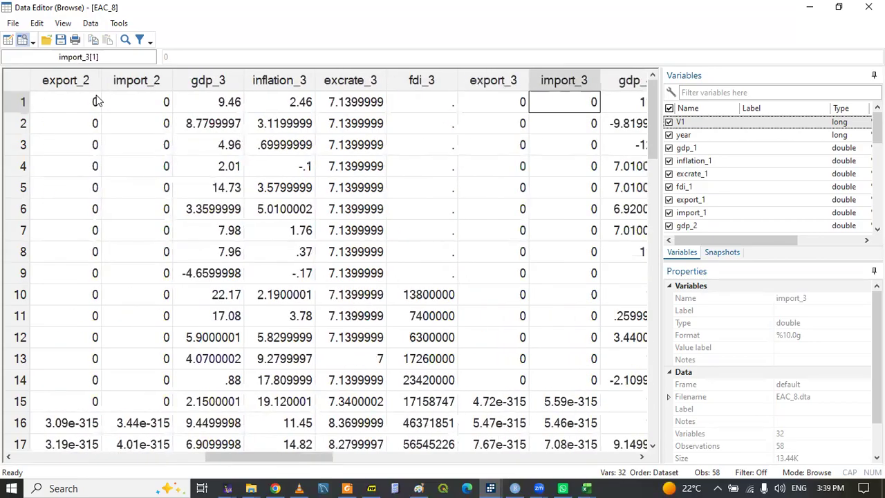
key("Right")
key("Right")
key("Right")
key("Right")
key("Right")
key("Right")
key("Right")
key("Right")
key("Right")
key("Right")
key("Right")
key("Right")
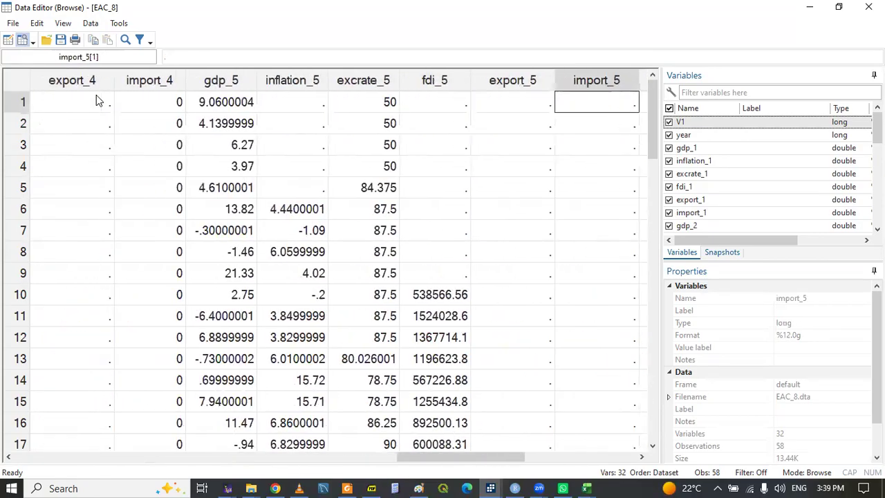
key("Left")
key("Left")
key("Left")
key("Left")
key("Left")
key("Left")
key("Left")
key("Left")
key("Left")
key("Left")
key("Left")
key("Left")
key("Left")
key("Left")
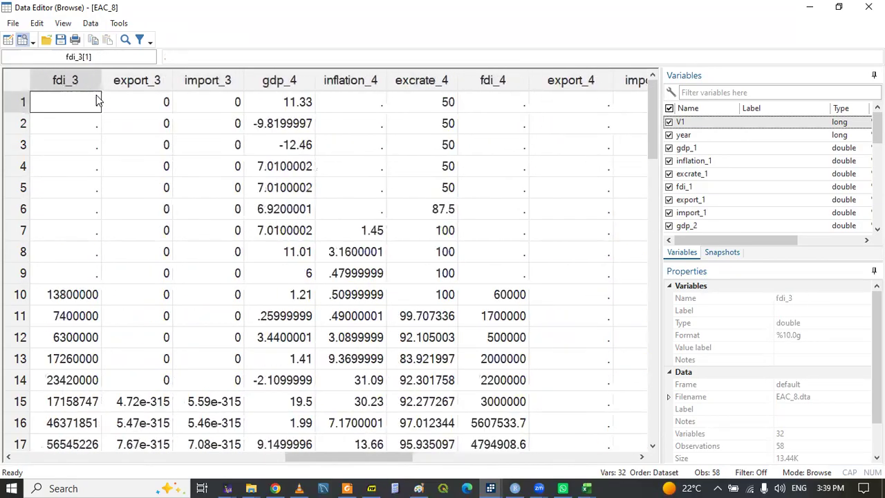
key("Left")
key("Left")
key("Left")
key("Left")
key("Left")
key("Left")
key("Left")
key("Left")
key("Left")
key("Left")
key("Left")
key("Left")
key("Left")
key("Left")
key("Left")
key("Left")
key("Left")
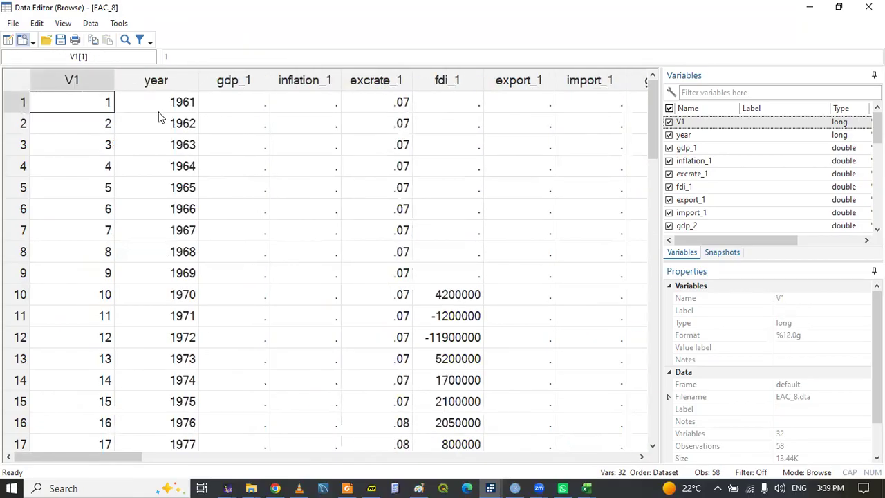
Start a rename command in the do-file on the line below the comment about renaming suffixes
mouse_move(489, 484)
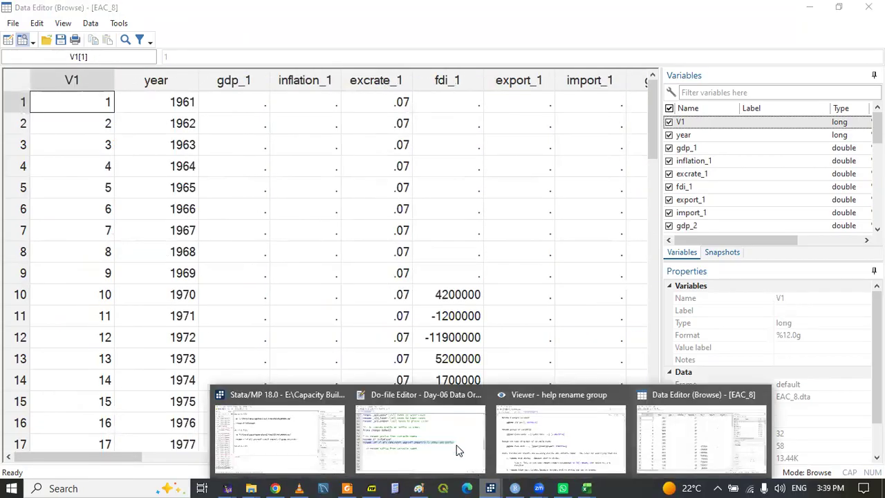
left_click(457, 450)
left_click(133, 328)
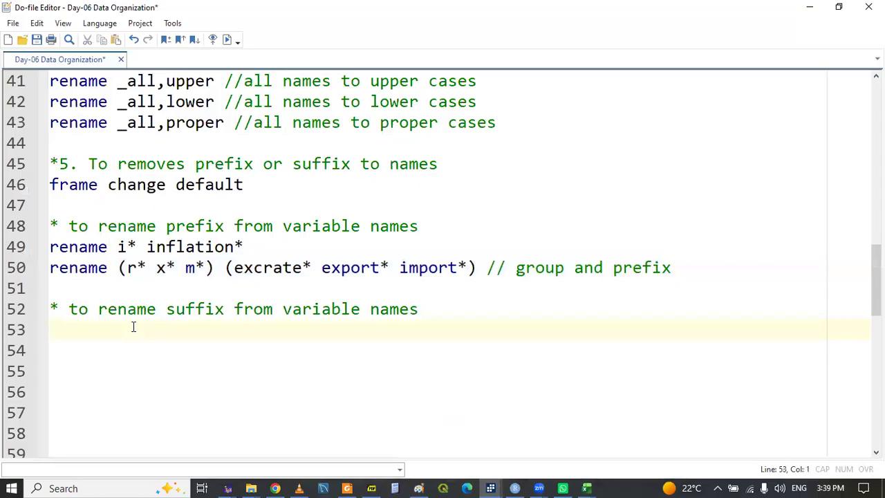
type("rename")
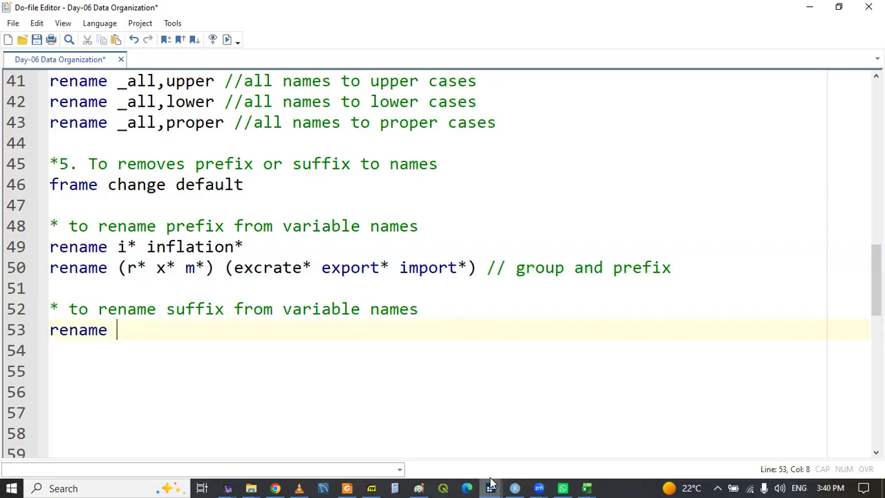
Examine the numeric suffixes of the variable names across the dataset in the Data Editor
left_click(490, 488)
left_click(671, 417)
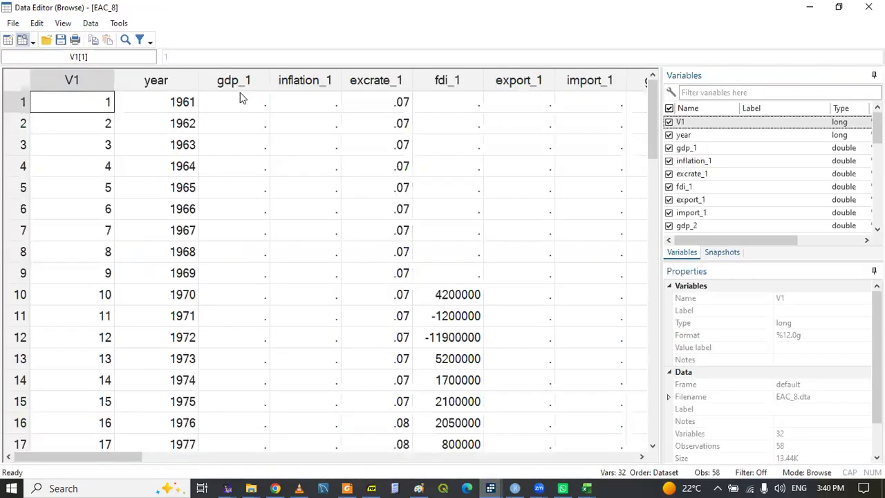
left_click(466, 103)
key("Right")
key("Right")
key("Right")
key("Right")
key("Right")
key("Right")
key("Right")
key("Right")
key("Right")
key("Right")
key("Right")
key("Right")
key("Right")
key("Right")
key("Right")
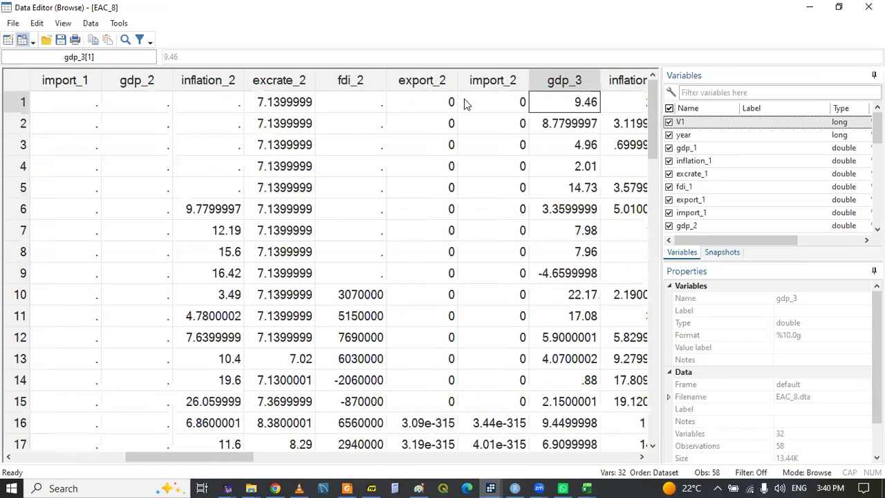
key("Right")
key("Right")
key("Right")
key("Right")
key("Right")
key("Right")
key("Right")
key("Right")
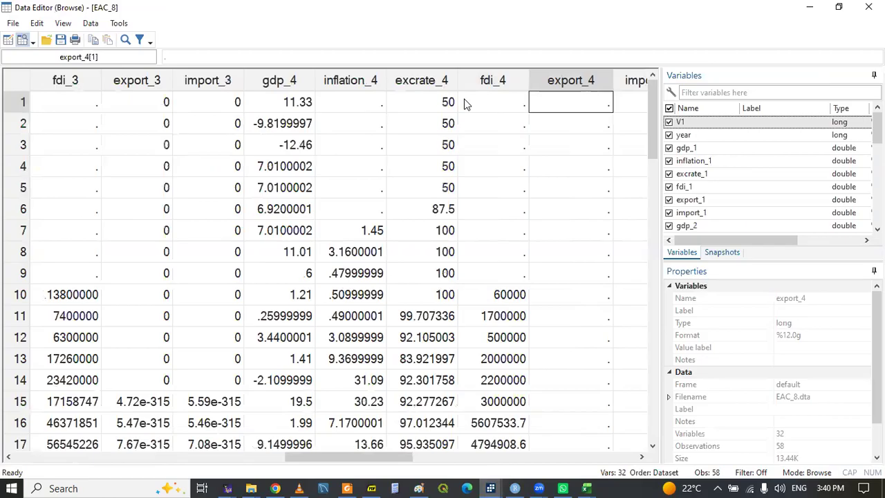
key("Right")
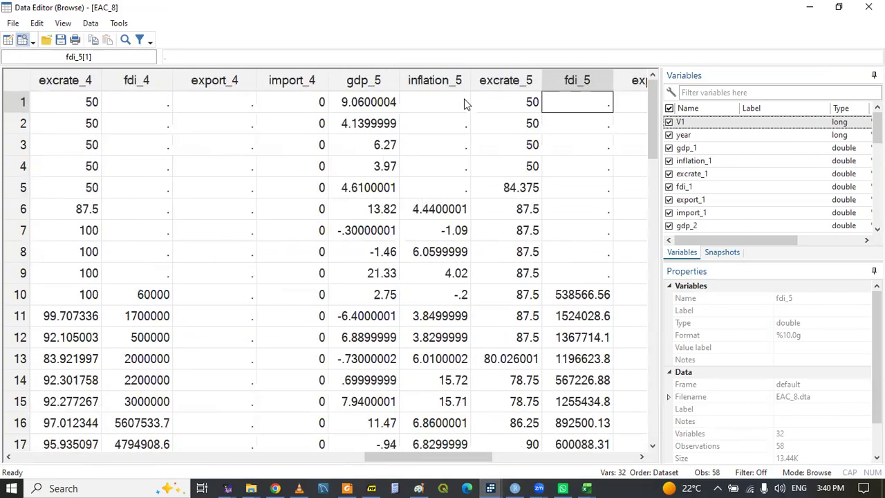
Complete the suffix command in the do-file as "rename *1 *Tanzania"
left_click(491, 488)
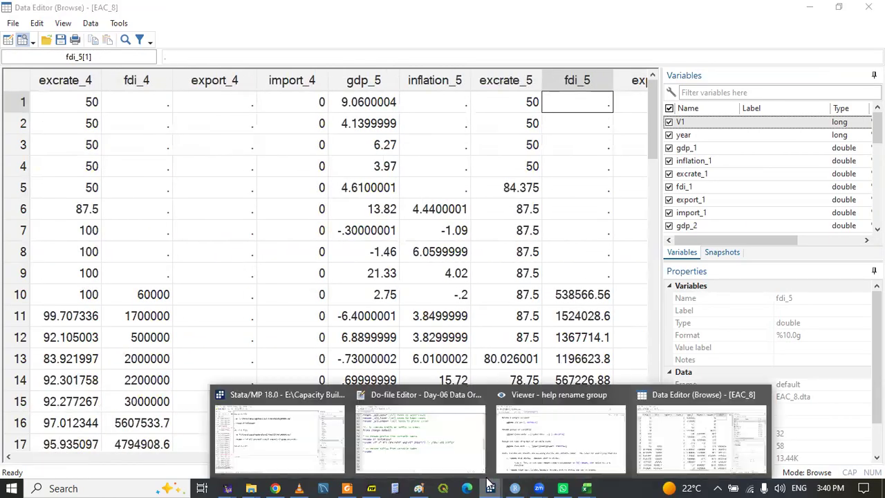
left_click(453, 441)
type("*_")
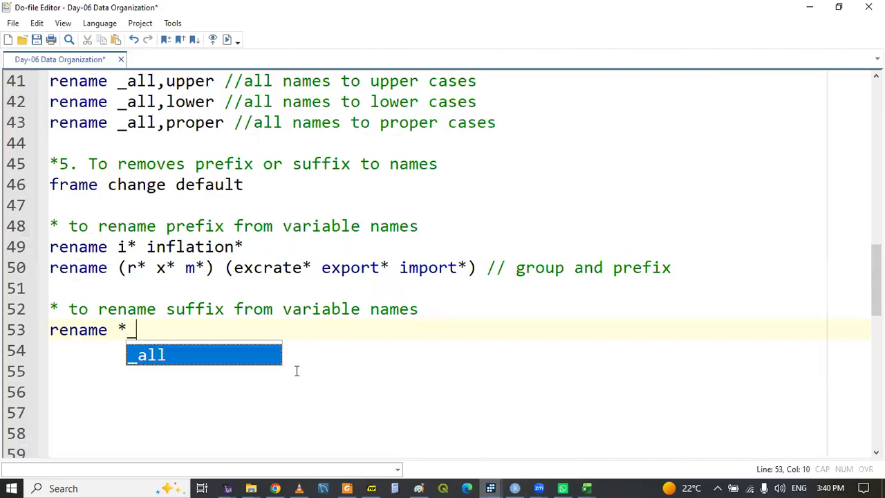
key("BackSpace")
type("1")
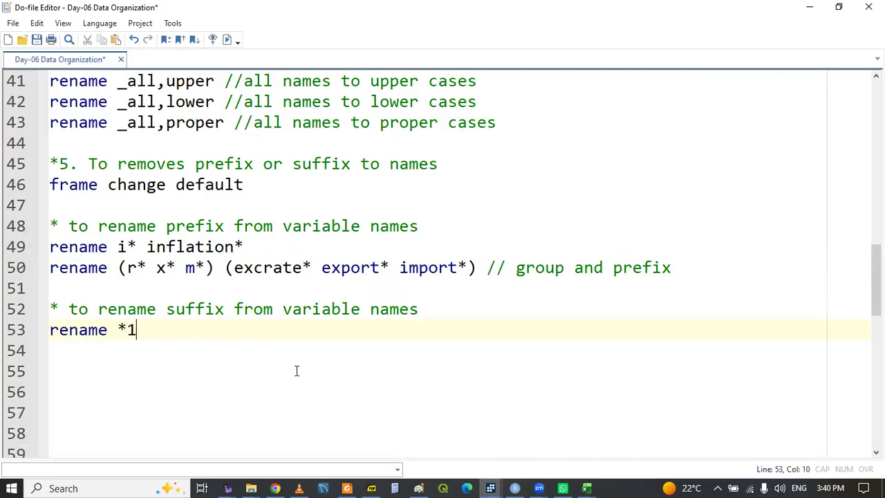
type(" *Tanzania")
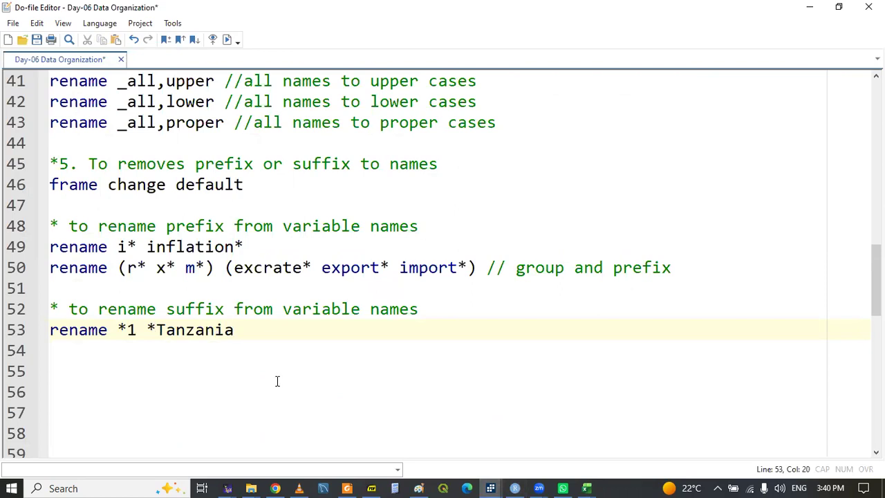
double_click(88, 336)
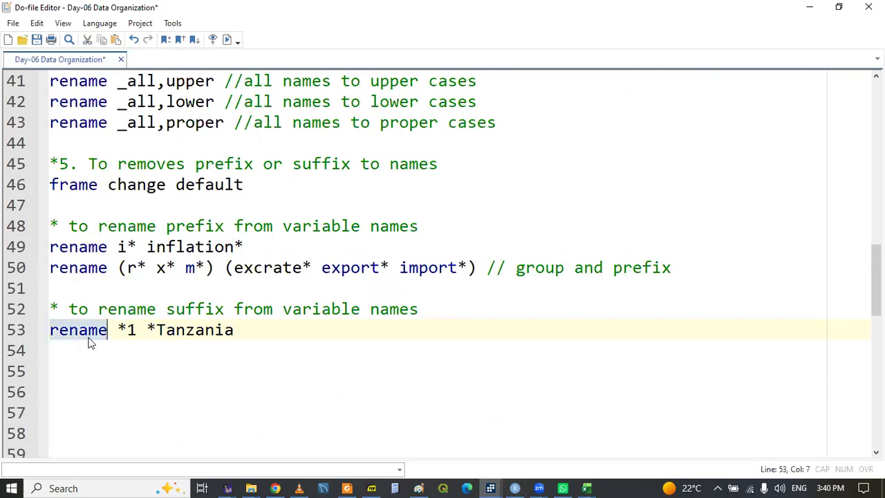
left_click(129, 327)
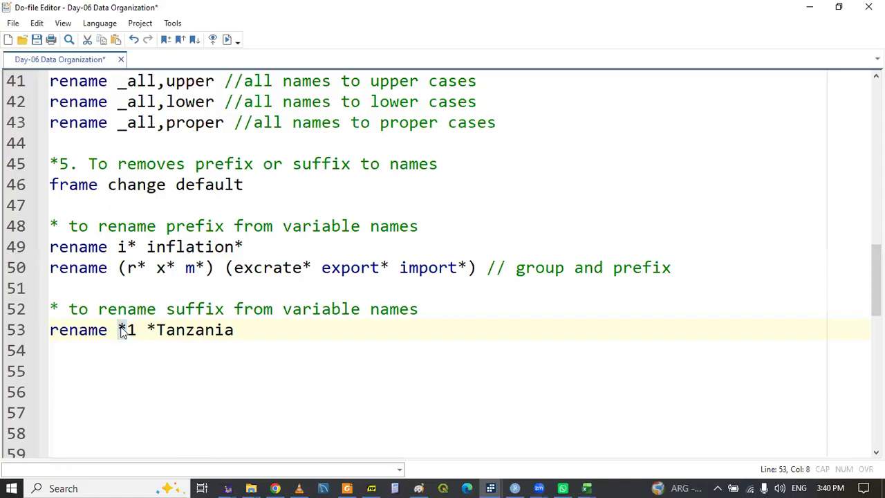
left_click_drag(128, 247, 118, 247)
left_click(136, 247)
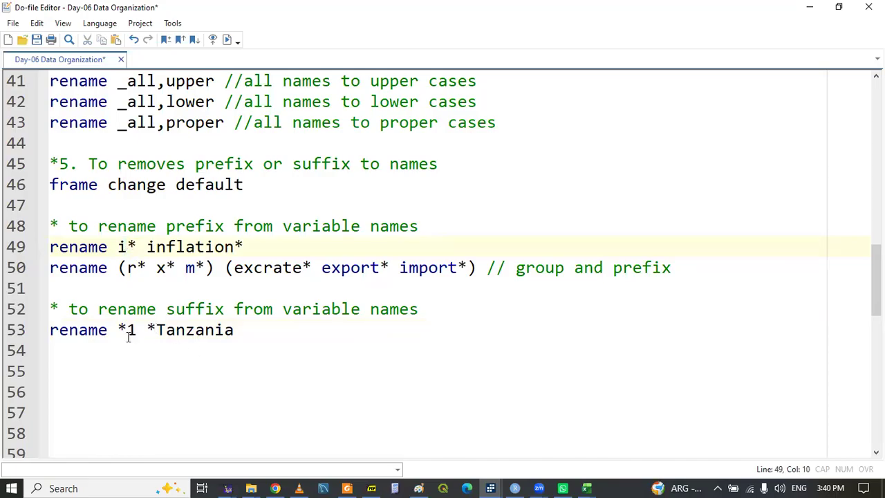
Run the line "rename *1 *Tanzania" and bring up the dataset in the Data Editor
triple_click(78, 331)
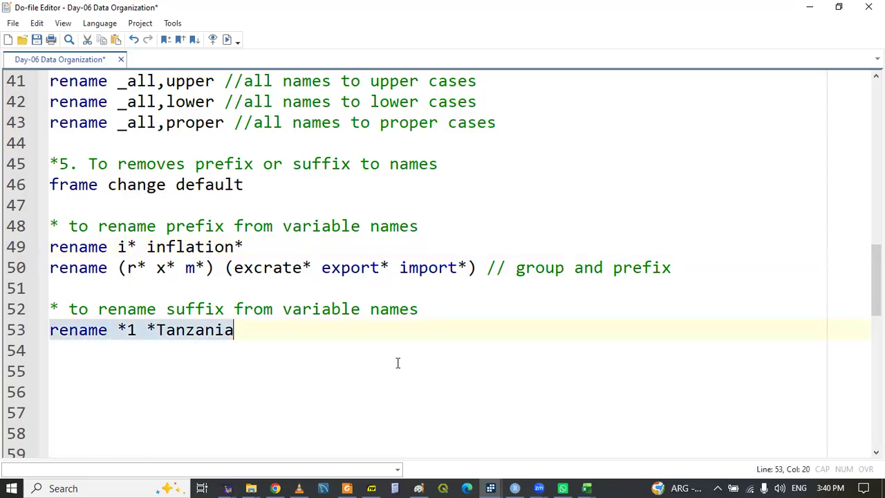
left_click(492, 486)
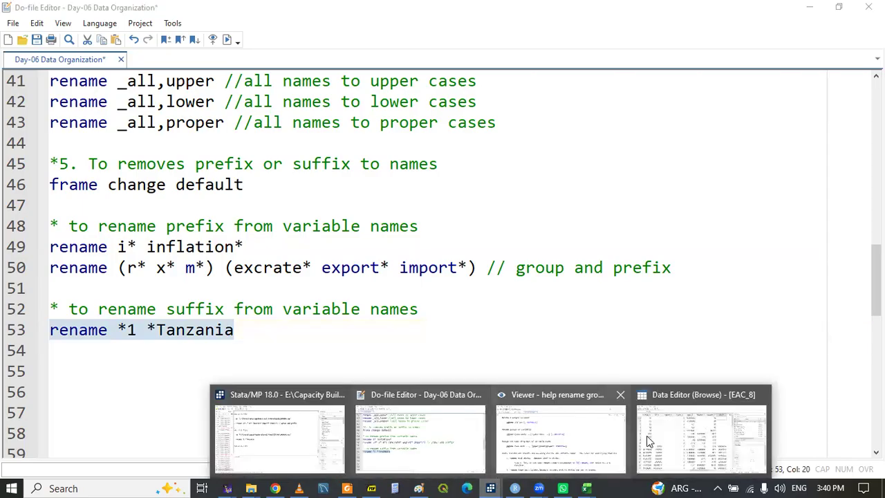
left_click(668, 437)
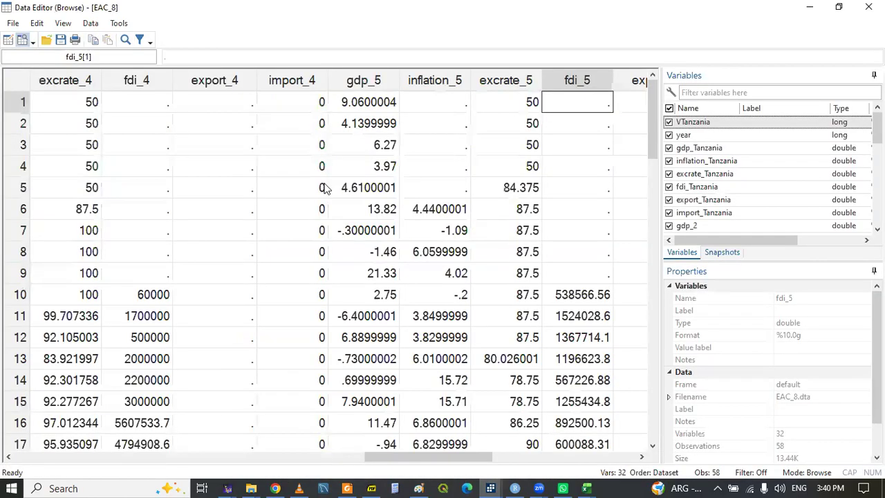
Check the names of the variables that ended in 1 and compare them with the group ending in 2
left_click(177, 242)
key("Left")
key("Left")
key("Left")
key("Left")
key("Left")
key("Left")
key("Left")
key("Left")
key("Left")
key("Left")
key("Left")
key("Left")
key("Left")
key("Left")
key("Left")
key("Left")
key("Left")
key("Left")
key("Left")
key("Left")
key("Left")
key("Left")
key("Left")
key("Left")
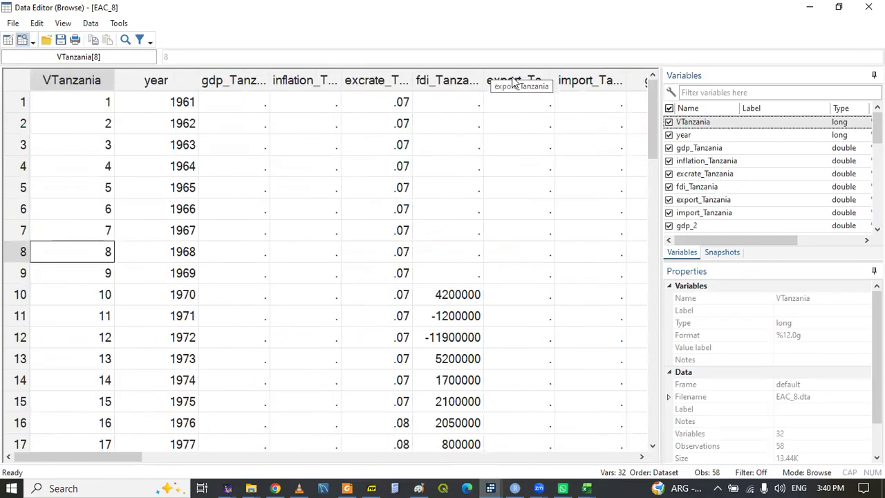
left_click_drag(122, 462, 182, 459)
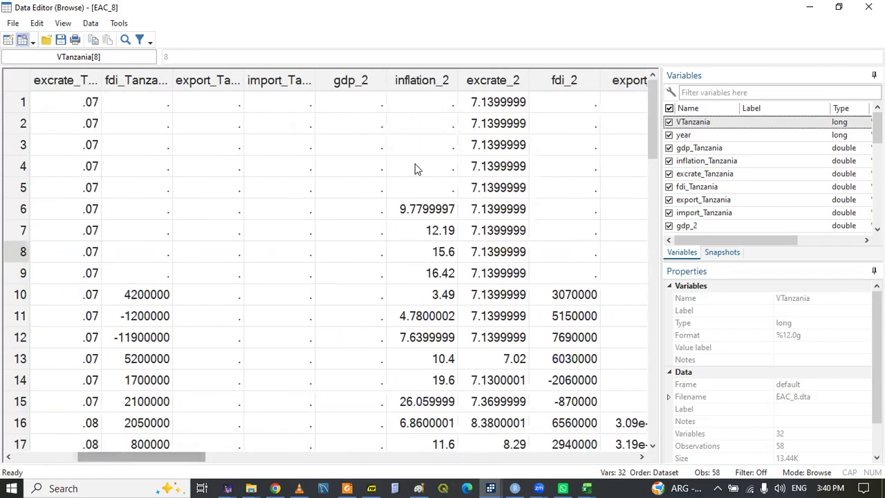
Add the command "rename (*2 *3 *4 *5) (*Uganda *Kenya *Rwanda *Burundi)" below the Tanzania rename in the do-file
left_click(490, 488)
left_click(442, 458)
left_click(133, 352)
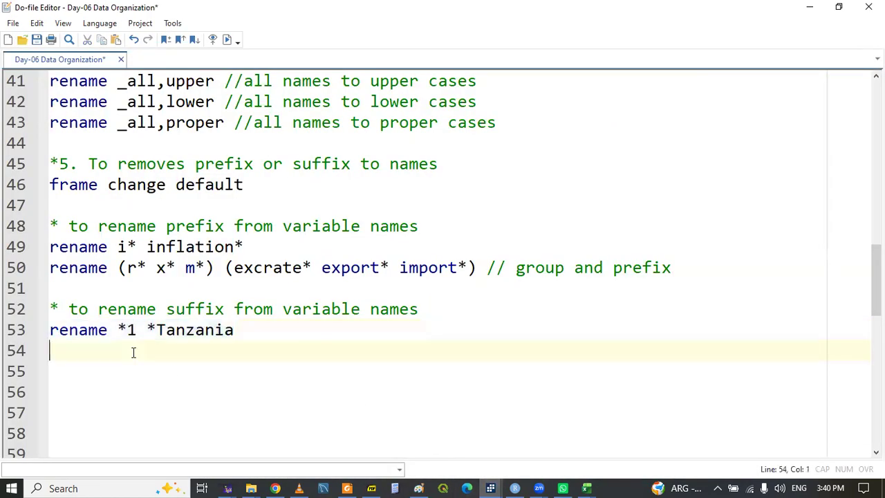
type("rename")
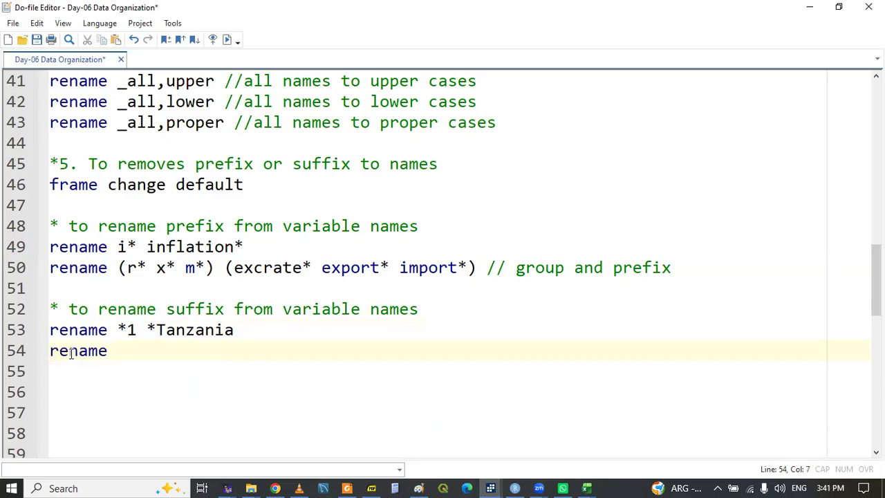
type(" (")
type("*2 *")
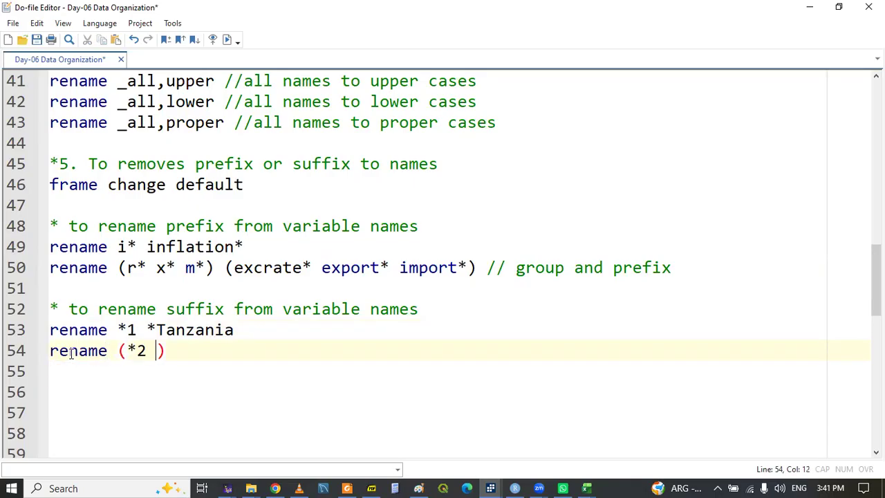
type("3 *4 *5) (")
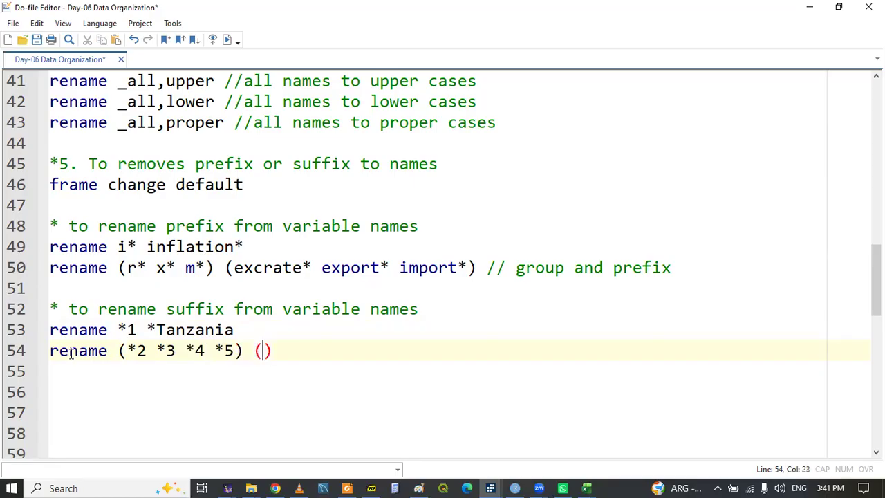
type("*Uganda")
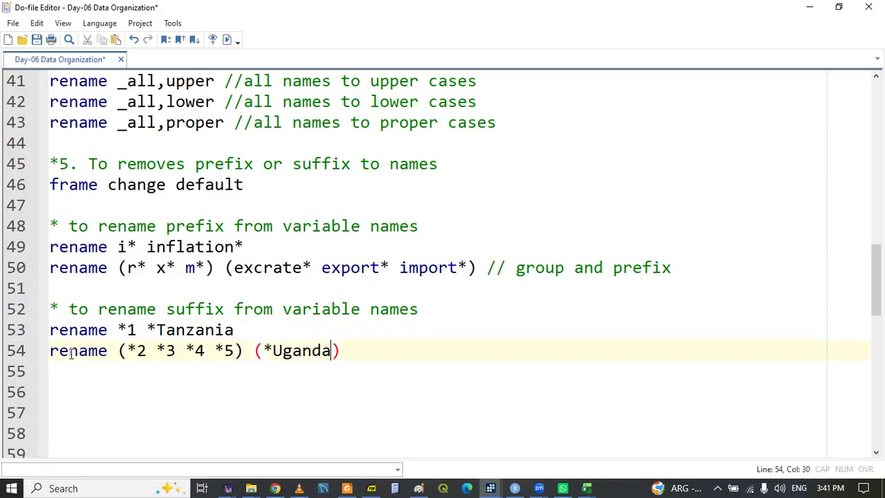
type(" *Kenya ")
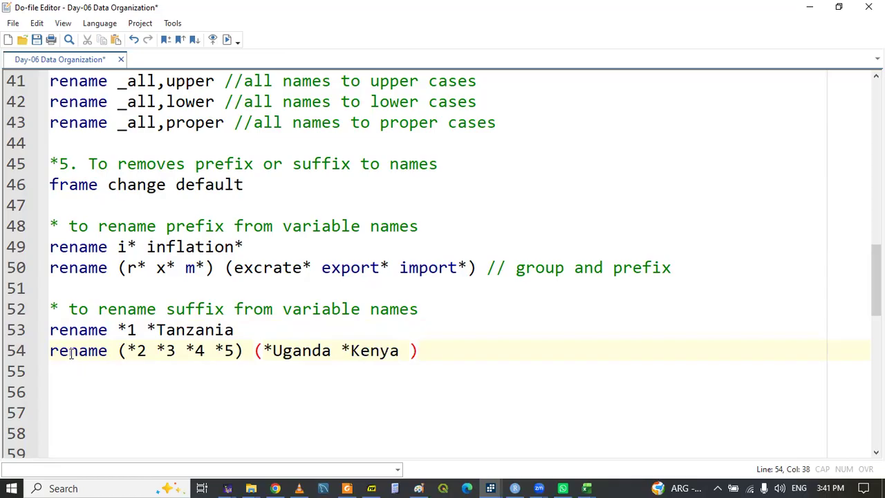
type("*Rwanda")
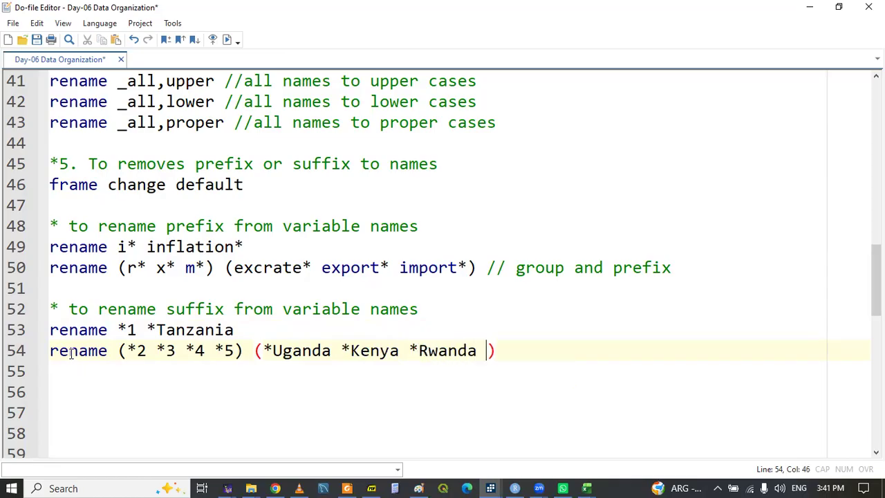
type(" *Burundi")
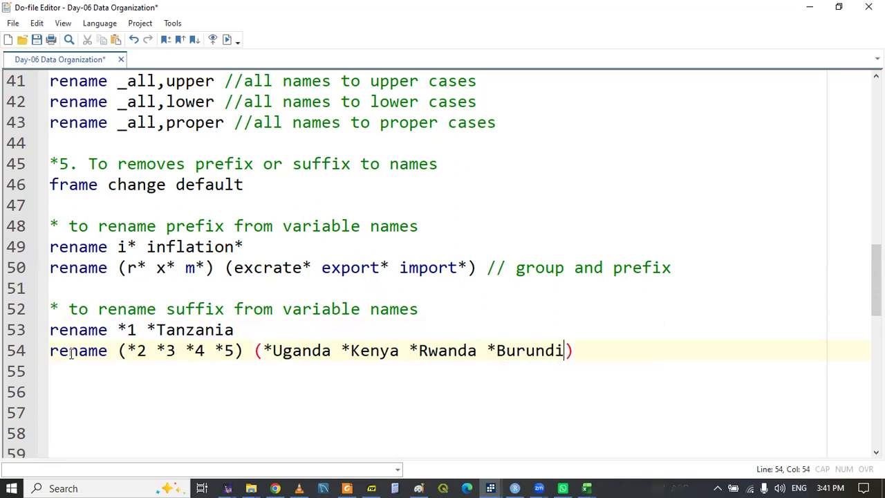
Run the line "rename (*2 *3 *4 *5) (*Uganda *Kenya *Rwanda *Burundi)" and bring up the dataset in the Data Editor
double_click(86, 353)
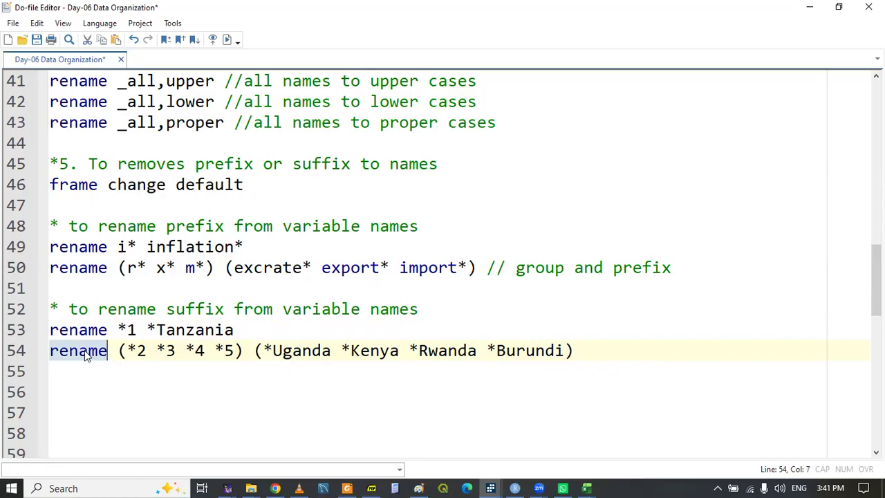
key("shift+End")
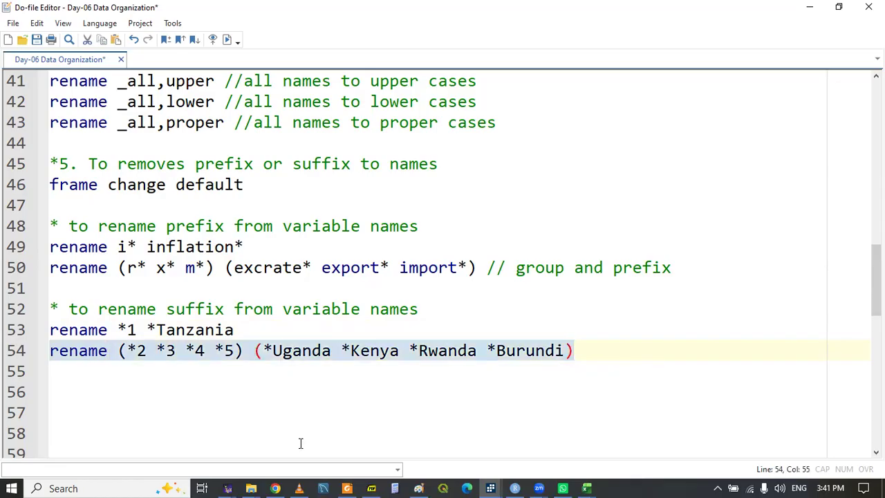
mouse_move(494, 482)
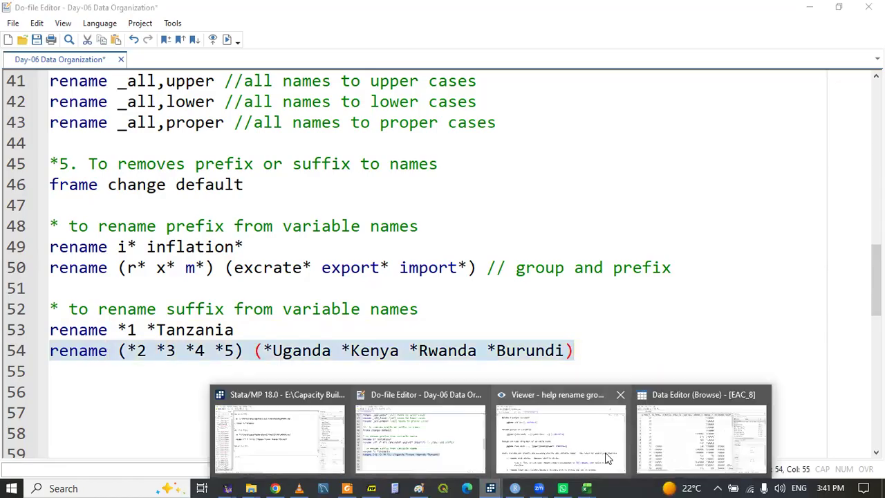
left_click(698, 436)
Check the names of the Uganda, Kenya, Rwanda and Burundi variables across the data columns and the variable list
left_click(417, 146)
key("Right")
key("Right")
key("Right")
key("Right")
key("Right")
key("Right")
key("Right")
key("Right")
key("Right")
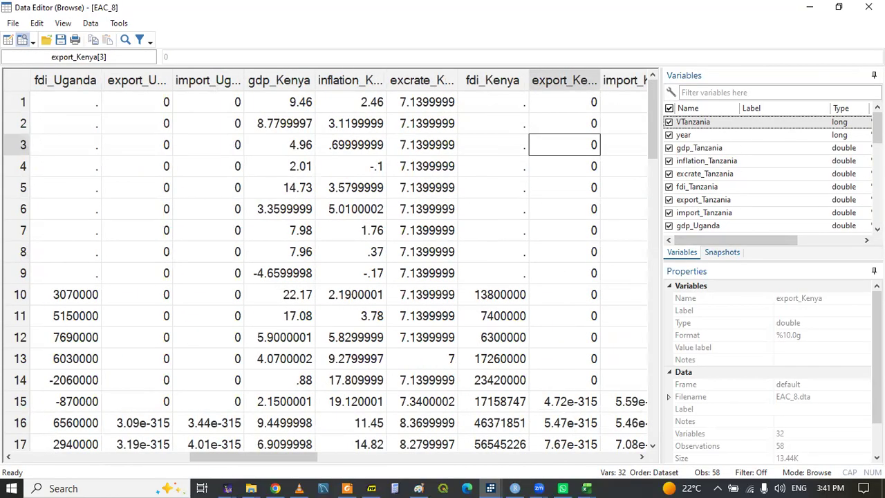
scroll(761, 173, "down", 1)
scroll(760, 173, "down", 3)
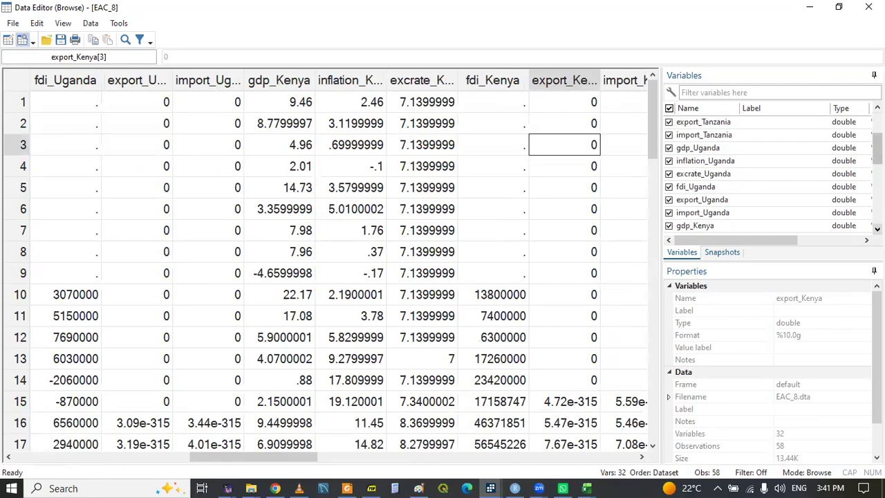
scroll(760, 172, "down", 4)
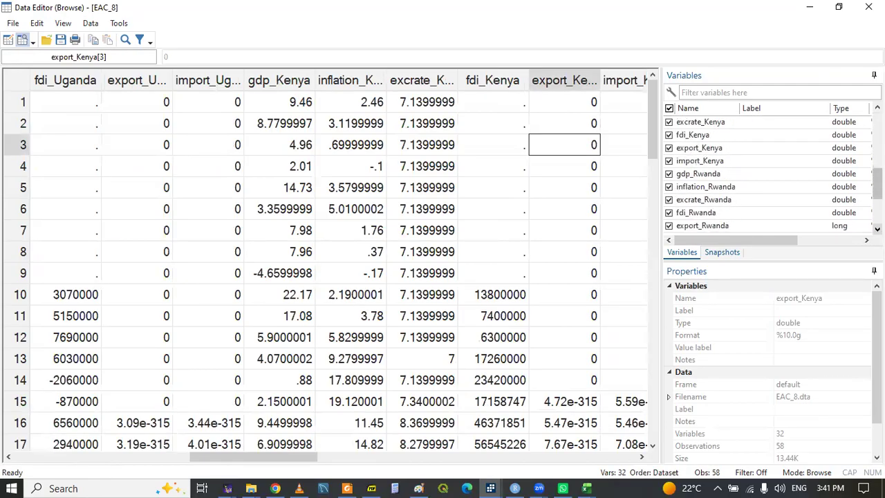
scroll(760, 173, "down", 1)
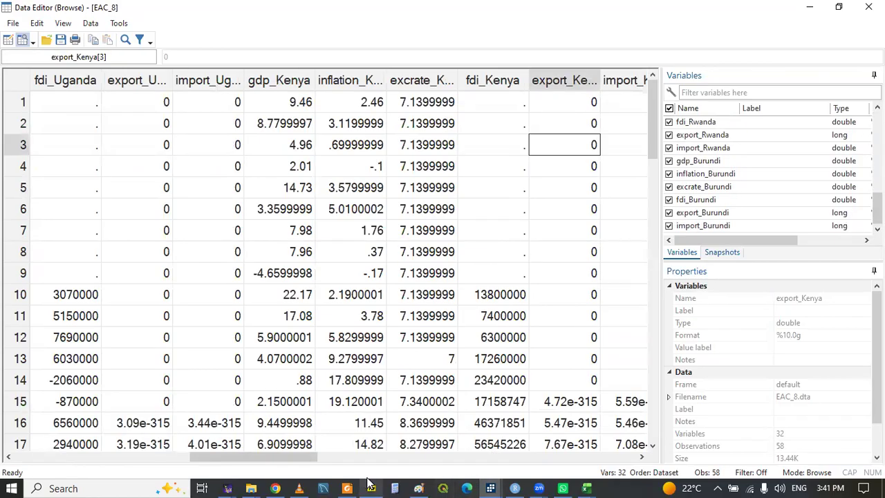
Return to the do-file and save it with the insertion point on the empty line 56
left_click(496, 482)
left_click(422, 443)
left_click(198, 409)
key("ctrl+s")
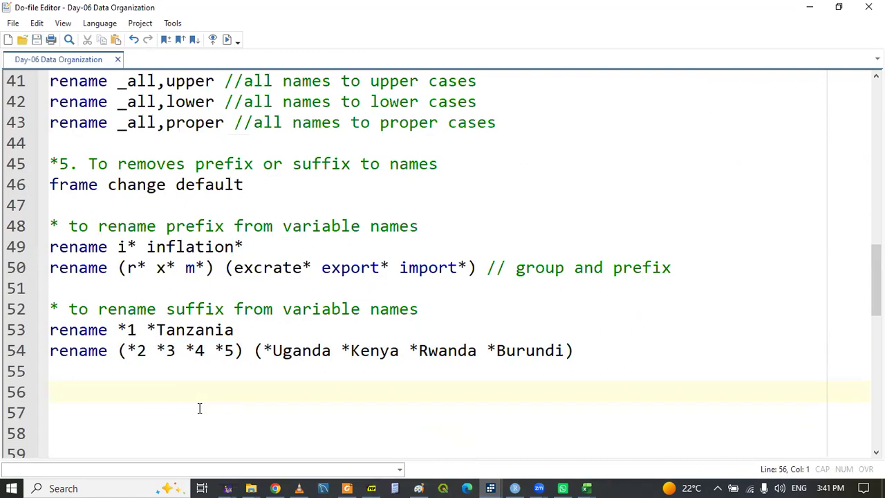
Switch to the PDF slides, clear the highlight on technique 5 and review the list of variable renaming techniques
left_click(372, 488)
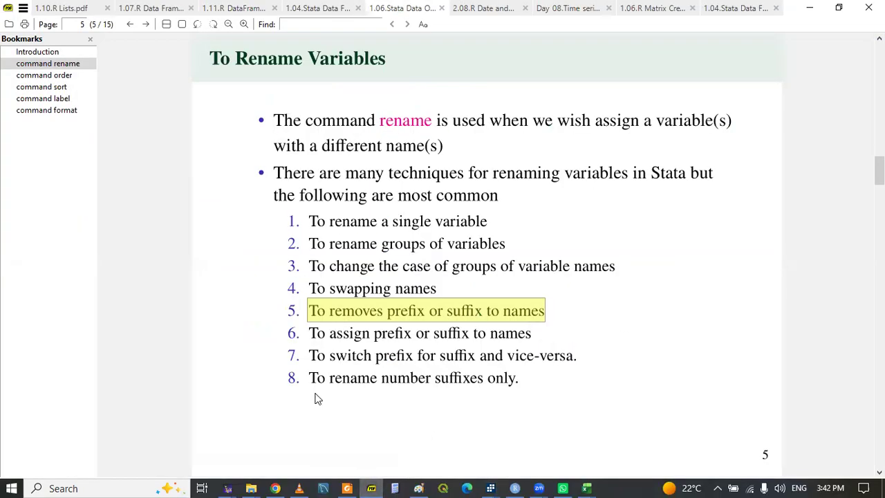
left_click(202, 335)
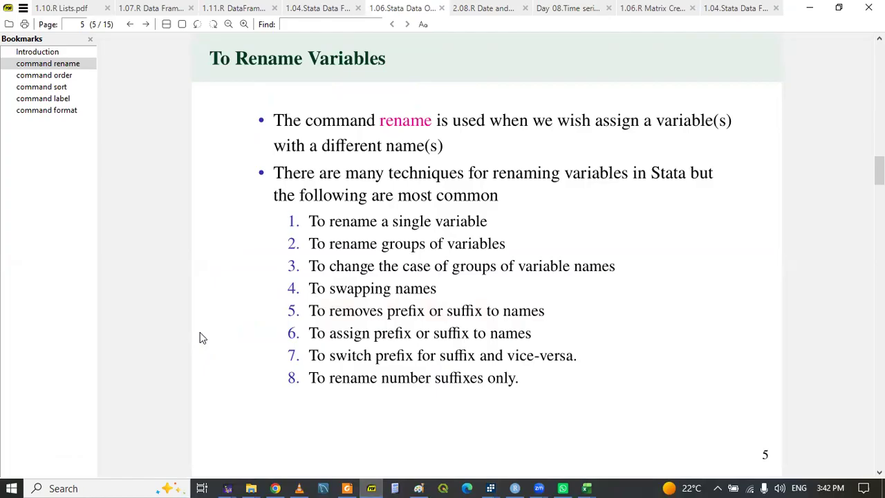
left_click(371, 485)
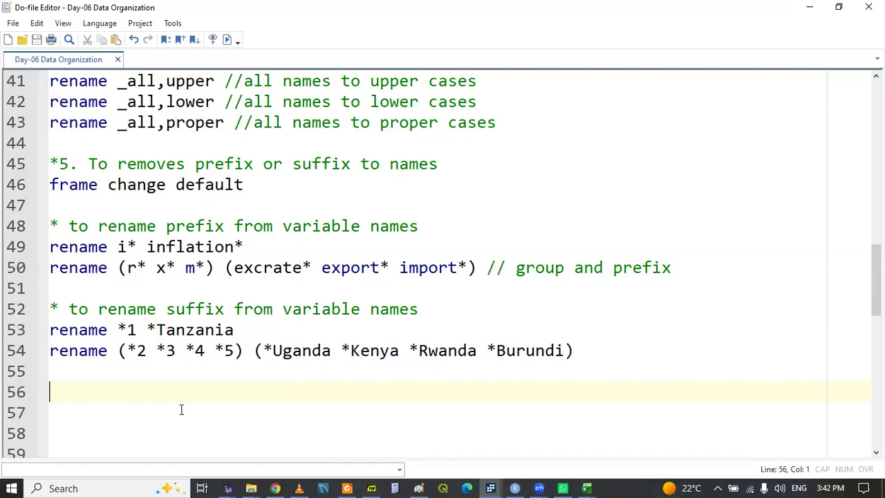
Add the comment "* to remove common character" on line 56 of the do-file
type("* to r")
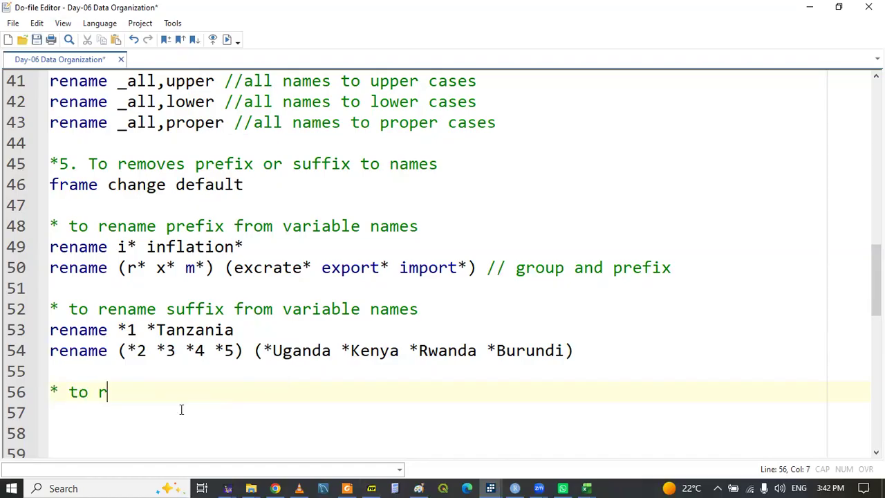
type("emoves")
key("BackSpace")
type("char")
key("BackSpace")
key("BackSpace")
key("BackSpace")
key("BackSpace")
type("com")
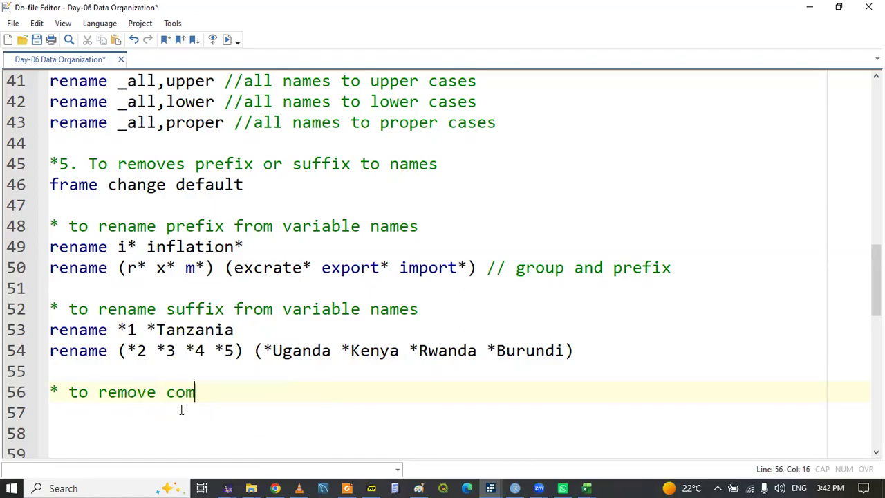
type("mon character")
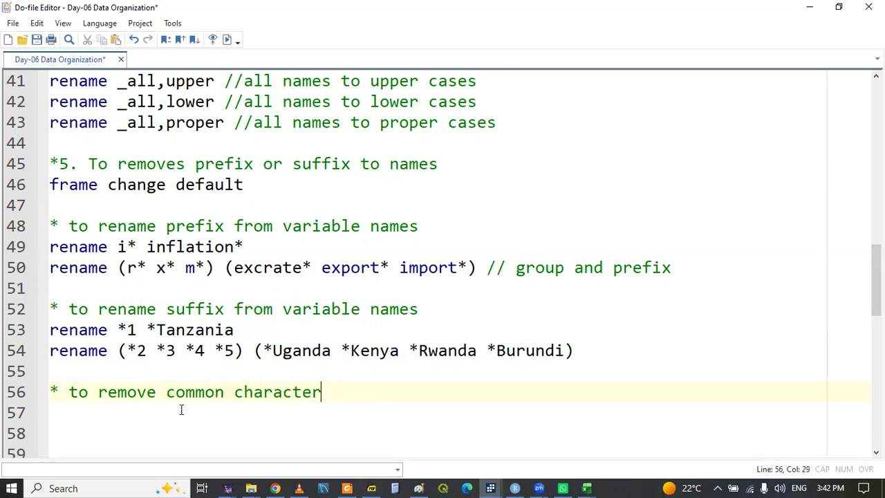
Insert several blank lines below the common character comment, return to line 57 and save the do-file
key("ctrl+s")
key("Return")
key("Return")
key("Return")
key("Return")
key("Return")
key("Return")
key("Return")
key("Return")
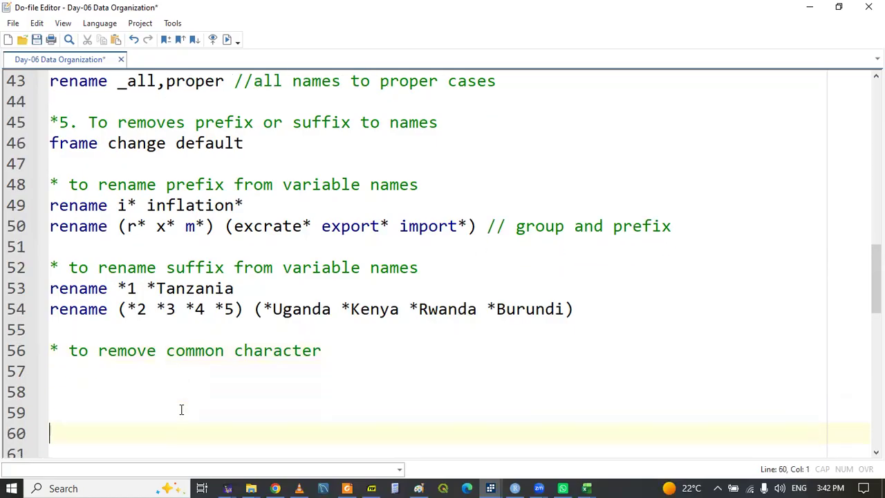
key("Up")
key("Up")
key("Up")
key("Up")
key("Up")
key("Up")
key("Up")
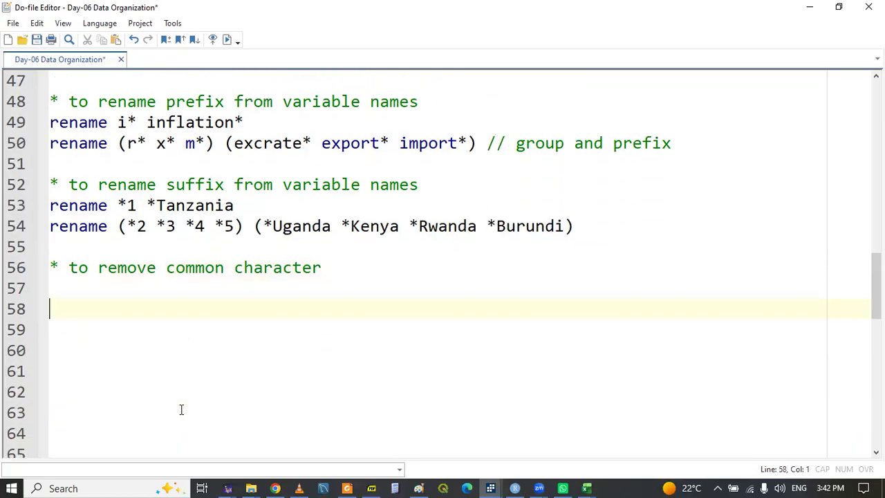
key("ctrl+s")
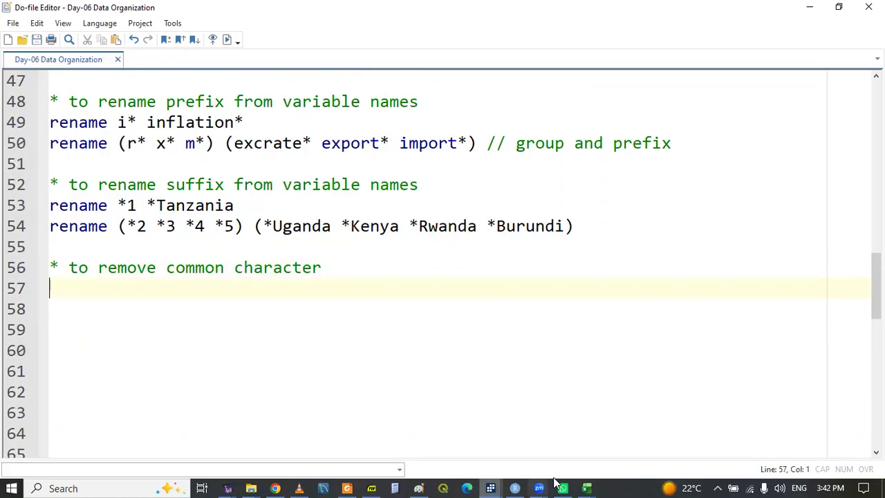
Examine the variable names in the Data Editor for a character they share, and return to the do-file
left_click(493, 484)
left_click(702, 429)
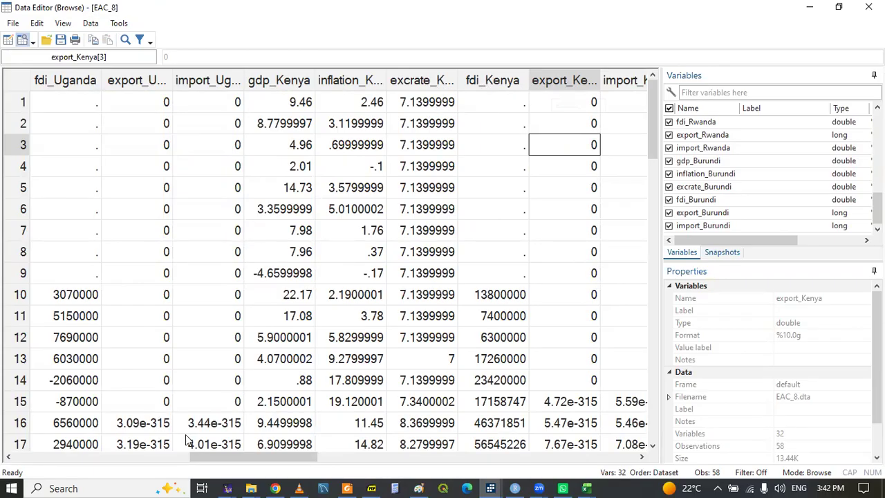
mouse_move(207, 455)
left_mouse_down()
mouse_move(438, 470)
mouse_move(238, 468)
mouse_move(194, 452)
left_mouse_up()
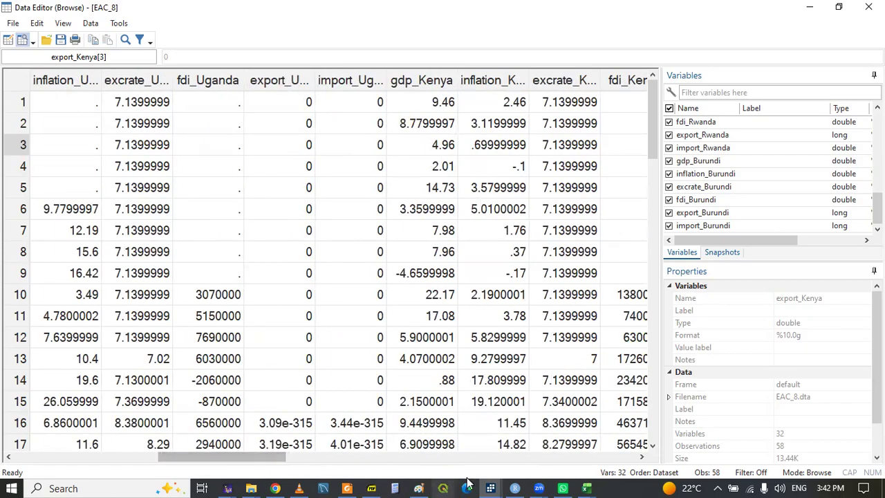
mouse_move(227, 488)
left_click(419, 446)
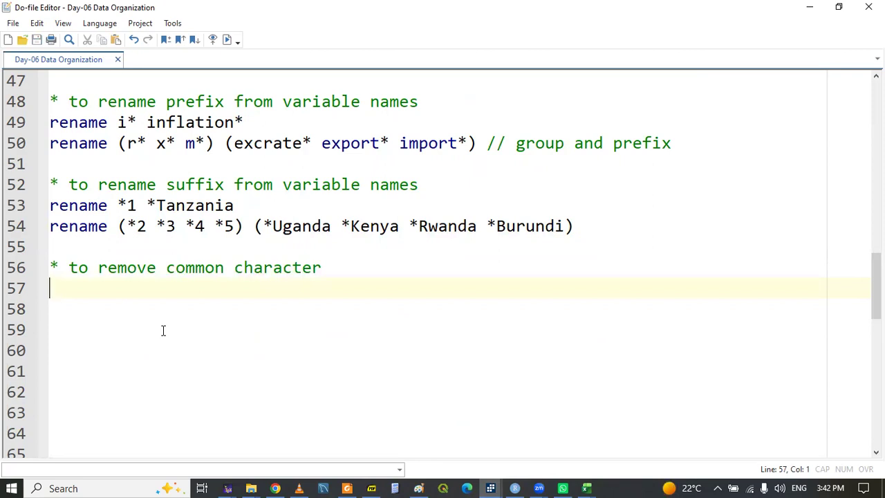
Start a rename command on line 57 and extend the comment above it with "(like remove _ character)"
type("ren")
key("Return")
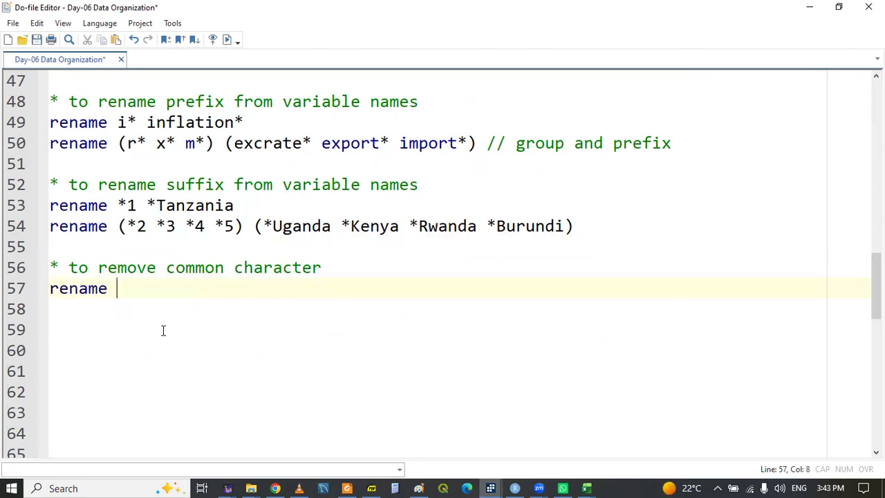
left_click(332, 253)
left_click(331, 267)
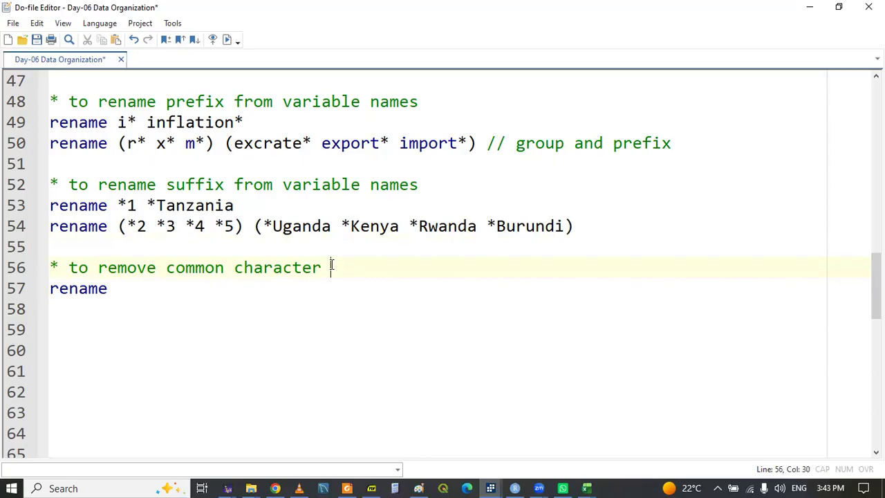
type("(")
type("like remove ")
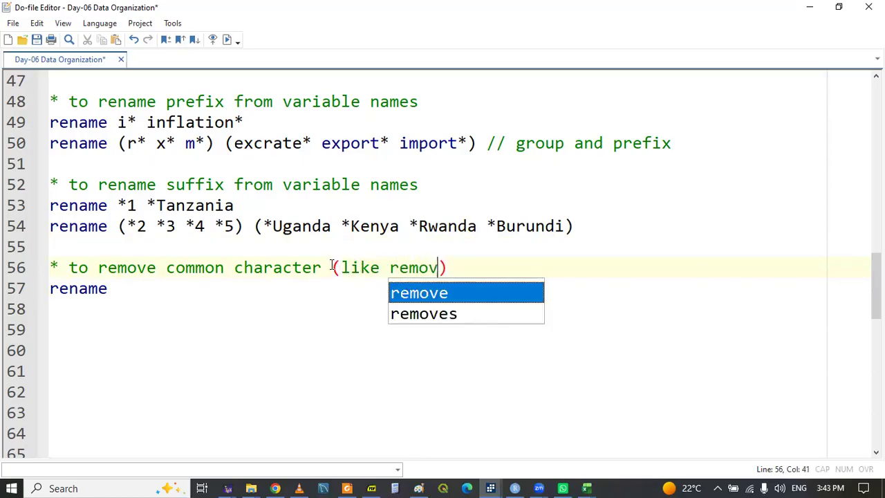
type("_ cha")
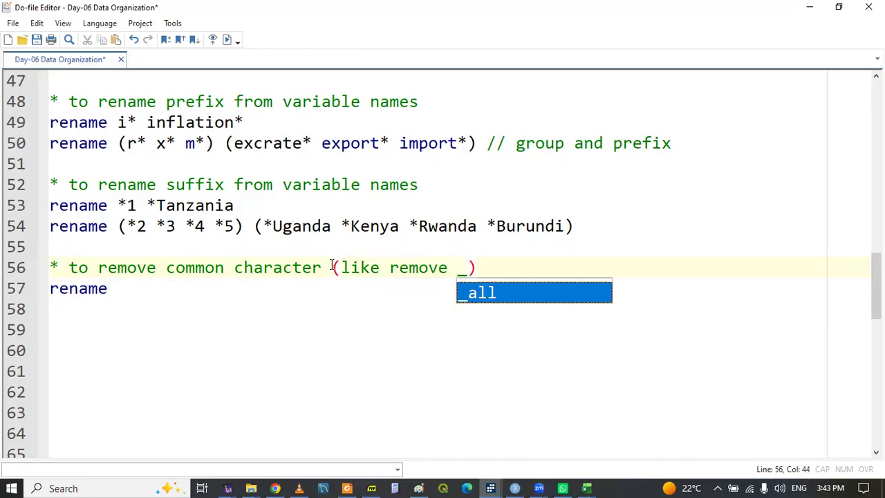
type("racter")
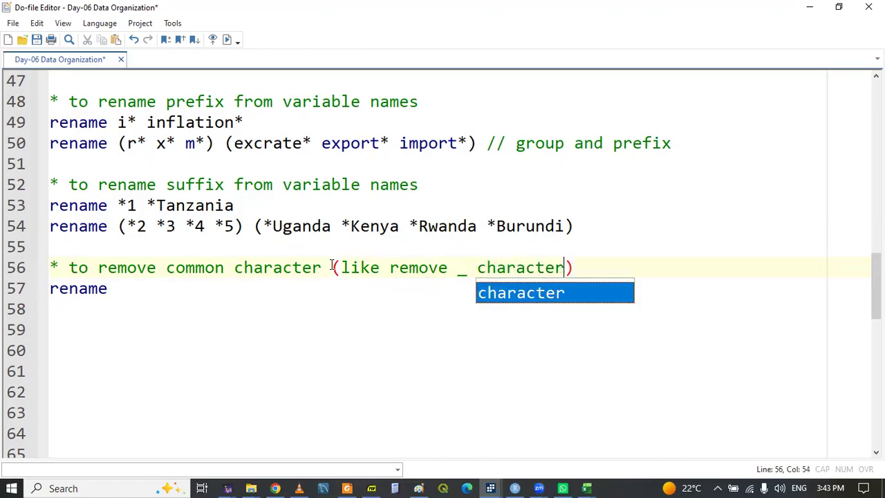
Complete the command on line 57 as "rename *_* *0*"
left_click(125, 287)
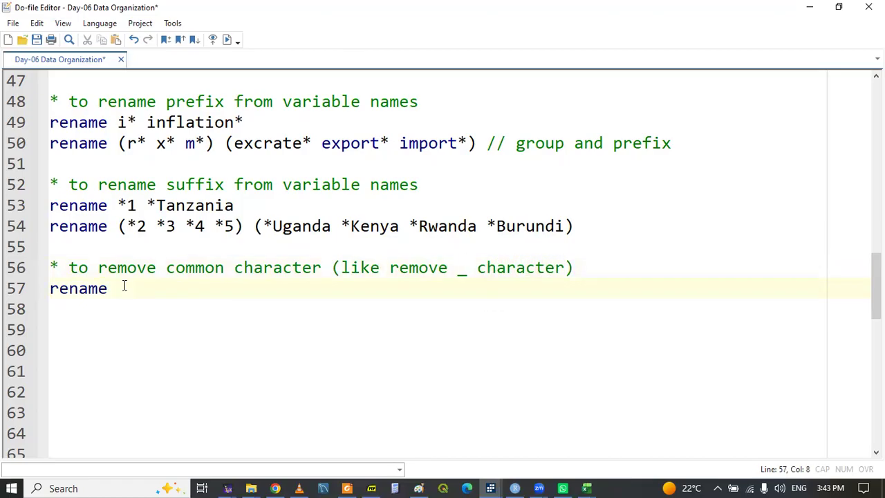
type("*_*")
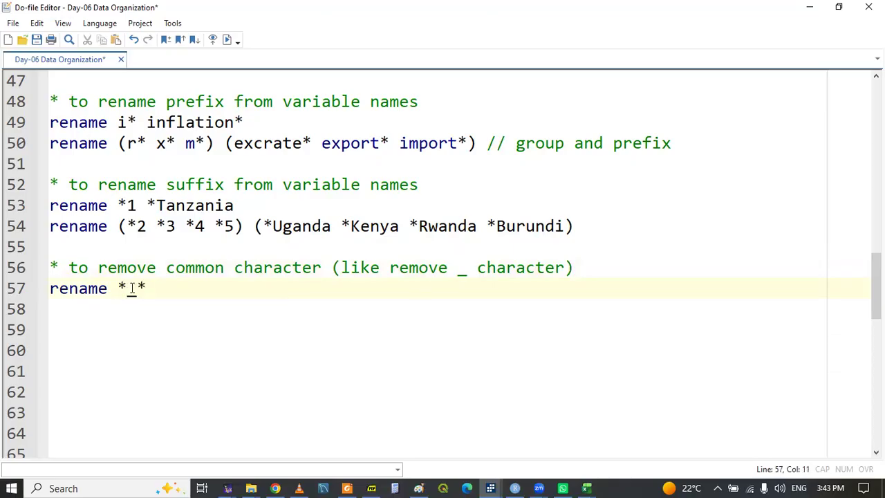
left_click_drag(128, 289, 139, 291)
left_click(132, 300)
left_click(173, 291)
type("**")
left_click(168, 289)
left_click_drag(127, 292, 137, 296)
left_click(167, 286)
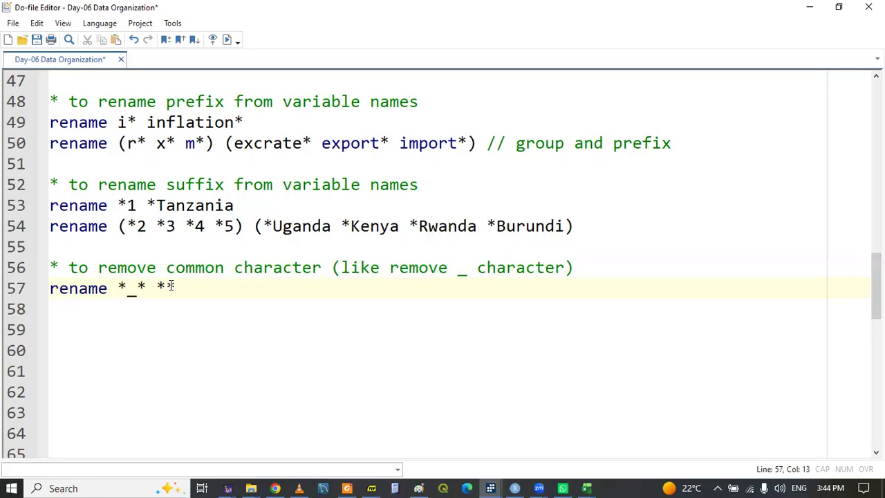
type(")")
Run the line "rename *_* *0*" and check the variable names in the Data Editor
double_click(65, 290)
key("shift+End")
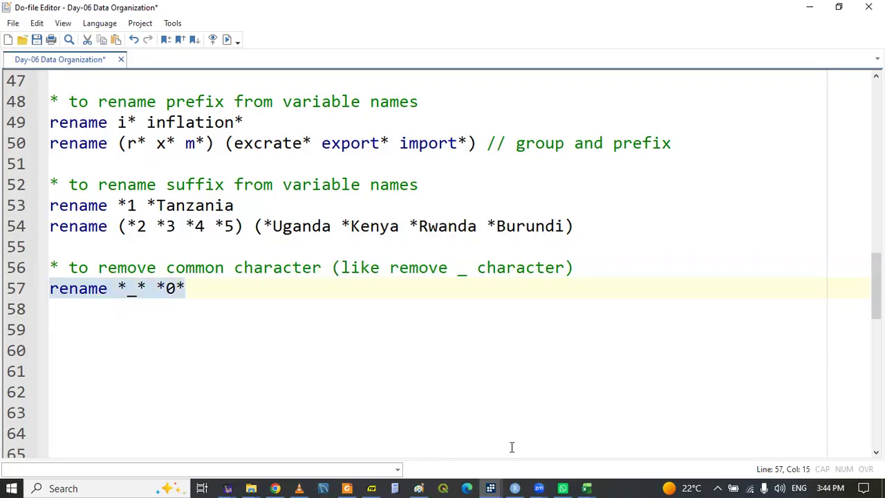
left_click(489, 481)
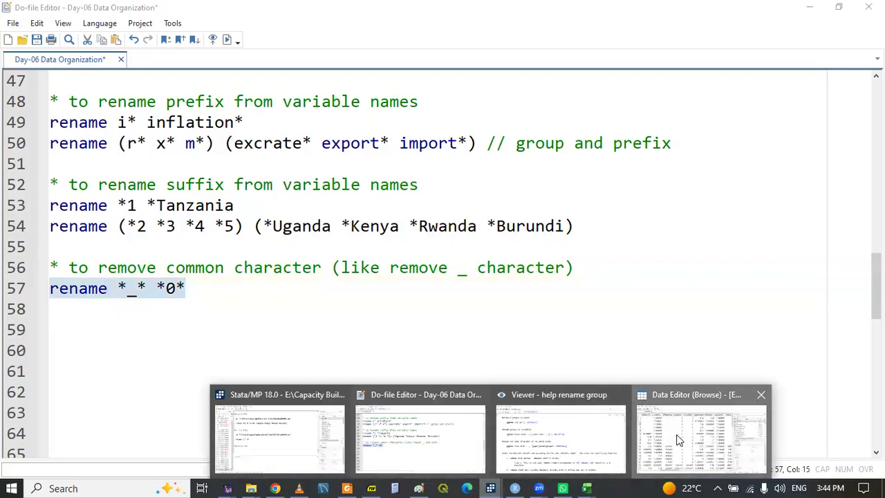
left_click(704, 424)
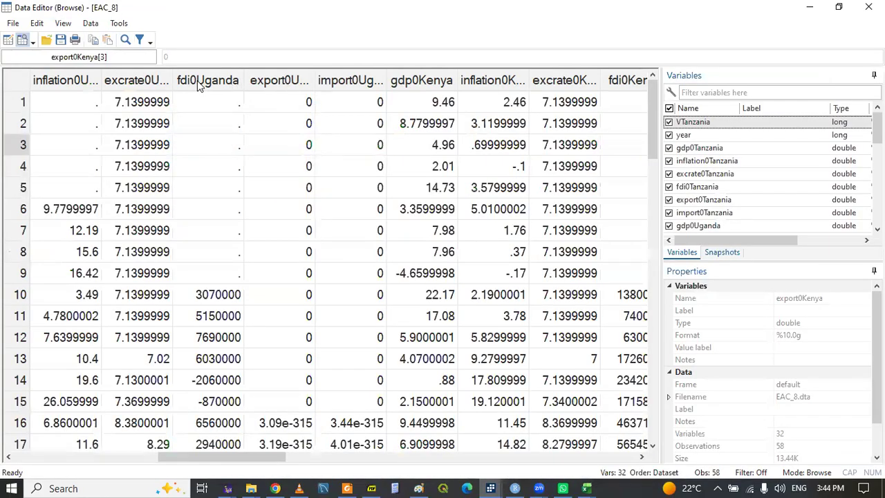
Return to the do-file and append the comment "// substitute _ with 0" to the rename command on line 57
left_click(489, 486)
left_click(435, 425)
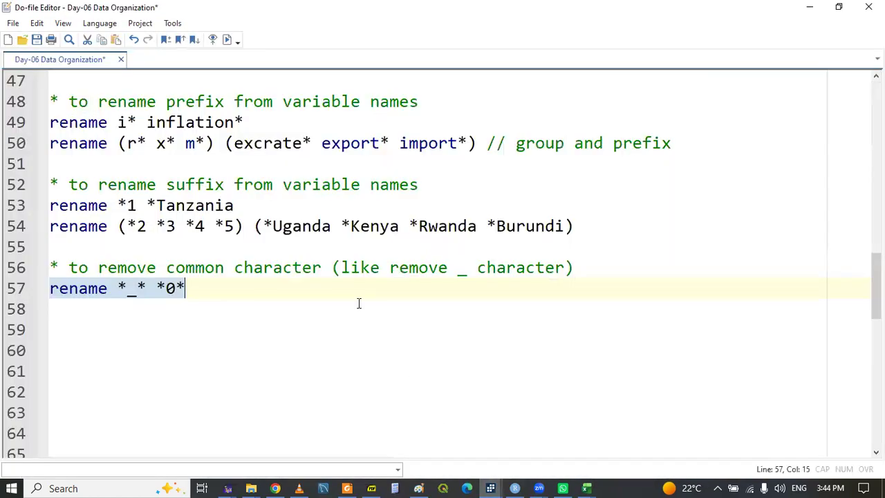
left_click(254, 285)
type("// su")
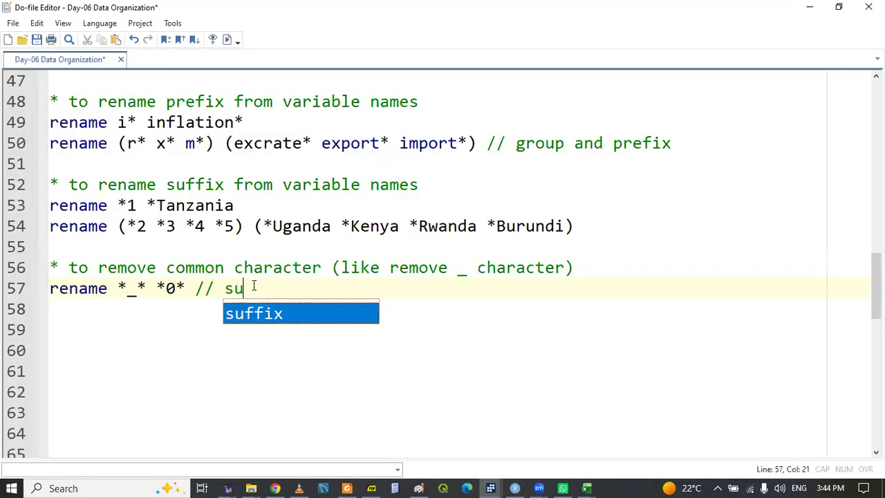
type("bstitu")
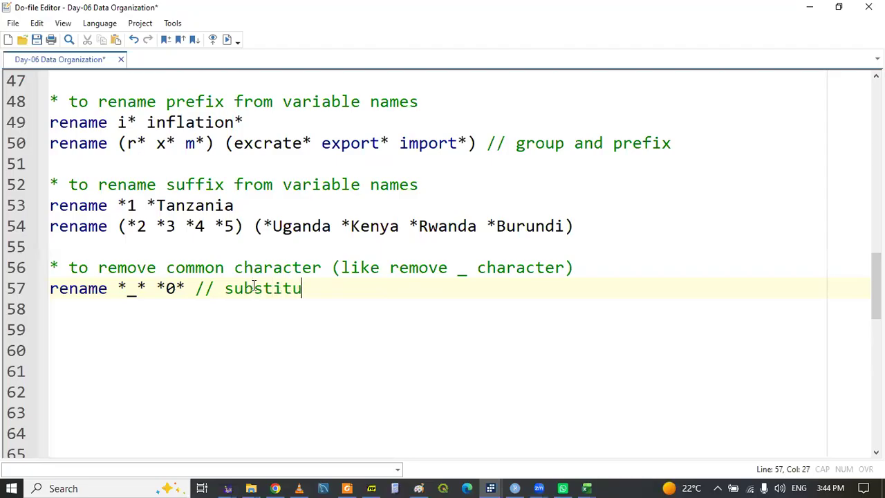
type("te _ with ")
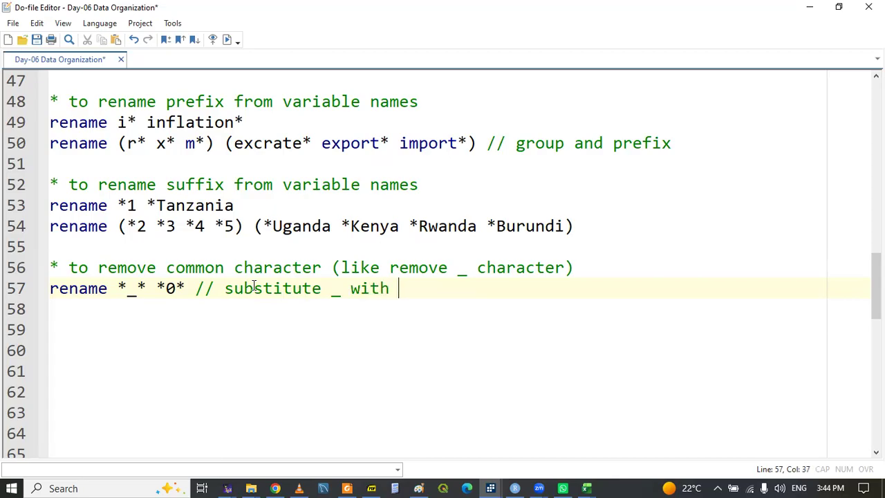
type("0")
Duplicate the line 57 rename command onto line 58 and change it to "rename *0* **"
left_click_drag(51, 289, 183, 288)
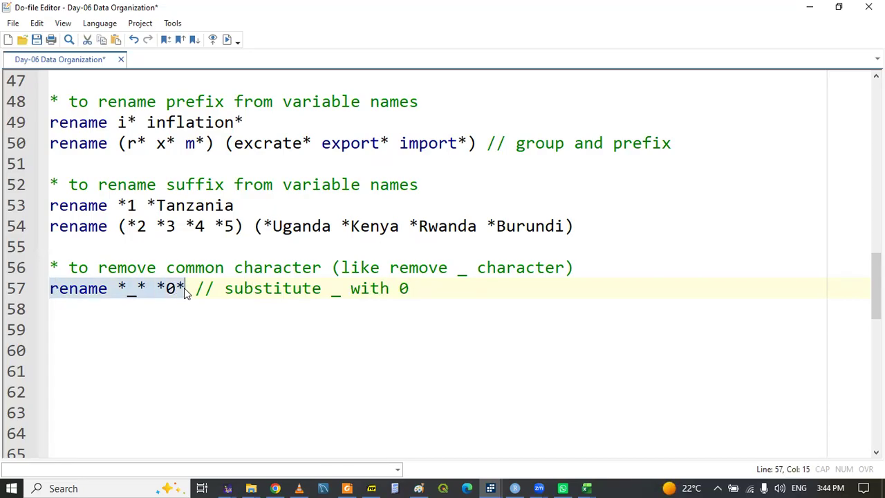
key("ctrl+c")
key("Down")
key("ctrl+v")
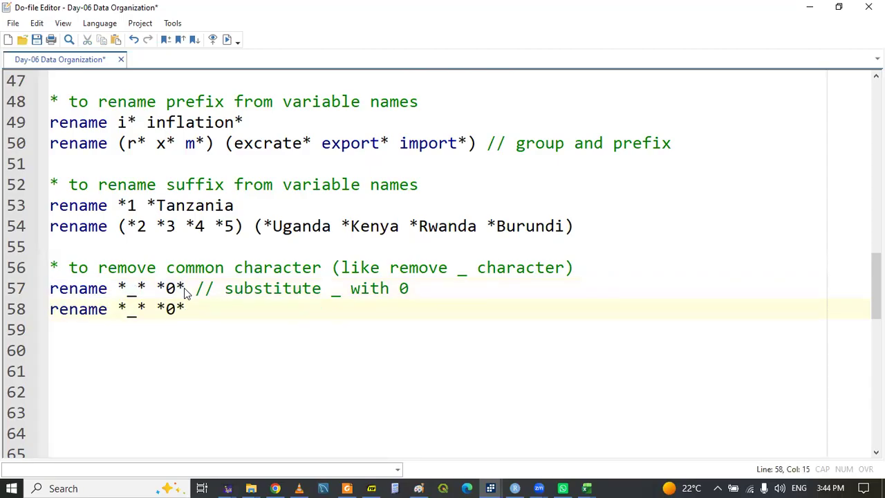
left_click(139, 311)
key("BackSpace")
type("0")
left_click(170, 315)
key("BackSpace")
Append the comment "// replace 0 with nothing" to the rename command on line 58
key("End")
type("// replace ")
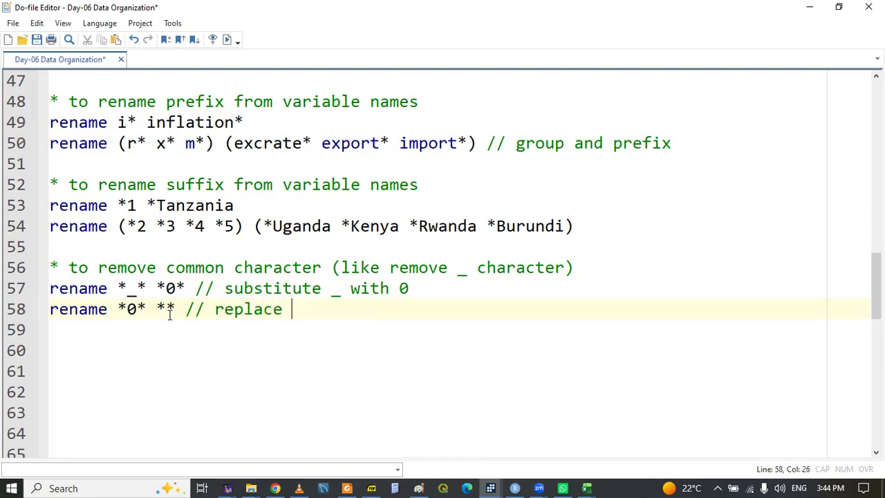
type("0 with n")
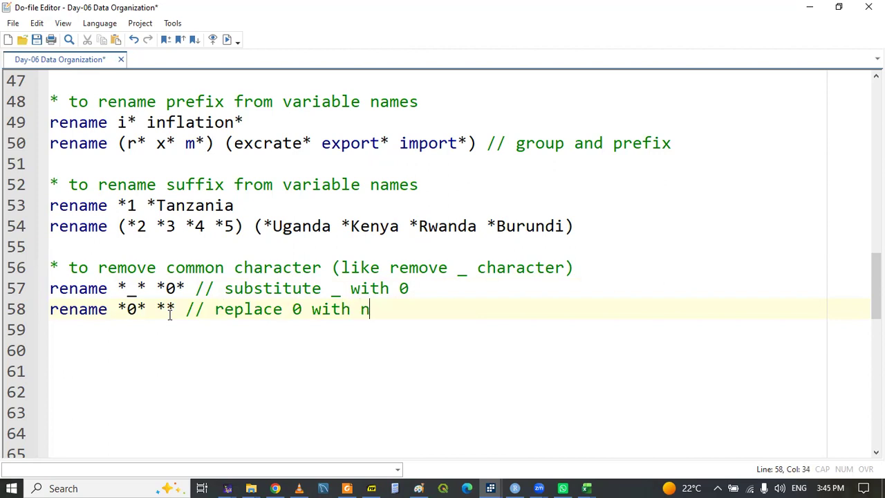
type("othing")
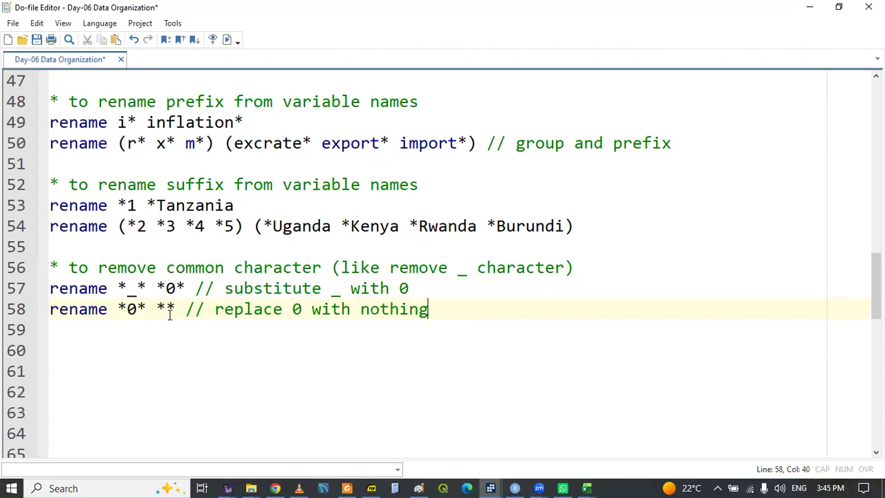
Run the line "rename *0* **" and check the variable names in the Data Editor
double_click(82, 311)
key("shift+End")
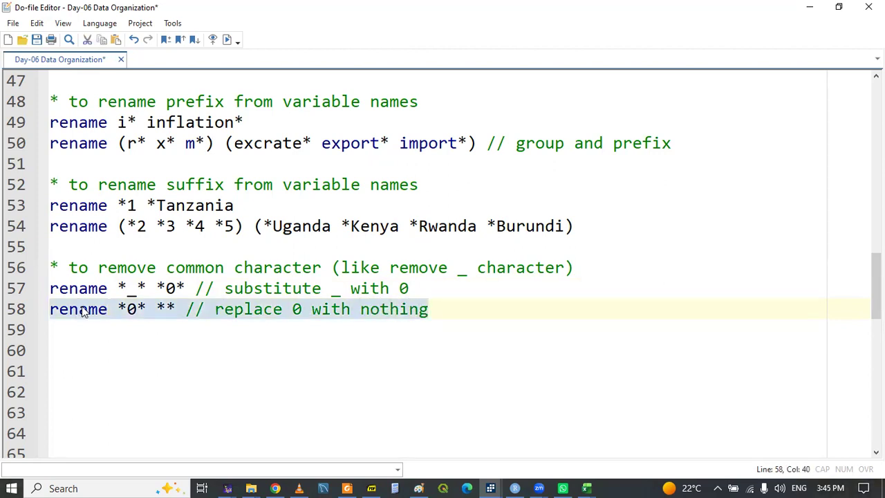
mouse_move(492, 486)
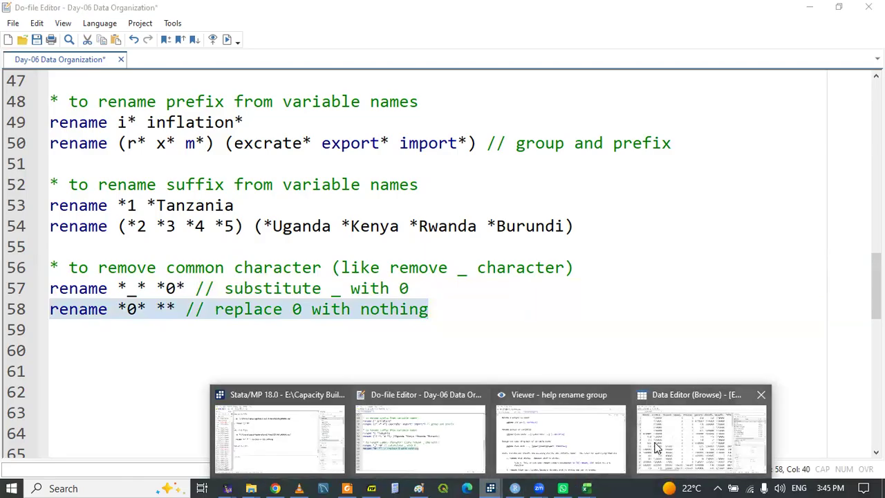
left_click(700, 436)
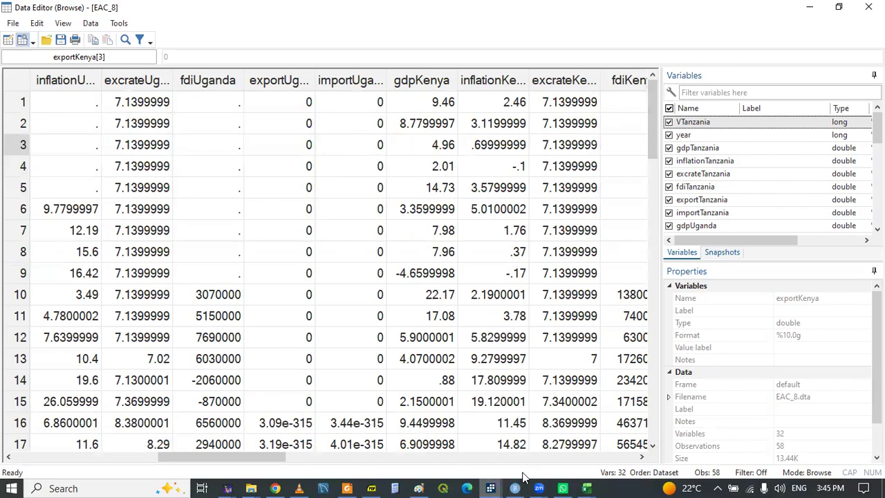
Review the list of renaming techniques in the PDF slides and return to the do-file
mouse_move(373, 483)
left_click(373, 450)
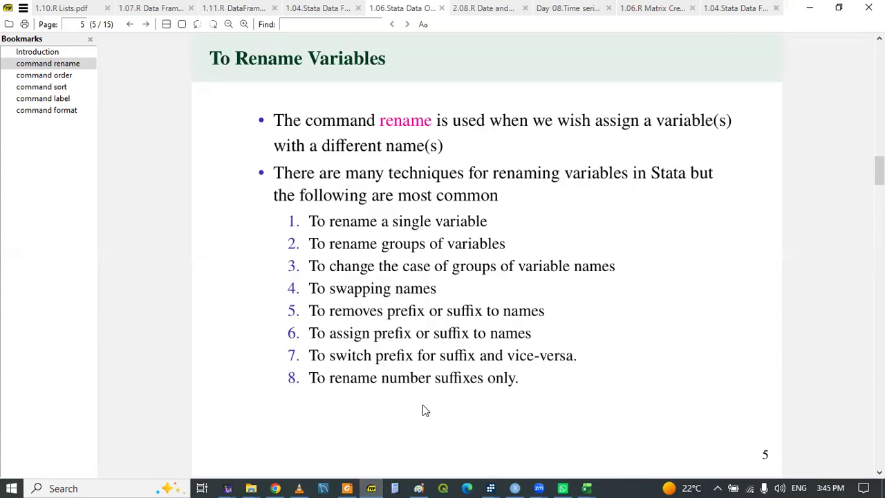
left_click(494, 484)
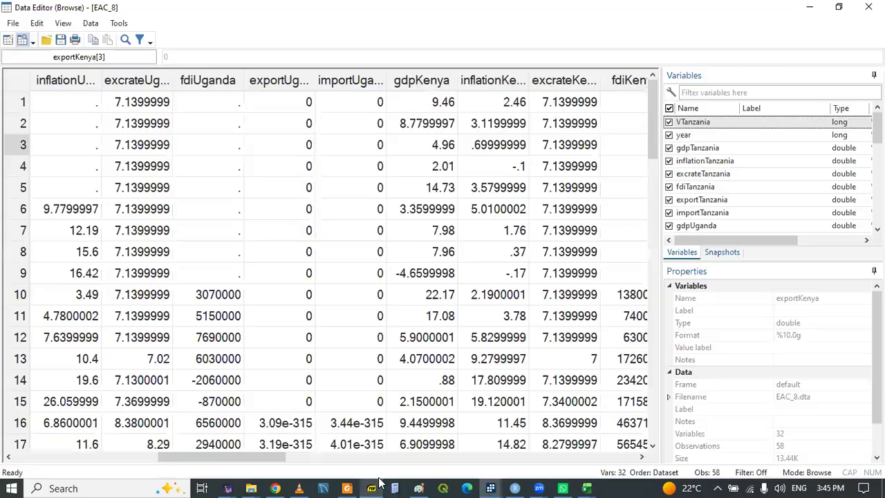
left_click(492, 484)
left_click(433, 455)
Add blank lines below the last rename command and start a comment with "*" on line 60
left_click(204, 355)
key("Return")
key("Return")
key("Return")
key("Return")
key("Down")
key("Down")
key("Down")
key("Down")
key("Up")
key("Up")
key("Up")
key("Up")
key("Up")
key("Up")
key("Up")
key("Up")
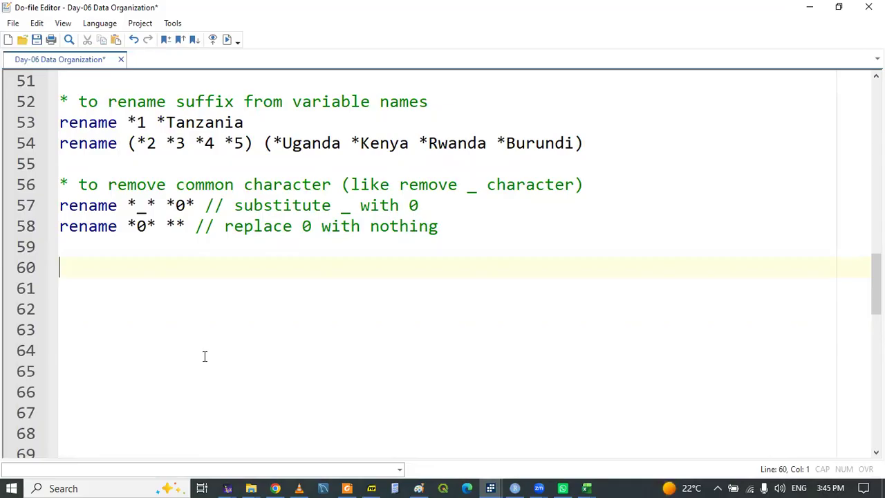
left_click_drag(875, 259, 875, 225)
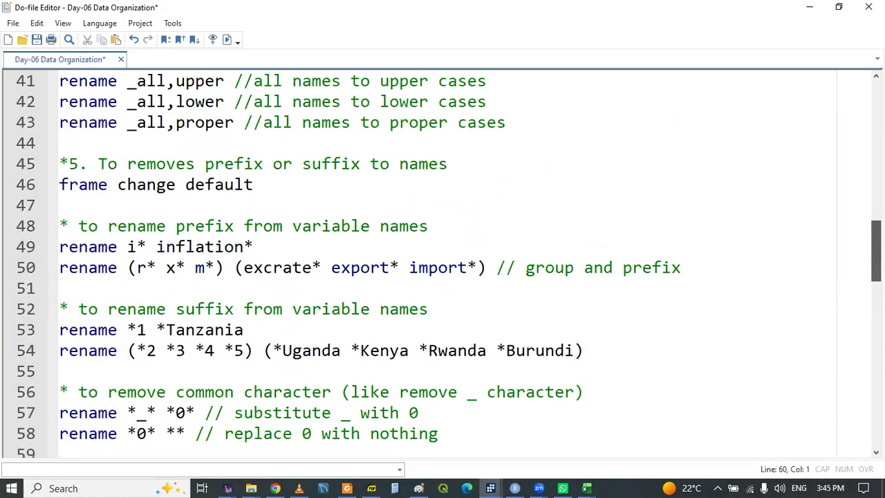
scroll(389, 278, "down", 3)
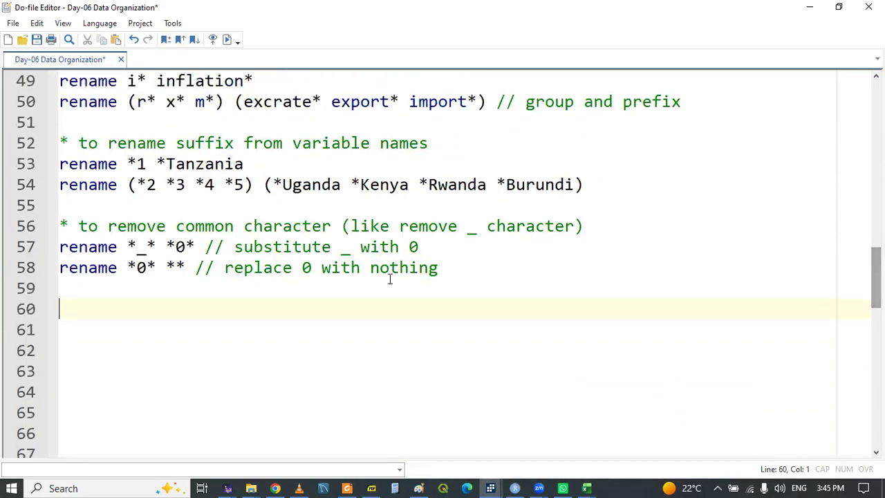
type("^")
key("BackSpace")
type("*")
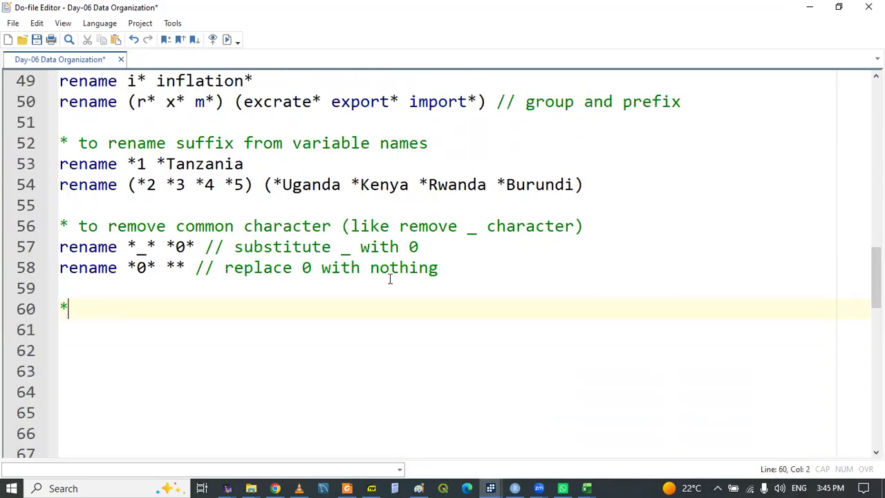
Copy "To assign prefix or suffix to names" from the PDF slide into the comment on line 60 of the do-file
left_click(372, 488)
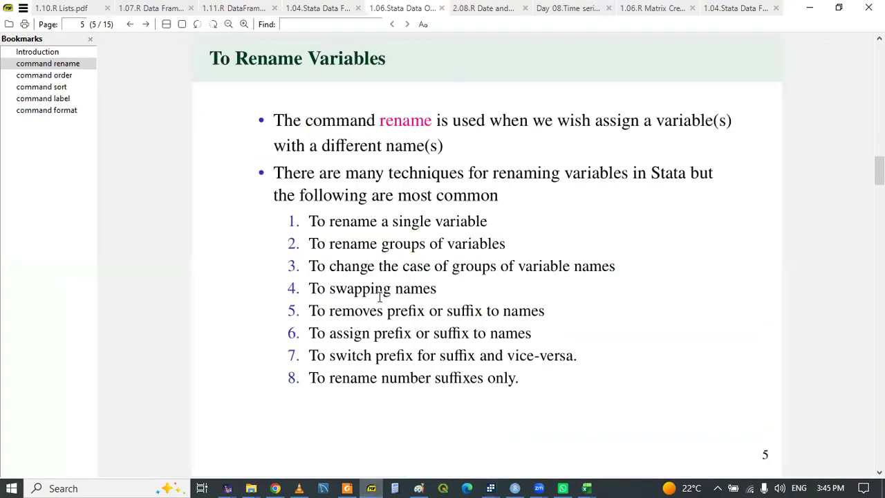
left_click_drag(309, 333, 537, 336)
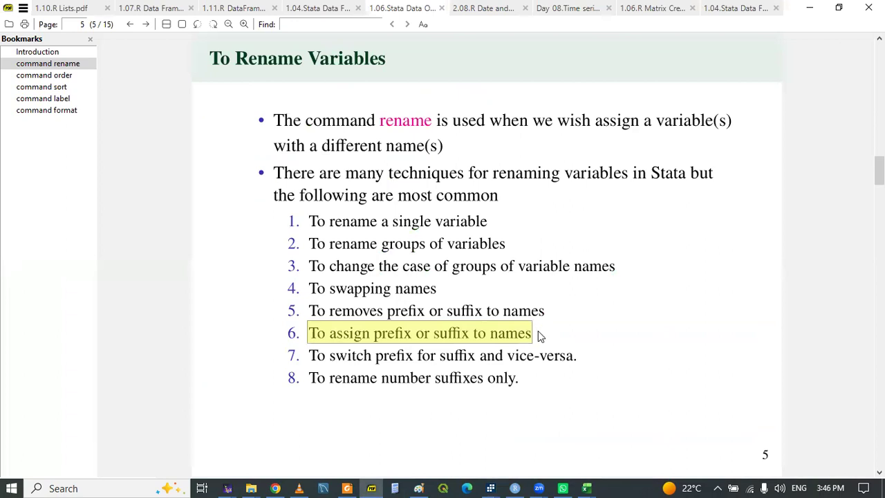
left_click(822, 379)
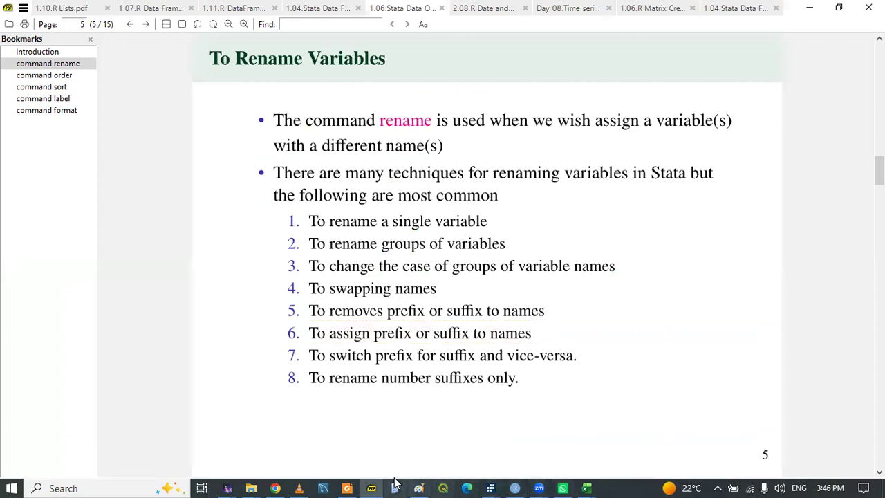
key("alt+Tab")
key("ctrl+v")
key("Return")
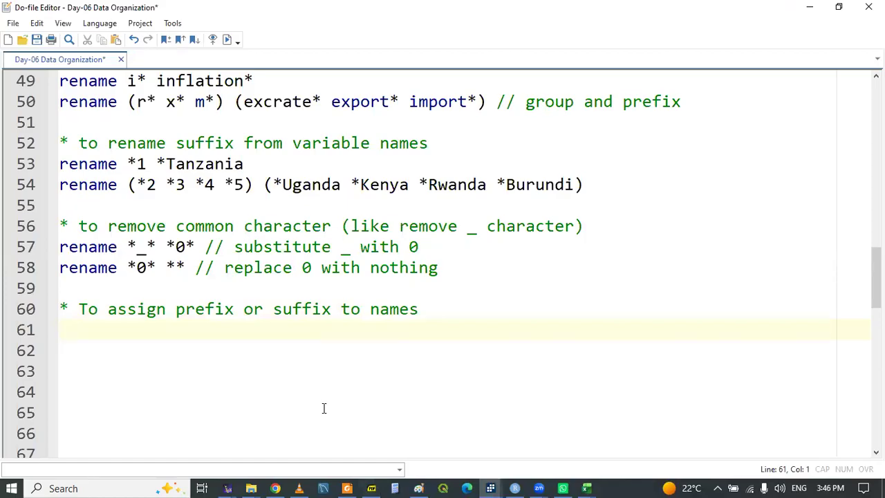
Write the command "frame change DEMO" on line 61
type("cha")
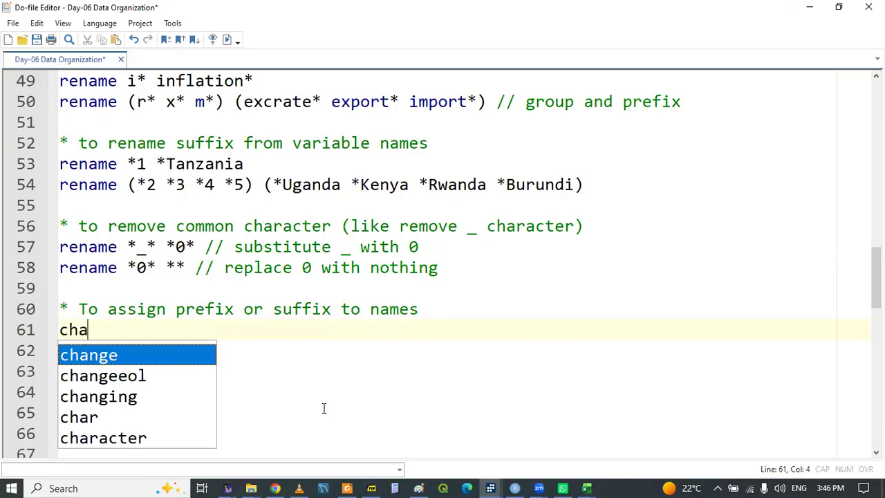
type("nge frm")
key("Return")
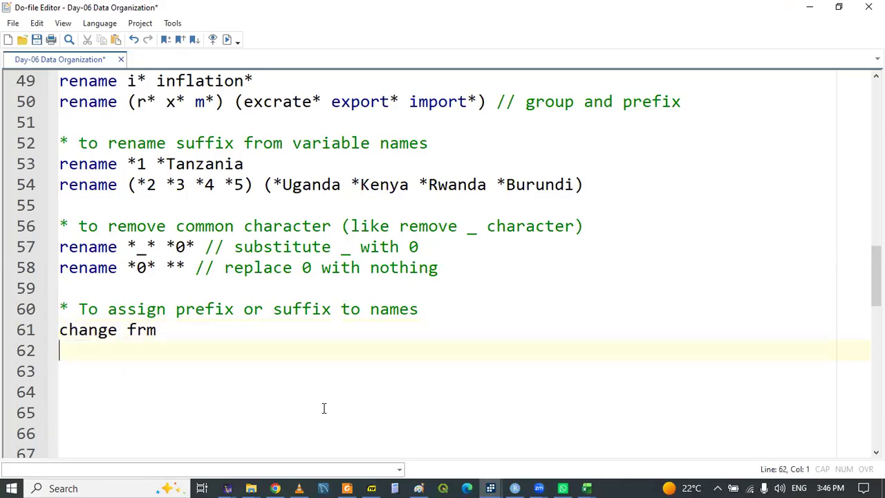
key("BackSpace")
key("BackSpace")
type("ame")
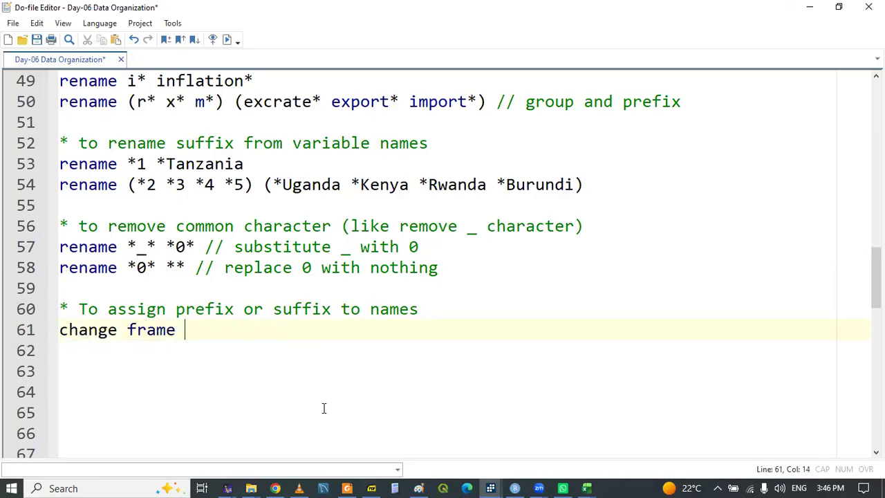
double_click(87, 332)
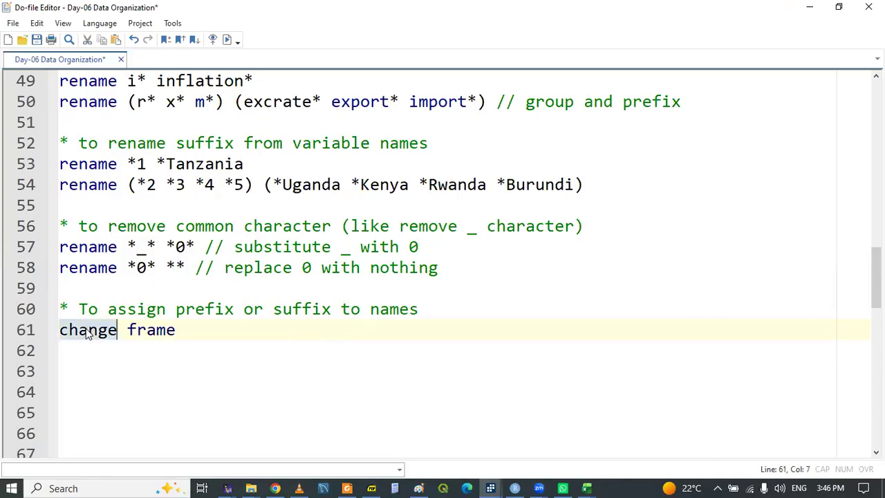
key("Delete")
key("Delete")
key("Right")
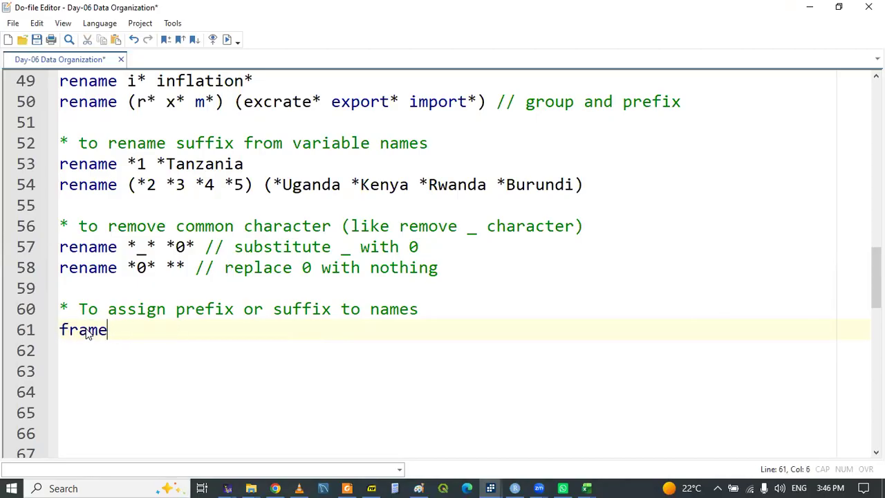
type("chan")
key("Return")
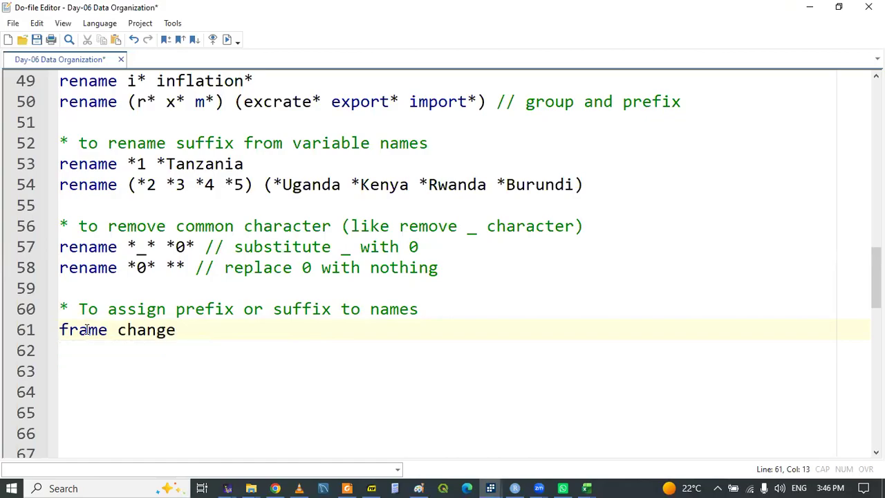
type("D")
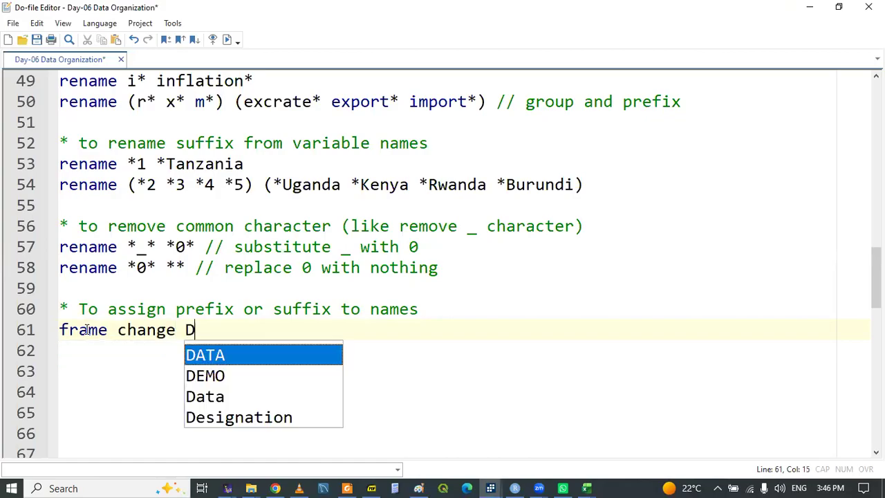
key("Down")
key("Return")
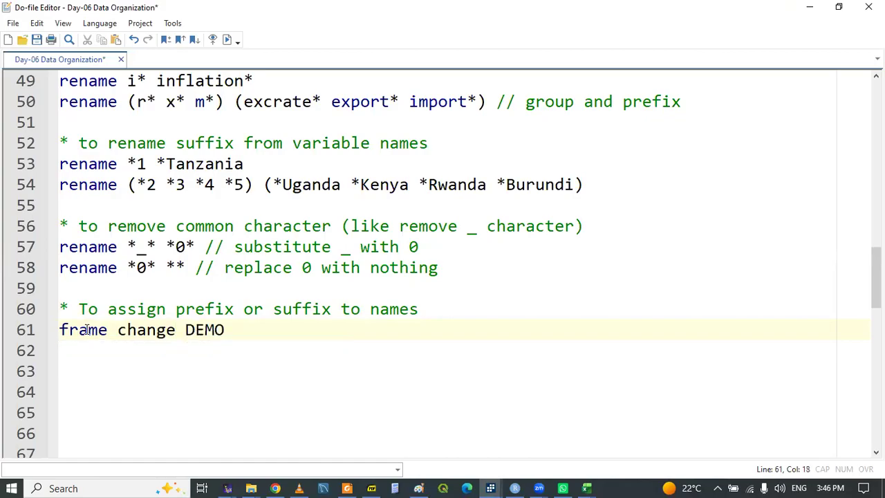
Run the line "frame change DEMO" and bring up the Data Editor
triple_click(66, 331)
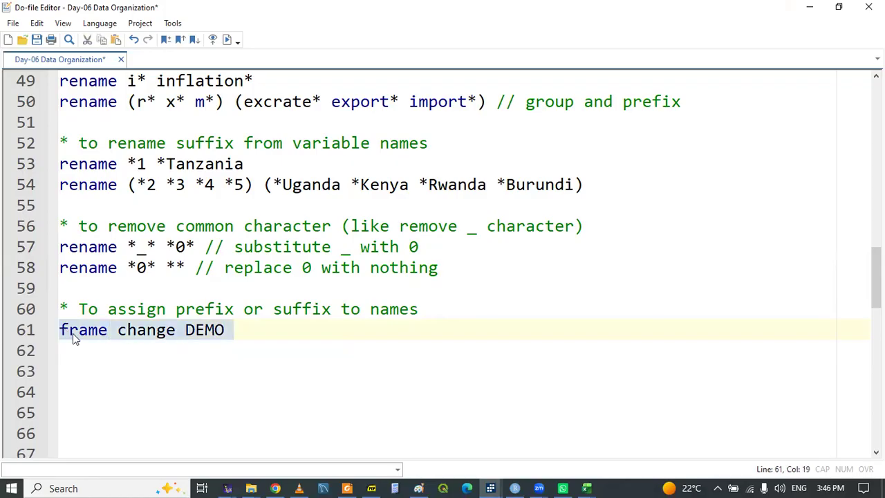
left_click(365, 374)
mouse_move(490, 488)
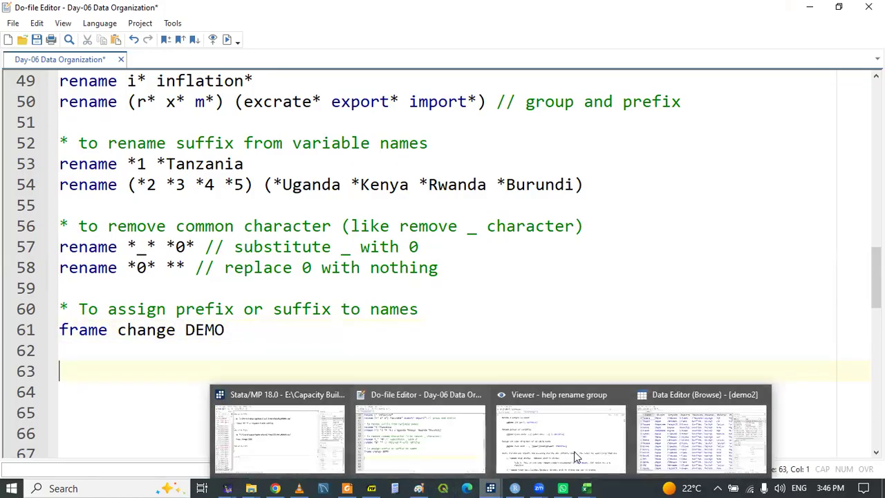
left_click(666, 443)
Examine the variable names across the columns of the demo2 dataset in the Data Editor
left_click(475, 166)
key("Right")
key("Right")
key("Right")
key("Right")
key("Right")
key("Right")
key("Right")
key("Right")
key("Right")
key("Right")
key("Right")
key("Right")
key("Right")
key("Right")
key("Right")
key("Right")
key("Right")
key("Right")
key("Right")
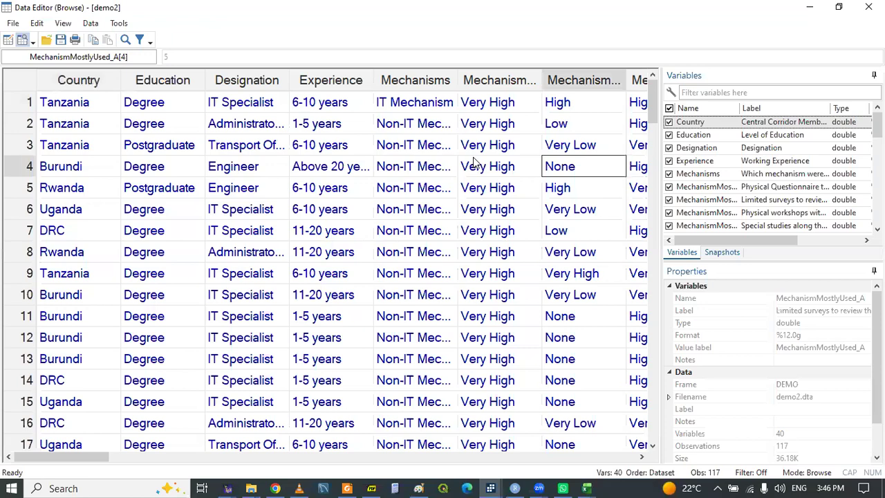
key("Left")
key("Left")
key("Left")
key("Left")
key("Left")
key("Left")
key("Left")
key("Left")
key("Left")
key("Left")
key("Left")
key("Left")
key("Left")
key("Left")
key("Left")
key("Left")
key("Left")
key("Left")
key("Left")
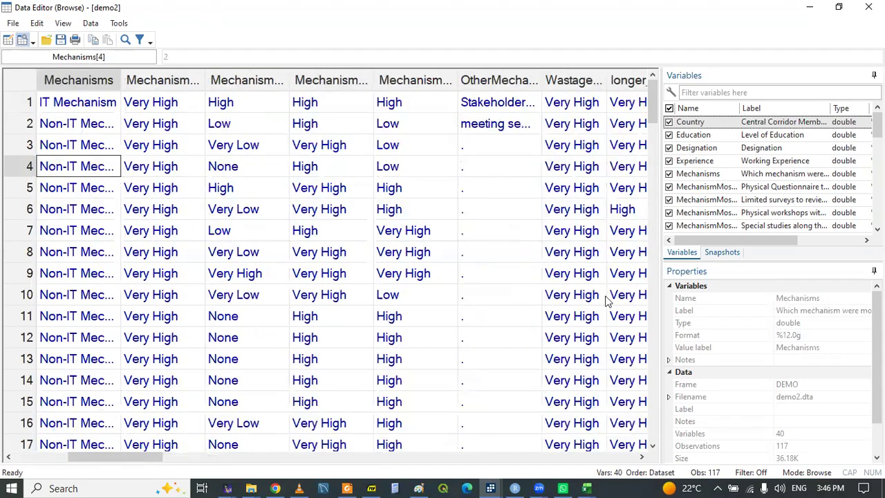
left_click(490, 488)
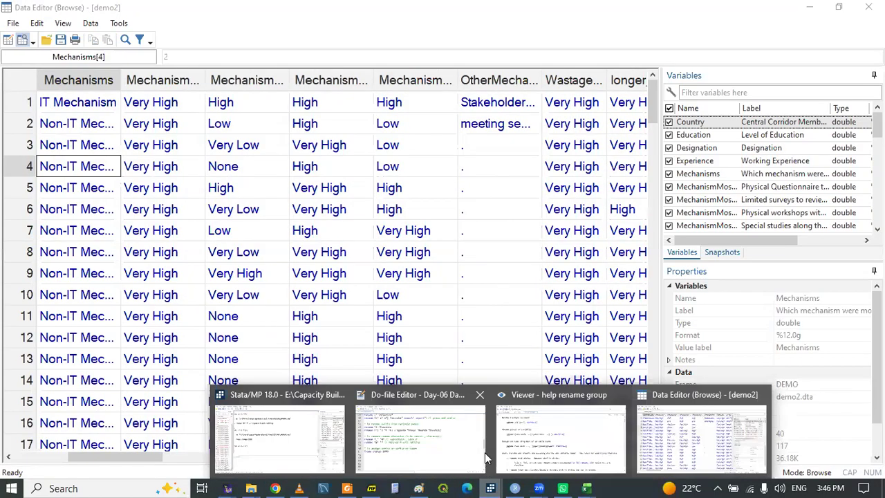
Copy "use demo2.dta,clear" from line 16 of the do-file onto line 63, and number the comment on line 60 as 6
left_click(415, 449)
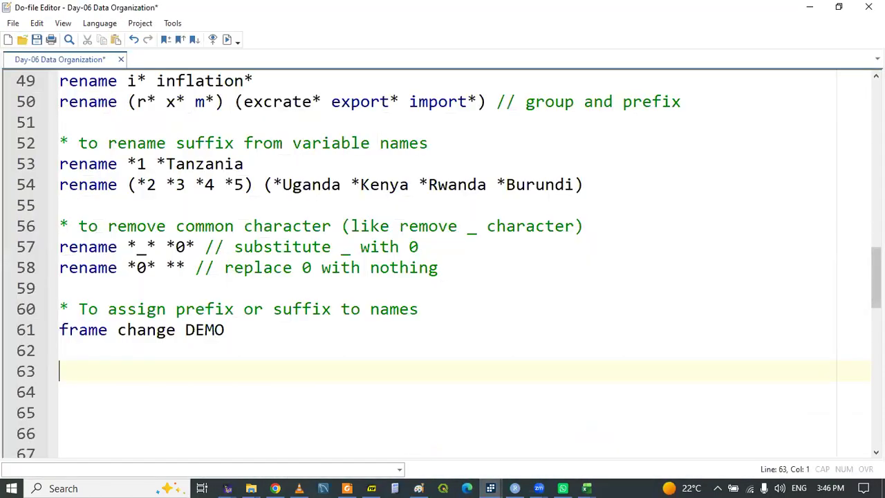
left_click(876, 76)
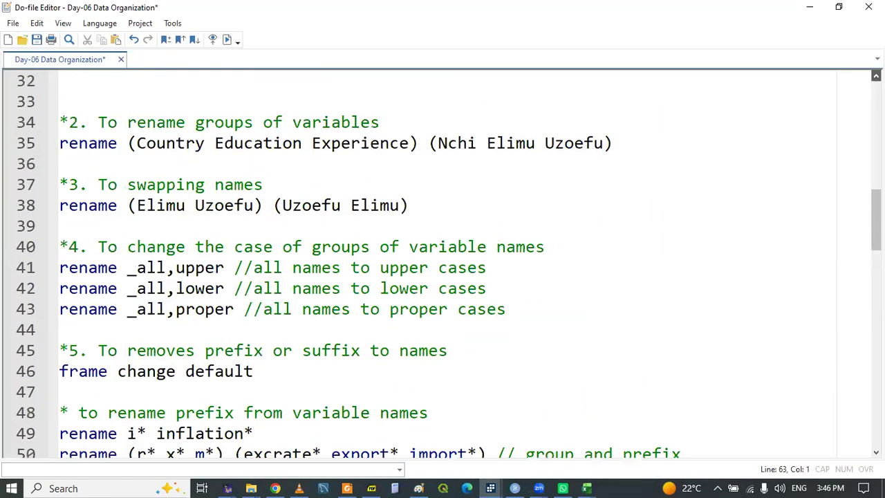
left_click(875, 76)
left_click(876, 76)
left_click(876, 76)
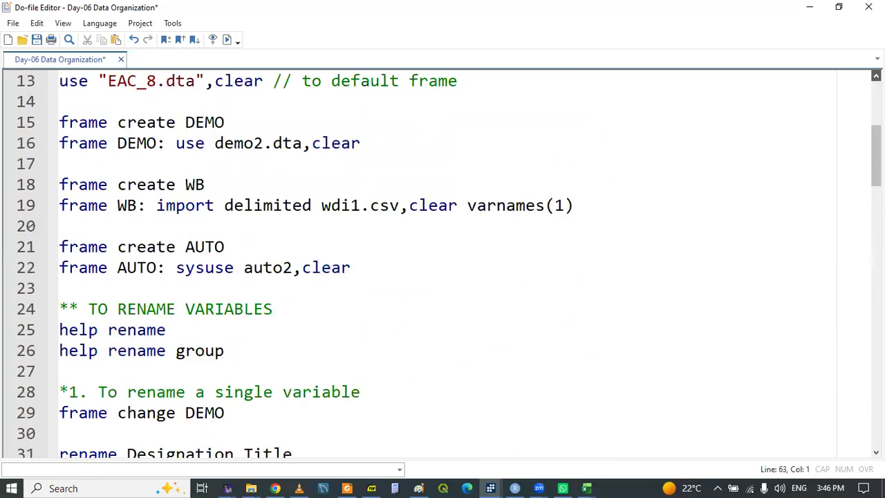
left_click_drag(176, 351, 371, 352)
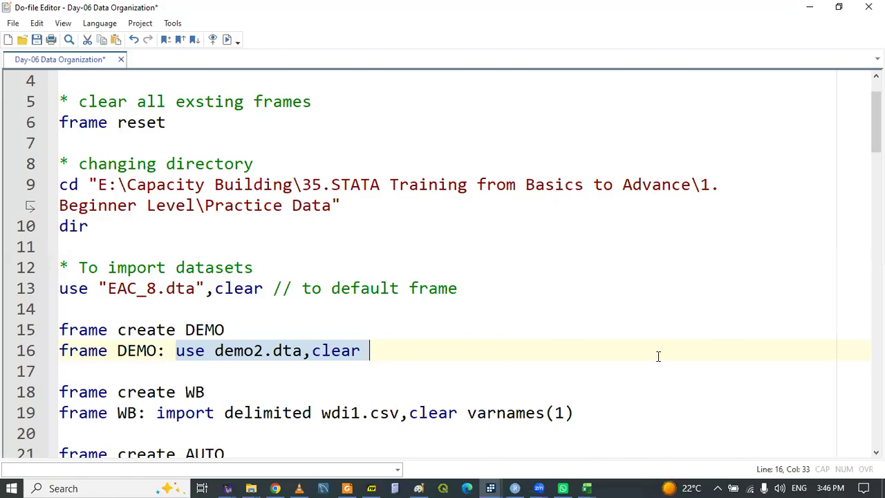
left_click_drag(876, 123, 876, 298)
left_click(95, 240)
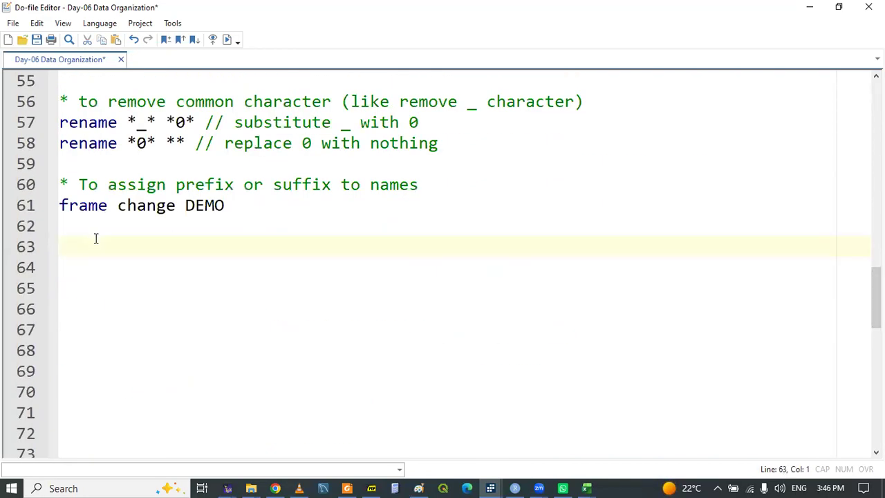
type("use demo2.dta,clear")
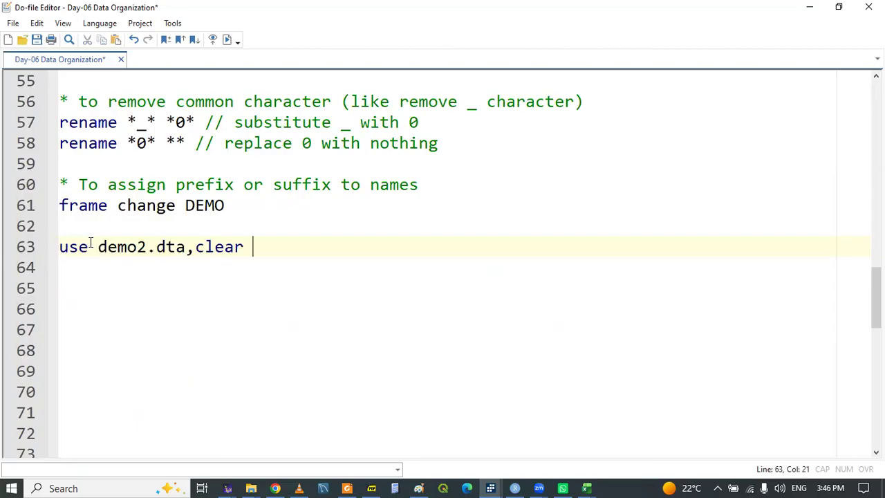
left_click(72, 185)
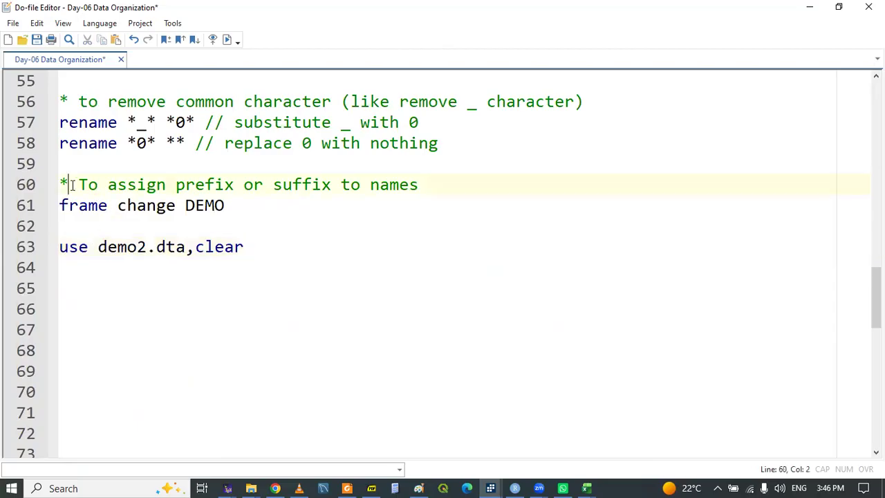
type("6.")
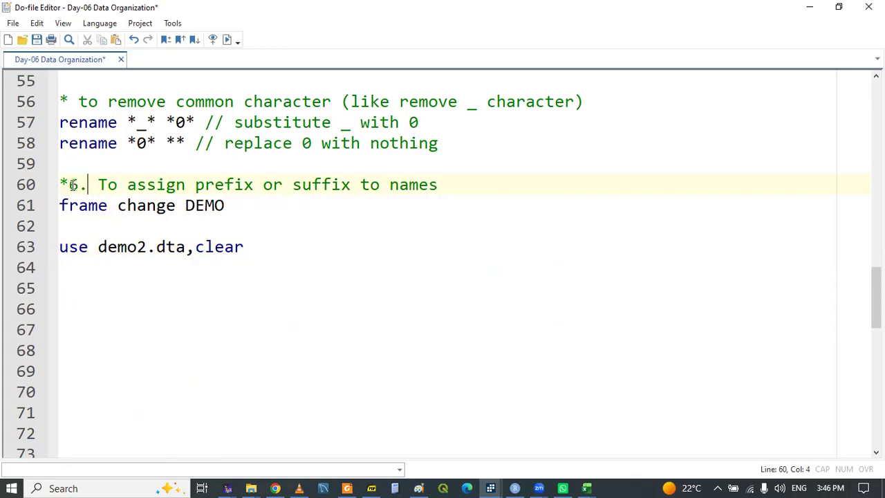
Run the line "use demo2.dta,clear" to reload the dataset and bring up the Data Editor
triple_click(76, 244)
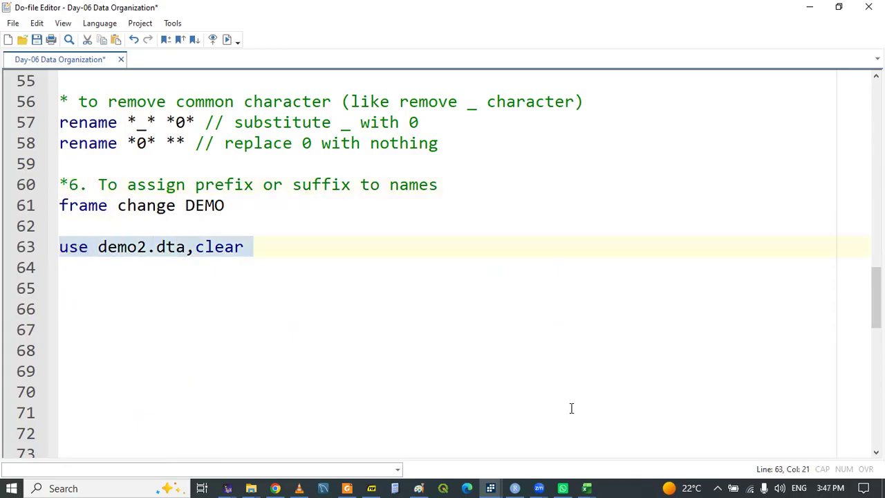
mouse_move(490, 482)
left_click(667, 436)
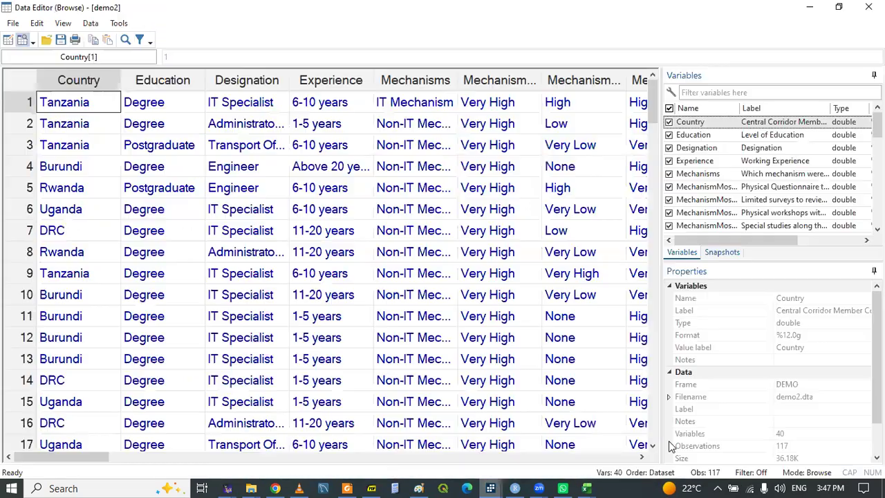
Examine the variable names and their C_ and F_ prefixes across the columns of the reloaded demo2 dataset
left_click(409, 231)
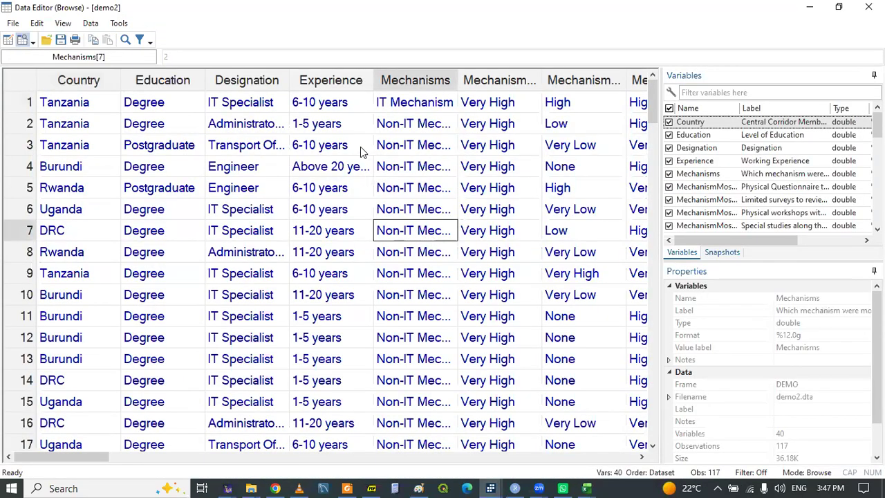
key("Right")
key("Right")
key("Right")
key("Right")
key("Right")
key("Right")
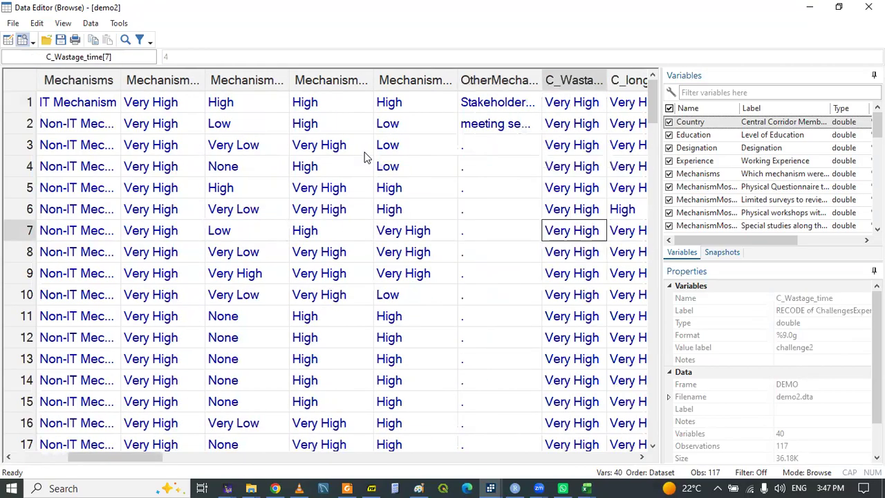
key("Right")
key("Right")
key("Left")
key("Left")
key("Left")
key("Left")
key("Left")
key("Left")
key("Left")
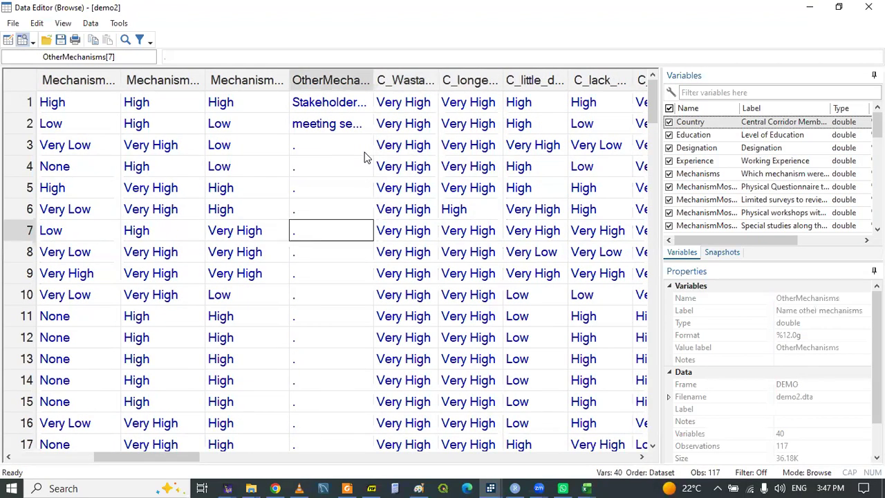
key("Left")
key("Left")
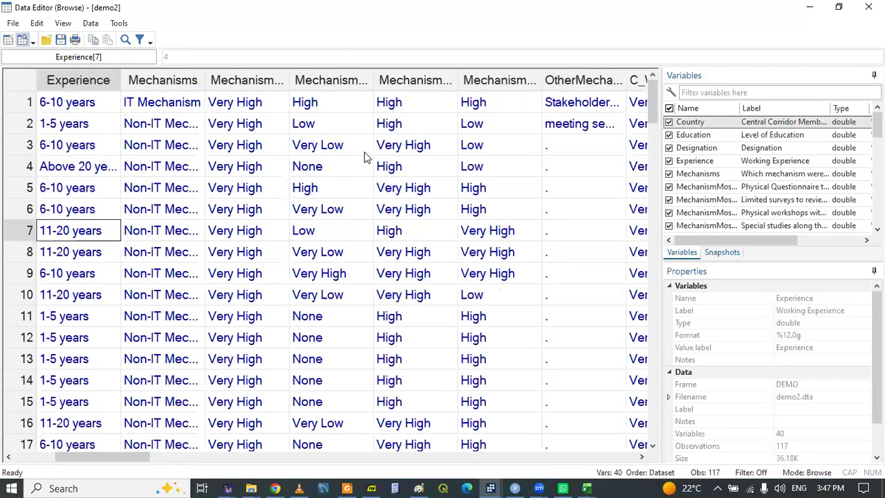
key("Right")
key("Right")
key("Right")
key("Right")
key("Right")
key("Right")
key("Right")
key("Right")
key("Right")
key("Right")
key("Right")
key("Right")
key("Right")
key("Right")
key("Right")
key("Right")
key("Right")
key("Right")
key("Right")
key("Right")
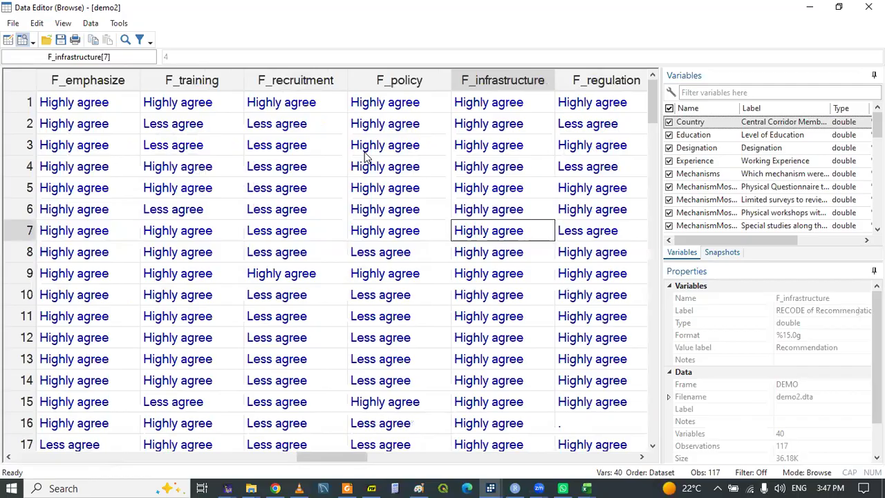
key("Left")
key("Left")
key("Left")
key("Left")
key("Left")
key("Left")
key("Left")
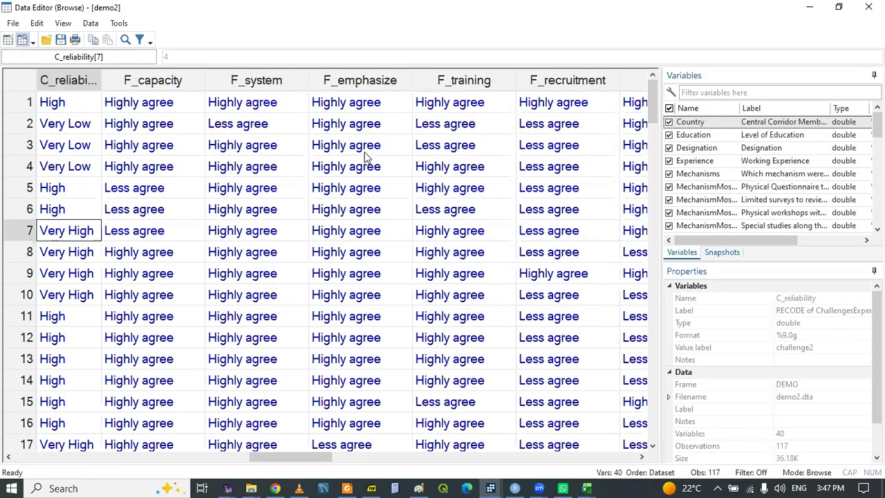
Read the rules for adding prefixes and suffixes to variable names in the rename group help
left_click(515, 487)
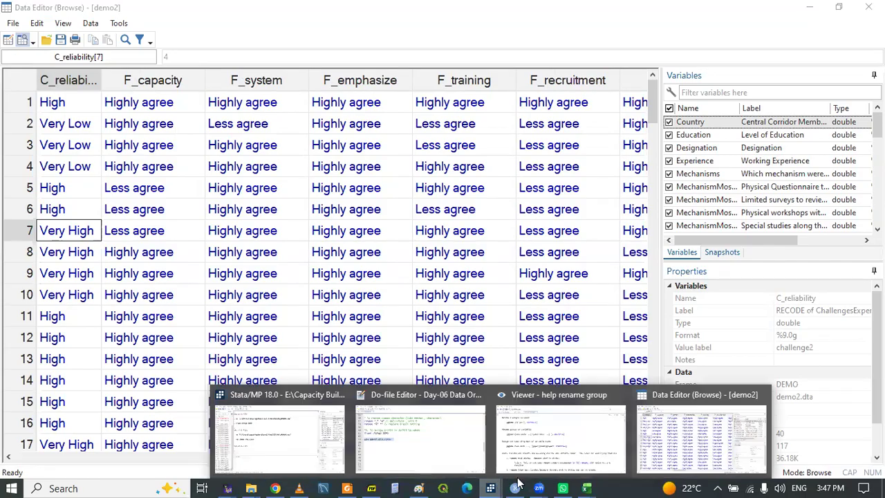
left_click(574, 437)
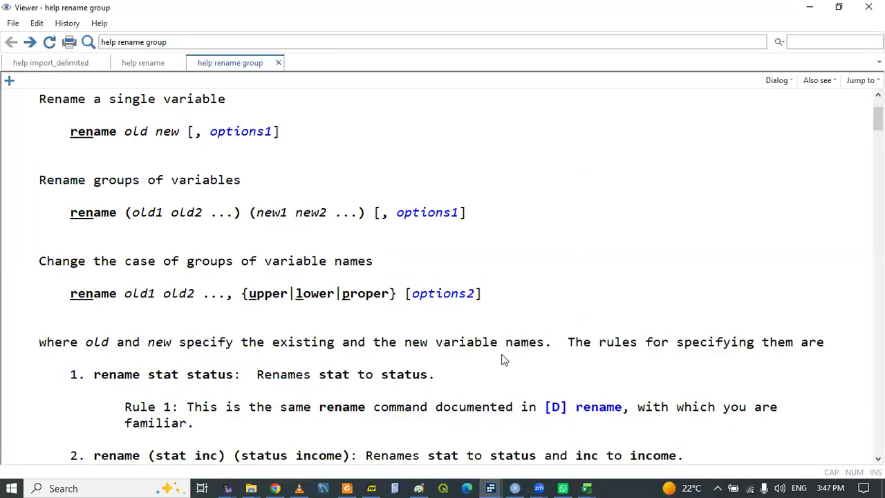
scroll(503, 360, "down", 9)
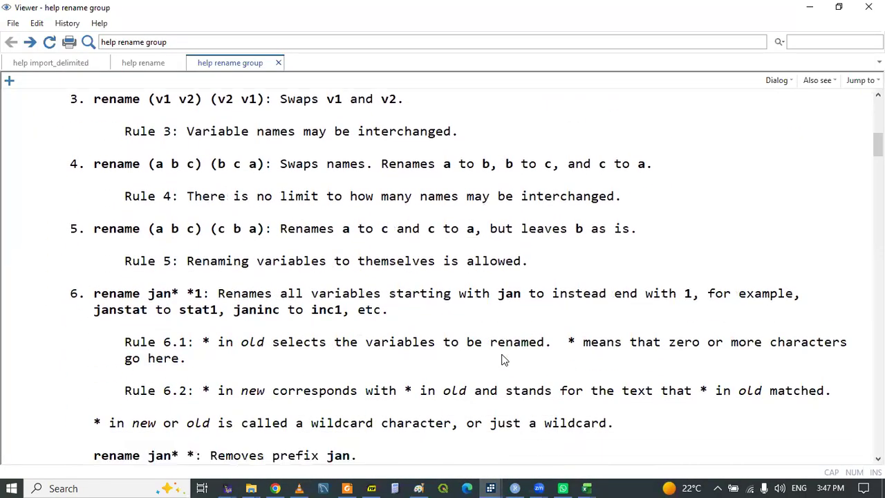
scroll(504, 359, "down", 10)
scroll(504, 359, "down", 7)
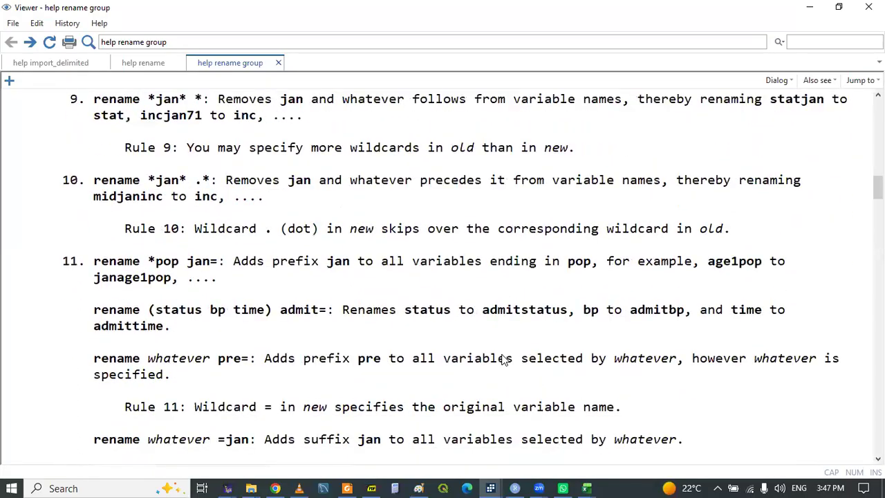
scroll(503, 359, "down", 2)
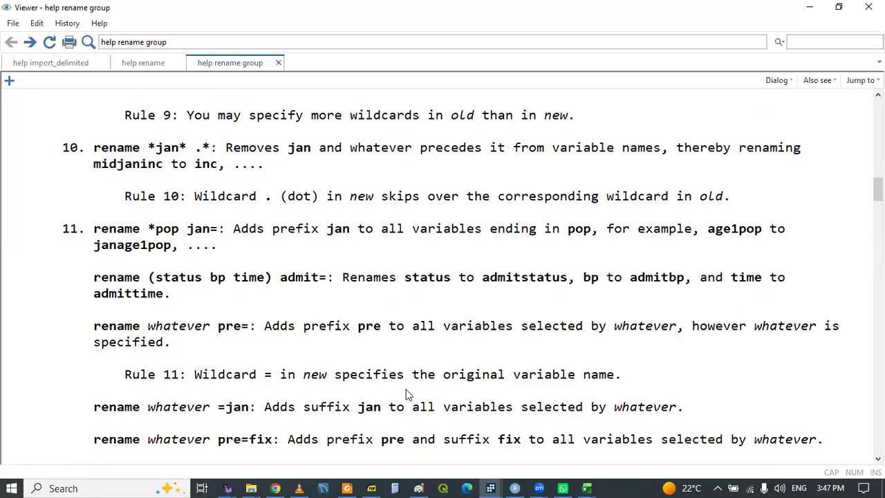
Insert blank lines below the use command in the do-file and start line 64 with "rename"
mouse_move(490, 484)
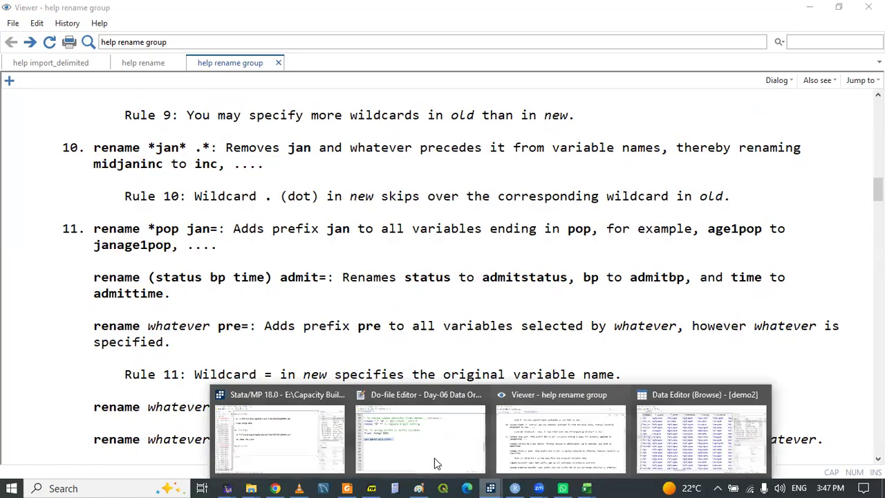
left_click(387, 440)
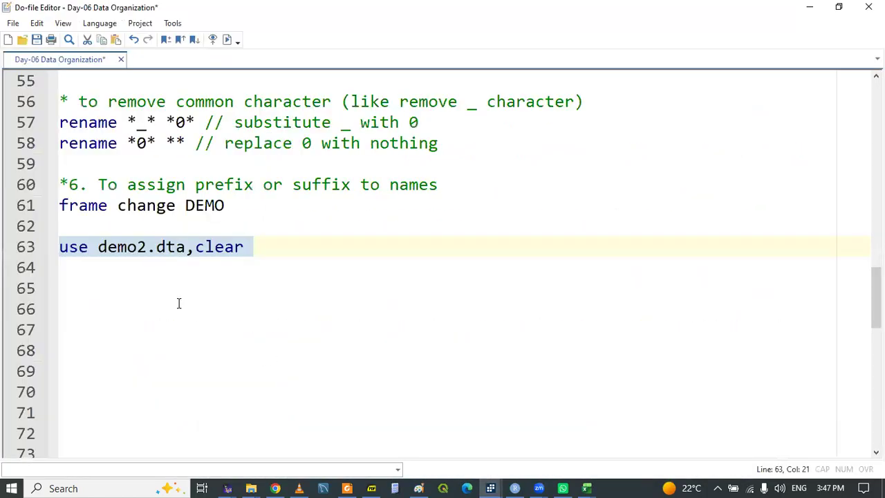
left_click(90, 268)
key("Return")
key("Return")
key("Return")
key("Return")
key("Return")
key("Return")
key("Return")
key("Return")
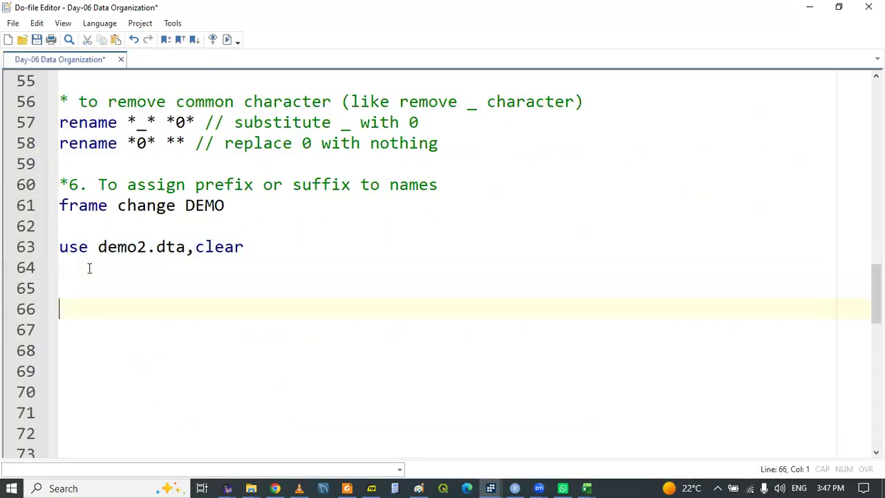
key("BackSpace")
key("Up")
key("Up")
key("Up")
key("Up")
key("Up")
key("Up")
key("Up")
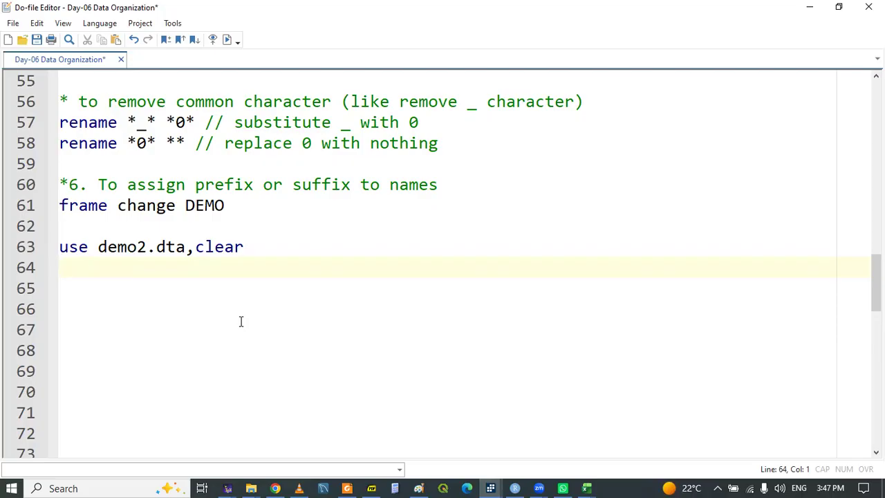
type("rename")
key("Return")
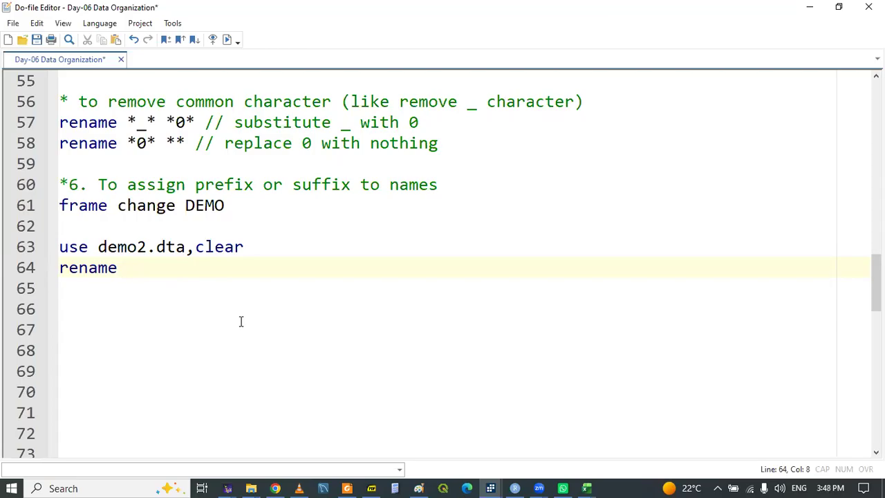
Review the rules for removing and adding prefixes and suffixes in the rename group help
left_click(490, 488)
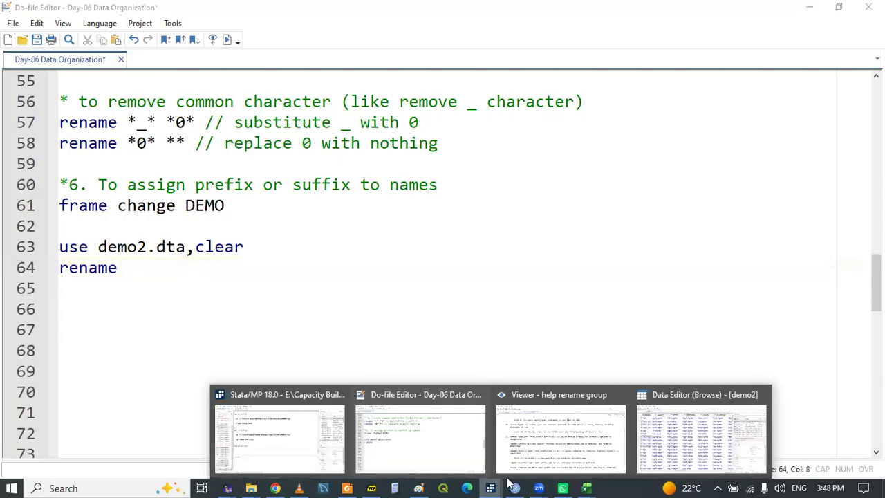
left_click(584, 442)
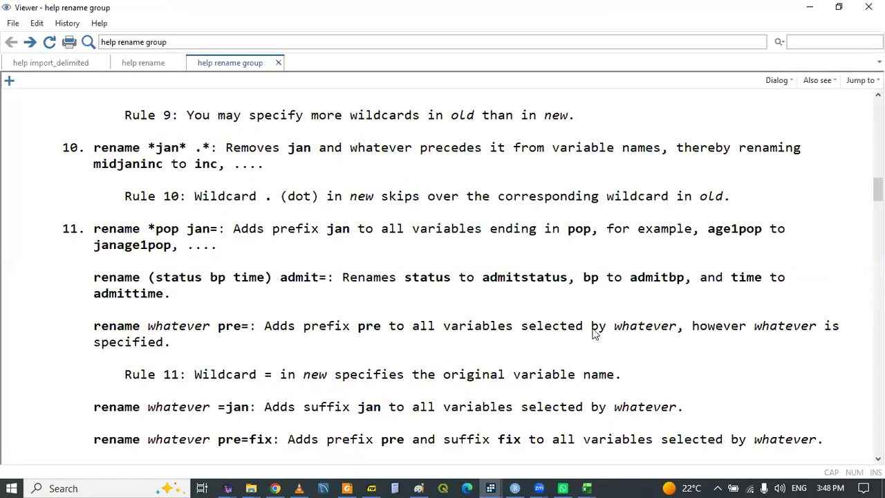
scroll(593, 332, "up", 6)
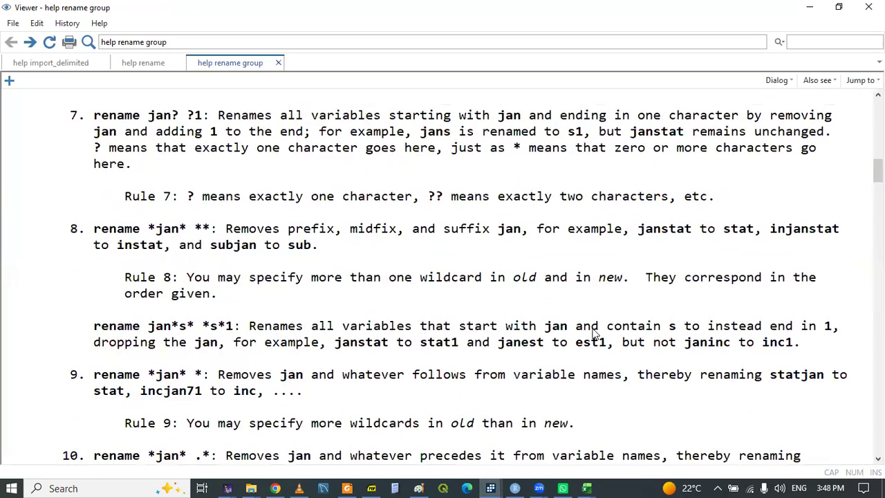
scroll(593, 332, "up", 2)
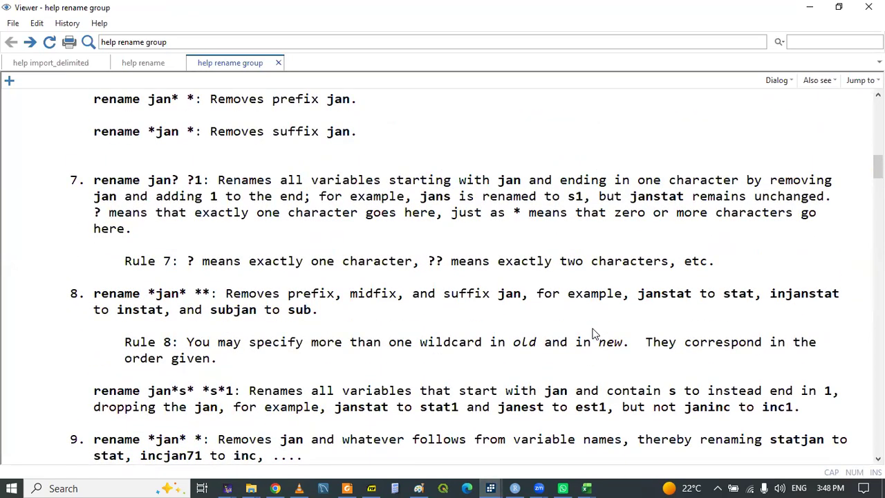
left_click_drag(878, 166, 878, 209)
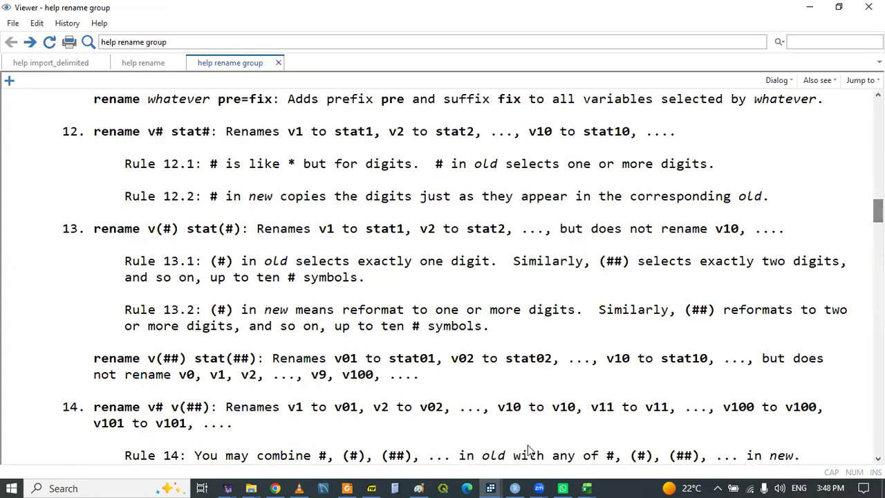
mouse_move(489, 484)
left_click(426, 450)
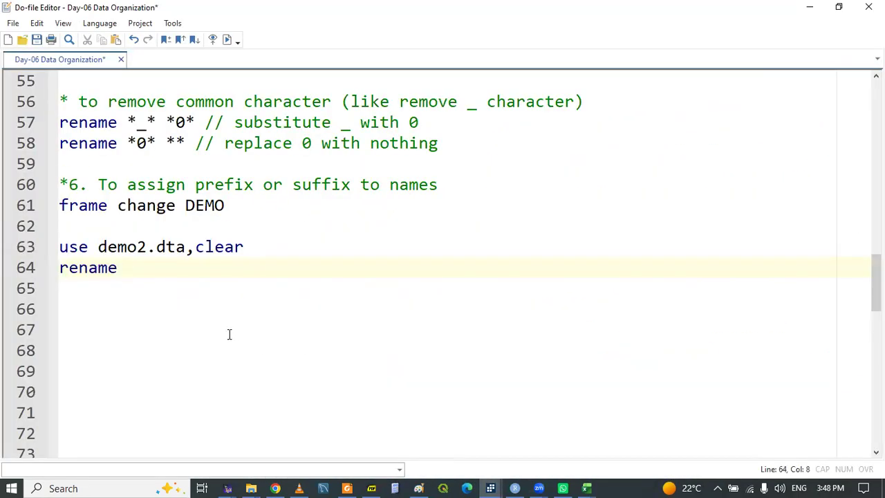
Complete line 64 of the do-file as "rename F_* // remove F_ prefix"
type("F_")
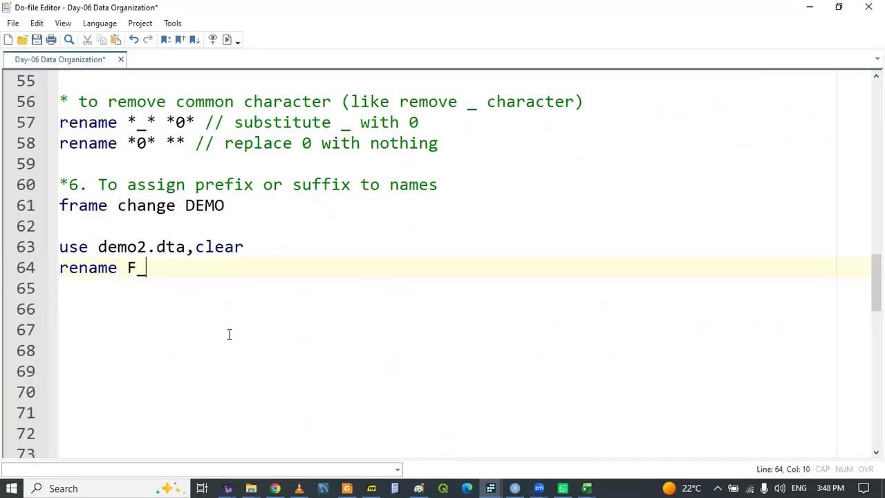
type("* // ren")
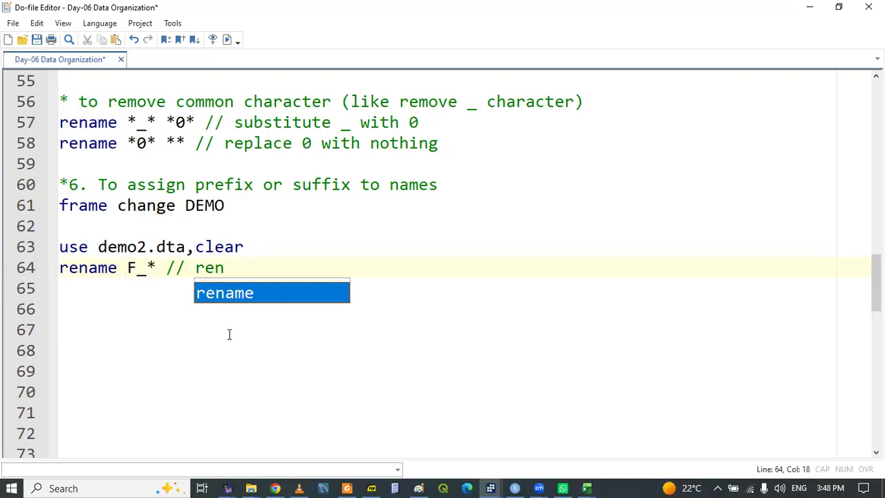
key("BackSpace")
key("Return")
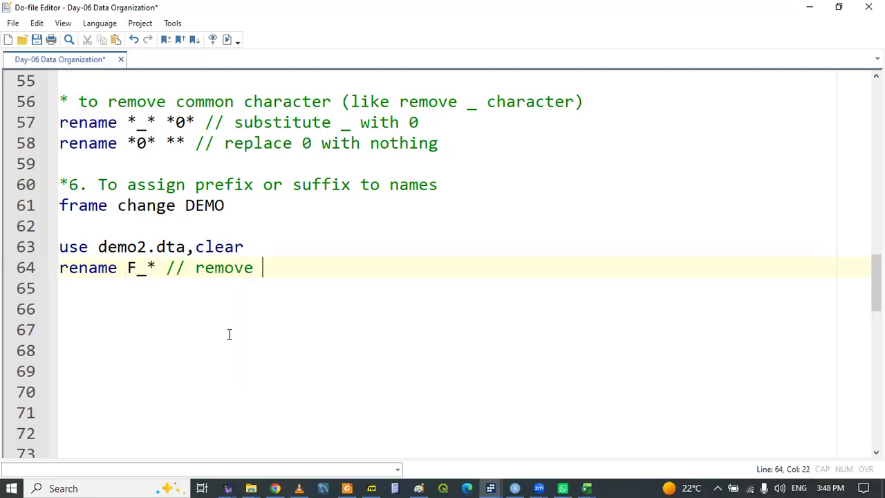
left_click(126, 267)
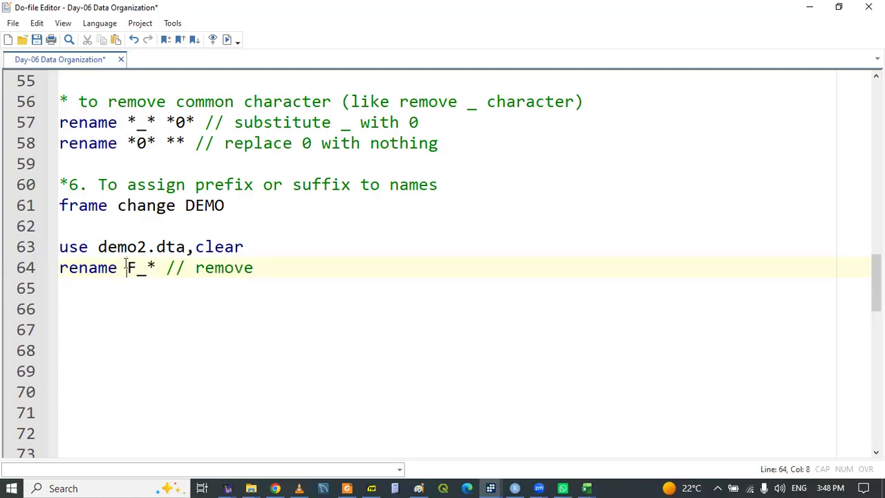
left_click_drag(127, 267, 145, 272)
key("ctrl+c")
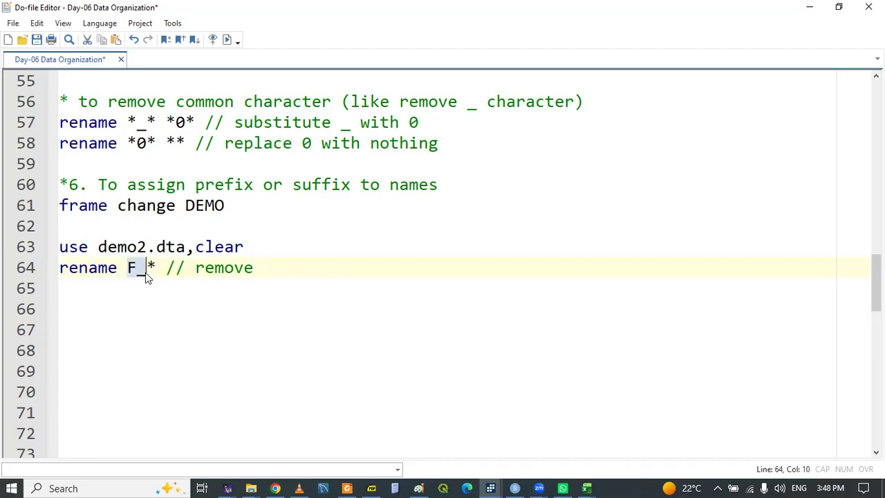
left_click(289, 261)
key("ctrl+v")
type("prefix")
Try to run line 64 and check its outcome in the Data Editor and the Results window
double_click(103, 270)
key("shift+End")
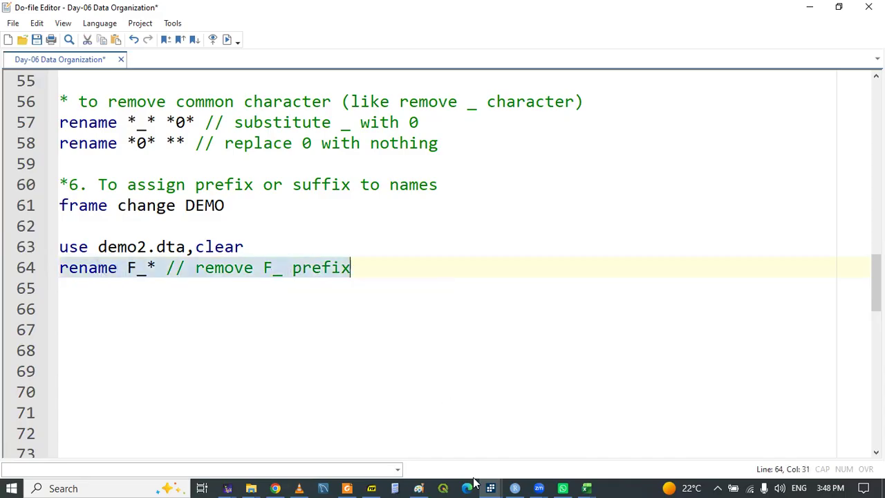
mouse_move(489, 486)
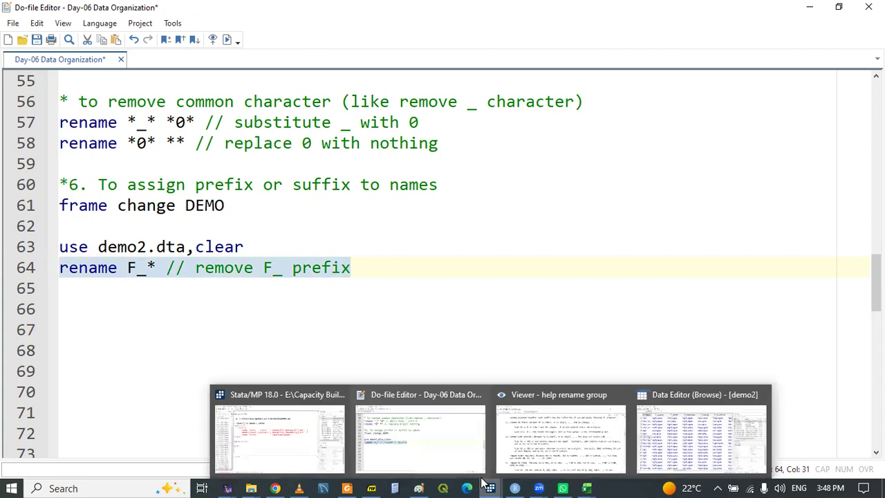
left_click(688, 429)
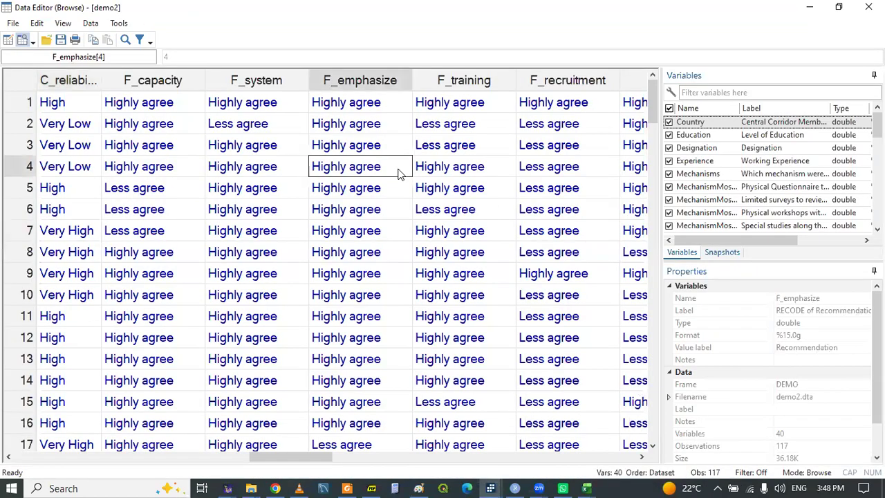
left_click(491, 487)
left_click(268, 436)
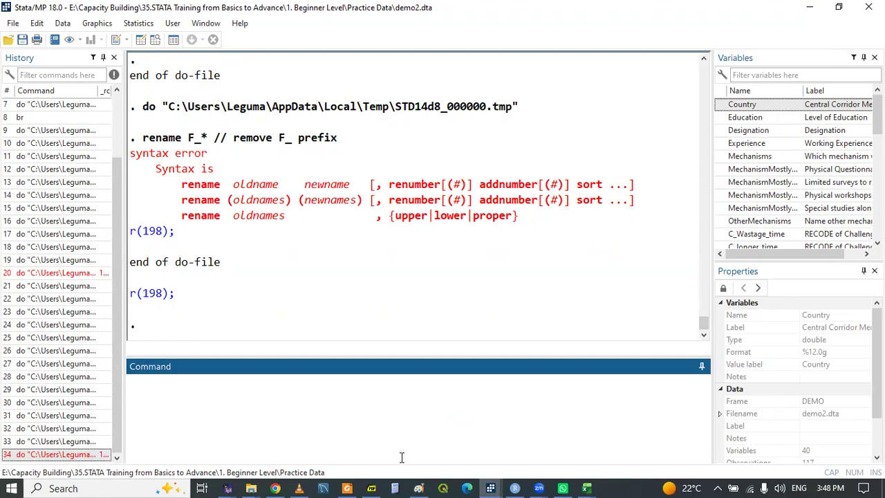
Add the new-name wildcard so line 64 reads "rename F_* * // remove F_ prefix", and run that line
left_click(496, 481)
left_click(420, 437)
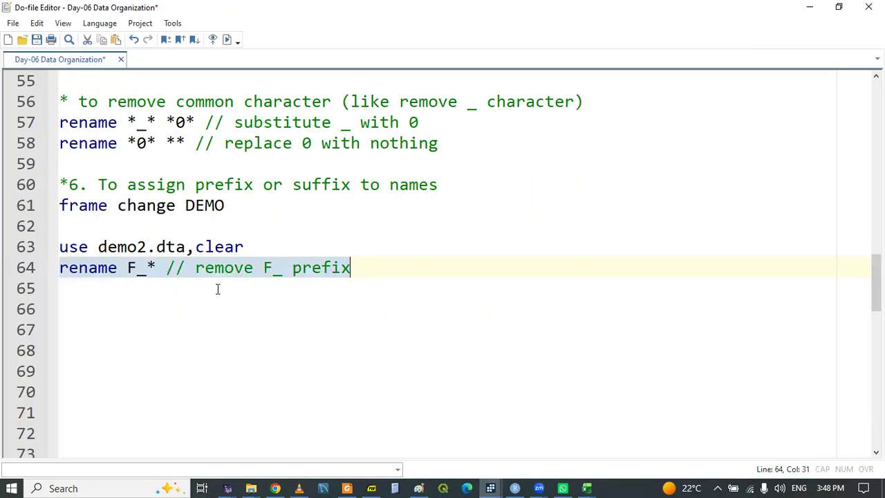
left_click(168, 272)
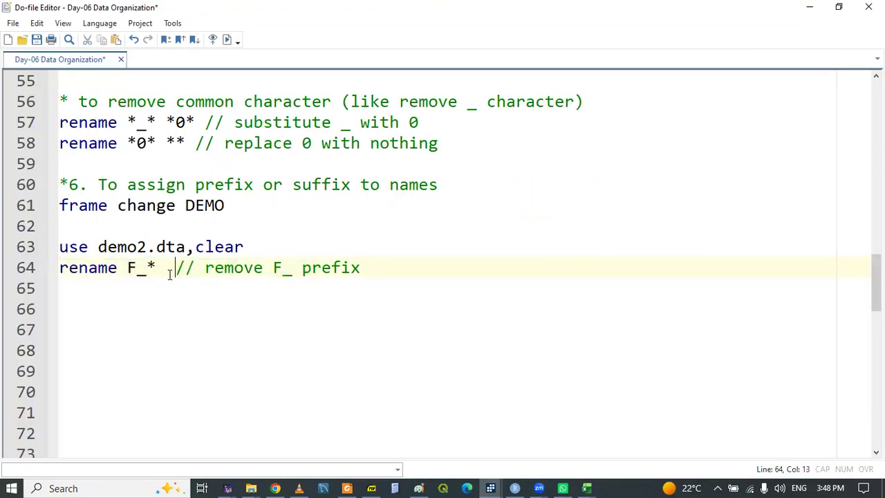
type("*")
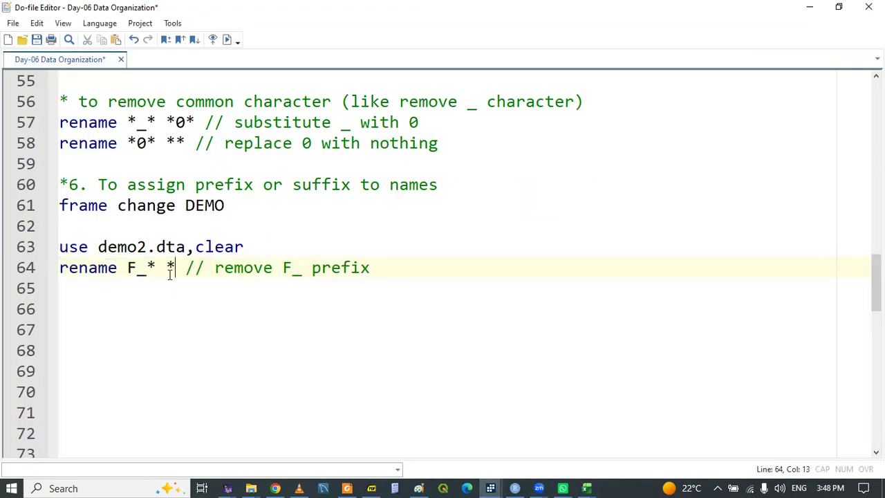
double_click(96, 271)
triple_click(97, 271)
left_click(246, 304)
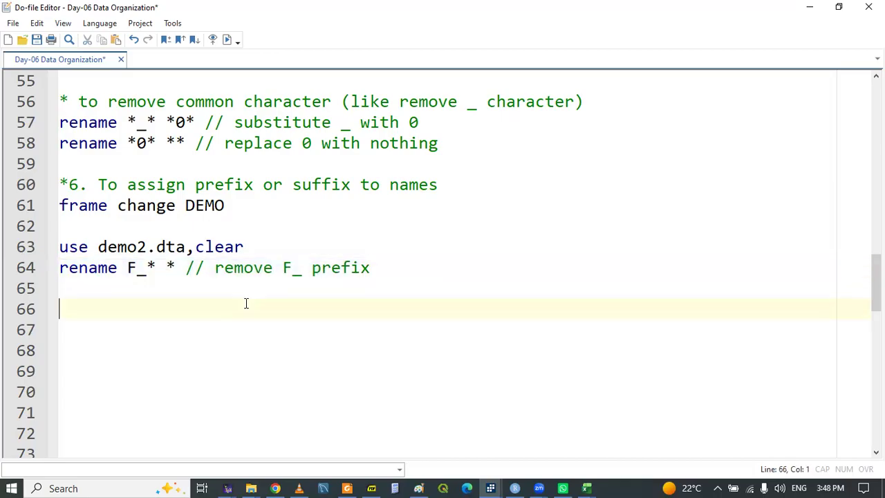
Examine the renamed variables across the demo2 columns in the Data Editor, from the C_ variables through harmonization
mouse_move(490, 488)
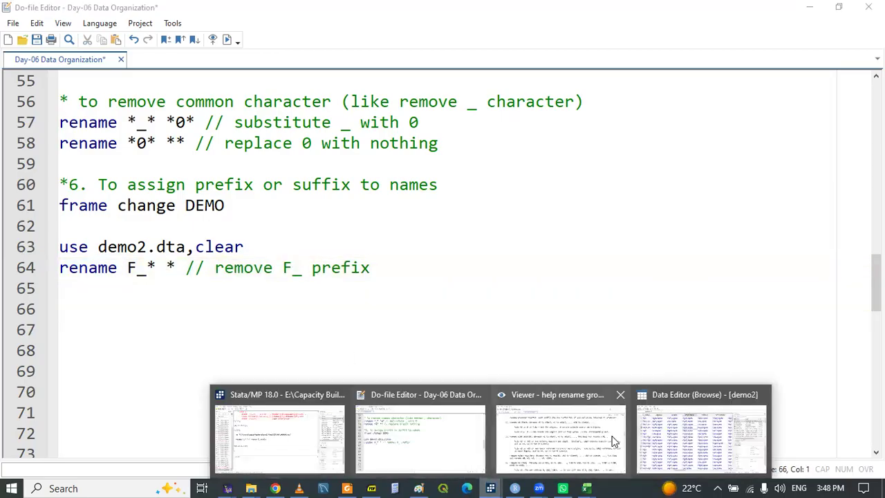
left_click(683, 416)
key("Right")
key("Right")
key("Right")
key("Right")
key("Right")
key("Right")
key("Right")
key("Right")
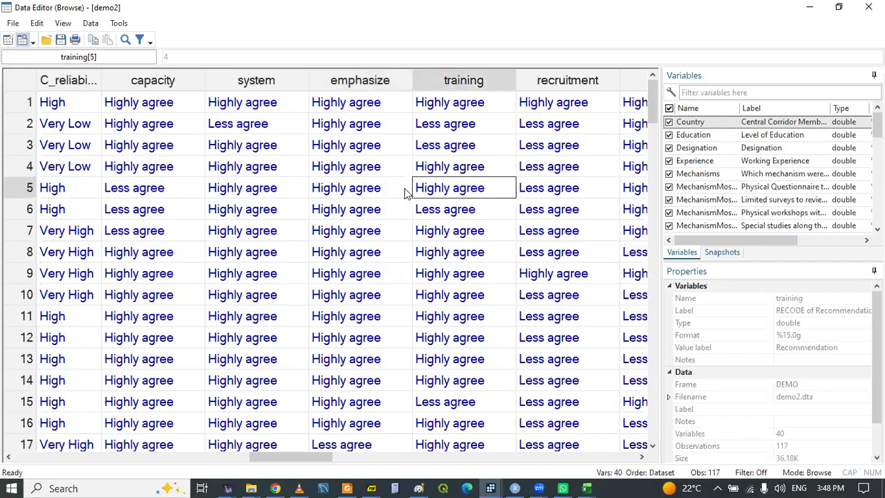
key("Left")
key("Left")
key("Left")
key("Left")
key("Left")
key("Left")
key("Left")
key("Left")
key("Left")
key("Left")
key("Left")
key("Left")
key("Left")
key("Left")
key("Left")
key("Left")
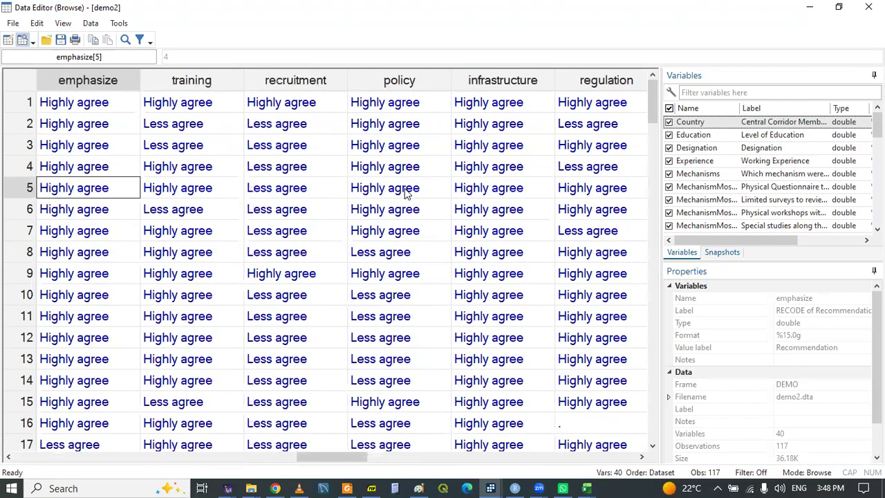
key("Left")
key("Left")
key("Left")
key("Left")
key("Left")
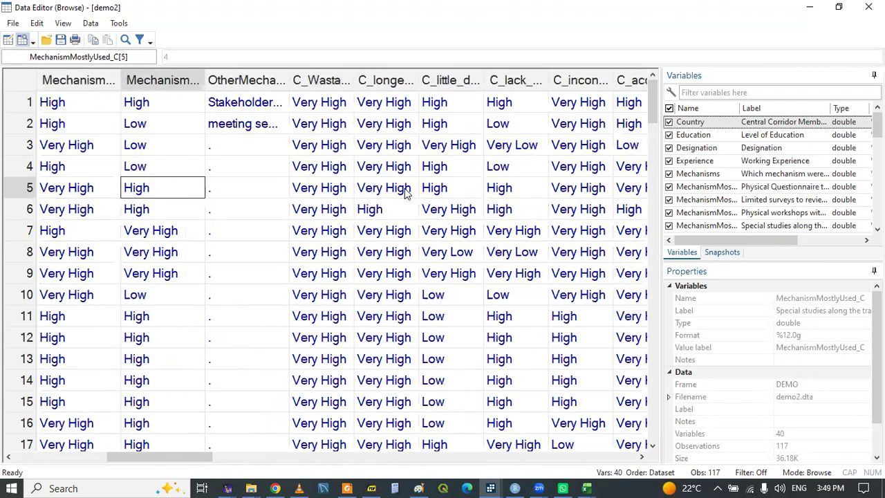
key("Right")
key("Right")
key("Right")
key("Right")
key("Right")
key("Right")
key("Right")
key("Right")
key("Right")
key("Right")
key("Right")
key("Left")
key("Left")
key("Left")
key("Left")
key("Right")
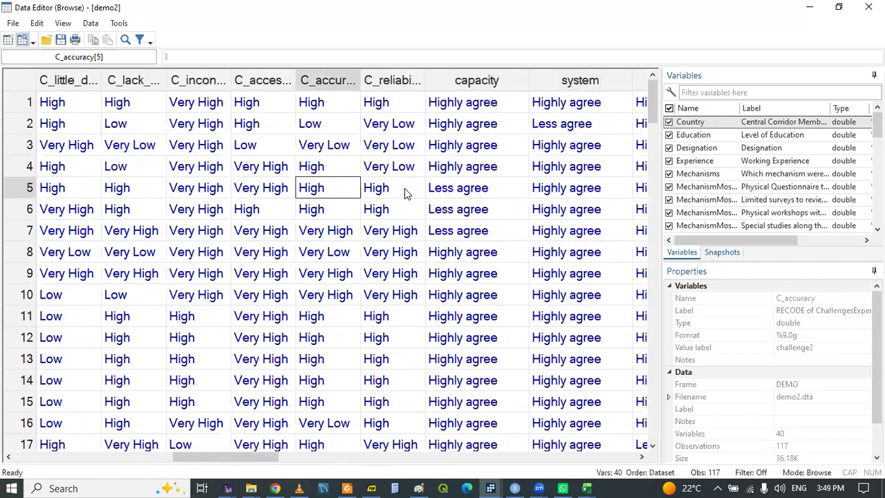
key("Right")
key("Right")
key("Right")
key("Right")
key("Left")
key("Left")
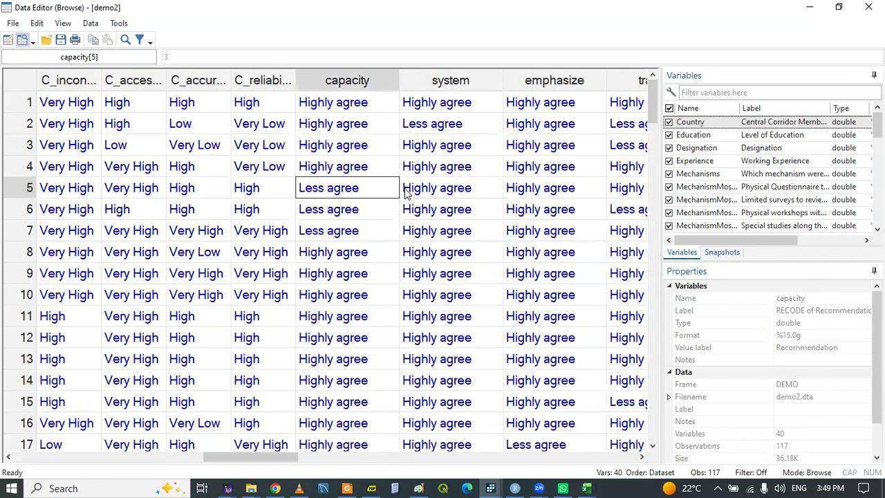
key("Right")
key("Right")
key("Right")
key("Right")
key("Right")
key("Right")
key("Right")
key("Right")
key("Right")
key("Right")
key("Right")
key("Right")
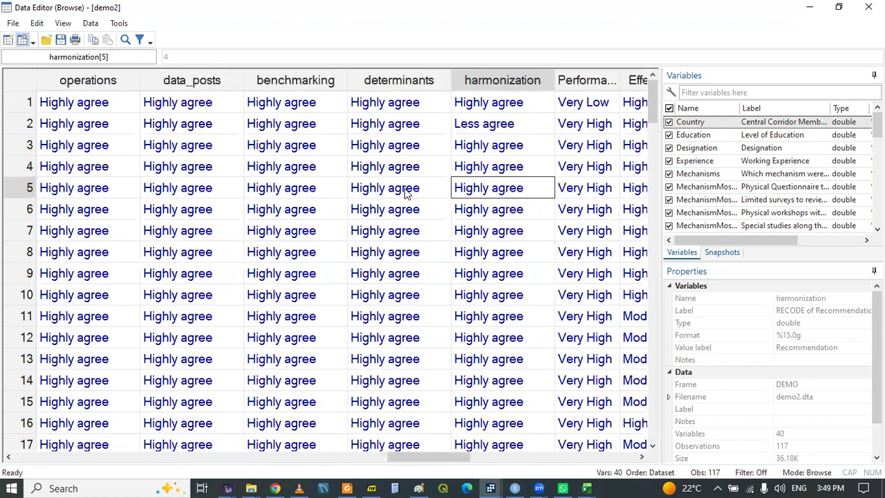
key("Left")
Start line 66 of the do-file with "rename"
mouse_move(489, 486)
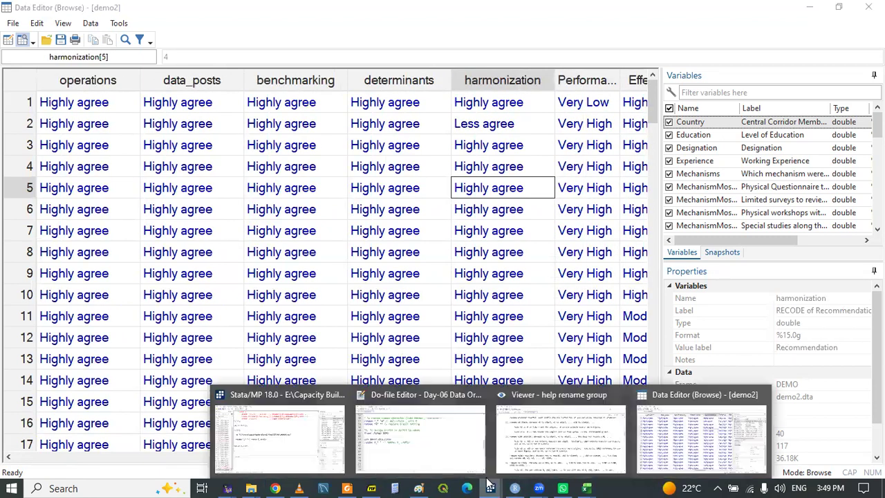
left_click(434, 457)
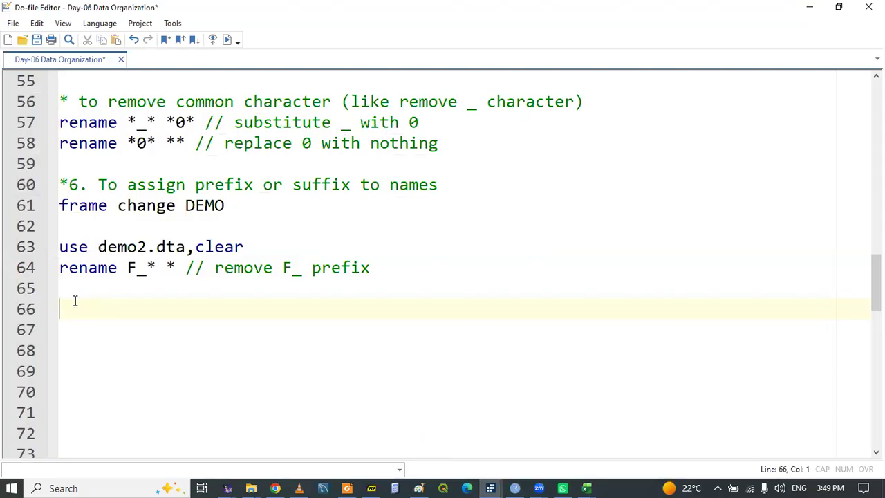
type("rename")
Insert the variable names capacity and harmonization into the main Stata window's command line and copy "capacity harmonization"
left_click(491, 488)
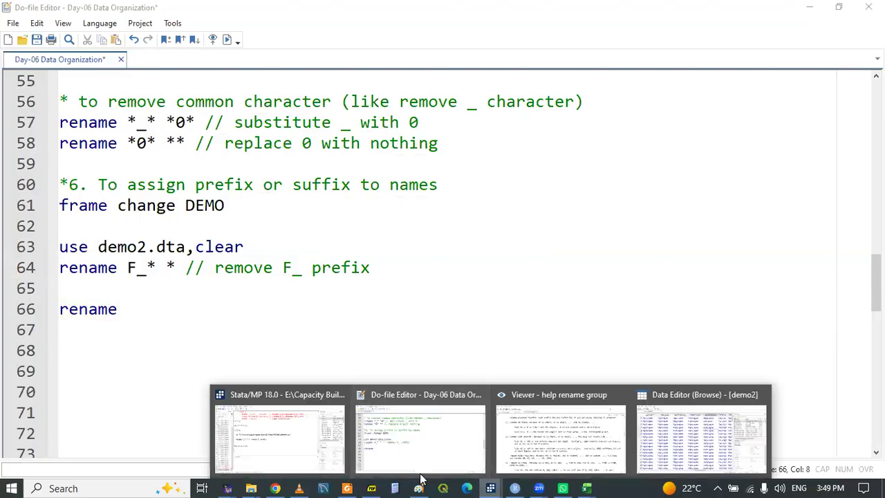
left_click(302, 439)
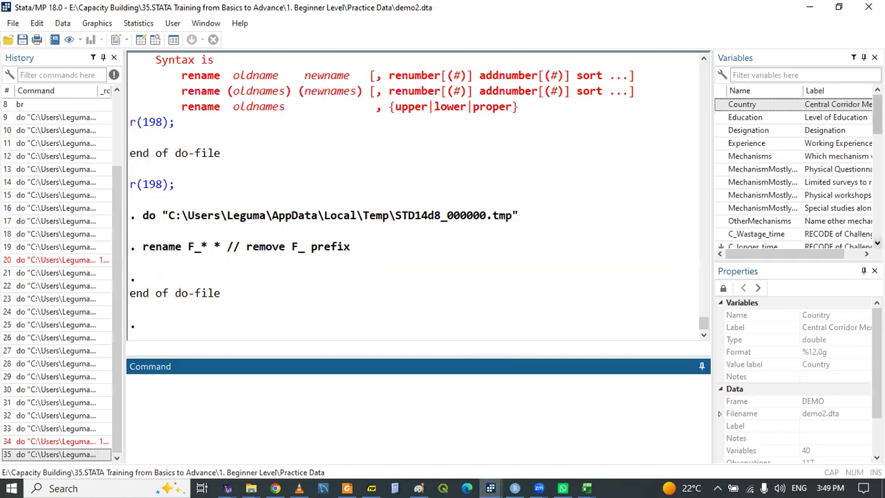
scroll(795, 173, "down", 6)
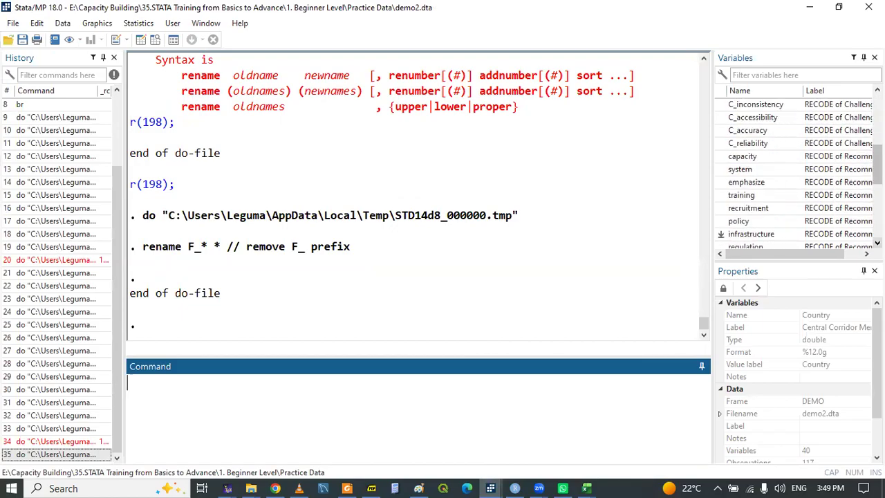
scroll(795, 173, "down", 1)
left_click(721, 143)
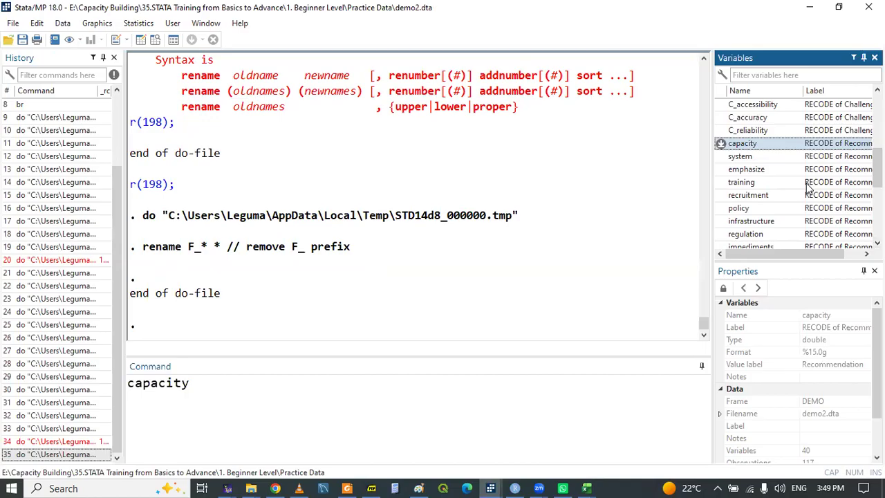
scroll(760, 235, "down", 5)
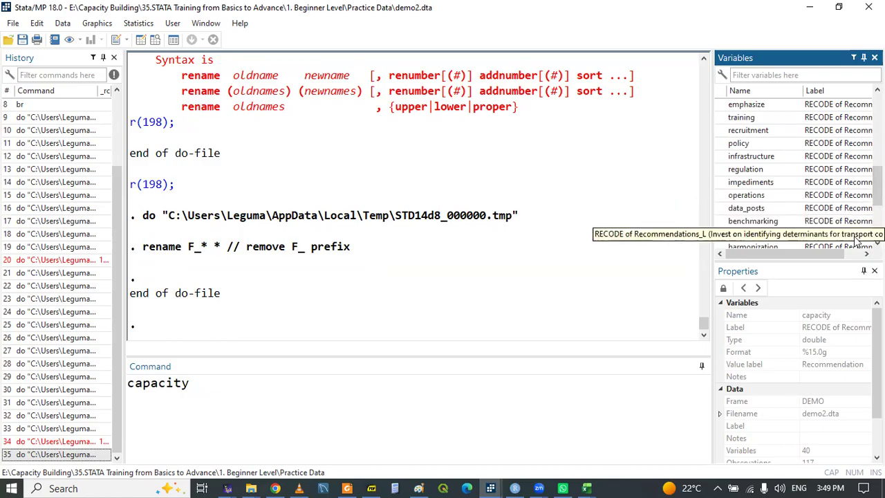
scroll(857, 238, "down", 1)
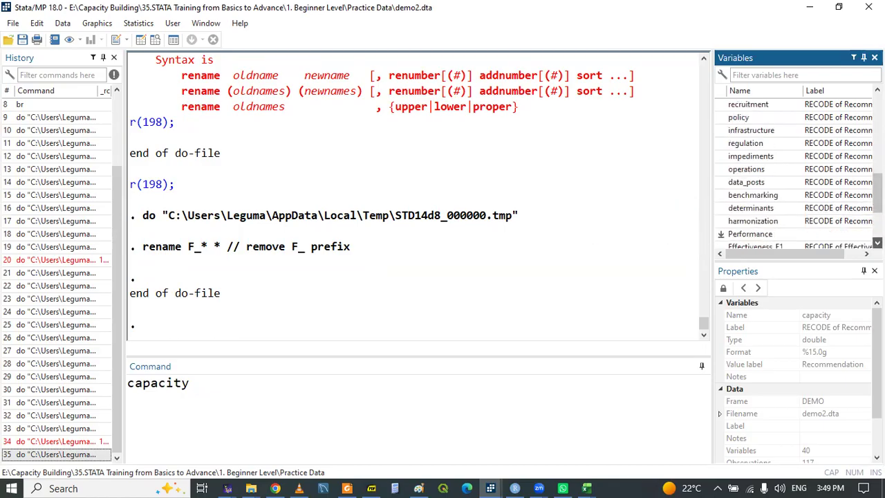
left_click(721, 221)
triple_click(302, 382)
key("ctrl+c")
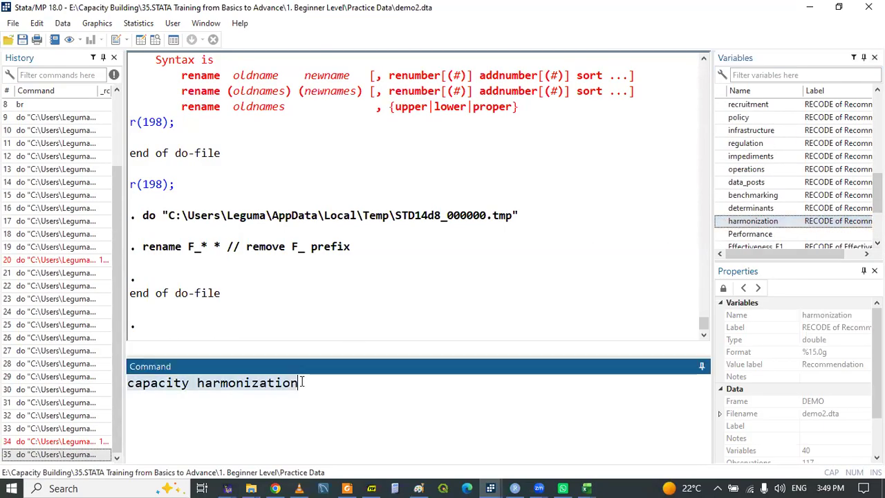
Clear the main window's command line and extend line 66 of the do-file to "rename capacity-harmonization"
key("BackSpace")
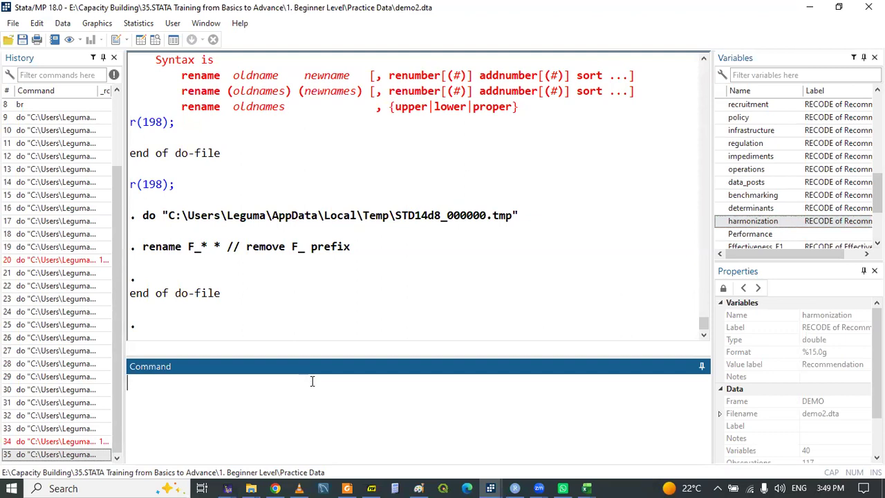
left_click(493, 484)
left_click(425, 436)
key("ctrl+v")
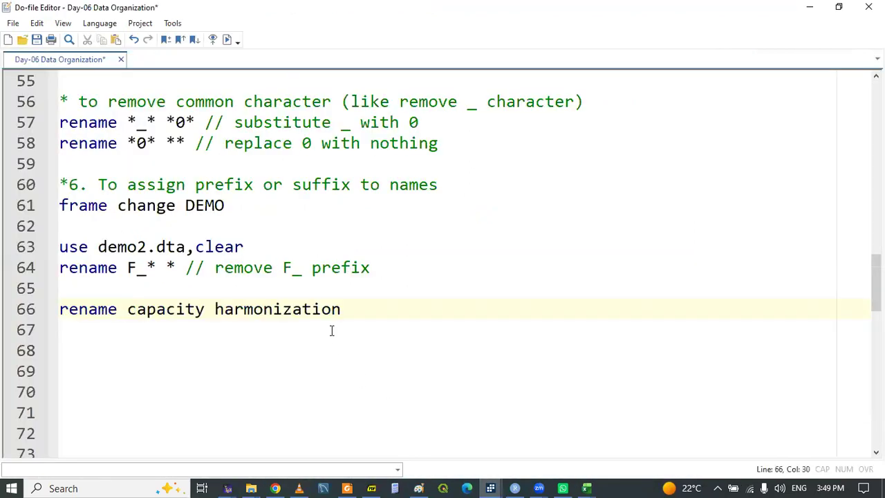
key("BackSpace")
type("-")
key("Right")
key("Right")
key("Right")
key("Right")
key("Right")
key("Right")
key("Right")
key("Right")
key("Right")
key("Right")
key("Right")
key("Right")
key("Right")
Read rule 11 in the rename group help, focusing on the "jan=:" example for adding a prefix
left_click(490, 484)
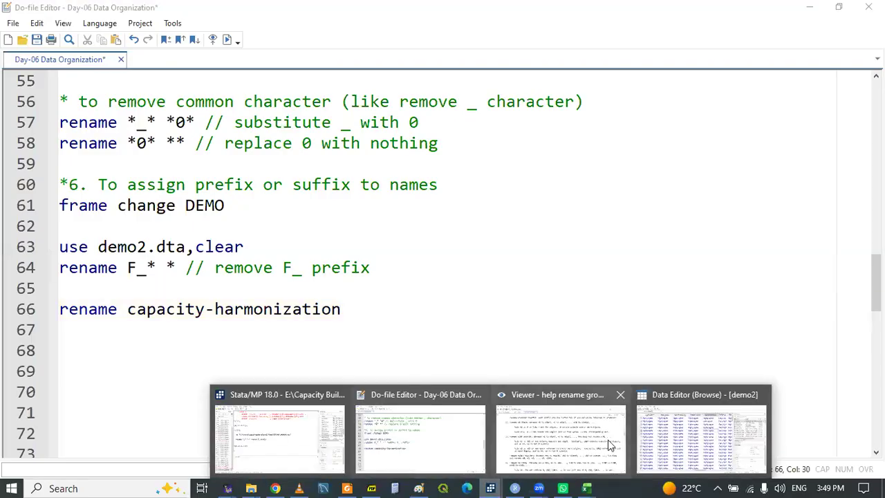
left_click(579, 462)
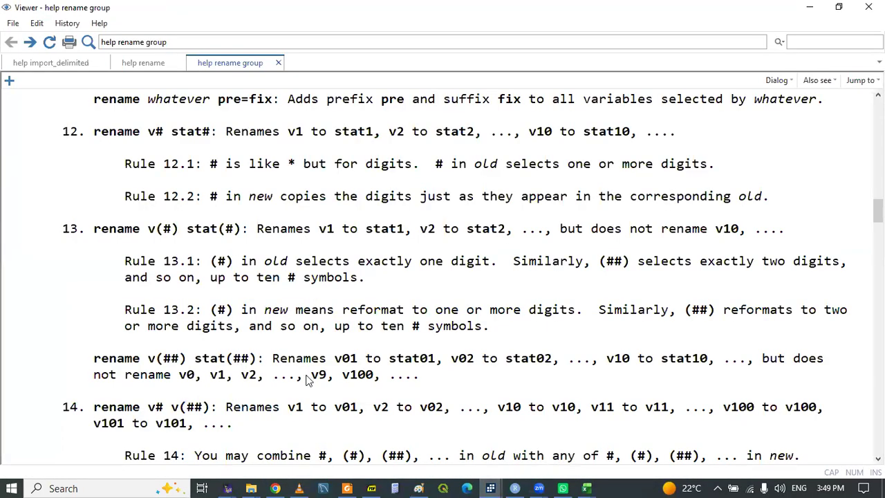
scroll(307, 380, "down", 1)
scroll(308, 381, "up", 5)
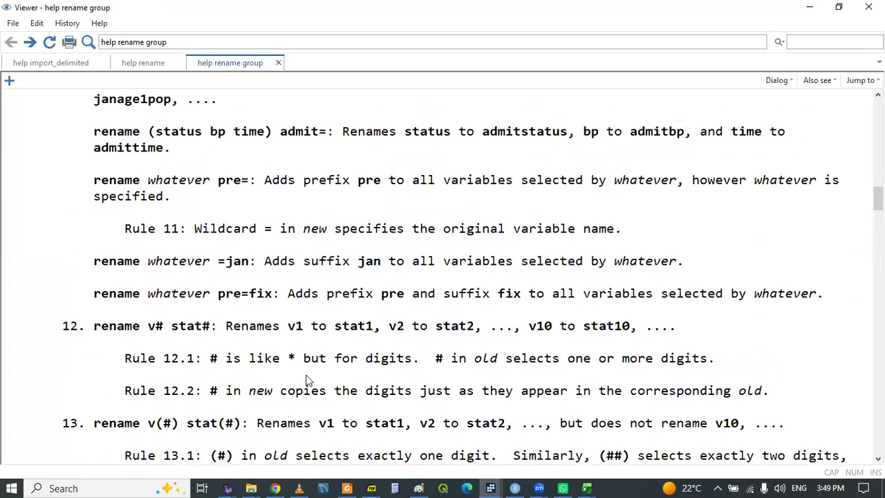
scroll(307, 380, "up", 3)
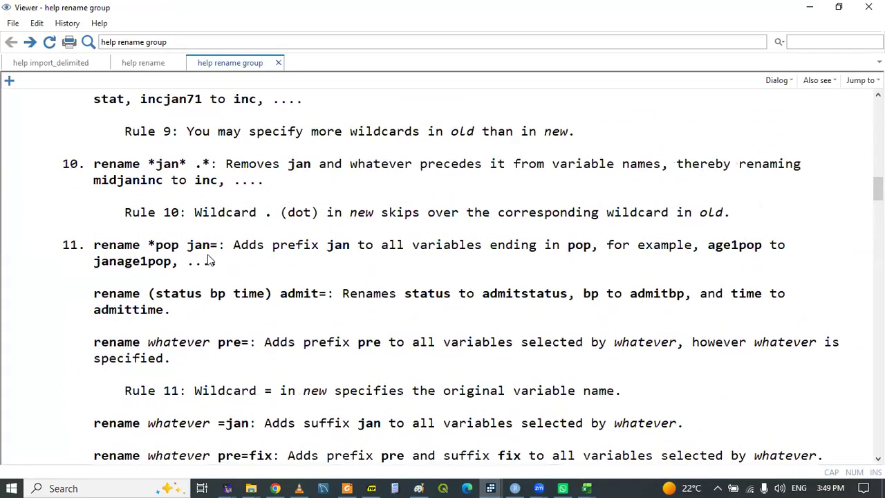
left_click_drag(190, 252, 220, 251)
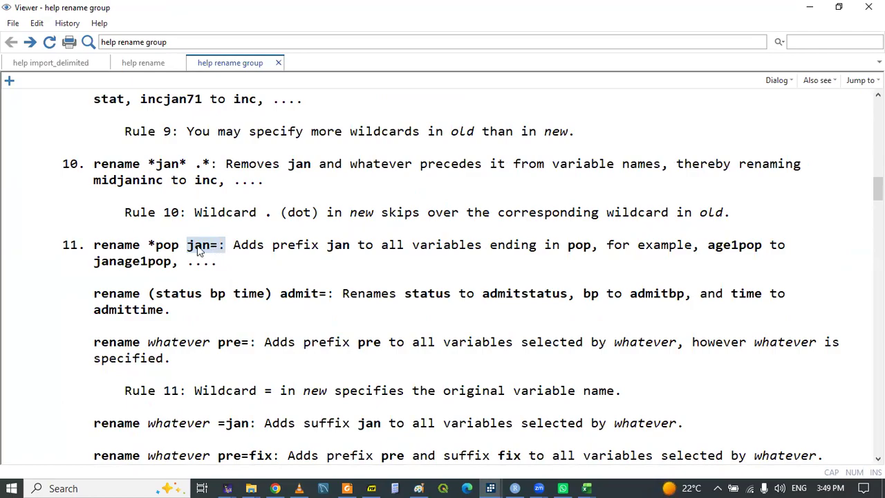
left_click(222, 253)
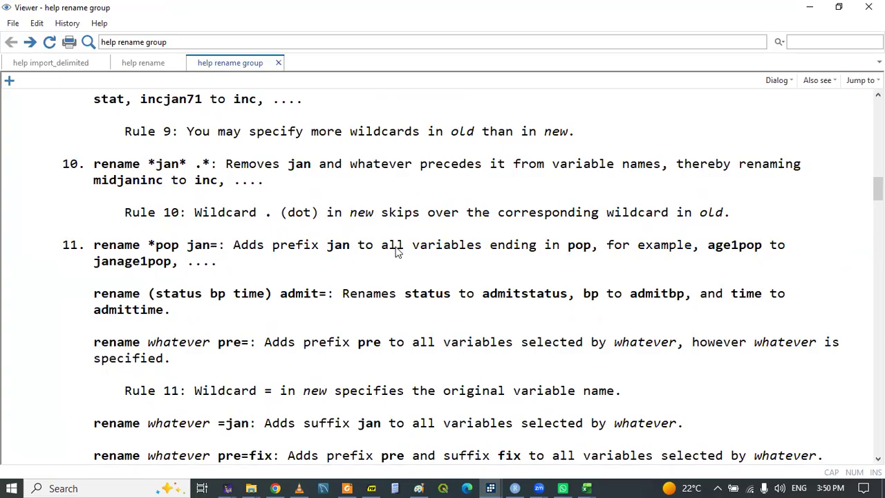
left_click_drag(189, 246, 206, 246)
left_click(221, 253)
Complete line 66 of the do-file as "rename capacity-harmonization F_=: // add F_ prefix"
left_click(490, 488)
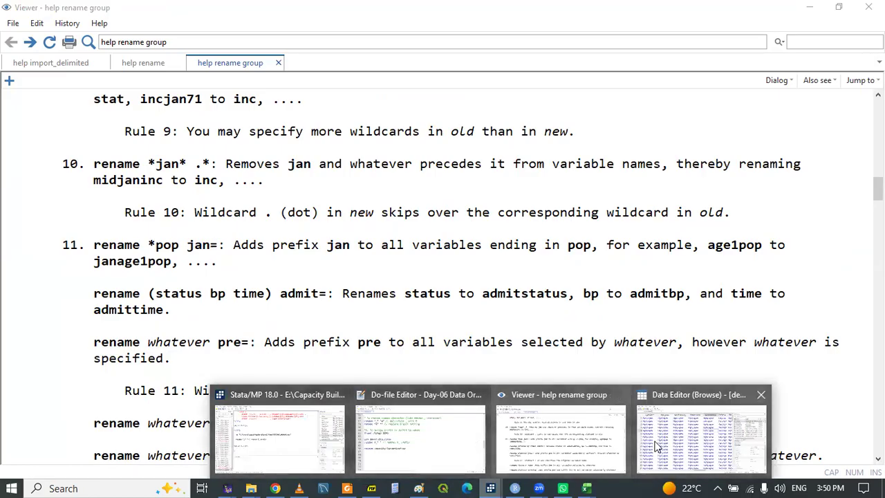
left_click(280, 432)
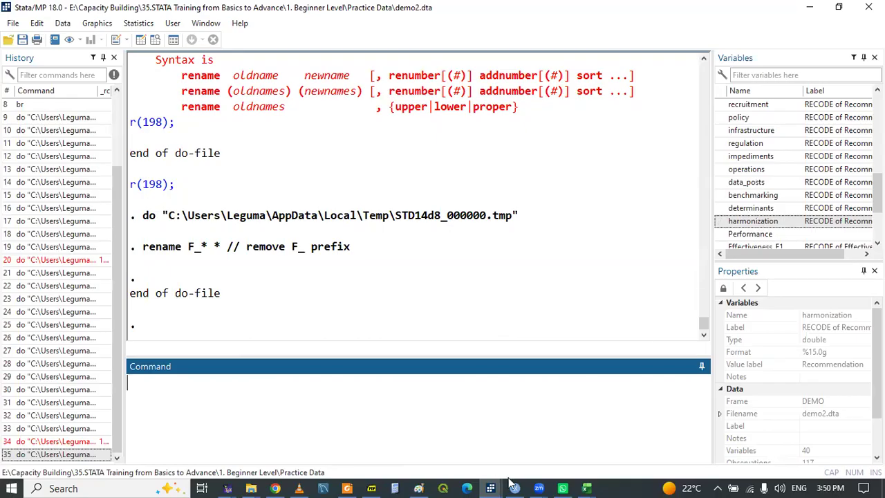
mouse_move(490, 486)
left_click(433, 446)
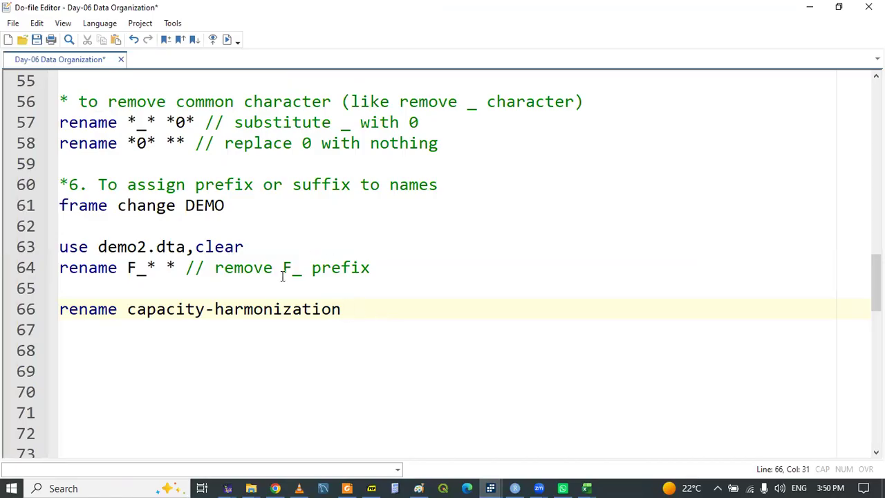
left_click_drag(282, 268, 305, 269)
key("ctrl+c")
left_click(352, 312)
key("ctrl+v")
type("=: // add")
left_click_drag(286, 273, 380, 277)
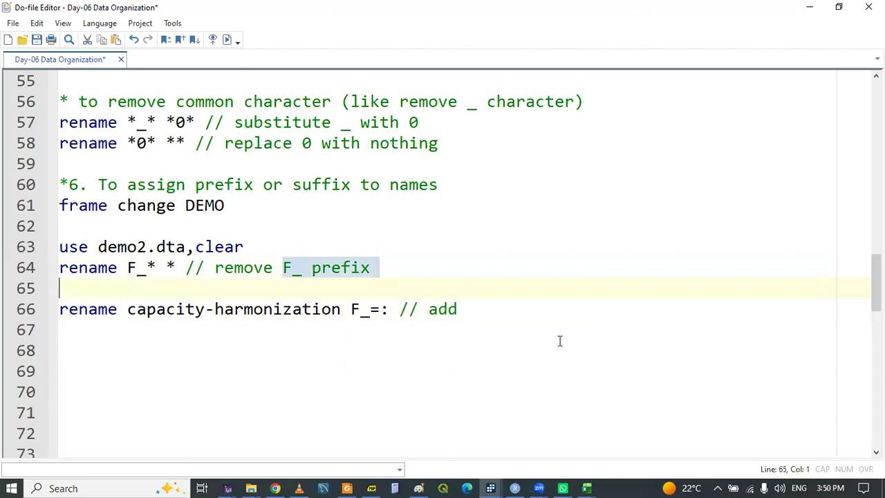
left_click(501, 308)
key("ctrl+v")
key("Return")
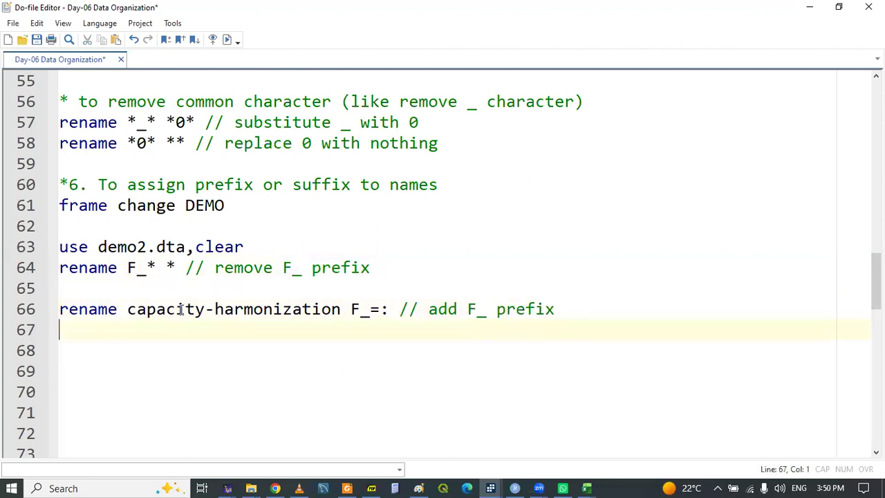
Try to run line 66 to add the F_ prefix, and check its output in the main Stata window
double_click(72, 309)
key("shift+End")
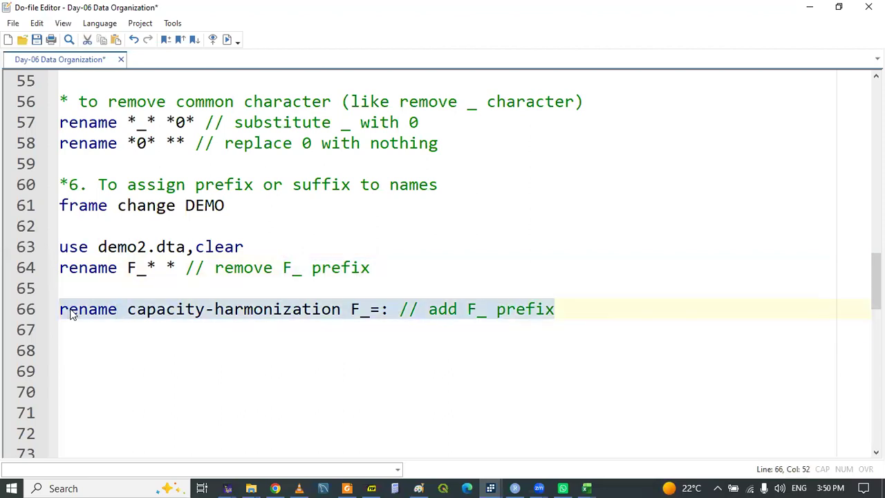
left_click(218, 338)
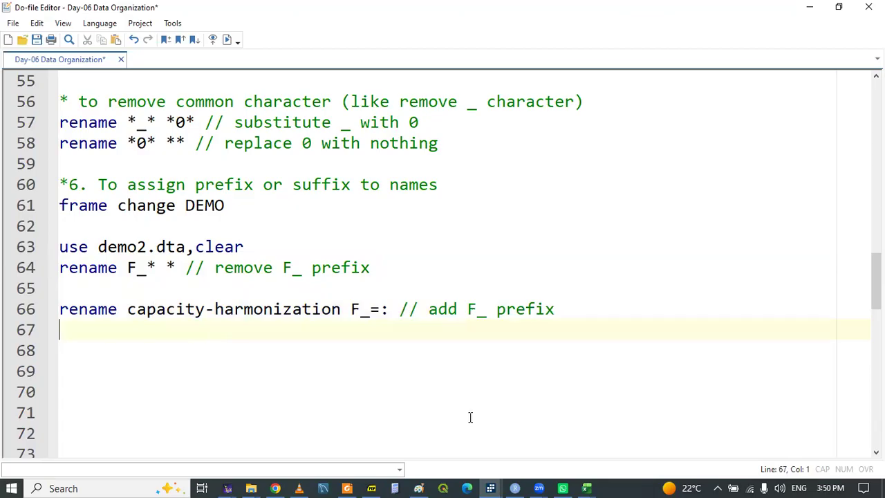
left_click(489, 484)
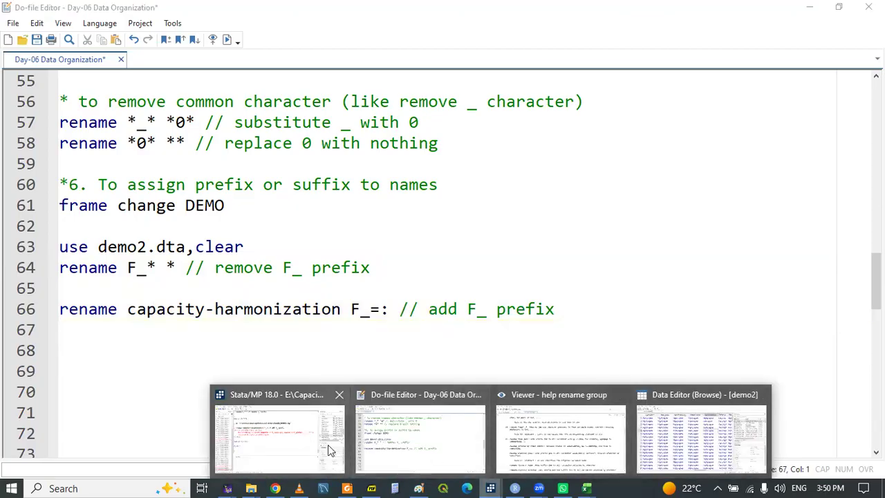
left_click(304, 432)
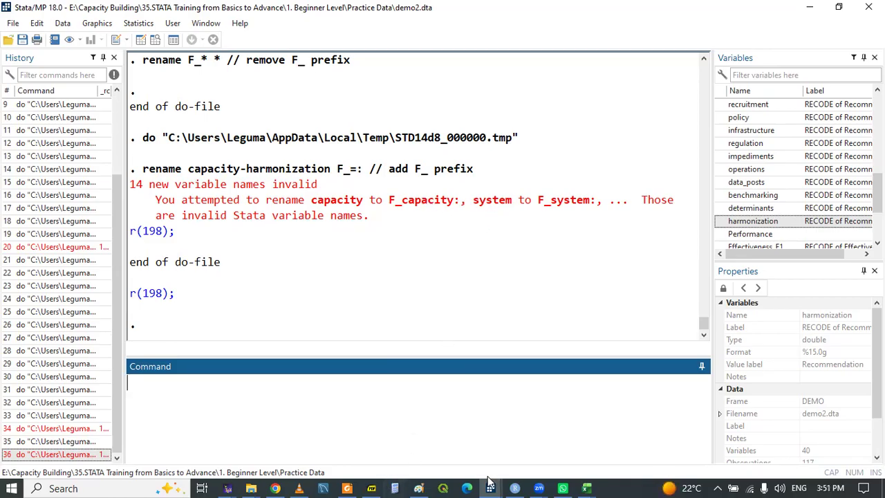
Compare line 66 with the "admit=:" and "pre=:" prefix examples in the rename group help
mouse_move(491, 484)
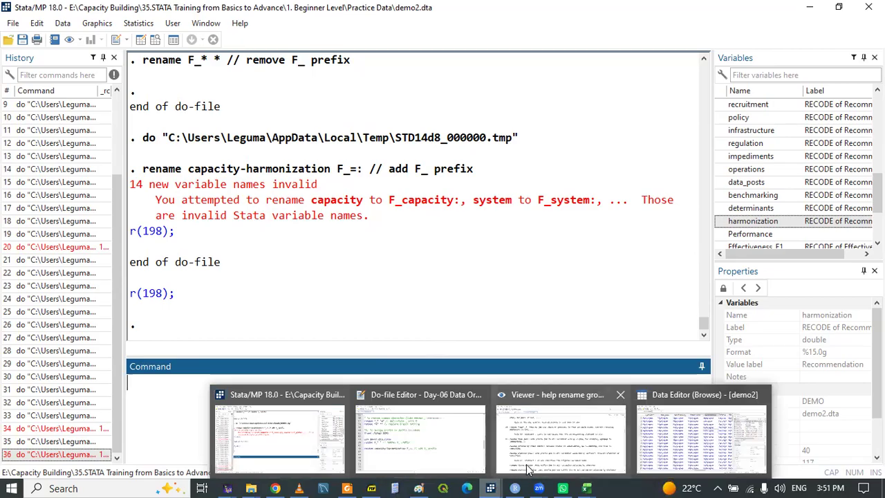
left_click(409, 463)
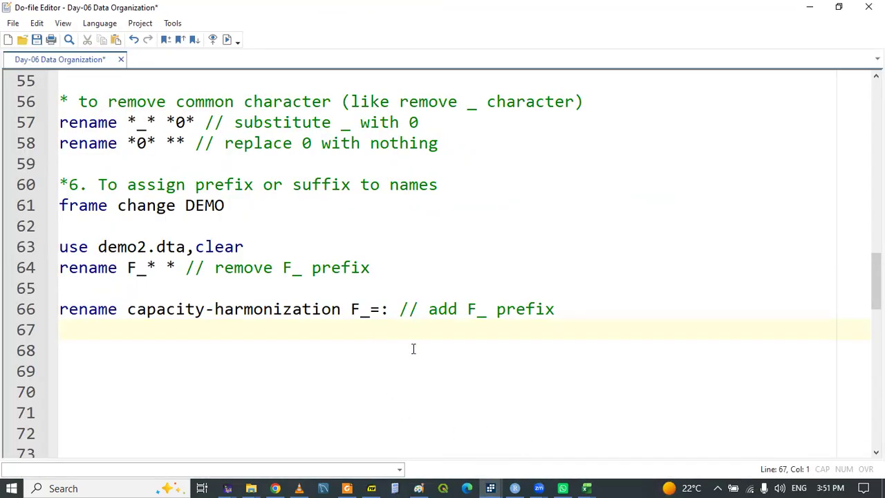
mouse_move(496, 484)
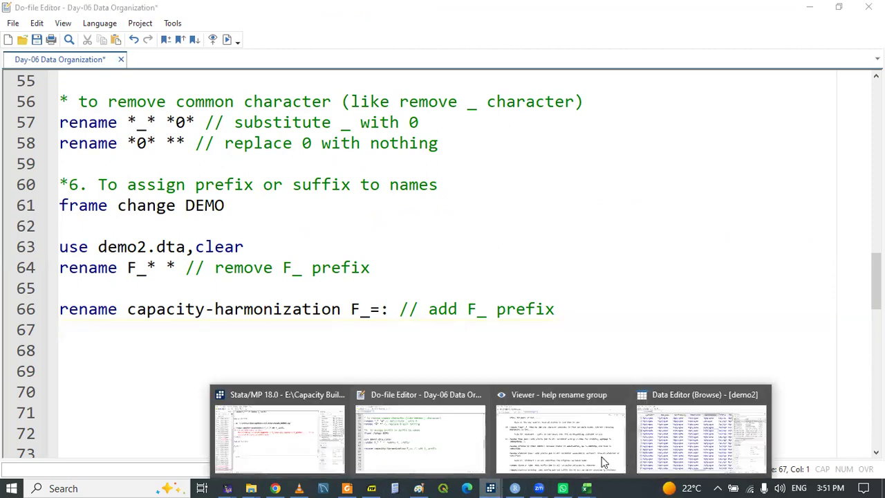
left_click(593, 449)
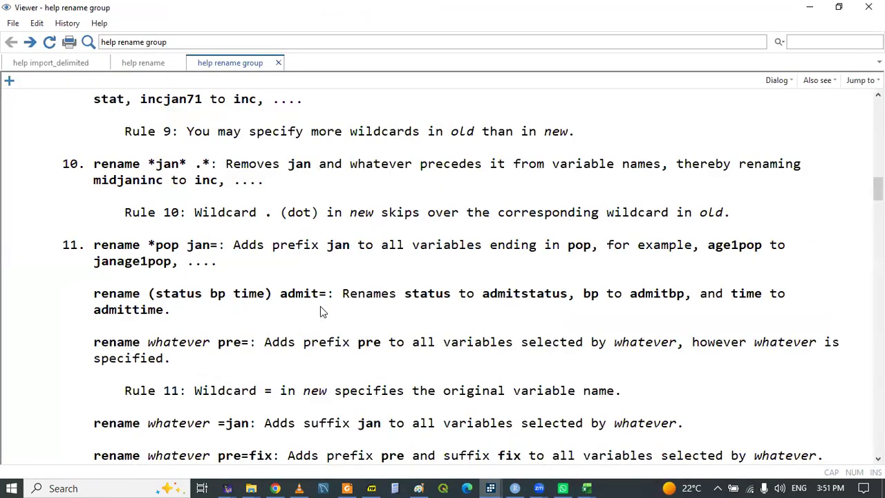
left_click_drag(320, 299, 329, 301)
left_click_drag(244, 347, 254, 346)
left_click(291, 365)
mouse_move(490, 487)
left_click(443, 456)
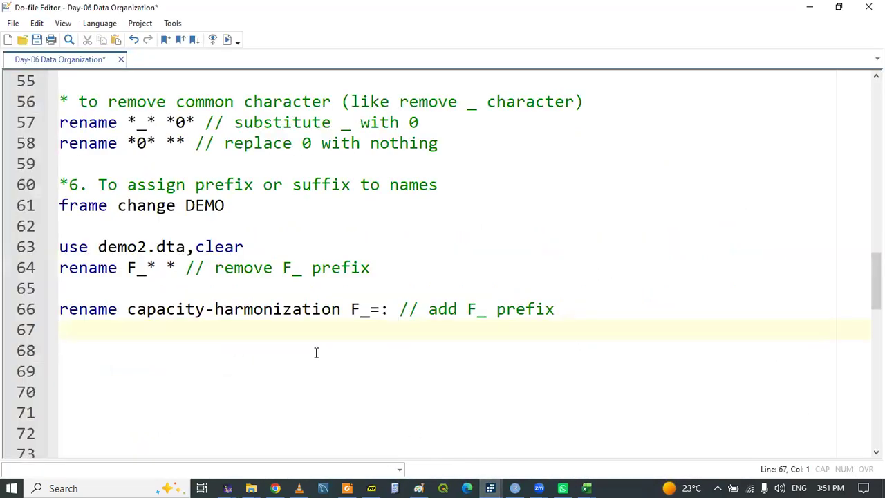
Insert a space before the colon so line 66 reads "rename capacity-harmonization F_= : // add F_ prefix", and try running it
left_click(370, 311)
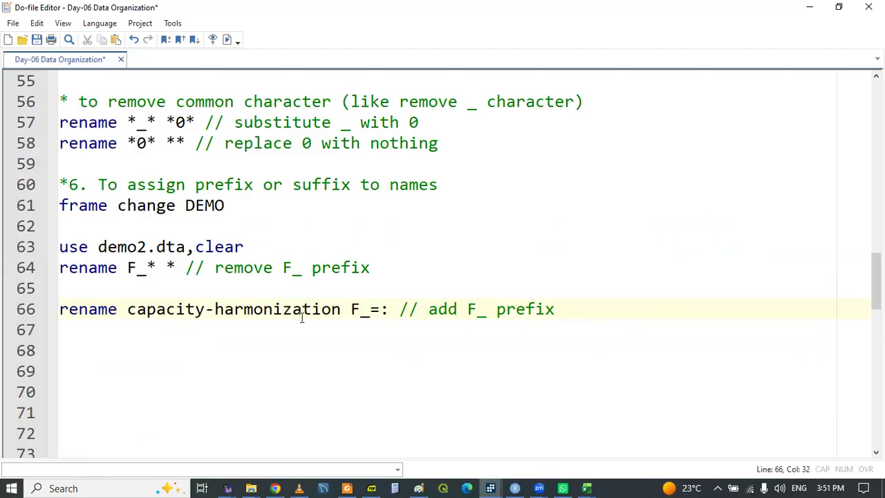
left_click(489, 486)
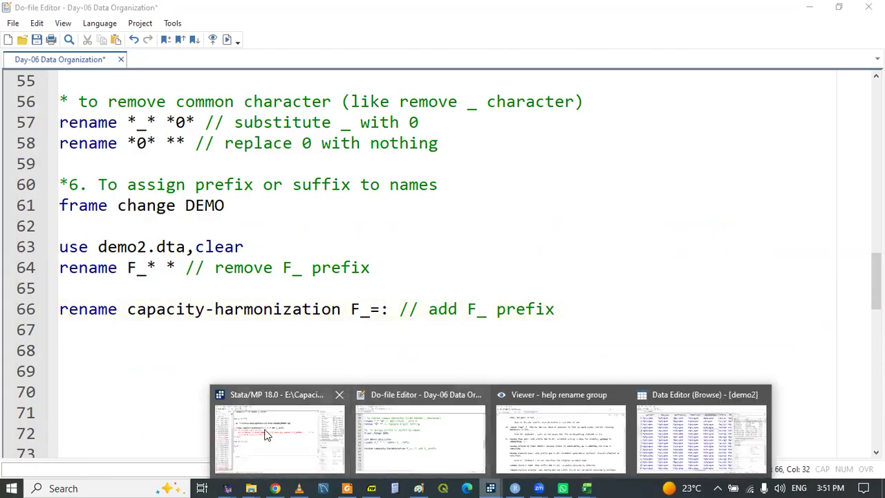
left_click(268, 434)
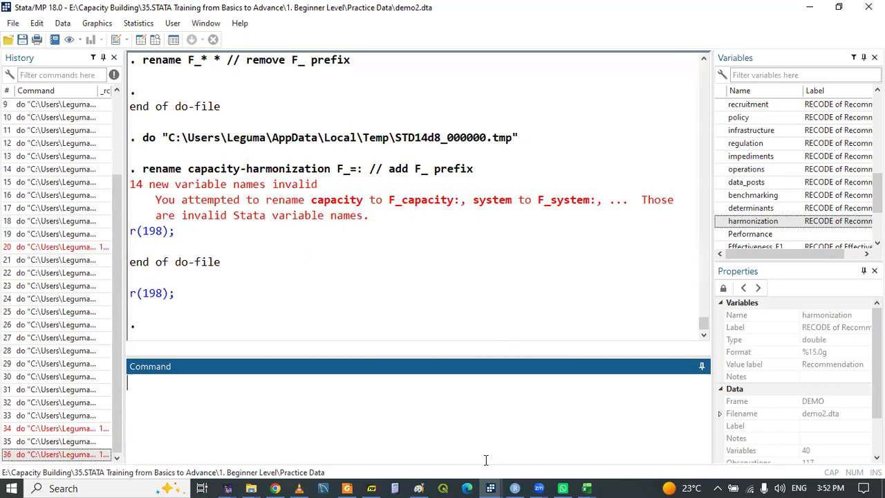
left_click(490, 489)
left_click(424, 439)
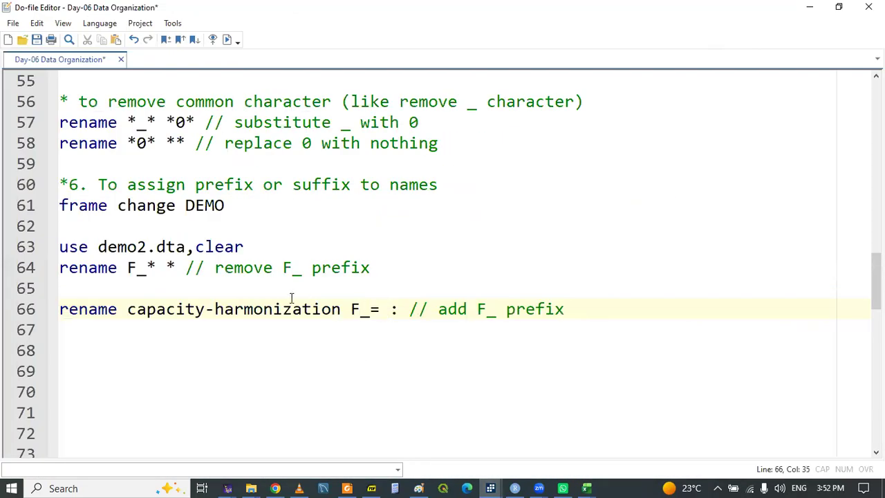
double_click(97, 309)
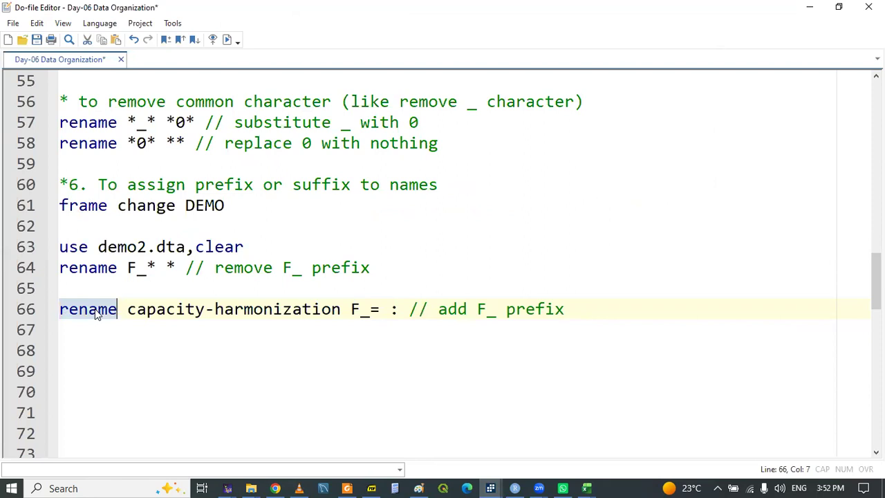
key("shift+End")
left_click(495, 482)
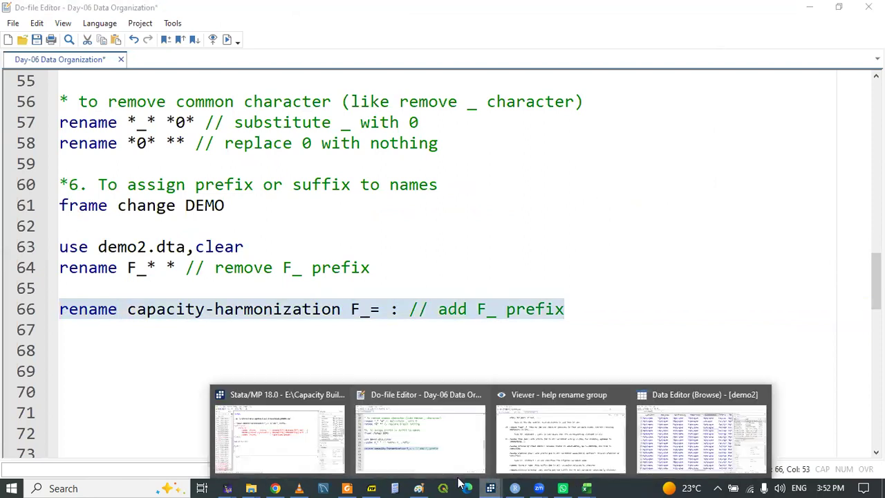
left_click(280, 432)
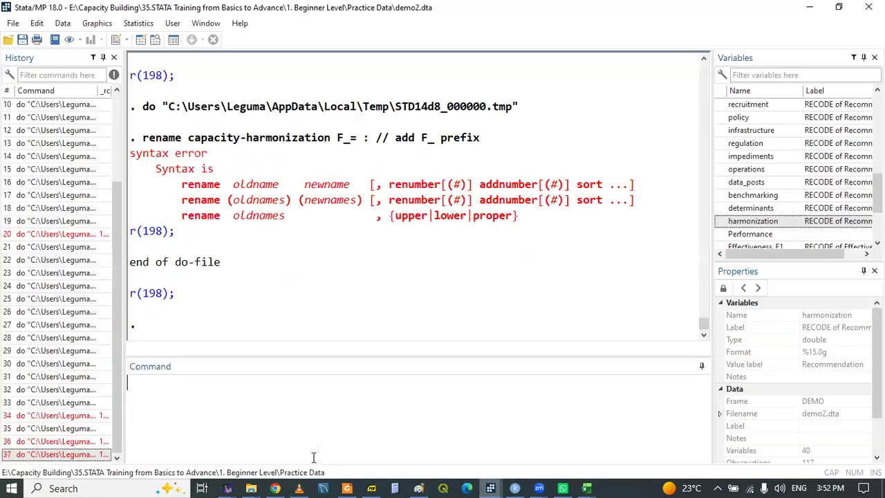
Recheck line 66 against rule 11 in the rename group help and copy the "pre=:" expression from there
left_click(490, 486)
left_click(442, 446)
left_click(382, 326)
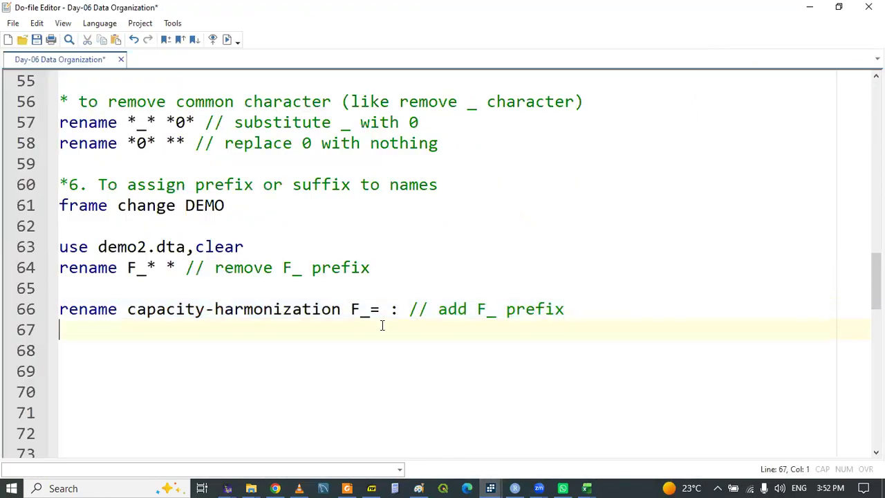
left_click(128, 309)
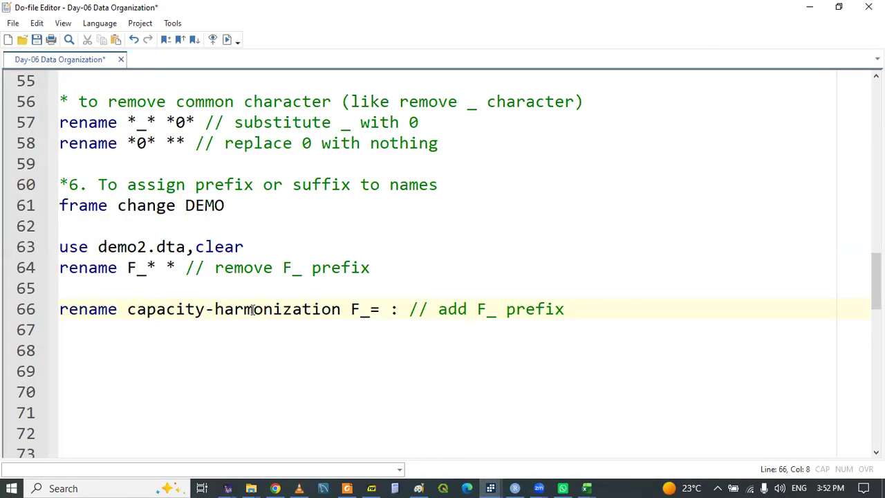
mouse_move(490, 488)
left_click(597, 422)
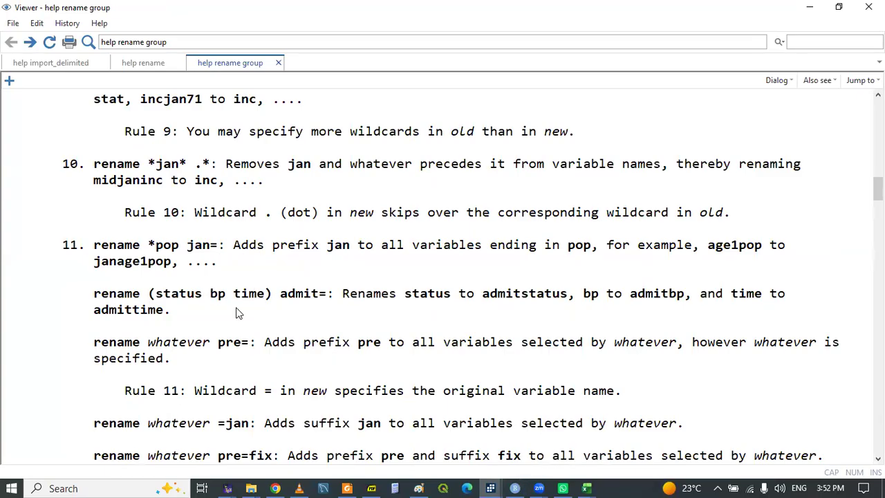
left_click_drag(281, 297, 429, 299)
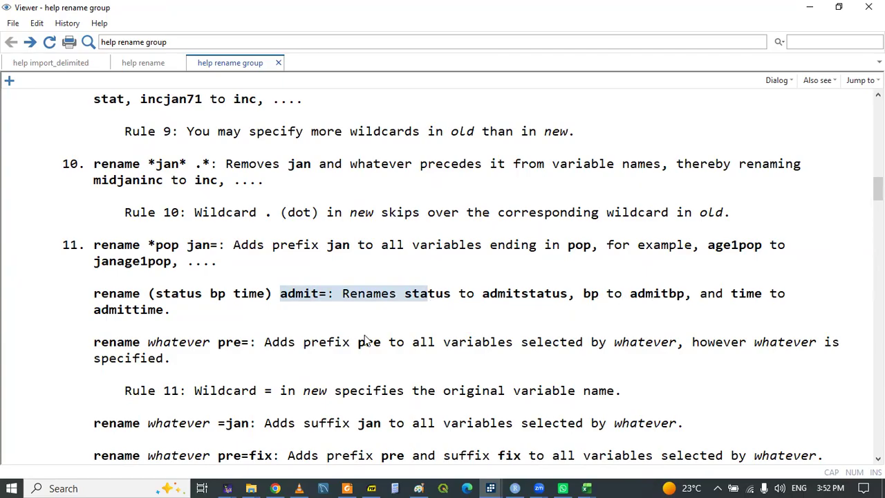
left_click(228, 345)
left_click_drag(230, 348, 253, 349)
right_click(253, 350)
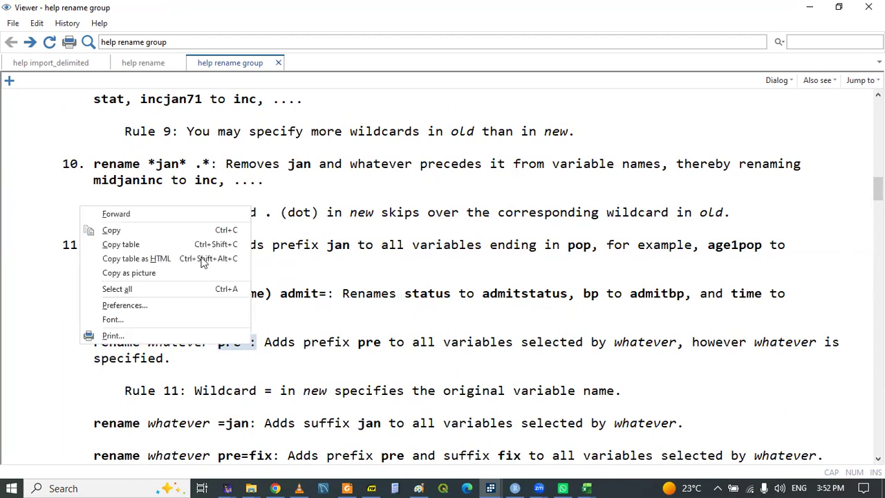
left_click(107, 231)
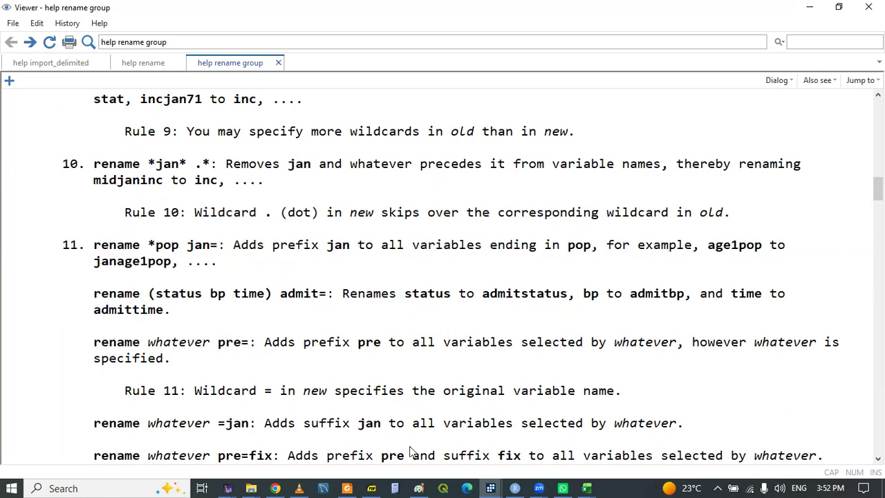
Replace "F_" in line 66 with the copied "pre=:" and try running the line, checking its output in the main Stata window
left_click(490, 488)
left_click(446, 437)
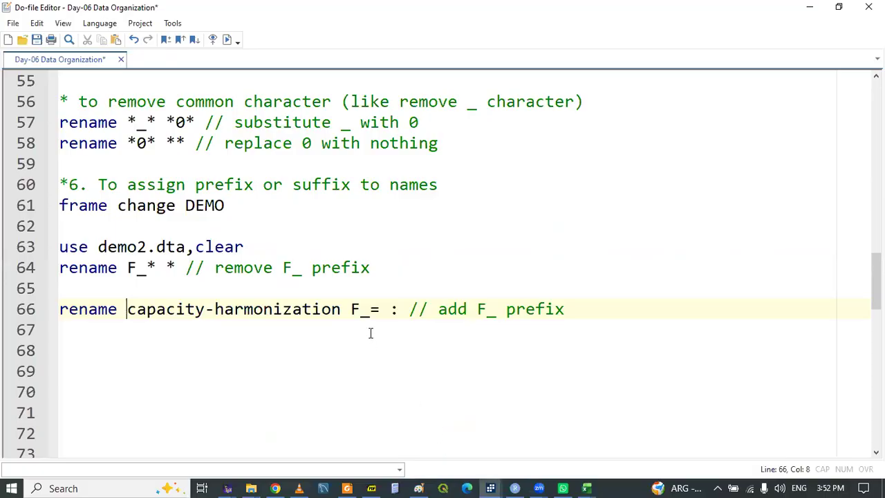
left_click_drag(351, 313, 367, 316)
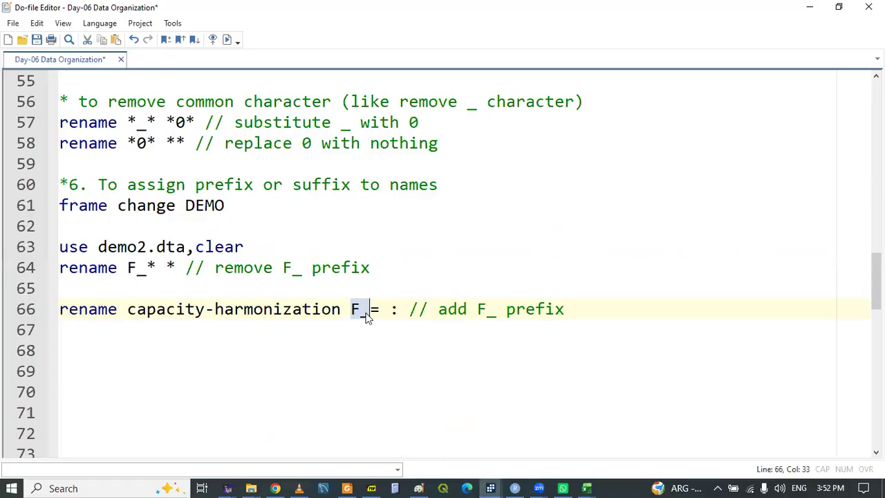
type("pre=:")
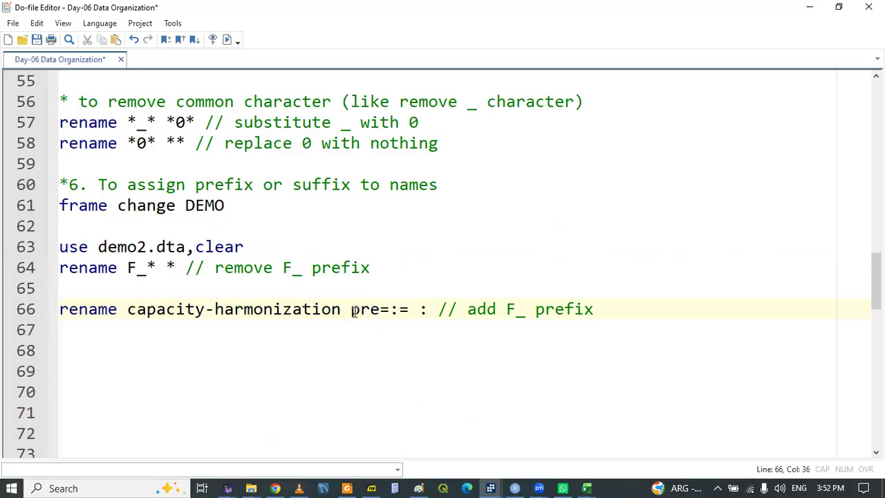
double_click(83, 307)
key("shift+End")
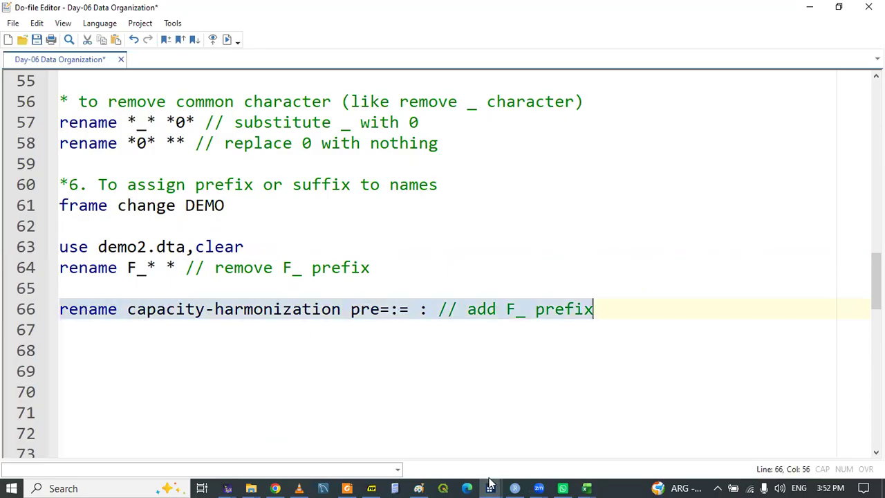
key("ctrl+d")
mouse_move(489, 484)
left_click(295, 425)
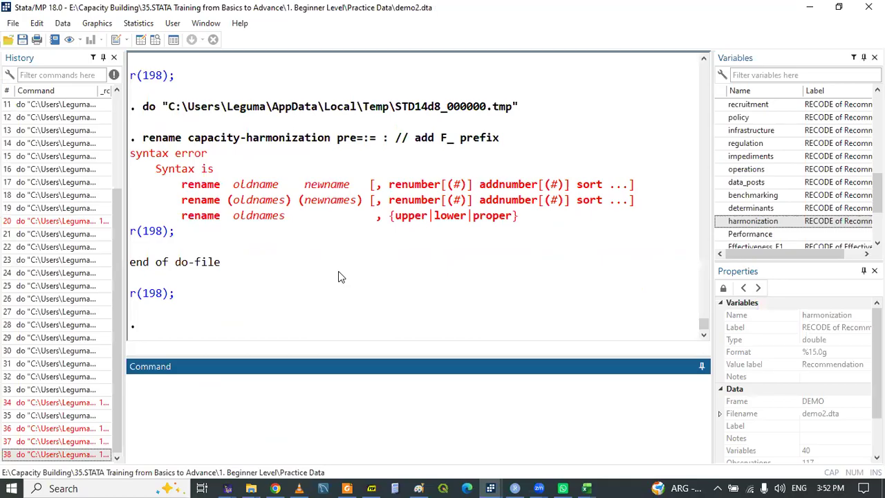
left_click(491, 484)
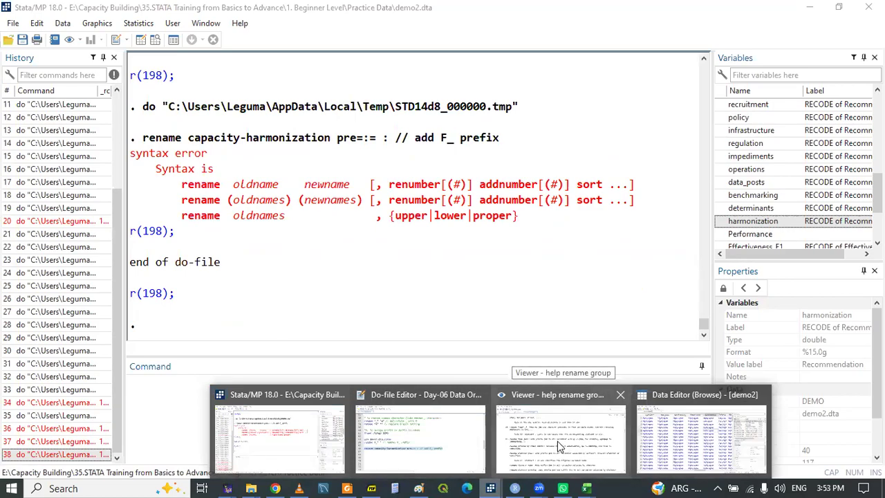
mouse_move(877, 177)
left_mouse_down()
mouse_move(878, 203)
mouse_move(877, 134)
mouse_move(877, 173)
left_mouse_up()
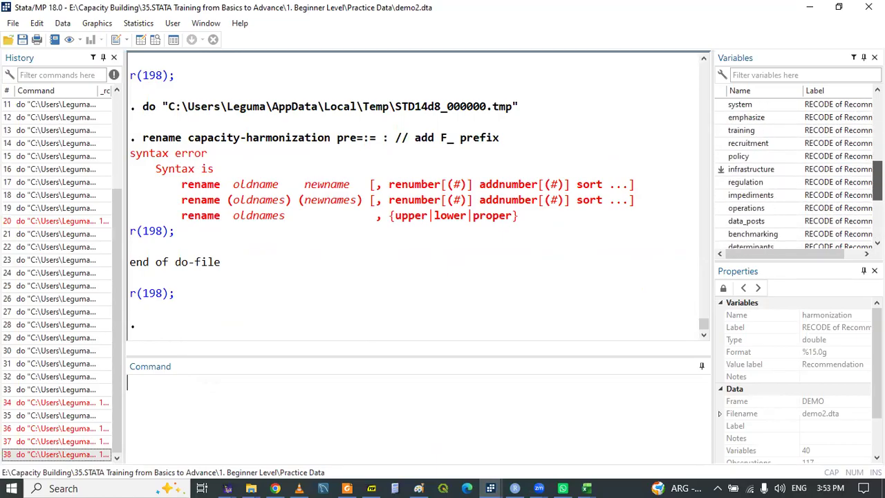
Remove the surplus "= :" so line 66 reads "rename capacity-harmonization pre=: // add F_ prefix", and try running it
left_click(490, 489)
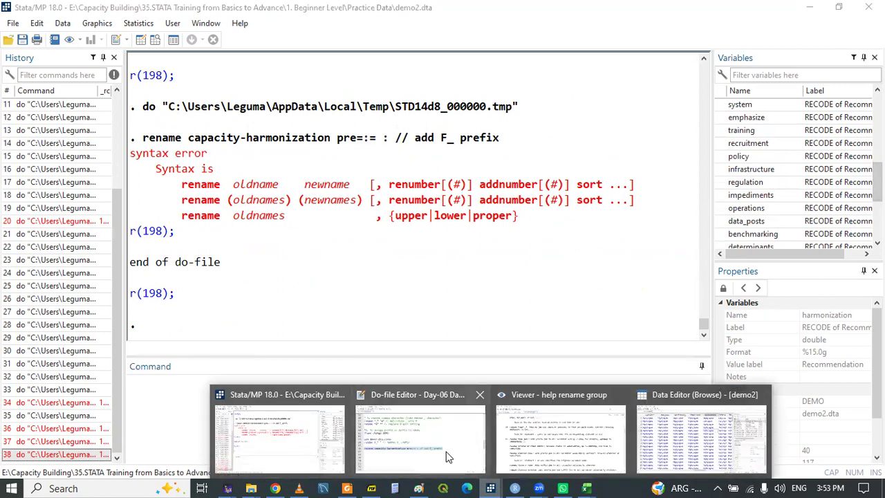
left_click(446, 457)
left_click(425, 311)
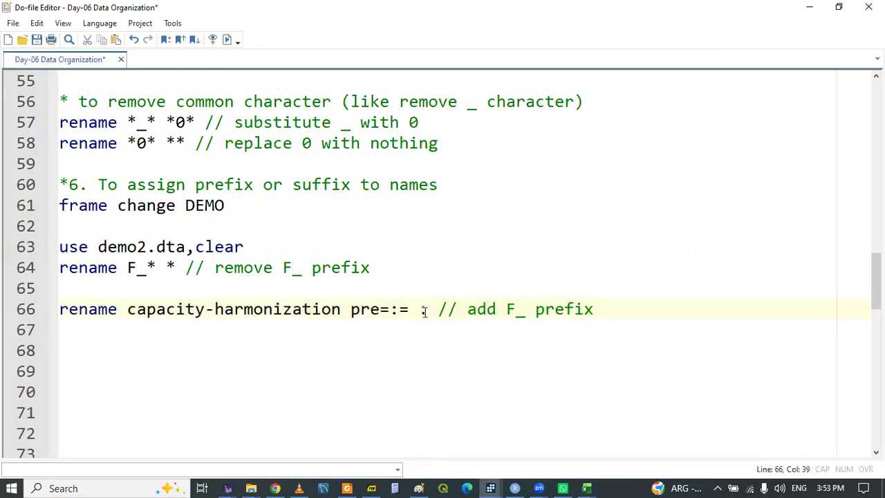
key("BackSpace")
key("BackSpace")
key("BackSpace")
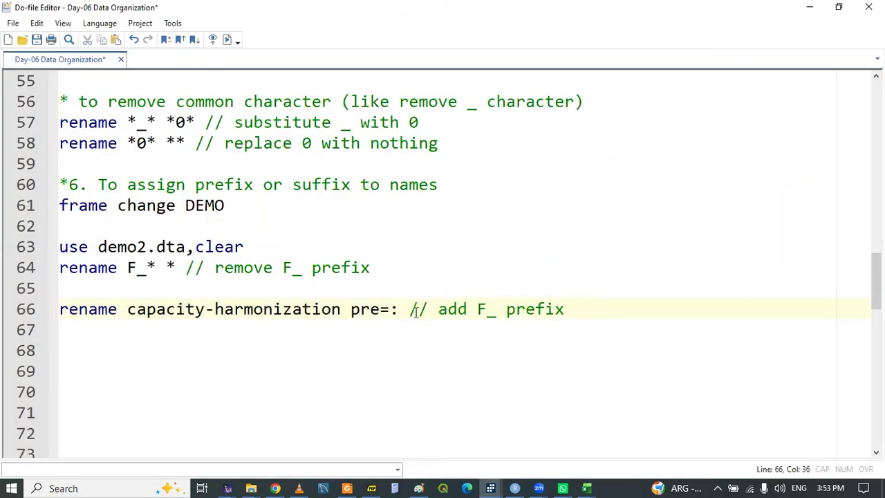
double_click(296, 310)
triple_click(296, 310)
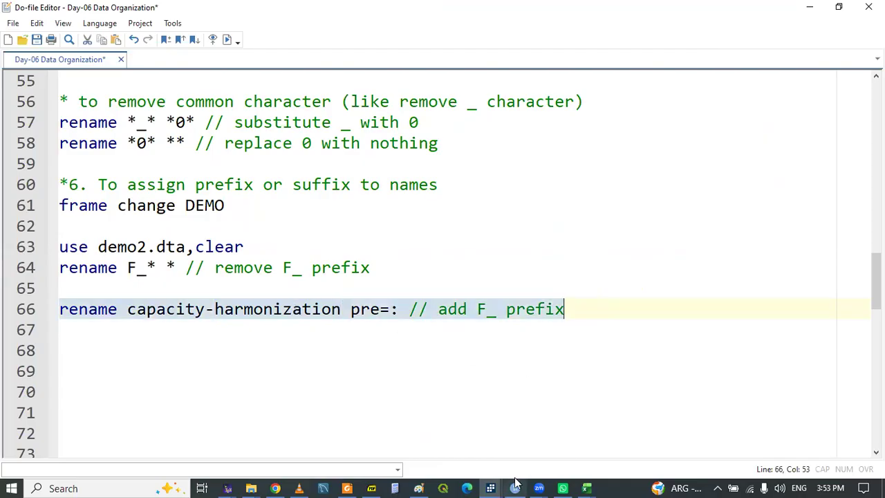
mouse_move(490, 488)
left_click(304, 439)
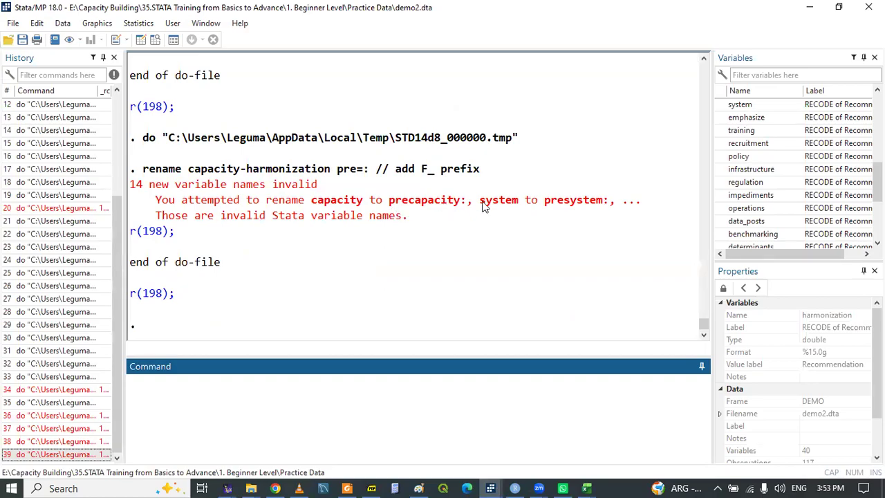
Replace "pre=:" in line 66 with "F_=" so it reads "rename capacity-harmonization F_= // add F_ prefix"
left_click(490, 488)
left_click(429, 451)
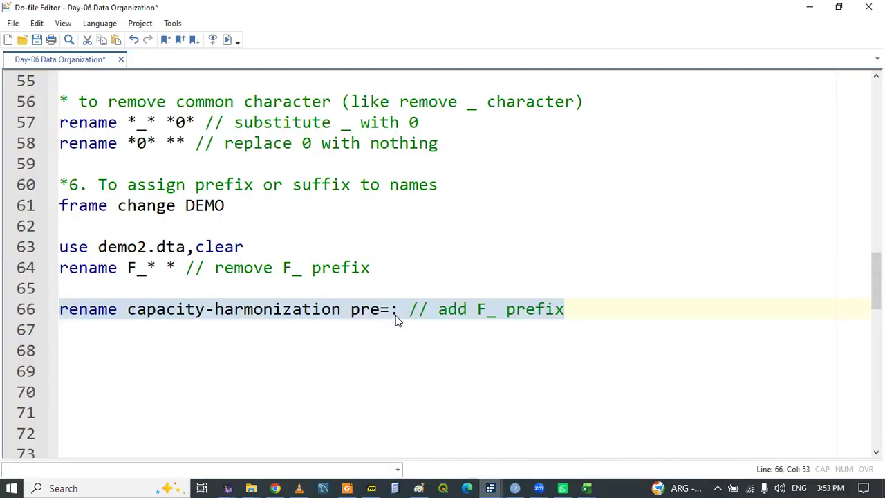
left_click(397, 311)
key("BackSpace")
key("BackSpace")
key("BackSpace")
key("BackSpace")
key("BackSpace")
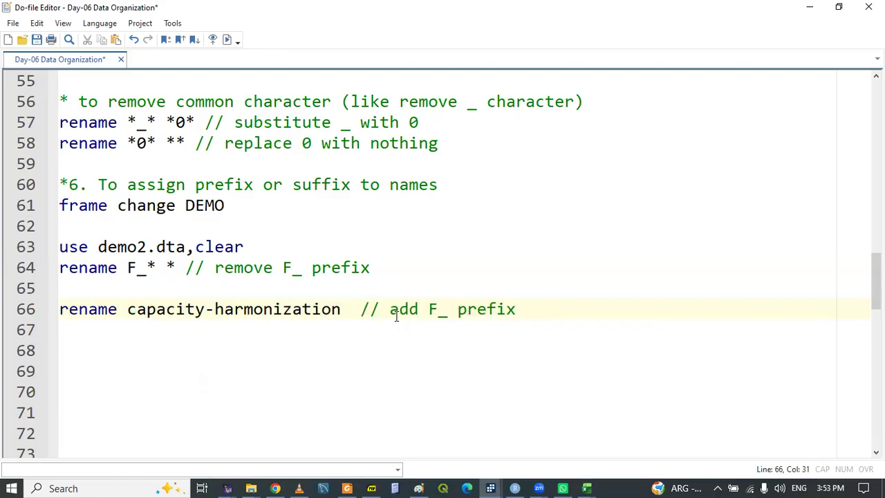
left_click_drag(283, 268, 305, 271)
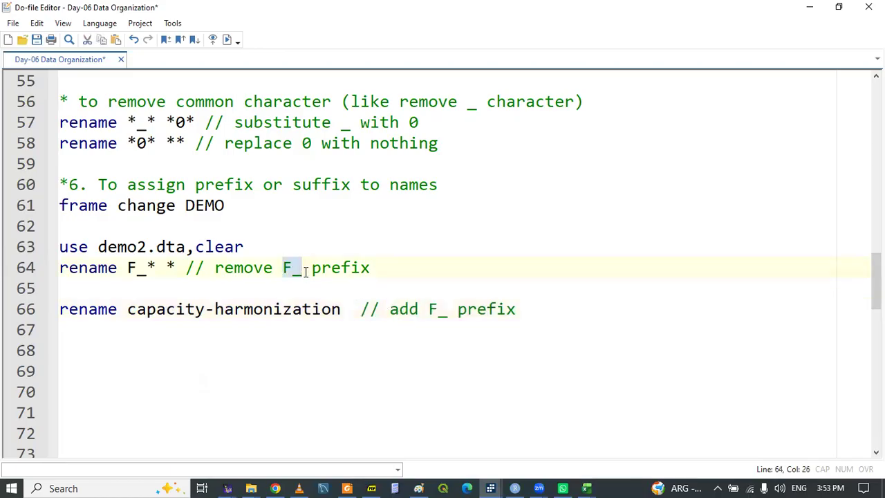
left_click(348, 313)
key("ctrl+v")
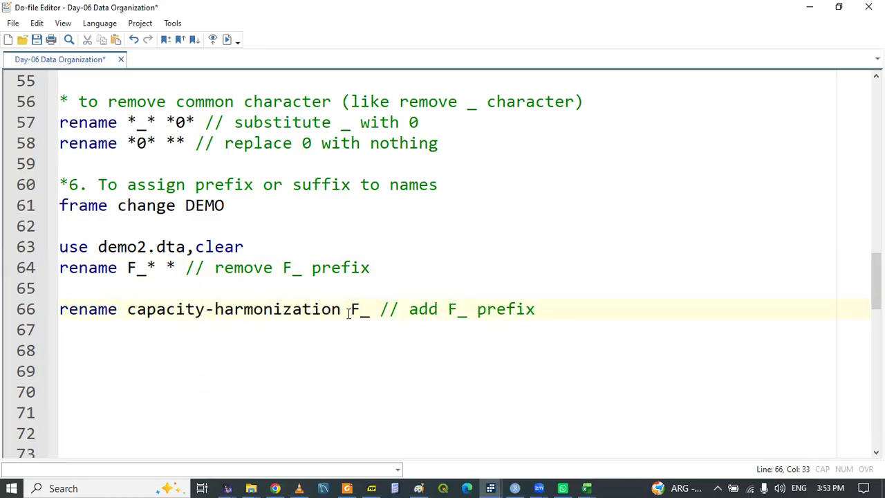
type("=")
Run line 66 to add the F_ prefix to capacity through harmonization, then compare the command with the rename group help
double_click(318, 309)
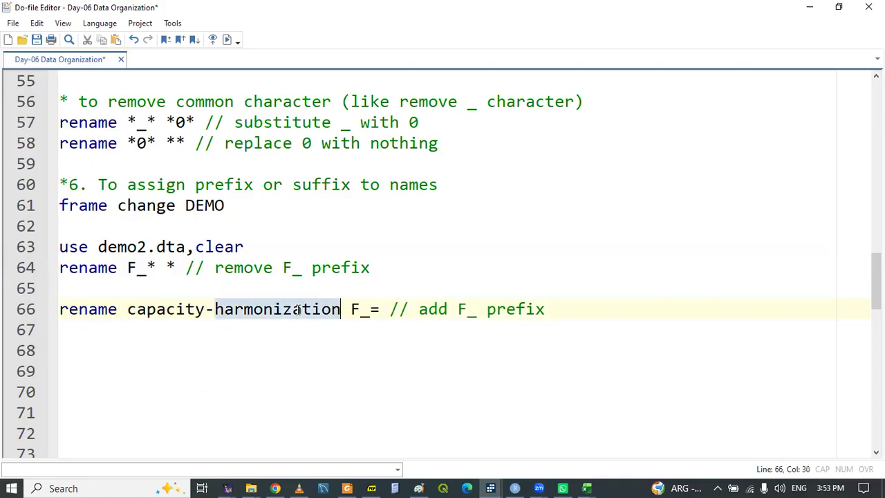
triple_click(298, 309)
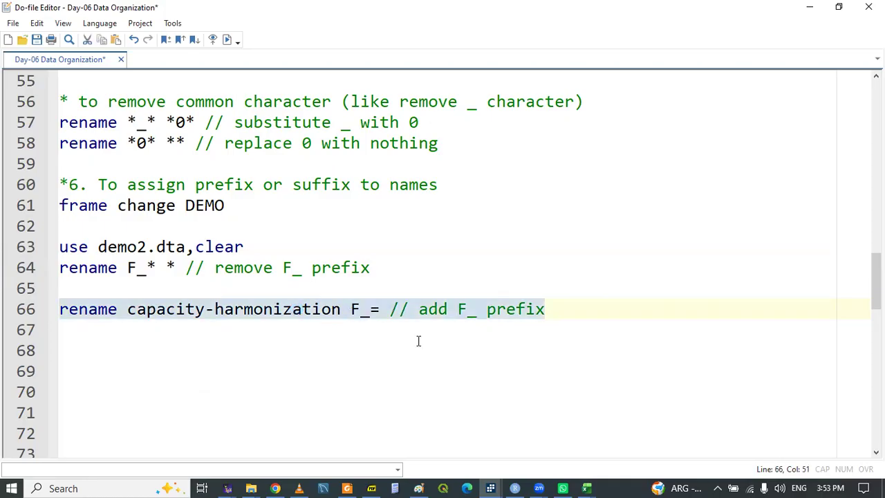
left_click(490, 487)
left_click(297, 433)
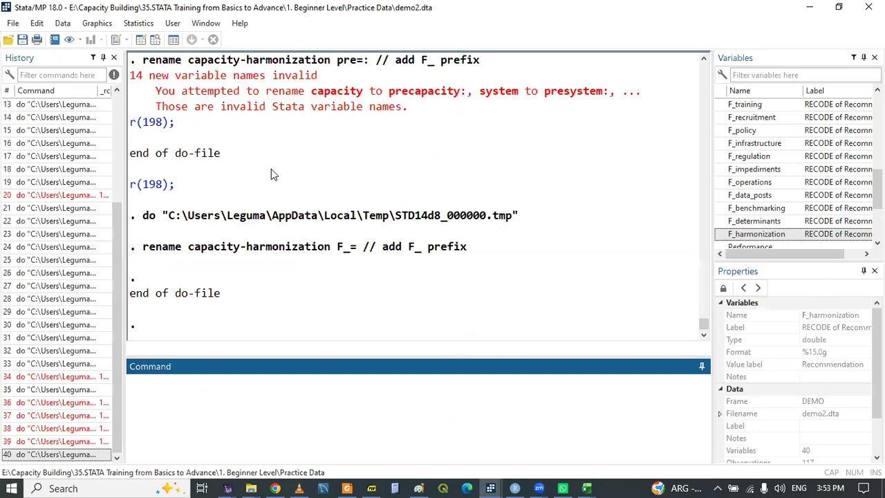
left_click(488, 484)
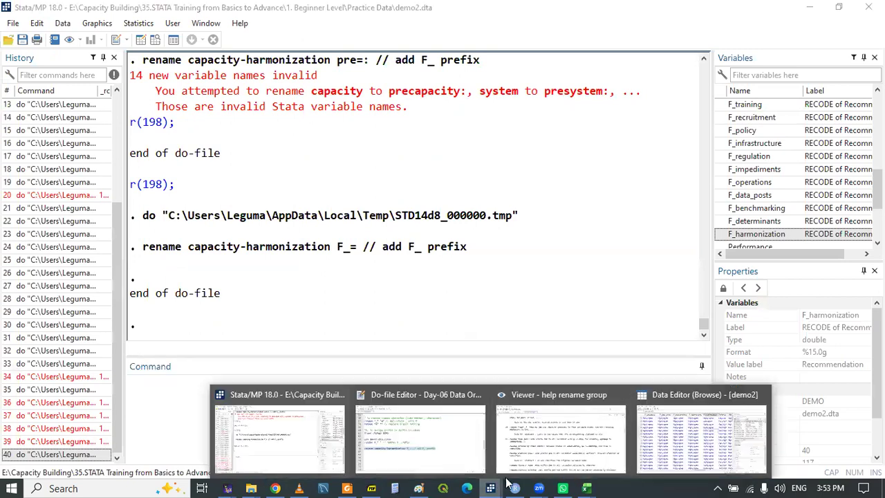
left_click(585, 432)
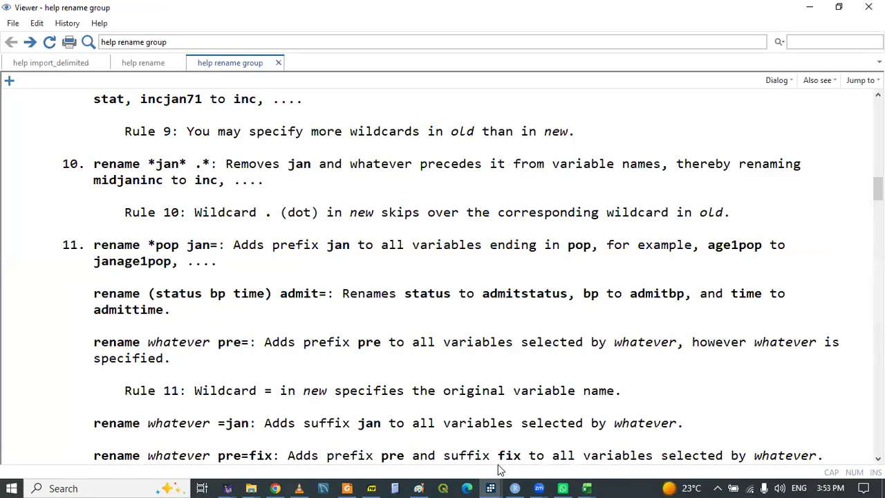
Return to the do-file and save it with the corrected prefix command
left_click(490, 488)
left_click(396, 443)
left_click(189, 354)
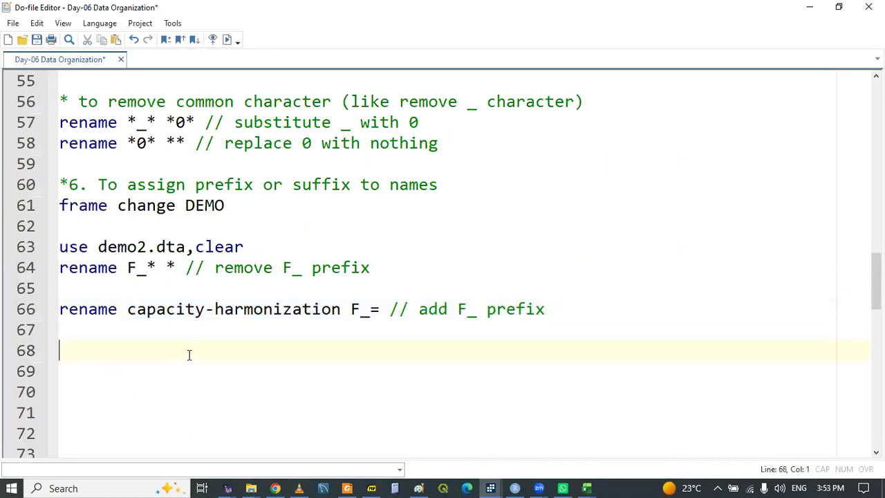
left_click(138, 332)
key("ctrl+s")
left_click(109, 304)
left_click(100, 297)
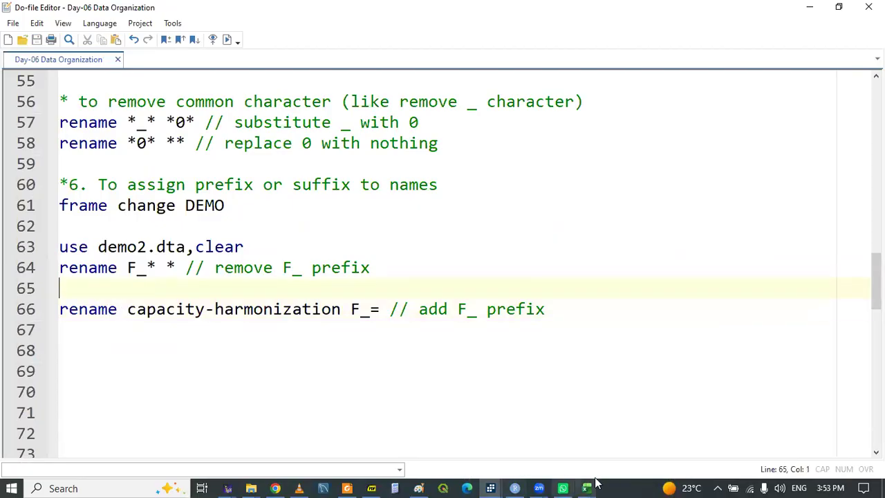
Check the F_ names in the main Stata window's variable list and return to the do-file at line 67
left_click(496, 483)
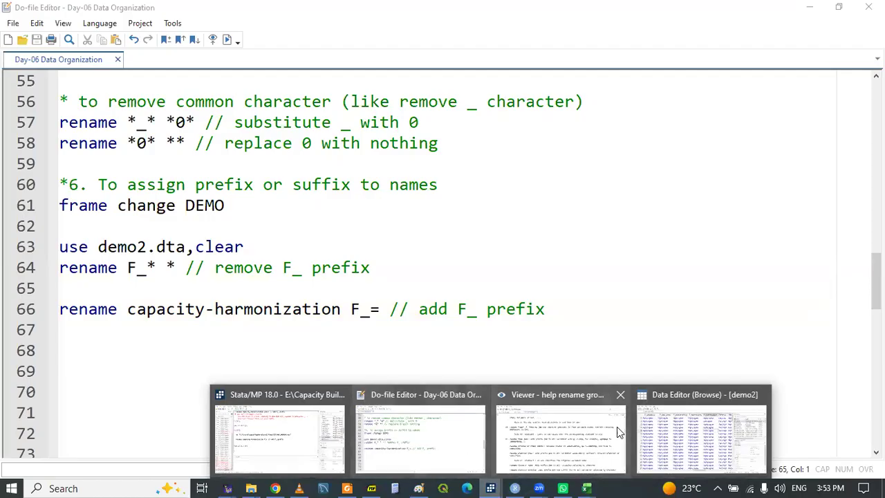
left_click(312, 431)
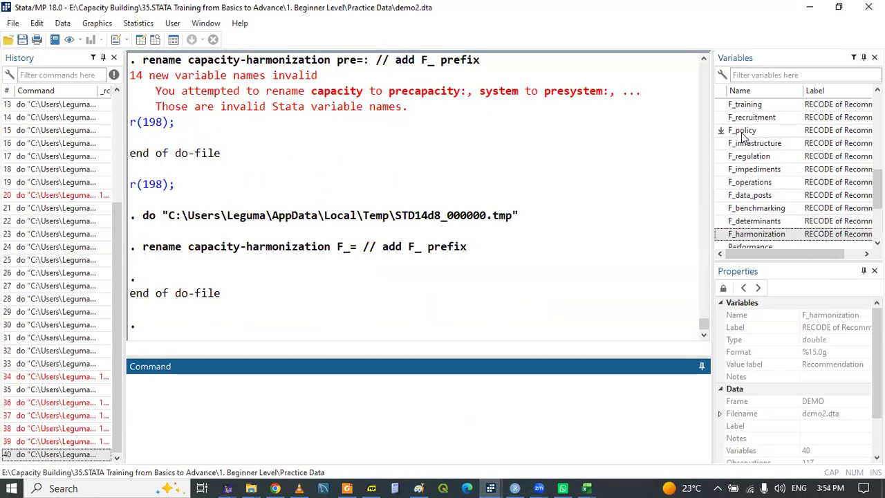
left_click_drag(878, 195, 877, 220)
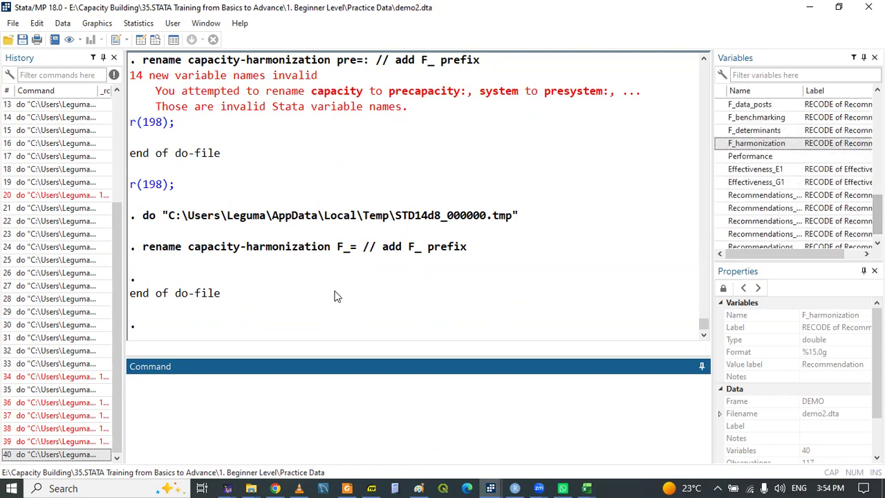
left_click(219, 302)
left_click(490, 486)
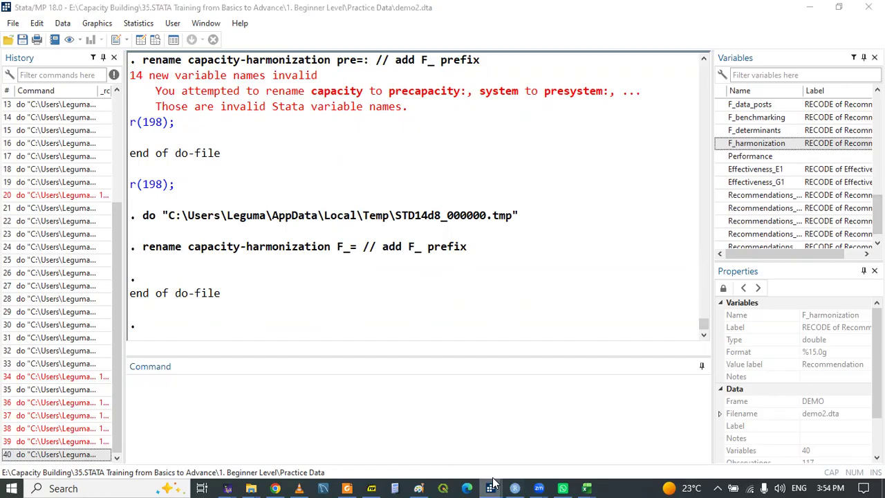
left_click(388, 439)
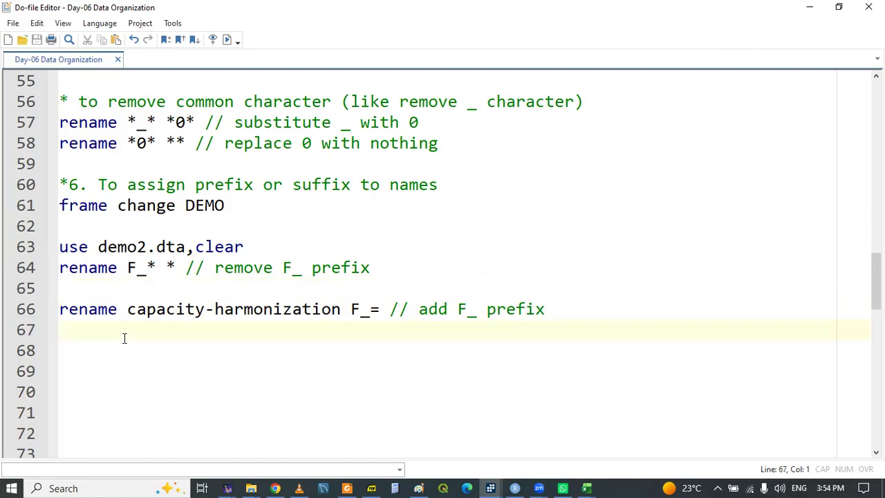
Examine the demo2 variable names in the data browser, from the F_ variables through the Effectiveness and Recommendations columns
mouse_move(490, 489)
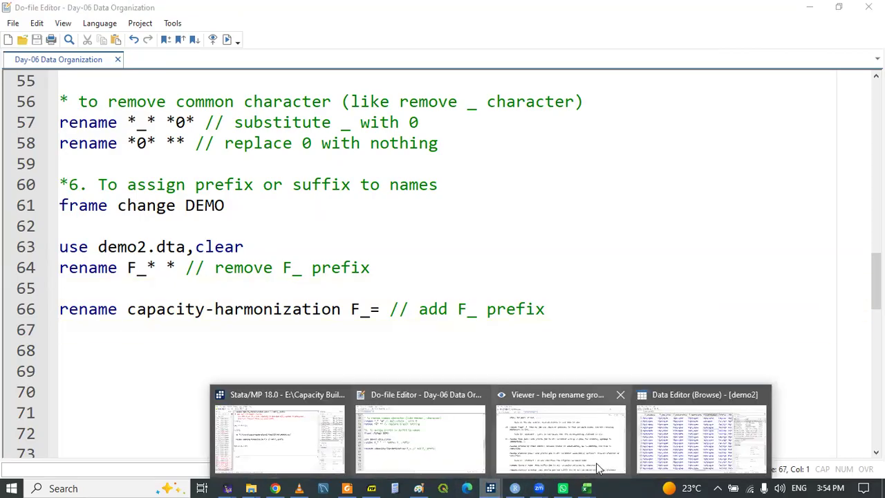
left_click(702, 432)
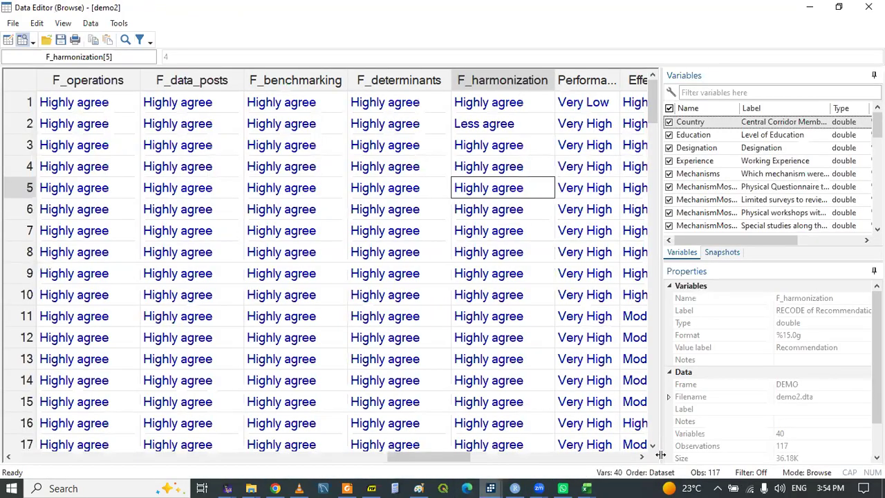
left_click(273, 176)
key("Right")
key("Right")
key("Right")
key("Right")
key("Right")
key("Right")
key("Right")
key("Right")
key("Right")
key("Right")
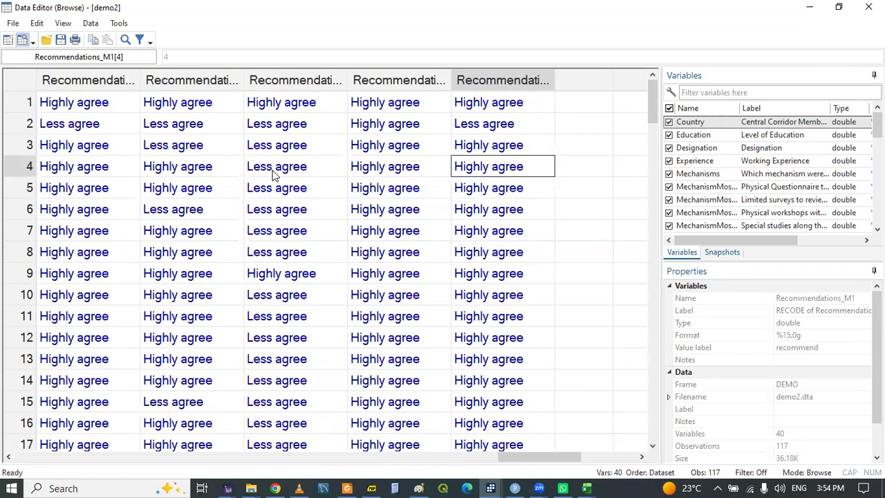
key("Left")
key("Left")
key("Right")
key("Right")
key("Right")
key("Left")
key("Left")
key("Left")
key("Left")
key("Left")
key("Left")
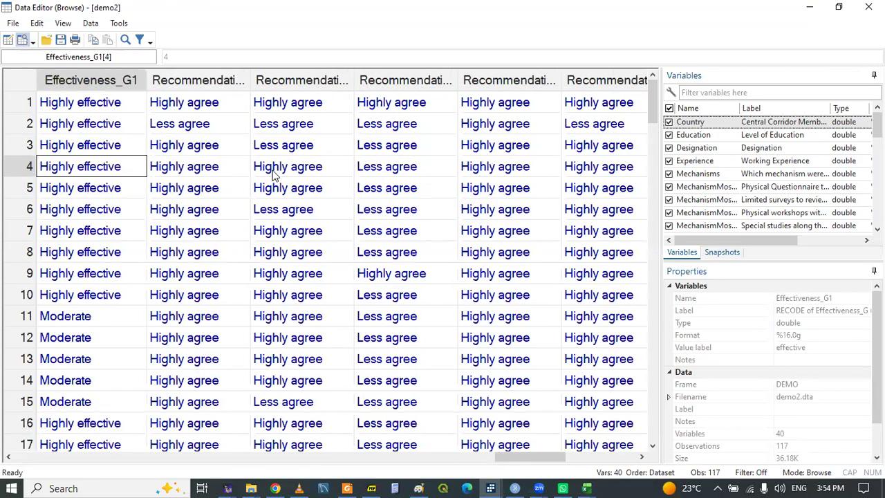
key("Left")
key("Left")
key("Left")
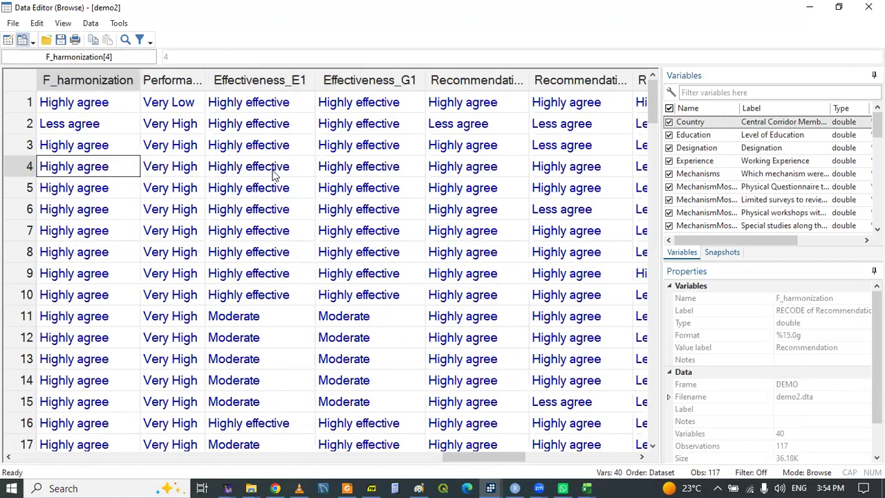
key("Left")
key("Left")
key("Right")
key("Right")
key("Right")
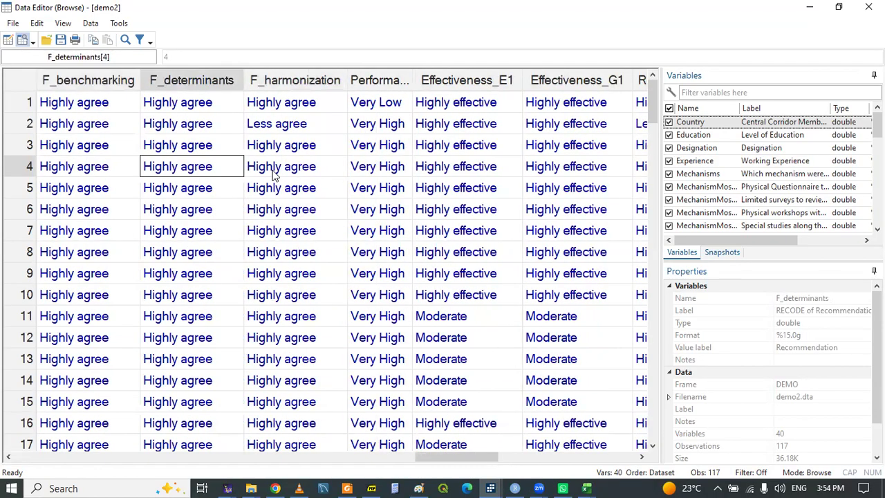
key("Right")
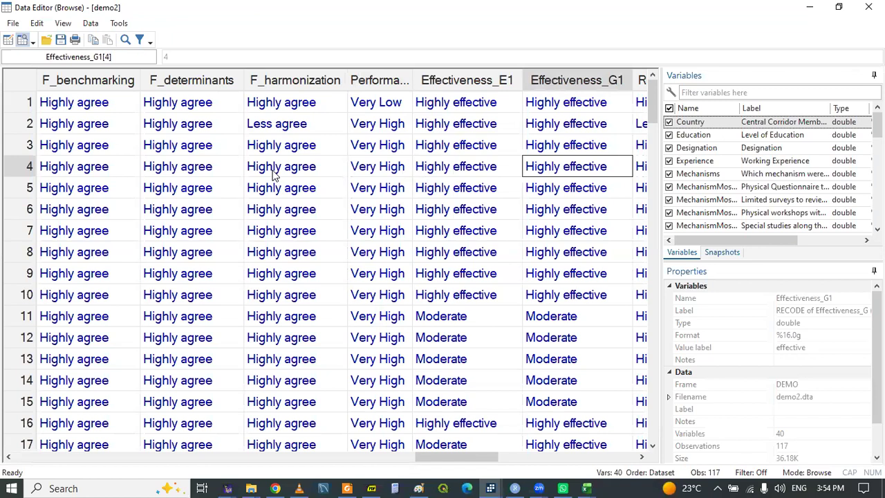
Examine the remaining demo2 column names through Recommendations_M1 in the data browser and switch to the main Stata window
key("Left")
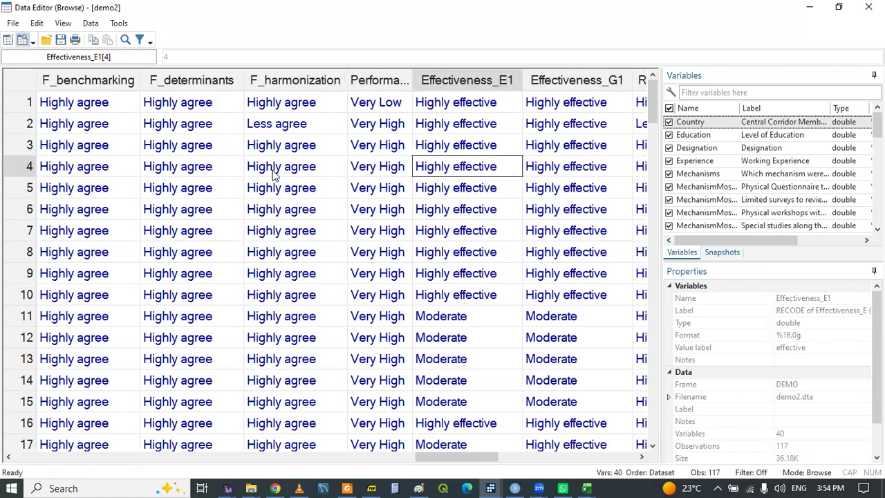
key("Right")
key("Right")
key("Right")
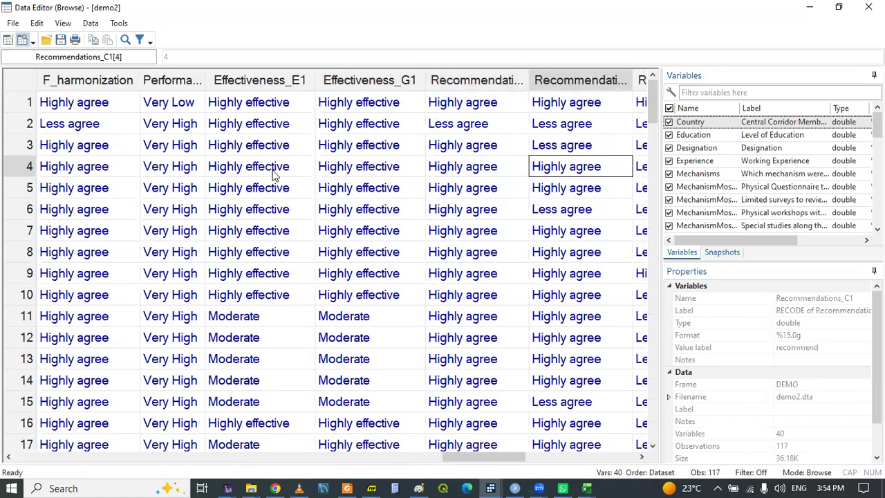
key("Right")
key("Right")
key("Right")
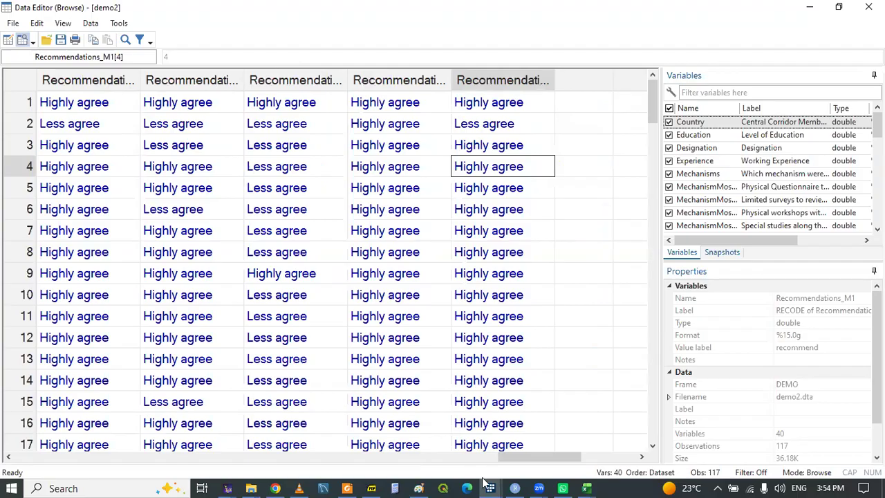
mouse_move(488, 485)
left_click(299, 416)
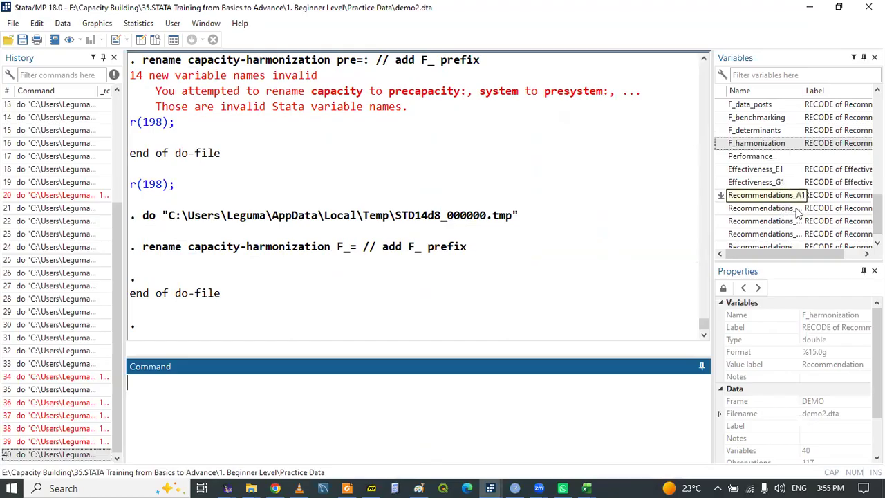
left_click(734, 173)
key("shift+Down")
key("shift+Down")
key("shift+Down")
key("shift+Down")
key("shift+Down")
key("shift+Down")
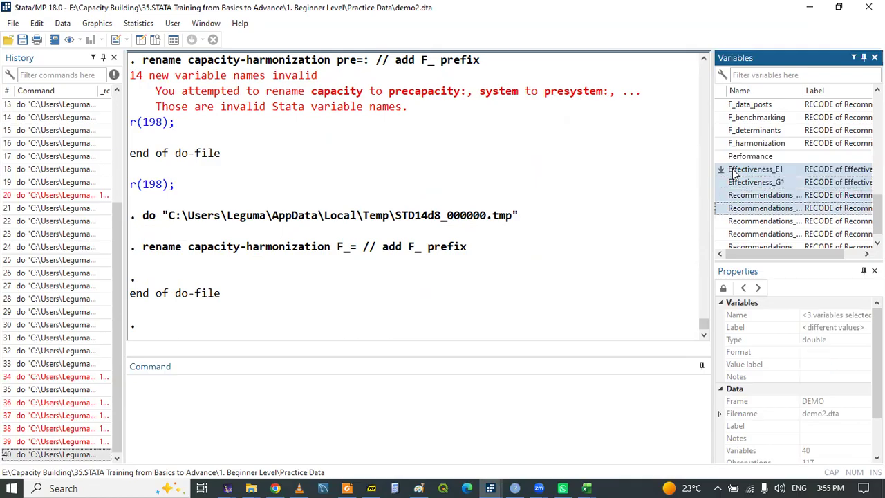
left_click_drag(734, 174, 432, 384)
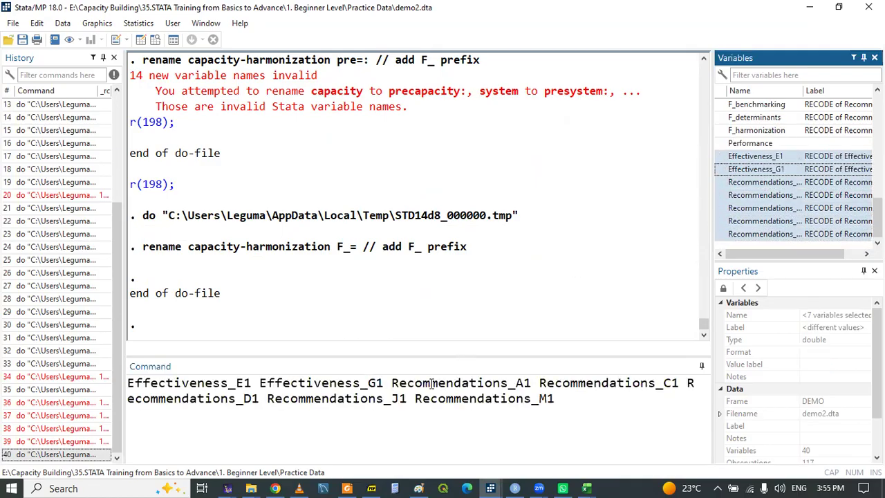
triple_click(553, 401)
key("ctrl+x")
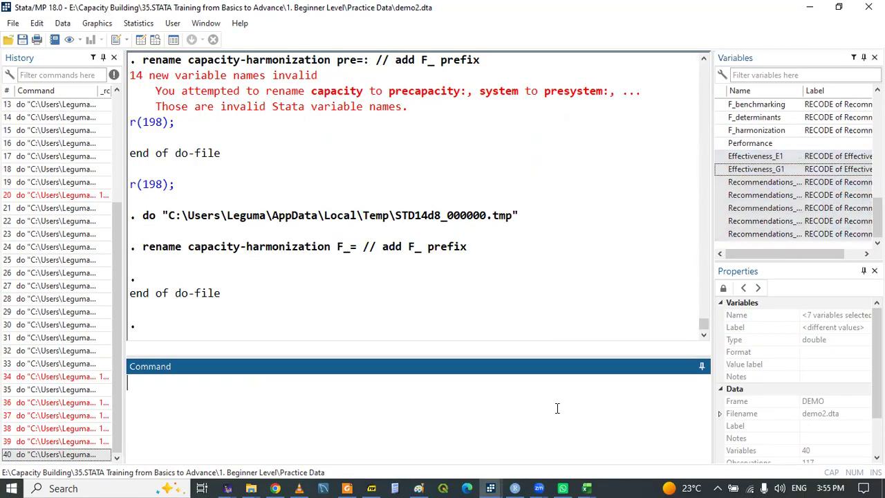
Try writing the variable range Effectiveness_E1-Recommendations_M1 in the command line, review the variable list and clear the command line
left_click(754, 156)
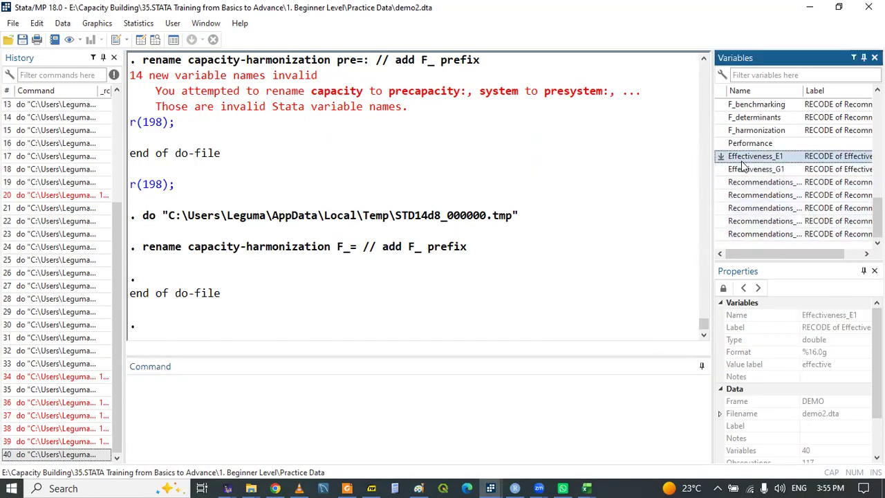
left_click(721, 158)
left_click(720, 234)
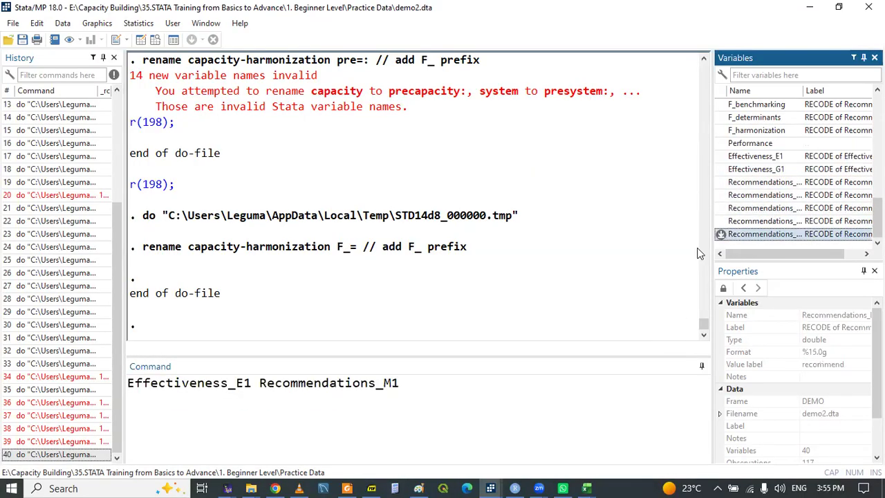
left_click(262, 382)
key("BackSpace")
type("-")
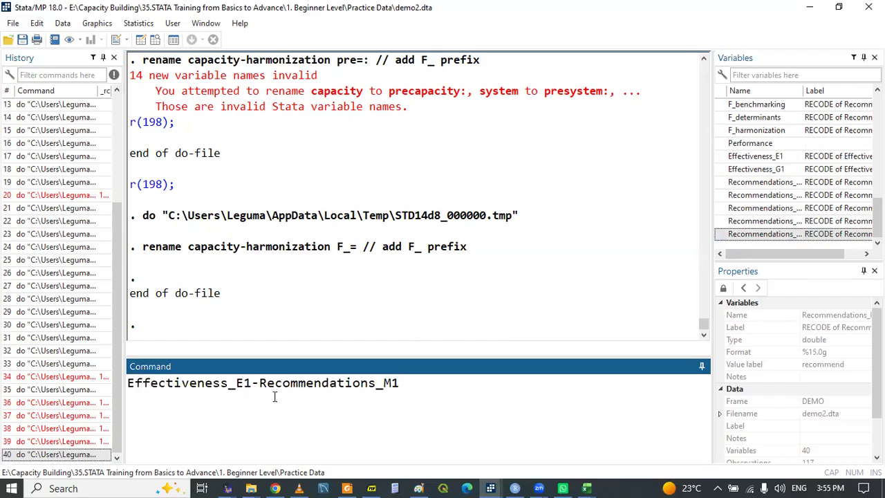
left_click(236, 383)
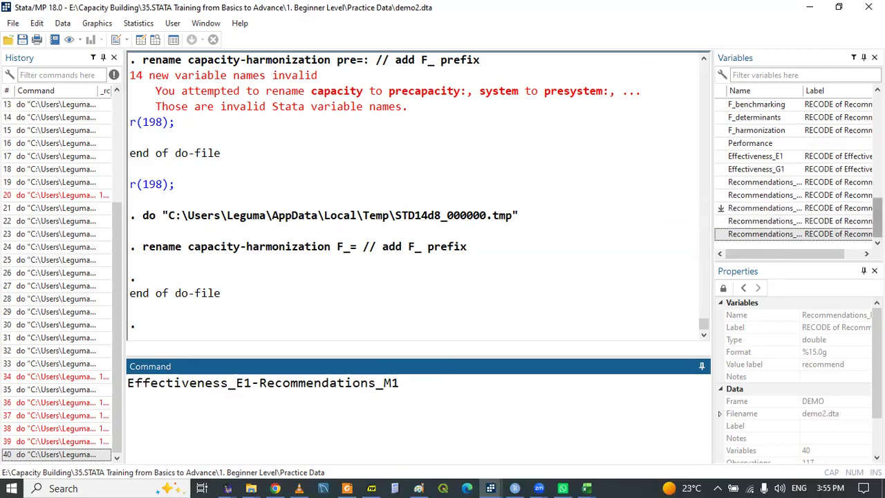
scroll(795, 207, "up", 10)
scroll(795, 172, "up", 1)
left_click_drag(878, 115, 878, 168)
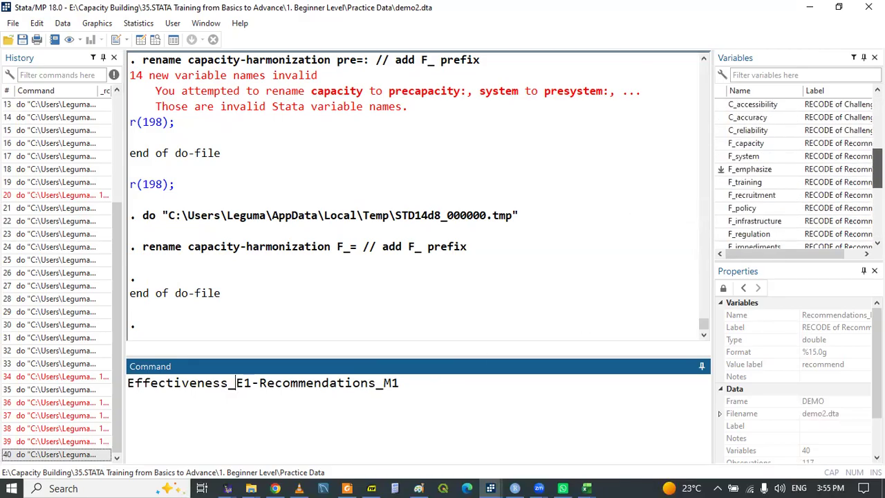
triple_click(443, 387)
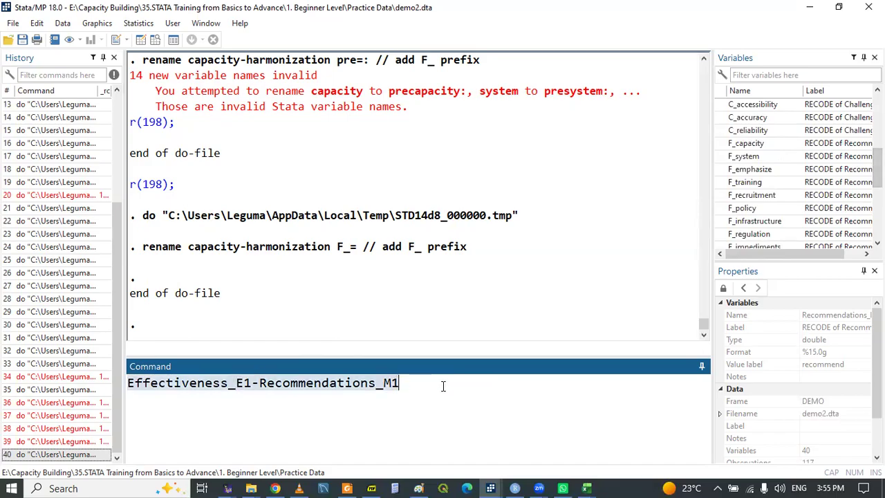
key("BackSpace")
Return to the do-file and duplicate the F_ prefix removal command from line 64 onto line 68
mouse_move(496, 484)
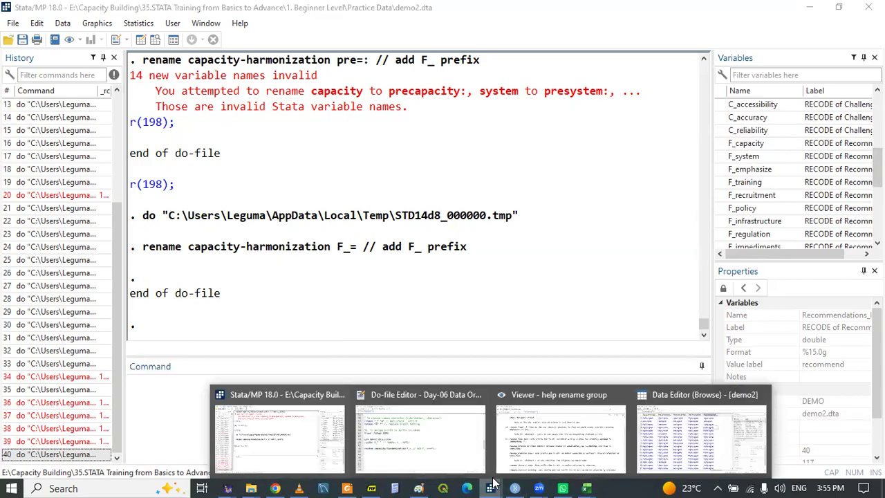
left_click(515, 429)
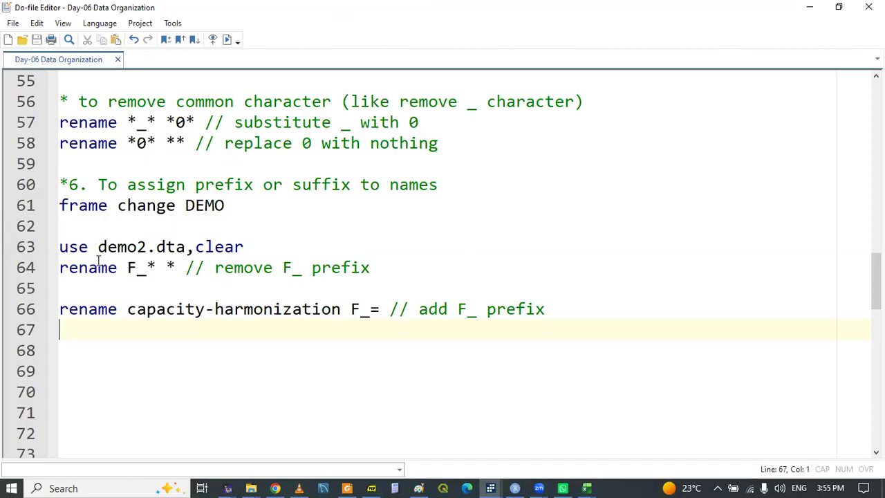
left_click_drag(60, 266, 374, 269)
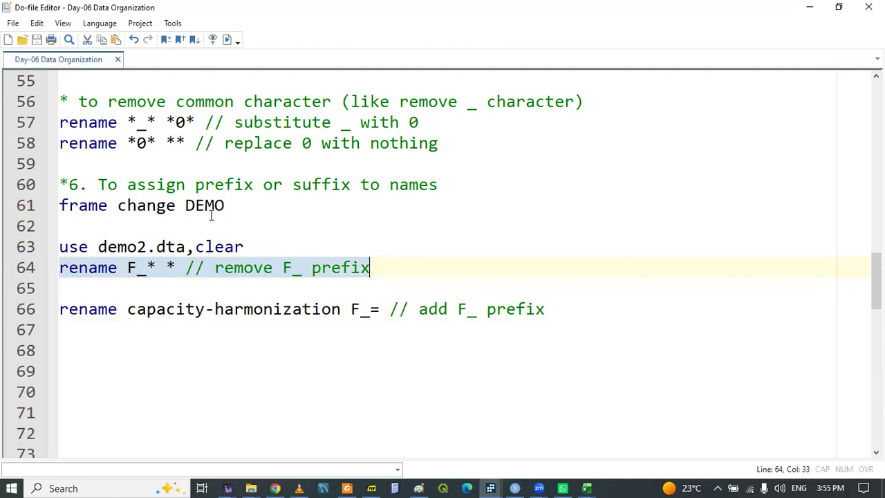
left_click(86, 349)
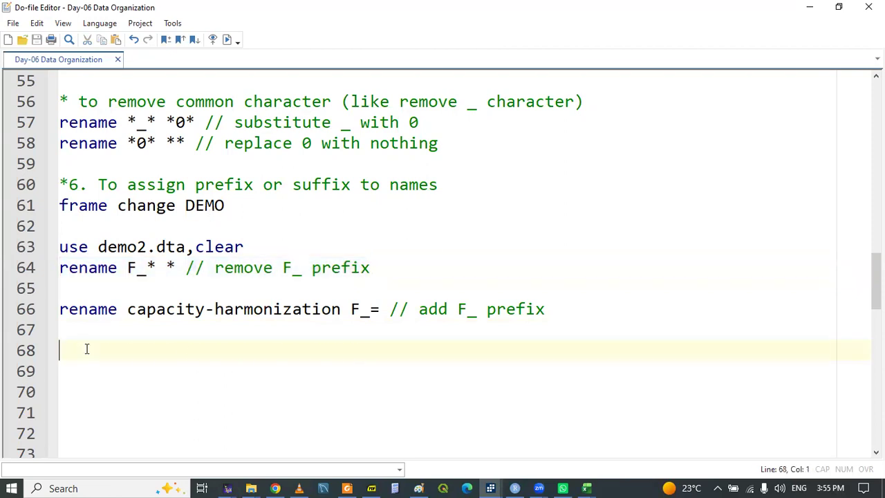
key("ctrl+v")
Change line 68 to "rename *1 * // remove 1 suffix" and save the do-file
left_click(125, 350)
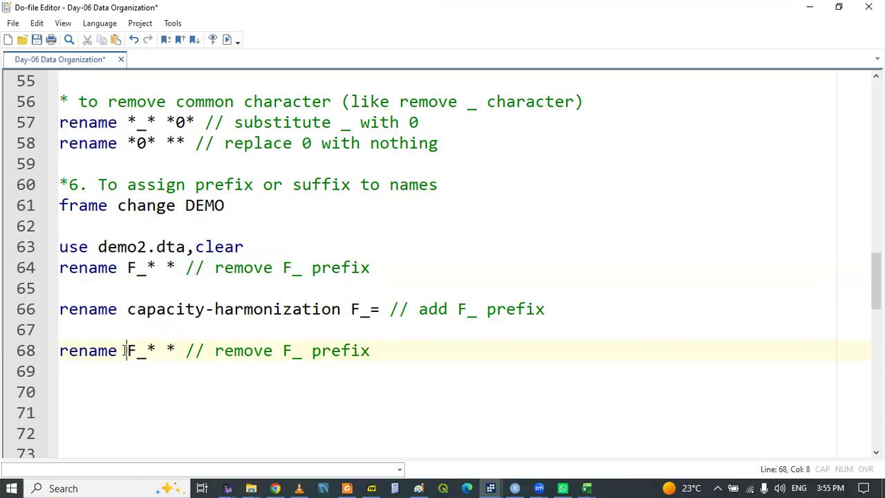
left_click_drag(125, 351, 184, 351)
key("Delete")
type("*1 ")
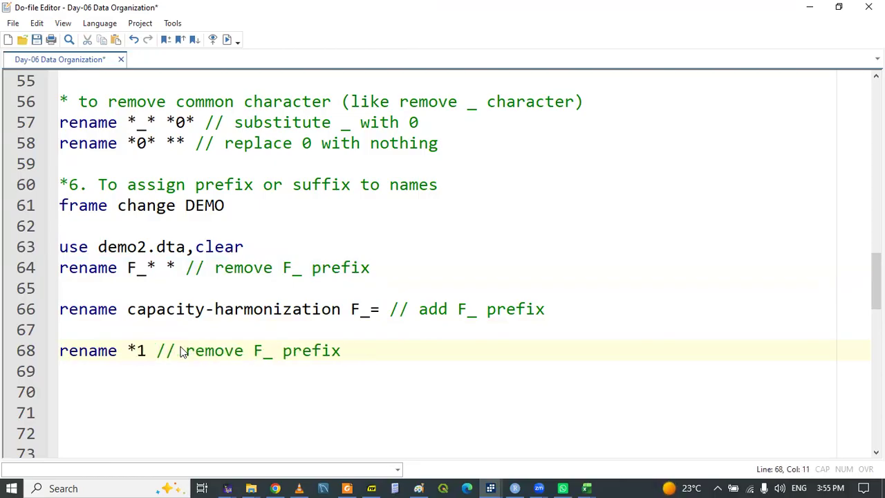
type("*")
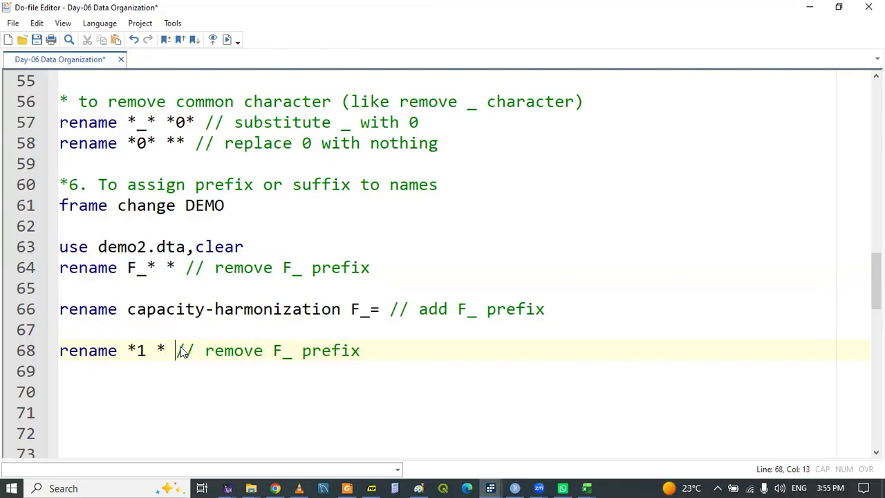
left_click_drag(273, 351, 370, 351)
type("1 ")
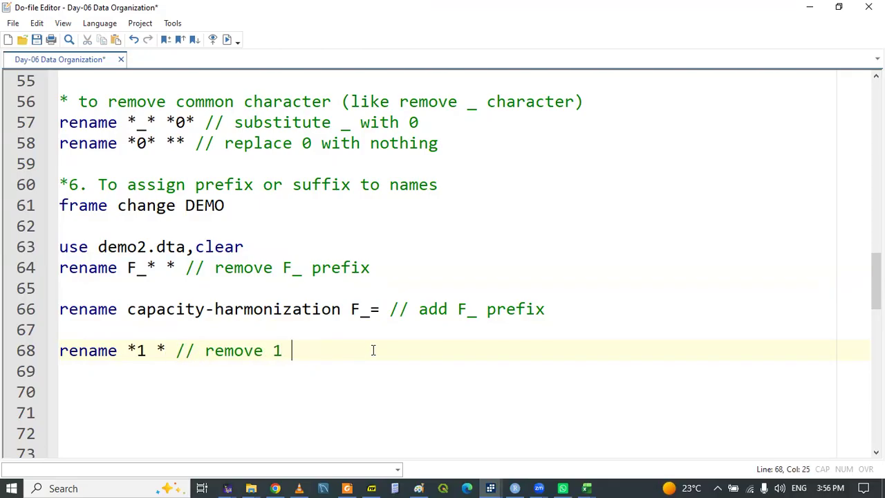
type("su")
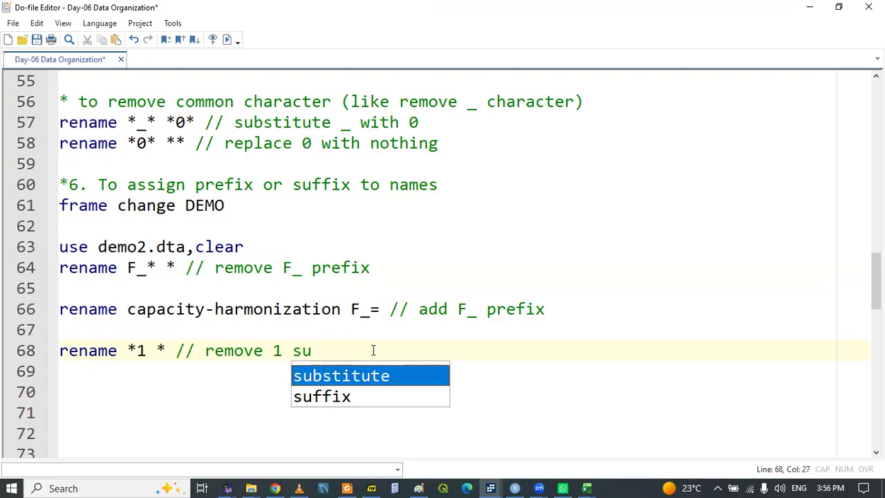
type("ffix")
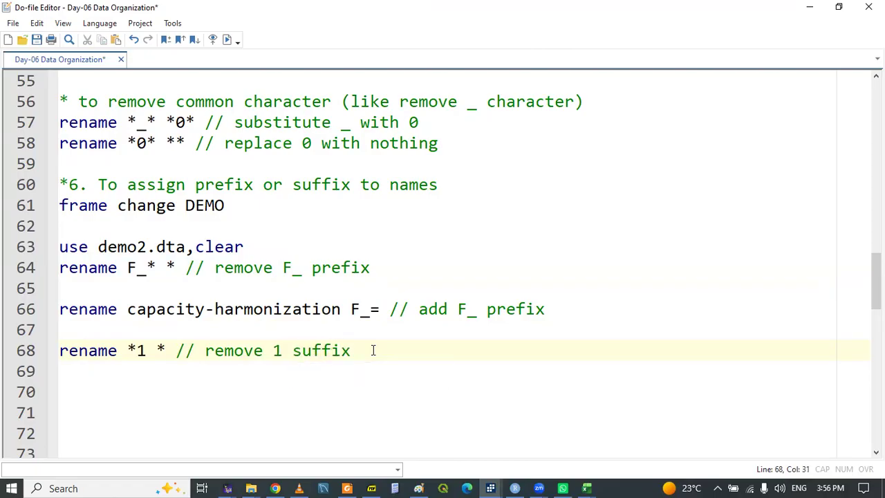
key("ctrl+s")
Run line 68 to remove the 1 suffix and check the variable names in the main Stata window
double_click(84, 351)
key("shift+End")
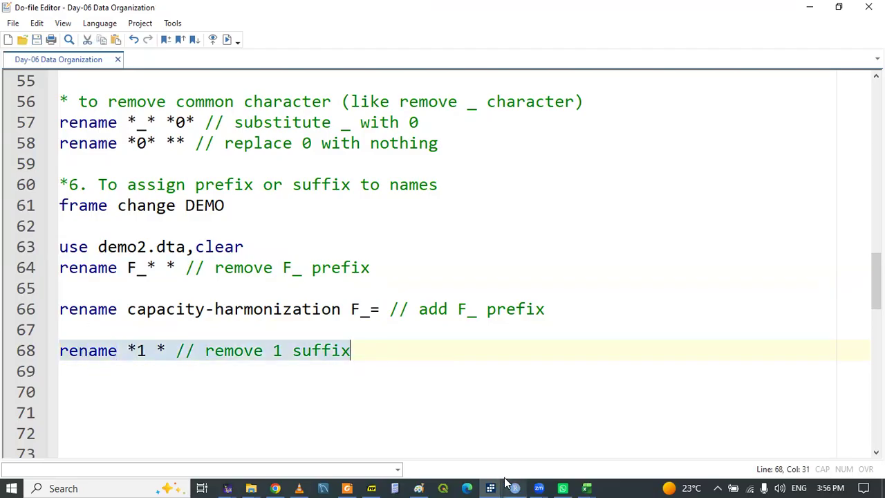
mouse_move(488, 482)
left_click(290, 429)
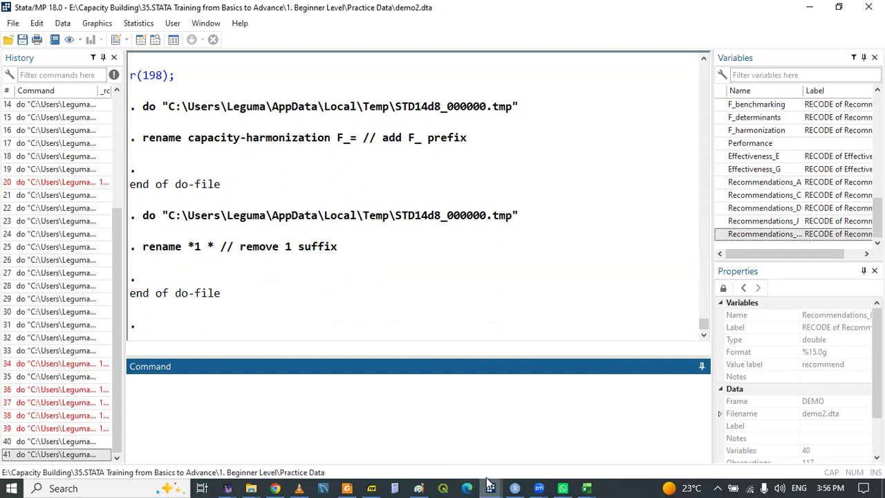
Return to the do-file and duplicate the add-prefix command from line 66 onto line 70
mouse_move(490, 484)
left_click(360, 431)
left_click(201, 390)
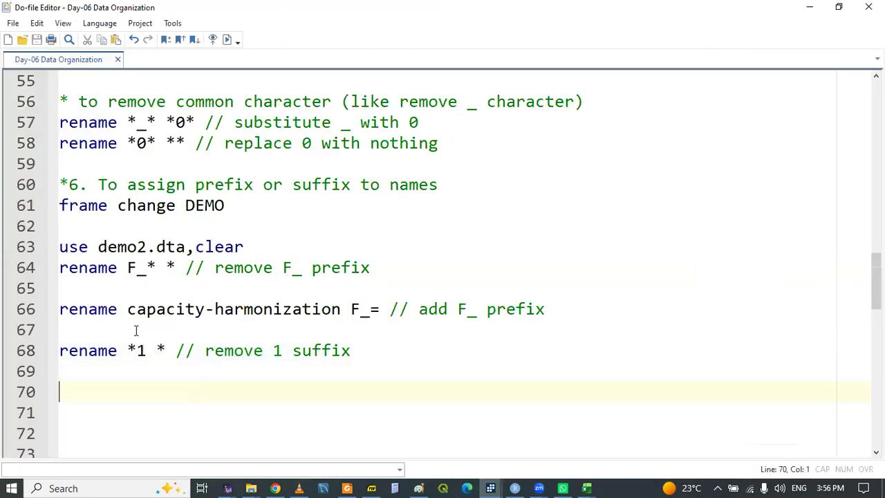
left_click_drag(59, 309, 559, 312)
key("ctrl+c")
left_click(75, 388)
key("ctrl+v")
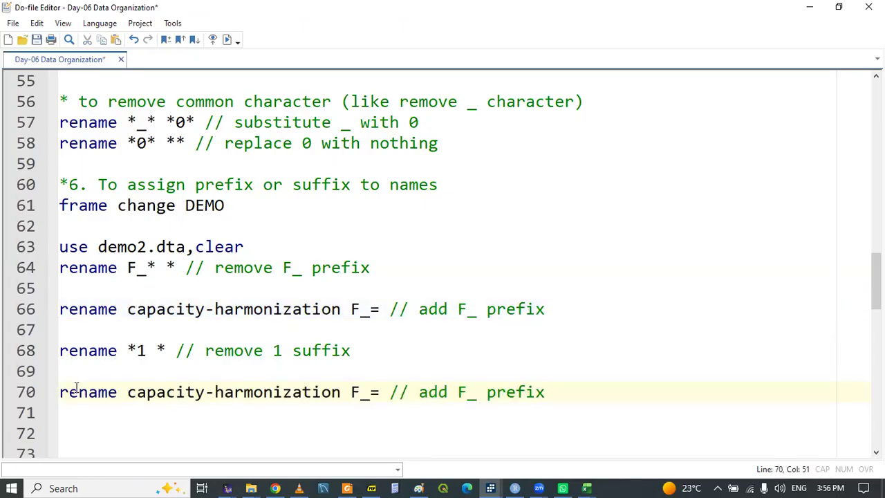
Insert Effectiveness_E and Recommendations_M from the main window's variable list into the command line and cut them for reuse
left_click(491, 486)
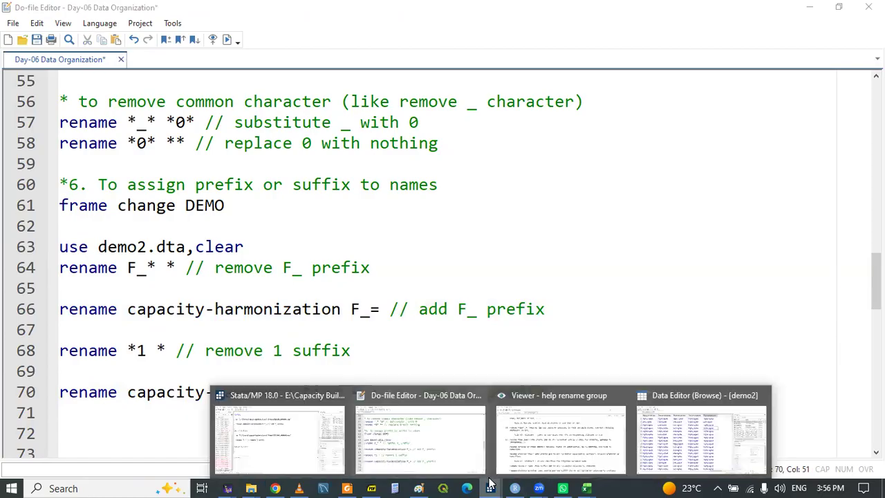
left_click(280, 435)
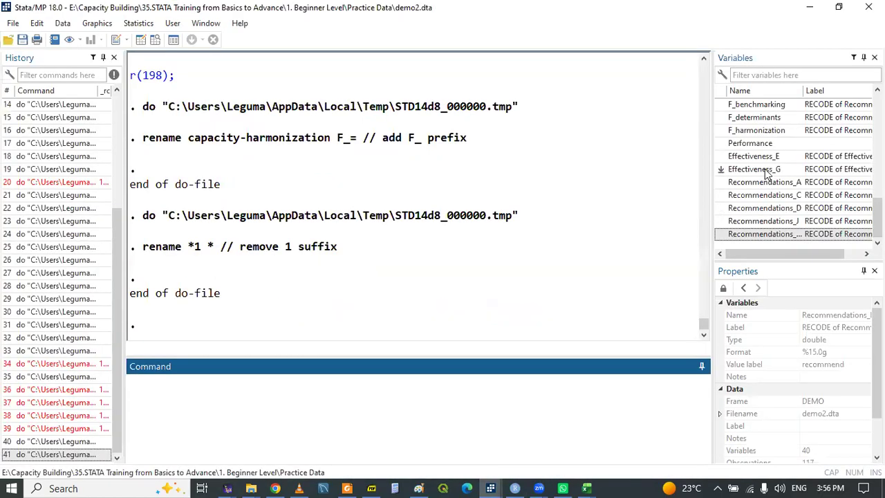
left_click(721, 157)
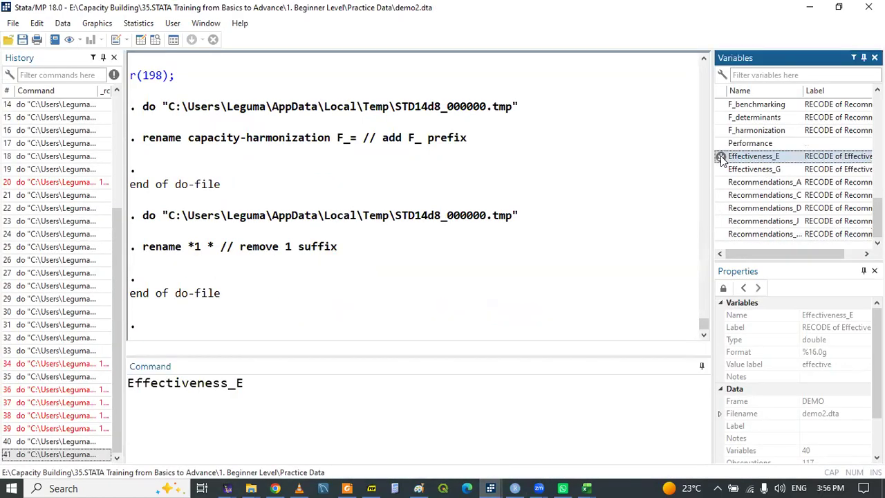
left_click(723, 234)
left_click(420, 389)
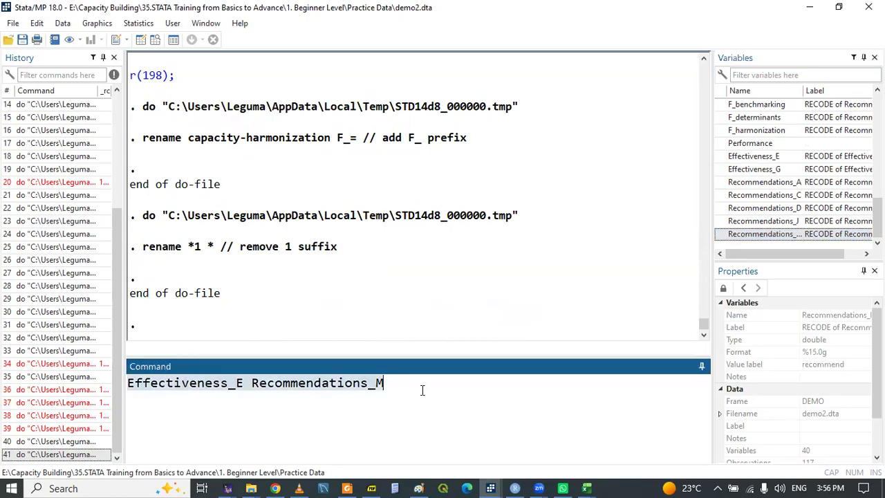
key("ctrl+x")
Replace the variable range in line 70 of the do-file with Effectiveness_E-Recommendations_M
left_click(491, 487)
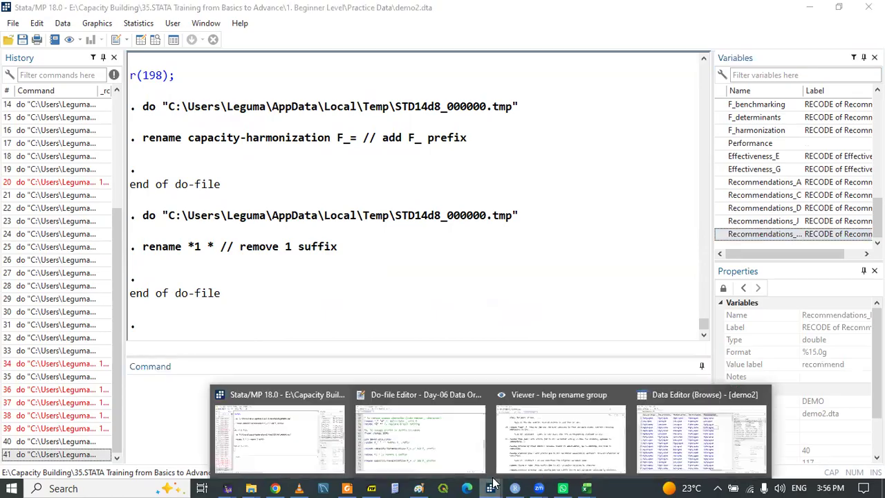
left_click(430, 437)
left_click(133, 392)
left_click_drag(130, 392, 342, 392)
key("ctrl+v")
left_click(284, 392)
key("BackSpace")
type("-")
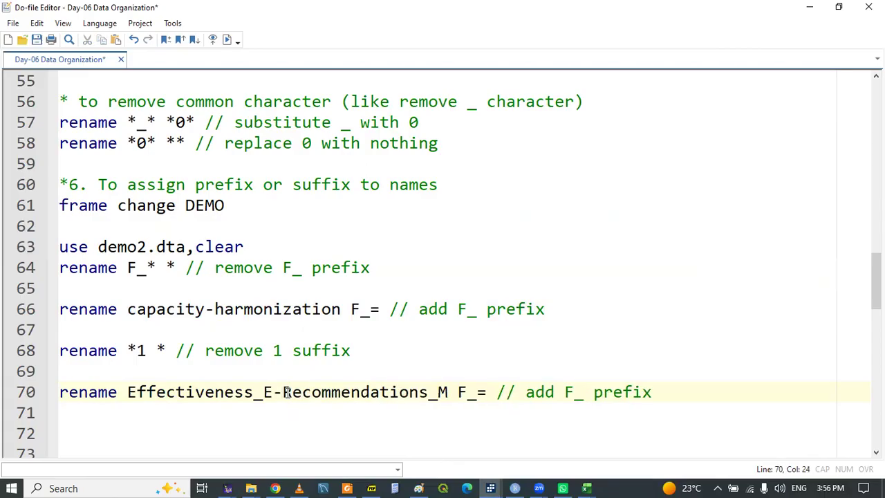
Change the new-name pattern in line 70 from a prefix to the suffix form =1, comparing it with line 66
left_click_drag(457, 392, 476, 394)
key("BackSpace")
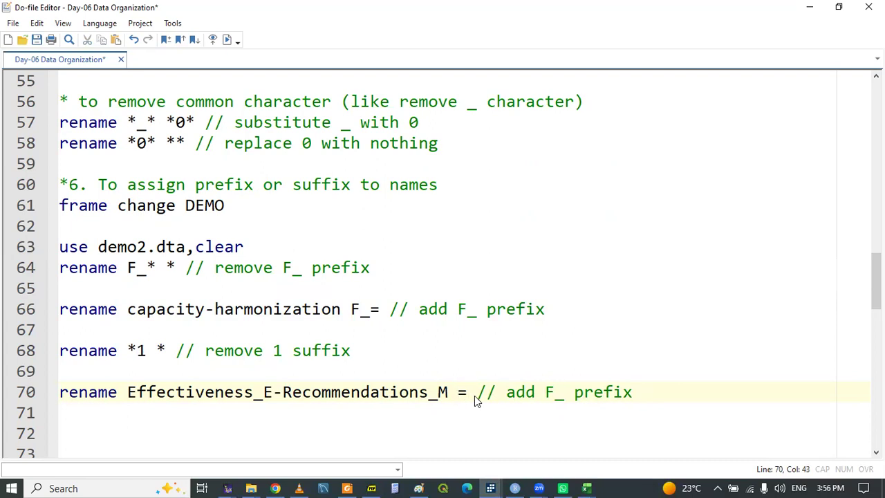
type("1")
left_click(372, 311)
left_click(372, 309)
left_click(467, 392)
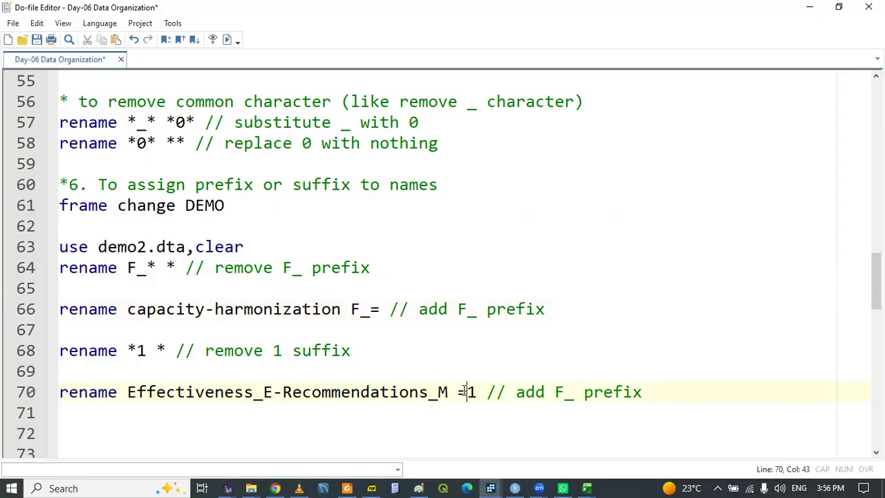
Change the comment on line 70 to "remove 1 as suffix" and reword the comment on line 68 to match
left_click_drag(556, 392, 627, 392)
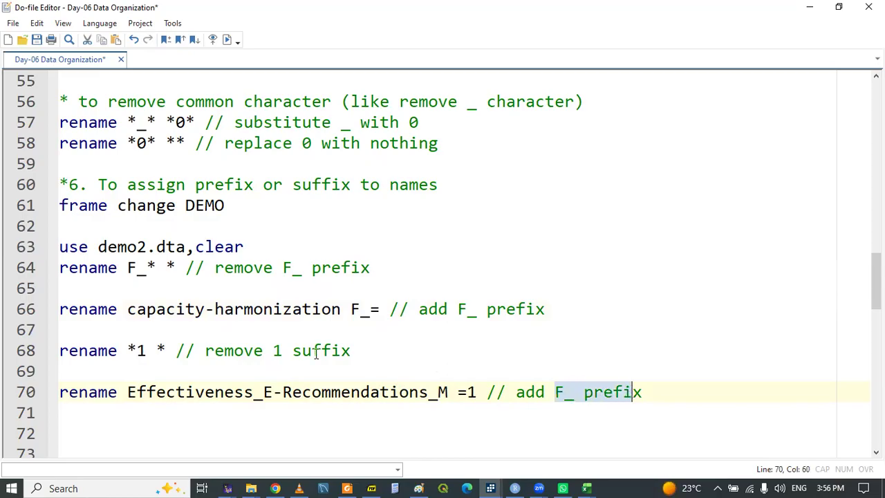
left_click_drag(205, 350, 365, 349)
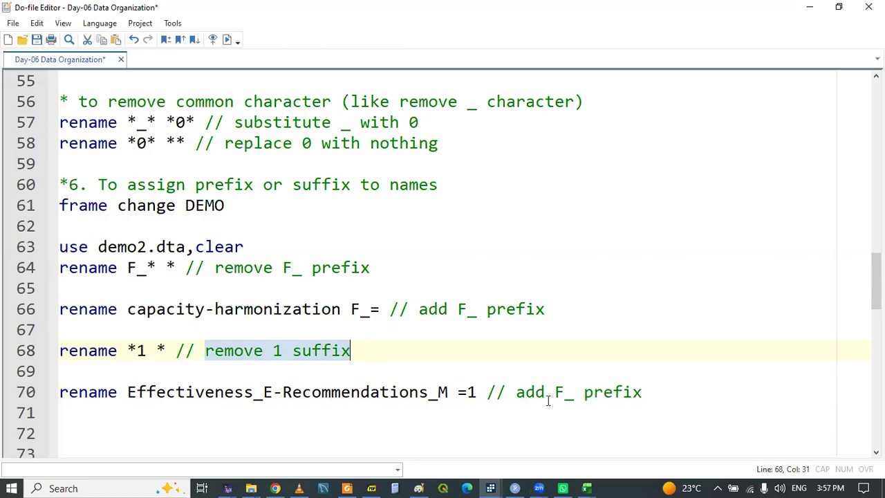
left_click_drag(517, 392, 645, 392)
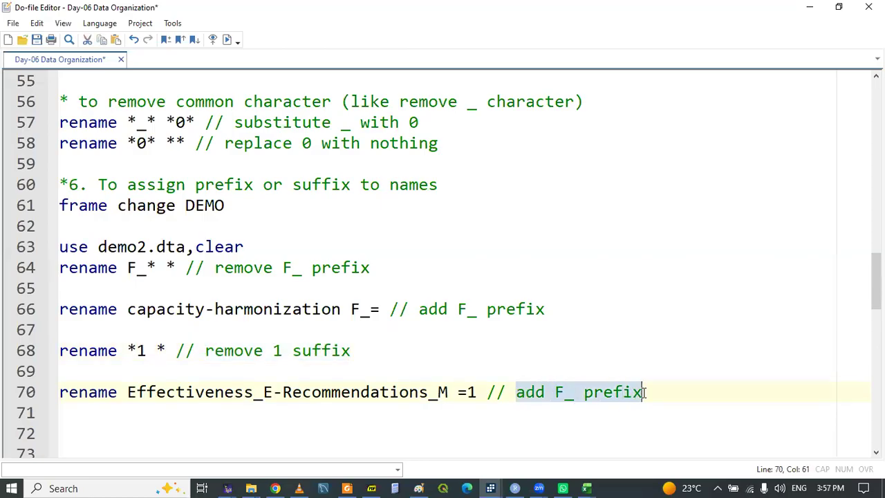
key("ctrl+v")
left_click(280, 350)
type("as")
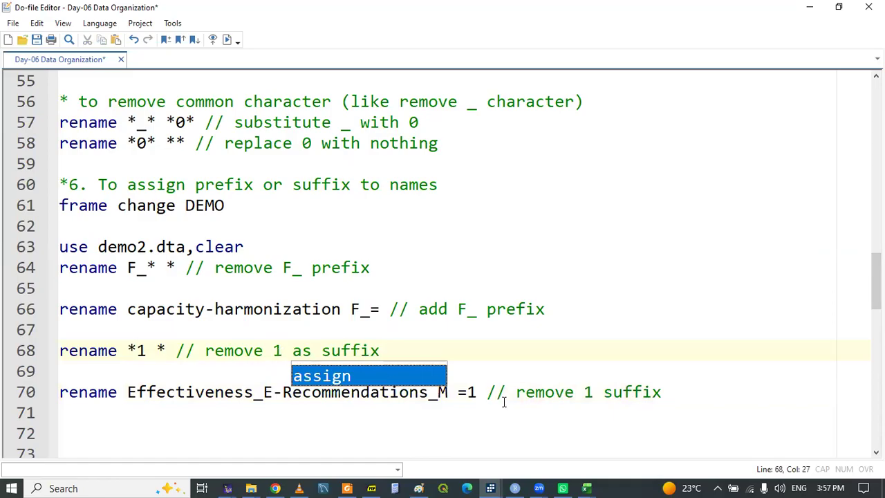
left_click(590, 392)
type("as")
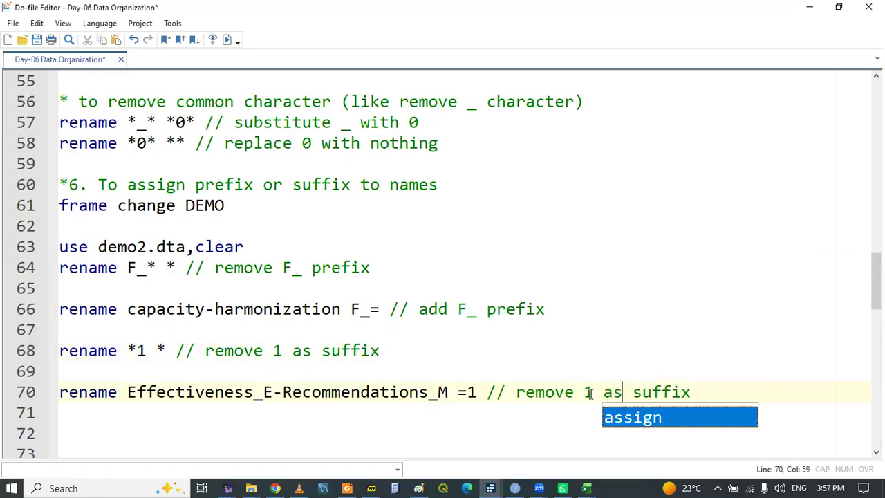
Run the Effectiveness_E-Recommendations_M rename on line 70 and check the variable names in the main Stata window
triple_click(173, 392)
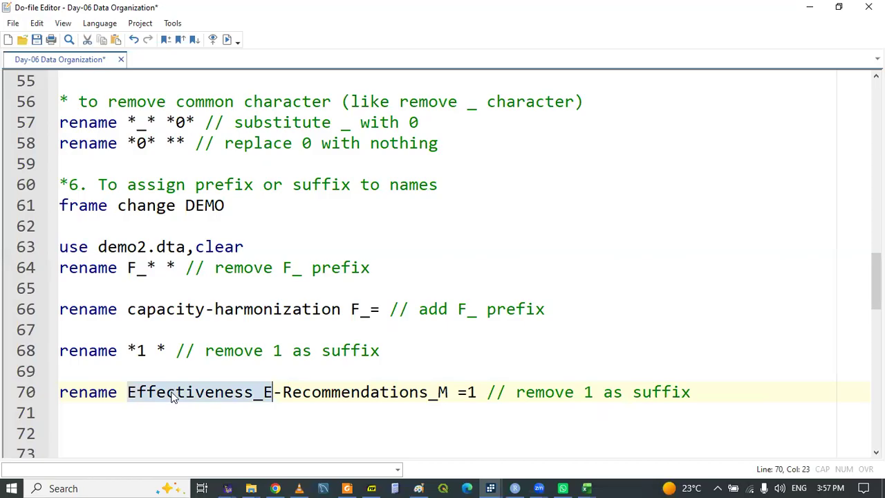
left_click(491, 488)
left_click(291, 428)
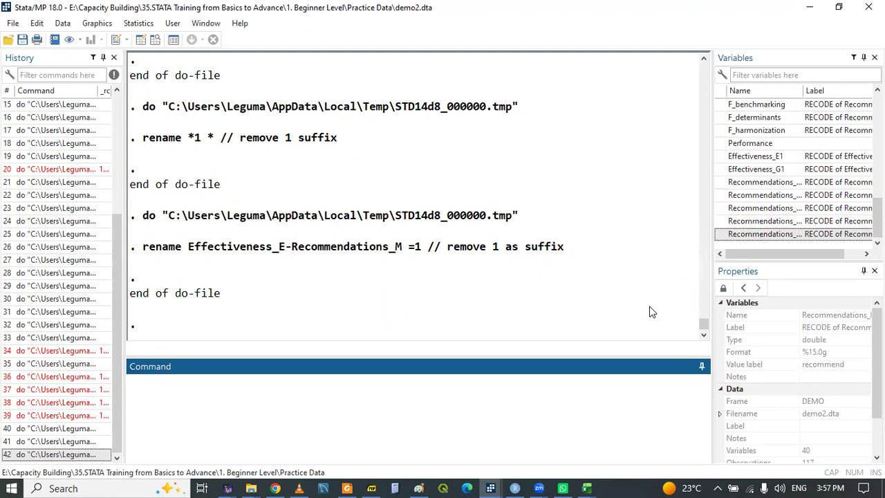
Switch to the PDF slides and copy the text of technique 7, "To switch prefix for suffix and vice-versa."
left_click(371, 488)
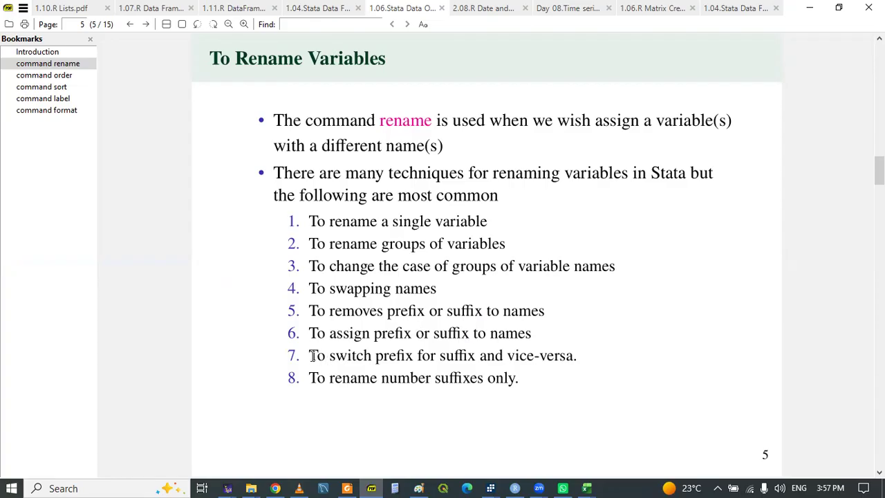
left_click_drag(313, 355, 581, 361)
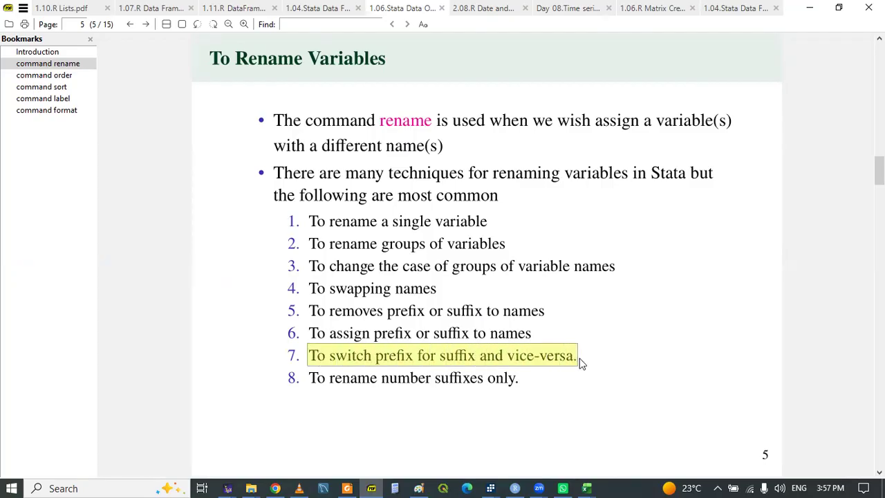
left_click(421, 427)
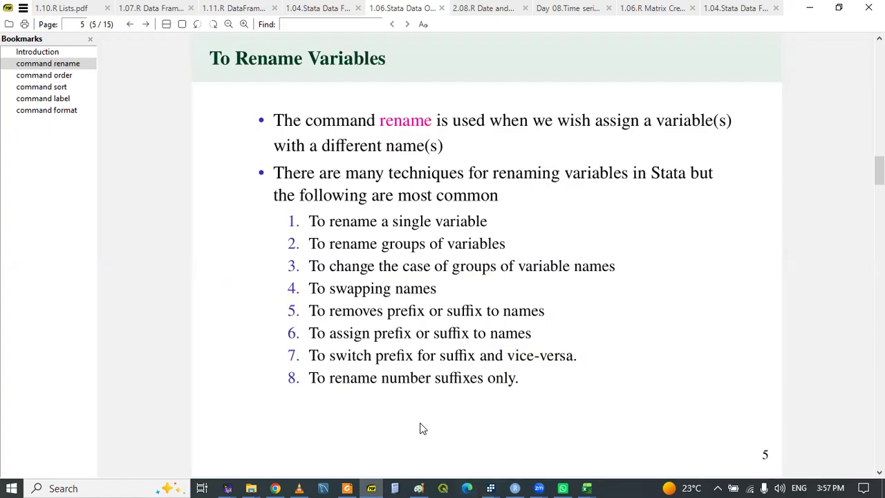
Add the comment "*7 To switch prefix for suffix and vice-versa." on line 72 of the do-file and save it
left_click(372, 487)
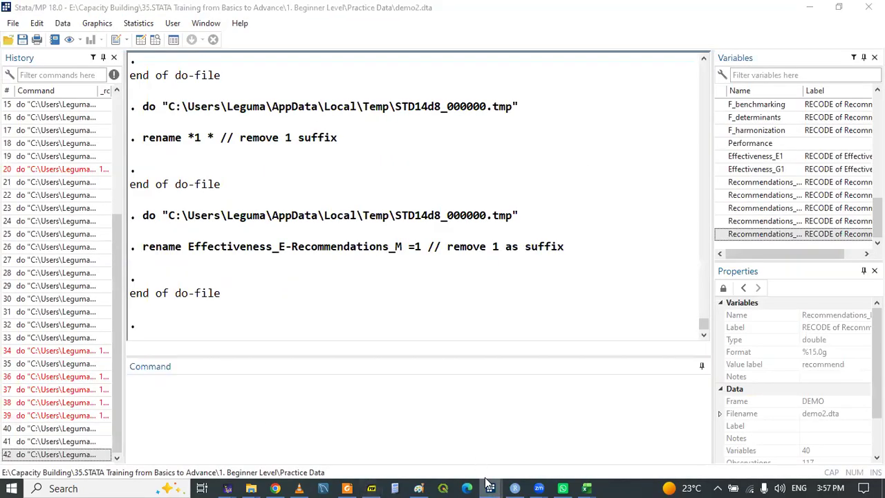
mouse_move(488, 482)
left_click(455, 435)
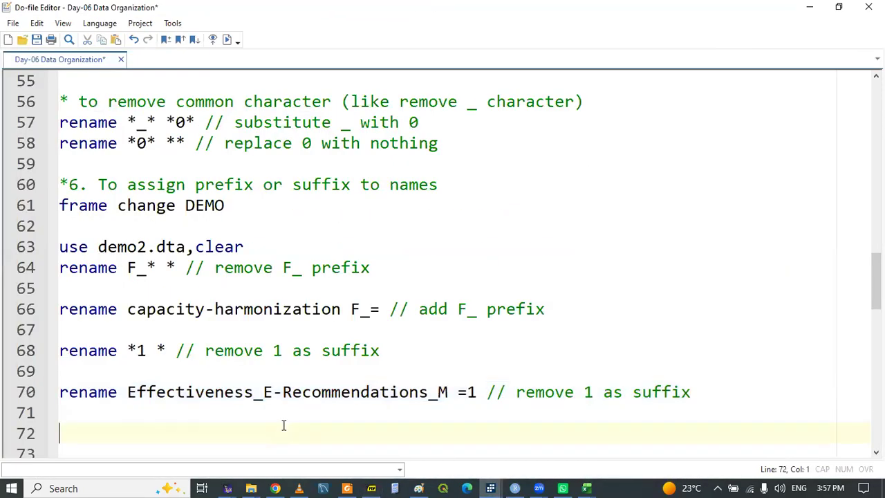
key("Down")
key("Down")
key("Down")
key("Down")
key("Up")
key("Up")
key("Up")
key("Up")
type("*7 To switch prefix for suffix and vice-versa.")
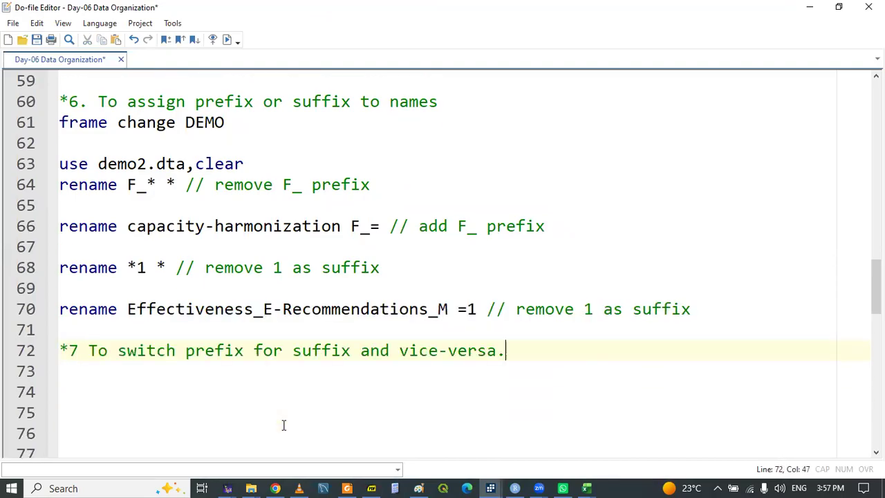
key("ctrl+s")
key("Down")
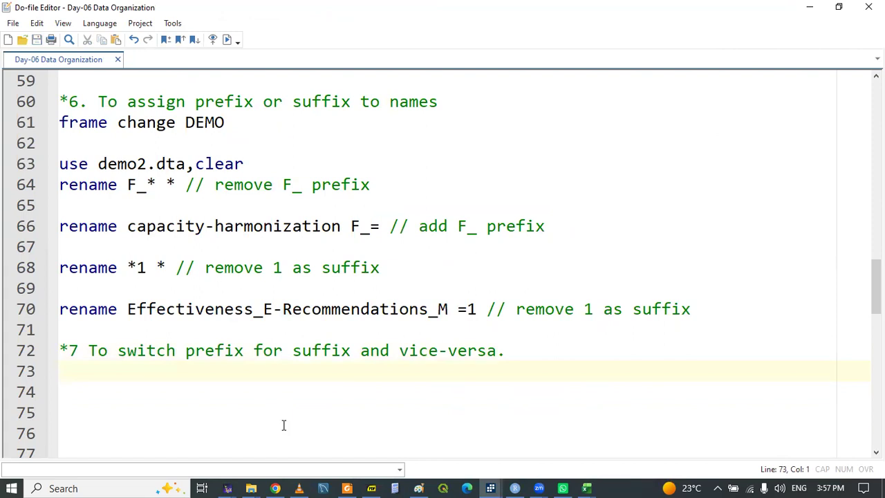
Write the command frame change default on line 73, directly below the technique 7 heading
left_click_drag(876, 289, 875, 258)
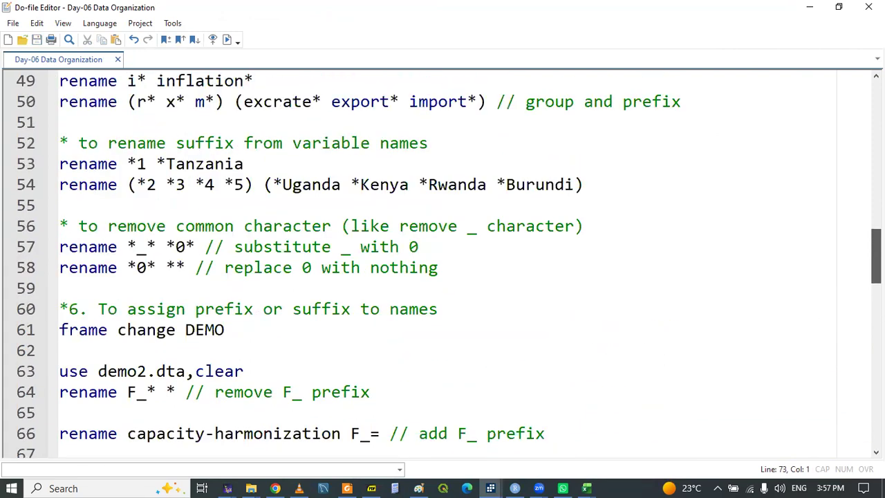
left_click_drag(875, 258, 875, 320)
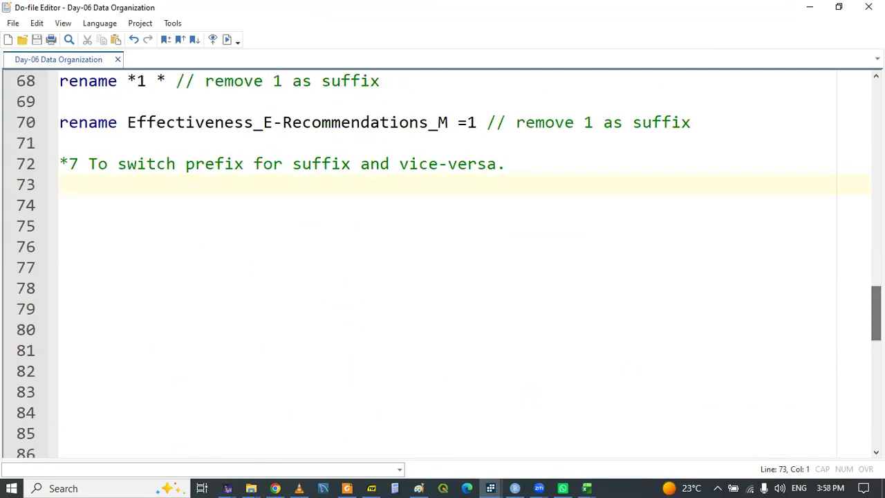
type("fra")
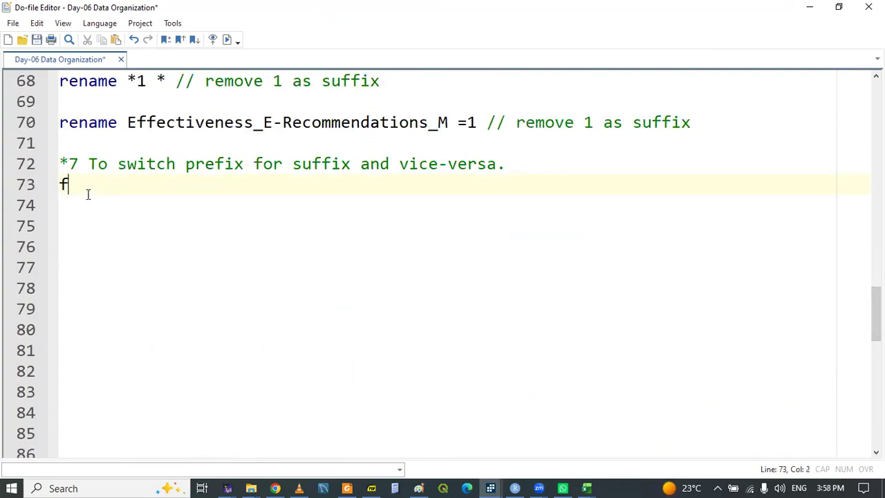
key("Down")
key("Down")
key("Down")
key("Down")
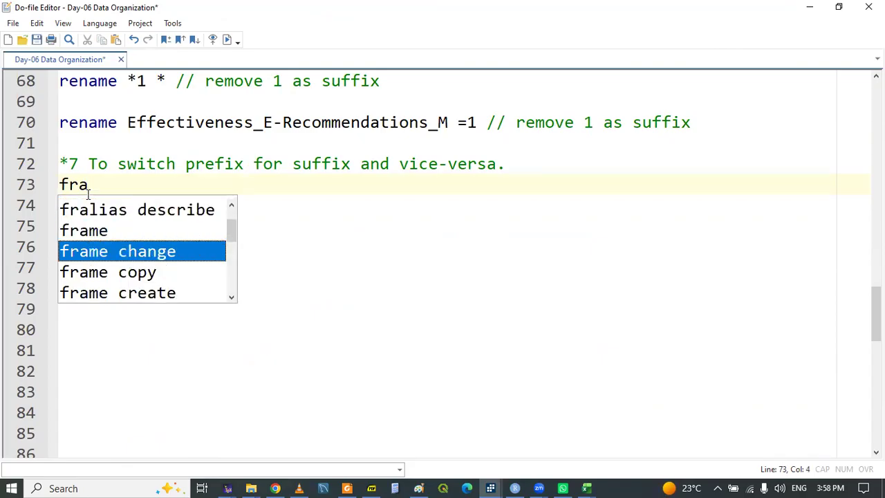
key("Return")
type("def")
key("Return")
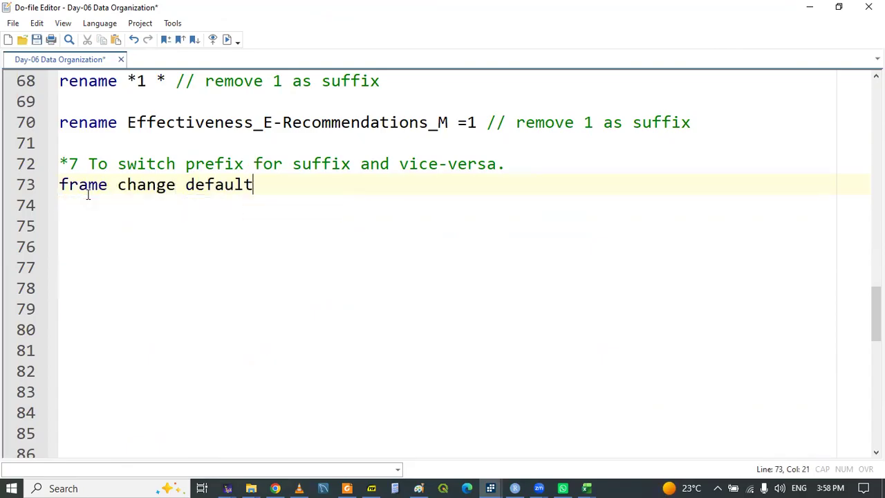
Run line 73 to make the default frame current, leaving the cursor on the empty line below
double_click(80, 189)
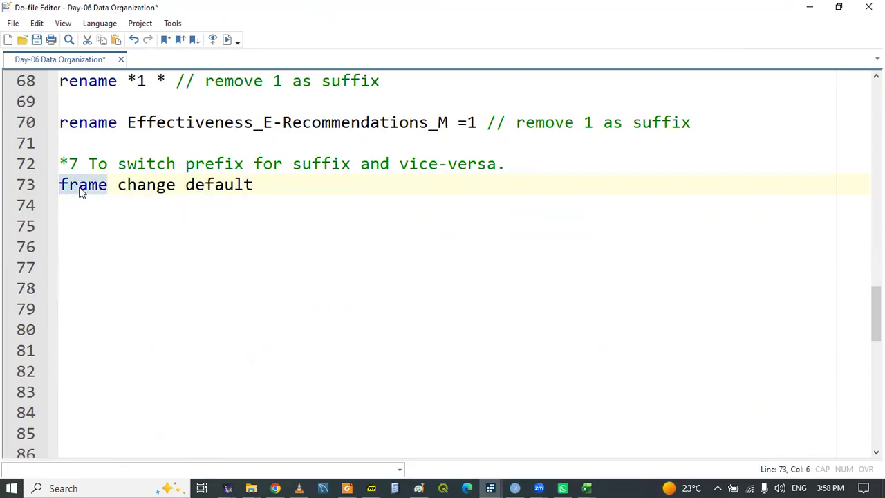
triple_click(79, 189)
left_click(334, 206)
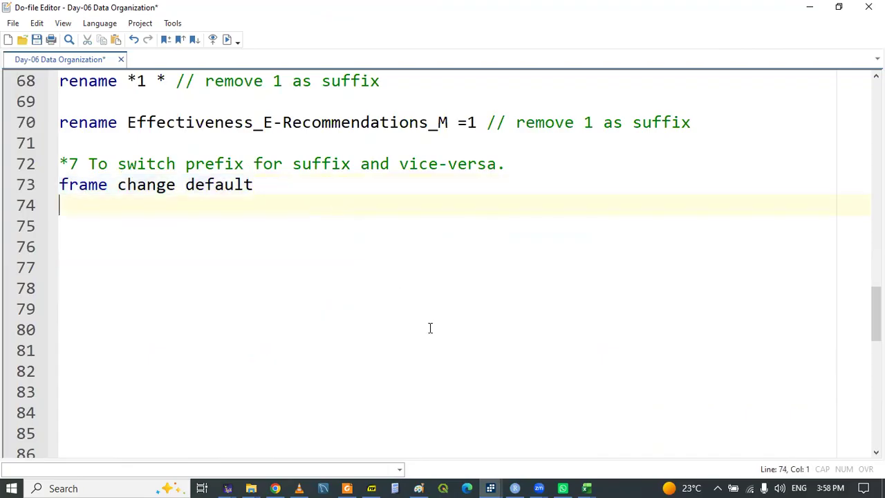
Examine the EAC_8 variable names in the Data Editor and return to the do-file
left_click(491, 487)
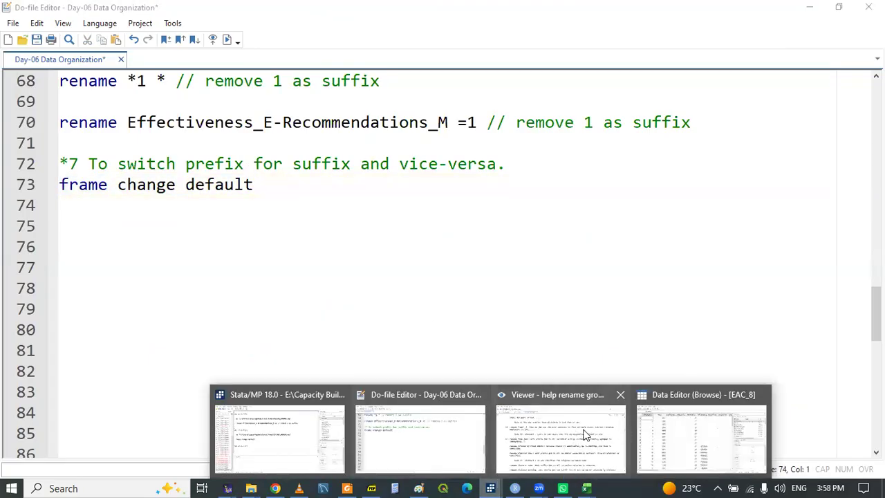
left_click(691, 421)
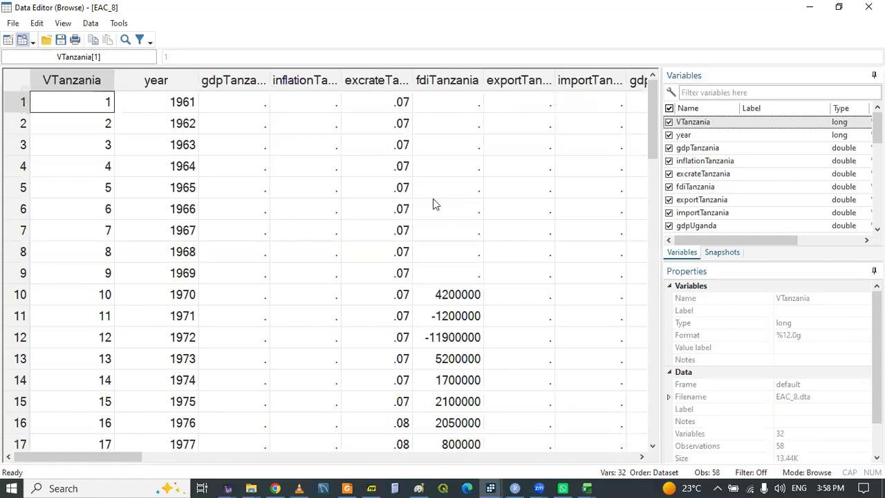
left_click(491, 482)
left_click(421, 443)
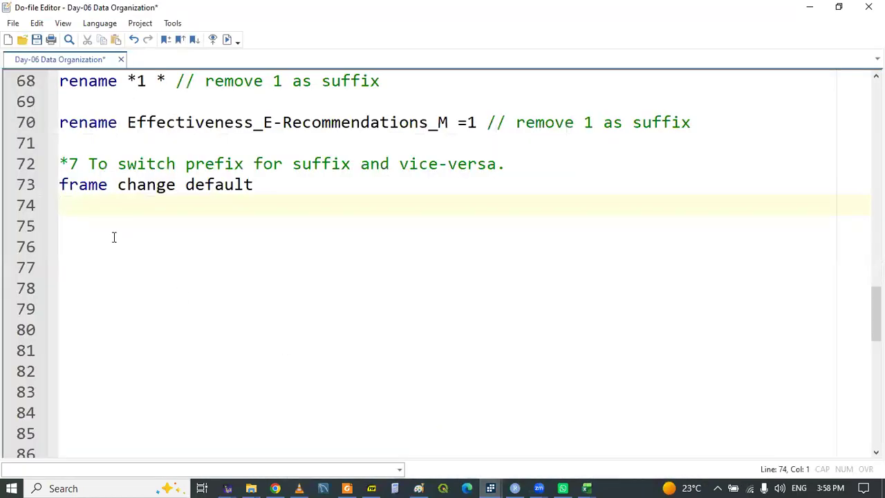
Begin a rename command on line 75 with the old-name pattern gdp* and save the do-file
key("Return")
key("Return")
key("Up")
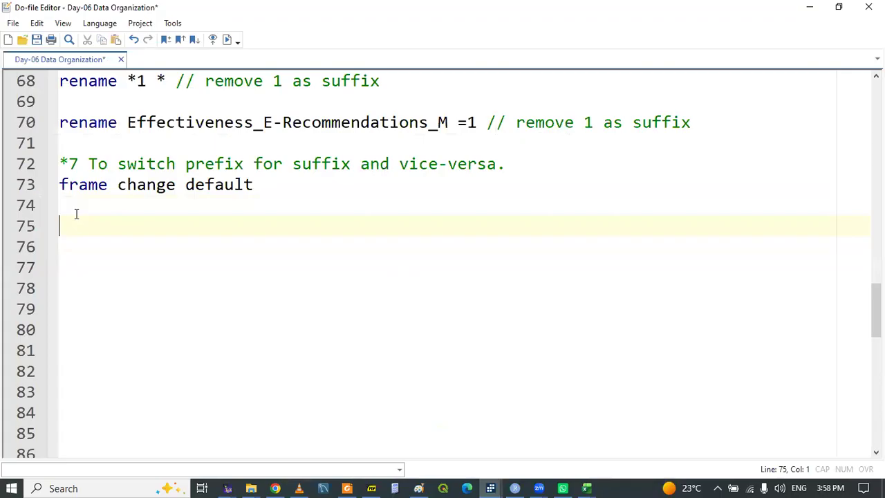
type("rename gdp*")
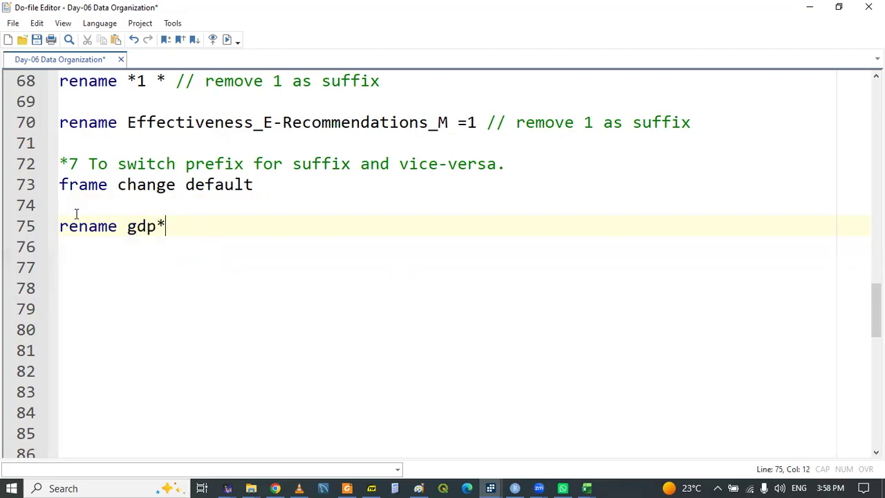
key("ctrl+s")
Complete line 75 with the new-name pattern *gdp and compare it with the gdp* pattern
double_click(141, 229)
left_click(179, 219)
type("*g")
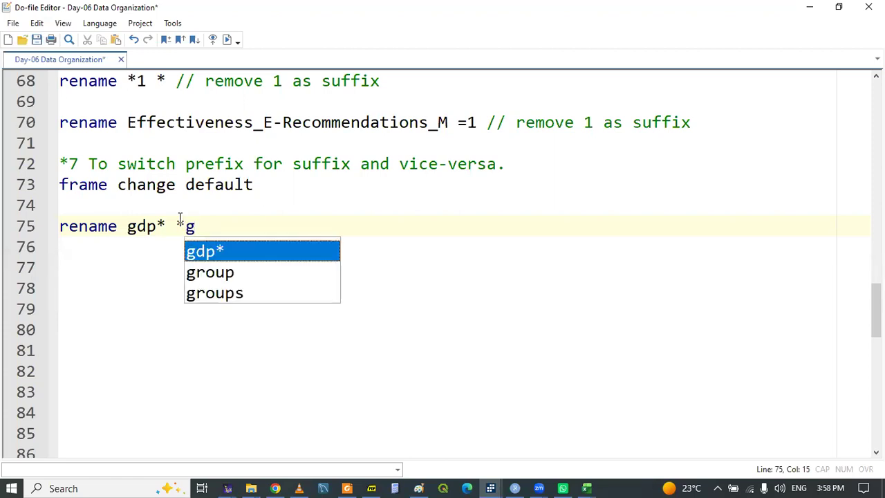
type("dp")
left_click(136, 231)
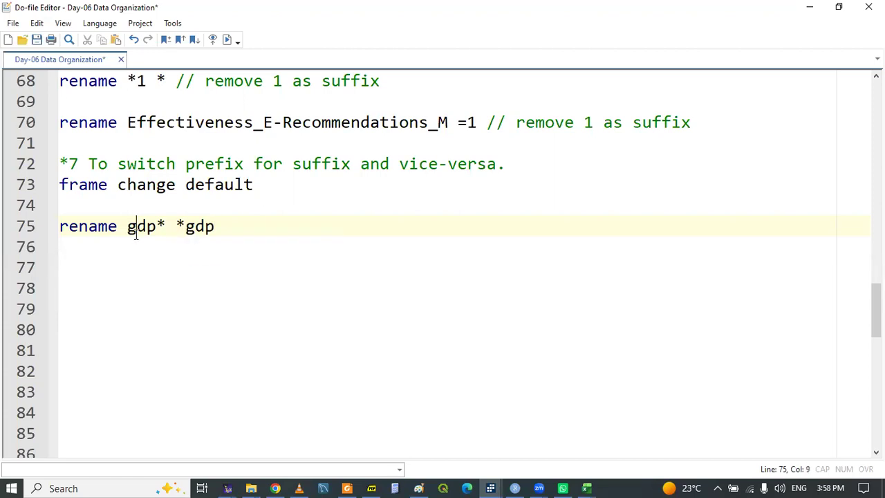
left_click_drag(128, 228, 217, 225)
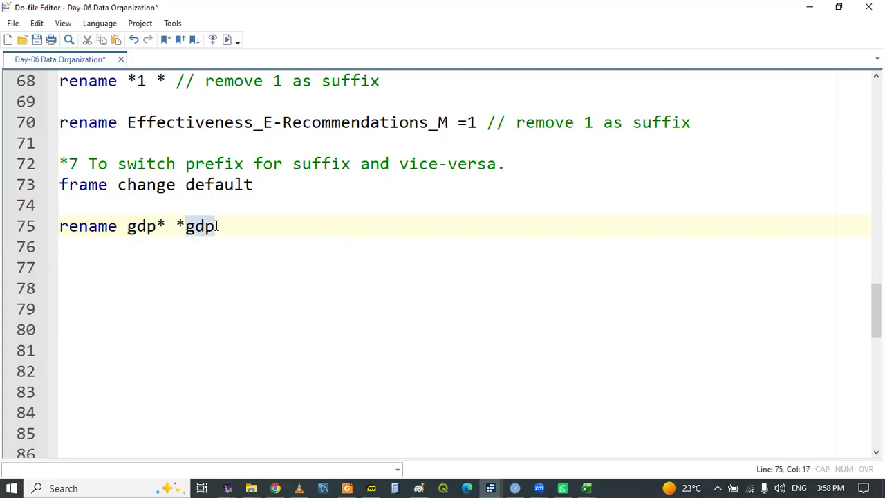
Copy the whole "rename gdp* *gdp" command line in the do-file
left_click(193, 239)
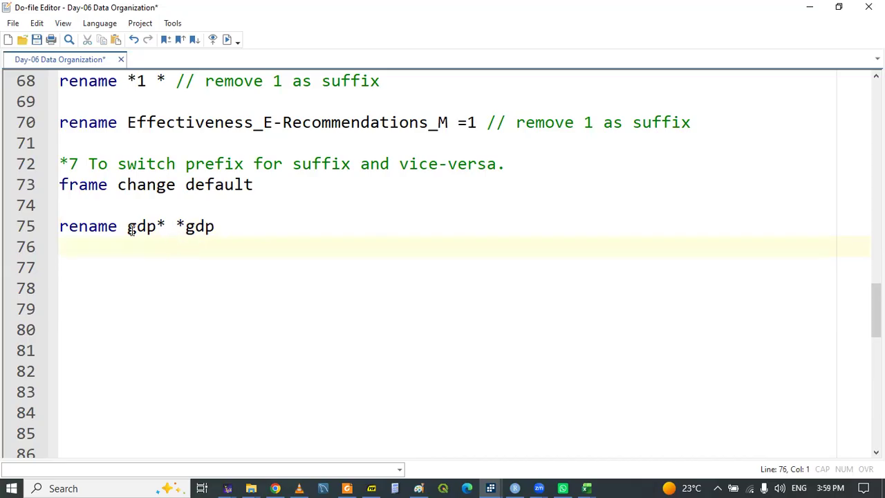
double_click(101, 228)
key("shift+End")
key("ctrl+c")
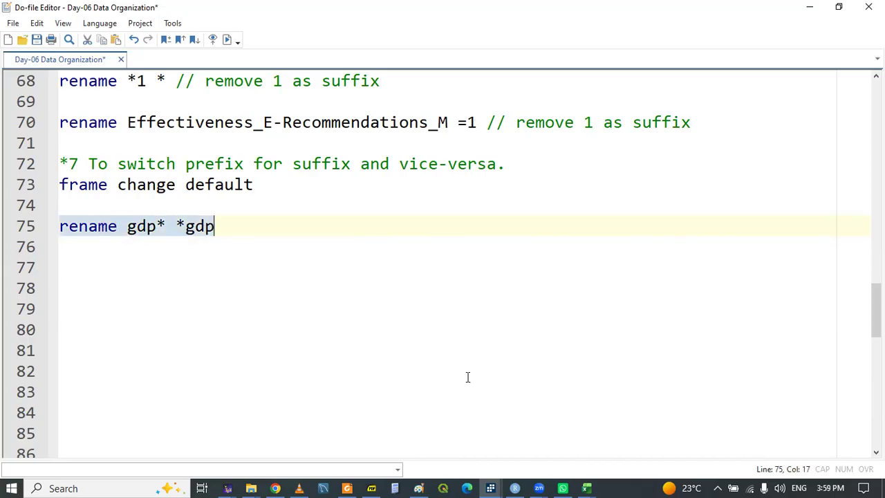
Examine the variable names of the EAC_8 dataset in the Data Editor for country names and prefixes
mouse_move(489, 482)
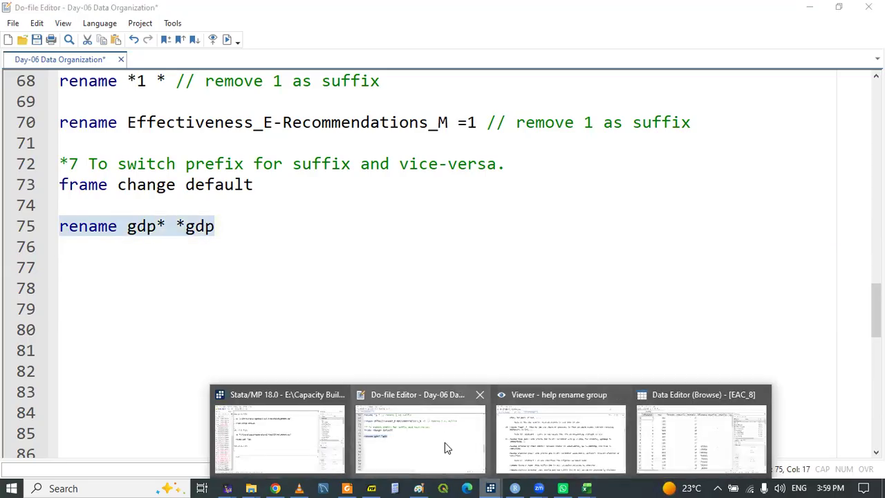
left_click(687, 438)
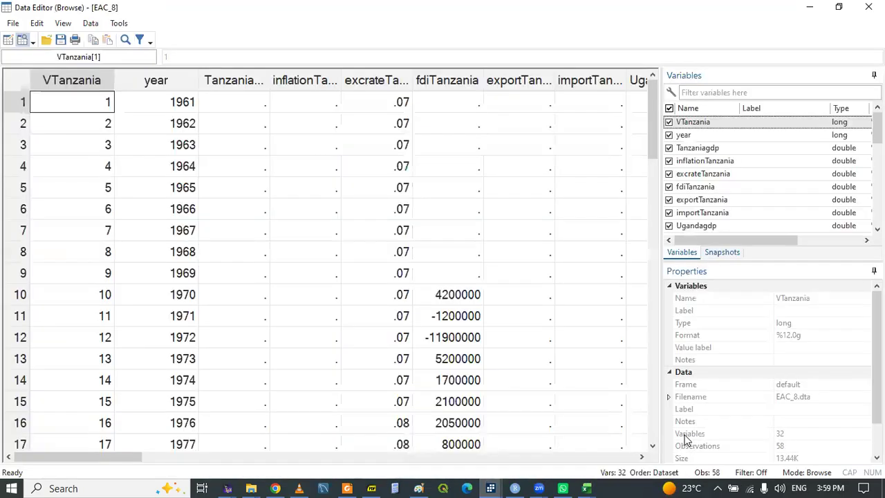
left_click(255, 86)
left_click(709, 136)
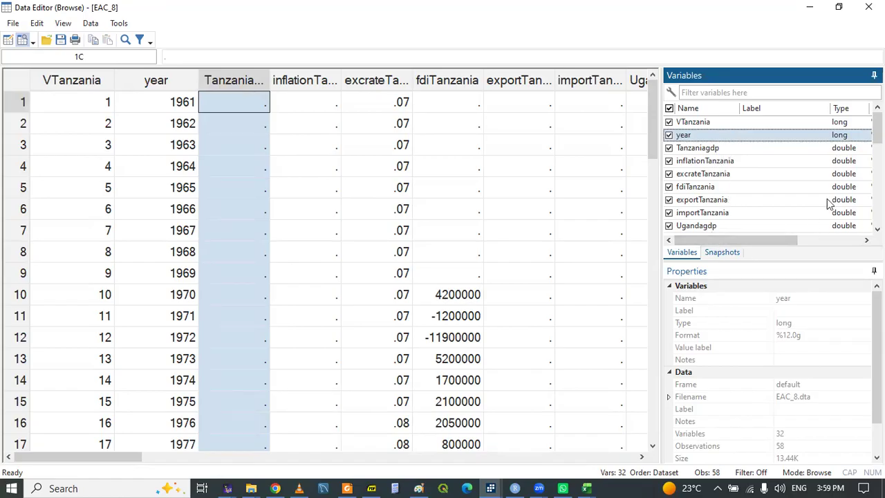
left_click(768, 201)
left_click(442, 278)
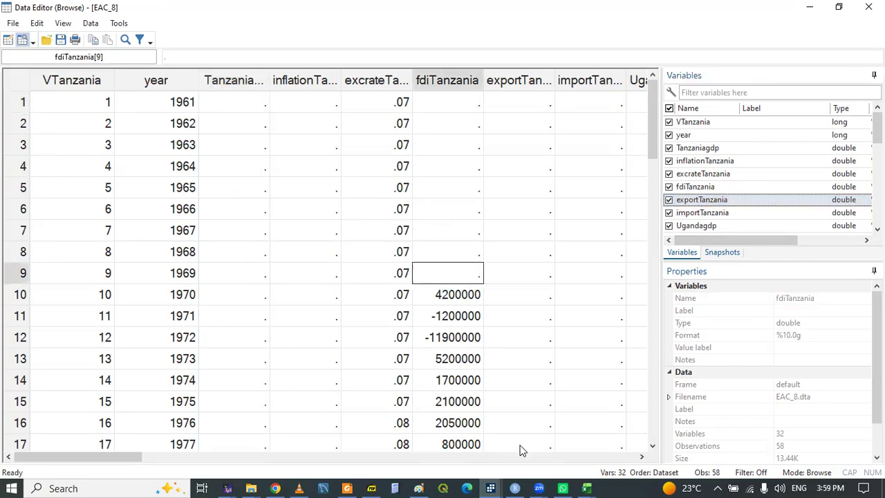
Paste the copied rename command below the gdp line in the do-file and replace its arguments with empty parentheses
left_click(491, 485)
left_click(387, 442)
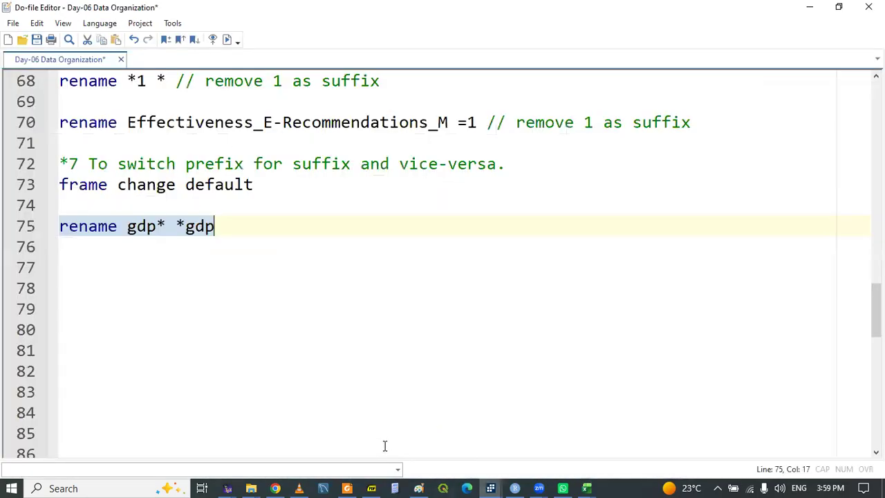
key("Down")
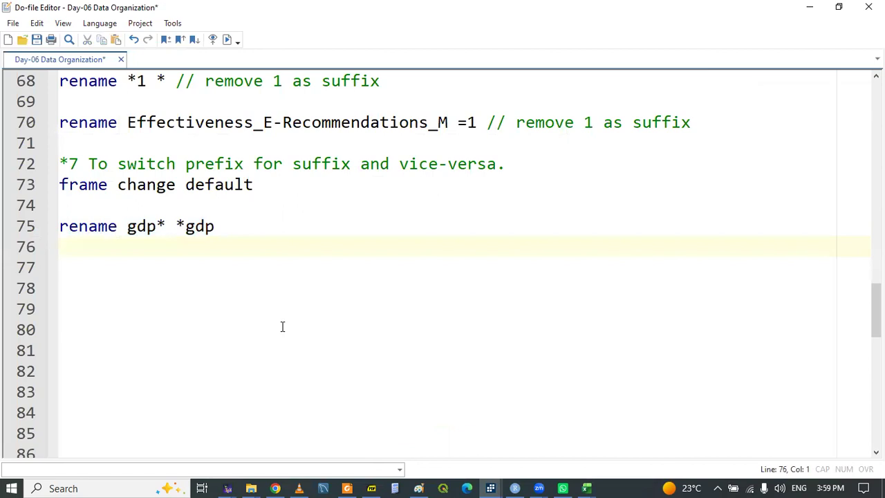
key("ctrl+v")
double_click(133, 247)
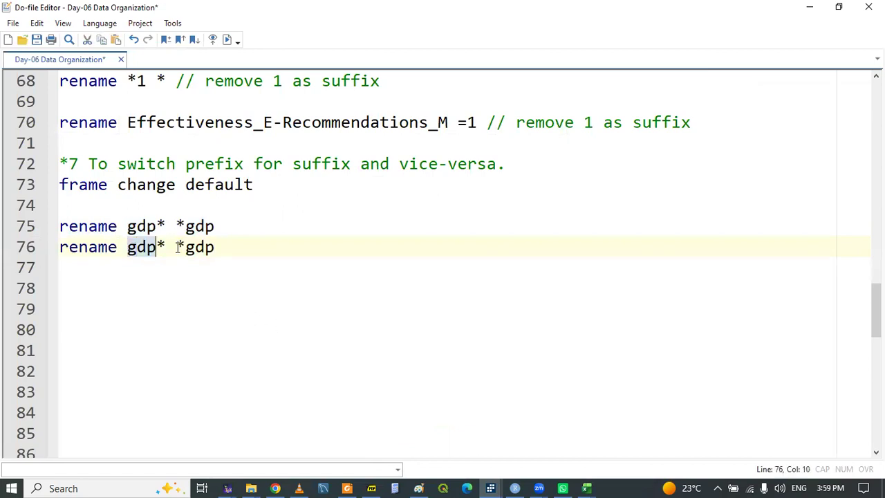
left_click_drag(178, 247, 220, 249)
key("BackSpace")
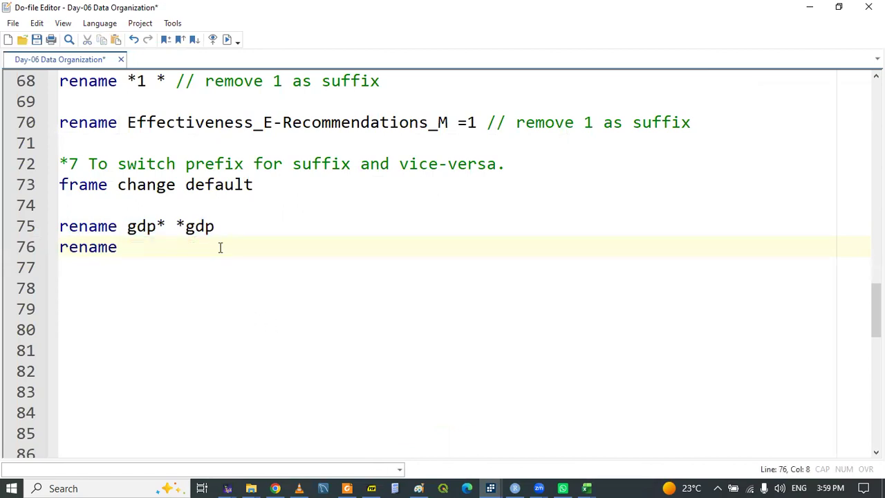
type("(")
Collect excrateTanzania, fdiTanzania, exportTanzania and importTanzania from the main window's variable list and place them inside the new rename command's parentheses
left_click(490, 488)
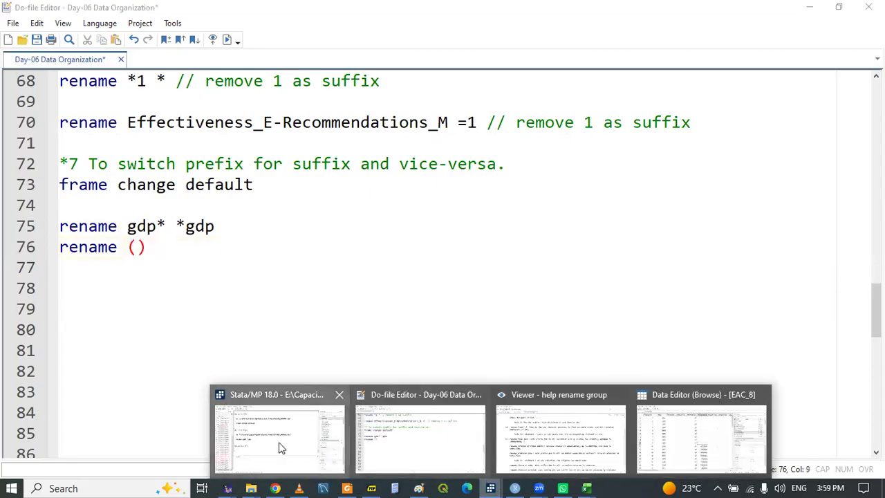
left_click(280, 446)
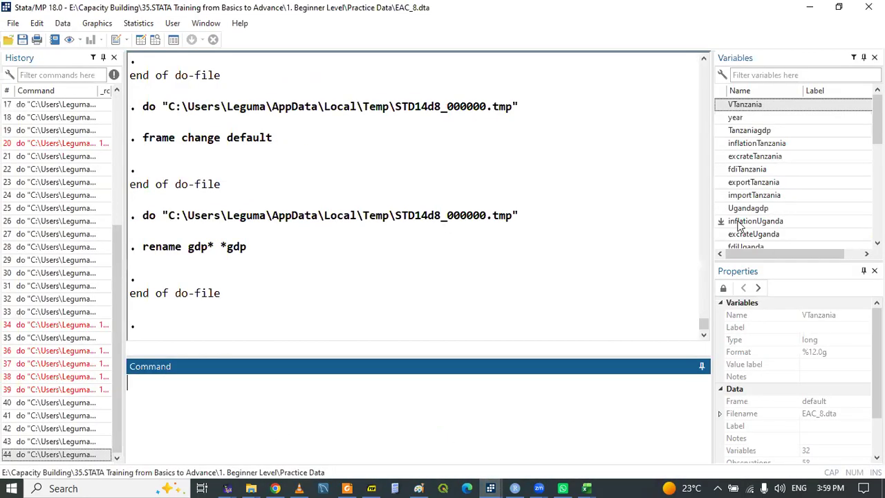
left_click(721, 156)
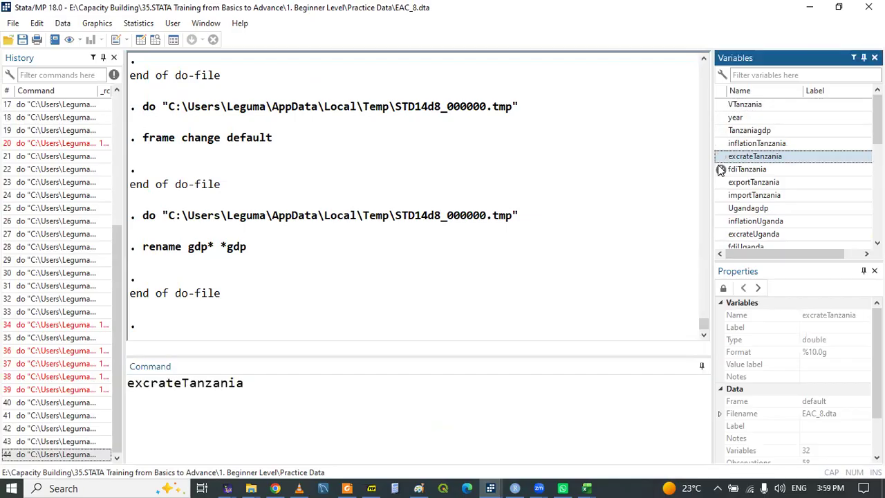
left_click(721, 170)
left_click(721, 183)
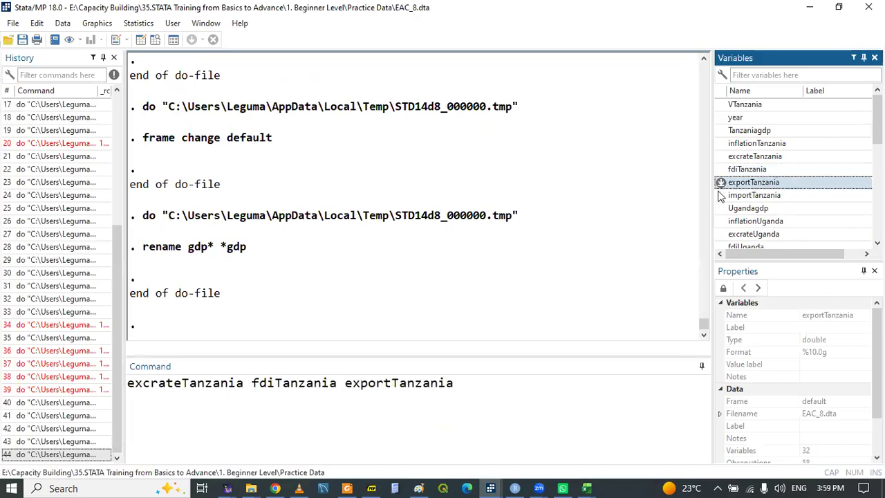
left_click(721, 196)
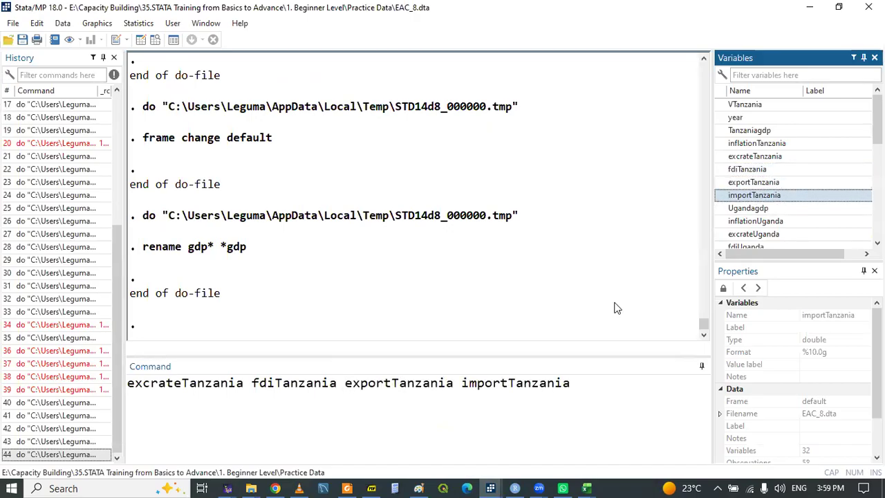
triple_click(596, 382)
key("ctrl+x")
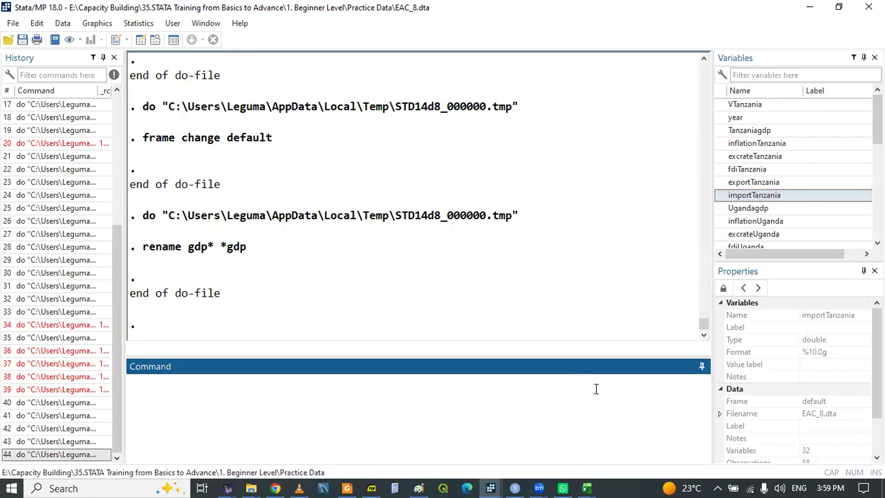
left_click(490, 487)
left_click(442, 446)
key("ctrl+v")
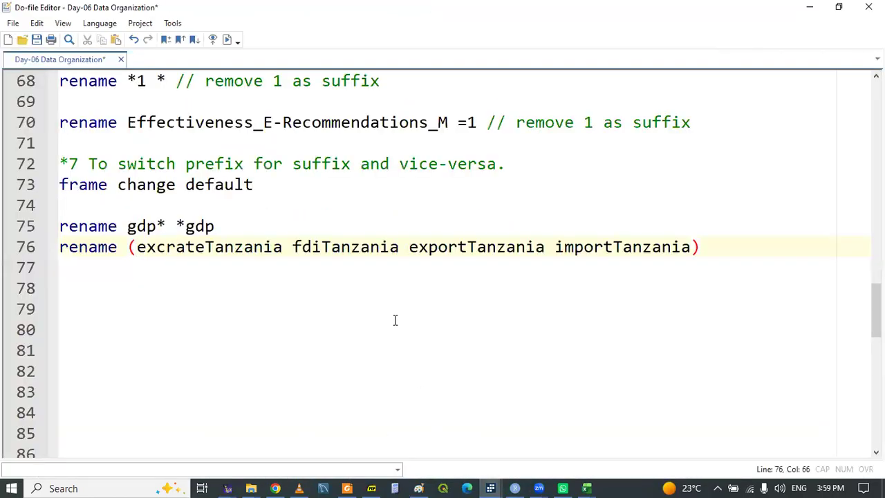
Remove "Tanzania" from all four variable names in the parentheses, leaving excrate fdi export import
left_click_drag(206, 246, 283, 249)
key("BackSpace")
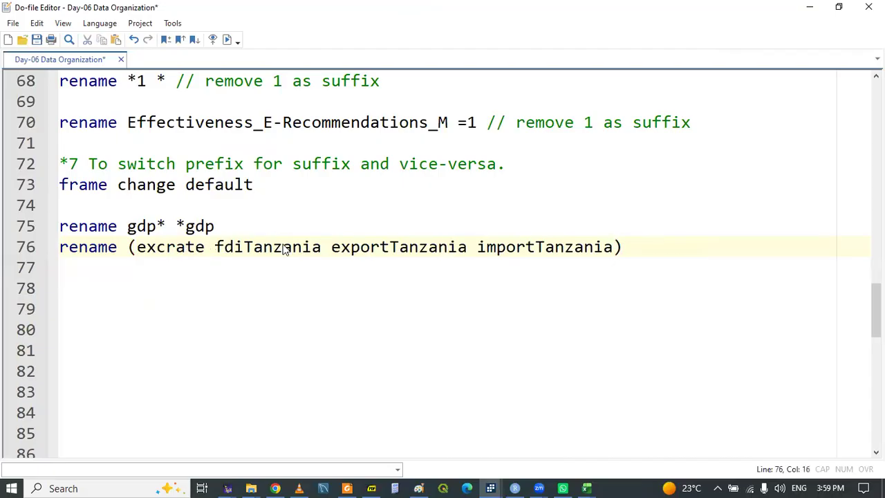
left_click(245, 248)
left_click_drag(246, 247, 392, 248)
key("BackSpace")
key("BackSpace")
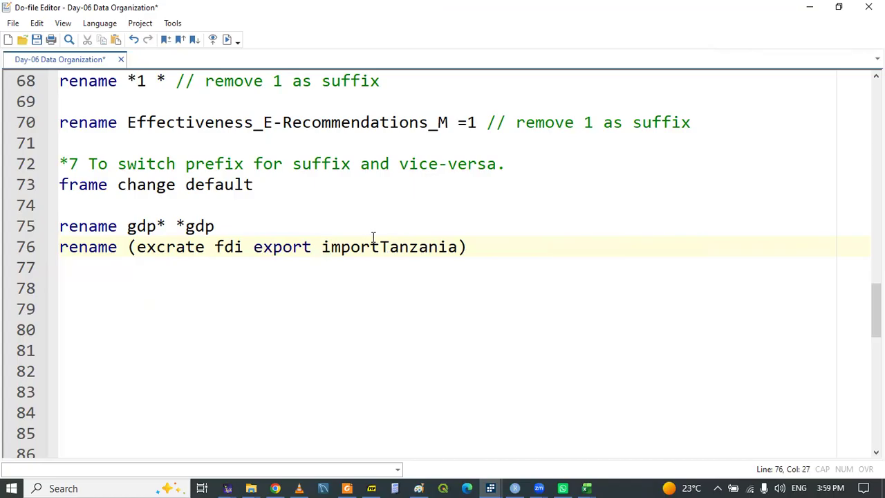
left_click_drag(380, 247, 460, 247)
key("BackSpace")
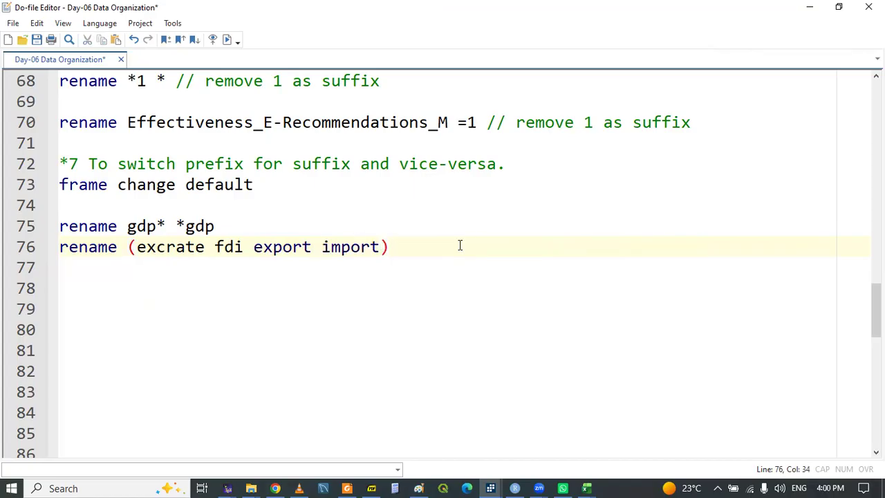
Add a * wildcard after each of excrate, fdi, export and import in the rename list
left_click(206, 246)
type("*")
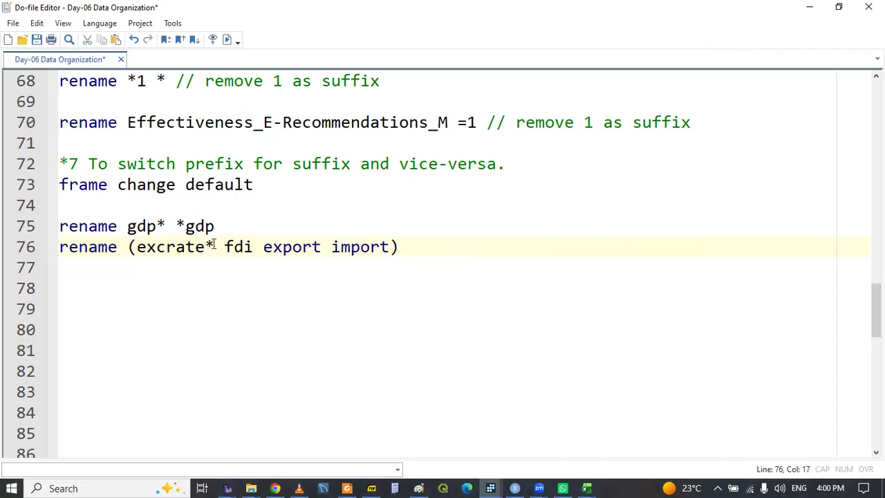
left_click(252, 247)
type("*")
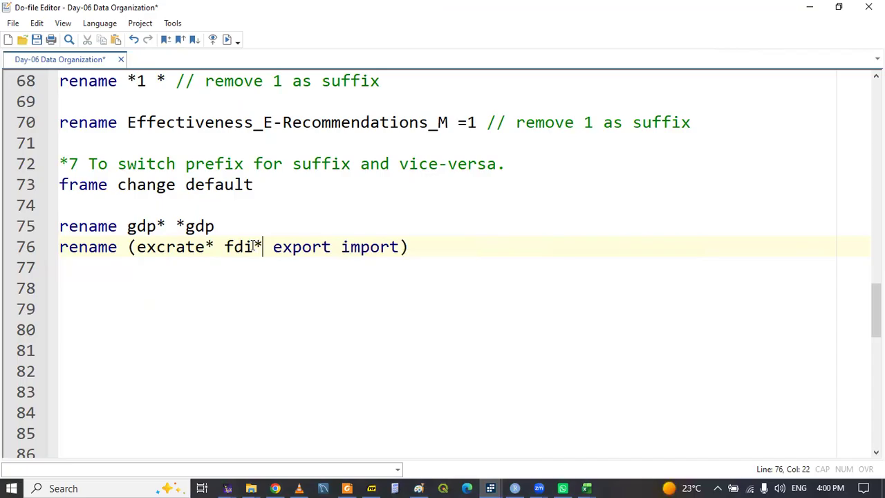
left_click(331, 247)
type("*")
left_click(410, 247)
type("*")
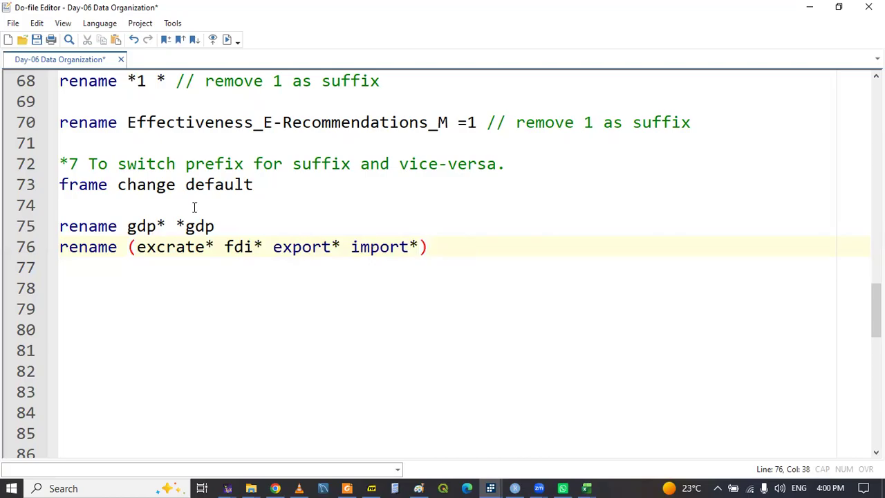
Duplicate the parenthesised list (excrate* fdi* export* import*) after itself as the rename command's new-name list
double_click(99, 246)
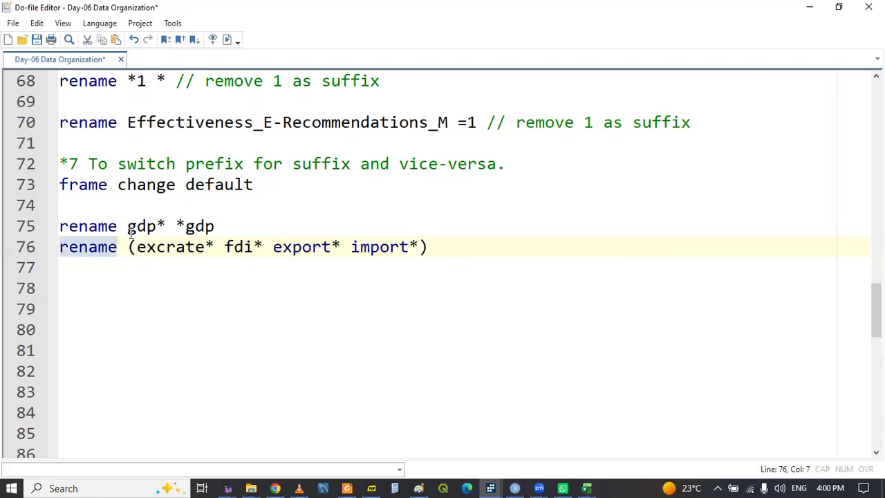
left_click_drag(129, 247, 428, 250)
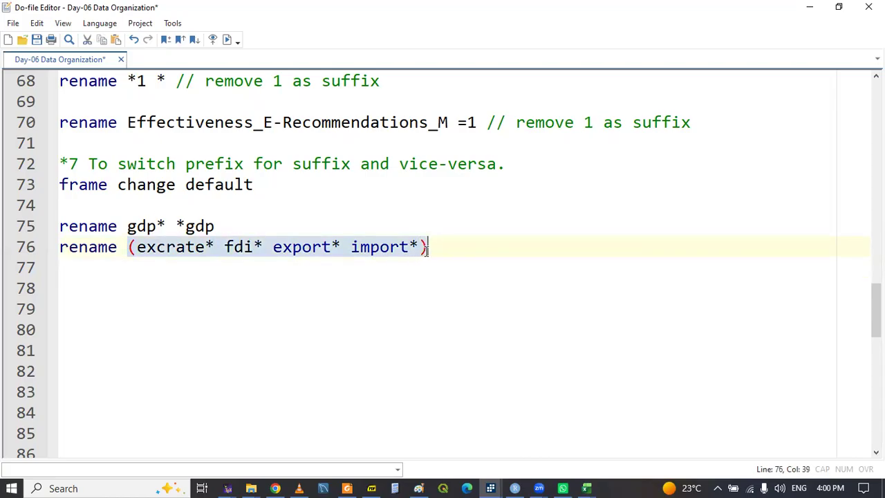
left_click(452, 258)
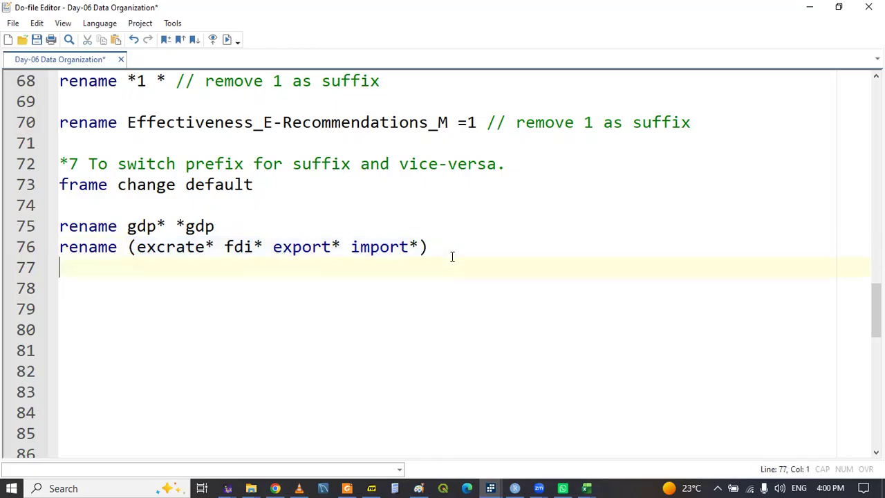
left_click(450, 253)
key("ctrl+v")
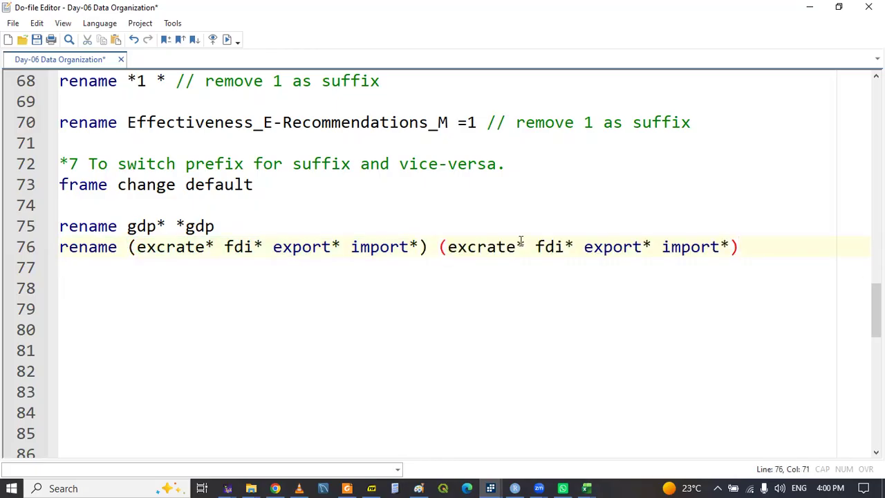
Change the first entry of the second parenthesised list to *excrate
left_click(448, 248)
type("*")
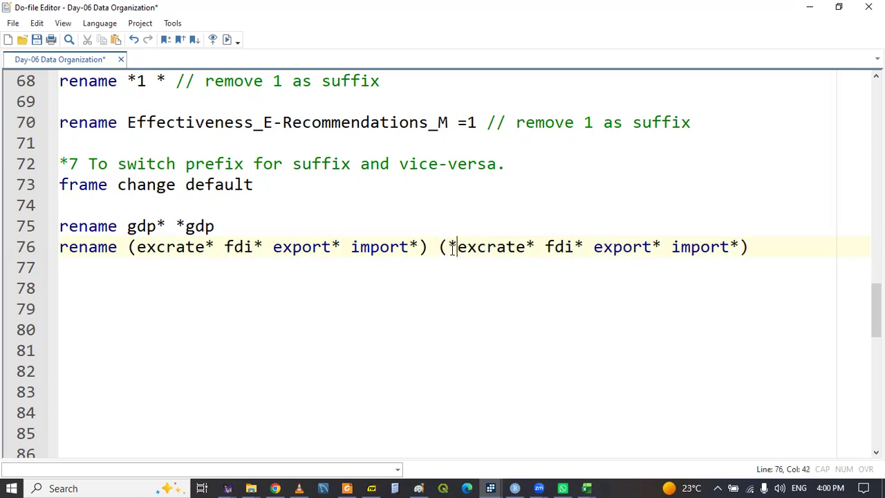
left_click(531, 242)
key("BackSpace")
type("z")
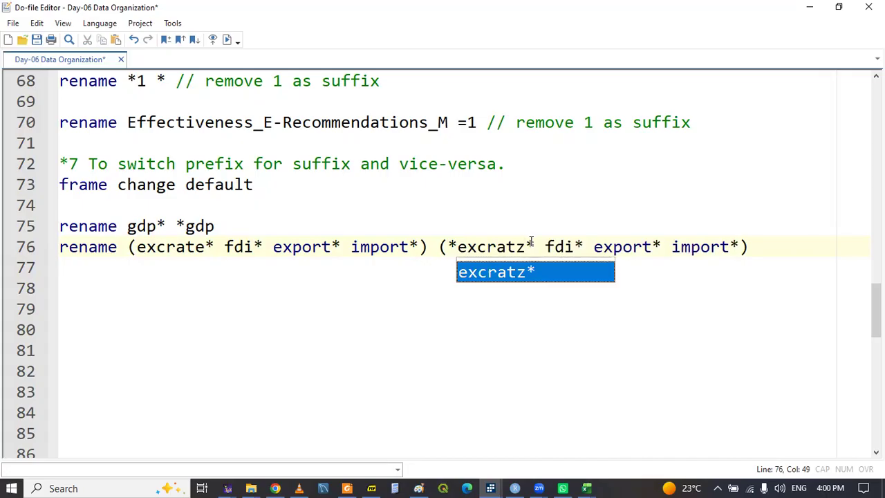
key("BackSpace")
type("e")
left_click(531, 242)
key("BackSpace")
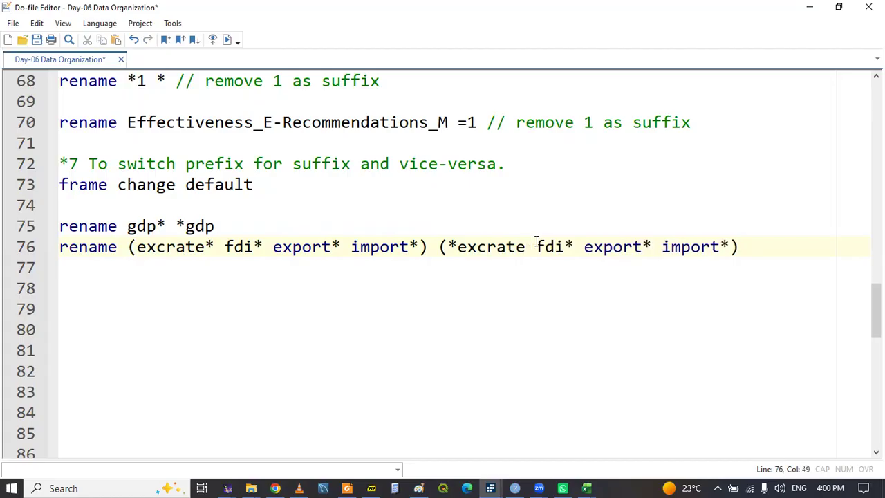
Change the fdi entry of the second parenthesised list to *fdi
left_click(536, 247)
type("*")
key("Right")
key("Right")
key("Right")
key("Right")
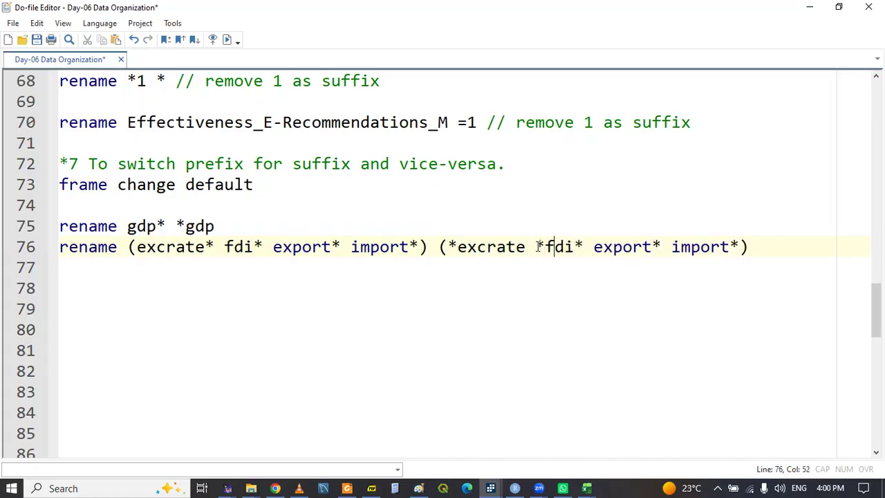
key("BackSpace")
key("Right")
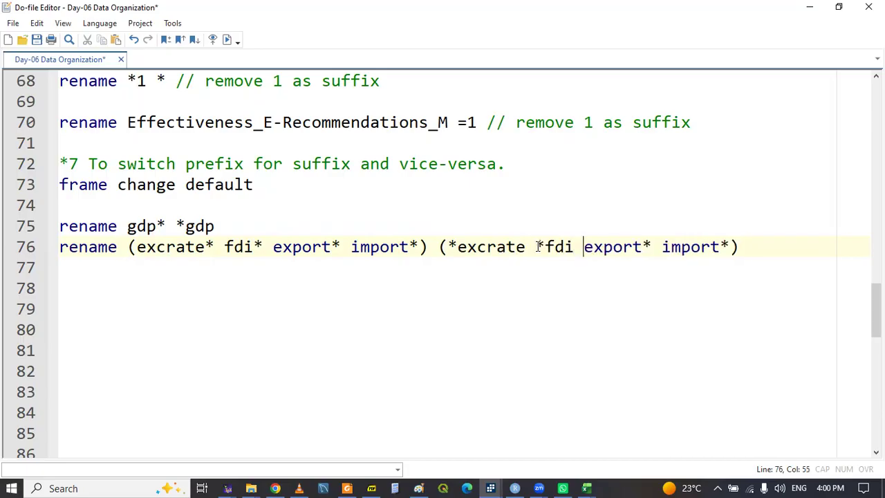
Change the last two entries of the second parenthesised list to *export and *import
type("*")
key("Right")
key("Right")
key("Right")
key("Right")
key("Right")
key("Right")
key("Right")
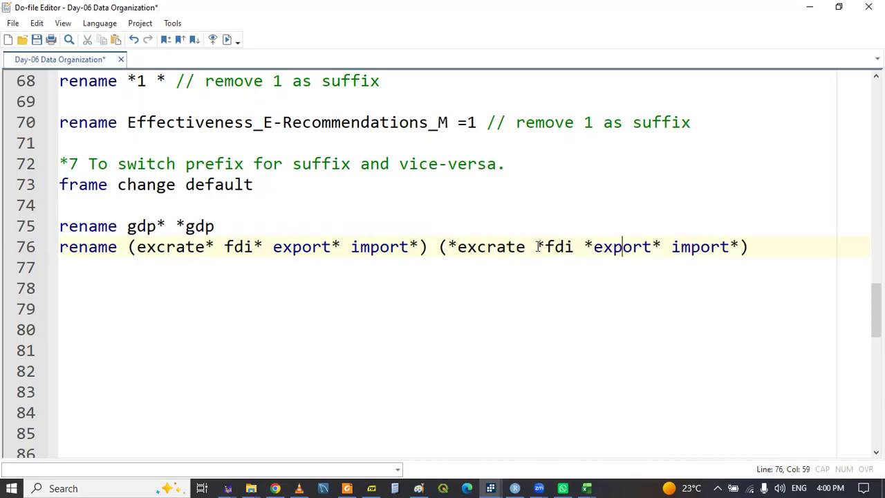
key("BackSpace")
key("Right")
type("*")
key("Right")
key("Right")
key("Right")
key("Right")
key("BackSpace")
Add the comment line "* switch prefix for suffix" directly above the "rename gdp* *gdp" command, reusing the wording from heading 7
left_click_drag(118, 163, 353, 164)
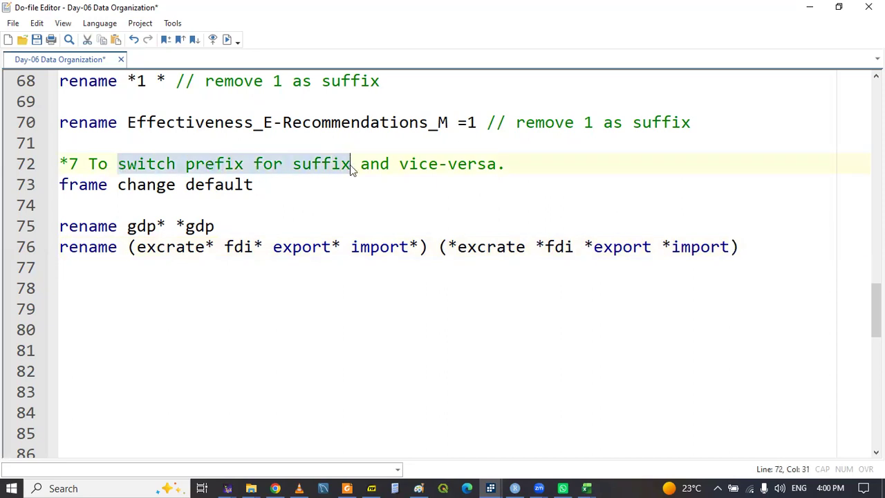
left_click(222, 205)
key("Return")
type("*")
key("ctrl+v")
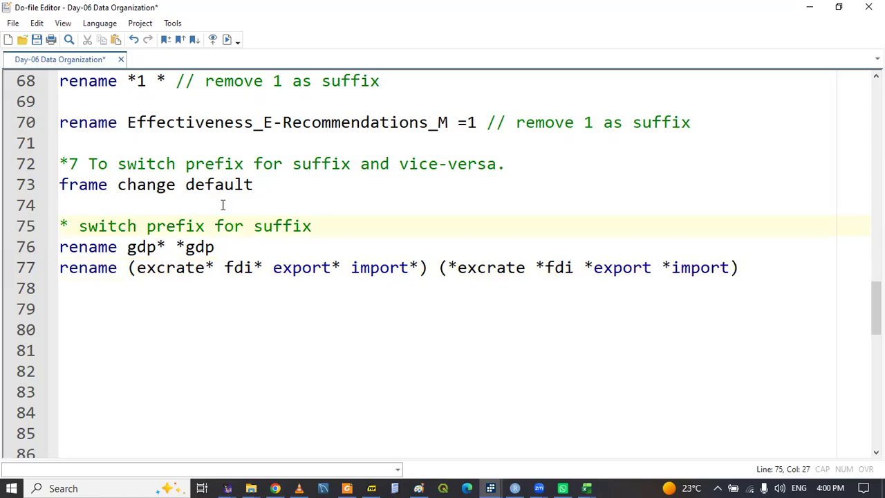
Run the rename command that switches excrate, fdi, export and import, and bring up the EAC_8 data browser
double_click(69, 270)
key("shift+End")
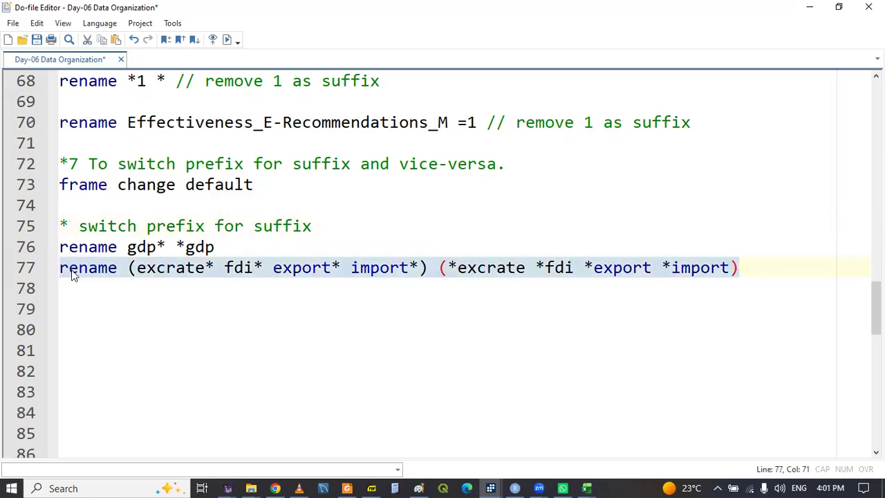
left_click(490, 488)
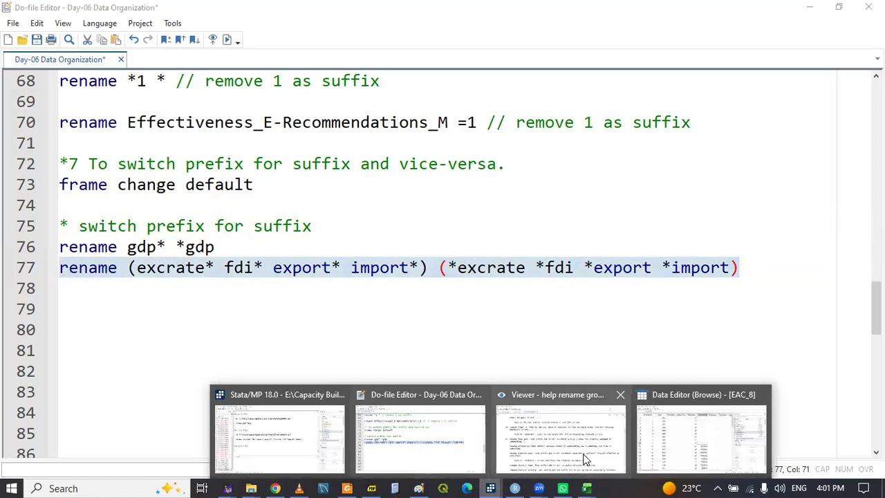
left_click(686, 436)
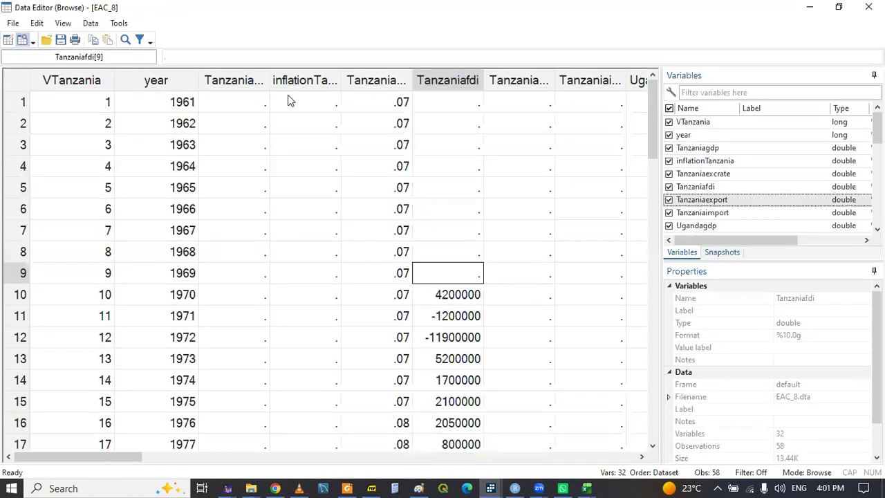
Examine the variable names across the Tanzania, Uganda and Kenya columns in the data browser
left_click(260, 101)
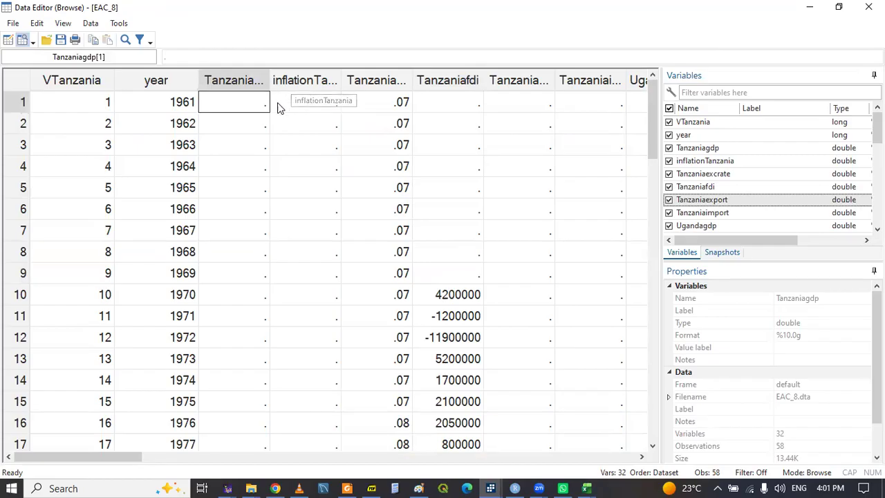
left_click(289, 104)
key("Right")
key("Right")
key("Right")
key("Right")
key("Right")
key("Right")
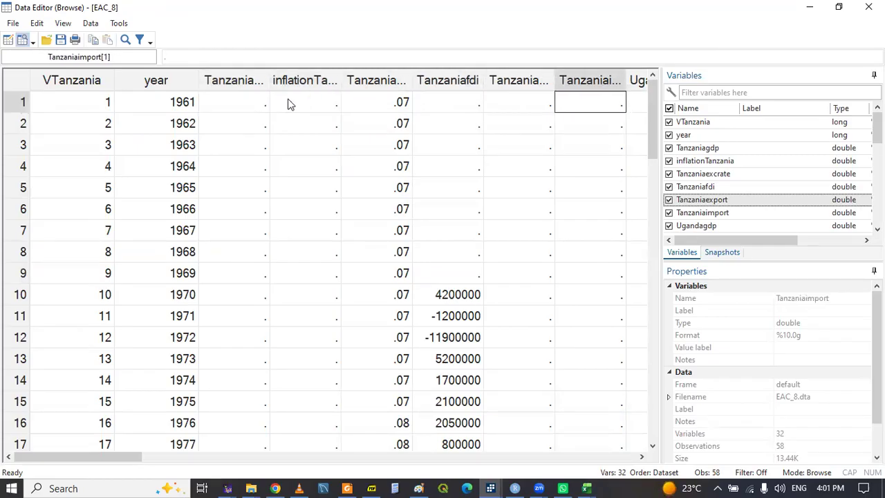
key("Right")
key("Right")
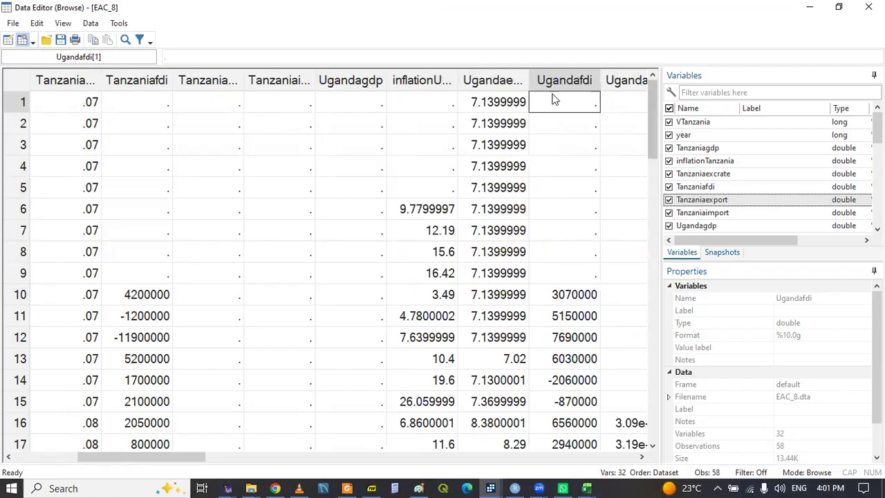
key("Right")
key("Right")
key("Right")
key("Right")
key("Right")
key("Right")
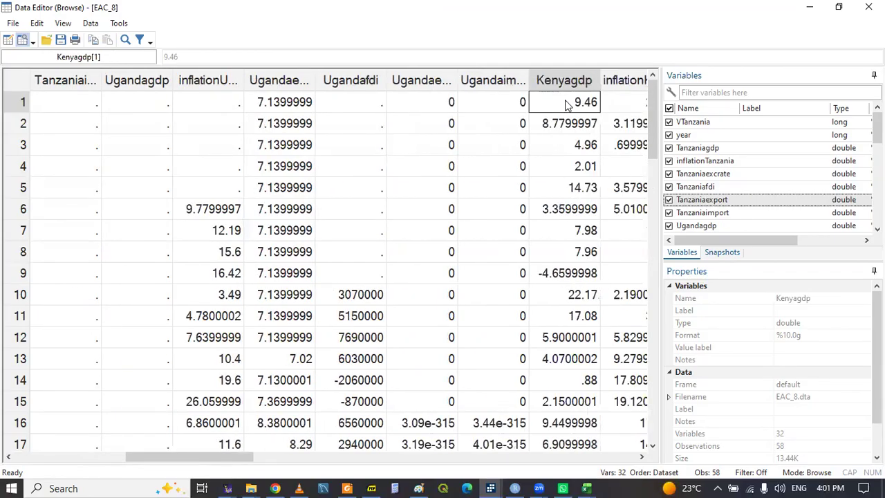
key("Right")
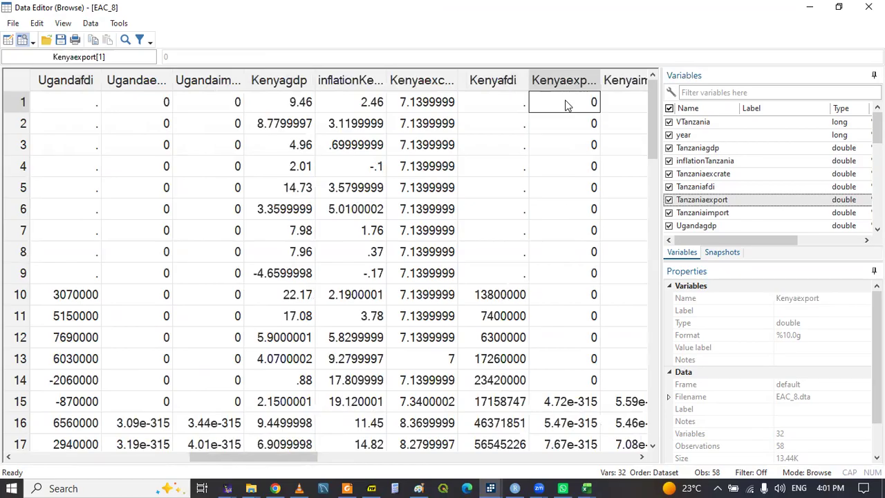
In the main Stata window, insert the variable name inflationTanzania as a command, shorten it to "inflation" and cut that text
mouse_move(491, 487)
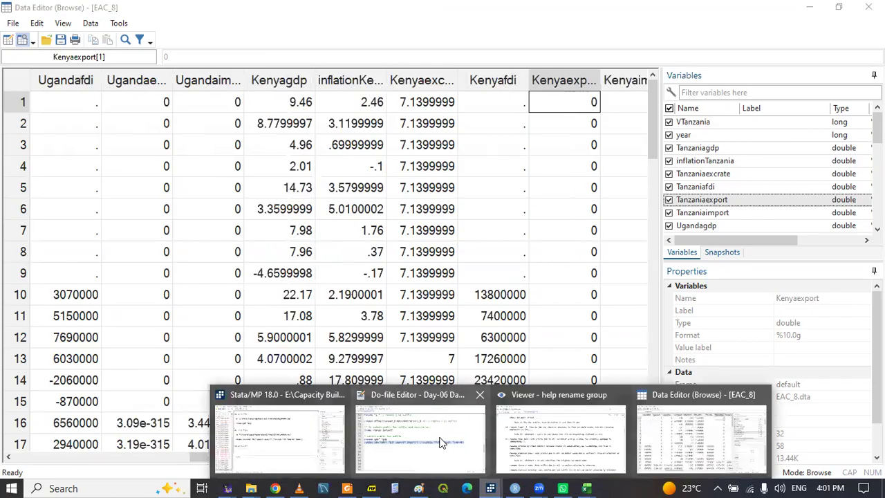
left_click(443, 443)
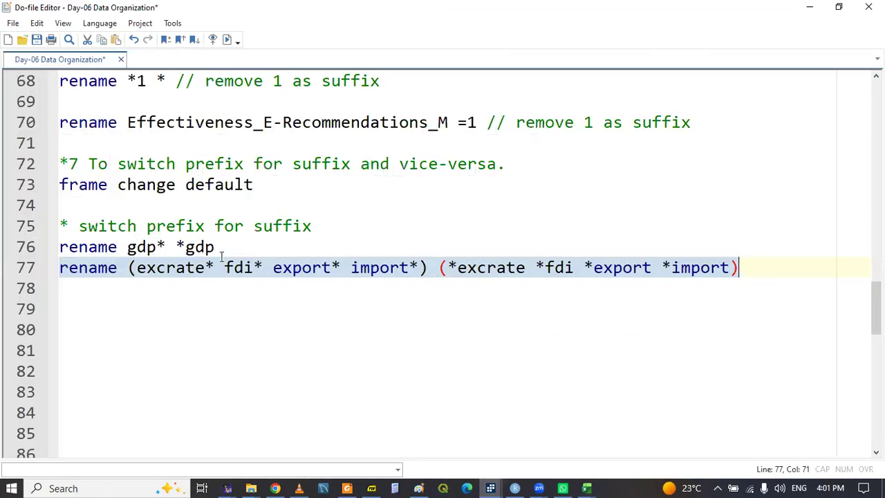
left_click(373, 284)
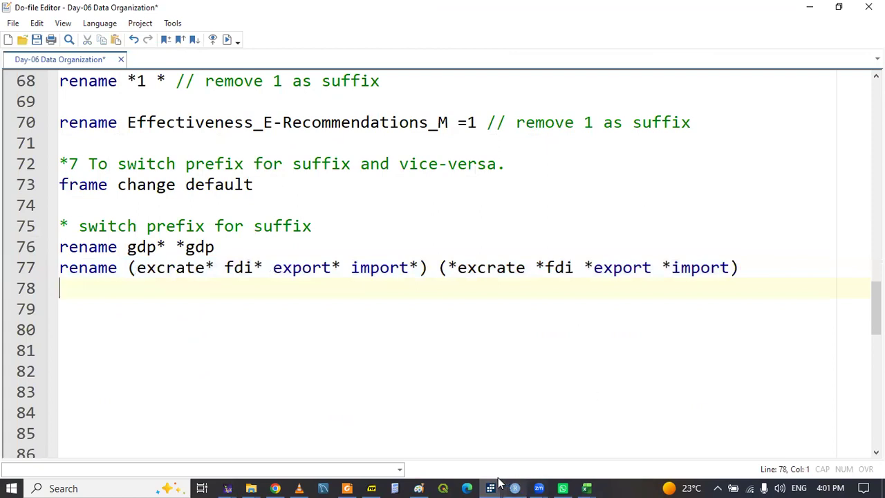
mouse_move(499, 484)
left_click(296, 432)
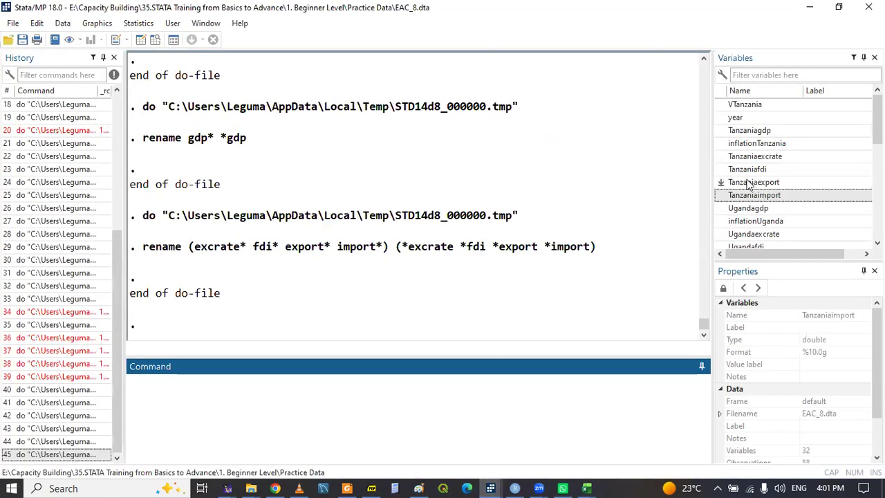
double_click(723, 143)
left_click(343, 380)
key("BackSpace")
key("BackSpace")
key("BackSpace")
key("BackSpace")
key("BackSpace")
key("BackSpace")
key("BackSpace")
key("BackSpace")
double_click(233, 376)
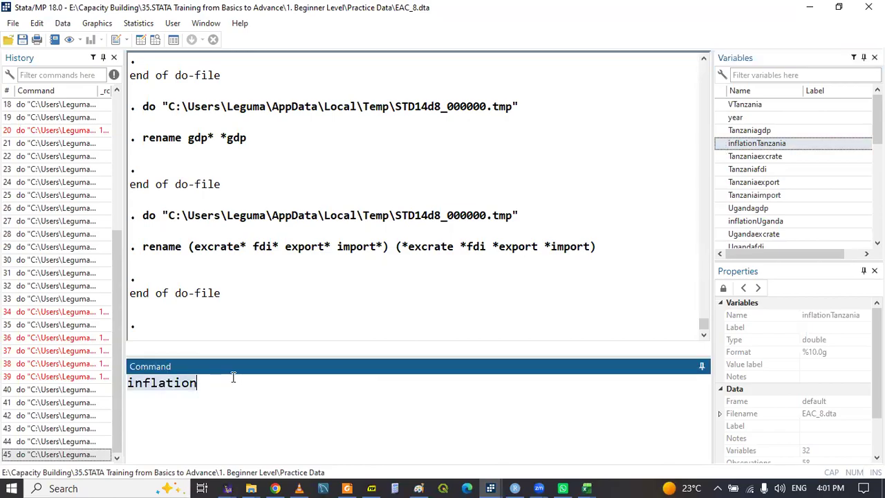
key("ctrl+x")
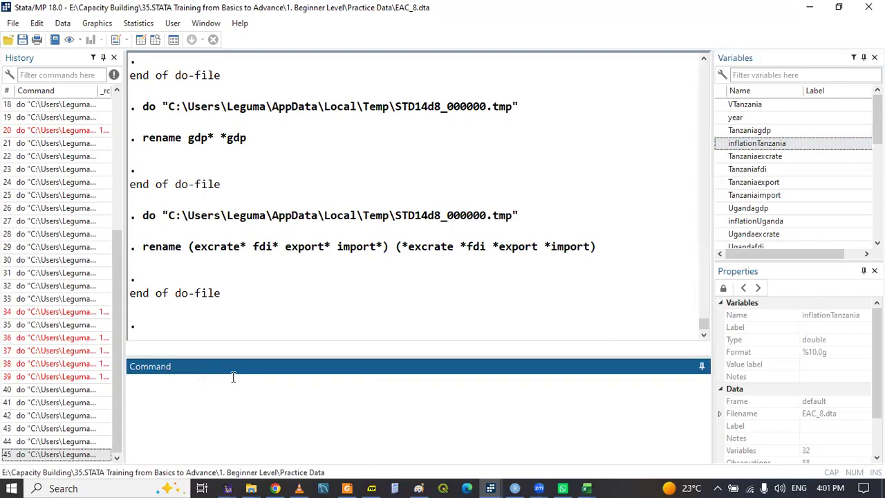
Try adding "inflation" after import* in the first parenthesised list of the second rename command in the do-file, and undo the insertion
left_click(490, 484)
left_click(467, 447)
left_click(426, 267)
key("Left")
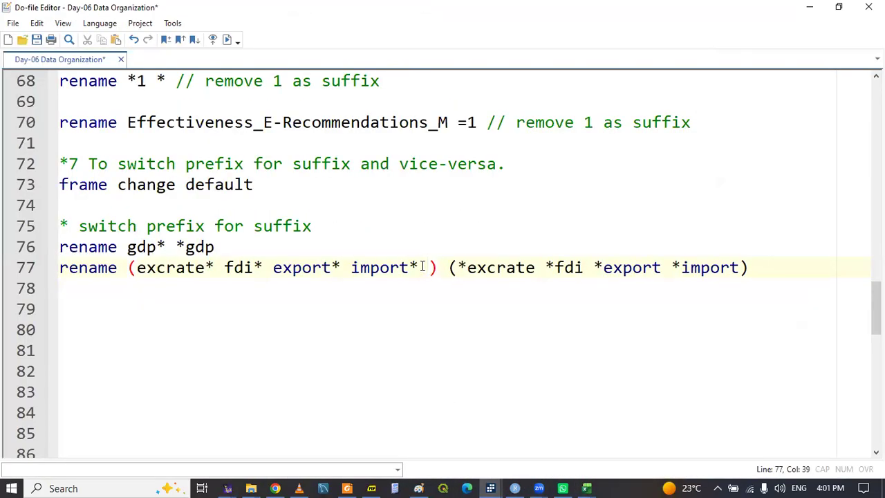
key("ctrl+v")
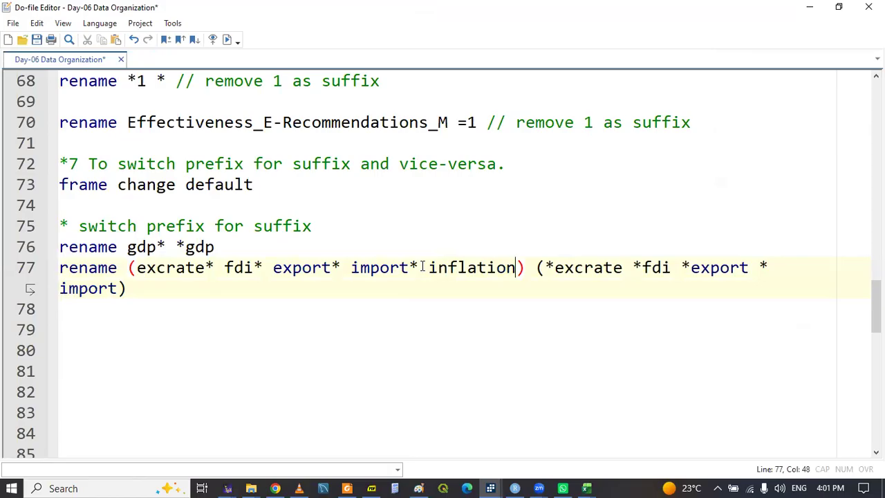
key("ctrl+z")
Save the do-file and copy the comment "* switch prefix for suffix" to line 79, below the rename commands
left_click(291, 293)
key("ctrl+s")
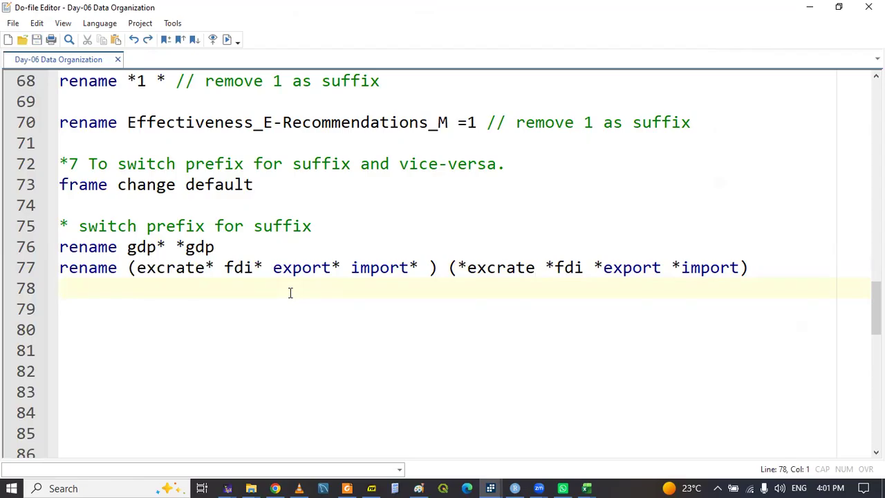
left_click_drag(59, 226, 316, 227)
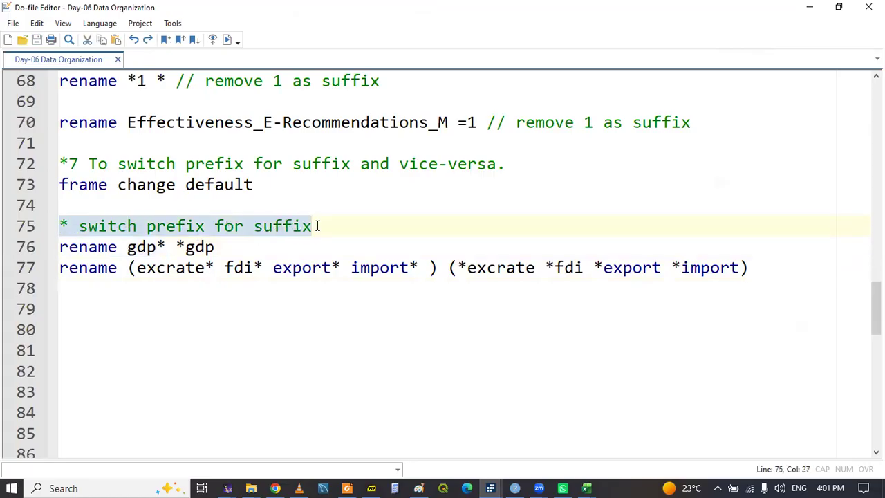
left_click(132, 314)
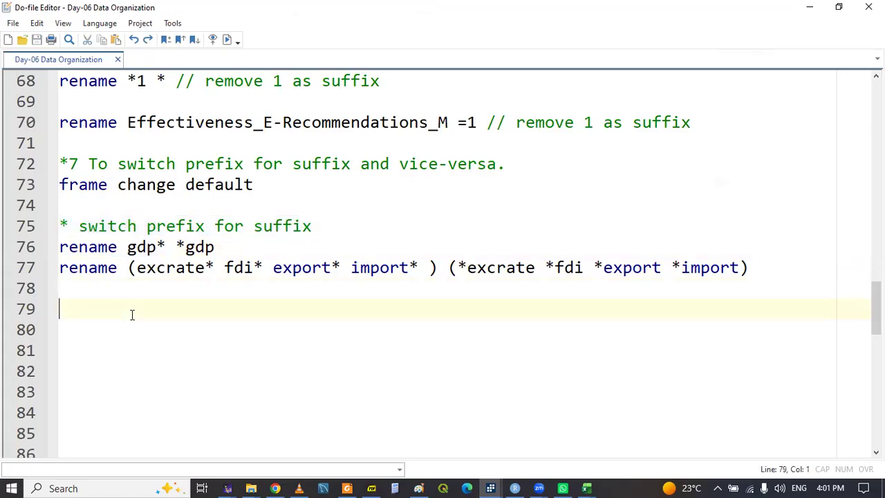
key("ctrl+v")
Reword the copied comment on line 79 to "* switch suffix for prefix"
double_click(181, 315)
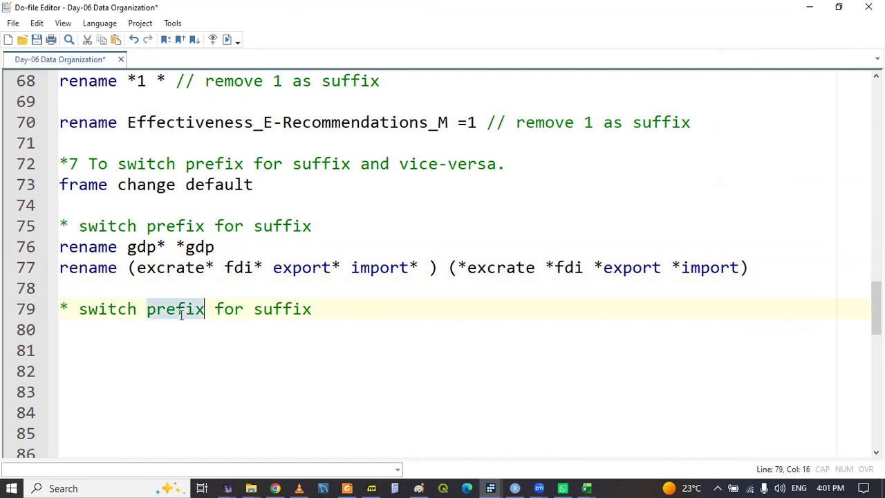
type("suff")
key("BackSpace")
key("BackSpace")
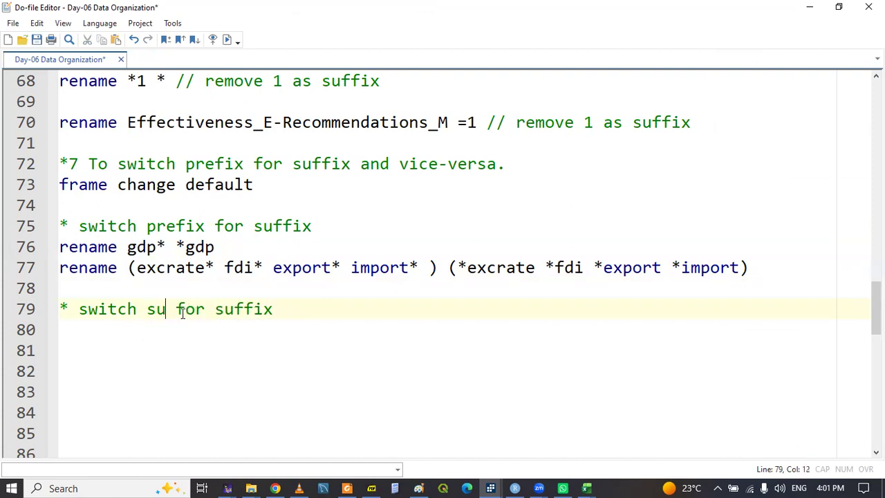
type("ffix")
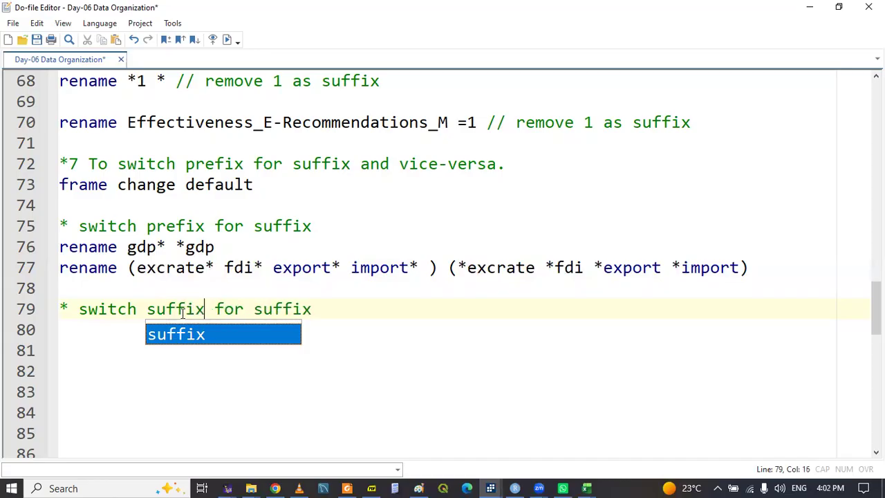
double_click(264, 308)
type("prefix")
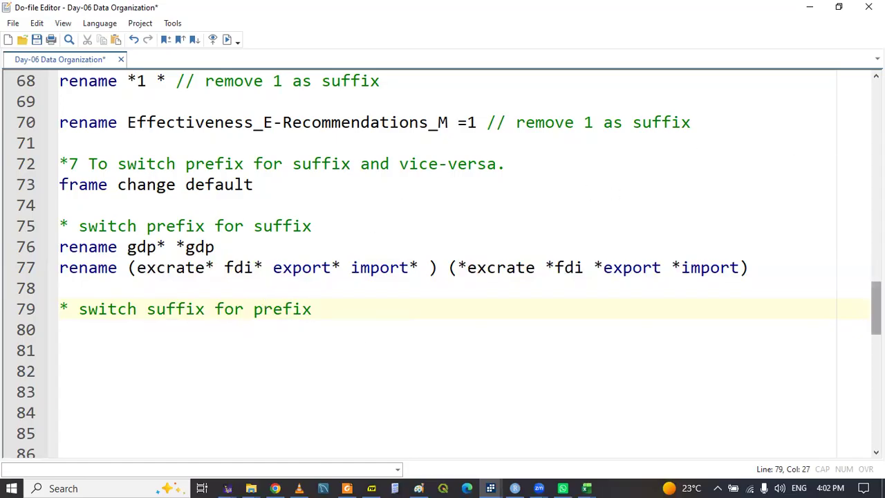
Copy the command use "EAC_8.dta",clear from the dataset import section to line 80, below the "* switch suffix for prefix" comment
left_click_drag(875, 308, 876, 143)
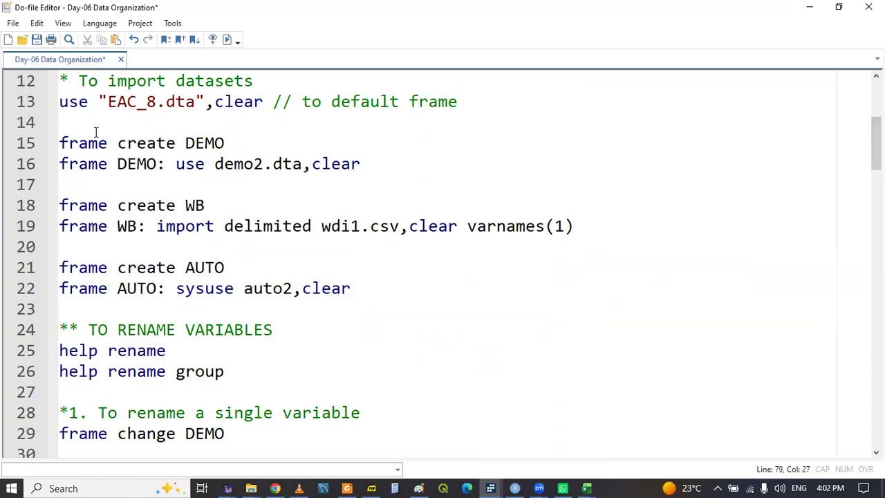
left_click_drag(59, 103, 272, 104)
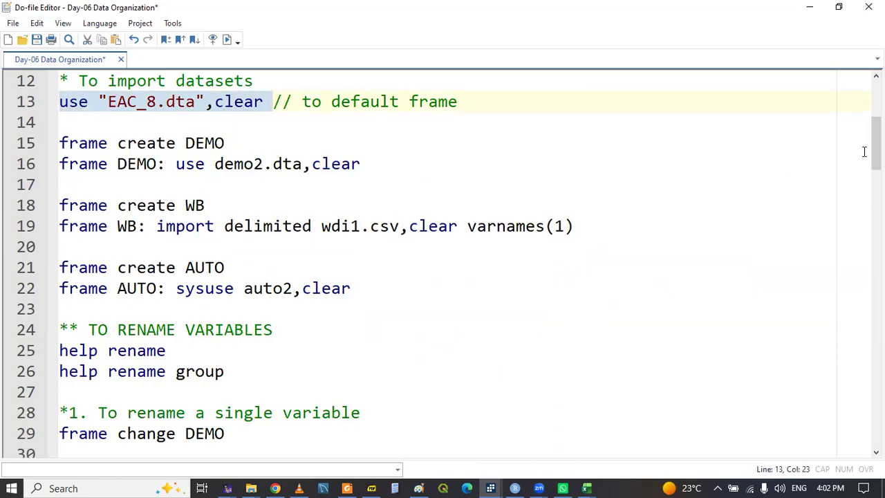
left_click_drag(876, 149, 876, 322)
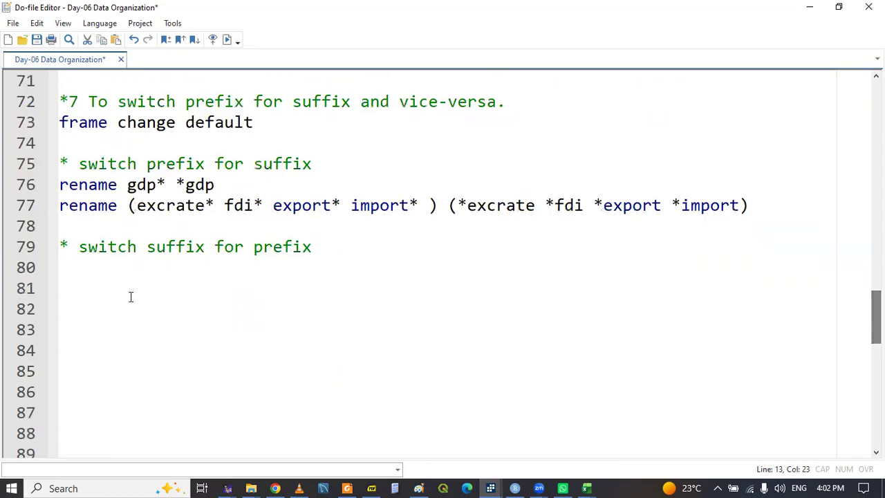
left_click(90, 270)
key("ctrl+v")
Run the copied use "EAC_8.dta",clear command and bring up the reloaded dataset in the data browser
double_click(83, 269)
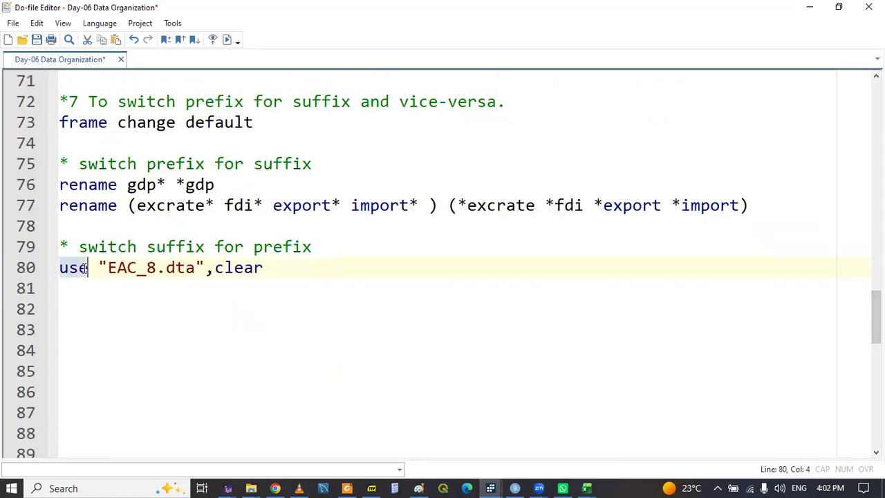
key("shift+End")
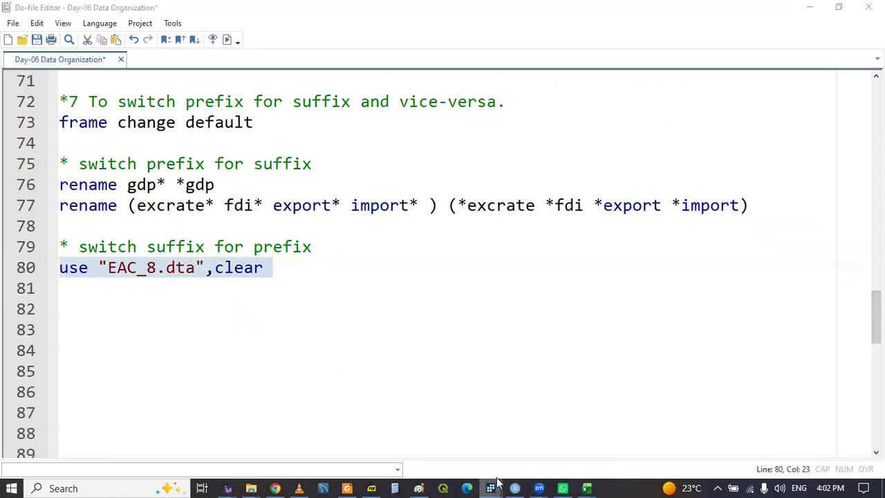
mouse_move(492, 486)
left_click(715, 430)
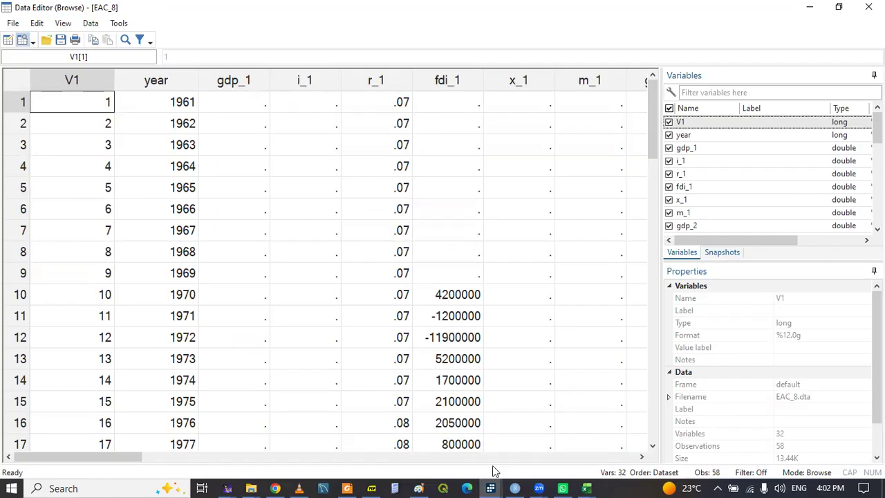
Back in the do-file, start a rename command with an opening parenthesised list on line 82, leaving line 81 blank
mouse_move(493, 481)
left_click(398, 436)
left_click(111, 309)
left_click(78, 295)
key("Return")
type("re")
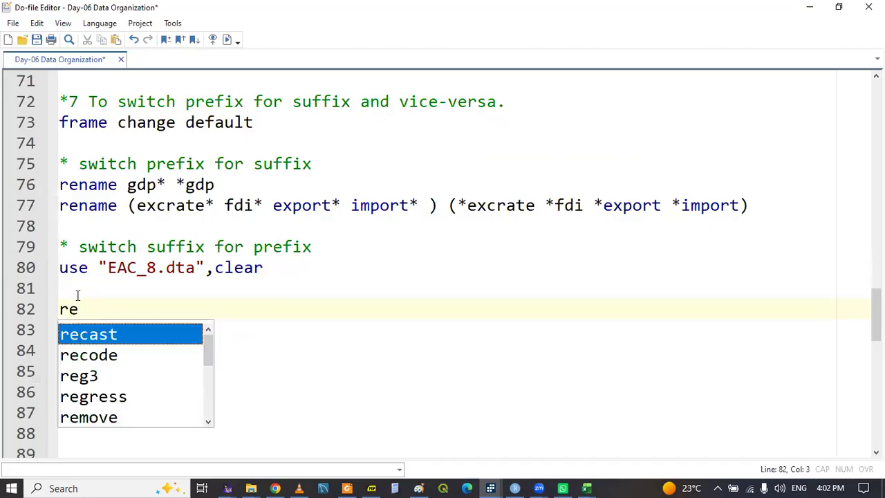
type("n")
key("Return")
type("(")
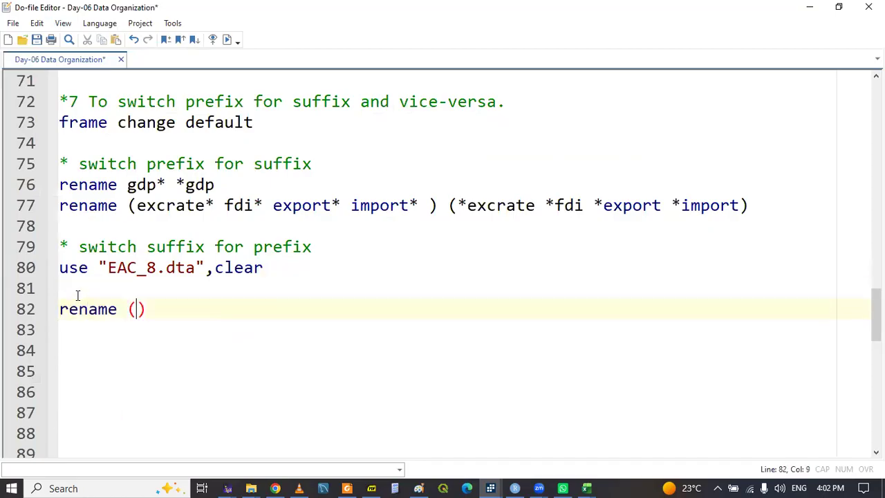
Fill the parenthesised list of the rename command on line 82 with the patterns _1* _2* _3* _4* _5*
type("_")
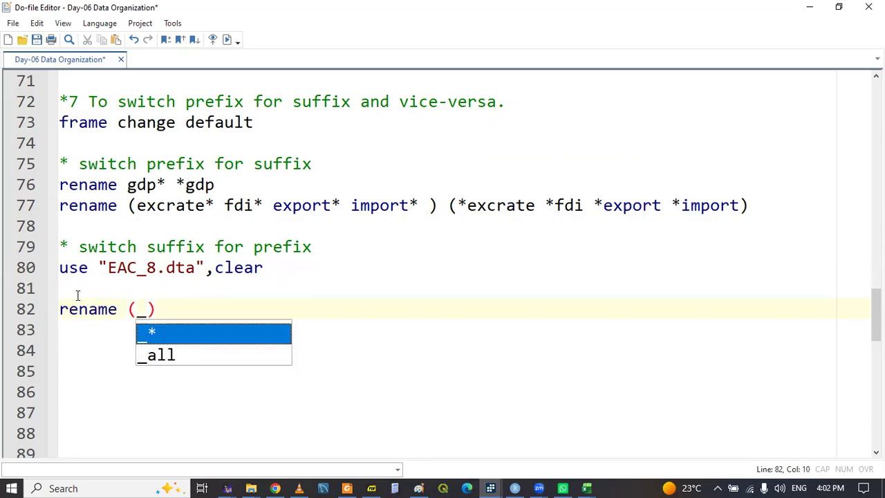
type("1*")
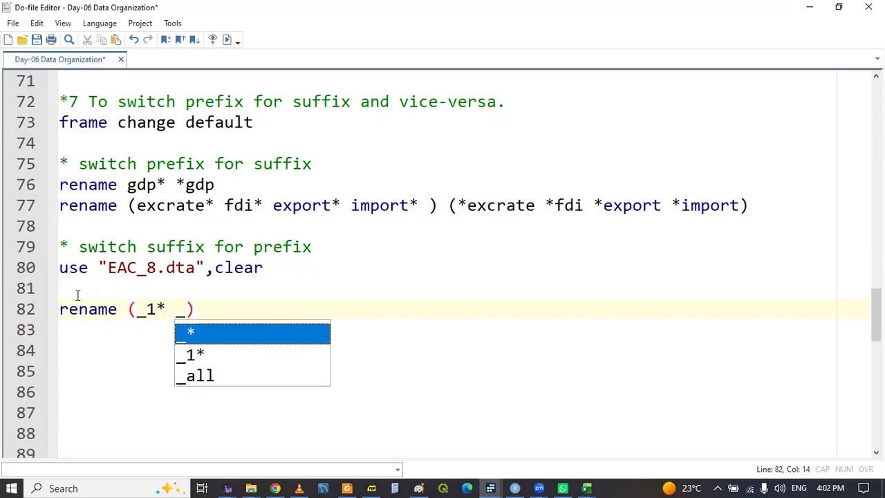
type("2*")
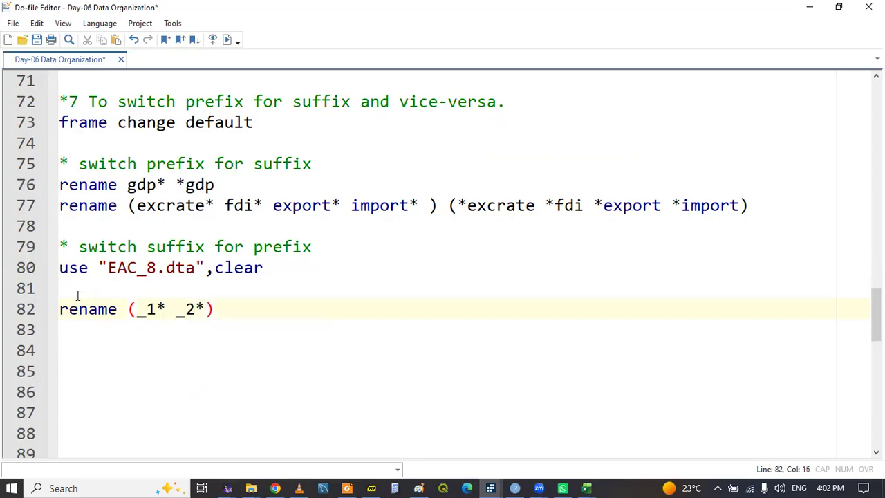
type(" _3")
type("*")
key("BackSpace")
type("* _")
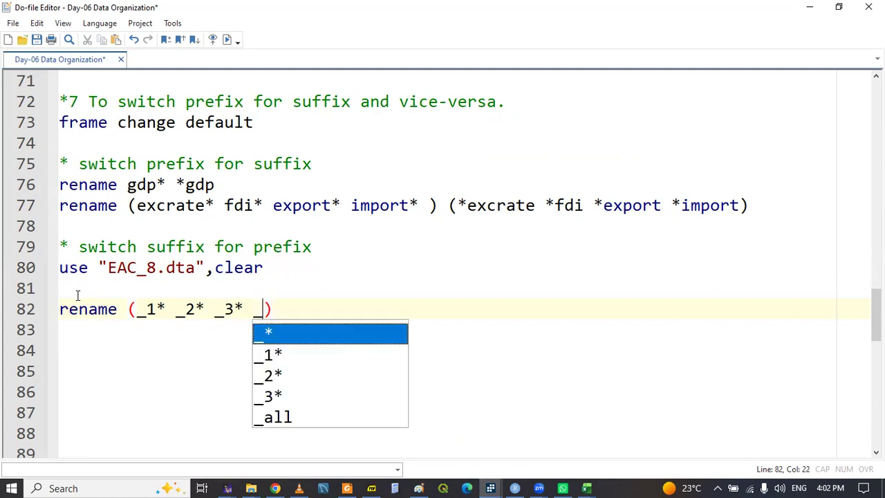
type("4* _")
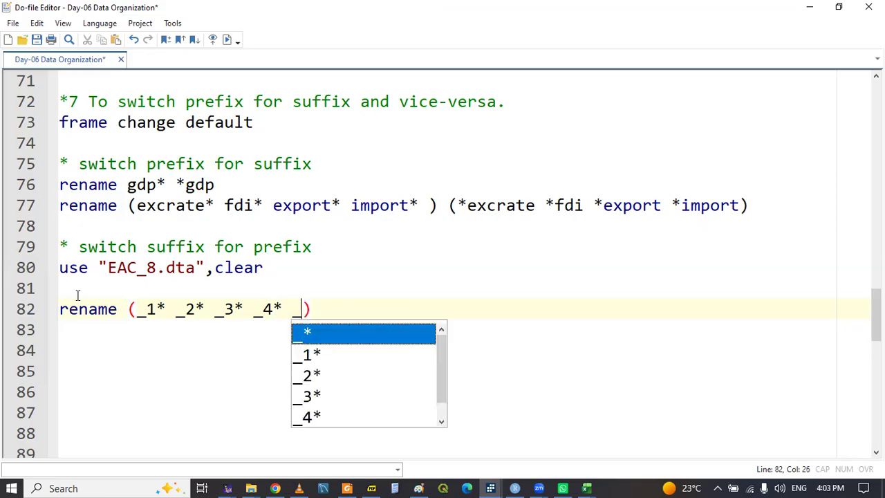
type("5*")
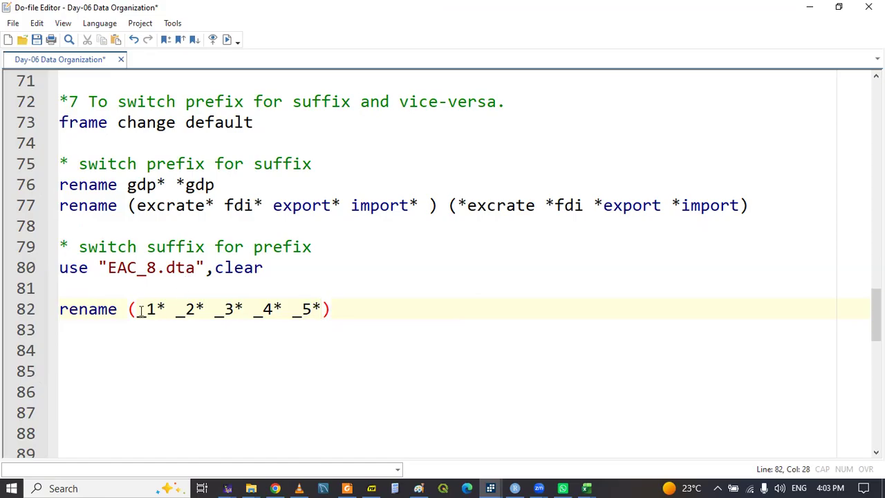
Move the asterisk in the first pattern on line 82 to the front so it reads *_1
left_click(176, 217)
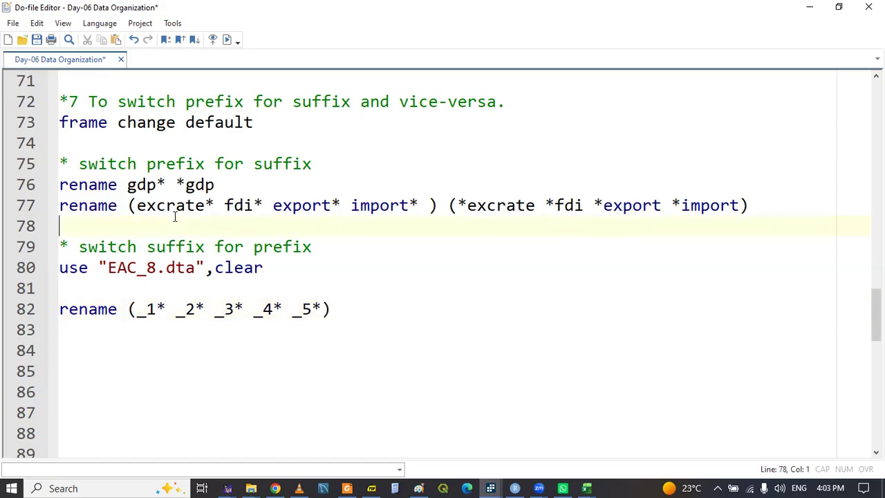
left_click(169, 310)
key("BackSpace")
left_click(172, 310)
key("Right")
left_click(135, 312)
type("*")
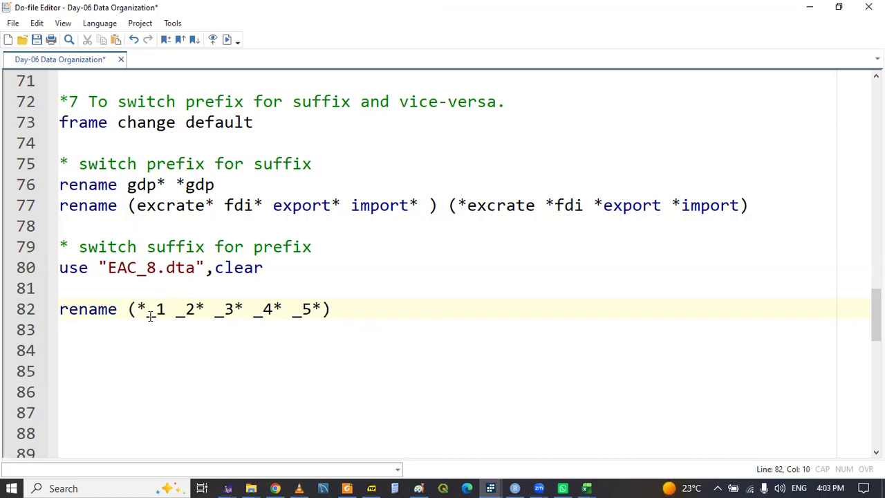
Rewrite the second and third patterns on line 82 as *_2 and *_3
left_click(178, 311)
type("*")
left_click(221, 308)
key("Left")
key("BackSpace")
left_click(214, 309)
type("*")
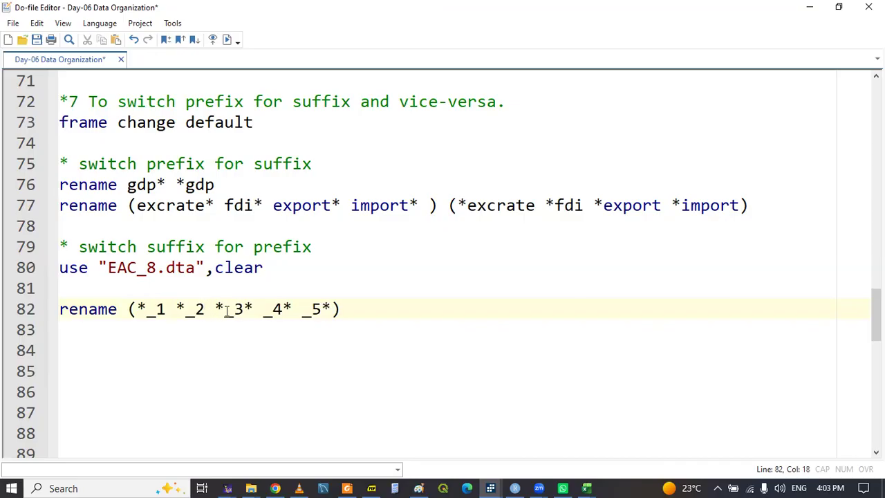
left_click(252, 309)
key("BackSpace")
Rewrite the last two patterns in the line 82 list as *_4 and *_5
key("Right")
key("Right")
key("Right")
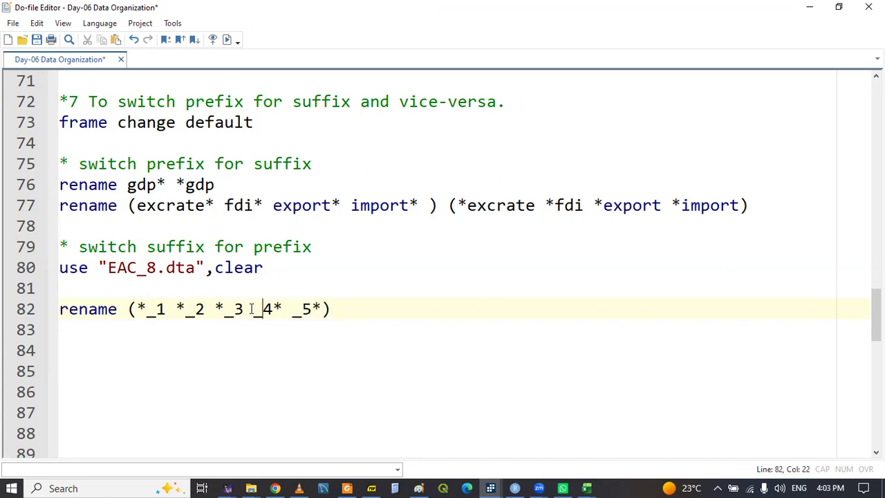
key("Delete")
key("Left")
key("Left")
type("*")
left_click(292, 309)
type("*")
key("Right")
key("Right")
key("Delete")
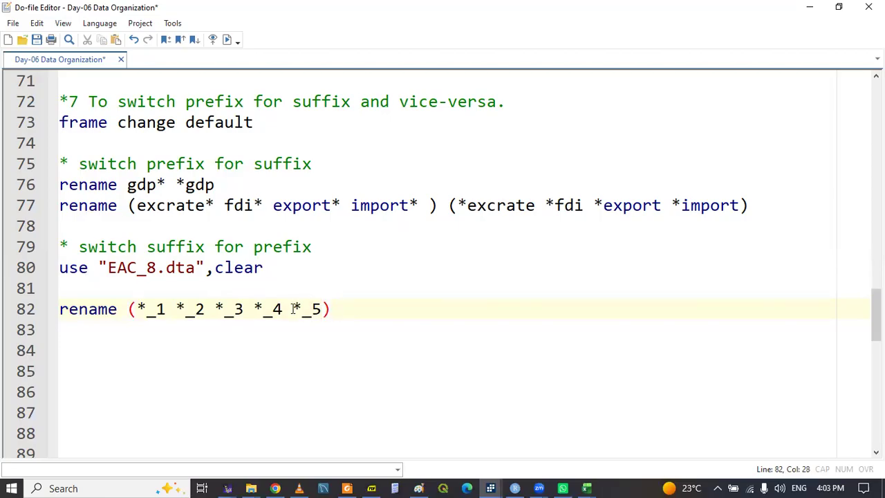
Append the list of new names (_1* _2* _3* _4* _5*) to the rename command on line 82
left_click(185, 206)
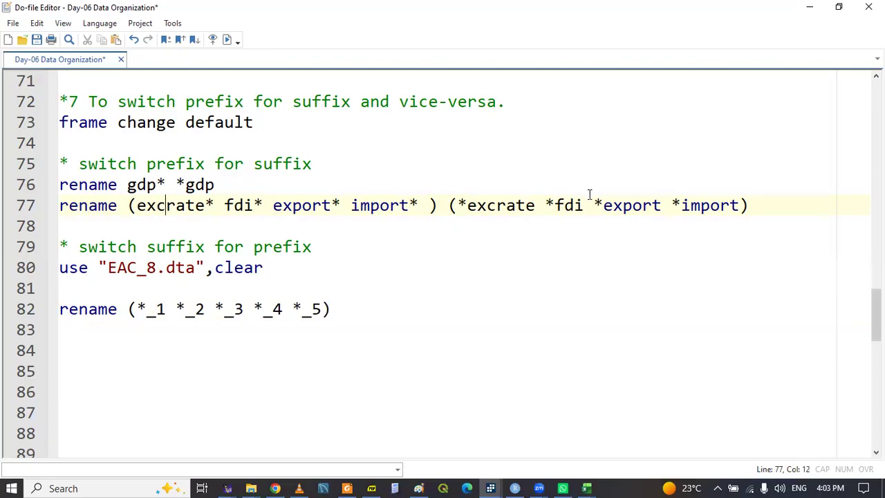
left_click(383, 300)
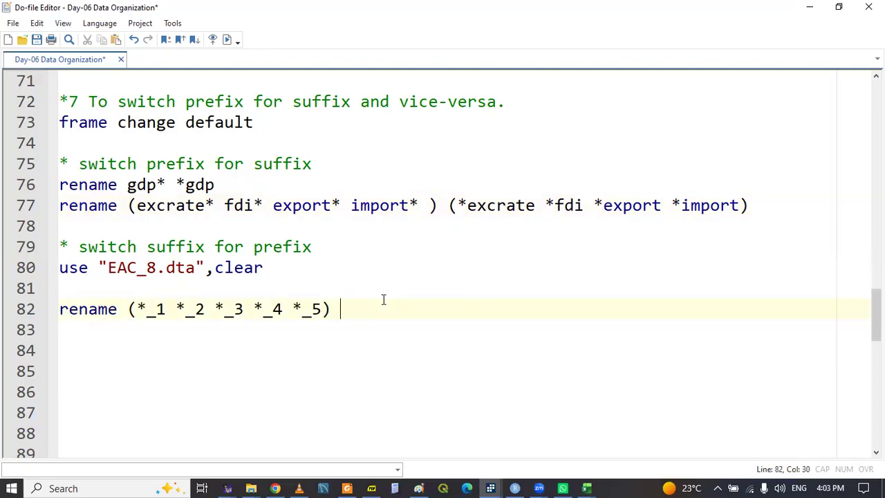
type("(_1")
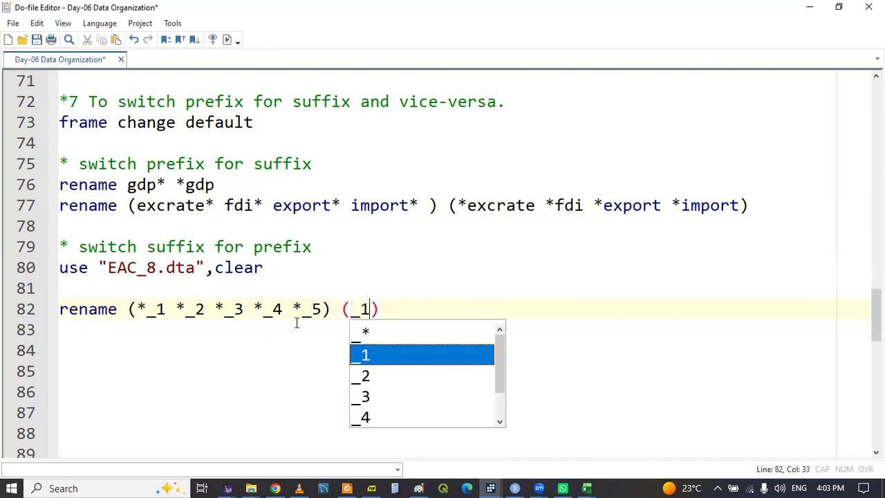
type("* ")
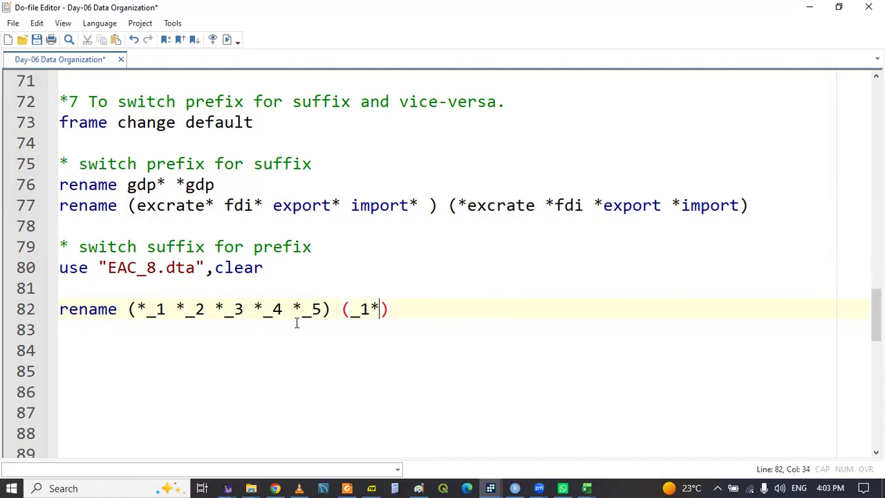
type("_@")
key("BackSpace")
type("2* _3")
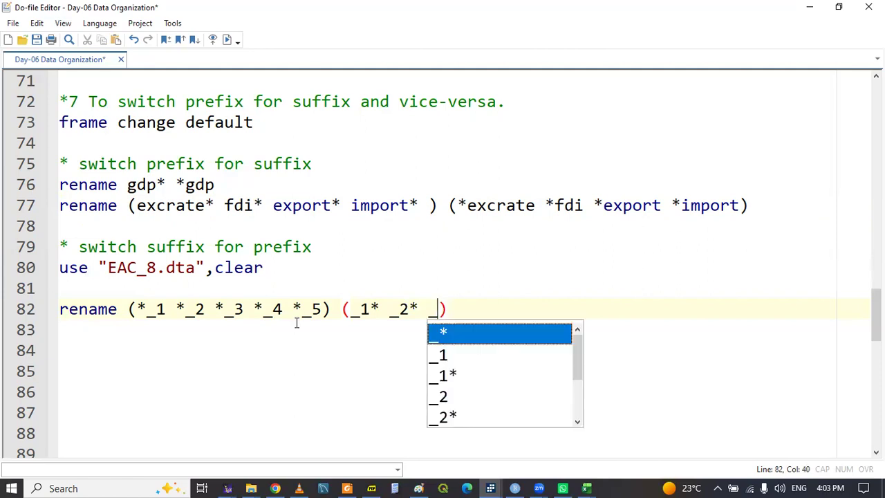
type("* _4")
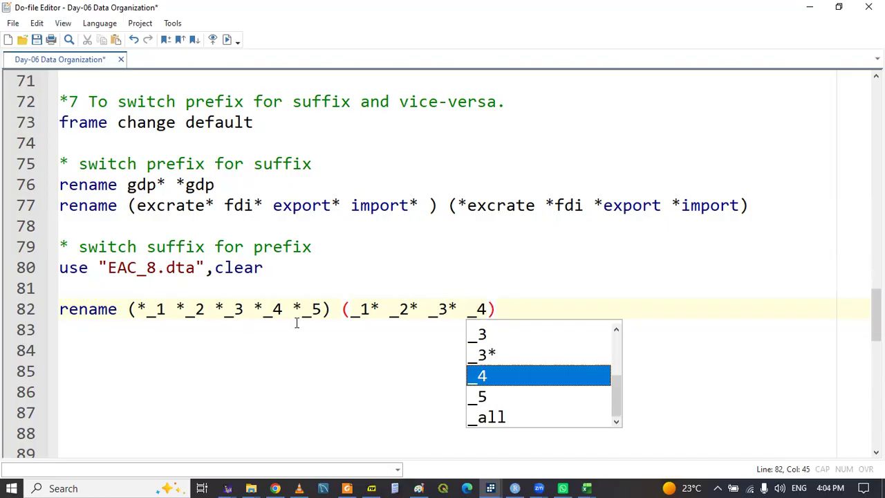
type("* _5")
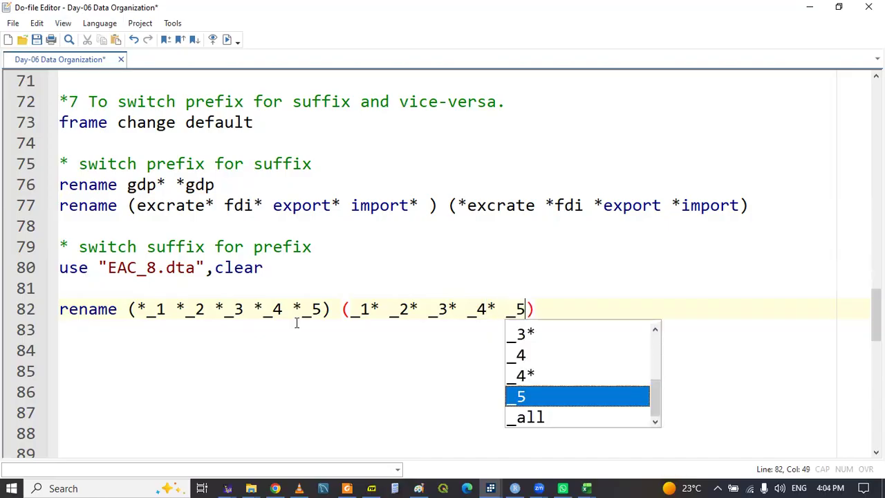
type("*")
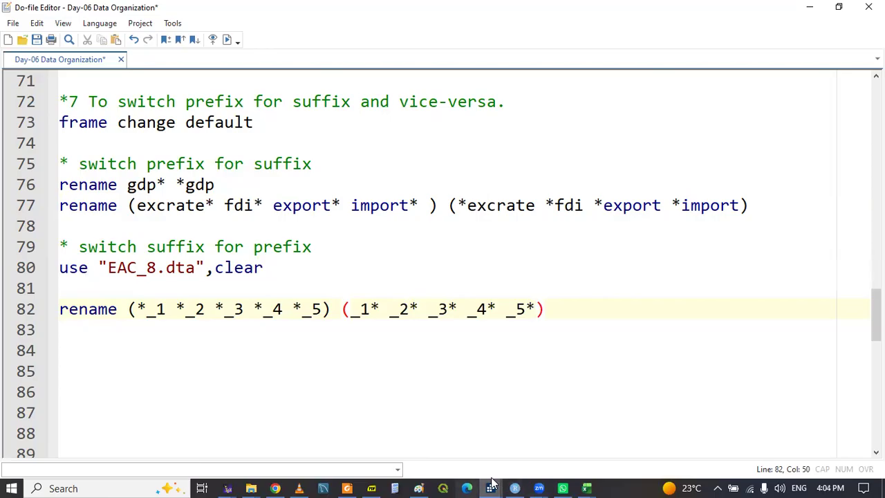
Run the rename command on line 82 and bring up the EAC_8 dataset in the data browser
mouse_move(491, 486)
left_click(698, 410)
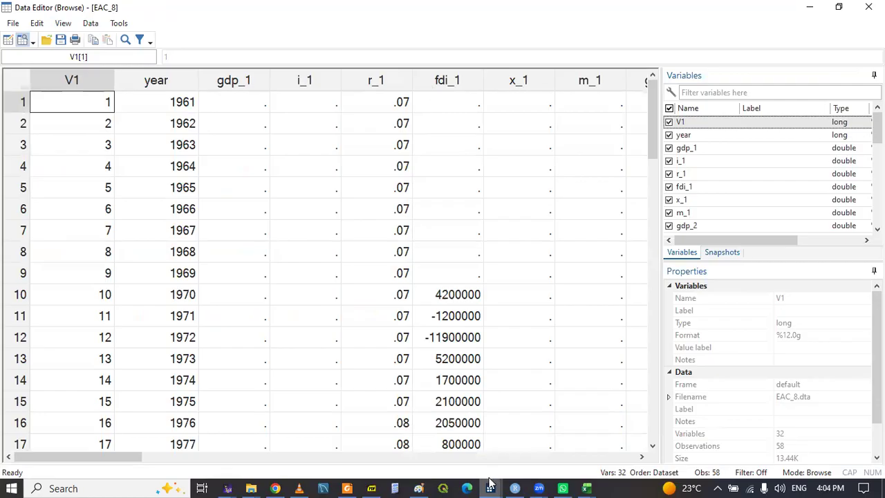
mouse_move(490, 485)
left_click(422, 446)
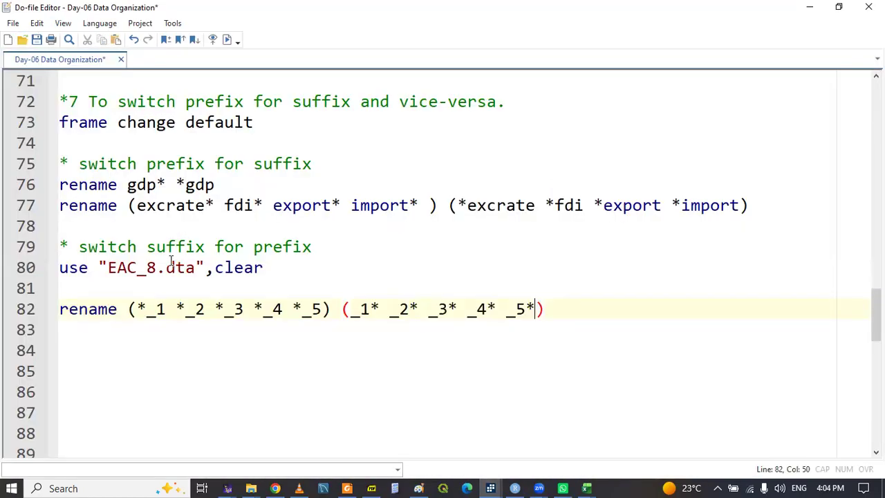
double_click(91, 313)
key("shift+End")
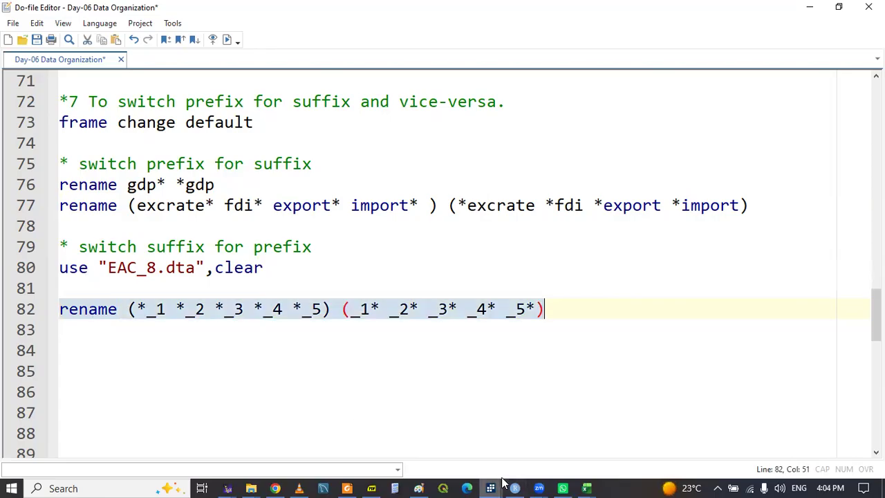
key("ctrl+d")
mouse_move(490, 485)
left_click(677, 434)
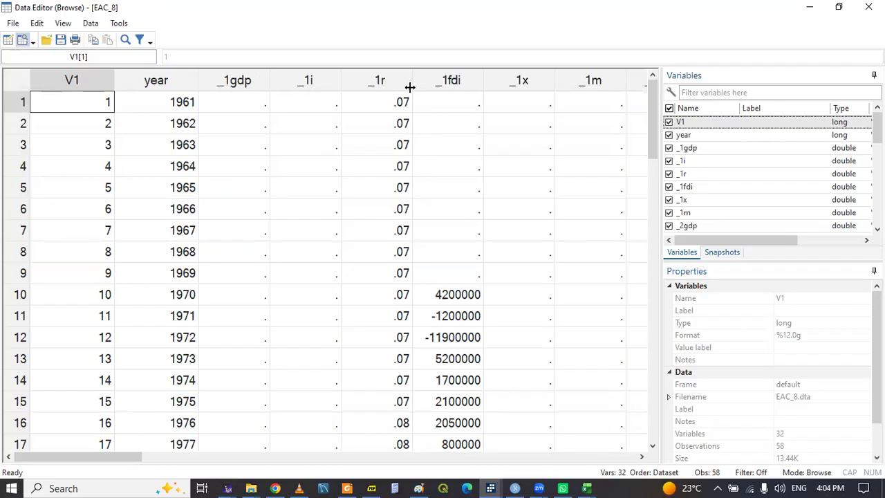
Examine the variable names across the dataset from the _1 group through the _5 group
key("Down")
key("Right")
key("Right")
key("Right")
key("Right")
key("Right")
key("Right")
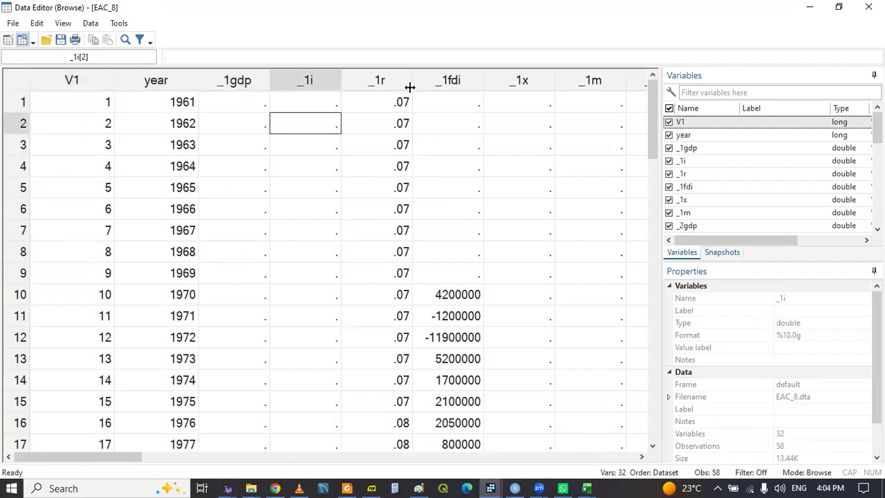
key("Right")
key("Right")
key("Right")
key("Right")
key("Right")
key("Right")
key("Right")
key("Right")
key("Right")
key("Right")
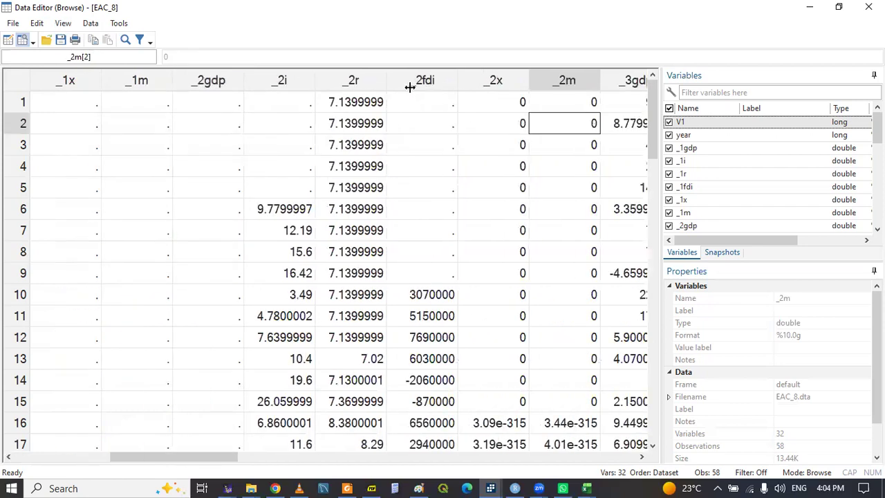
key("Right")
key("Right")
key("Right")
key("Right")
key("Right")
key("Right")
key("Right")
key("Right")
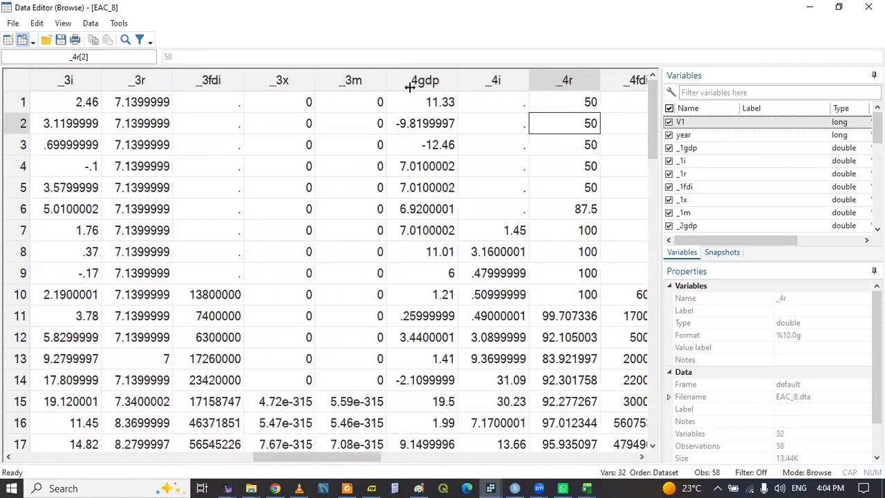
key("Right")
key("Right")
key("Right")
key("Right")
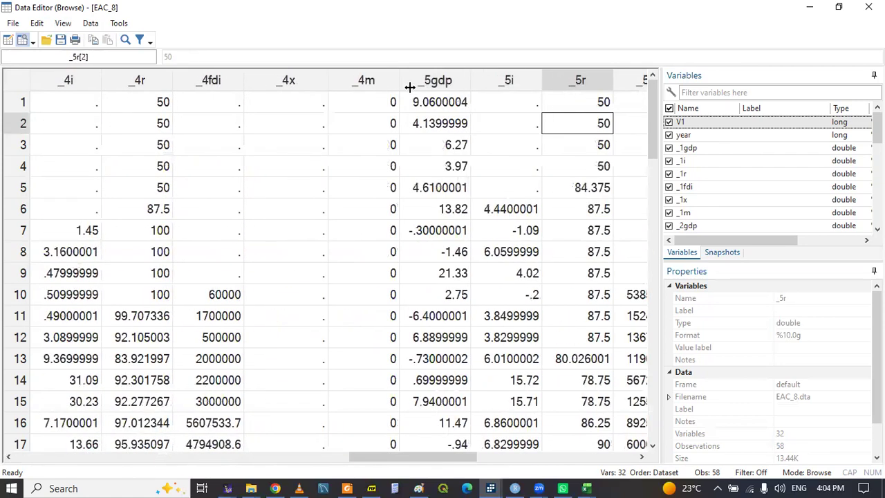
Copy item 8 from the PDF slide into line 84 of the do-file as "*8 To rename number suffixes only." and save the file
left_click(372, 488)
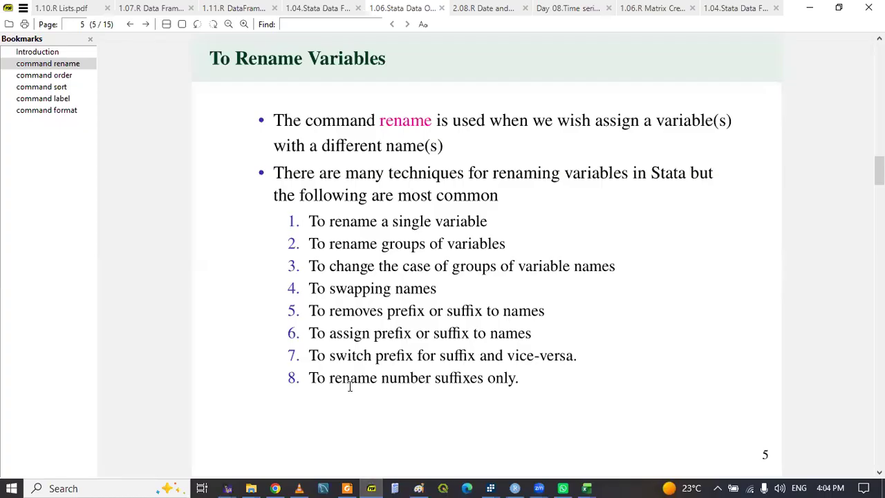
left_click_drag(308, 378, 524, 384)
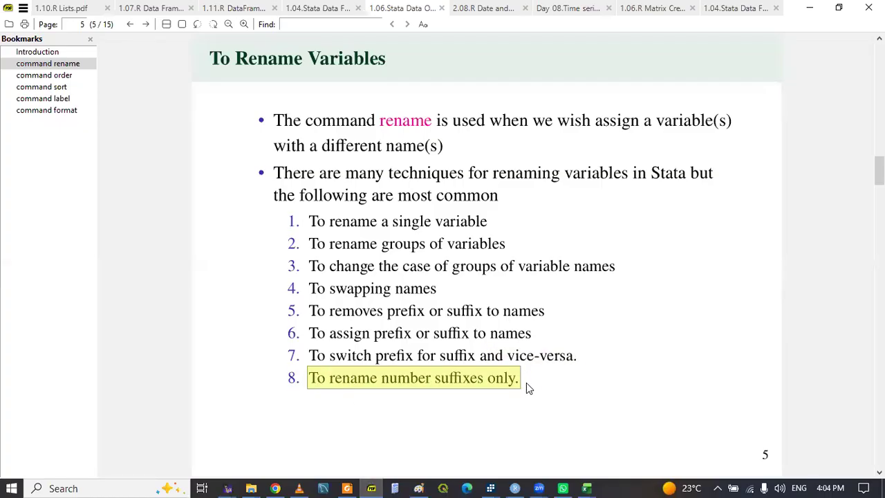
left_click(254, 388)
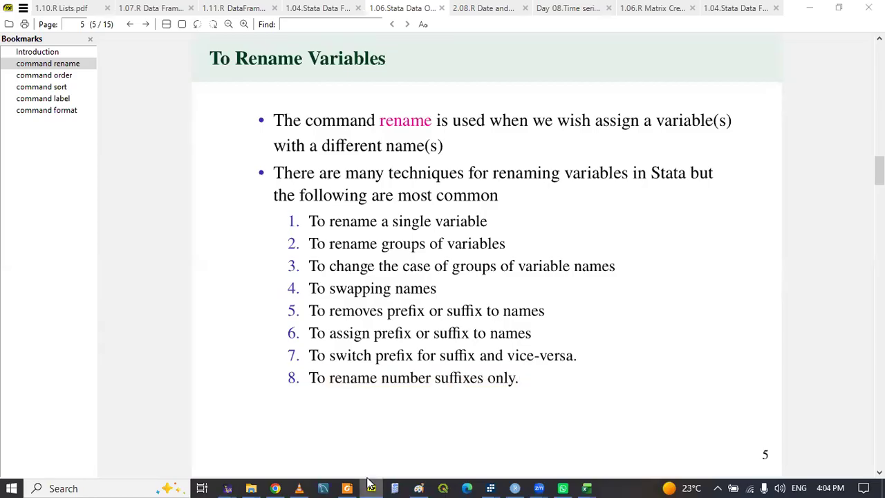
left_click(370, 486)
mouse_move(473, 484)
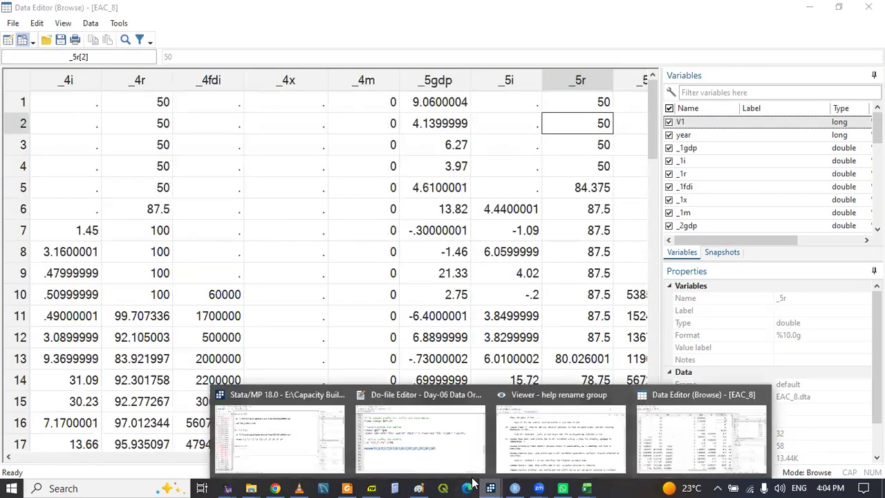
left_click(417, 442)
left_click(137, 341)
type("*8 To rename number suffixes only.")
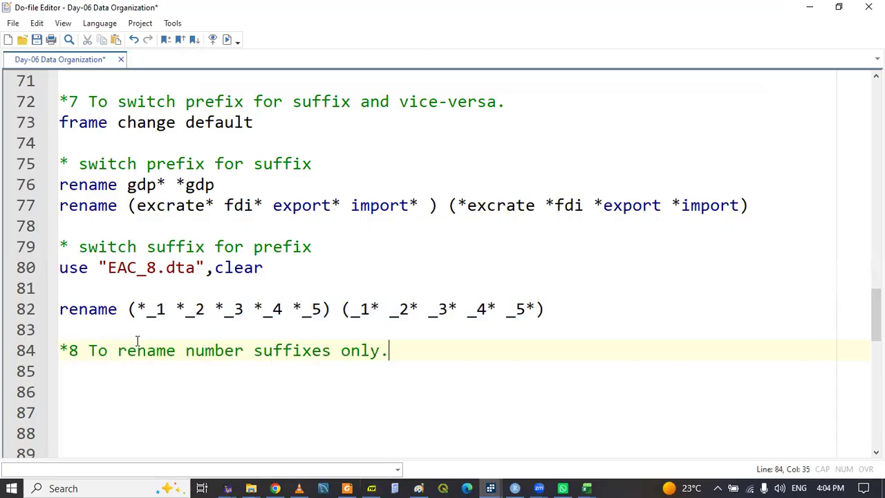
key("ctrl+s")
key("Return")
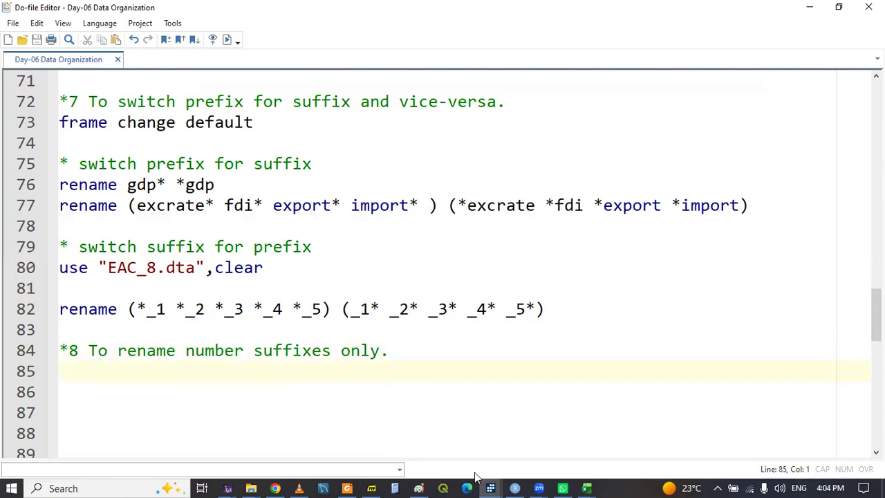
Examine items 12 to 14 in the rename group help, covering the # wildcard for digits in variable names
left_click(372, 488)
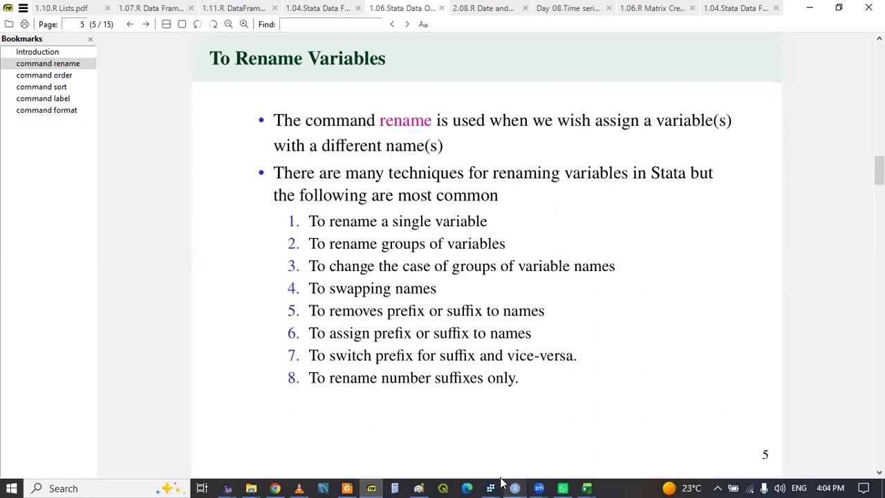
mouse_move(499, 484)
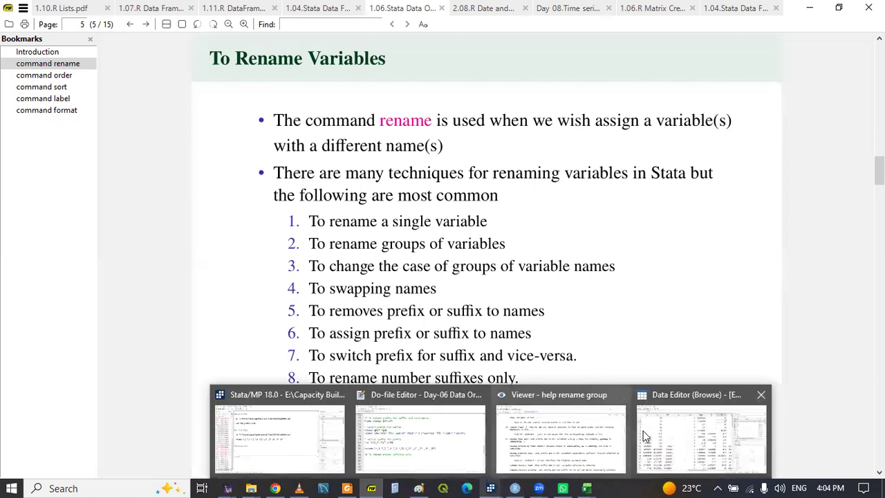
left_click(529, 446)
scroll(296, 389, "down", 6)
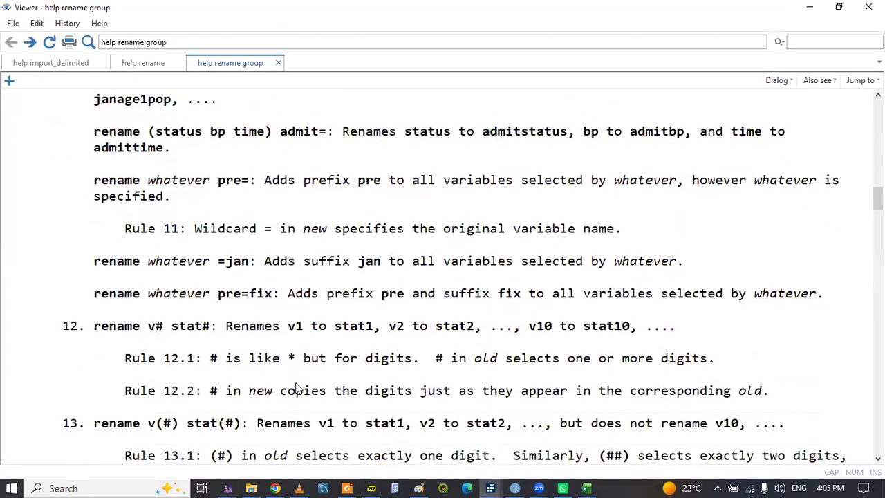
scroll(296, 389, "down", 5)
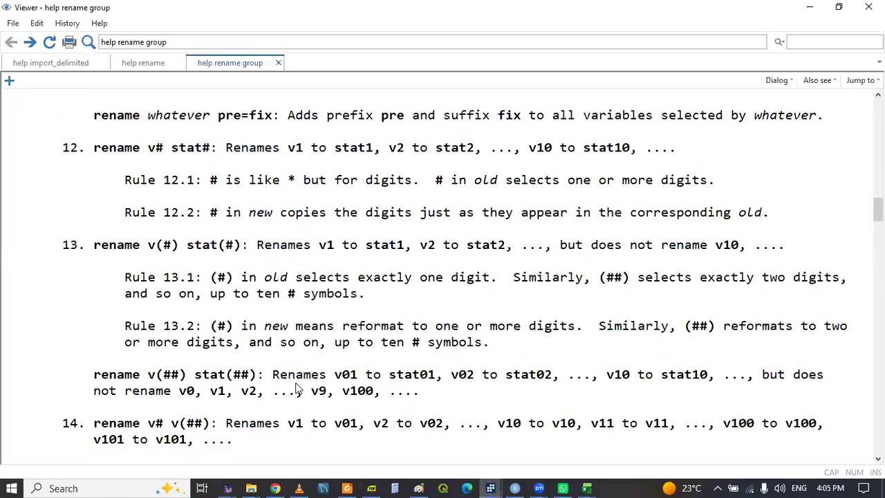
scroll(296, 388, "down", 1)
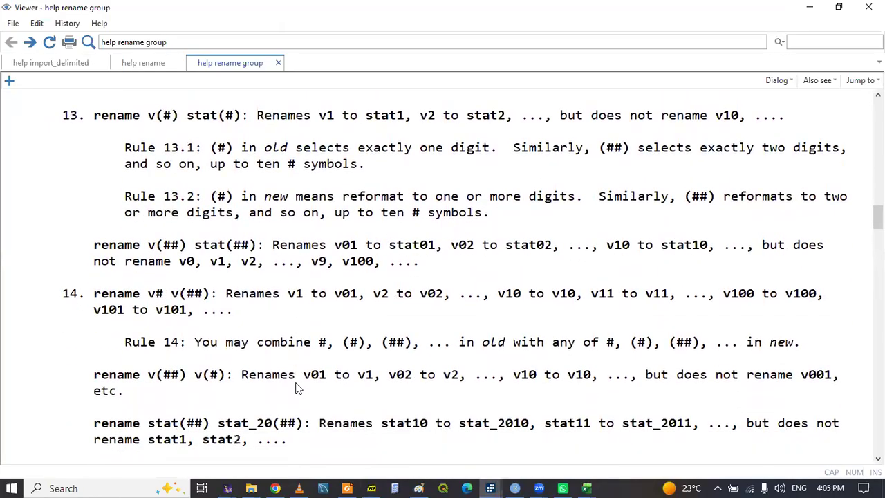
scroll(296, 388, "up", 4)
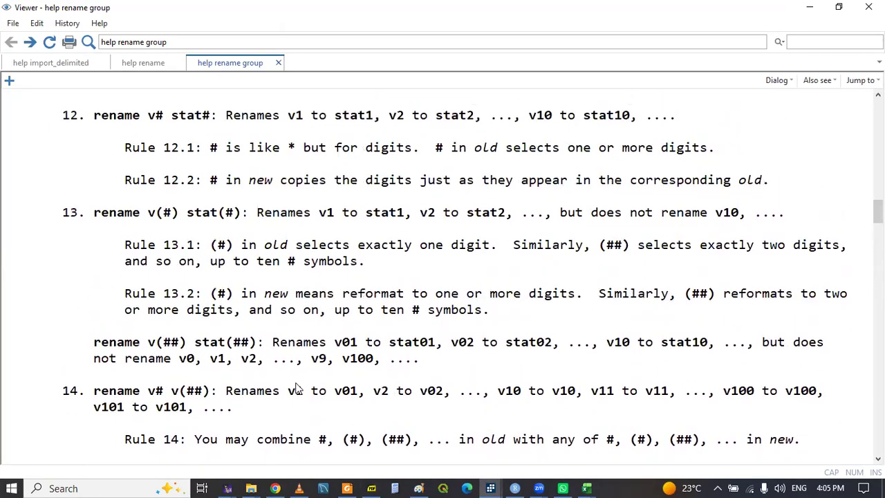
scroll(296, 389, "up", 3)
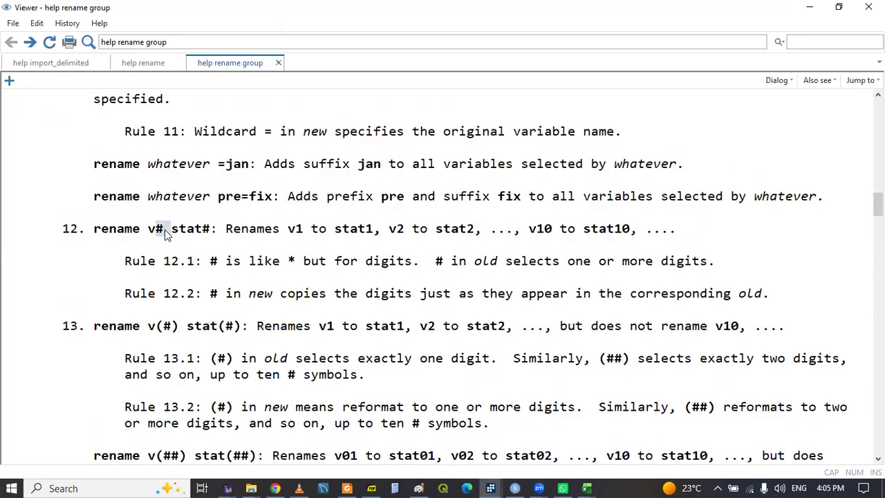
left_click_drag(158, 229, 161, 229)
left_click(205, 235)
left_click_drag(205, 235, 210, 235)
left_click(216, 234)
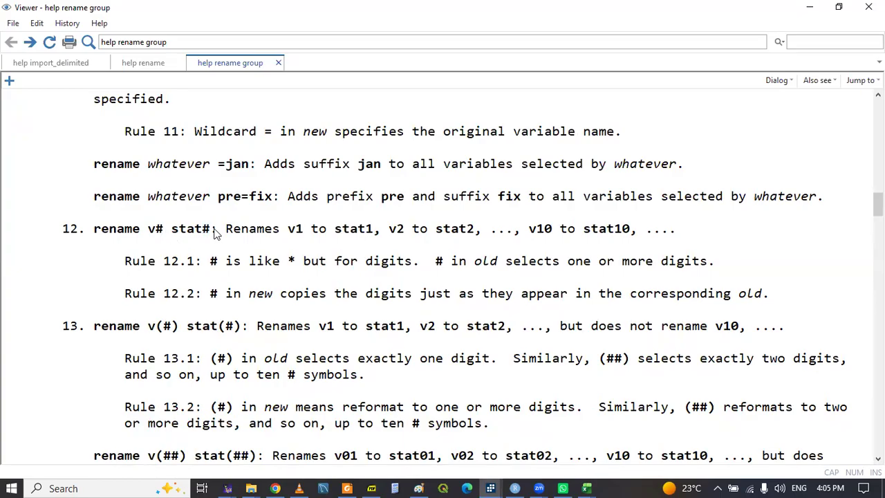
Copy the command use "EAC_8.dta",clear from line 80 to line 85 of the do-file and run it
left_click(490, 488)
left_click(429, 448)
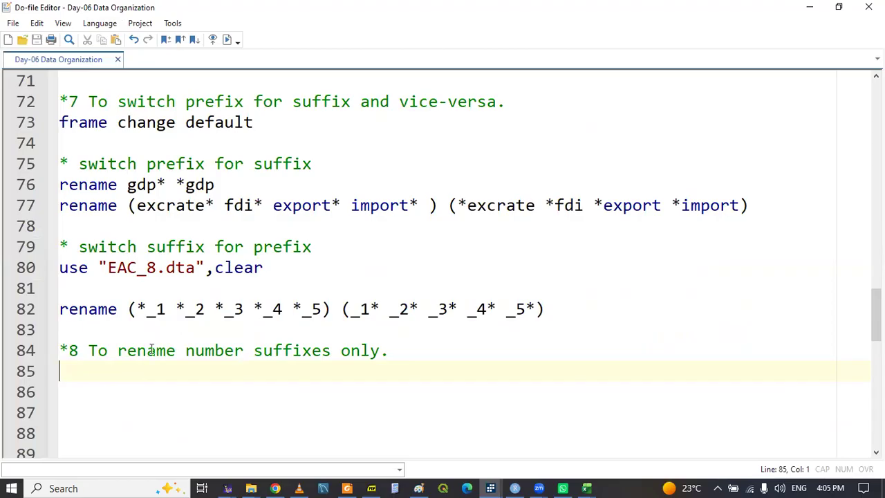
left_click_drag(60, 268, 263, 268)
key("ctrl+c")
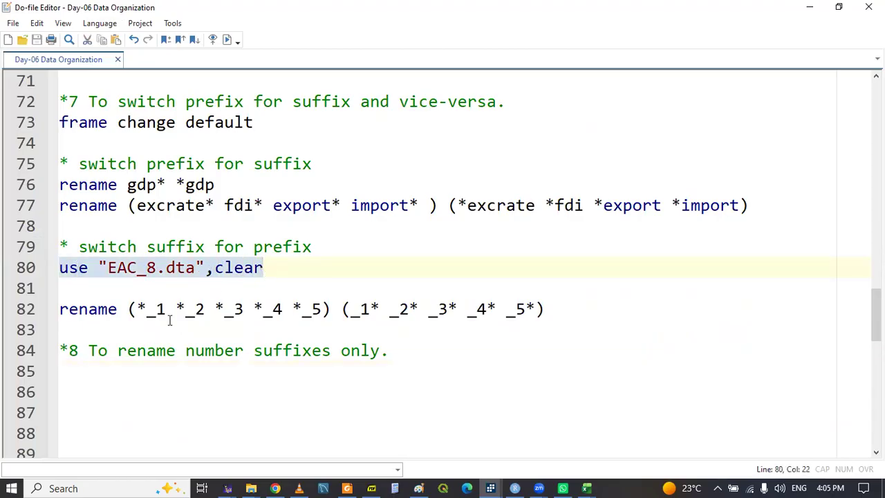
left_click(99, 372)
key("ctrl+v")
double_click(76, 373)
key("shift+End")
Save the do-file and begin a rename command on line 86
key("Down")
key("Down")
key("Down")
key("Down")
key("Down")
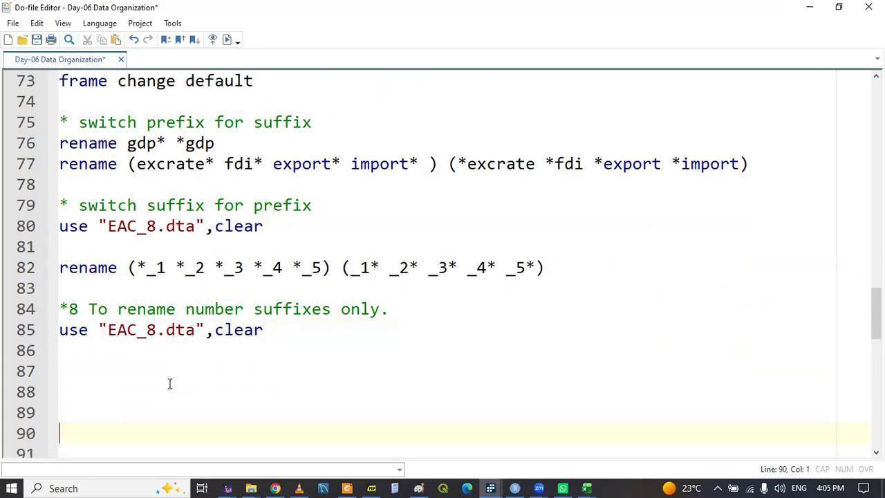
key("Down")
key("Down")
key("Up")
key("Up")
key("Up")
key("Up")
key("Up")
key("Up")
key("Down")
key("Up")
key("ctrl+s")
type("rename")
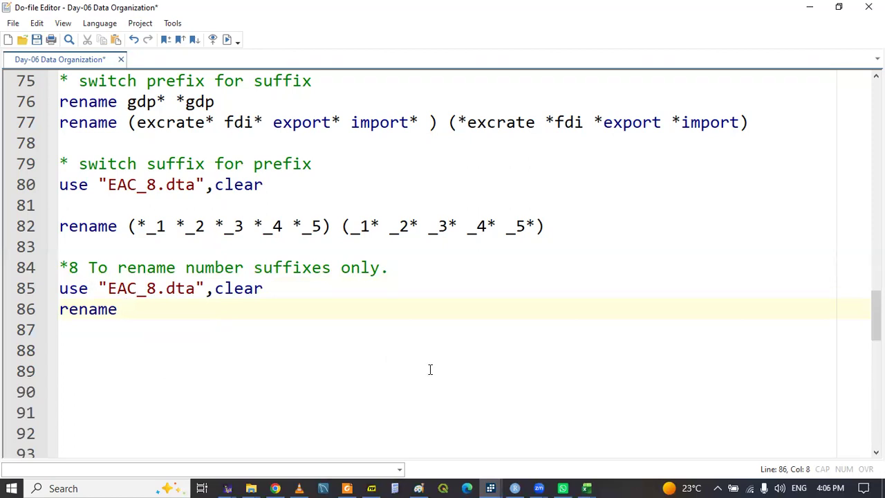
Check the old and new name patterns of the rename v# stat# example in item 12 of the help
mouse_move(492, 484)
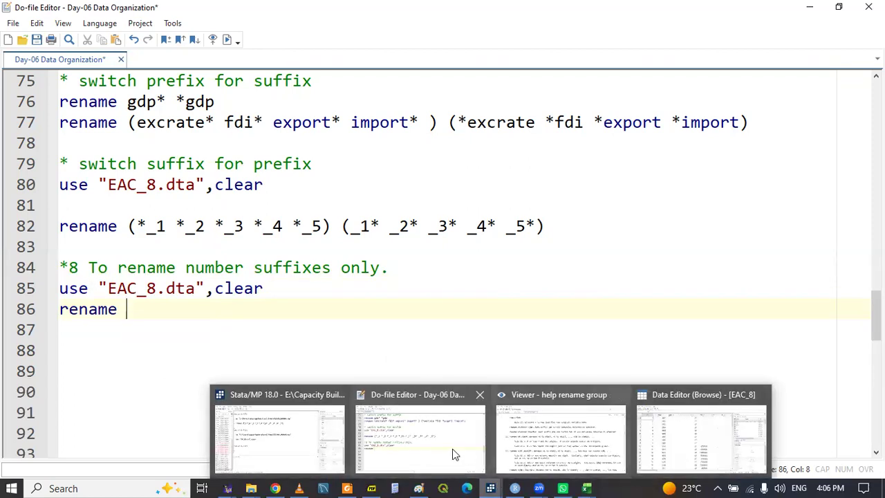
left_click(508, 448)
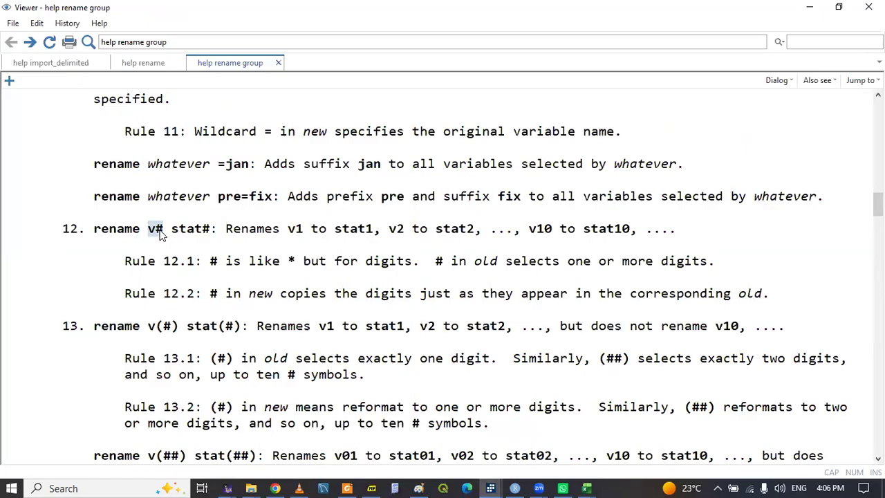
left_click_drag(172, 231, 211, 231)
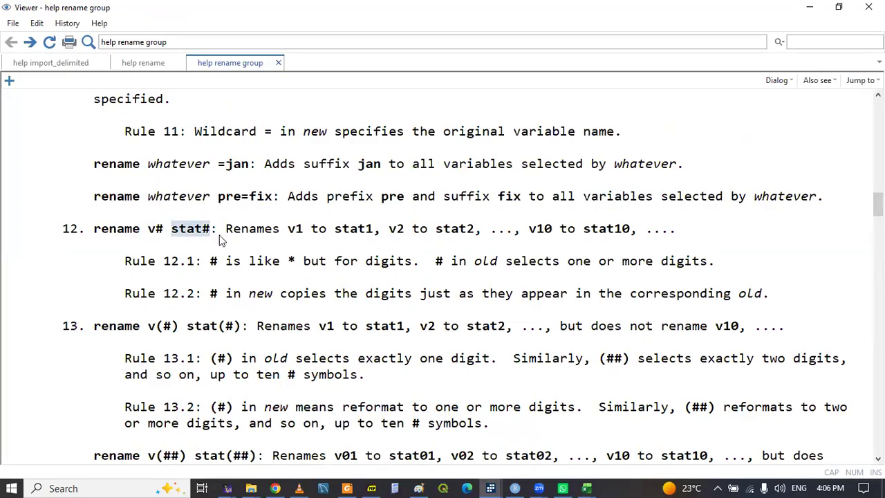
left_click(219, 239)
Complete the command on line 86 of the do-file as rename gdp# GDP#
left_click(487, 484)
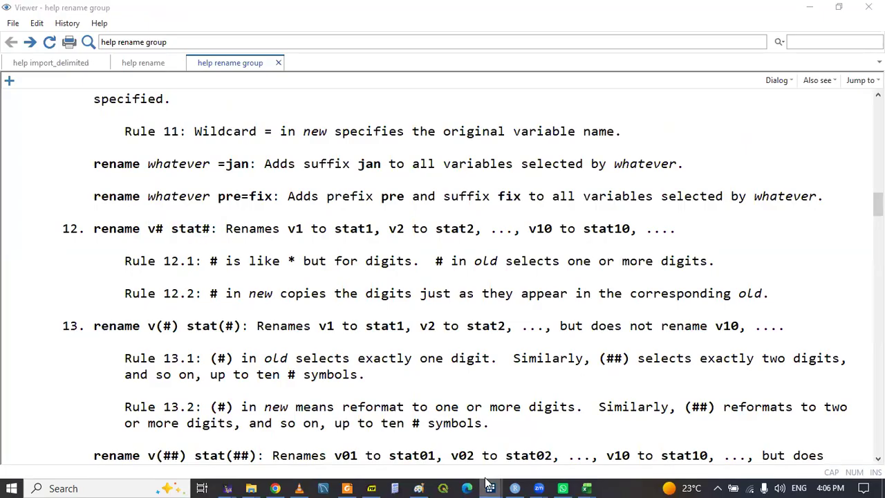
left_click(413, 453)
type("gs")
key("BackSpace")
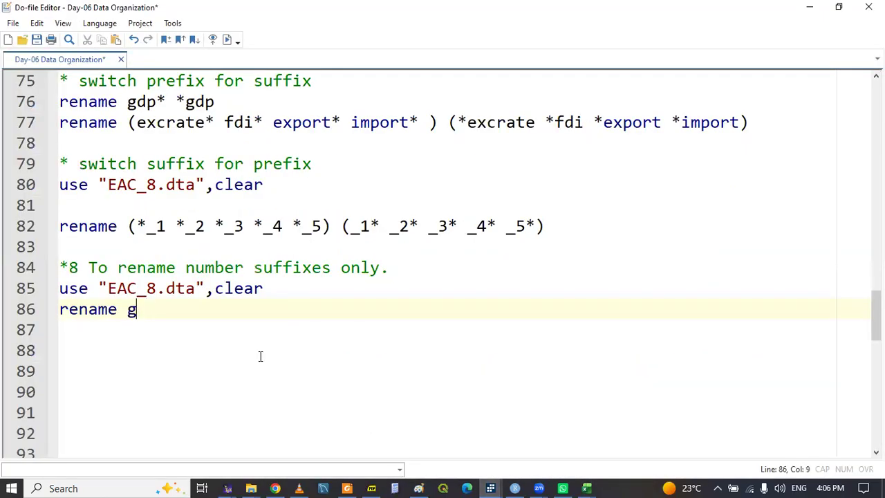
type("dp")
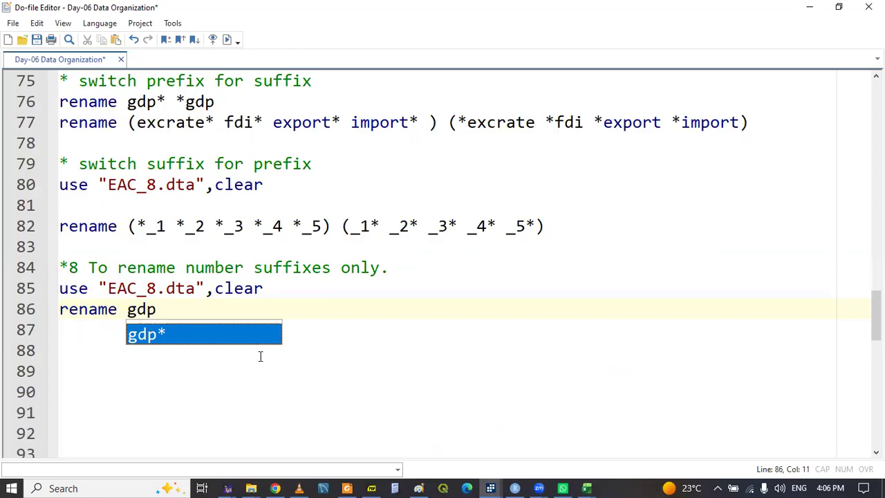
type("_")
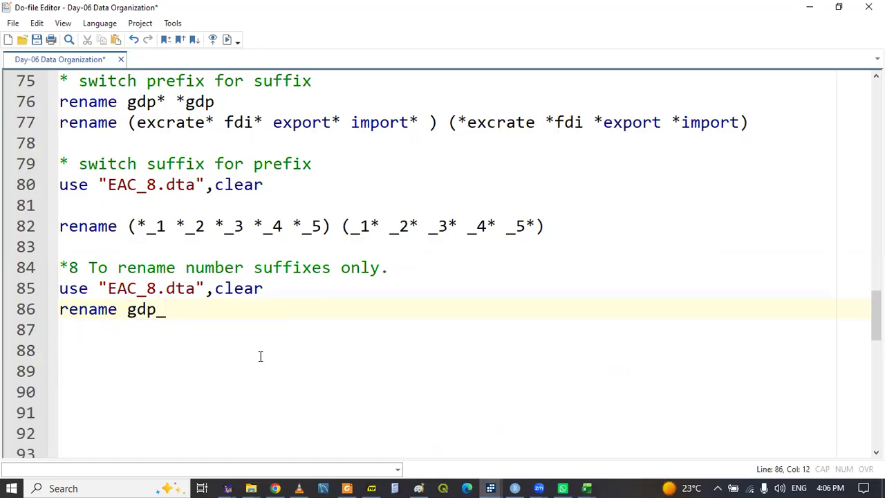
key("BackSpace")
type("# GDP#")
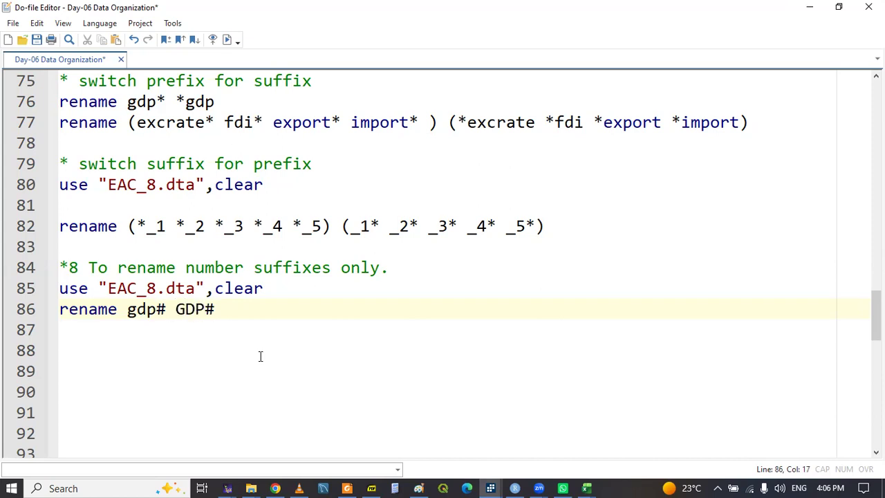
Try to rename the variables by running rename gdp# GDP# on line 86 and view the output in the main Stata window
double_click(83, 312)
key("shift+End")
key("ctrl+d")
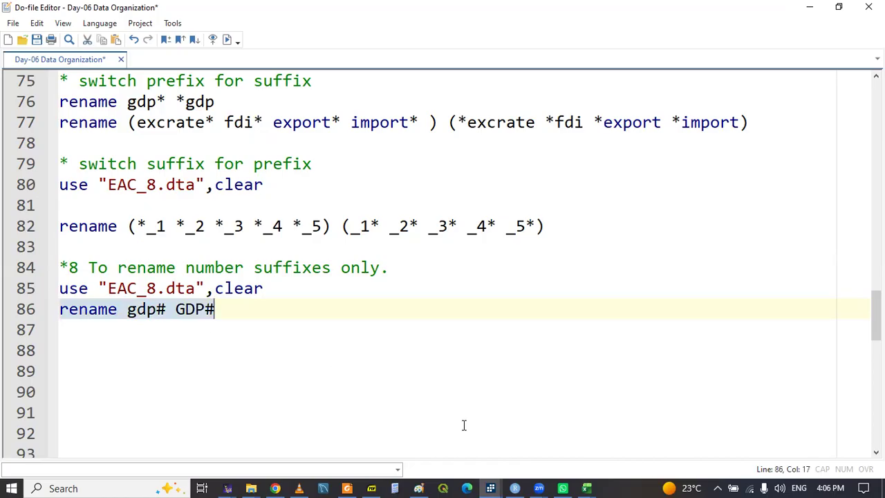
left_click(491, 488)
left_click(289, 432)
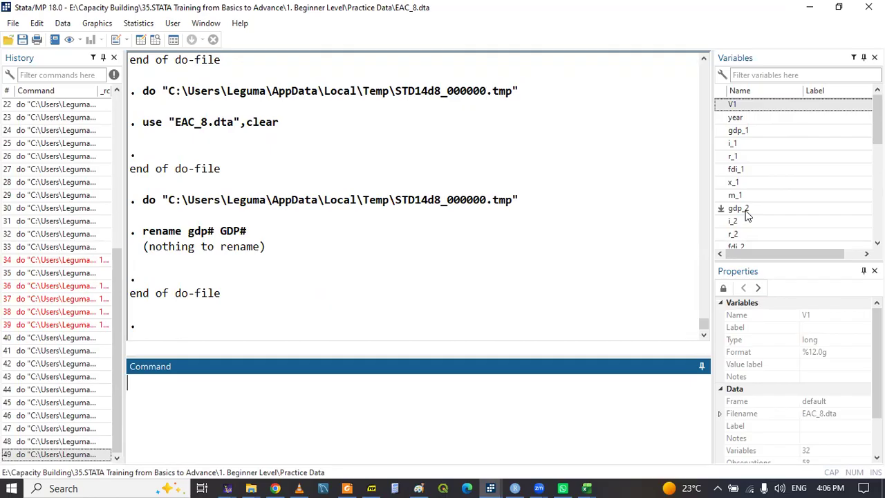
Replace both # wildcards on line 86 with asterisks so the command reads rename gdp* GDP*
left_click(491, 487)
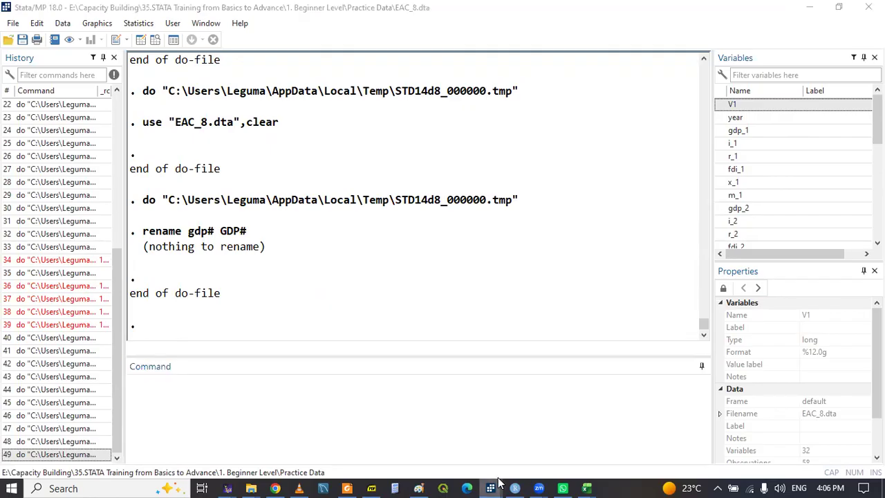
left_click(441, 446)
left_click(163, 309)
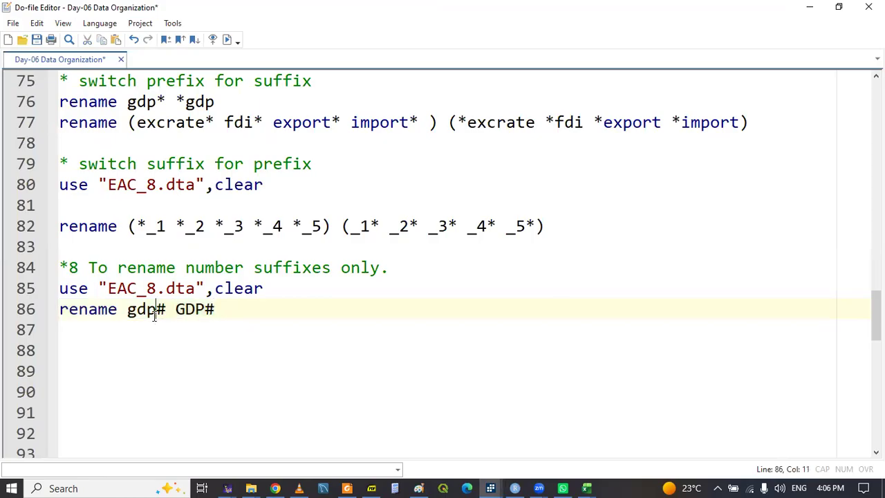
key("BackSpace")
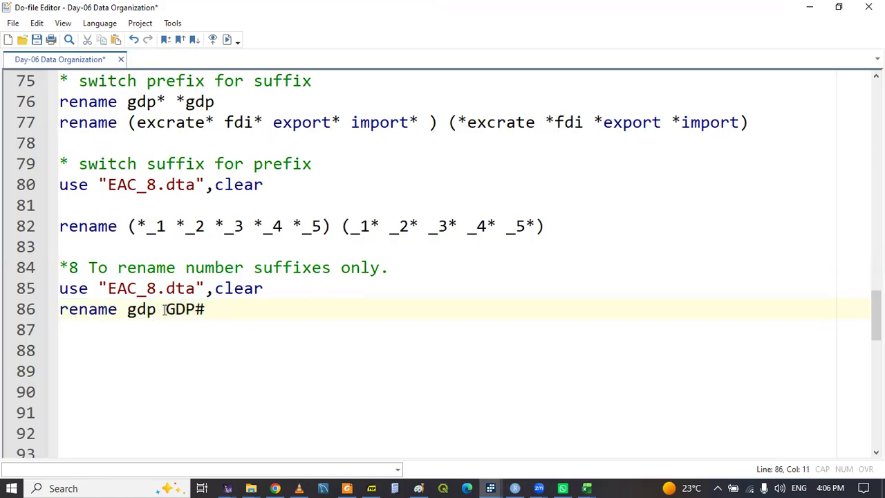
type("*")
key("Right")
key("Right")
key("Right")
key("Right")
key("Right")
key("BackSpace")
type("*")
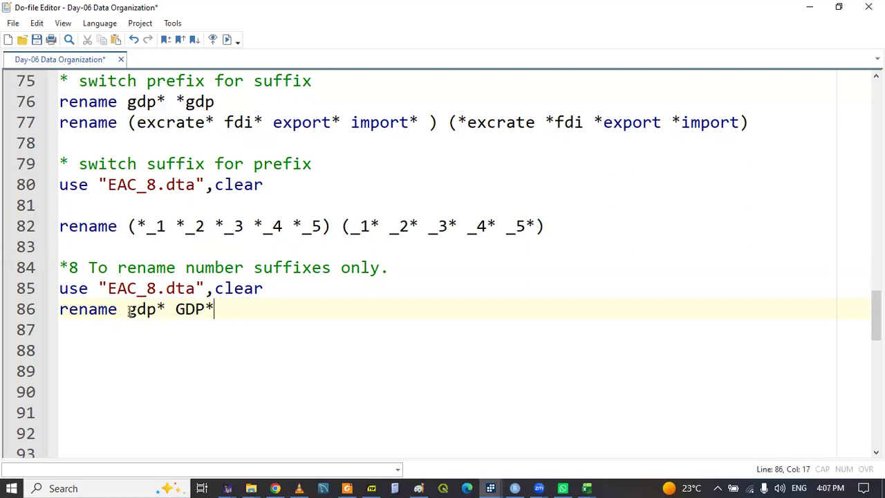
Run rename gdp* GDP* on line 86 and inspect the variable names in the data browser
double_click(107, 311)
key("shift+End")
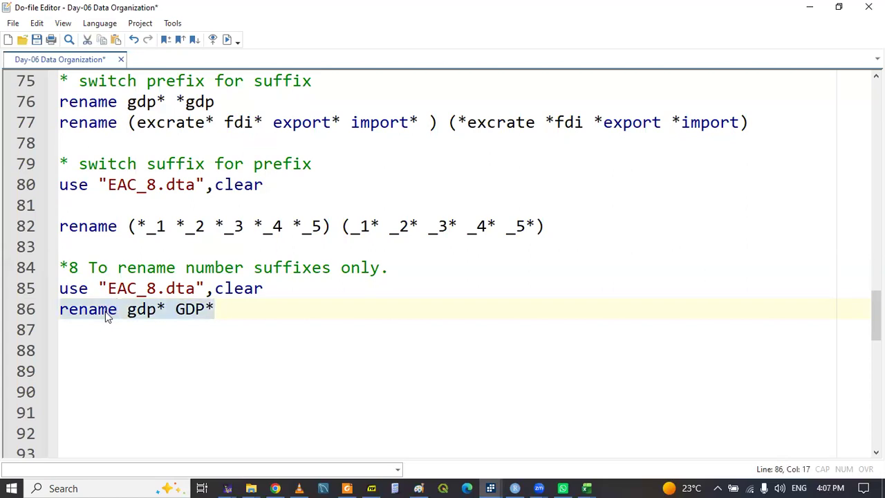
left_click(491, 487)
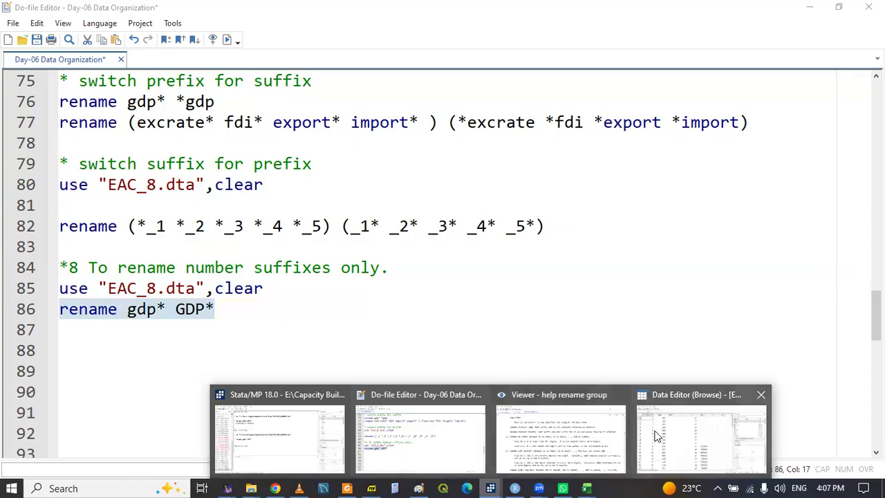
left_click(697, 429)
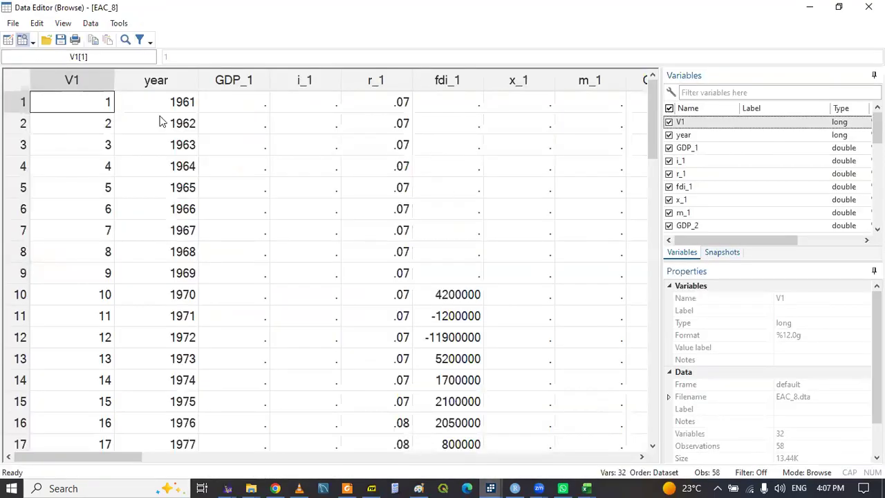
Reload the EAC_8.dta dataset by running line 85 of the do-file, declining the incoming WhatsApp call
left_click(490, 487)
left_click(419, 453)
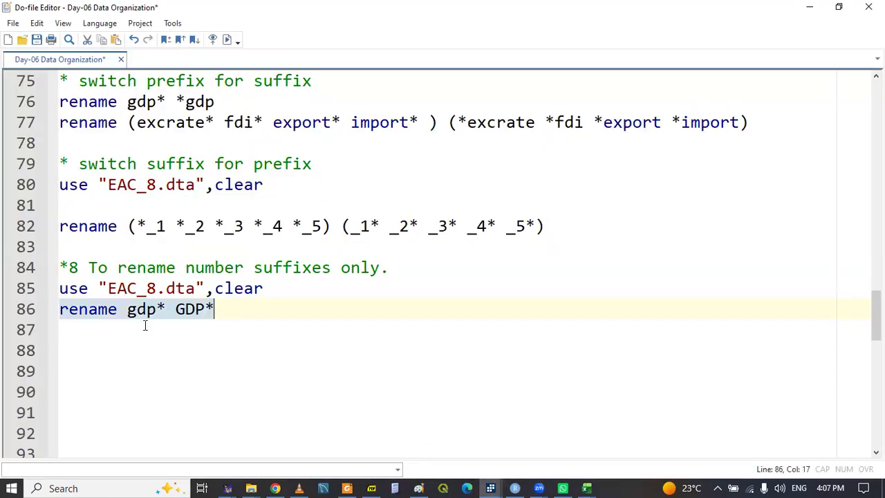
left_click(80, 288)
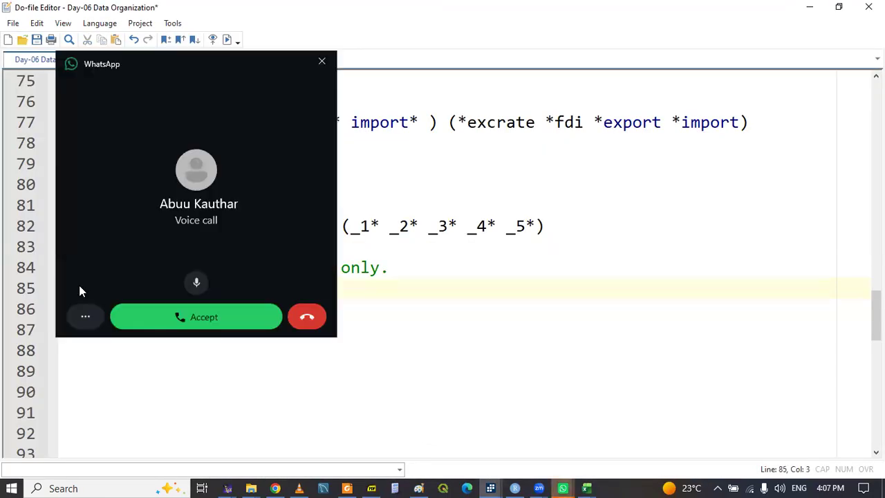
left_click(308, 319)
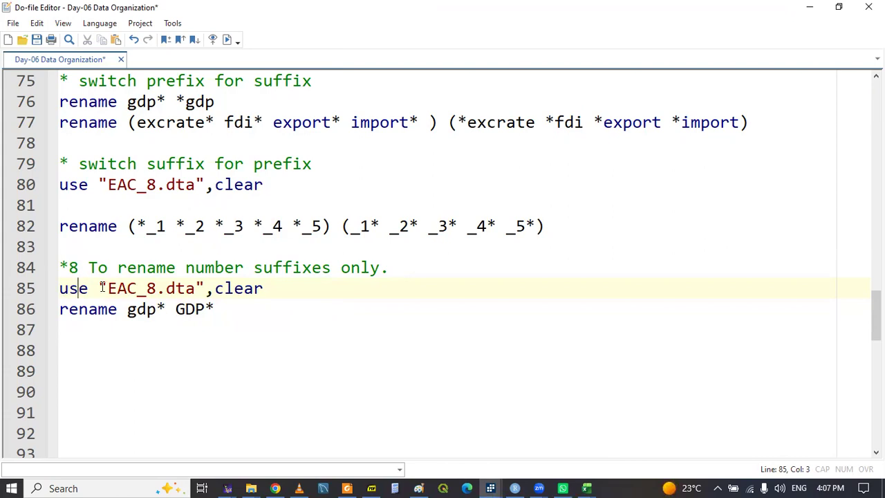
double_click(80, 289)
triple_click(80, 290)
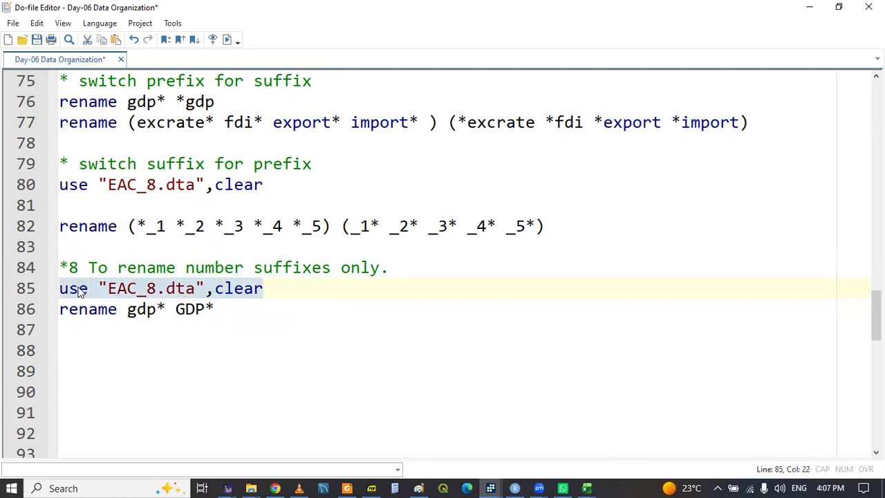
Edit the command on line 86 so it reads rename gdp_# GDP_#
left_click(166, 308)
key("BackSpace")
type("#")
left_click(219, 309)
key("BackSpace")
type("#")
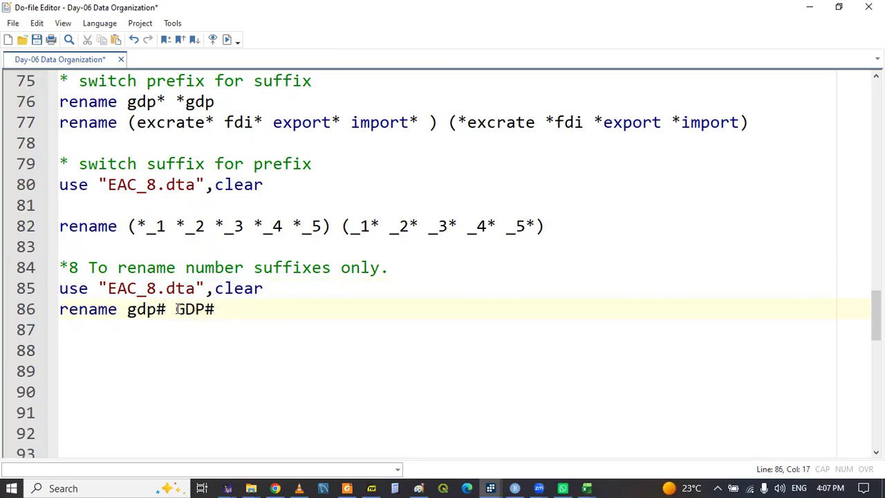
left_click(157, 309)
type("_")
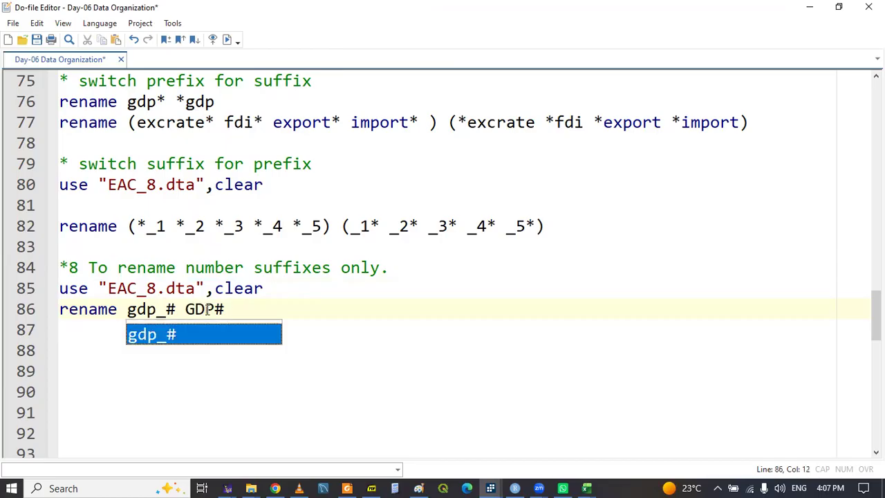
left_click(219, 310)
type("_")
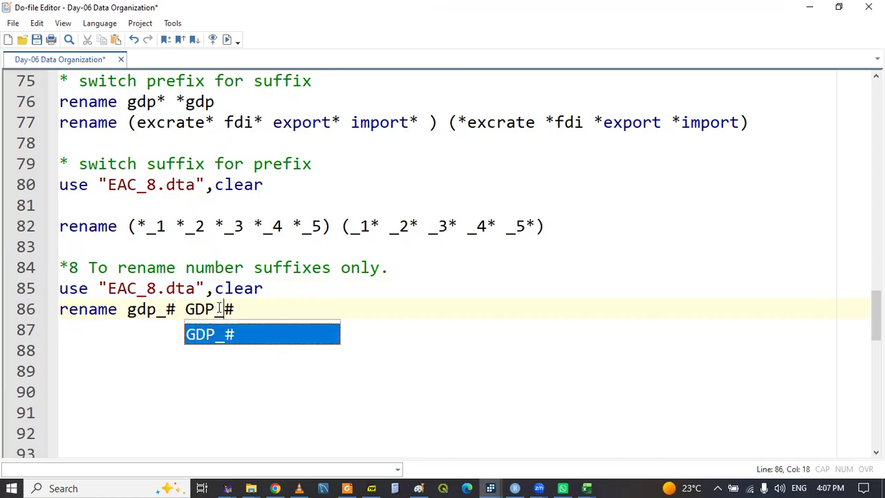
Reload the EAC_8.dta dataset by running line 85 and check the original variable names in the data browser
left_click(61, 289)
double_click(64, 291)
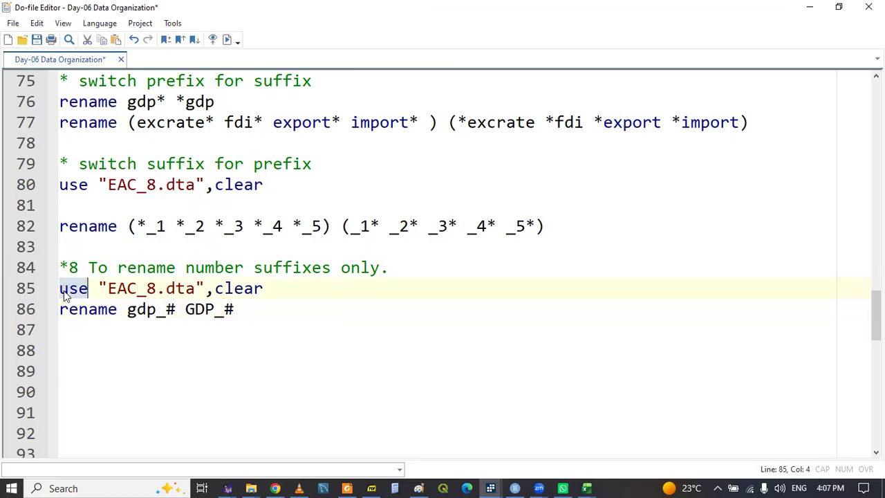
key("shift+End")
mouse_move(491, 488)
left_click(698, 425)
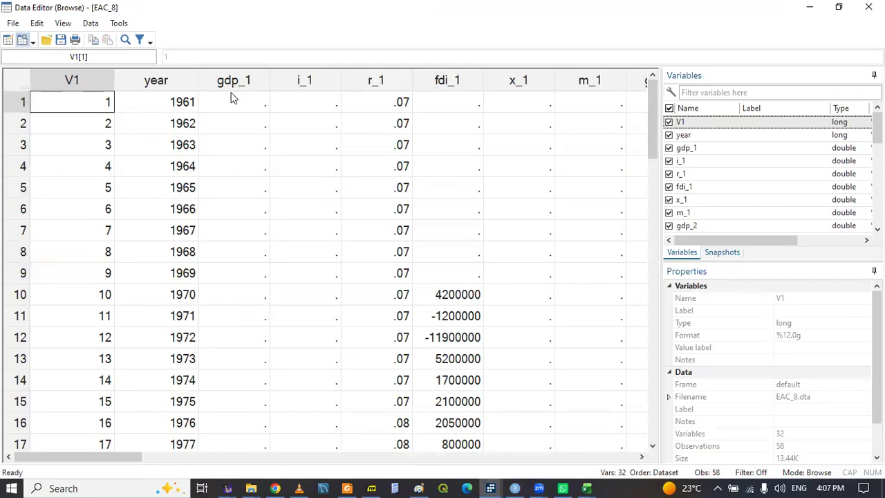
left_click(491, 488)
left_click(408, 442)
Copy and run rename gdp_# GDP_# on line 86, and inspect the variable names in the data browser
double_click(76, 315)
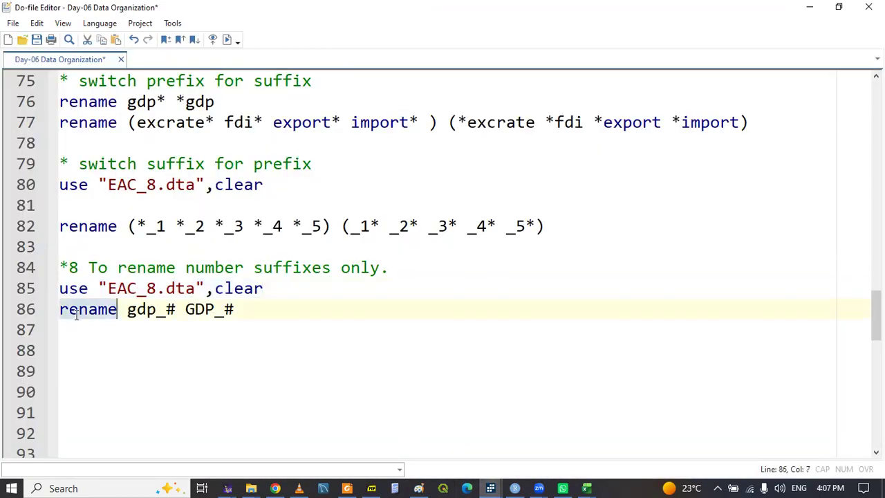
key("shift+End")
key("ctrl+c")
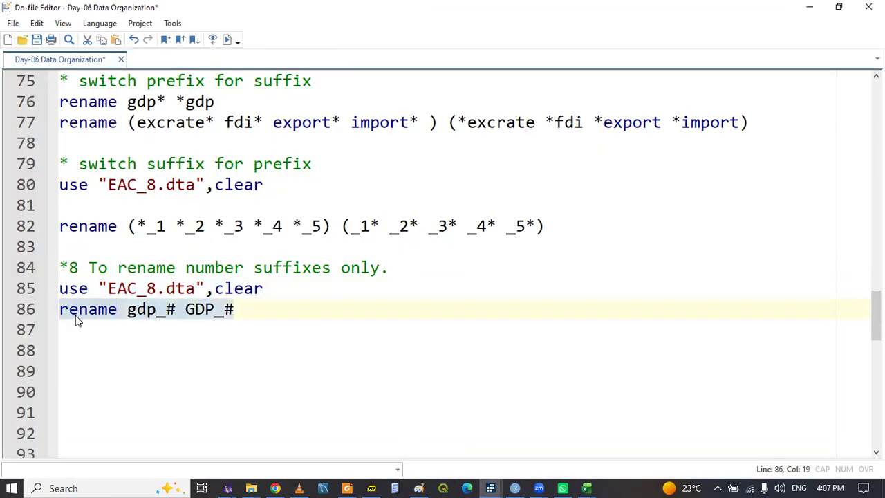
left_click(490, 486)
left_click(701, 437)
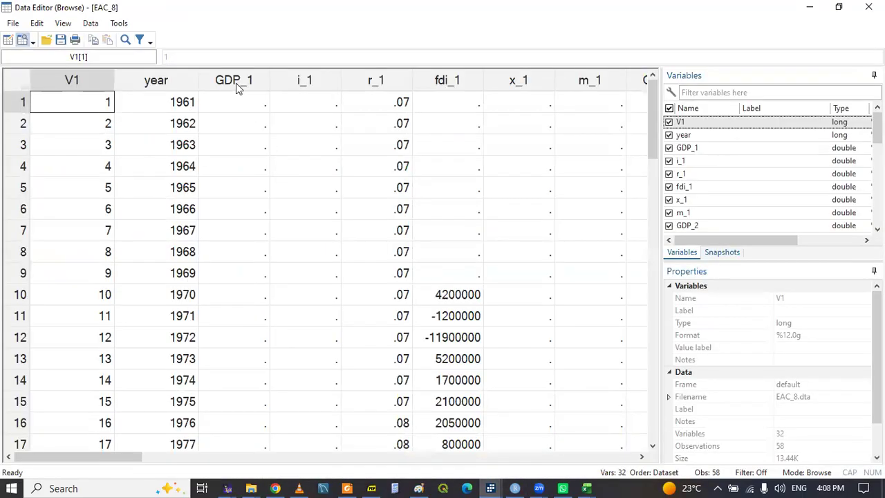
left_click(492, 486)
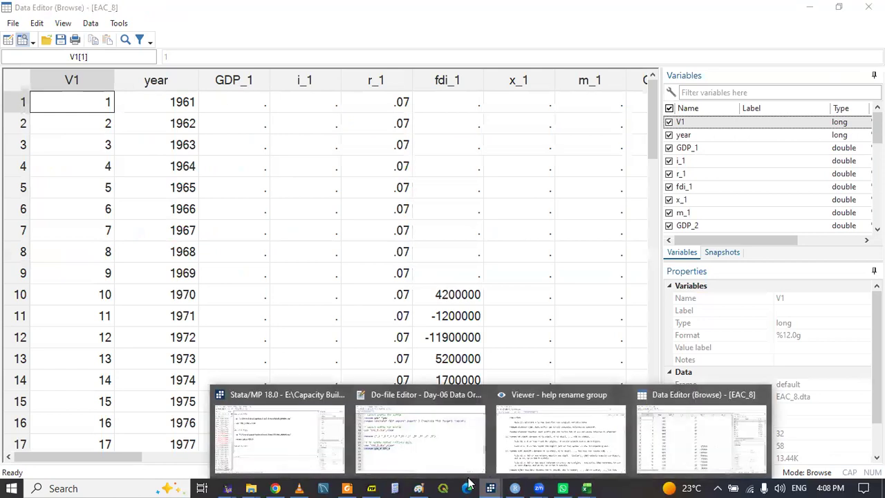
left_click(401, 443)
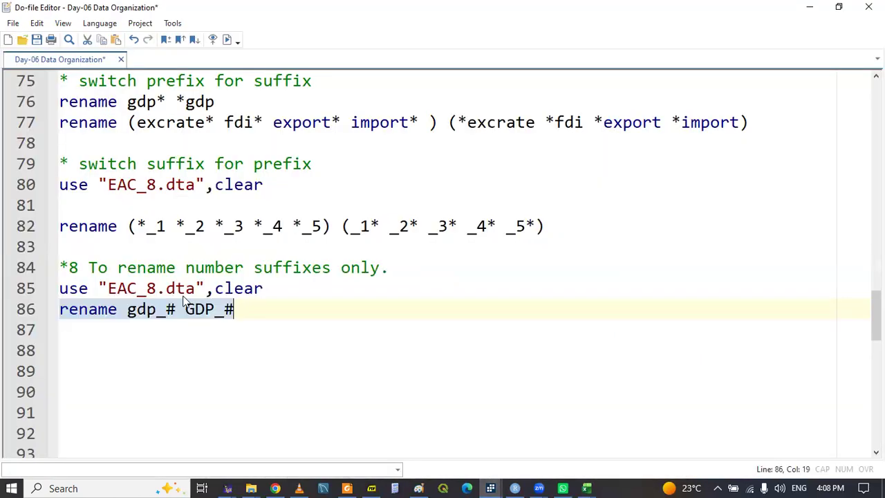
Paste a copy of rename gdp_# GDP_# onto line 89, leaving two blank lines below the original command
key("Down")
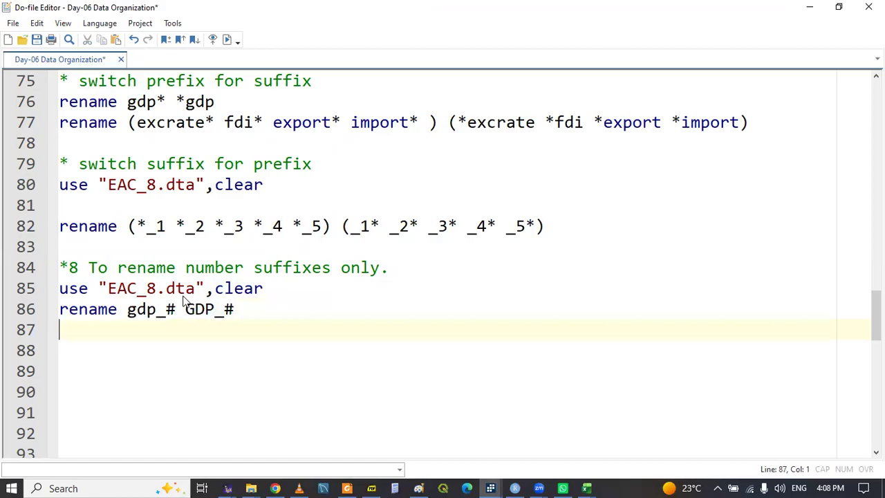
key("Return")
key("ctrl+v")
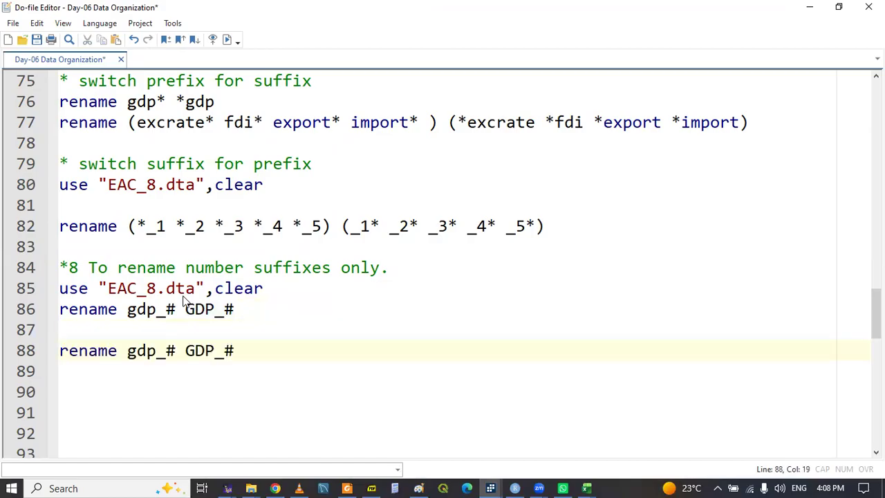
left_click(92, 333)
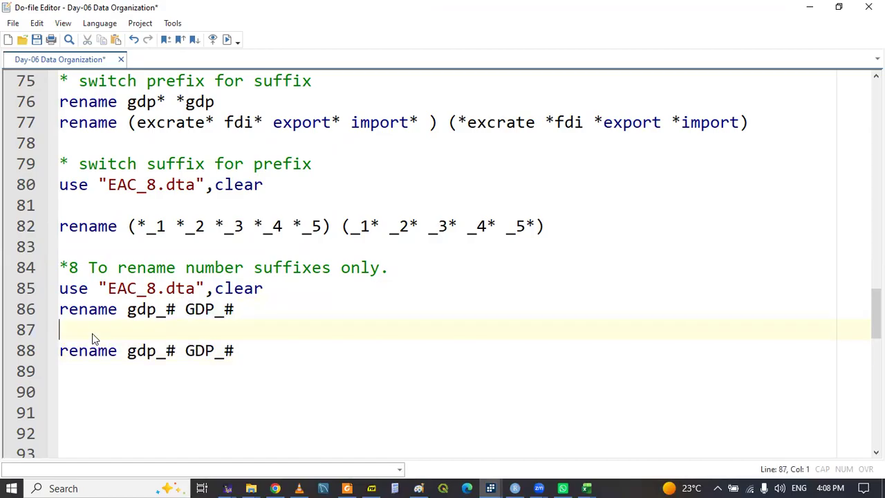
type("#")
key("BackSpace")
key("BackSpace")
key("Return")
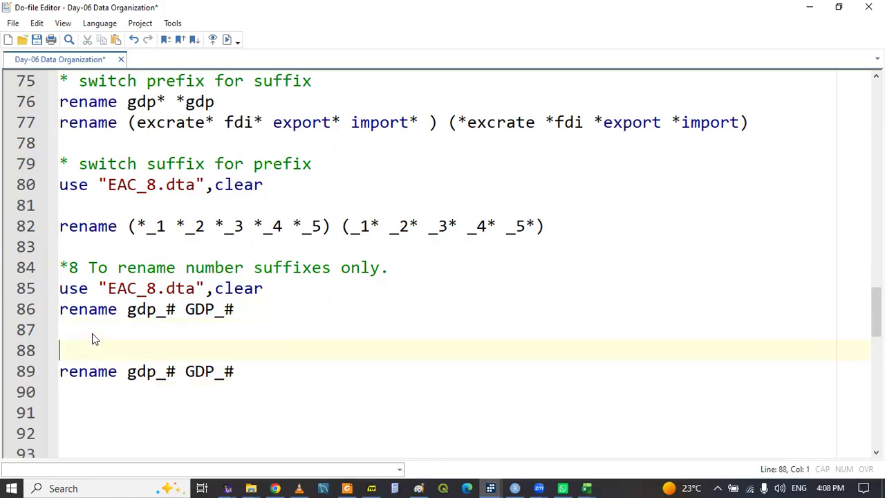
Enter the comment "* change siffix number to add leading zero" on line 88 and strip the copied command below it to just rename
type("* chan")
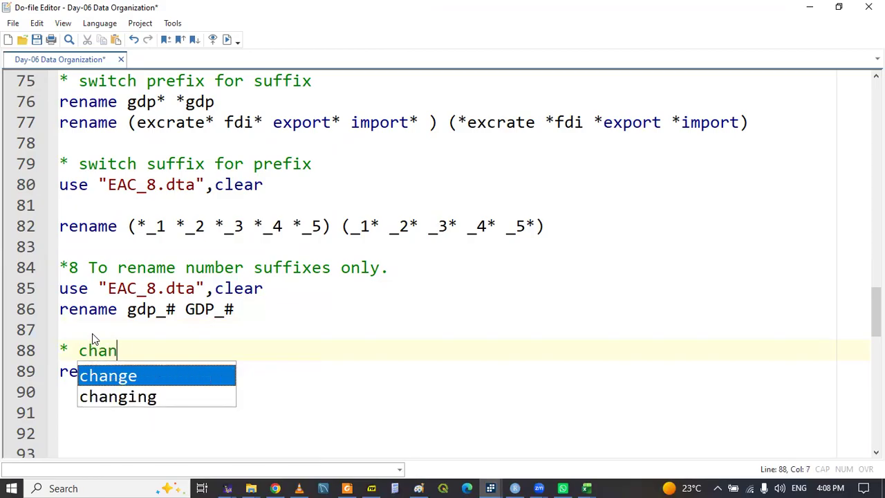
type("ge si")
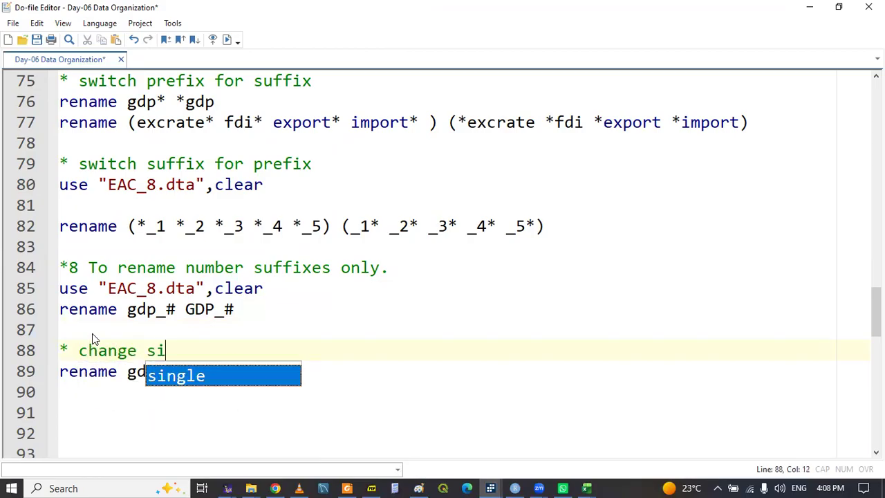
type("ff")
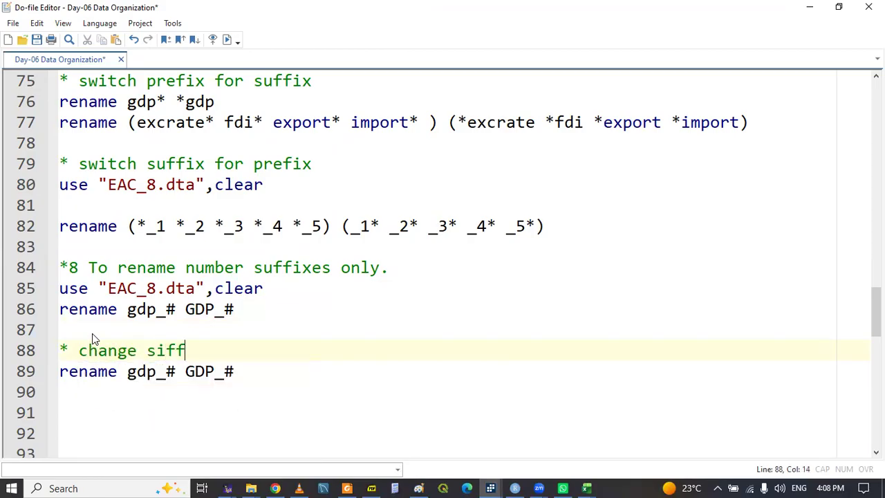
type("ix nu")
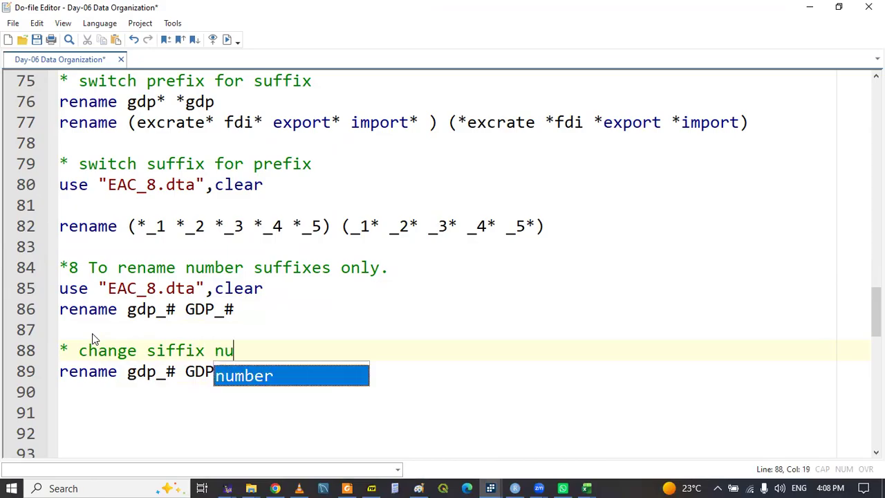
type("mber to")
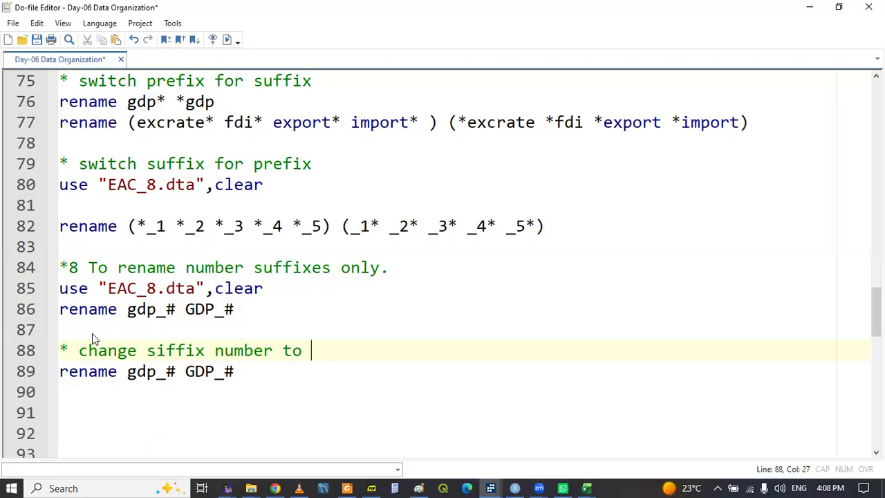
type("ad")
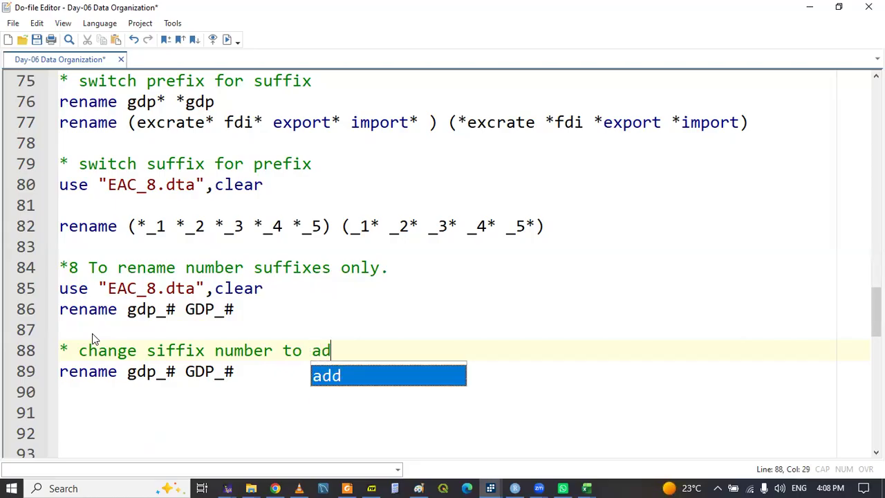
type("d leadi")
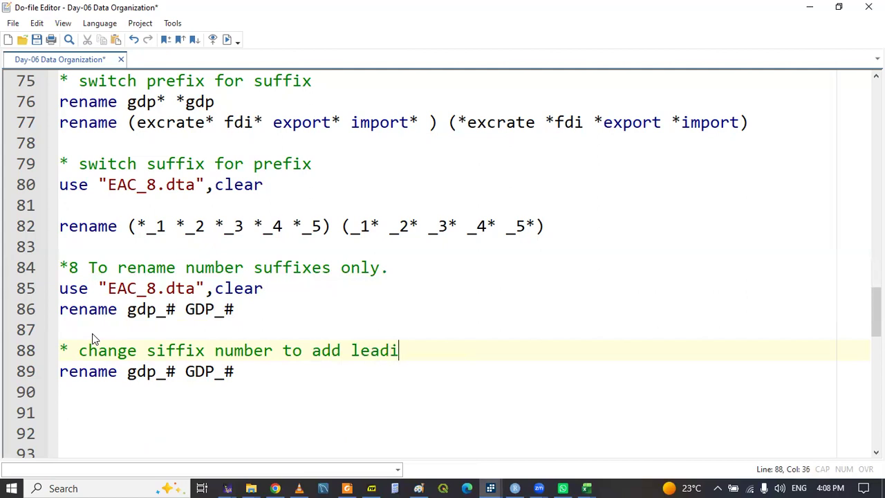
type("ng zero")
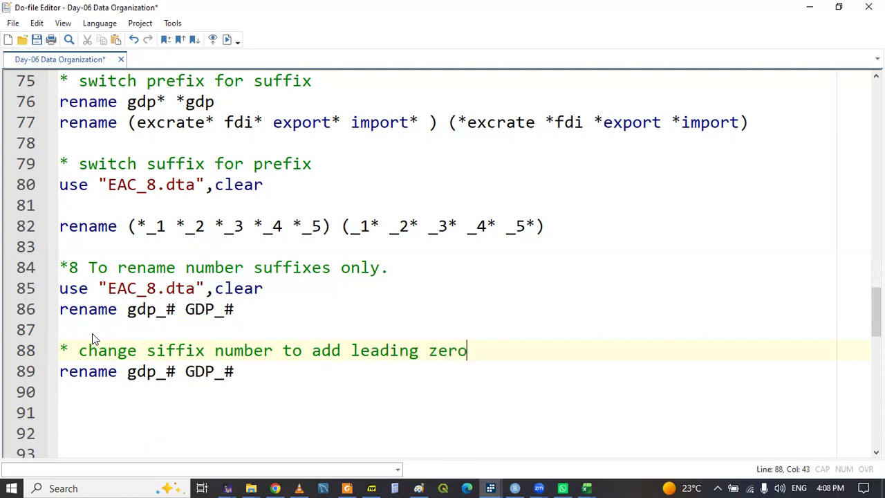
left_click_drag(129, 380, 243, 383)
key("BackSpace")
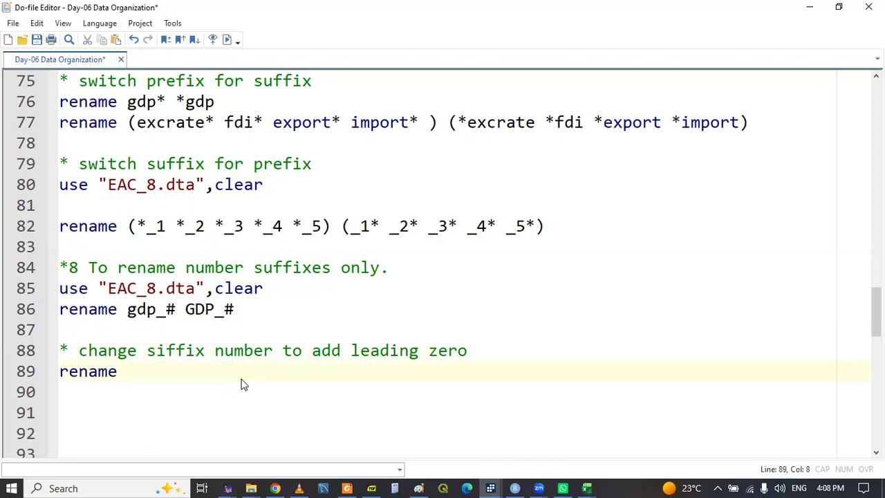
View the variable names in the data browser, and switch to the PDF slides to view the To Rename Variables page
left_click(490, 487)
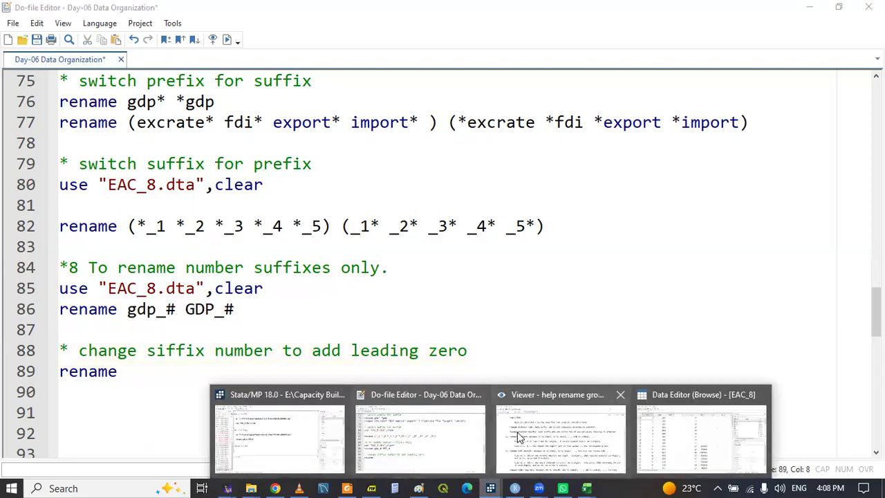
left_click(702, 432)
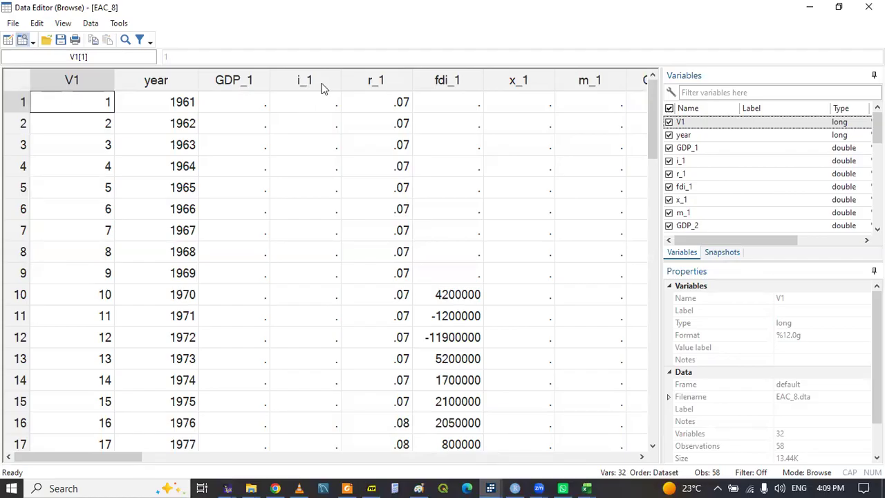
left_click(371, 484)
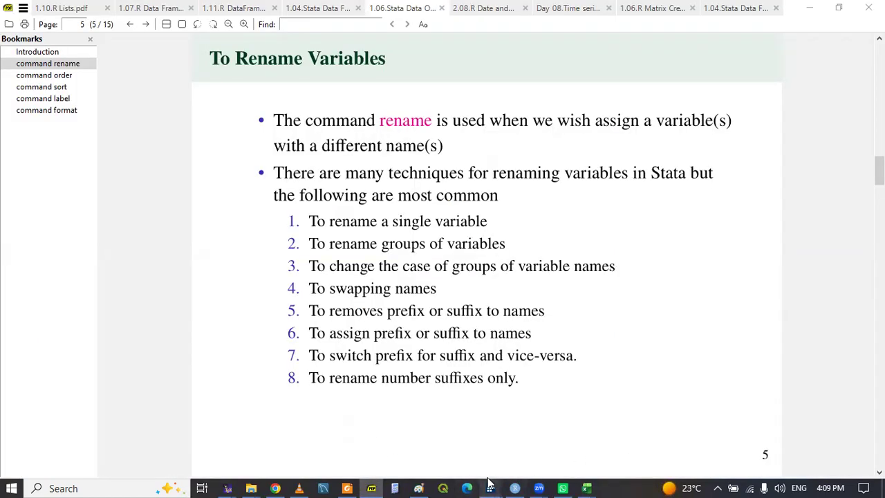
Read rules 13 and 14 in Stata's rename group help, focusing on the rename v# v(##) syntax, and return to the do-file
mouse_move(489, 484)
left_click(556, 429)
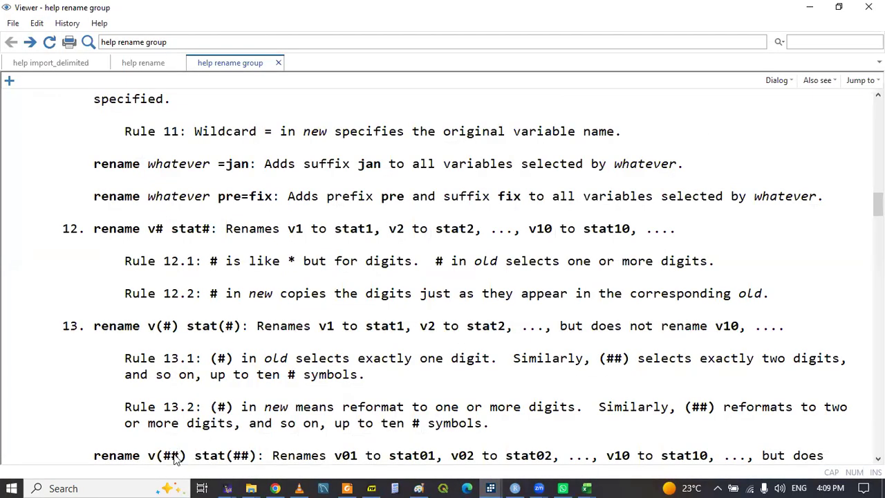
scroll(173, 429, "down", 1)
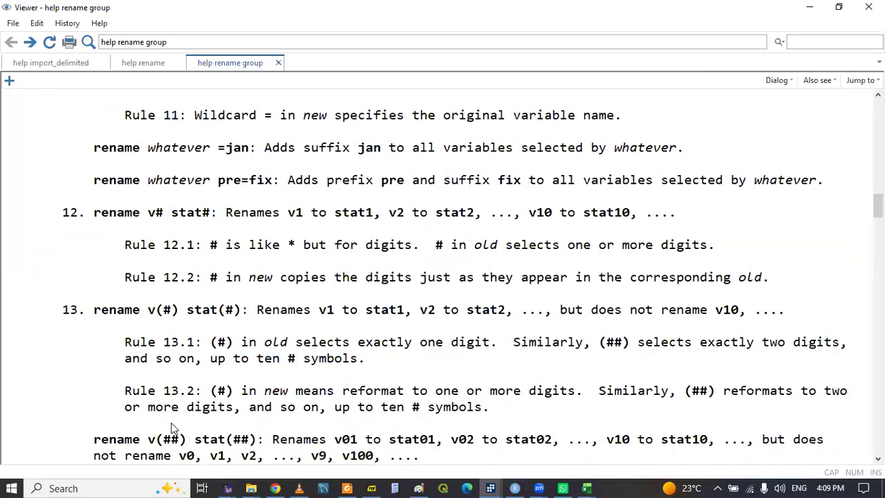
scroll(172, 429, "down", 4)
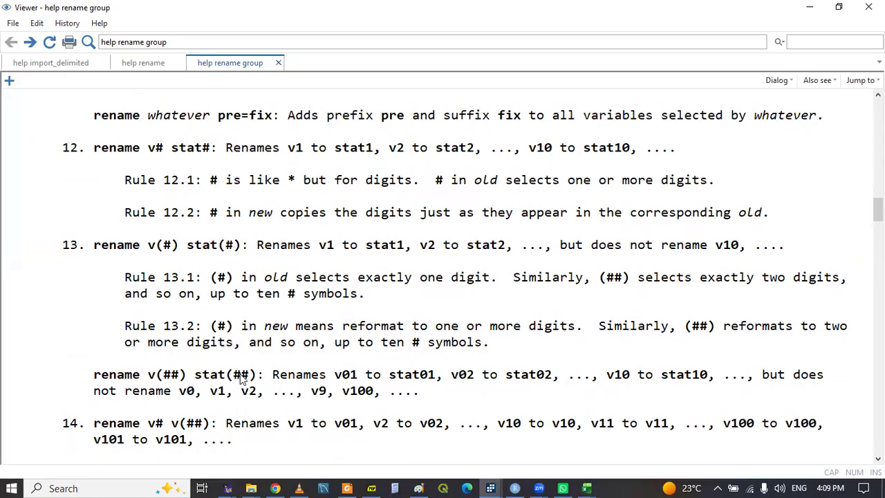
left_click_drag(147, 423, 211, 426)
left_click(213, 425)
left_click_drag(148, 424, 173, 429)
double_click(174, 424)
left_click(192, 424)
mouse_move(490, 488)
left_click(358, 441)
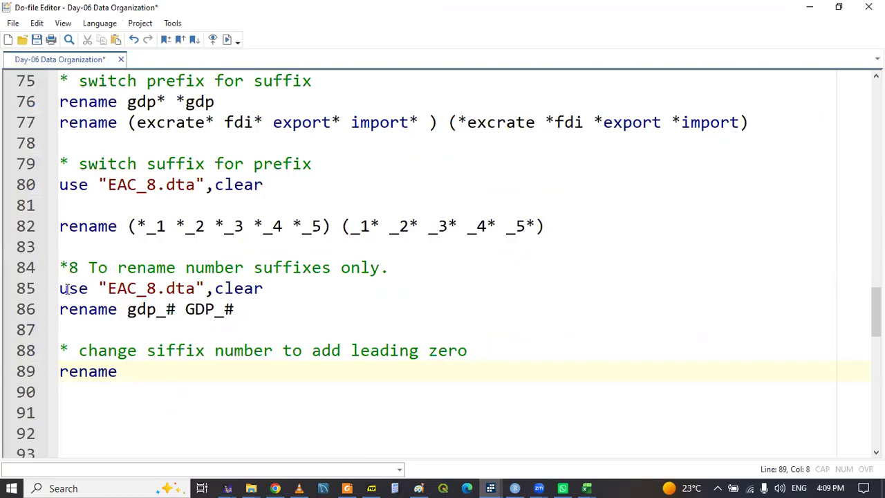
Copy use "EAC_8.dta",clear from line 85 to below the leading-zero comment and run it to reload the dataset
left_click_drag(60, 289, 267, 287)
key("ctrl+c")
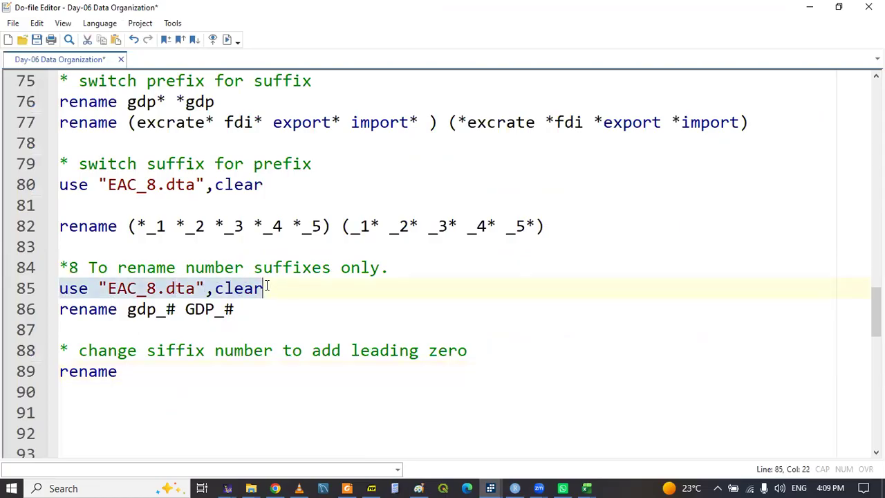
left_click(488, 350)
key("Return")
key("ctrl+v")
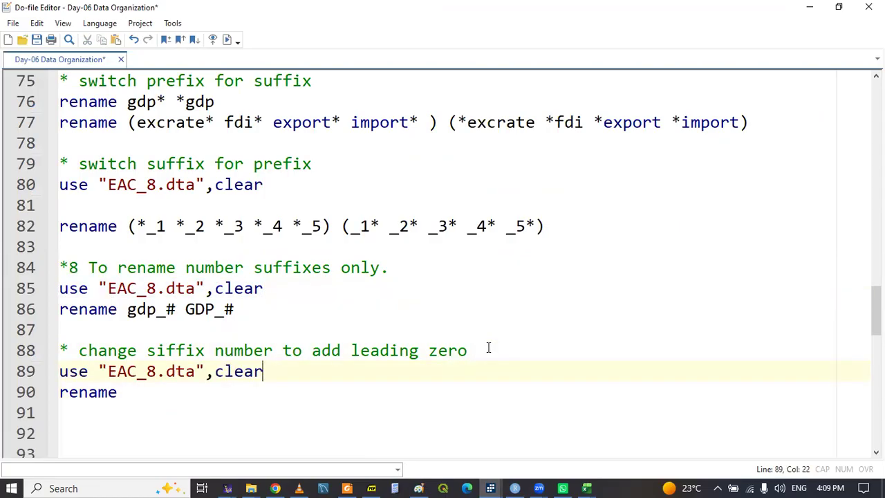
double_click(67, 372)
key("shift+End")
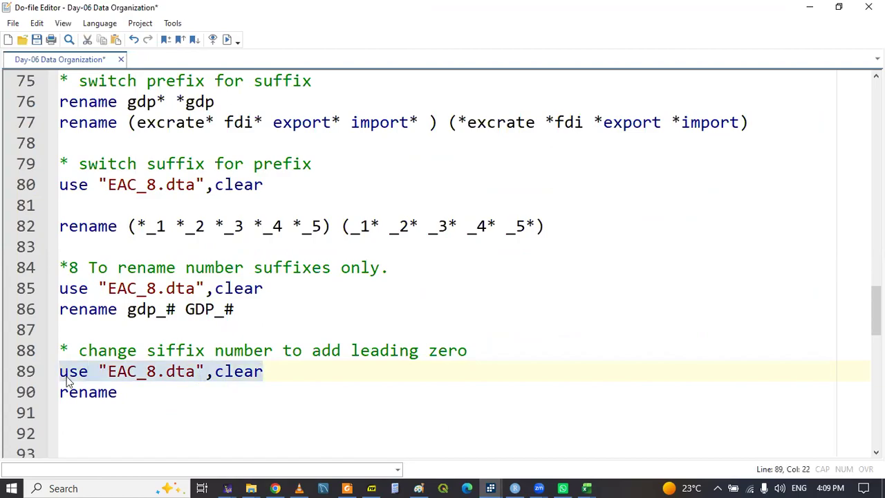
Complete the command on line 90 as rename gdp_# gdp_##, reusing gdp_# from line 86
left_click(167, 389)
left_click_drag(127, 309, 178, 310)
key("ctrl+c")
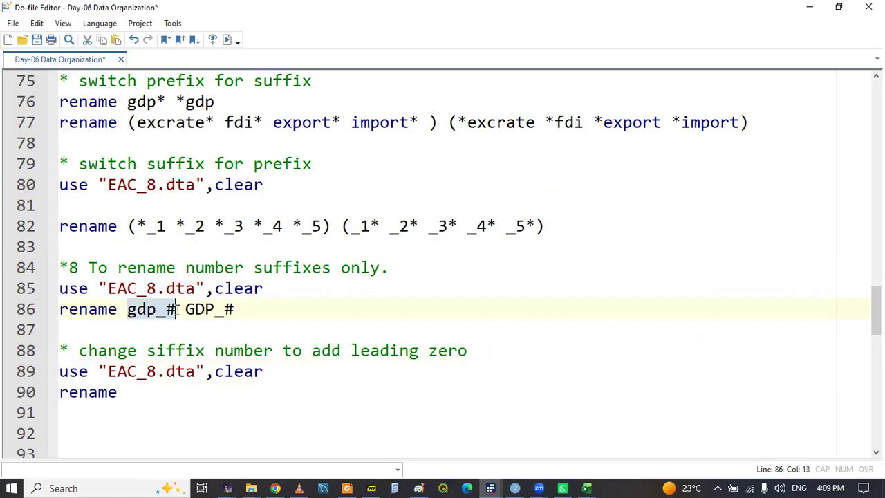
left_click(139, 390)
key("ctrl+v")
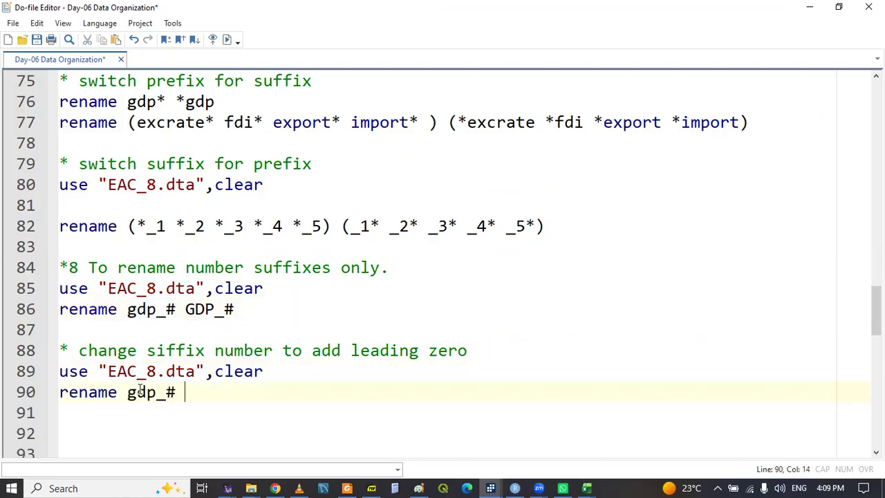
key("ctrl+v")
type("#")
Try running the rename gdp_# gdp_## command on line 90 and check its output in the main Stata window
double_click(104, 392)
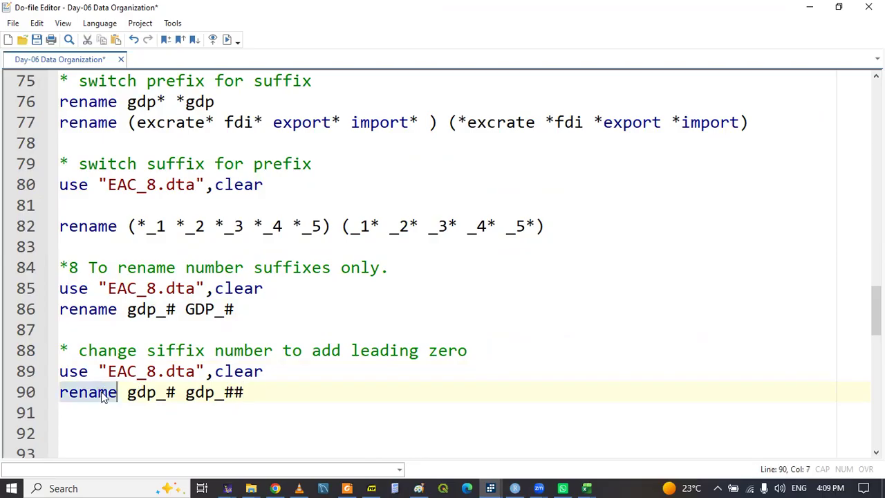
key("shift+End")
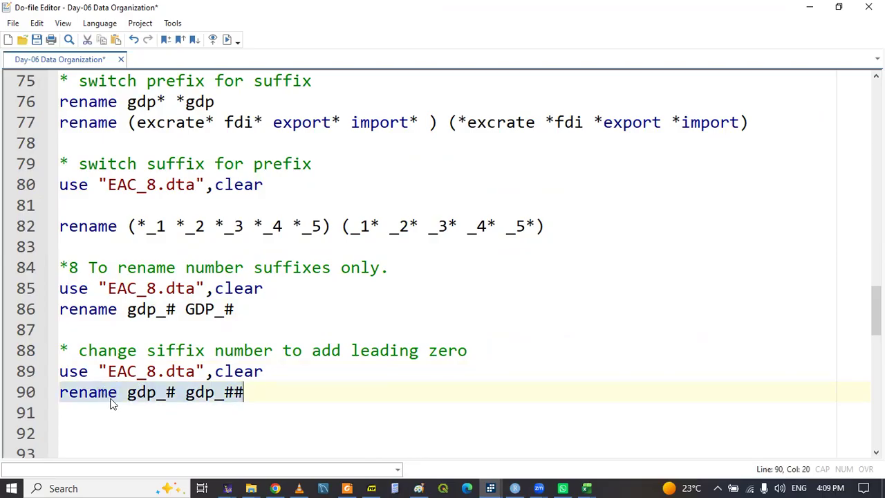
left_click(486, 482)
left_click(301, 438)
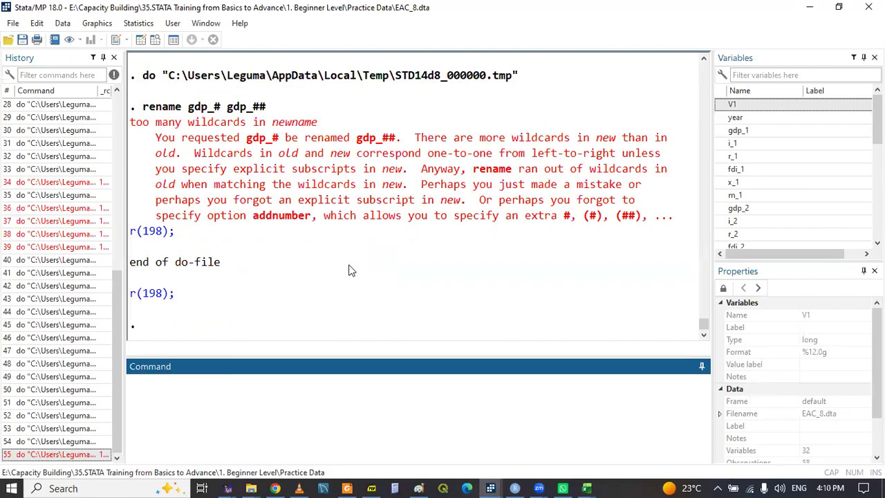
Return to the do-file and enclose the ## on line 90 in parentheses, making the new name gdp_(##)
mouse_move(490, 487)
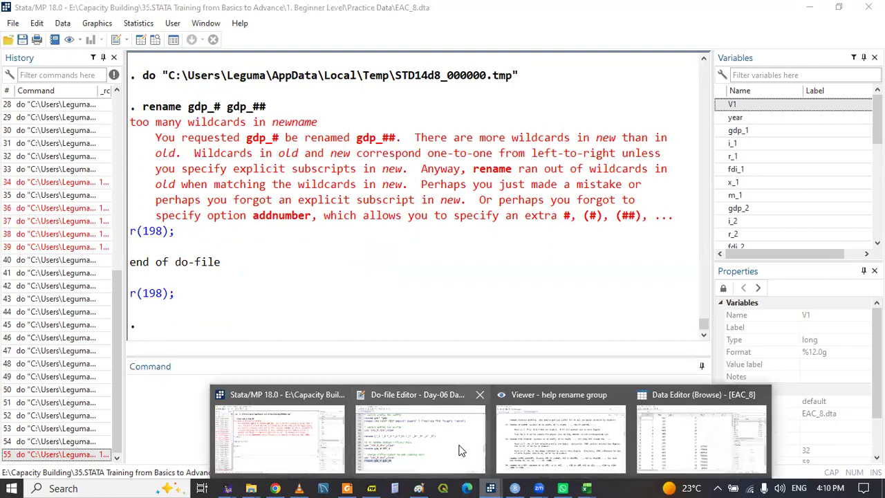
left_click(426, 427)
left_click(234, 393)
left_click_drag(226, 392, 244, 393)
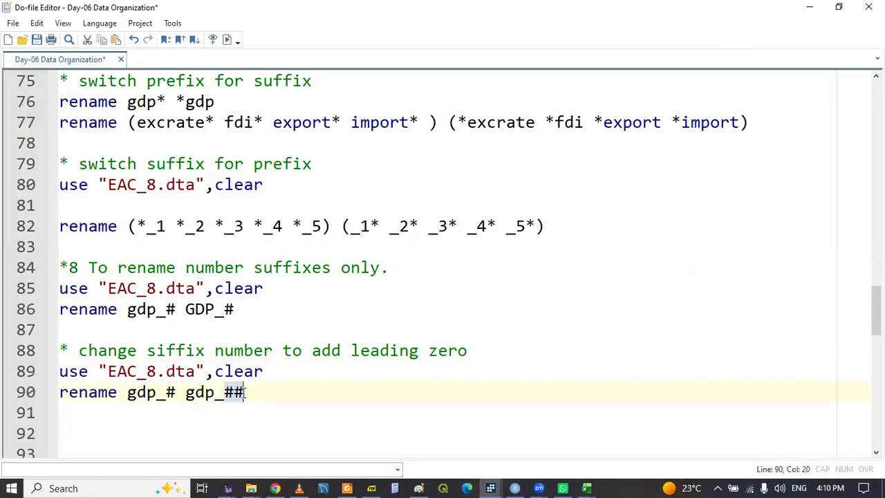
type("(")
left_click(271, 391)
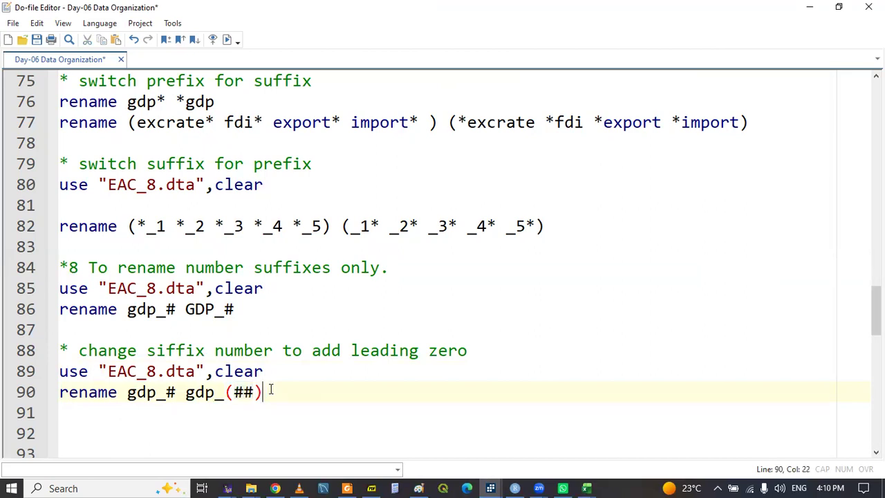
Run rename gdp_# gdp_(##) from line 90 and check the output and the variable names in the data browser
triple_click(164, 393)
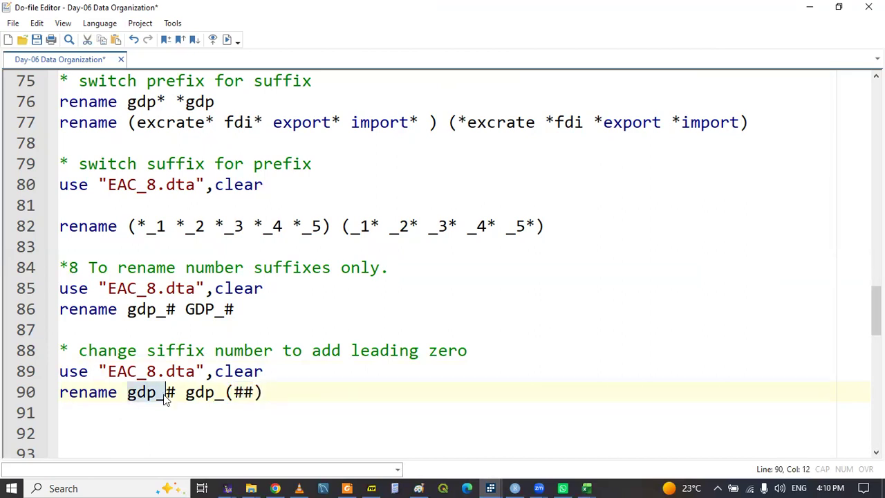
key("ctrl+d")
mouse_move(490, 488)
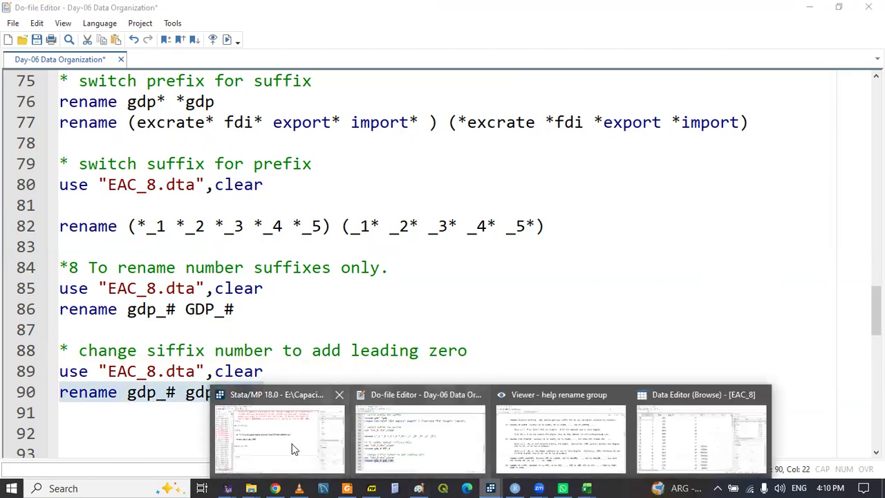
left_click(290, 394)
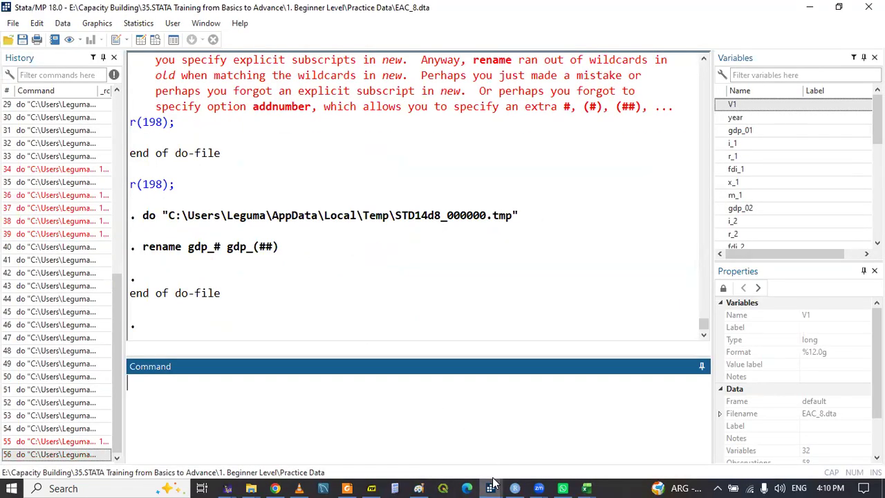
left_click(492, 486)
left_click(679, 437)
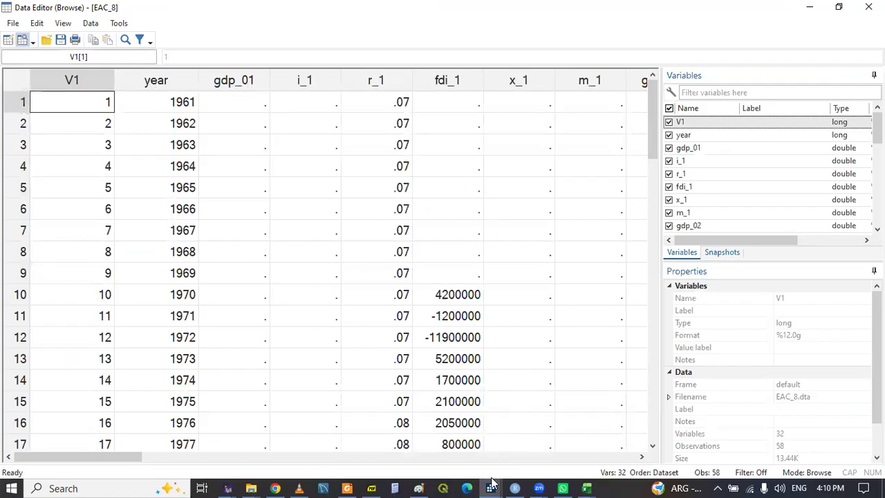
Return to the do-file, add blank lines below line 90 and start a rename command with empty parentheses on line 91
mouse_move(490, 488)
left_click(423, 448)
left_click(192, 411)
key("Return")
key("Return")
key("Return")
key("Up")
key("Up")
key("Up")
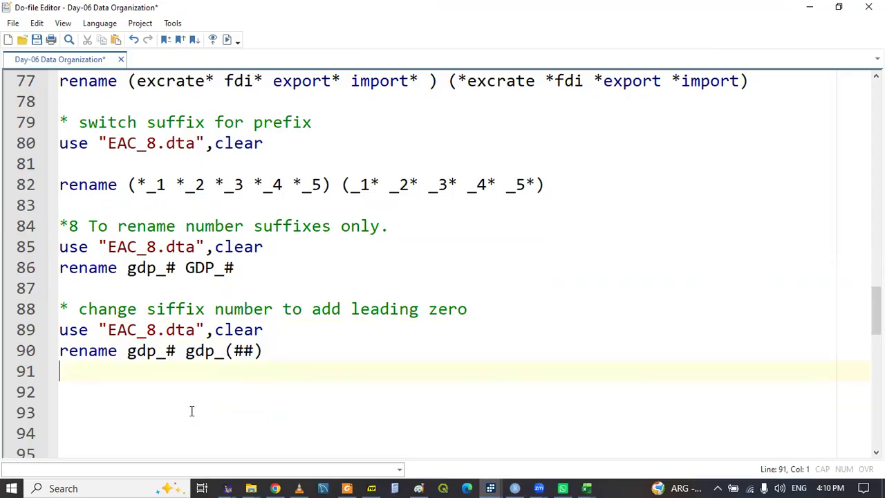
type("rename (")
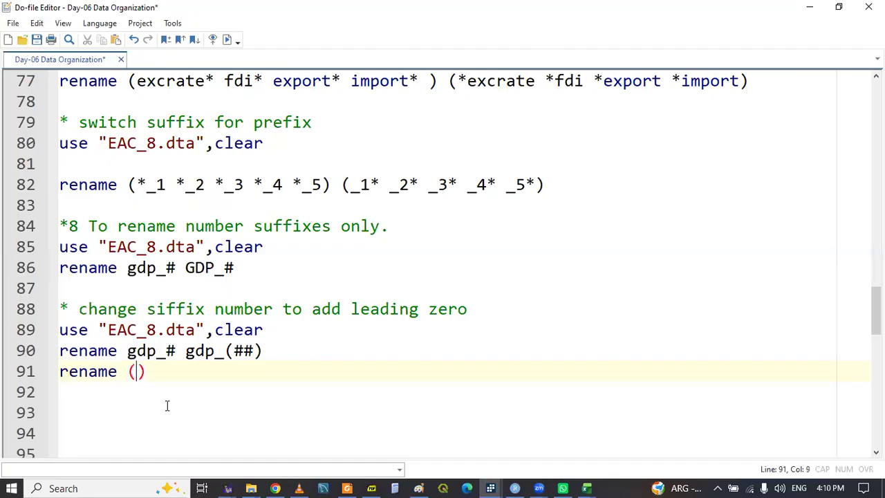
Collect the variable names i_1 r_1 fdi_1 x_1 m_1 in Stata's main window and move them into the parentheses on line 91
mouse_move(491, 489)
left_click(307, 443)
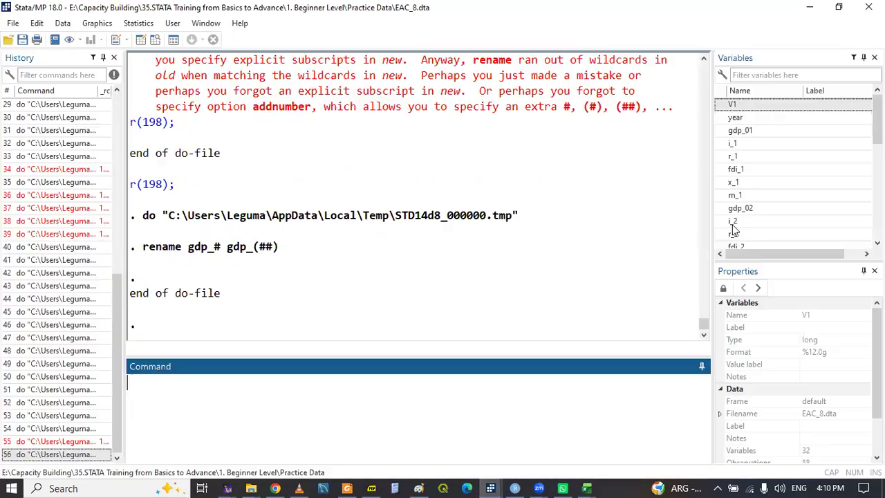
double_click(722, 144)
left_click(722, 157)
double_click(721, 157)
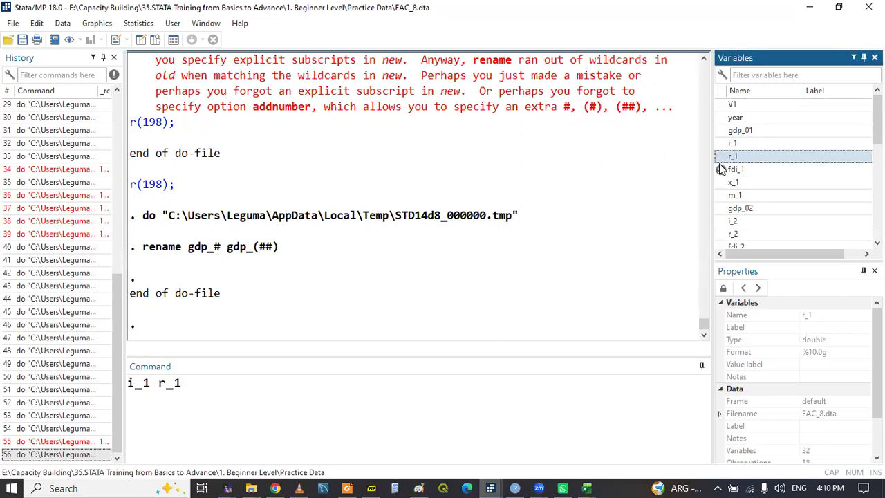
double_click(721, 169)
double_click(721, 183)
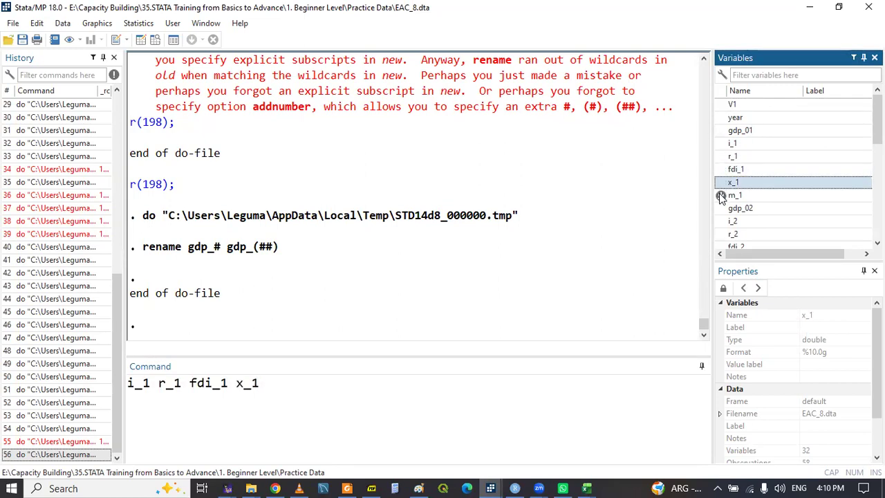
double_click(722, 196)
triple_click(360, 393)
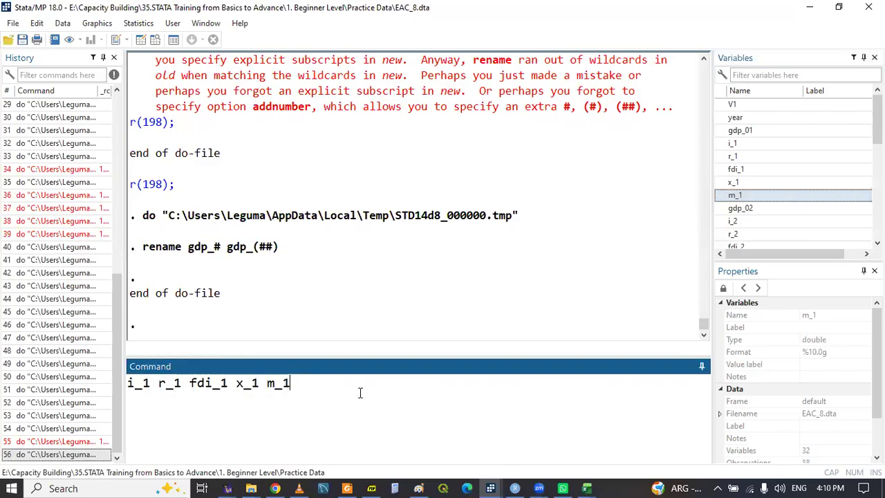
key("ctrl+x")
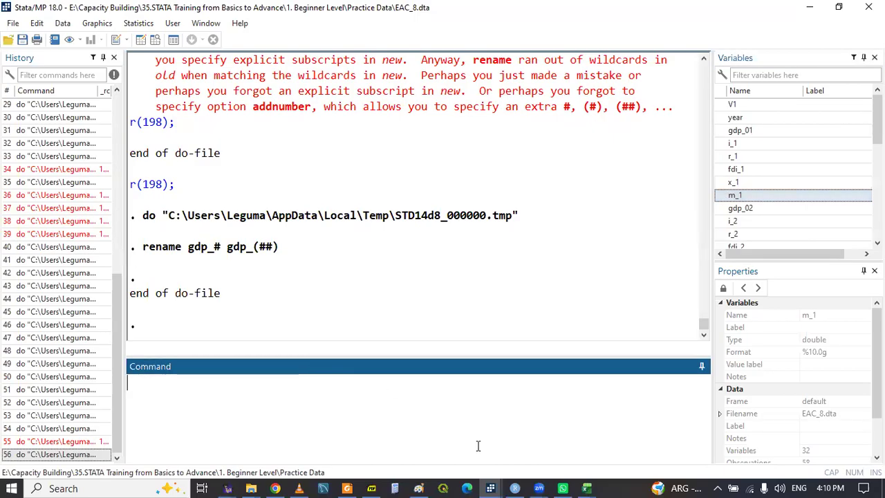
left_click(490, 489)
left_click(408, 446)
key("ctrl+v")
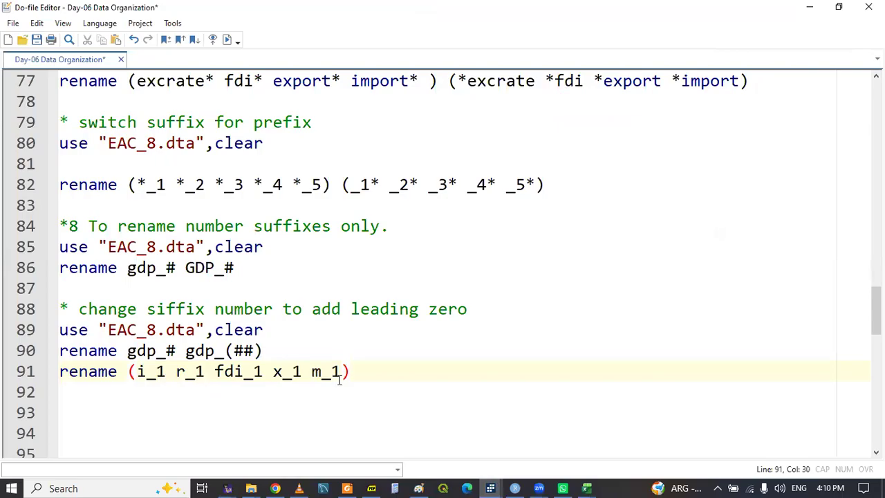
Replace the number 1 with # in every name on line 91, giving (i_# r_# fdi_# x_# m_#)
left_click(167, 372)
key("BackSpace")
type("#")
key("BackSpace")
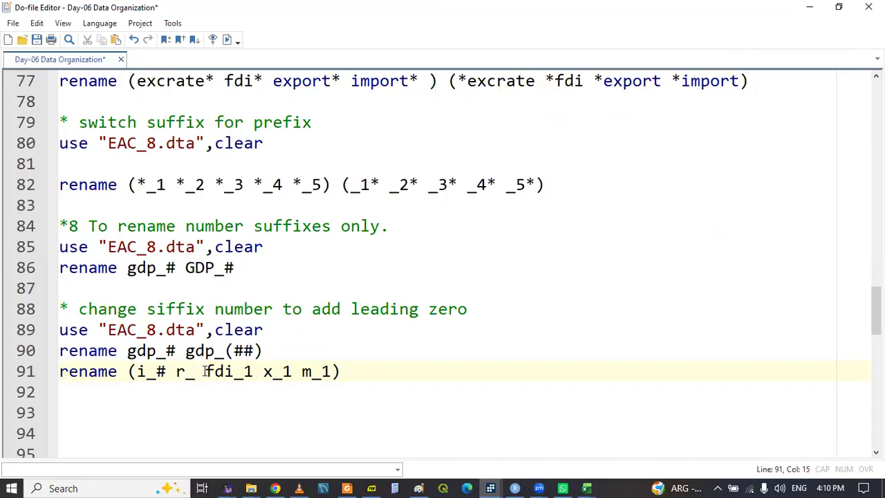
type("#")
left_click(261, 371)
key("BackSpace")
type("#")
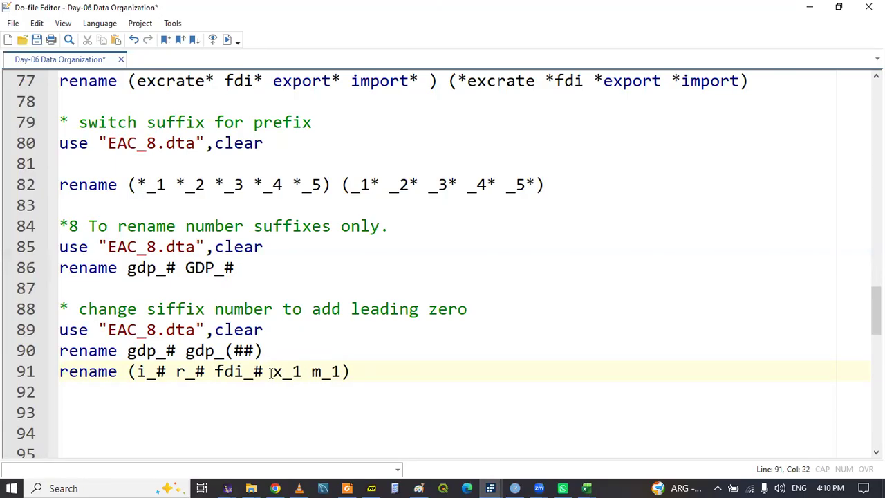
left_click(293, 372)
key("Delete")
type("#")
left_click(336, 371)
key("BackSpace")
type("#")
Duplicate the parenthesised list (i_# r_# fdi_# x_# m_#) at the end of line 91 as the new names
left_click(129, 374)
left_click_drag(128, 373, 357, 371)
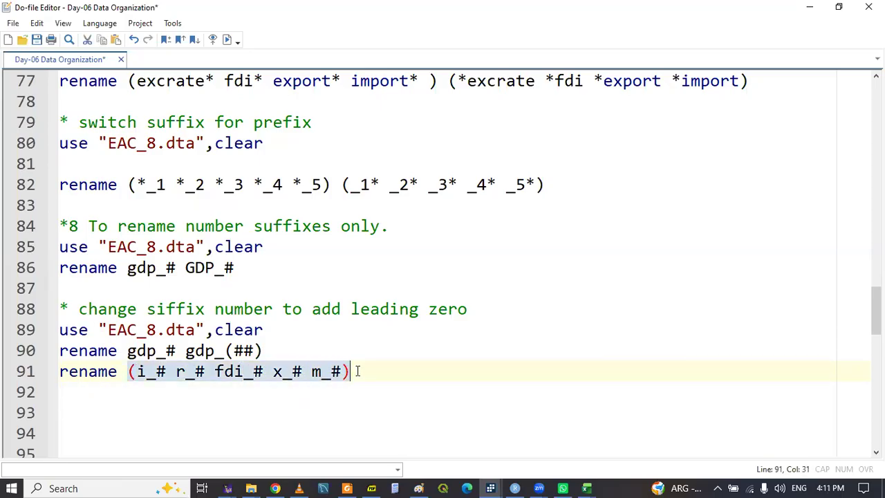
key("ctrl+c")
left_click(380, 369)
key("ctrl+v")
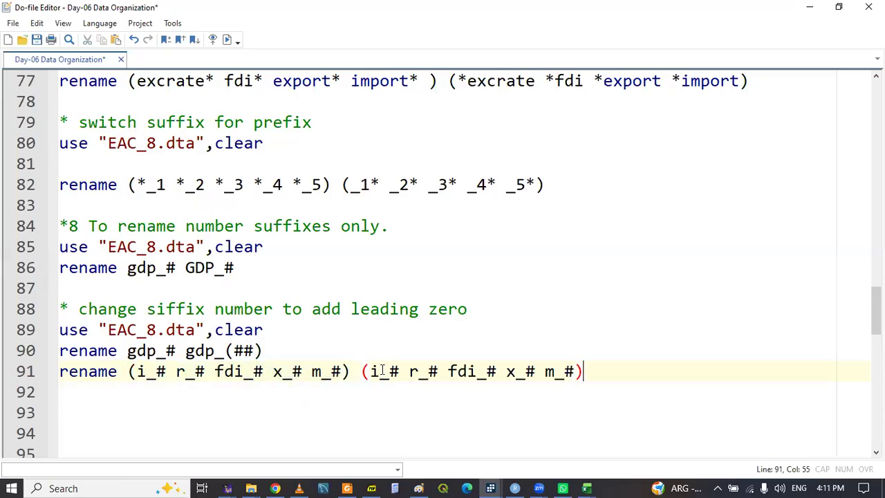
Enclose each # of the second list on line 91 in parentheses, giving i_(#) r_(#) fdi_(#) x_(#) m_(#)
left_click_drag(390, 372, 399, 375)
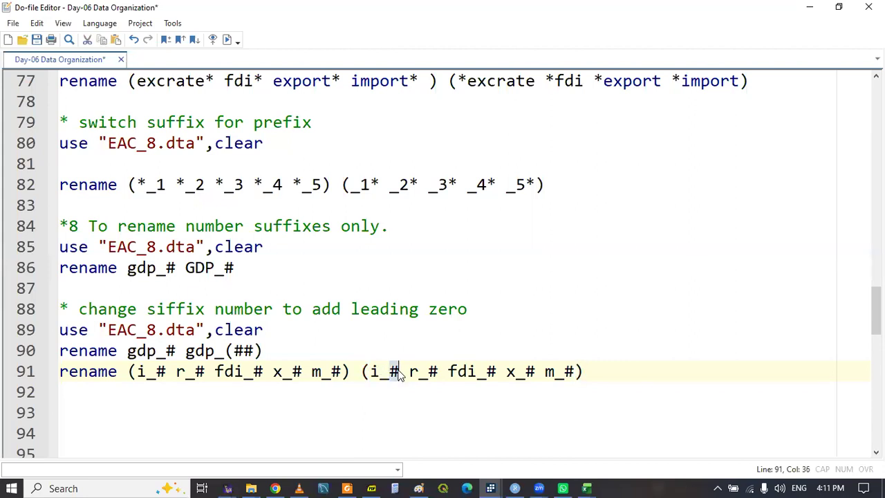
type("(")
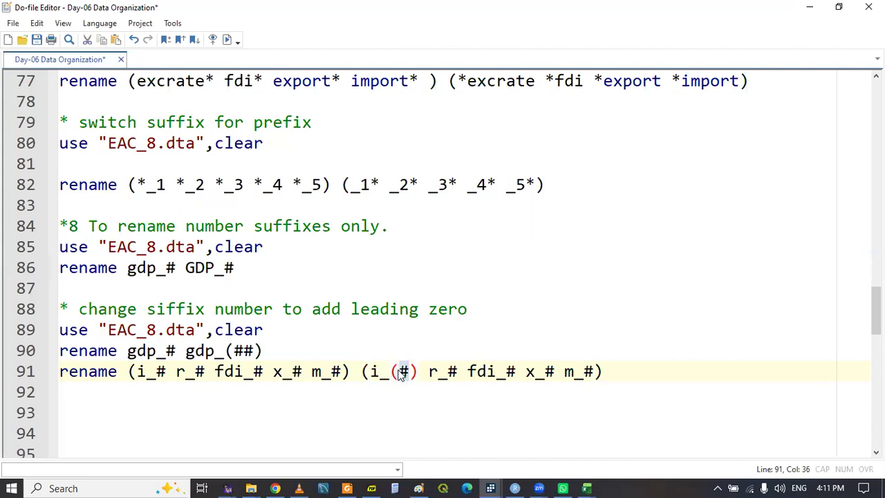
left_click_drag(448, 372, 457, 374)
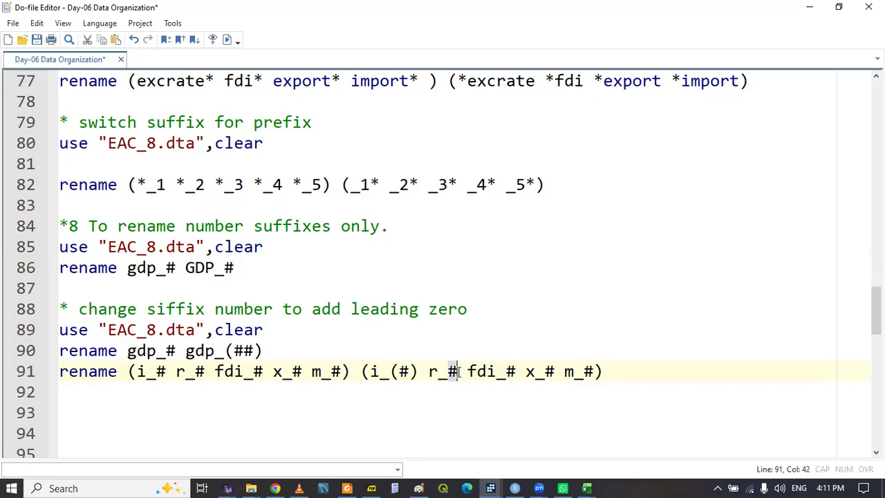
type("(")
left_click_drag(526, 372, 536, 372)
type("(")
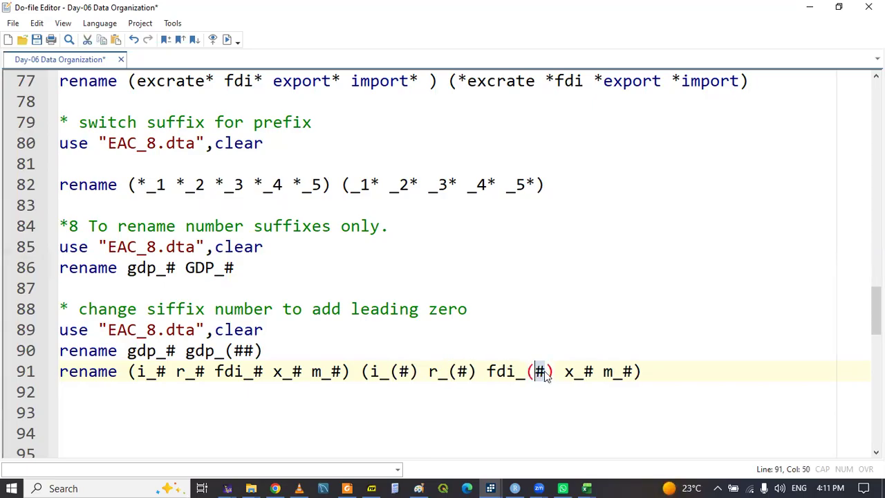
left_click(583, 372)
left_click_drag(582, 371, 651, 374)
type("(i_")
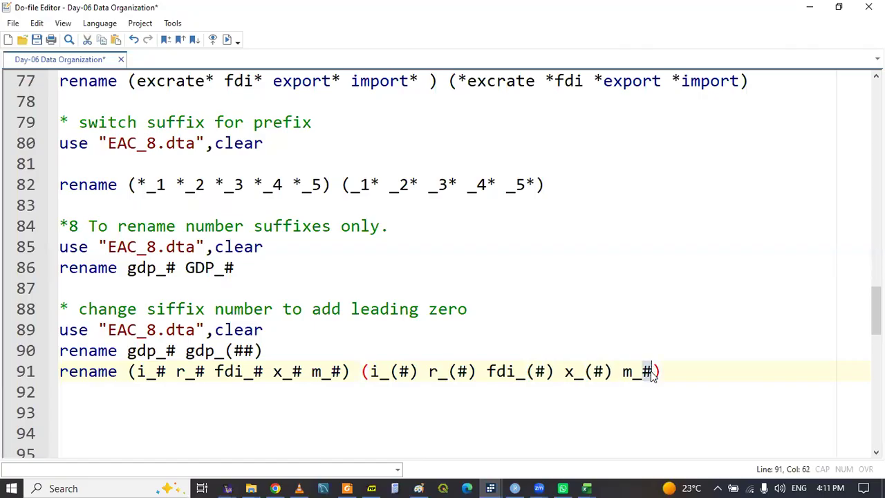
type("(")
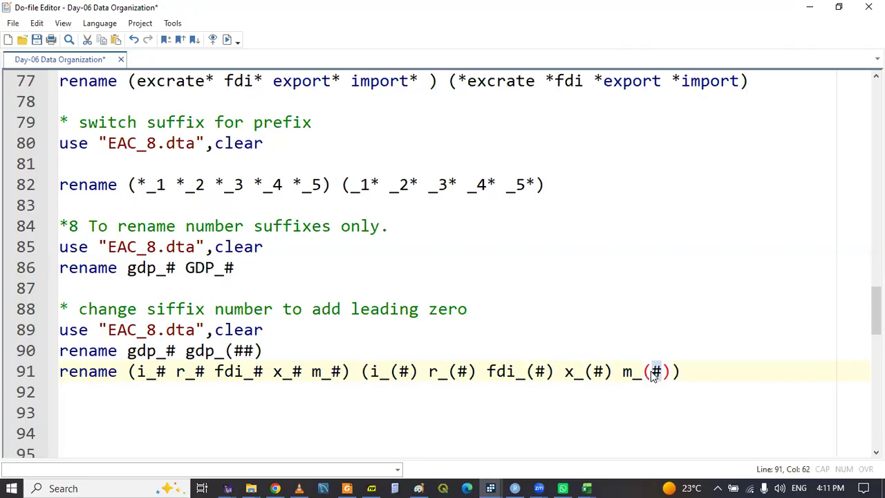
Add a second # inside each inner parenthesis on line 91, giving i_(##) r_(##) fdi_(##) x_(##) m_(##)
left_click(399, 372)
type("#")
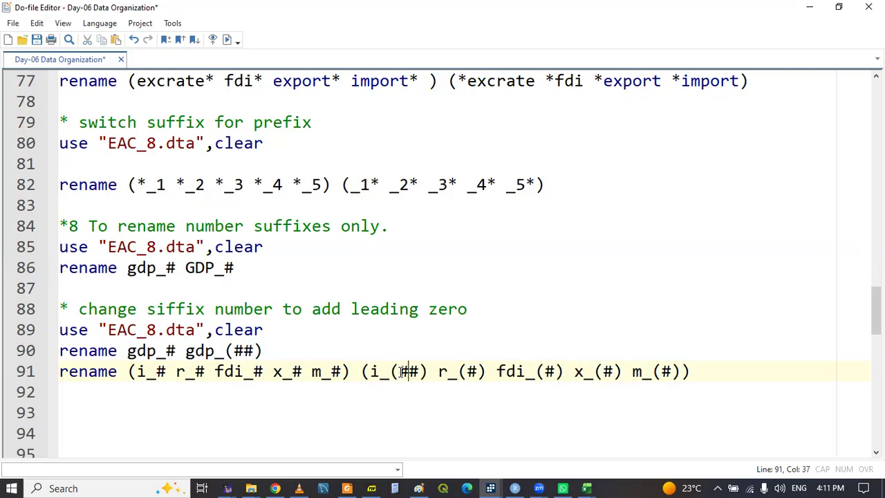
left_click(468, 371)
type("#")
left_click(557, 371)
type("#")
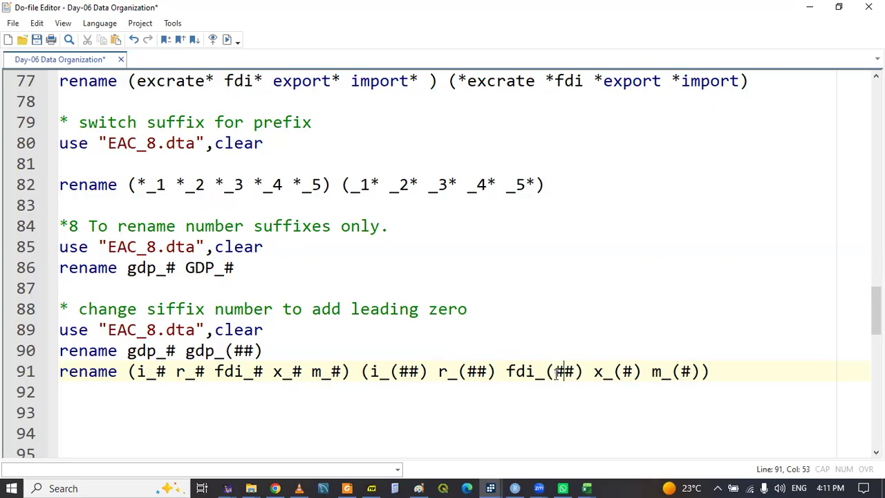
left_click(622, 371)
type("#")
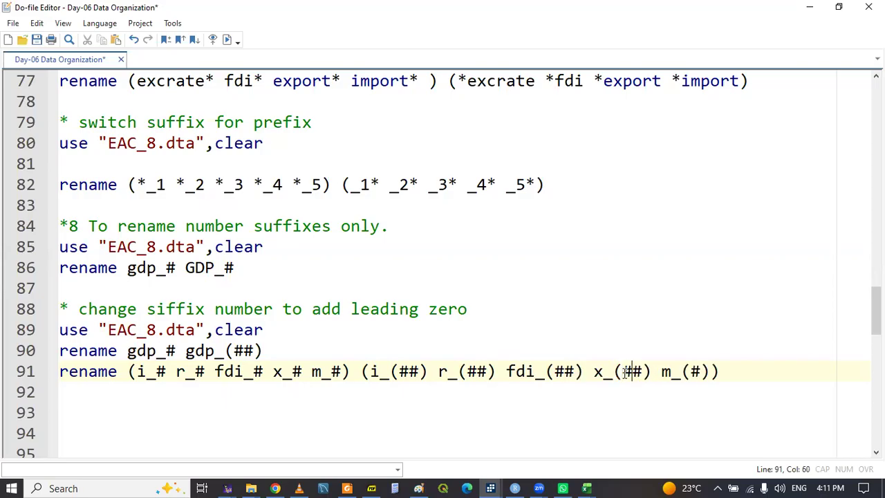
left_click(692, 371)
type("##")
key("BackSpace")
Run the rename command on line 91 and open the EAC_8 data in the Data Editor
left_click(82, 382)
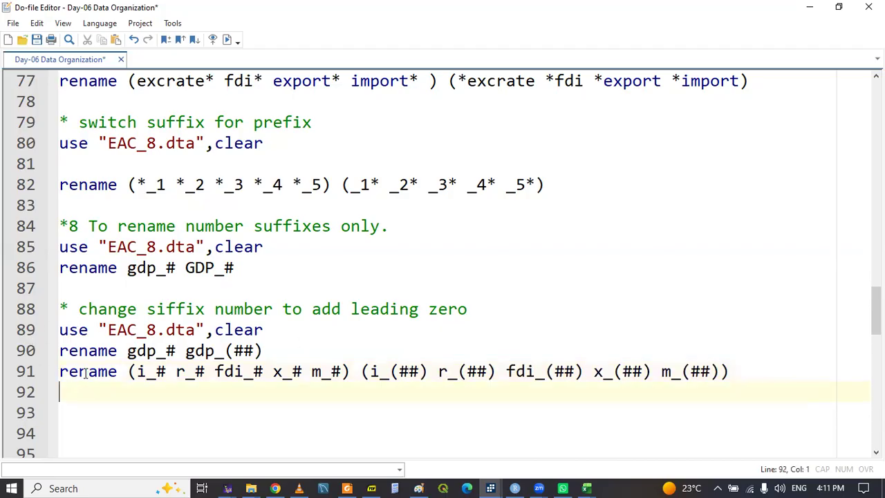
double_click(85, 376)
key("shift+End")
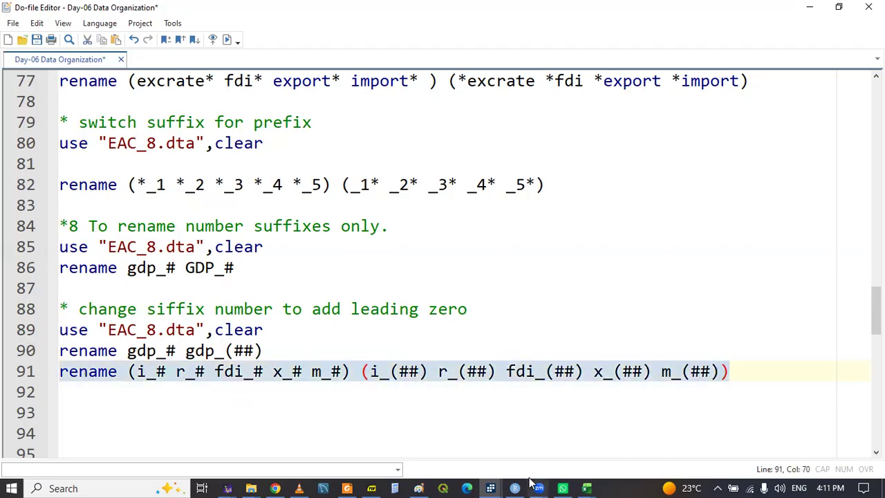
left_click(490, 488)
left_click(679, 435)
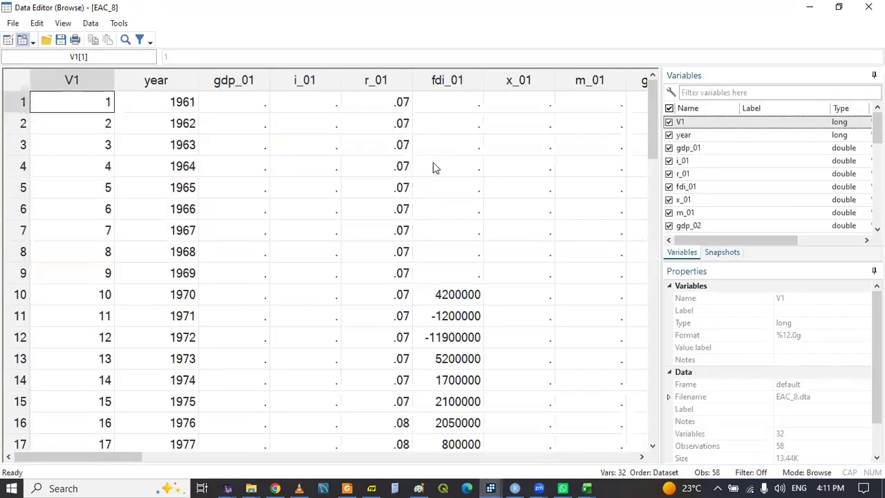
Look through the EAC_8 column headings from gdp_01 to i_05 to check the leading zeros in the suffixes
left_click(359, 122)
key("Right")
key("Right")
key("Right")
key("Right")
key("Right")
key("Right")
key("Right")
key("Right")
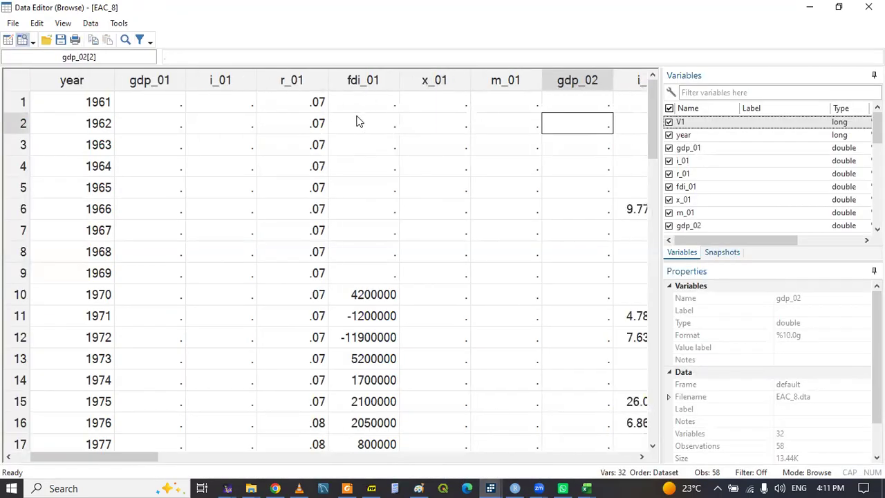
key("Right")
key("Right")
key("Right")
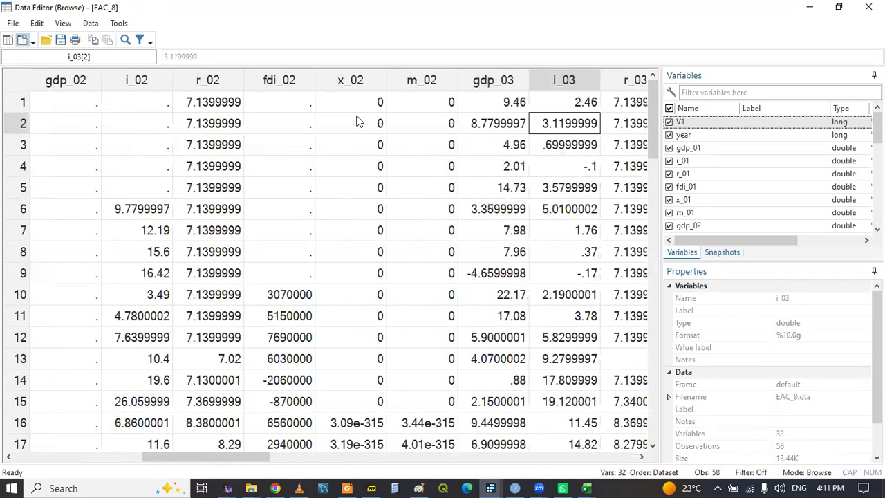
key("Right")
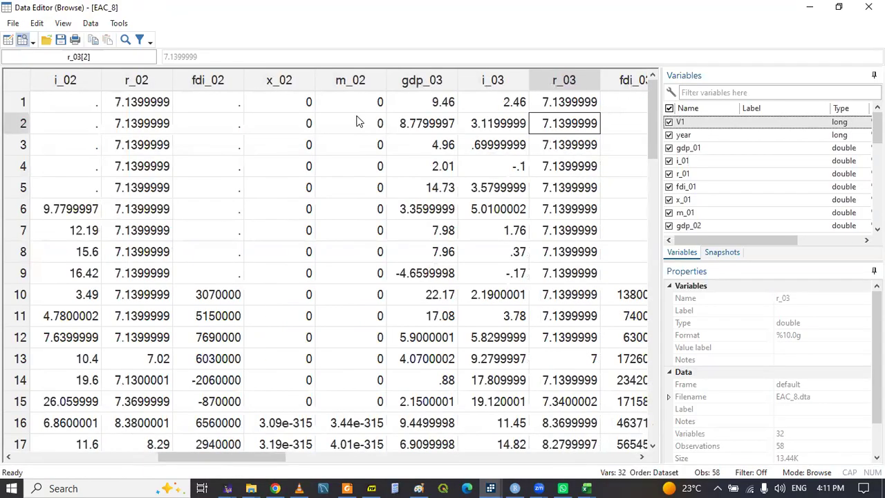
key("Right")
key("Right")
key("Right")
key("Right")
key("Right")
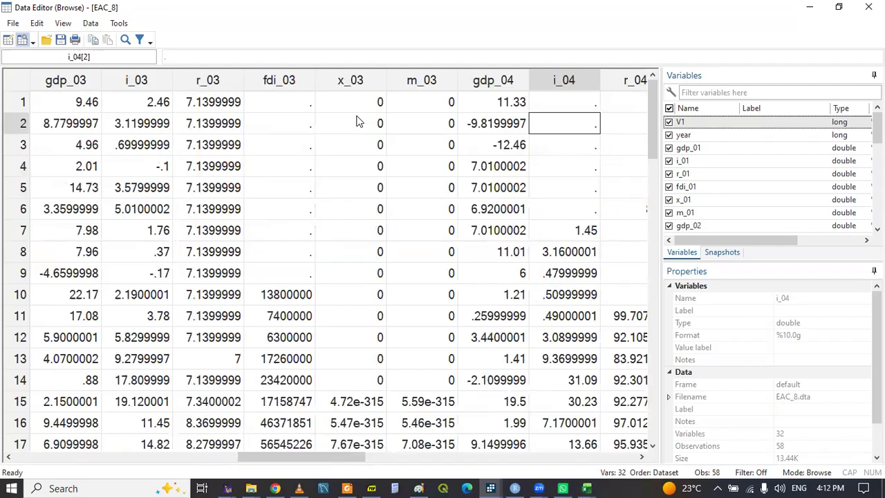
key("Right")
key("Right")
key("Right")
key("Right")
key("Right")
key("Right")
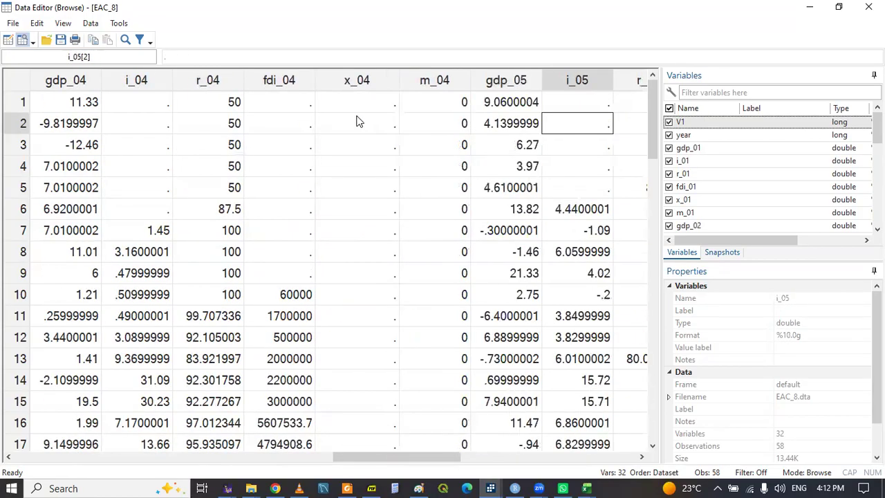
Check the slide listing the variable renaming techniques, return to the do-file and save it
left_click(371, 488)
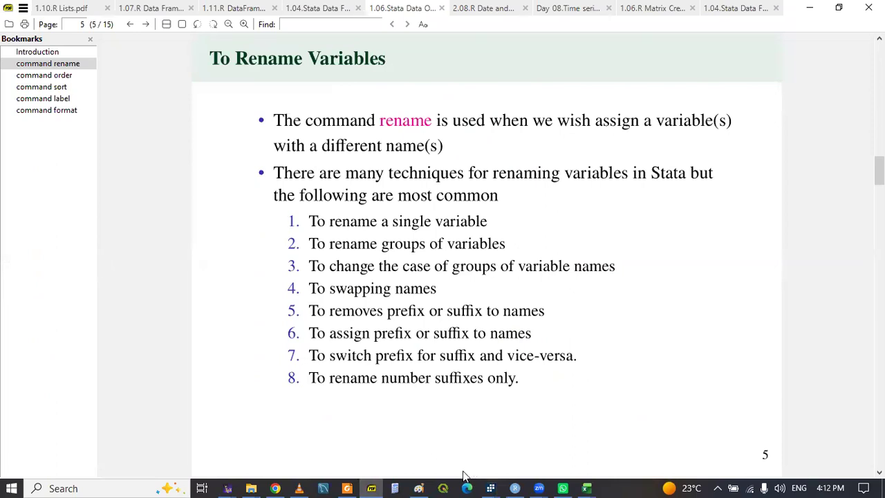
left_click(490, 488)
left_click(441, 446)
left_click(188, 410)
key("ctrl+s")
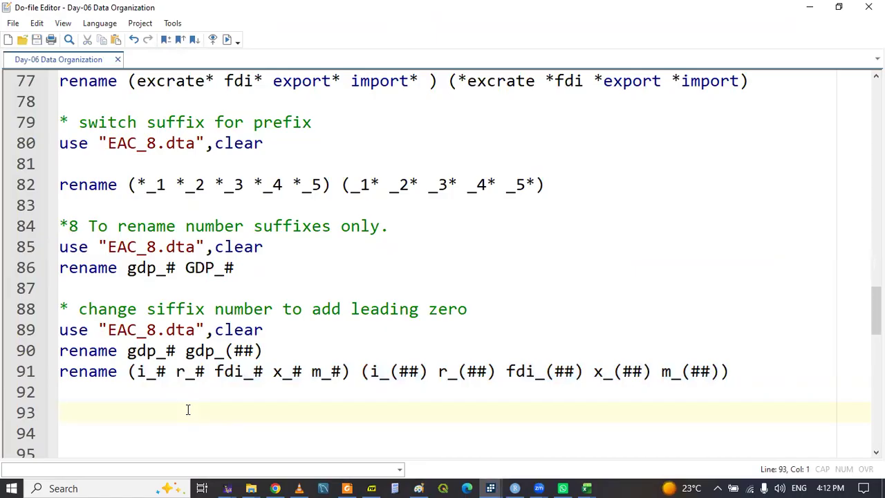
key("Delete")
key("ctrl+s")
left_click(649, 244)
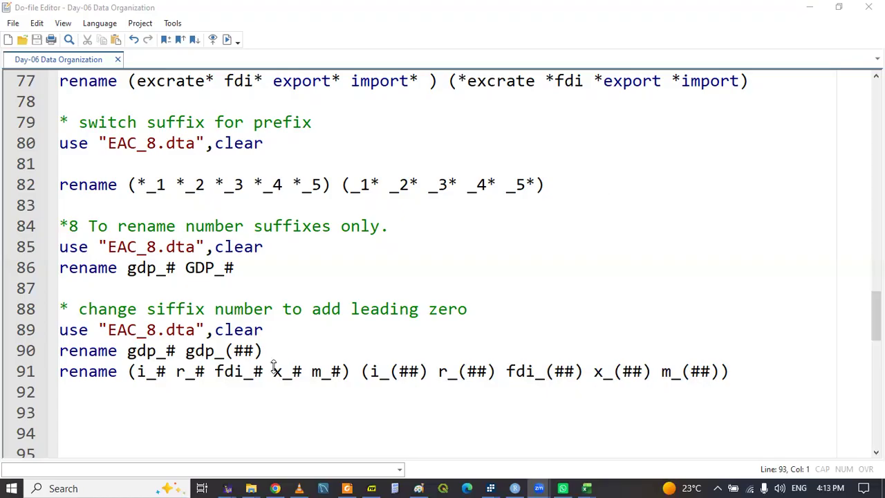
left_click(148, 393)
left_click(68, 410)
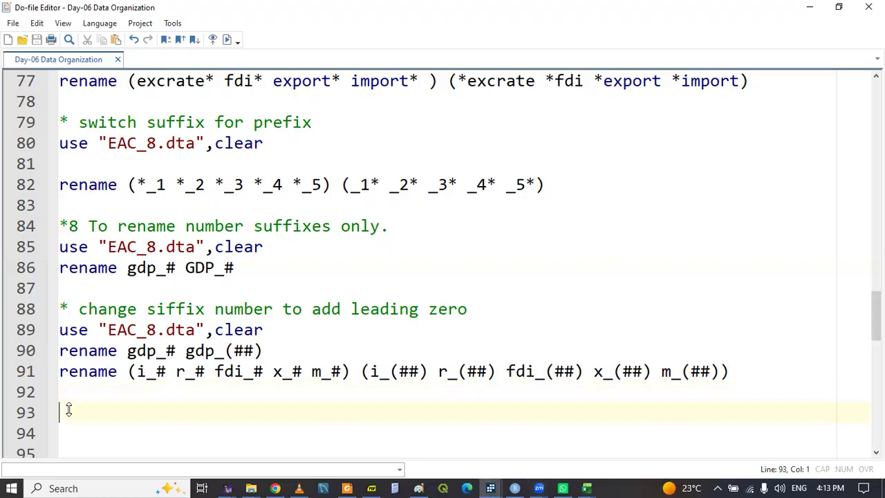
left_click(151, 107)
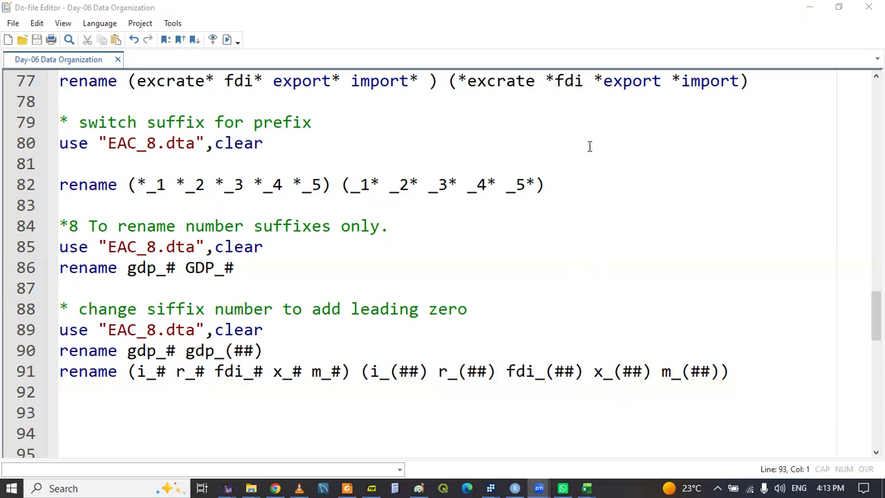
Insert six blank lines at line 94 of the do-file and save it
left_click(150, 431)
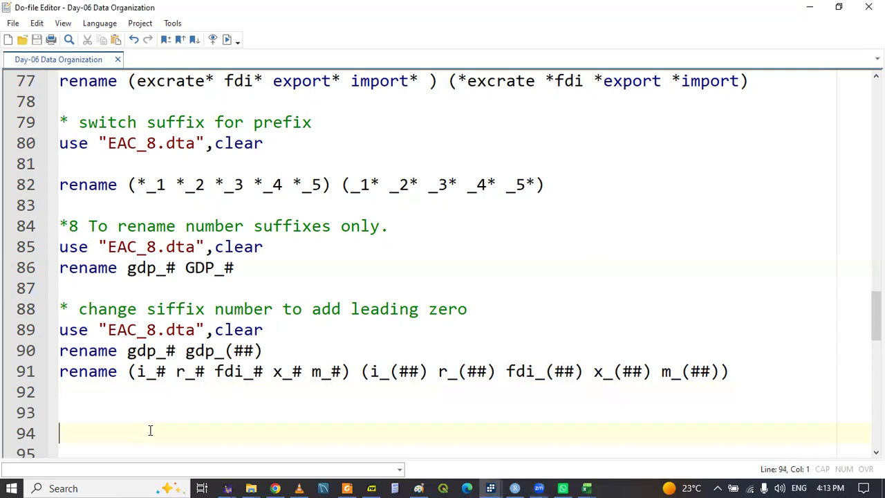
key("Return")
key("Return")
key("Return")
key("Return")
key("Return")
key("Return")
key("Up")
key("Up")
key("Up")
key("Up")
key("Up")
key("Up")
key("ctrl+s")
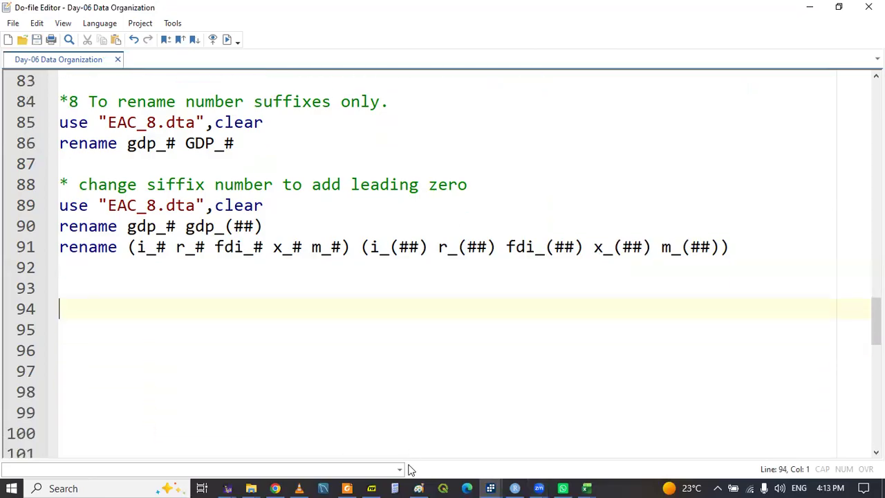
Switch to the PDF slides to review the pages on the order command, and return to the do-file
left_click(372, 488)
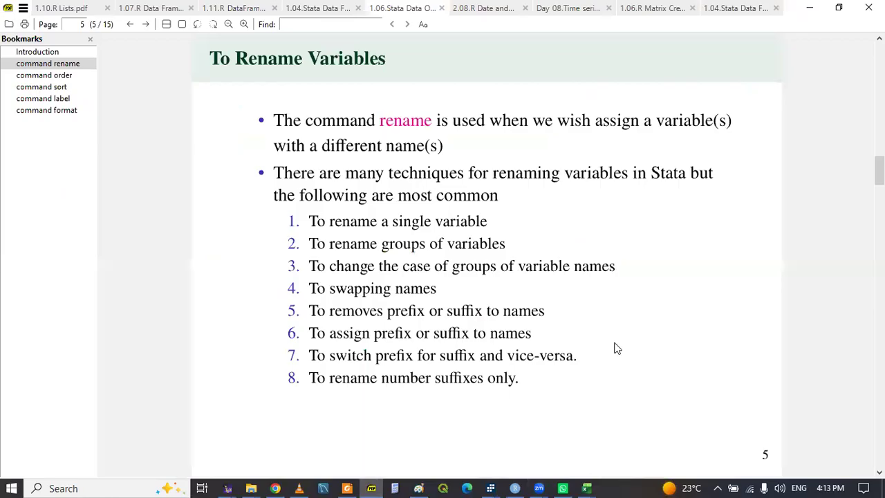
key("Page_Down")
key("Page_Down")
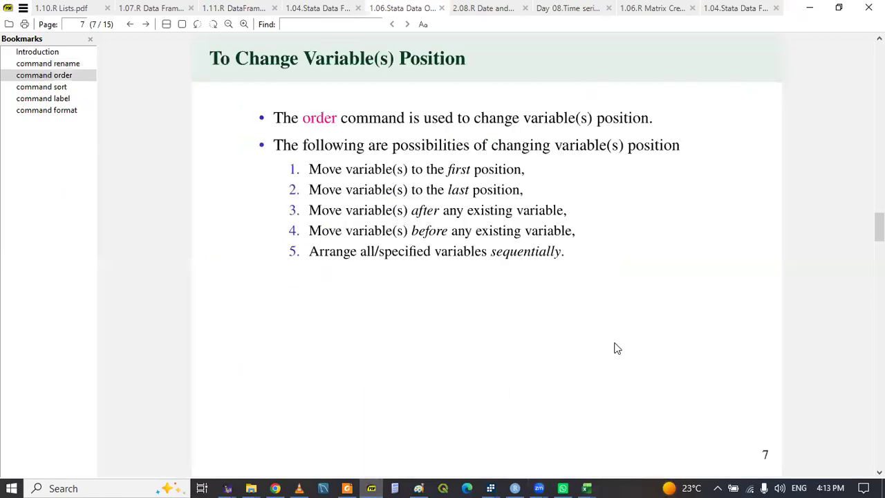
key("Page_Up")
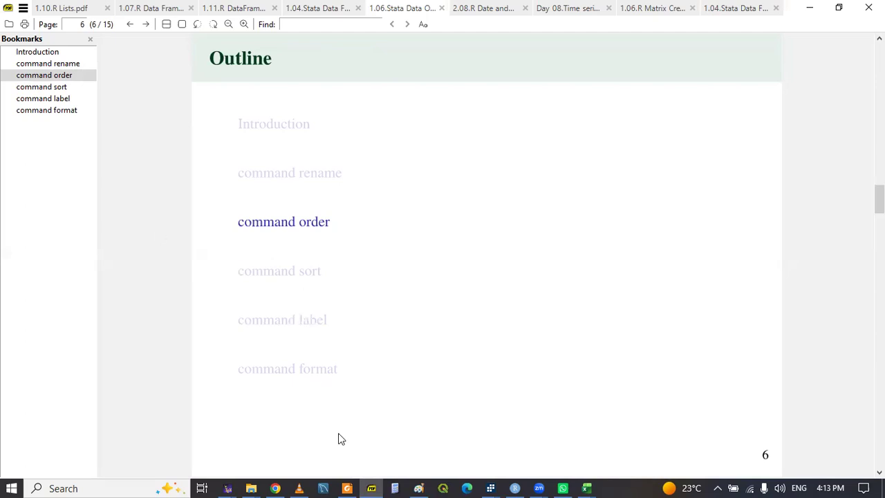
left_click(492, 486)
left_click(405, 427)
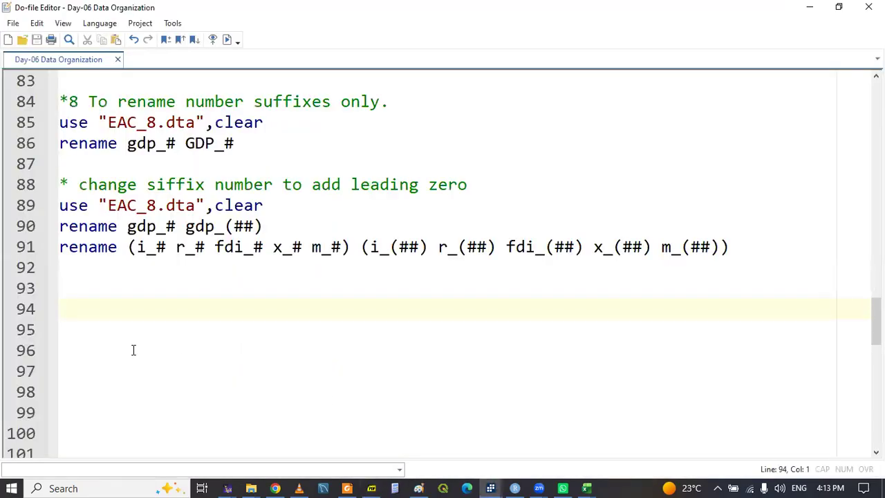
Copy the heading comment ** TO RENAME VARIABLES from line 24
scroll(133, 349, "up", 5)
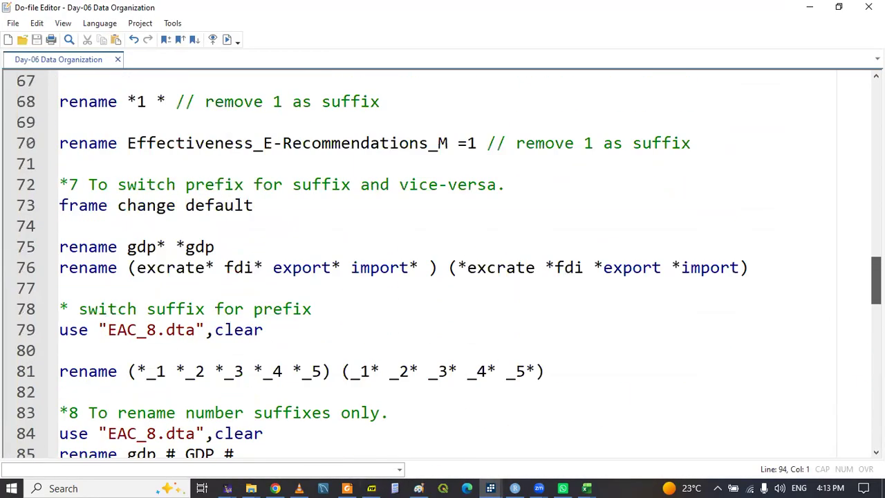
scroll(442, 266, "up", 15)
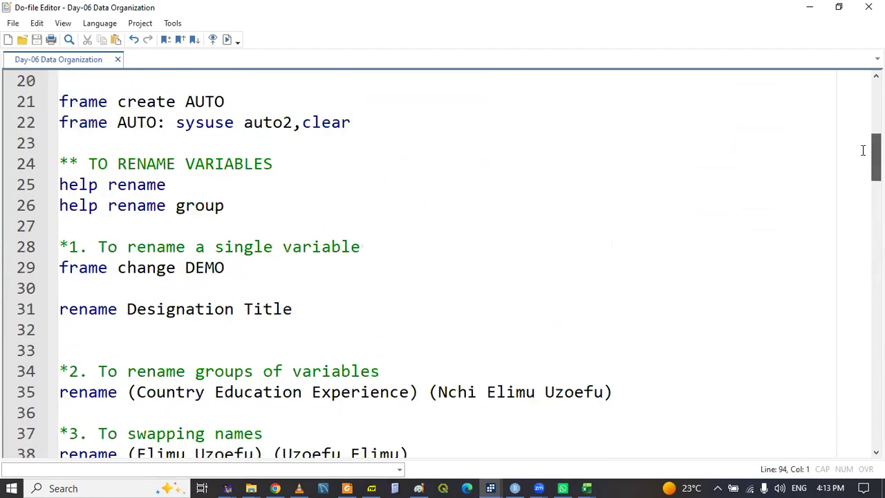
left_click_drag(60, 163, 294, 159)
key("ctrl+c")
left_click(639, 163)
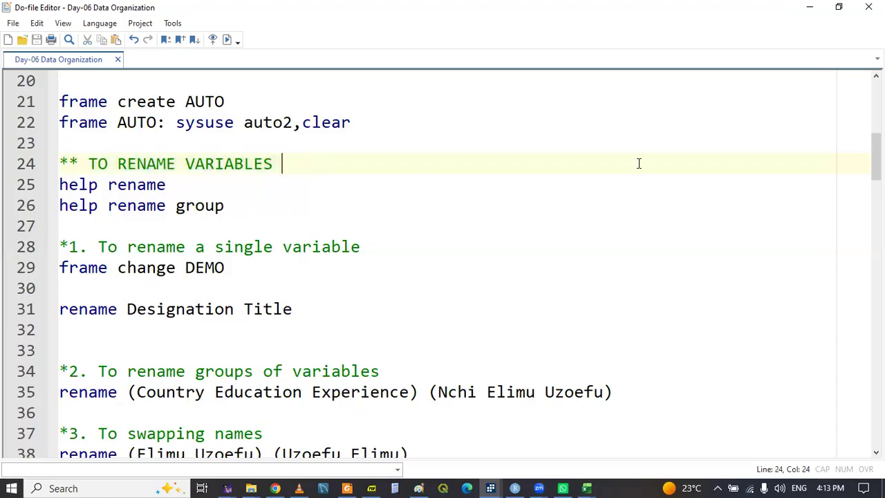
Paste the copied heading on line 94, change it to ** TO MOVE VARIABLES and save the do-file
scroll(313, 265, "down", 20)
scroll(313, 266, "up", 6)
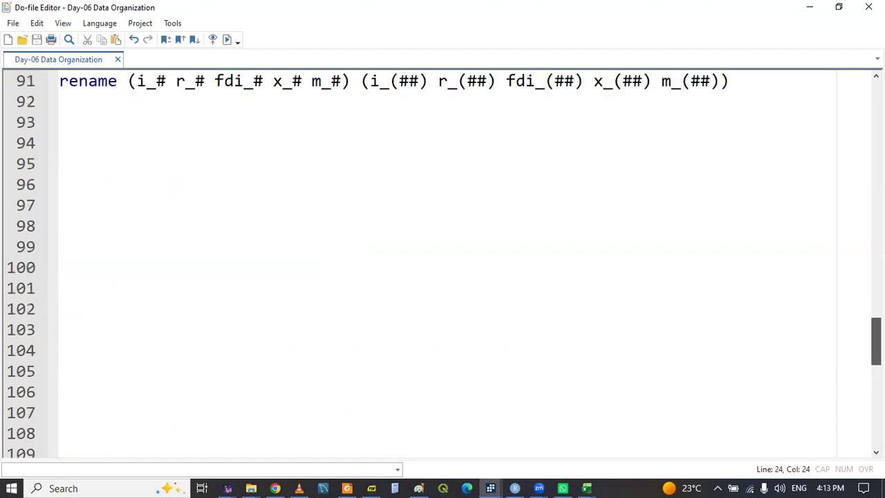
left_click(79, 265)
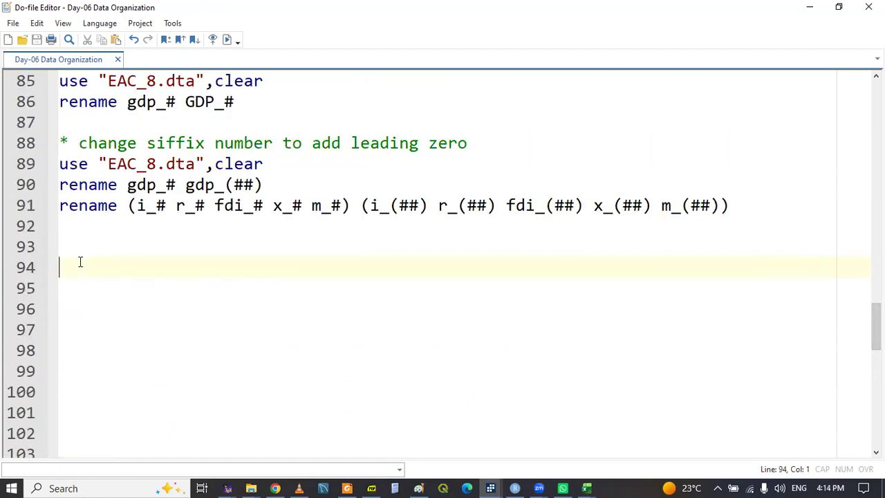
key("ctrl+v")
left_click_drag(118, 269, 175, 269)
type("MOVE")
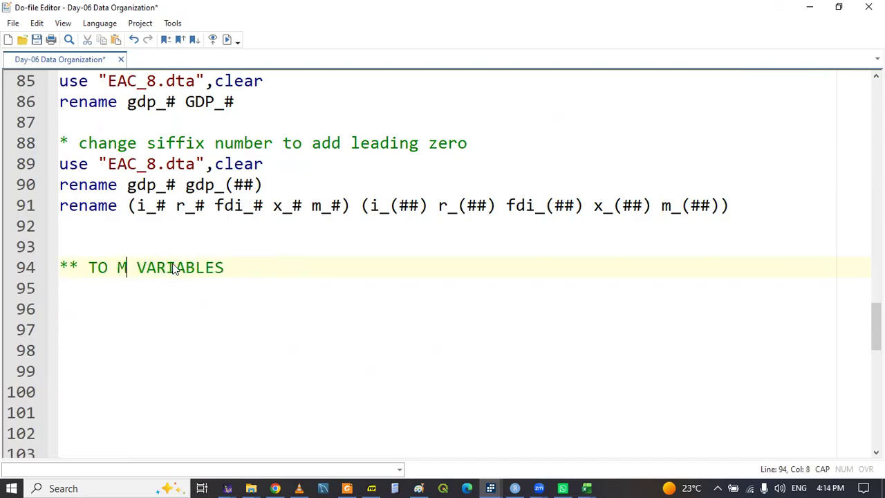
left_click(275, 267)
key("ctrl+s")
Insert blank lines below the ** TO MOVE VARIABLES heading and save the do-file
left_click(195, 295)
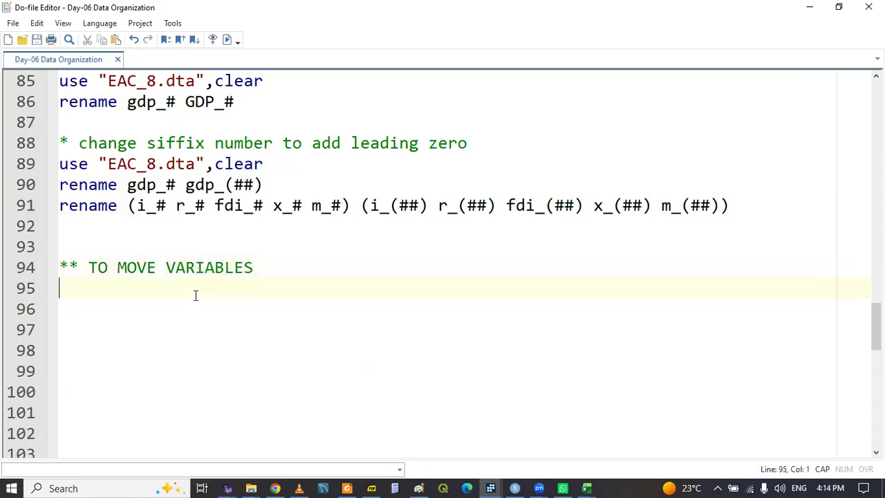
key("Return")
key("ctrl+s")
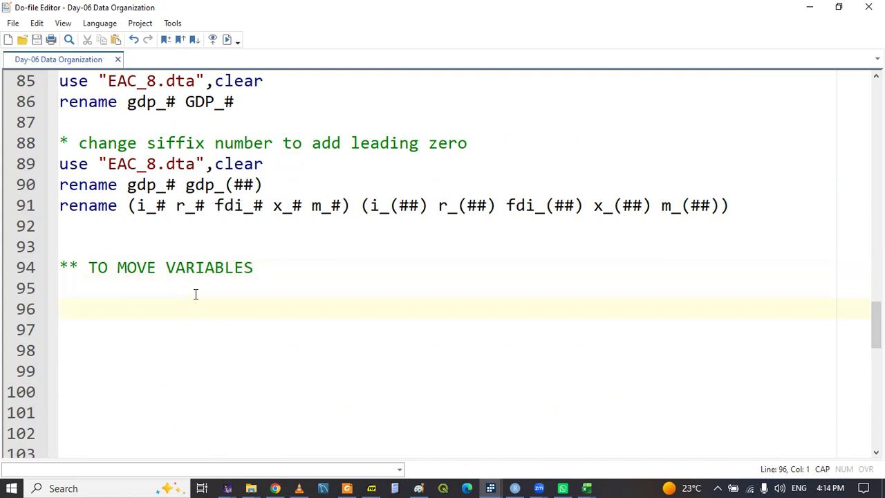
left_click(158, 268)
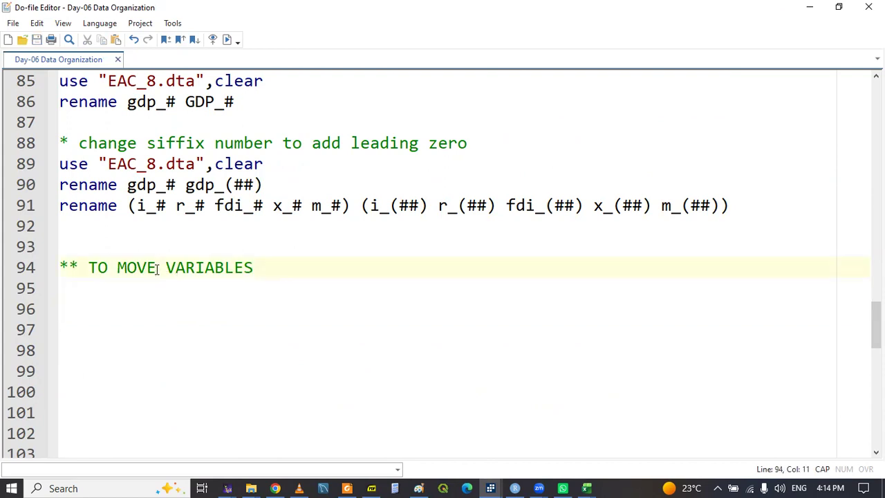
left_click(132, 297)
key("Return")
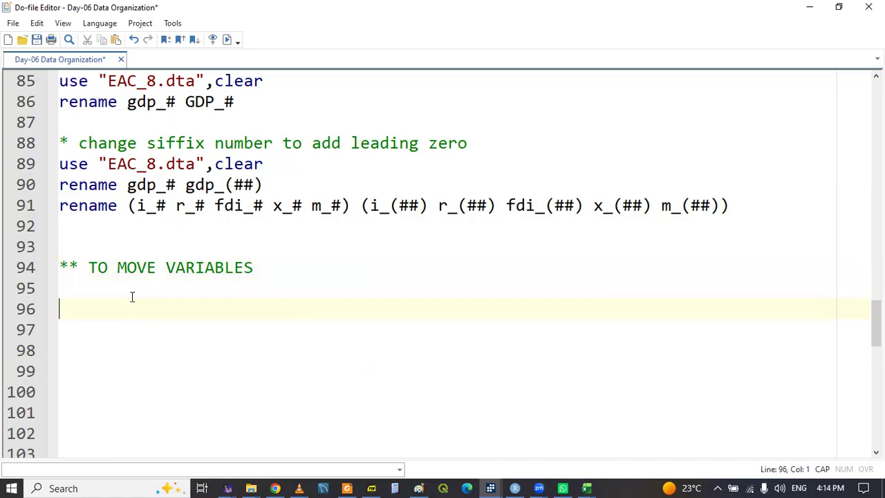
Write the command frame change AUTO on line 95, directly below the heading
key("Up")
type("FRA")
key("BackSpace")
key("BackSpace")
key("BackSpace")
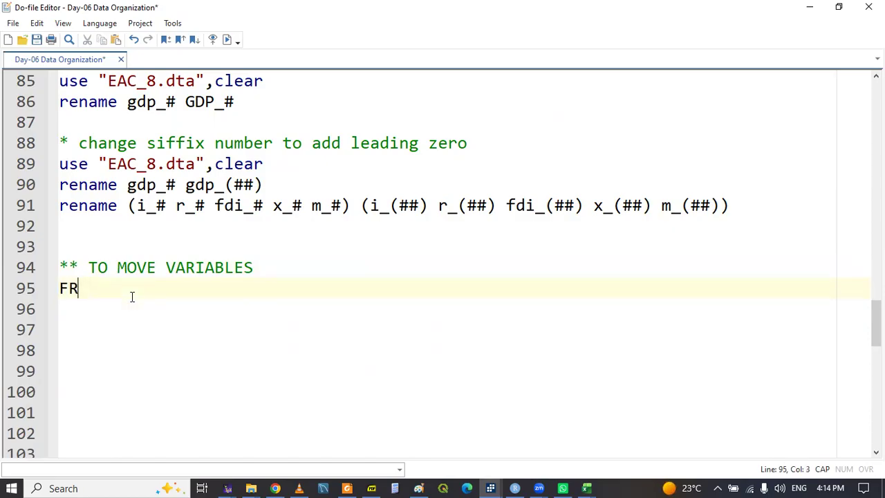
type("frame")
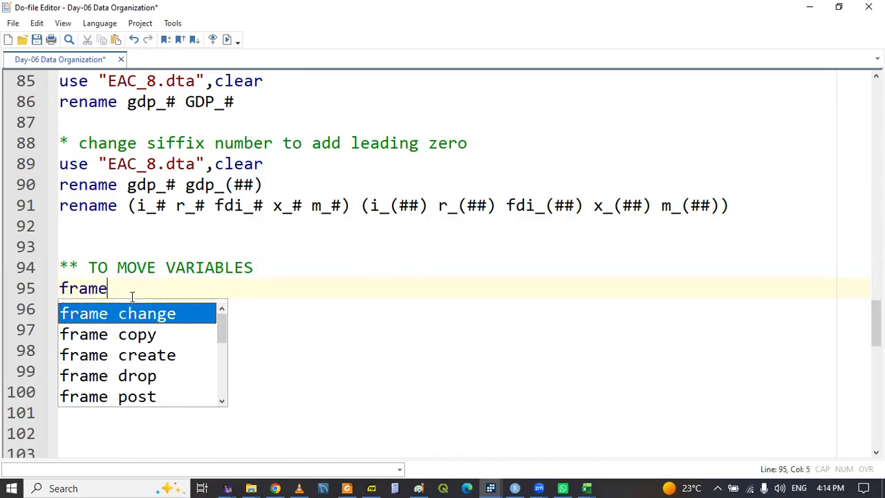
key("Return")
type("AUTO")
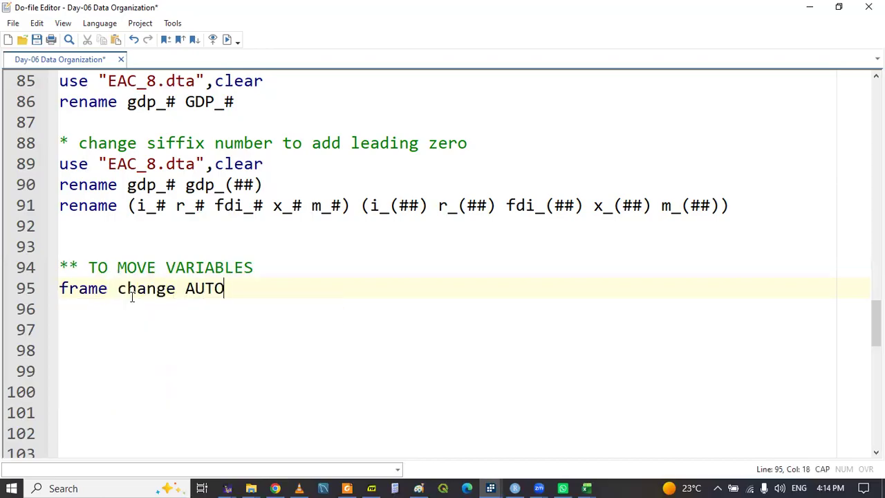
Run the frame change AUTO command and view the auto2 dataset in the Data Editor
double_click(108, 297)
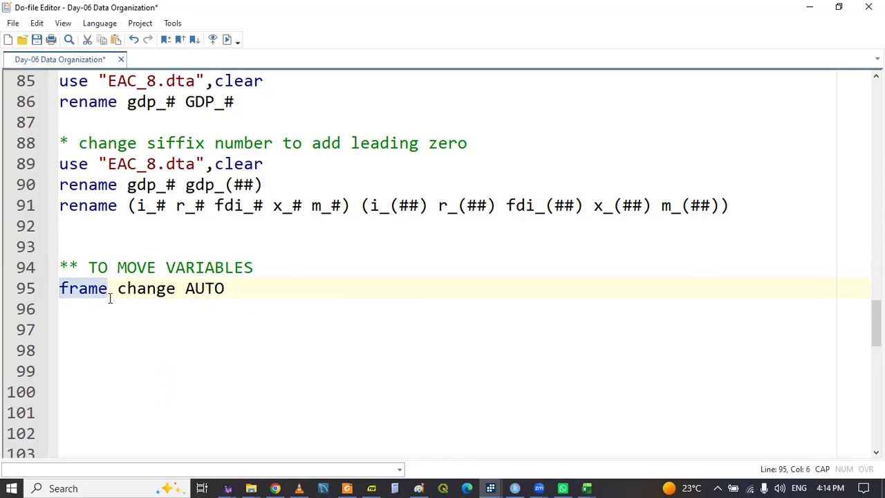
key("shift+End")
mouse_move(489, 480)
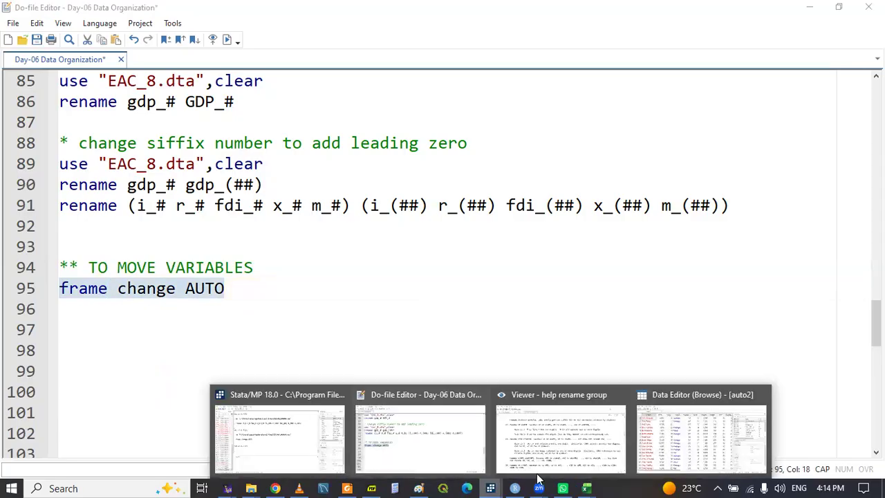
left_click(702, 435)
left_click(237, 230)
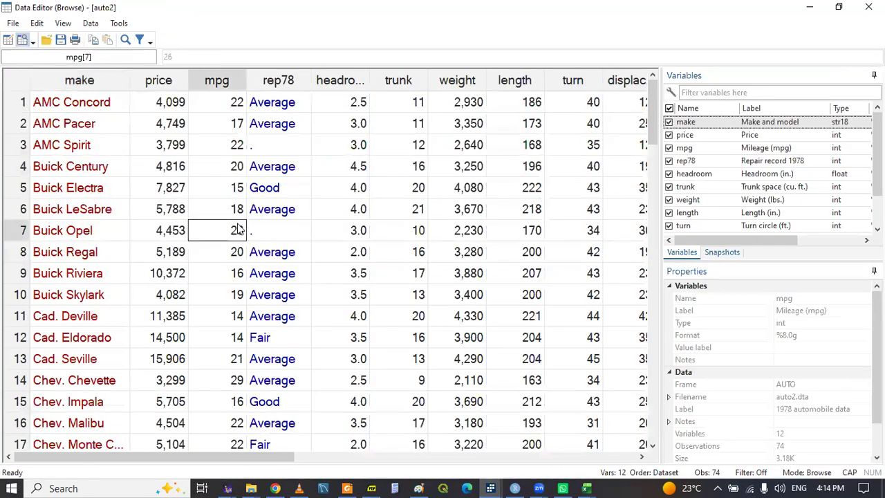
Examine the auto2 columns across the Data Editor, from make through foreign
key("Left")
key("Left")
key("Right")
key("Right")
key("Right")
key("Right")
key("Right")
key("Right")
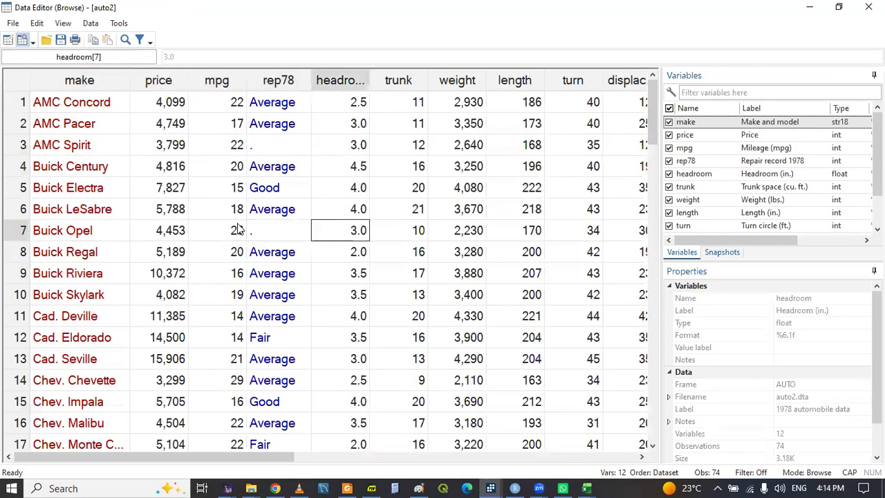
key("Right")
key("Right")
key("Right")
key("Right")
key("Right")
key("Right")
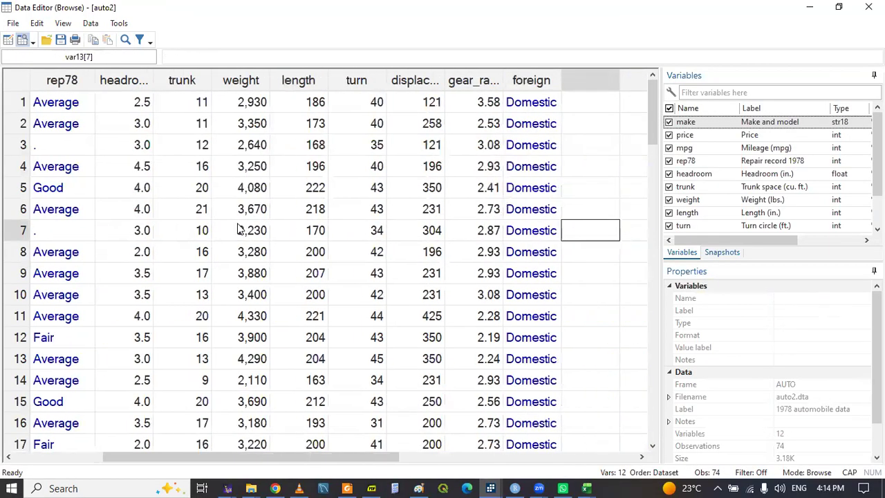
key("Left")
key("Left")
key("Left")
key("Left")
key("Left")
key("Left")
key("Left")
key("Left")
key("Left")
key("Left")
key("Left")
key("Left")
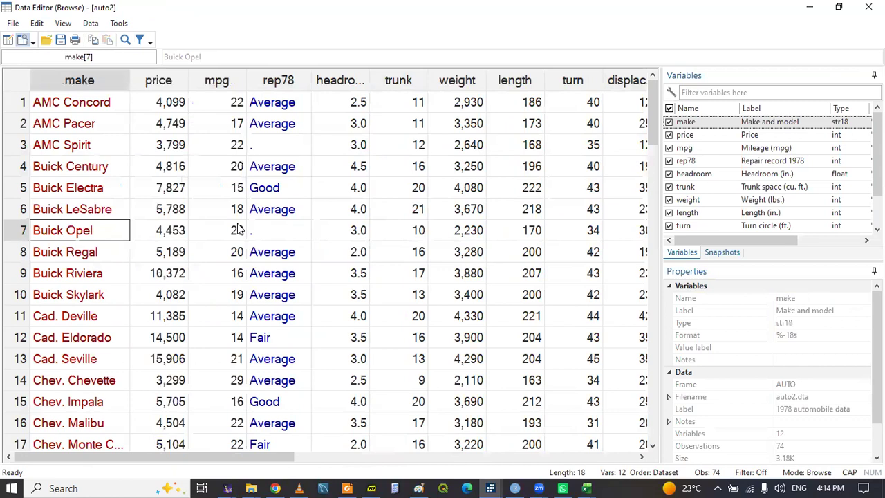
Return to the do-file and write help order on line 97, below the frame change AUTO command
left_click(489, 484)
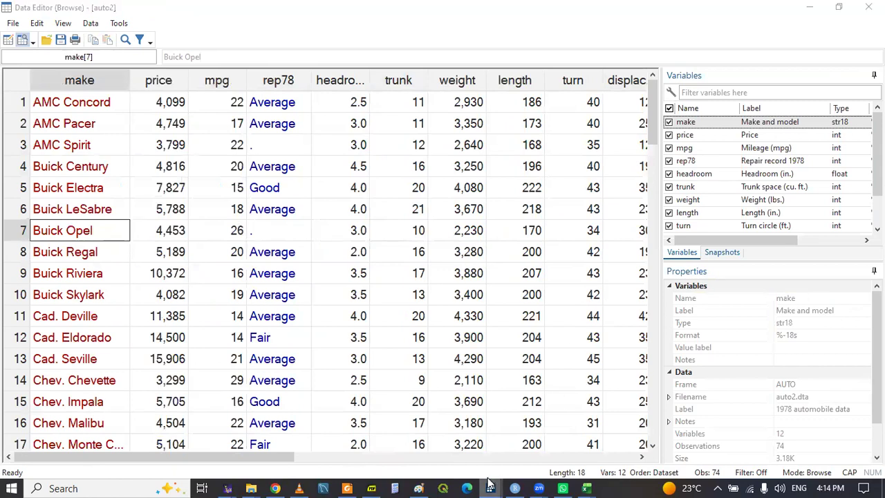
left_click(415, 438)
left_click(84, 310)
key("Down")
key("Down")
key("Down")
key("Down")
key("Down")
key("Down")
key("Up")
key("Up")
key("Up")
key("Up")
key("Up")
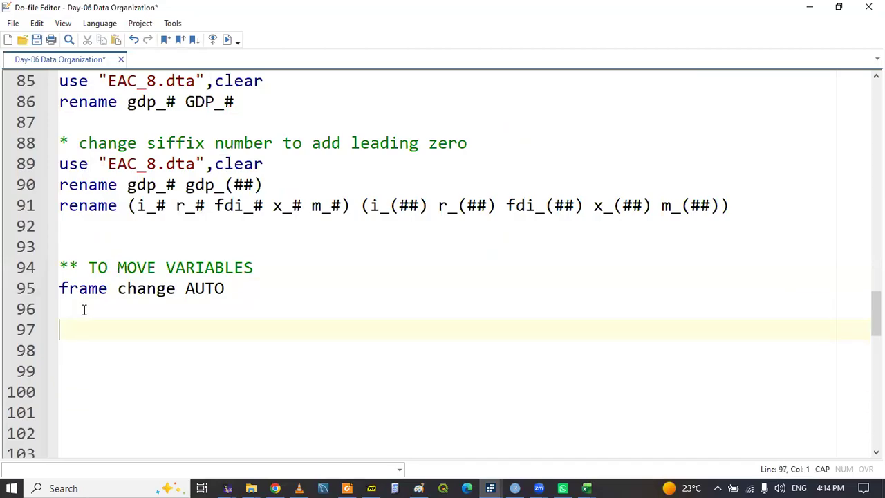
type("help order")
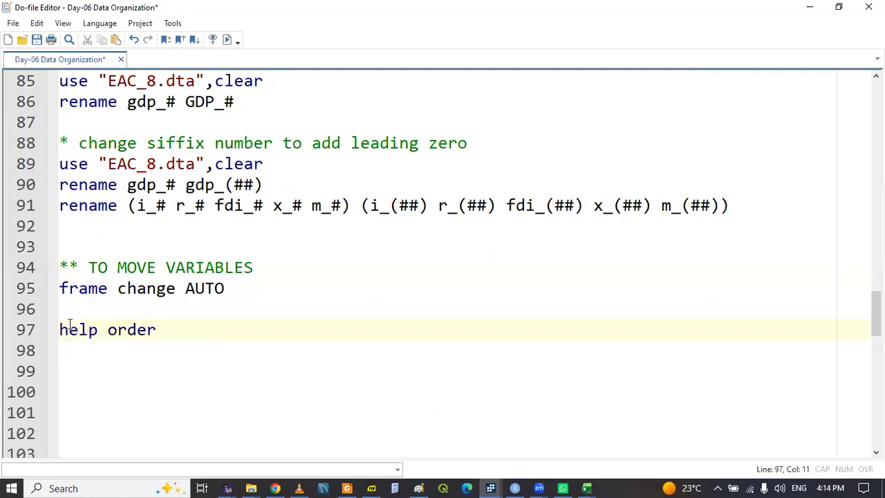
Run the help order line and read the order command's syntax and options
double_click(70, 330)
key("ctrl+d")
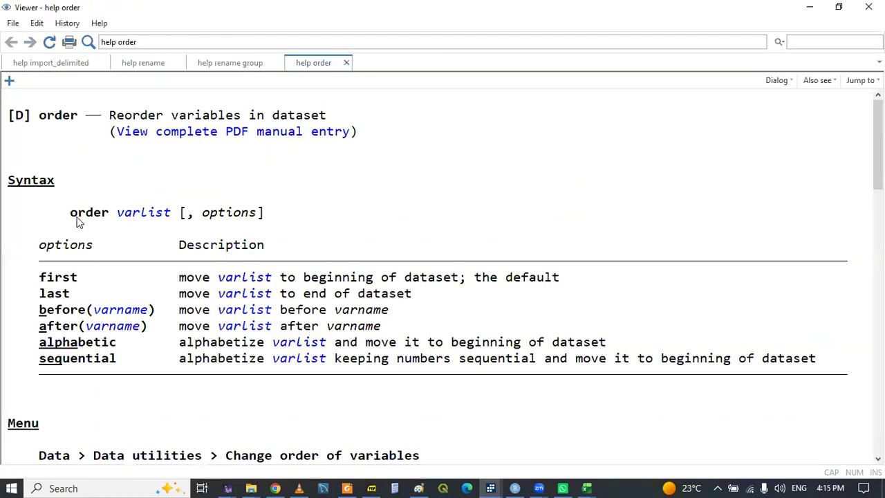
left_click_drag(71, 216, 104, 218)
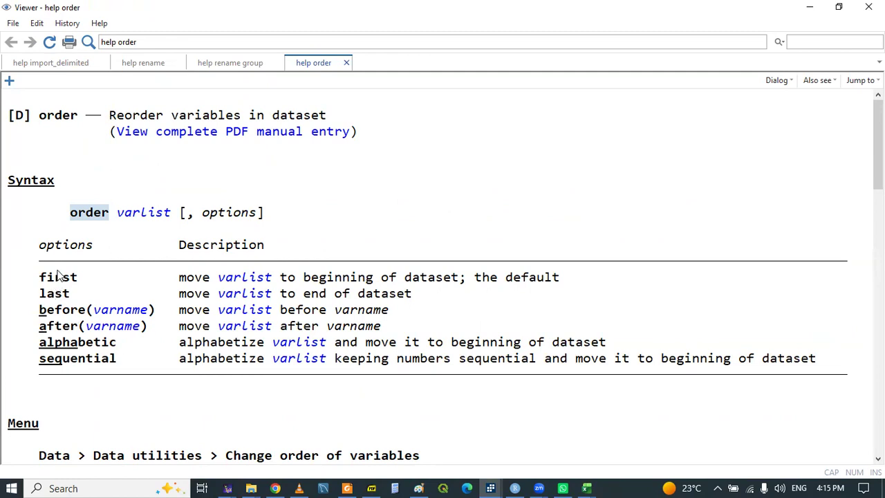
left_click(312, 213)
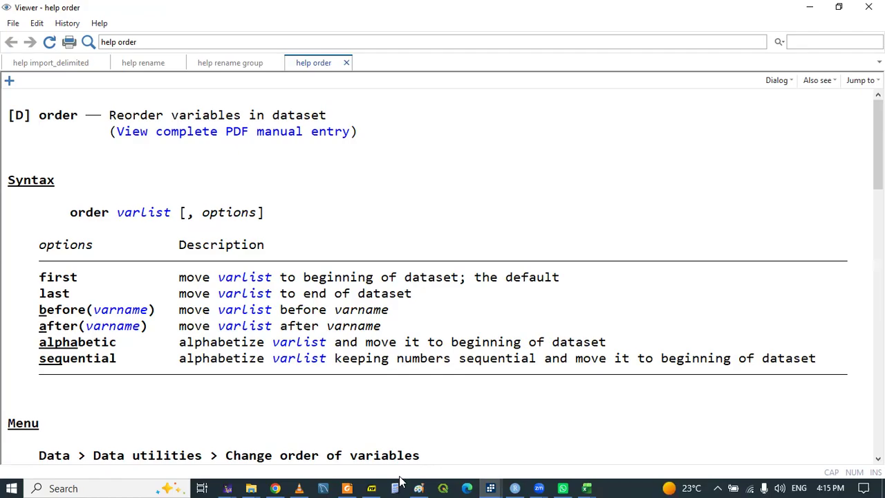
Return to the do-file and insert blank lines below help order, ending with the cursor on line 99
mouse_move(489, 482)
left_click(435, 441)
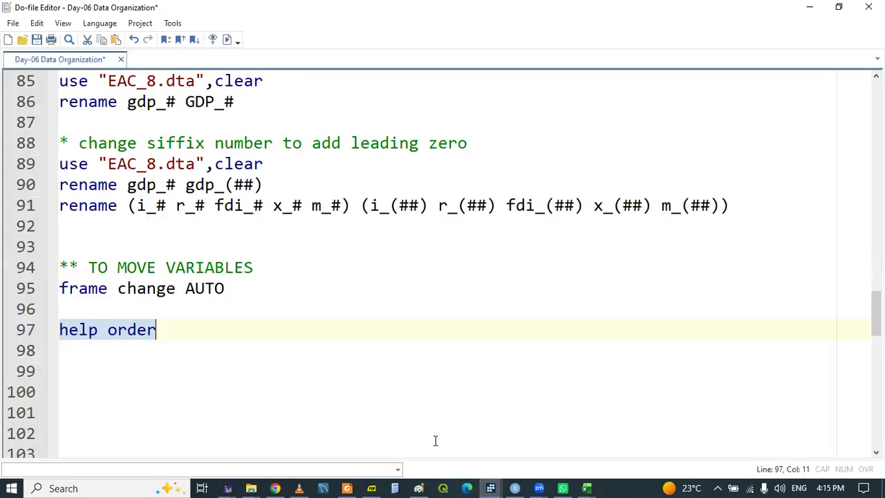
left_click(96, 363)
key("Return")
key("Return")
key("Return")
key("Return")
key("Return")
key("Return")
key("Return")
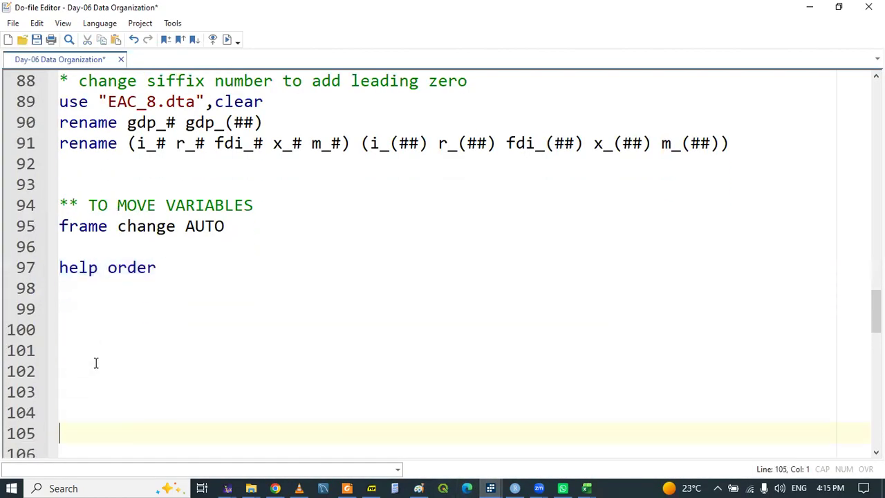
key("Up")
key("Up")
key("Up")
key("Up")
key("Up")
key("Up")
key("Up")
key("Down")
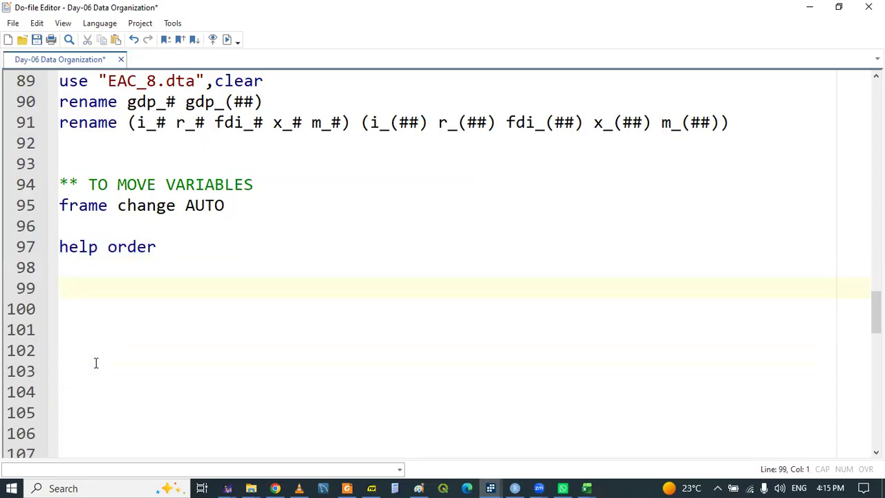
Check the variable columns in the Data Editor and start an order command on line 99 of the do-file
left_click(490, 488)
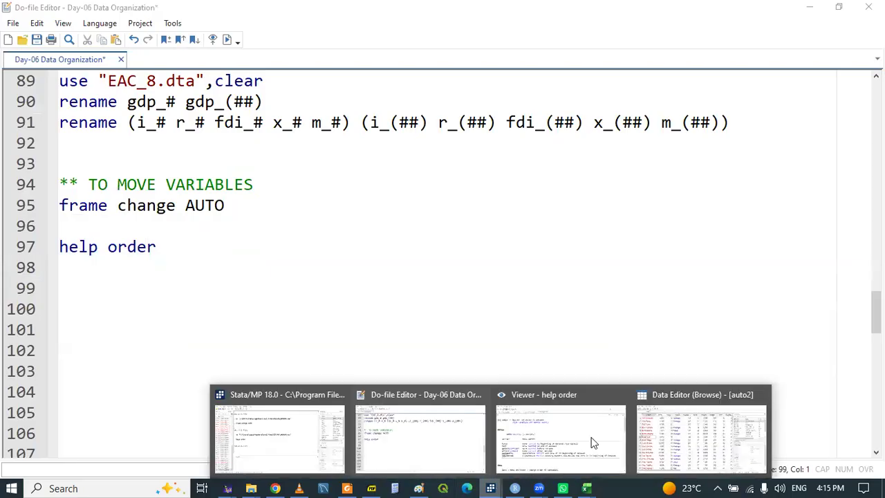
left_click(658, 427)
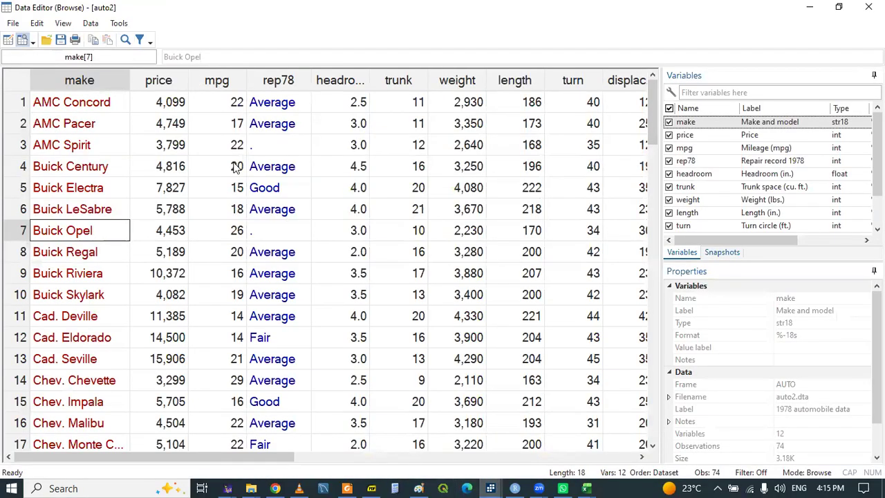
left_click(491, 488)
left_click(369, 422)
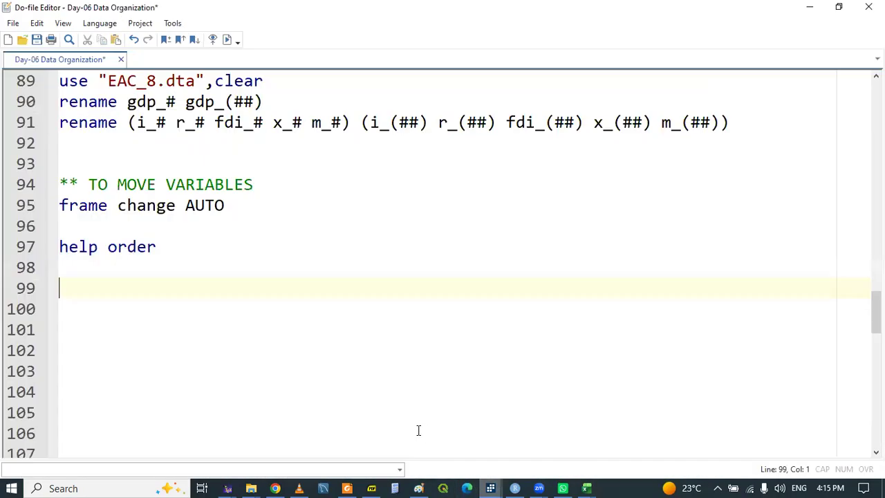
type("order")
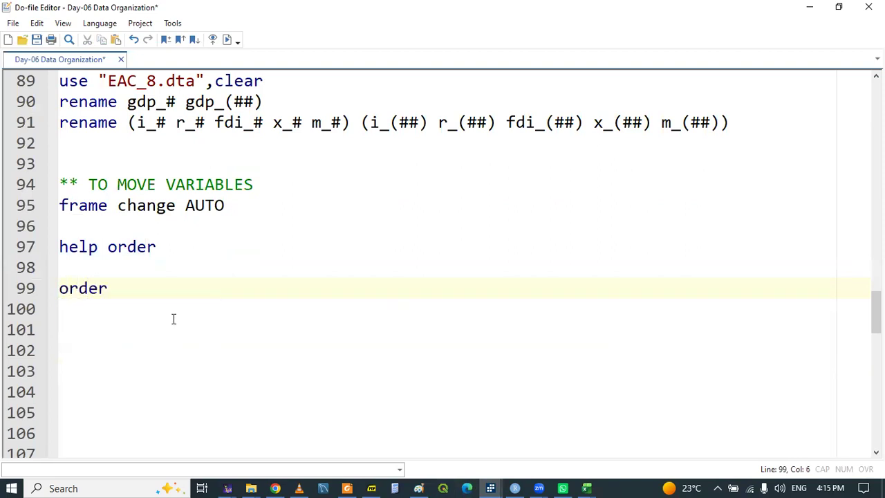
Insert the comment * move variable to first position directly above the order command
key("Up")
key("Return")
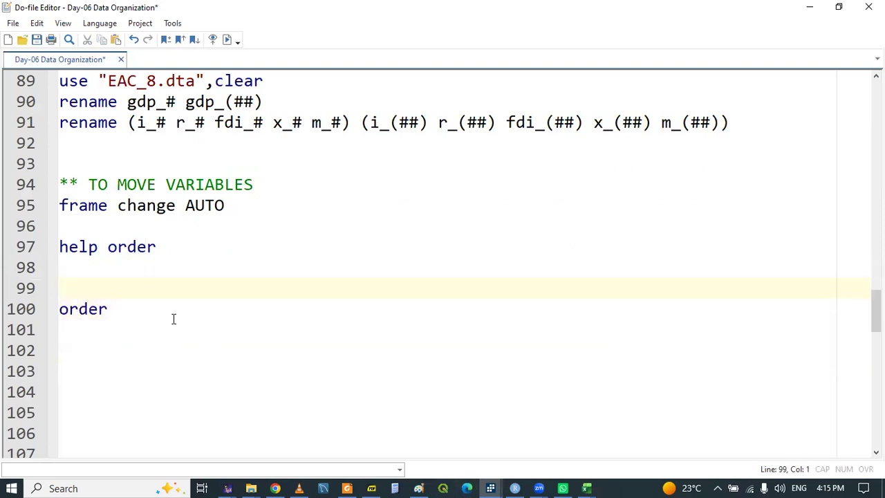
type("* move f")
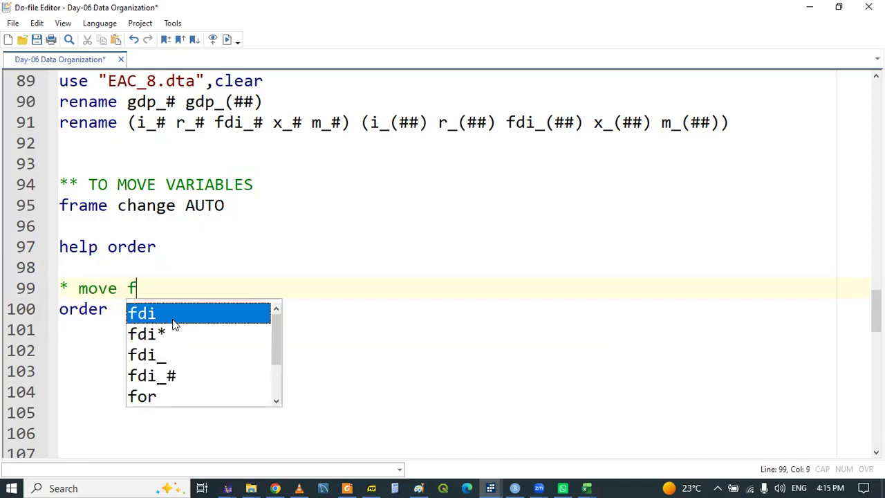
key("BackSpace")
type("vari")
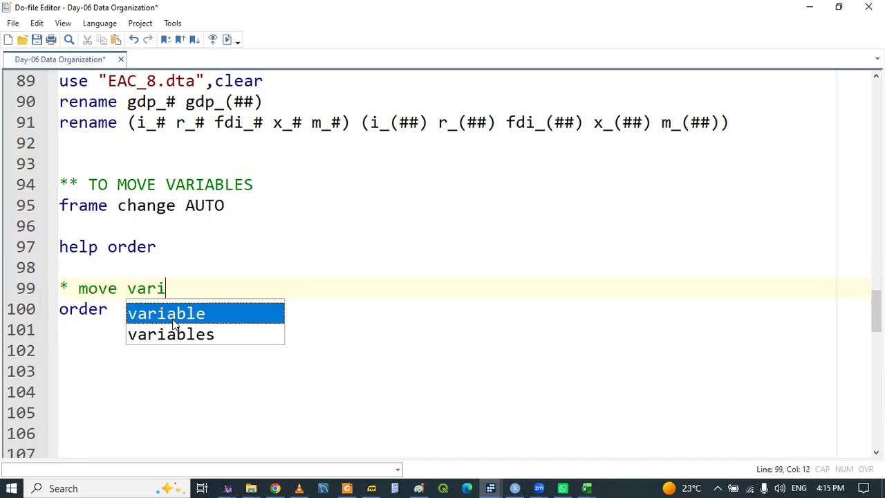
type("able to ")
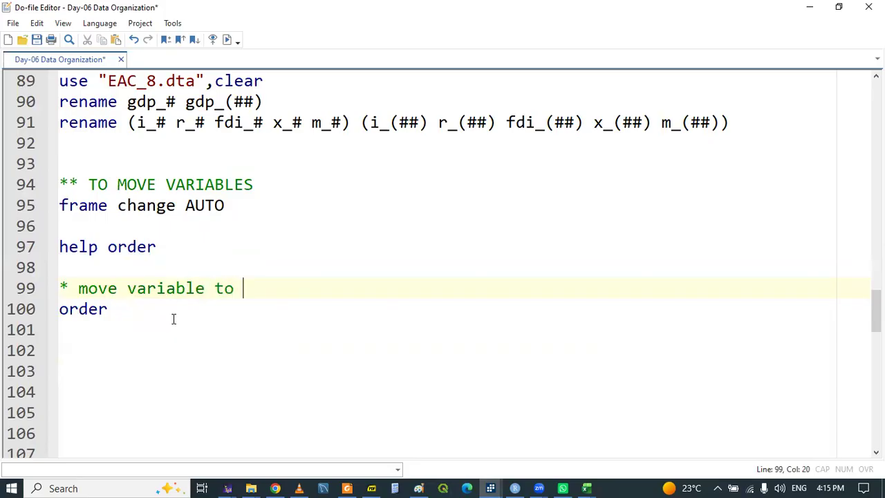
type("first p")
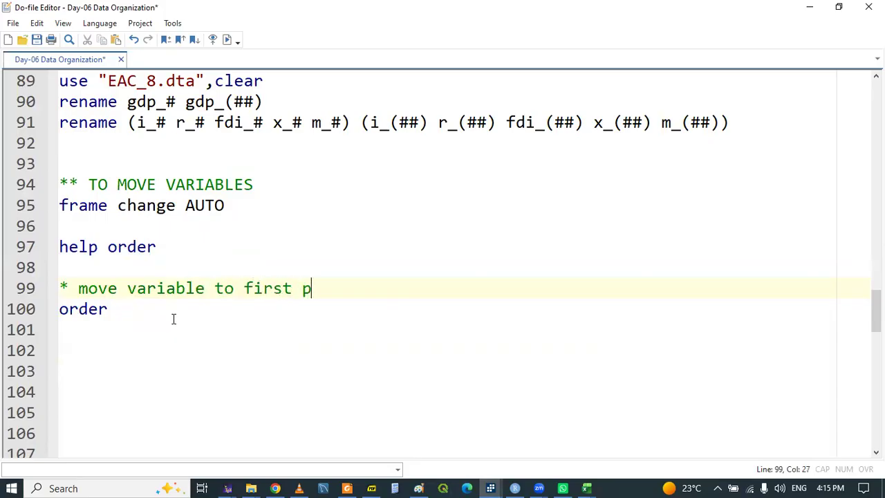
type("osition")
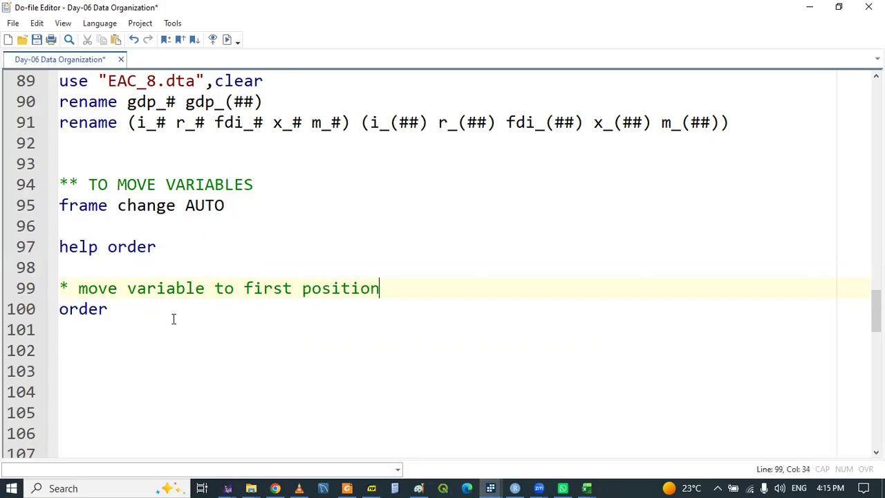
Complete line 100 as order mpg and check where mpg sits in the Data Editor
left_click(120, 311)
type("mpg")
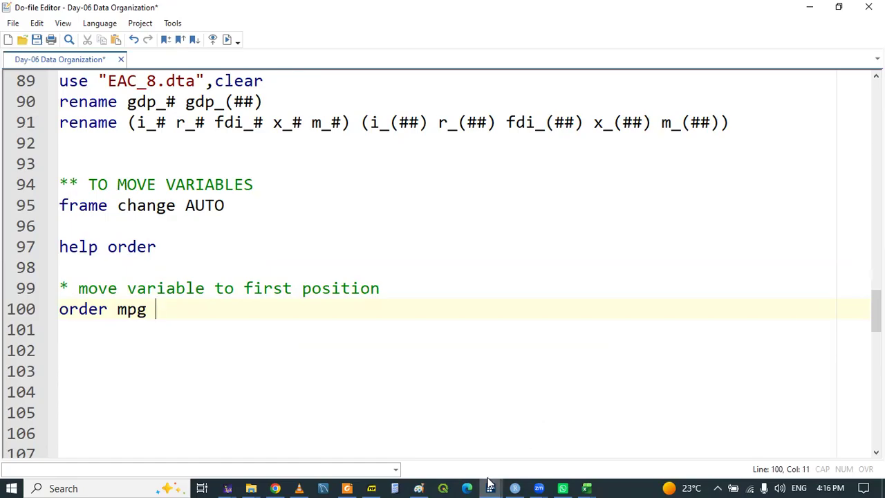
mouse_move(490, 487)
left_click(701, 415)
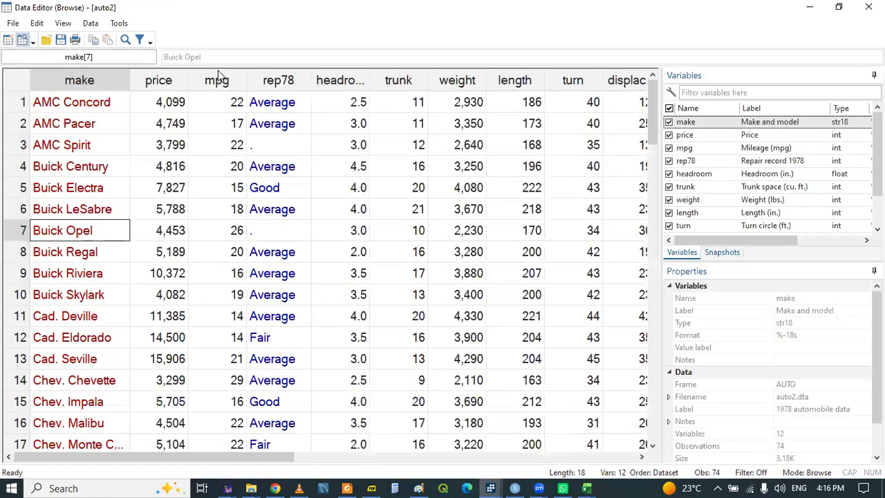
Run the order mpg command from the do-file and view the column order in the Data Editor
left_click(495, 481)
key("Home")
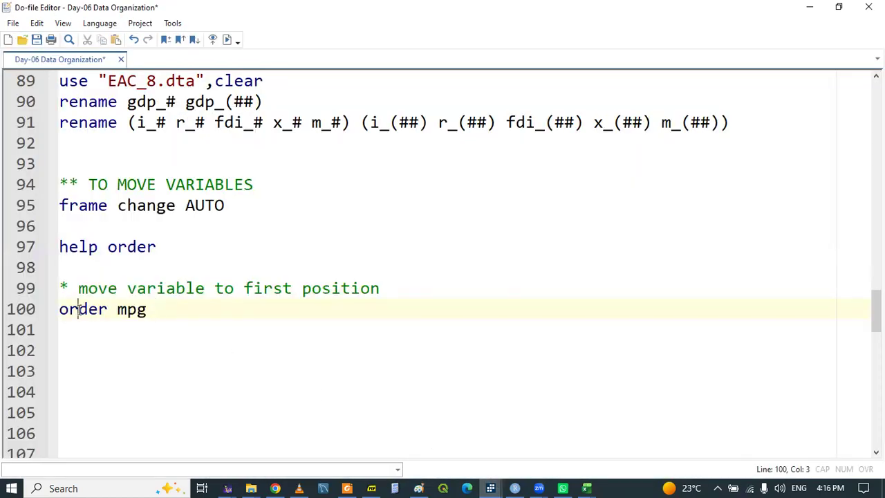
key("ctrl+shift+Right")
key("ctrl+shift+Right")
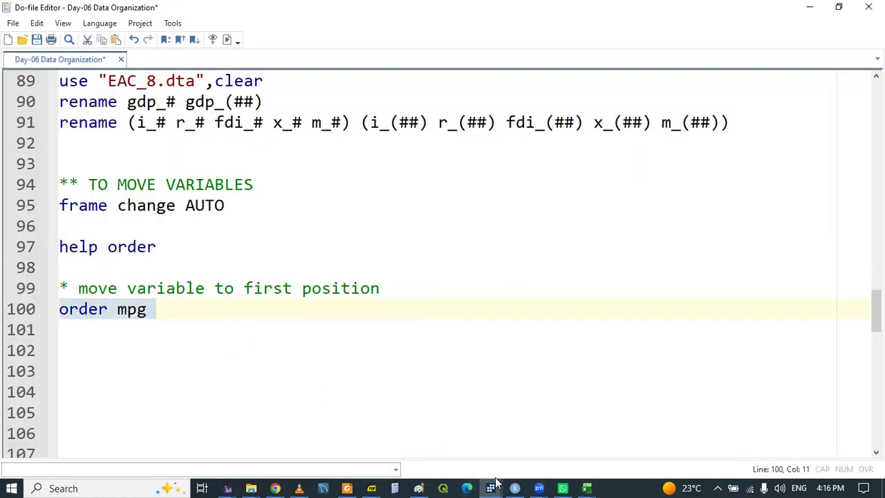
key("ctrl+d")
left_click(702, 432)
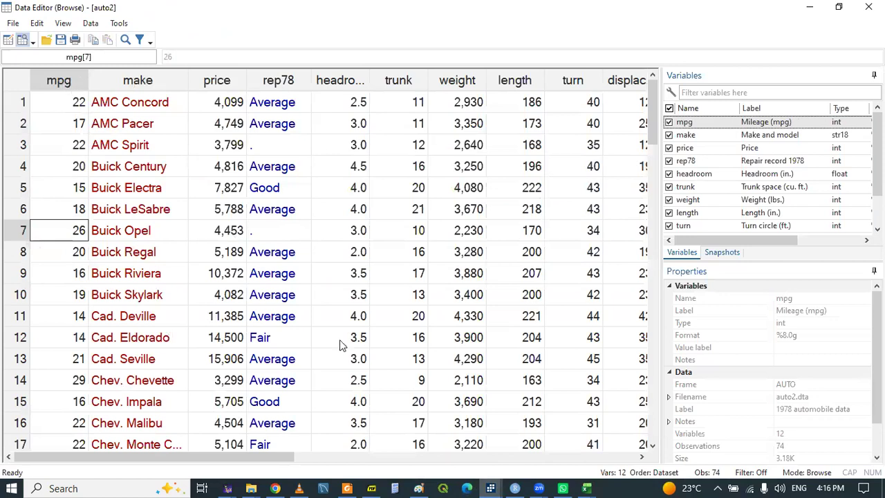
Append the comment // default is first position to the order mpg line, add a new line and save the do-file
mouse_move(489, 482)
left_click(457, 441)
left_click(196, 308)
type("// ")
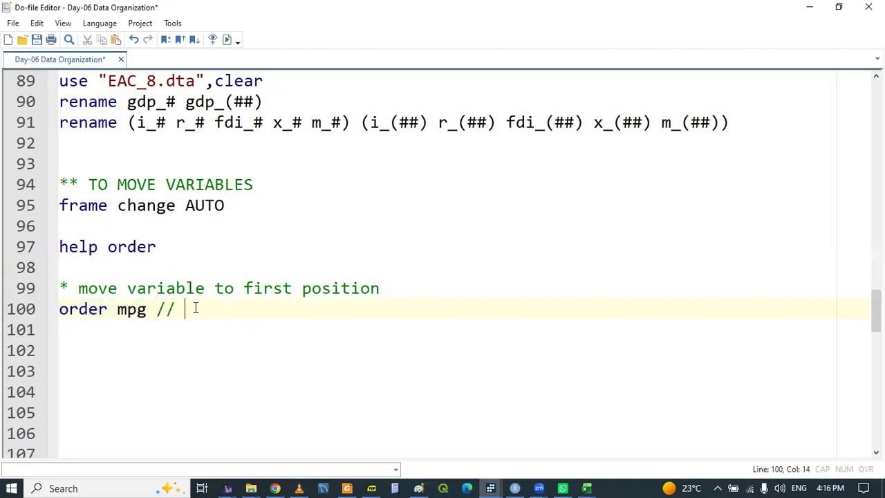
type("default f")
key("BackSpace")
type("is ")
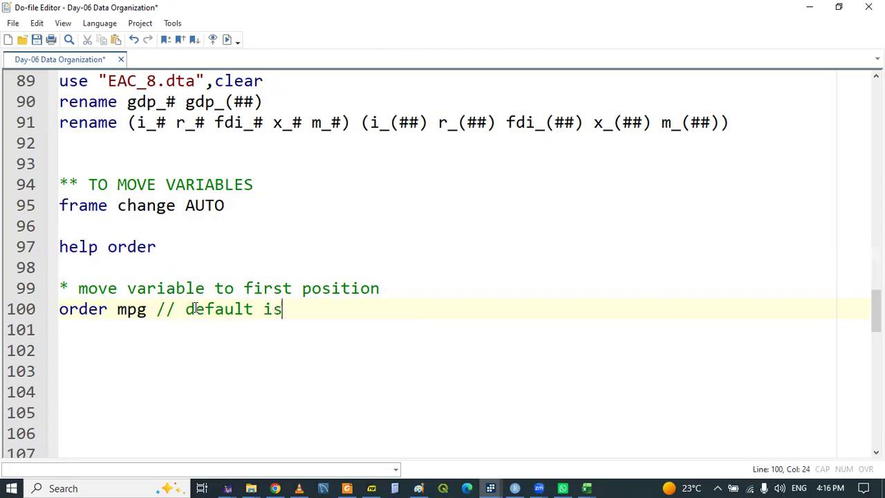
type("first position")
key("Return")
key("ctrl+s")
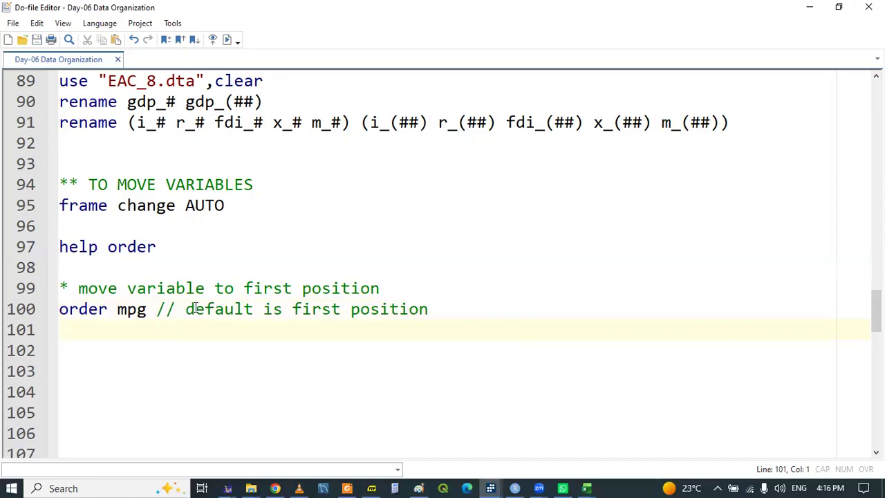
Begin line 101 with order price, after checking the variable columns in the Data Editor
type("order")
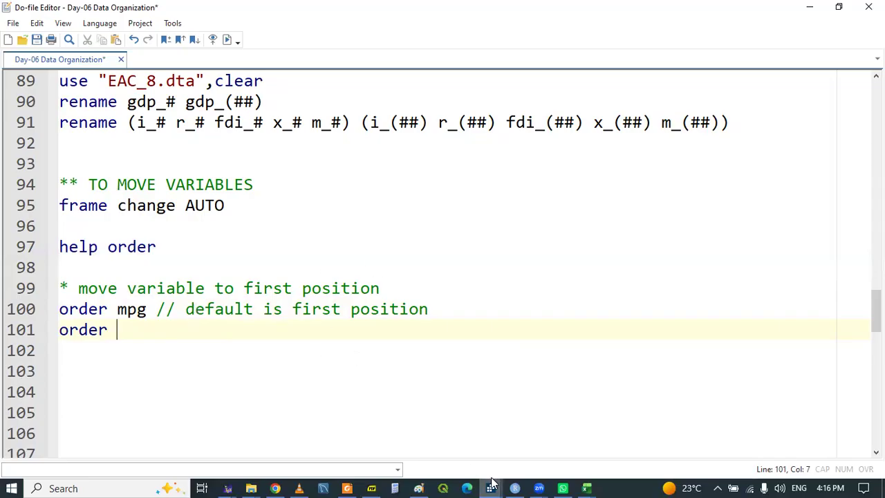
mouse_move(490, 488)
left_click(642, 430)
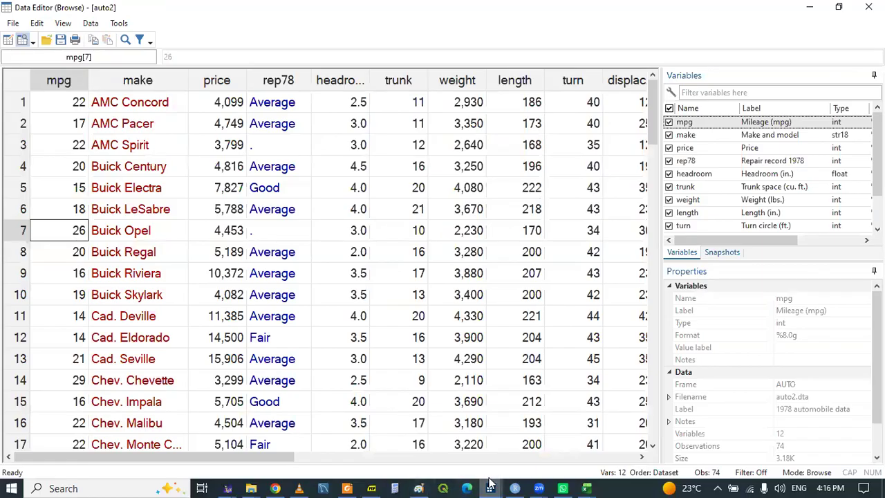
mouse_move(491, 488)
left_click(421, 436)
type("price,")
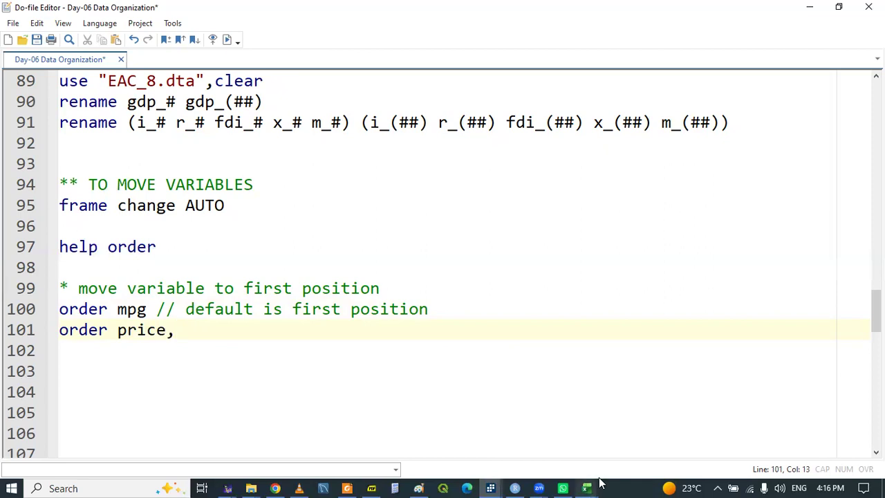
Consult the options syntax in the order help and add the first option to the order price command
left_click(498, 484)
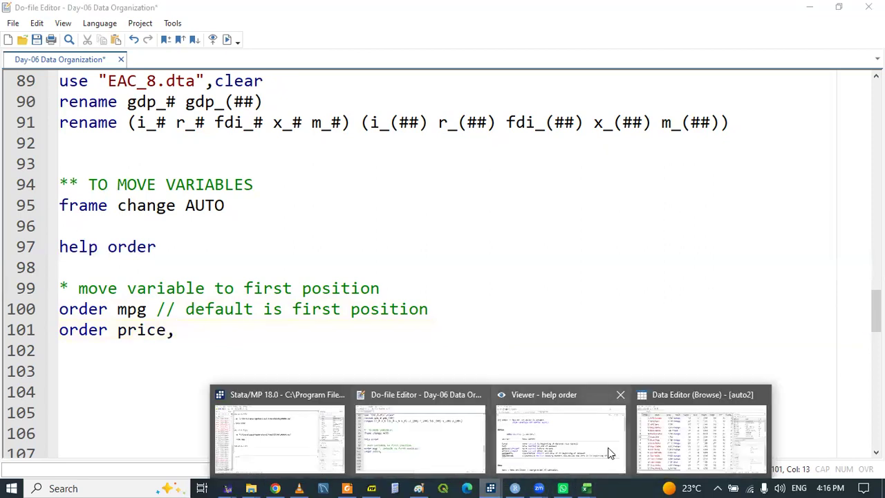
left_click(549, 416)
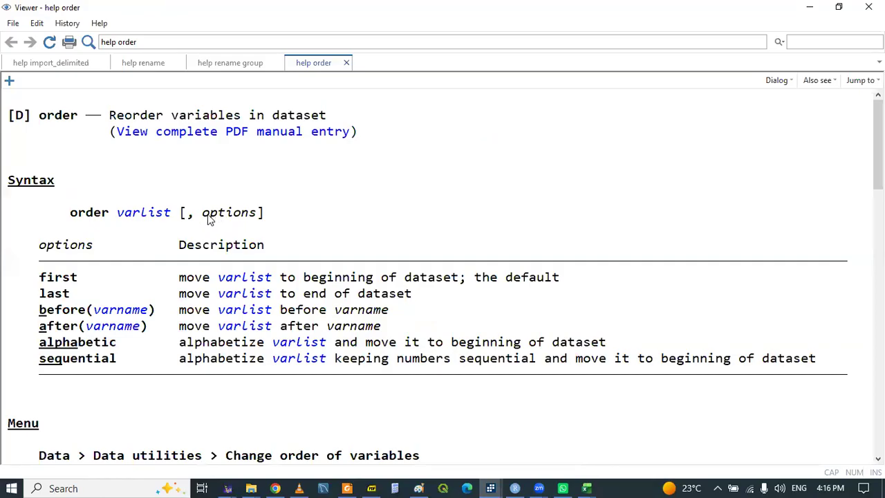
mouse_move(204, 216)
left_mouse_down()
mouse_move(262, 214)
mouse_move(192, 217)
left_mouse_up()
left_click(331, 213)
left_click(491, 488)
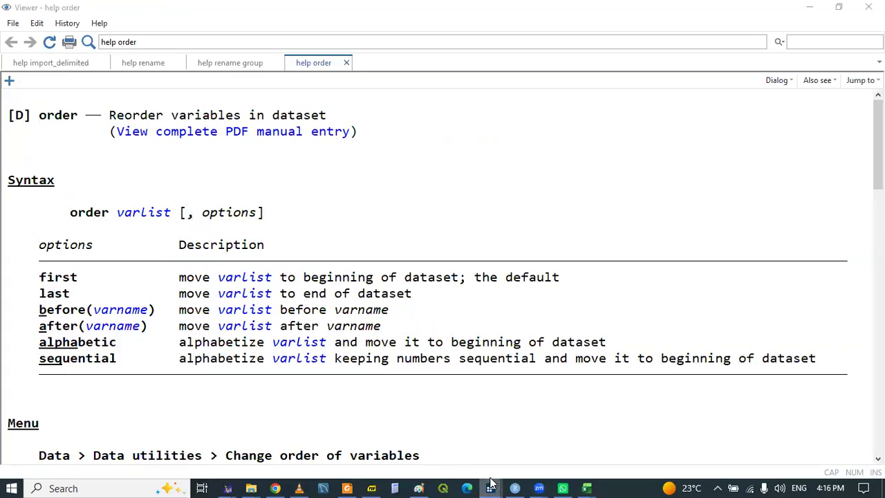
left_click(423, 437)
type("first")
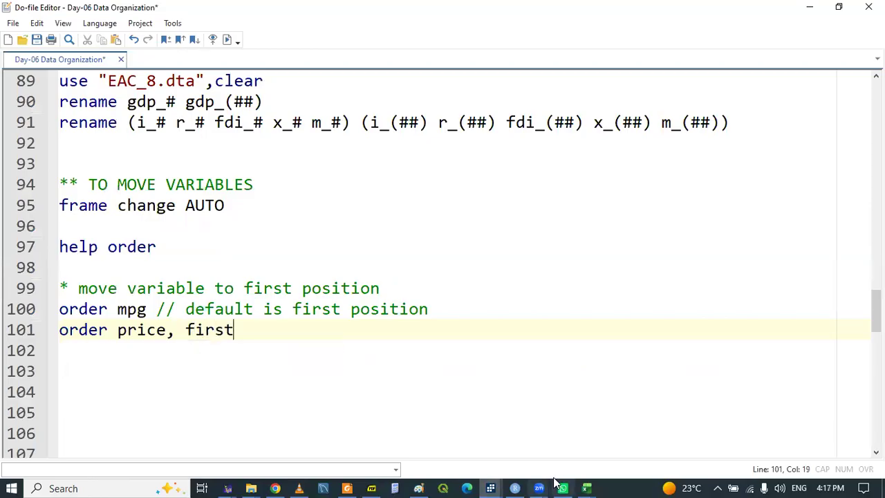
Examine the first option in the order help's options table and return to the do-file
left_click(491, 488)
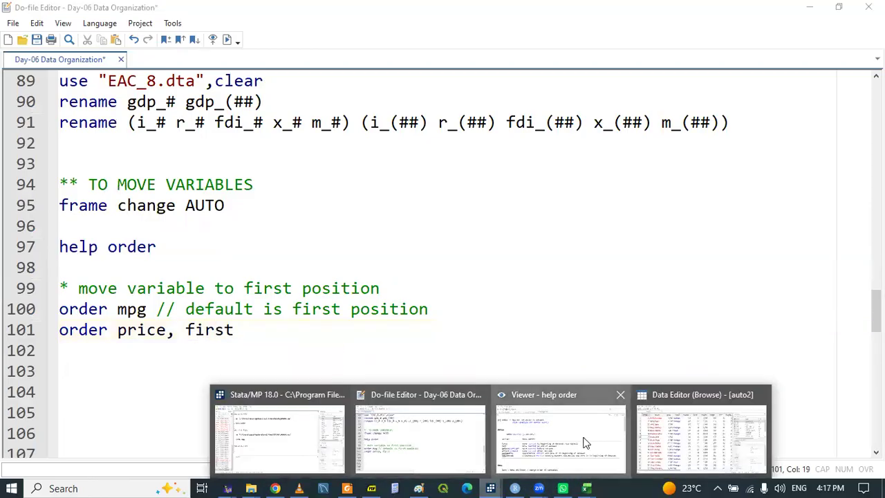
left_click(584, 442)
left_click_drag(41, 278, 69, 278)
left_click(111, 288)
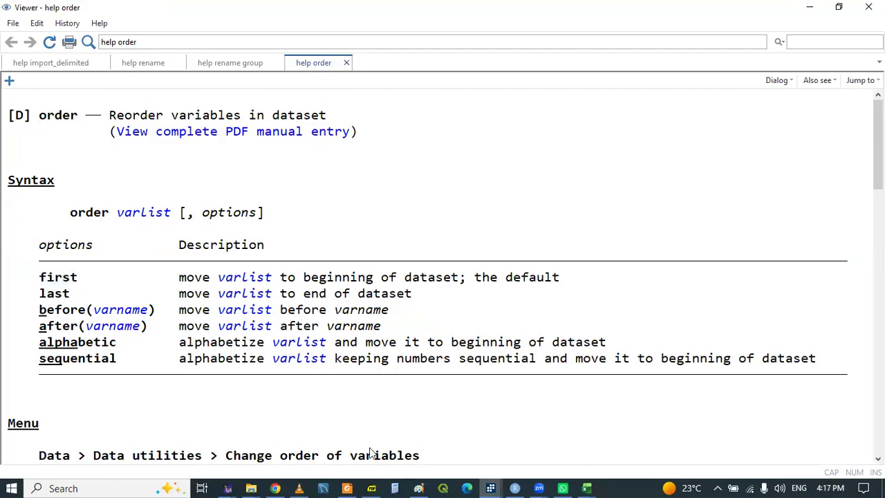
left_click(489, 484)
left_click(456, 440)
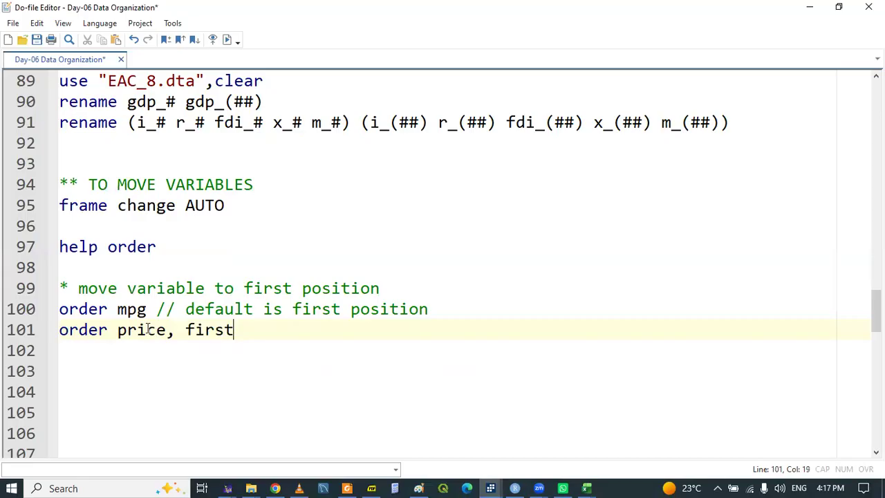
Run order price, first from the do-file, view the column order in the Data Editor and save the do-file
double_click(90, 336)
left_click_drag(90, 337, 197, 342)
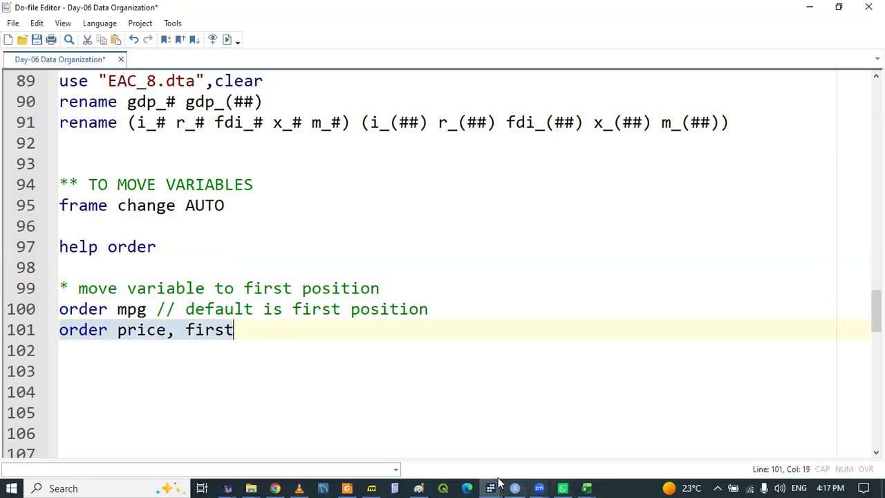
mouse_move(490, 489)
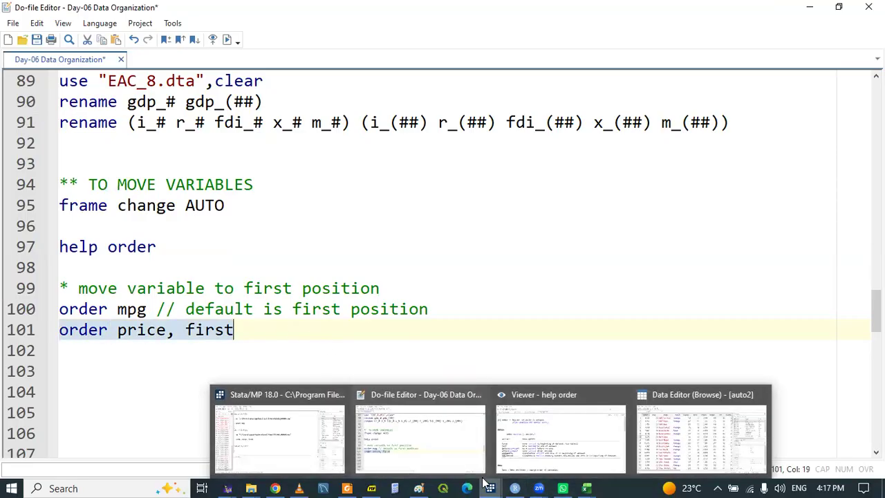
left_click(660, 446)
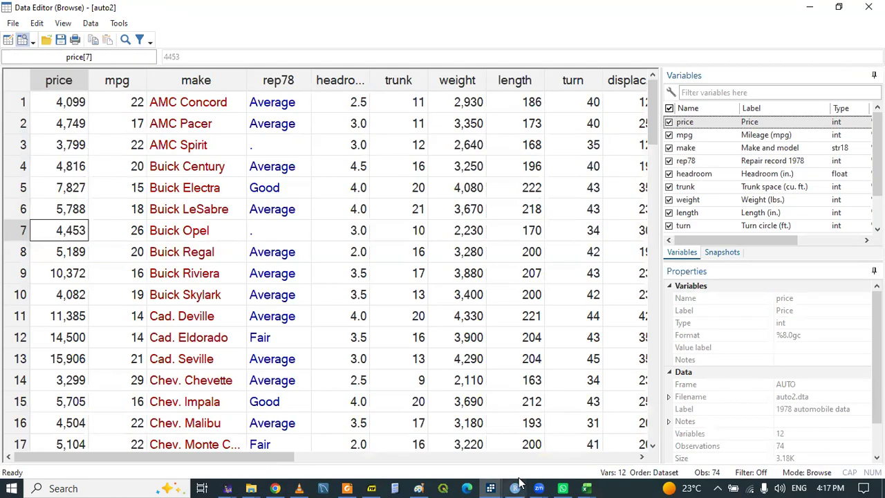
mouse_move(488, 486)
left_click(423, 436)
left_click(145, 377)
key("ctrl+s")
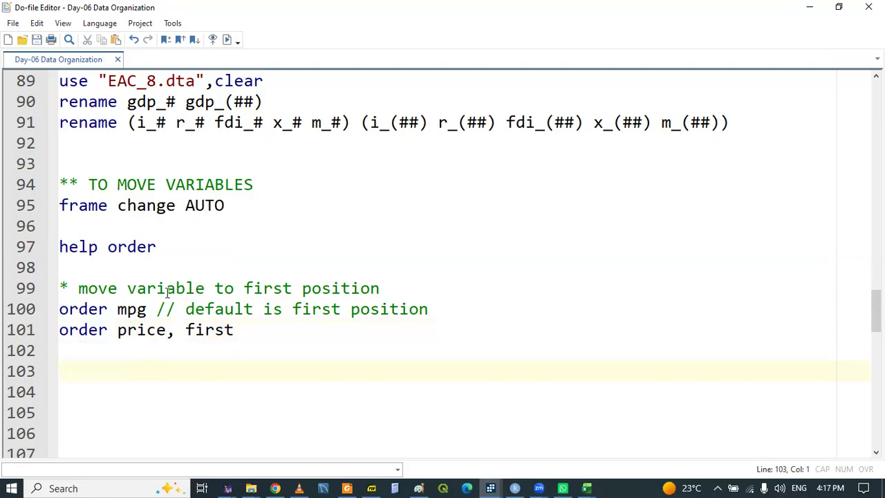
Change variable to variable(s) in the line 99 comment about moving to first position
left_click_drag(62, 288, 379, 295)
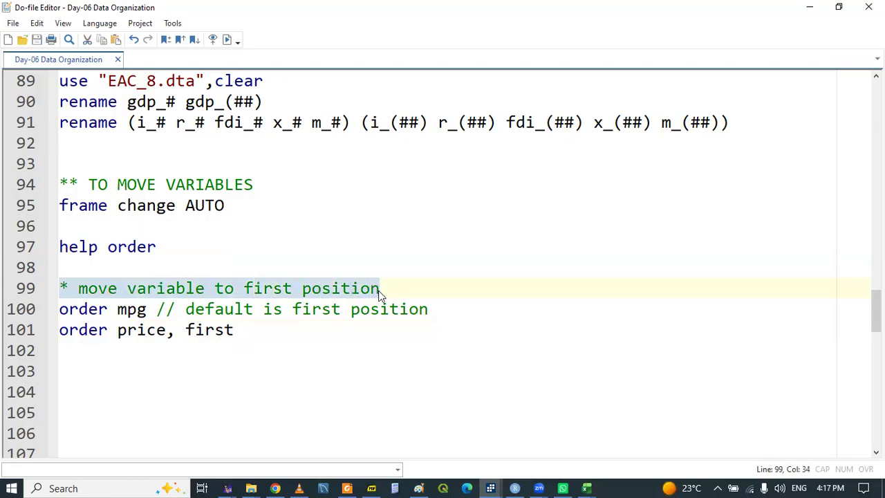
left_click(204, 289)
type("(")
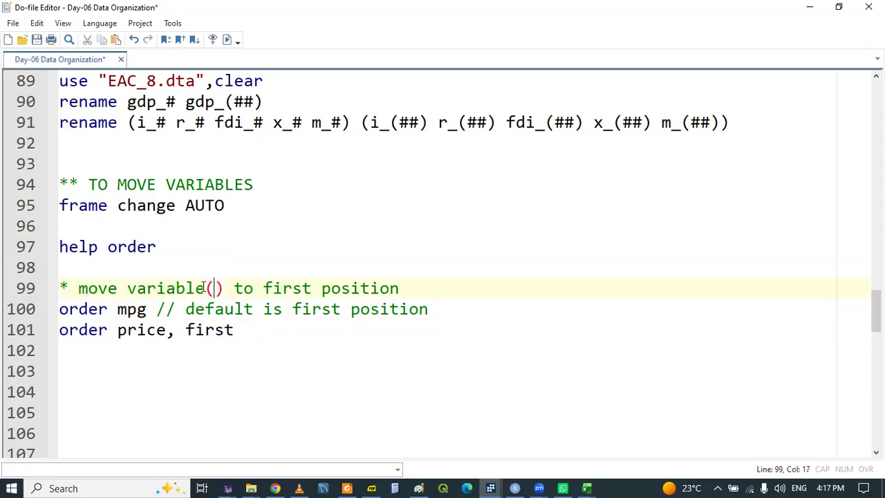
type("s")
key("Down")
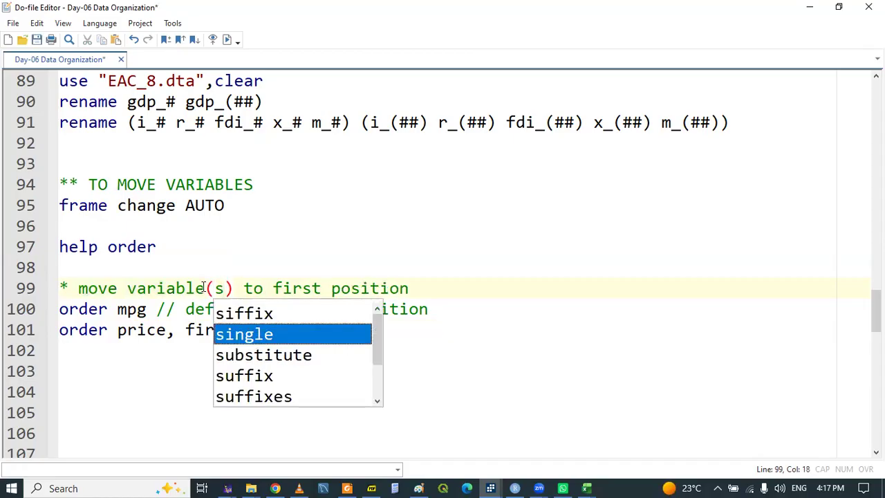
left_click(175, 282)
left_click(89, 349)
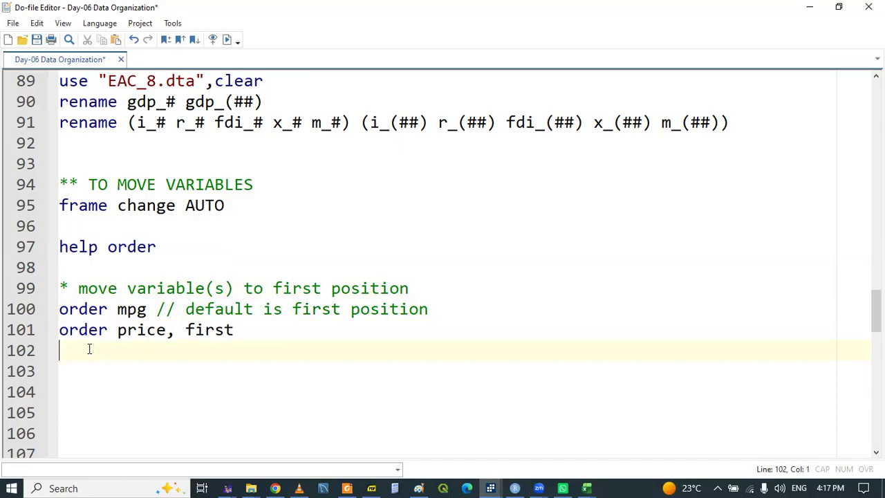
Begin line 102 with the order command and review the order help
type("order")
mouse_move(492, 486)
left_click(567, 445)
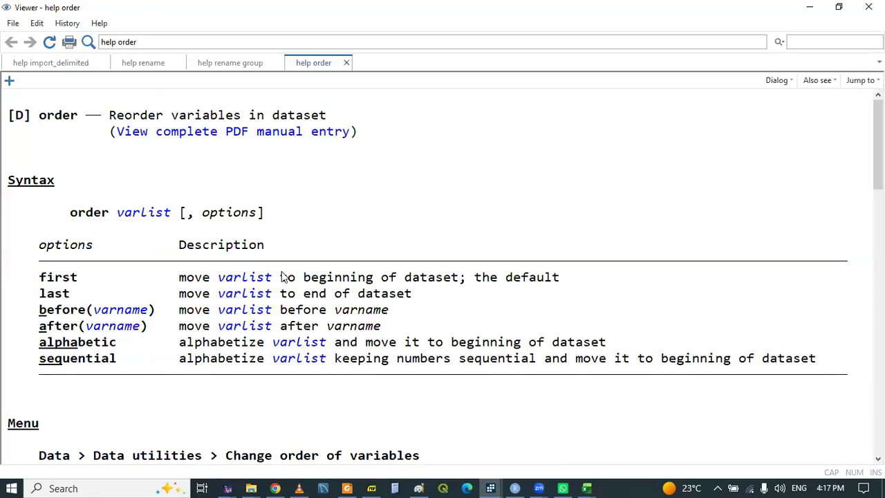
mouse_move(491, 488)
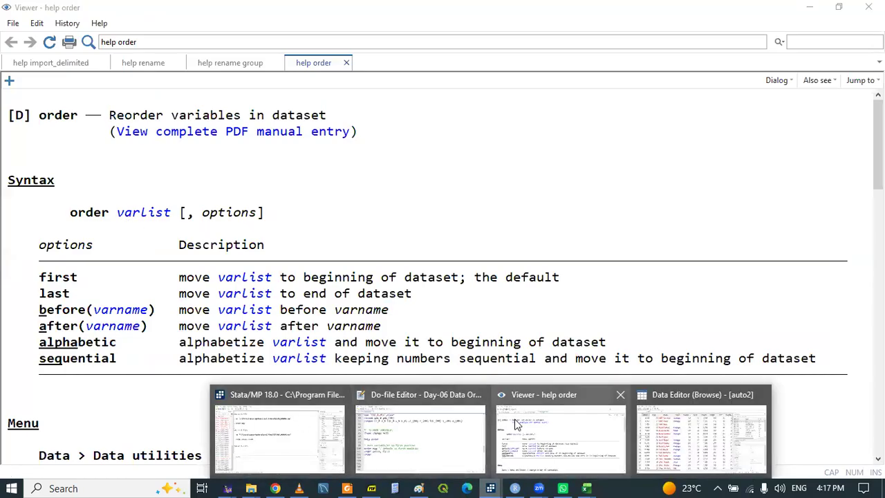
Collect the variable names rep78 weight turn in the main Stata window and paste them after order on line 102
left_click(314, 434)
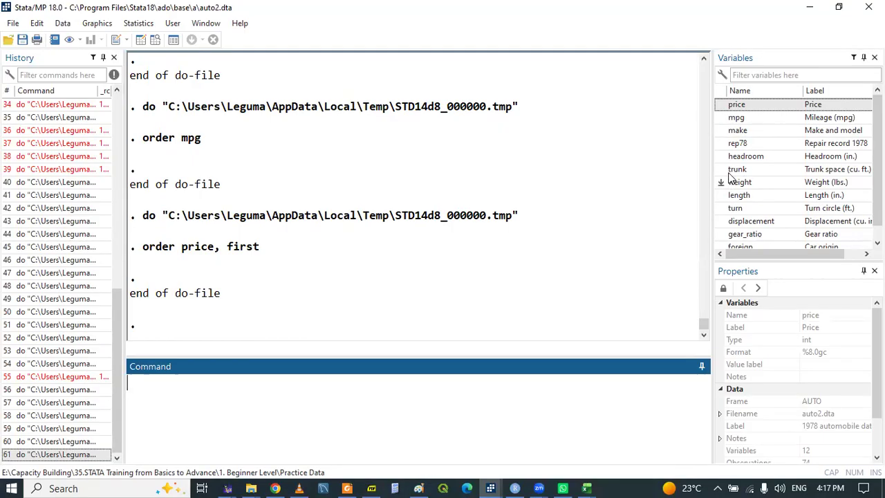
left_click(721, 143)
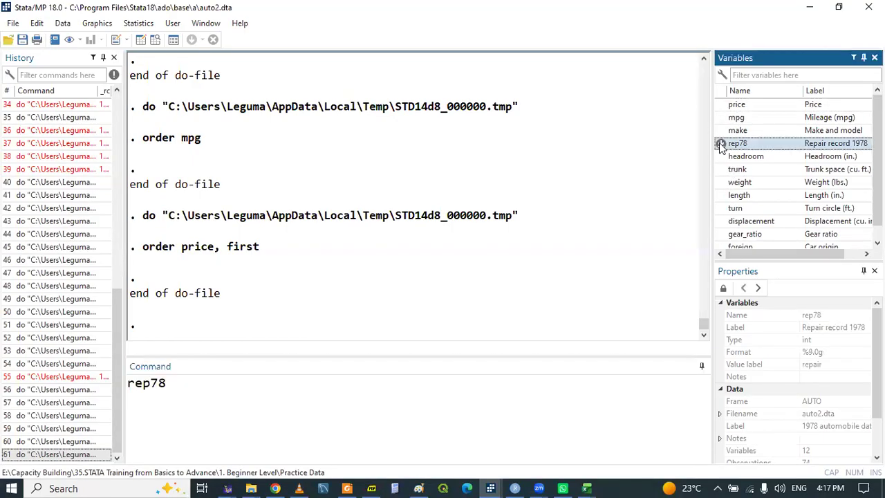
left_click(720, 181)
left_click(721, 208)
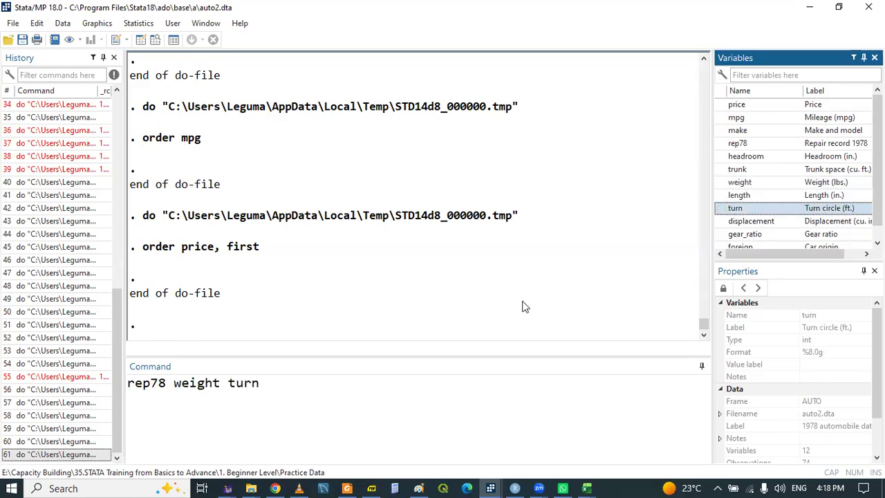
triple_click(270, 394)
key("ctrl+c")
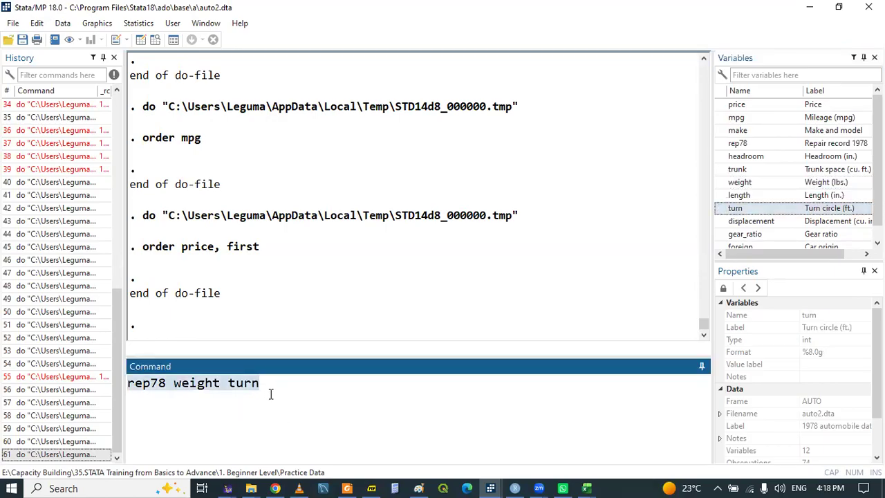
key("BackSpace")
mouse_move(492, 484)
left_click(420, 433)
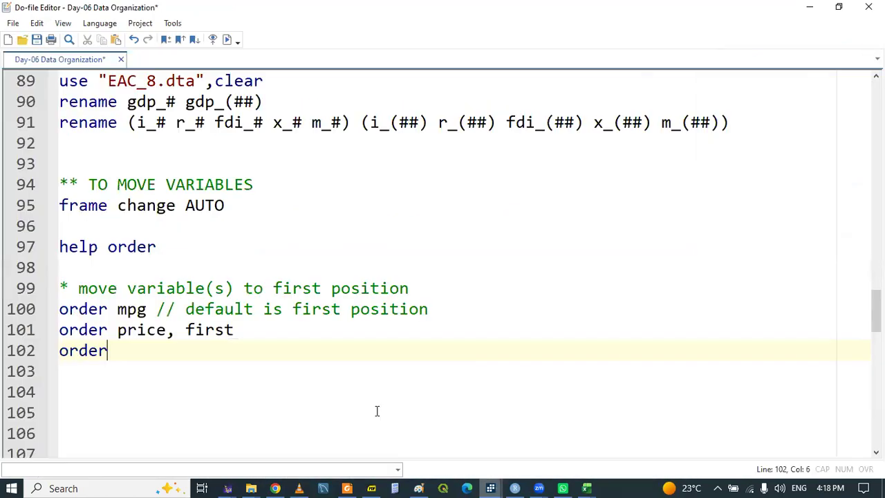
key("ctrl+v")
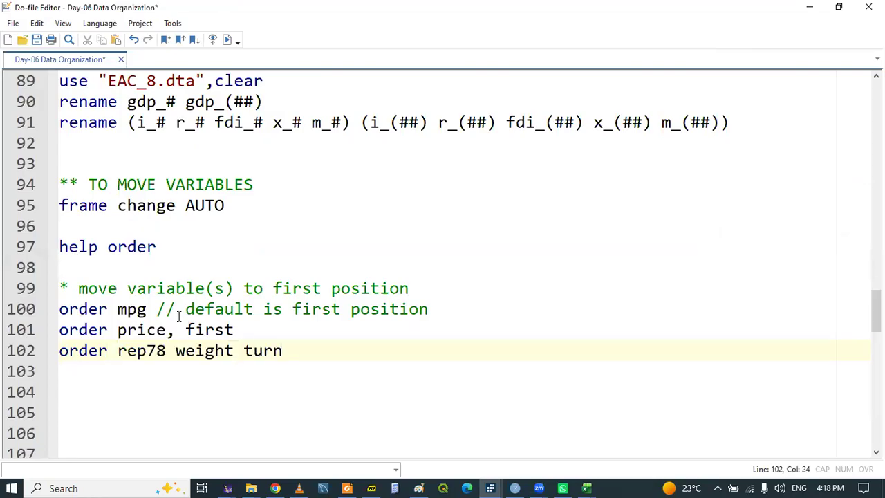
Run order rep78 weight turn from the do-file and view the column order in the Data Editor
double_click(81, 350)
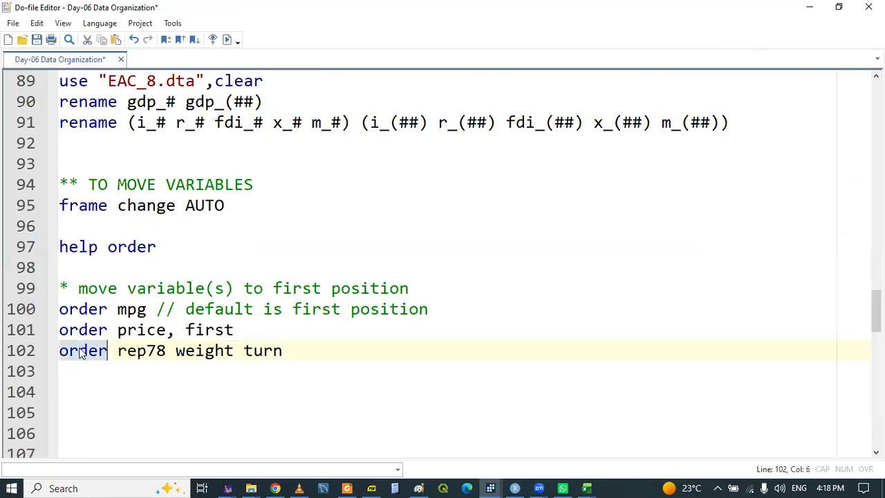
key("shift+End")
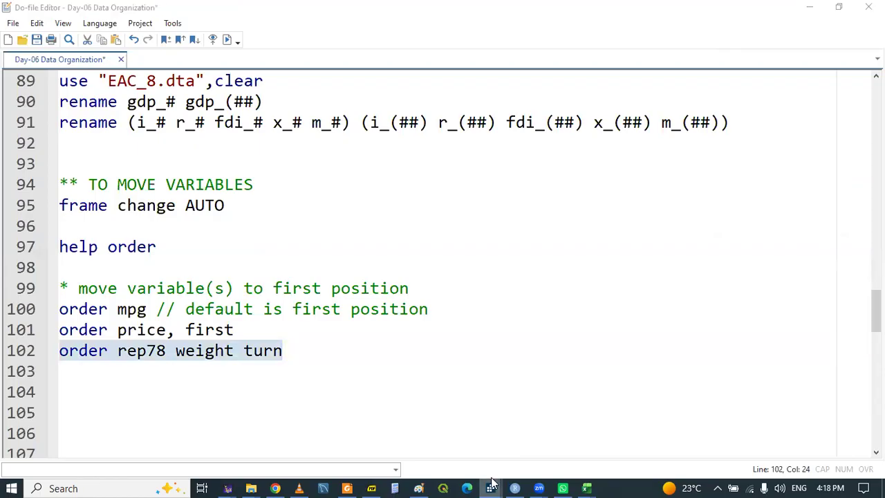
mouse_move(490, 488)
left_click(717, 427)
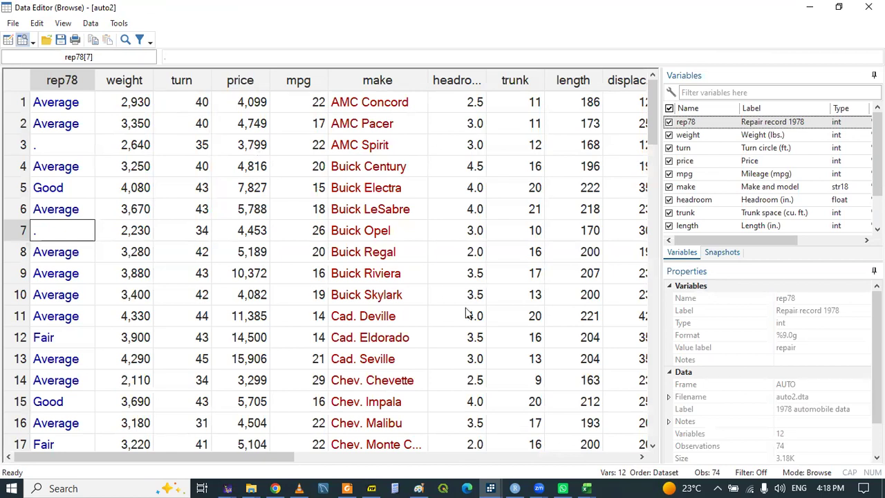
left_click(490, 485)
left_click(427, 450)
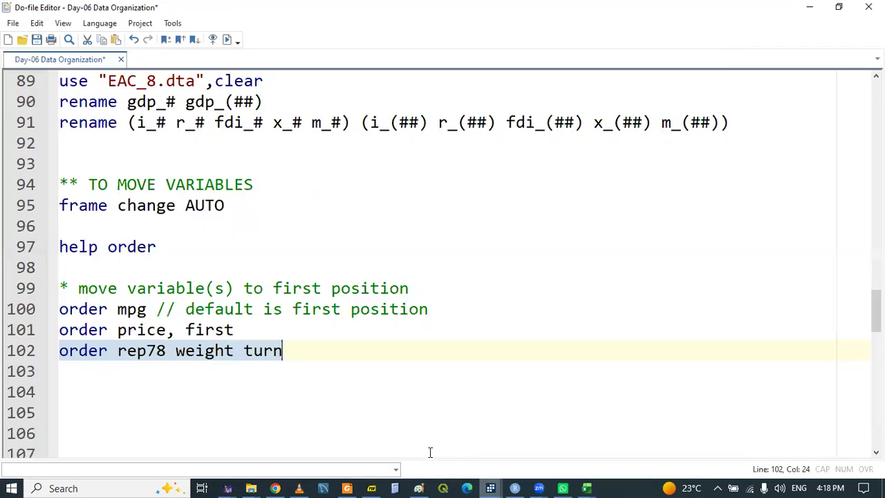
Compare the variable sequence in the line 102 command with the leading columns of the Data Editor
left_click(133, 349)
left_click(195, 350)
left_click(252, 350)
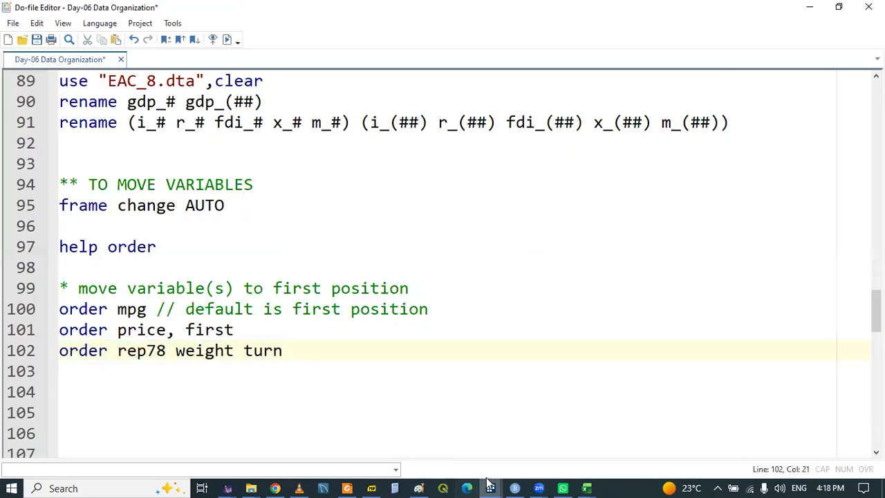
mouse_move(490, 487)
left_click(640, 445)
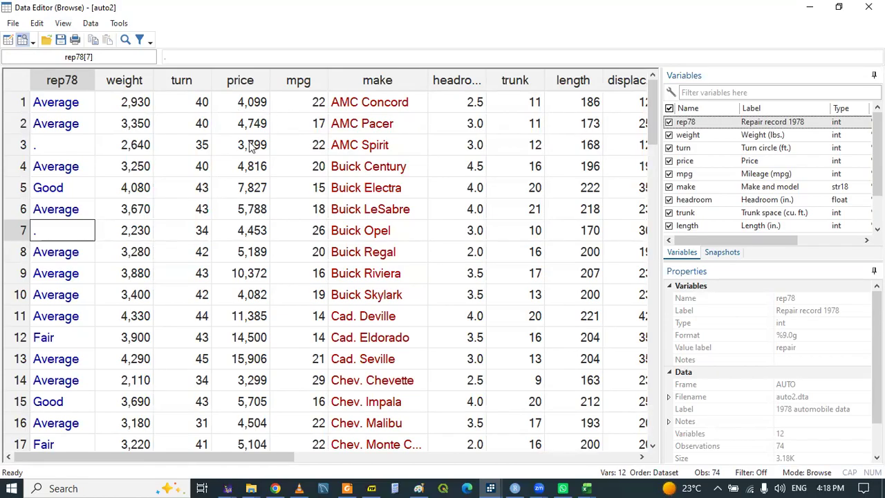
Add blank lines below the order commands in the do-file, place the cursor on line 105 and save
left_click(490, 486)
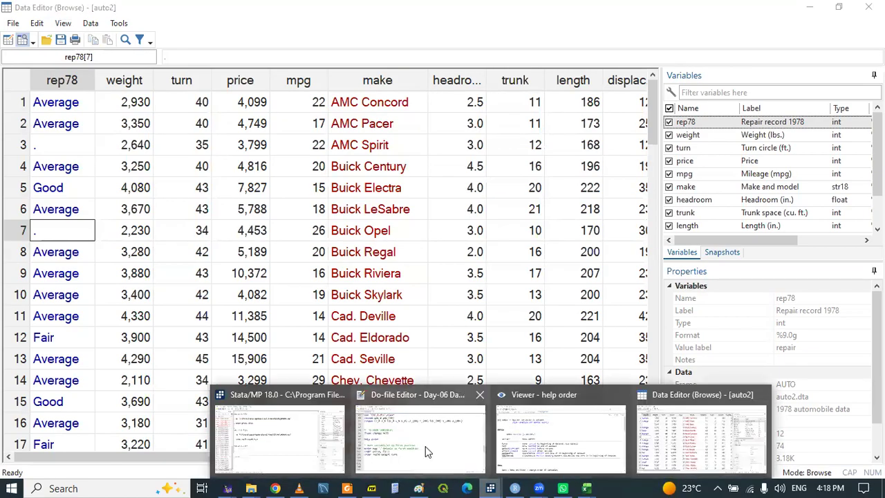
left_click(425, 446)
left_click(181, 375)
key("Return")
key("Return")
key("Return")
key("Return")
key("Return")
key("Return")
key("Up")
key("Up")
key("Up")
key("Up")
key("ctrl+s")
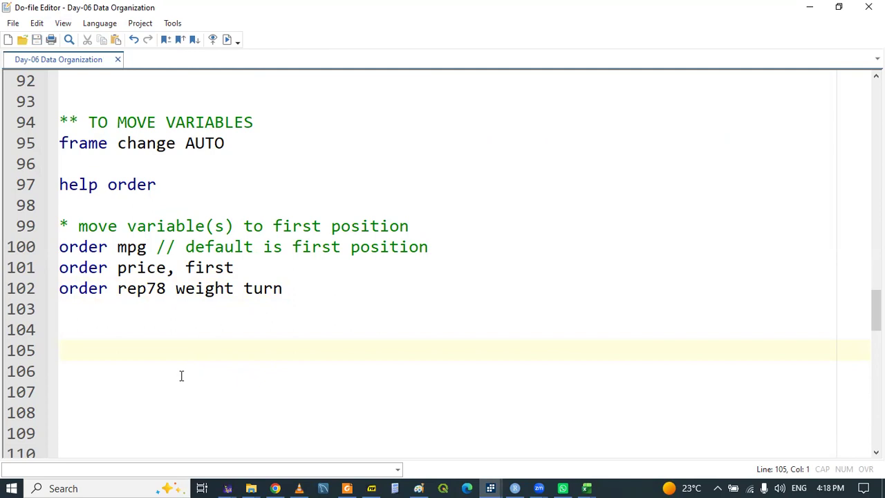
Add the comment * move variable(s) to first position on line 105, copying the wording from the line 99 comment
type("* move")
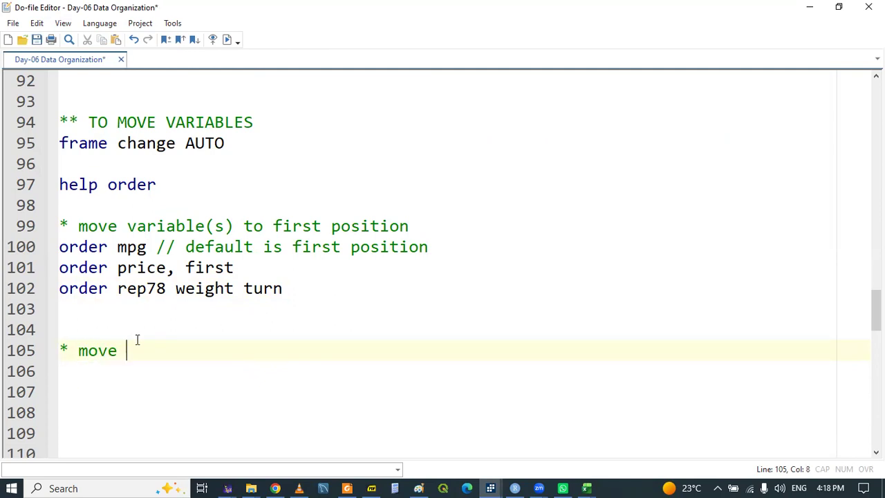
left_click_drag(127, 229, 427, 226)
key("ctrl+c")
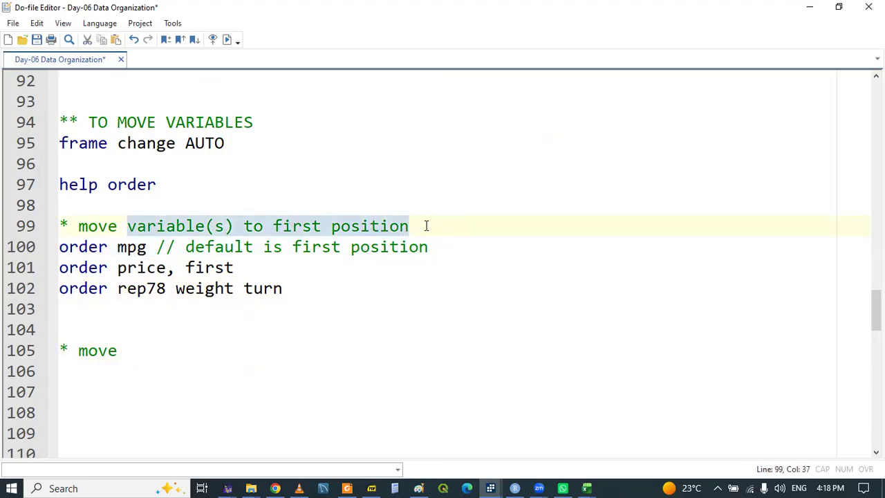
left_click(144, 362)
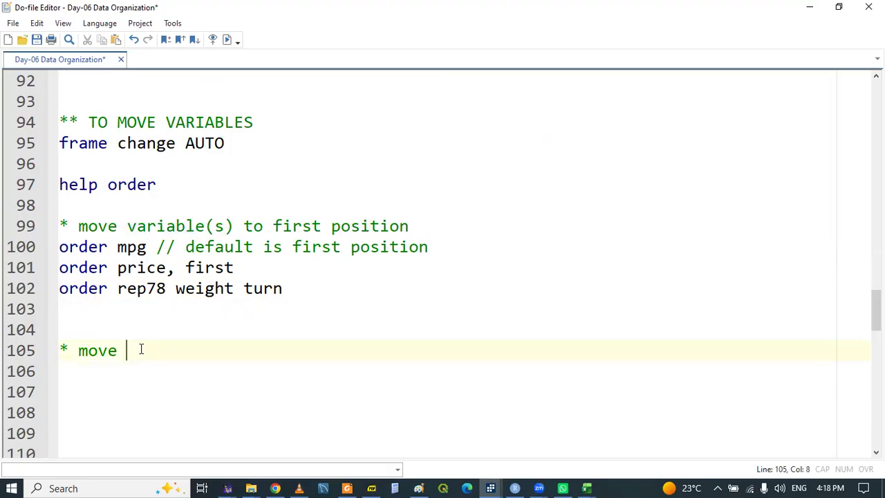
key("ctrl+v")
Copy the order mpg command to line 106 and add the last option so it reads order mpg,last
left_click_drag(60, 253, 154, 251)
key("ctrl+c")
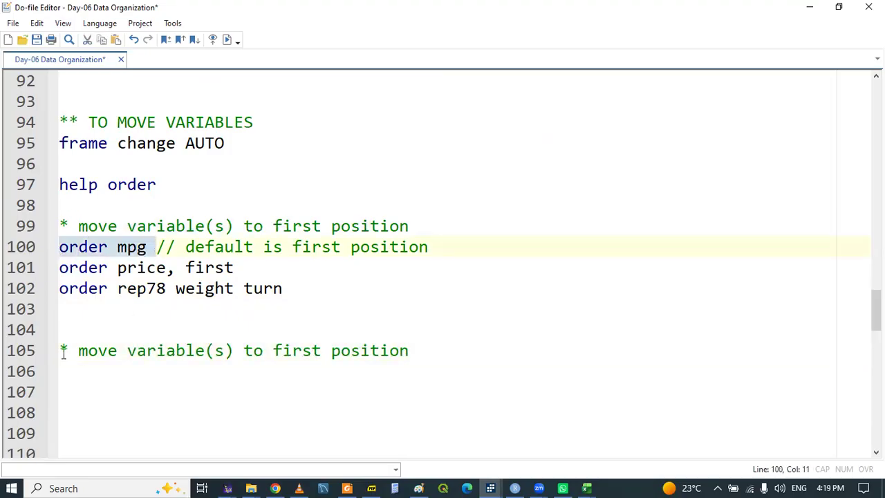
left_click(63, 372)
key("ctrl+v")
key("BackSpace")
type(",last")
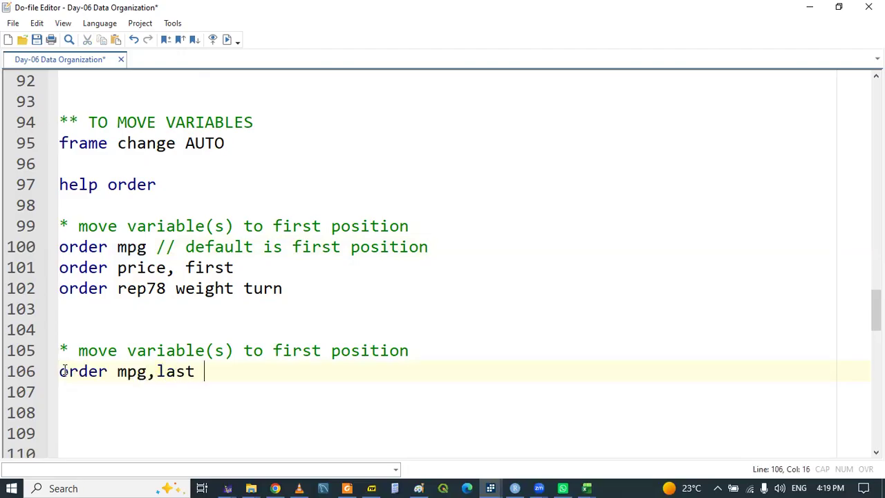
Run order mpg,last from the do-file and check the mpg column among the final columns of the Data Editor
triple_click(69, 374)
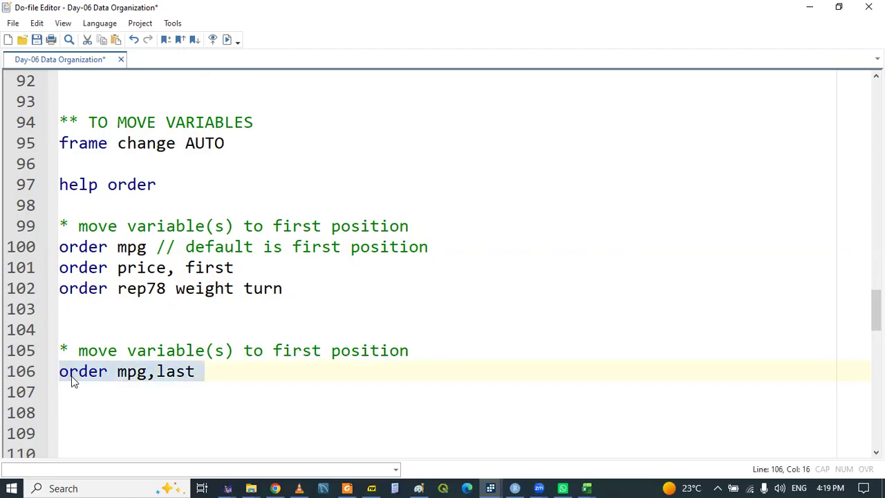
mouse_move(490, 488)
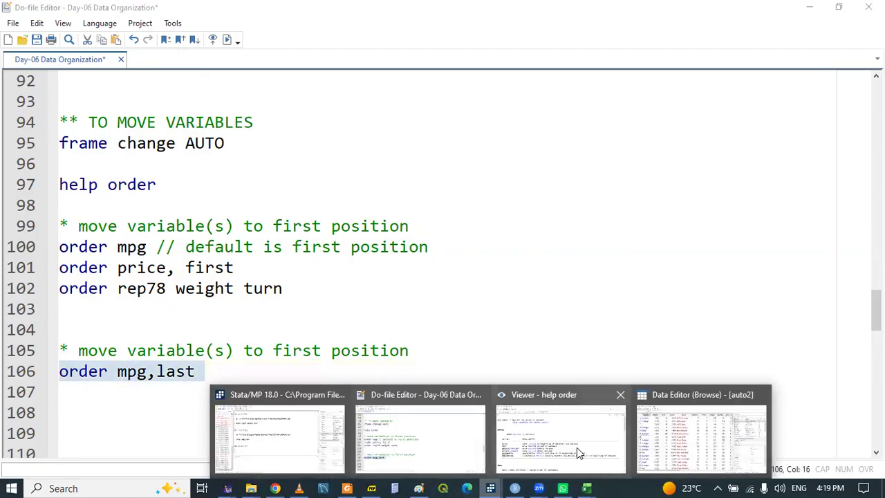
left_click(699, 439)
left_click_drag(183, 453, 392, 447)
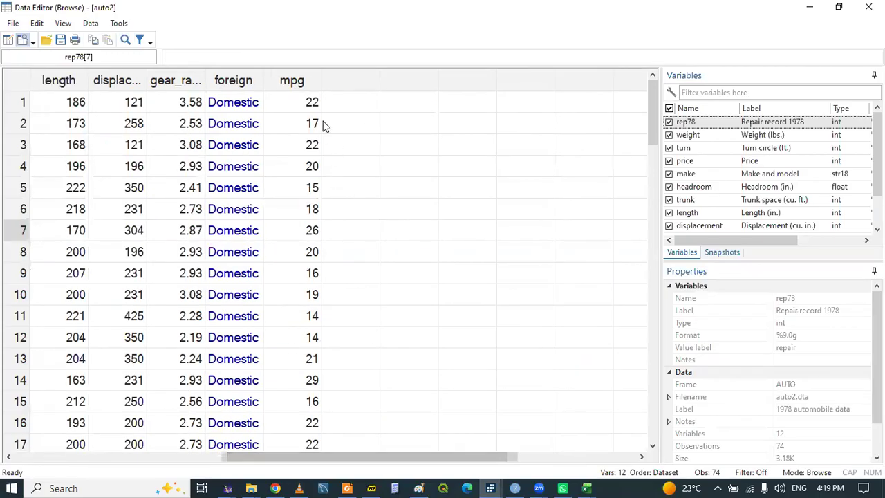
left_click(311, 107)
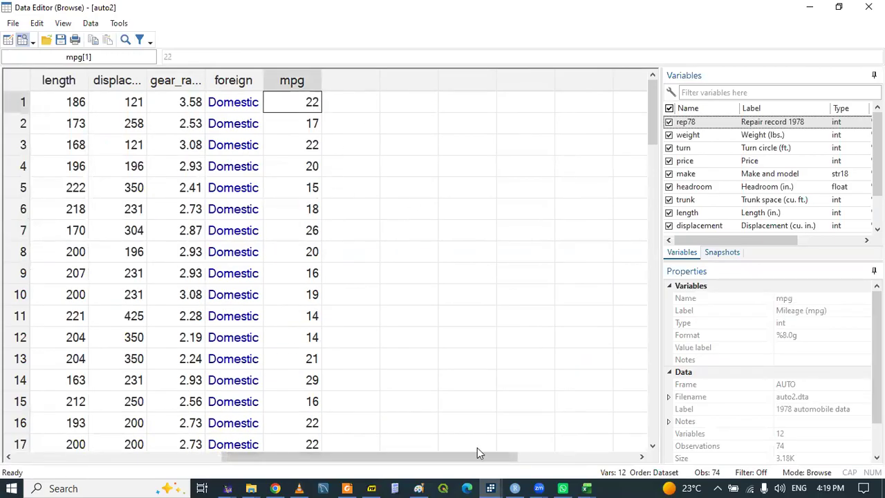
mouse_move(490, 486)
left_click(430, 439)
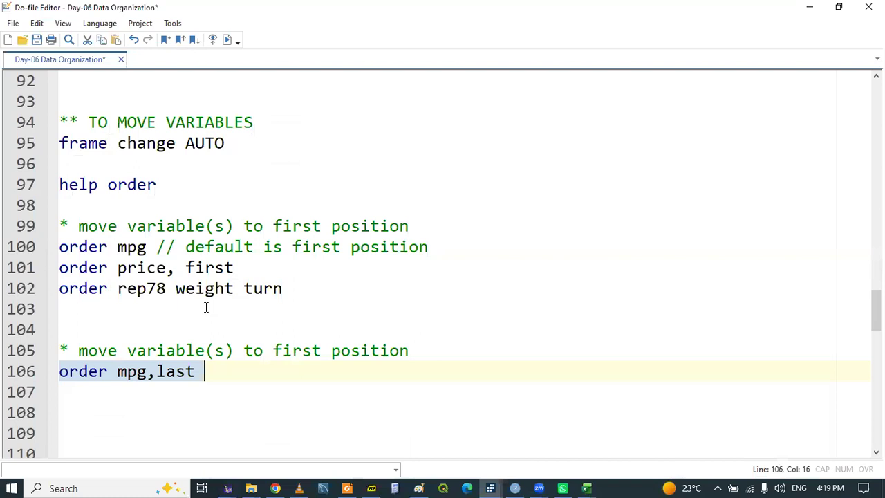
Copy order rep78 weight turn to line 107 and add the last option so it reads order rep78 weight turn,last
left_click_drag(60, 288, 284, 288)
key("ctrl+c")
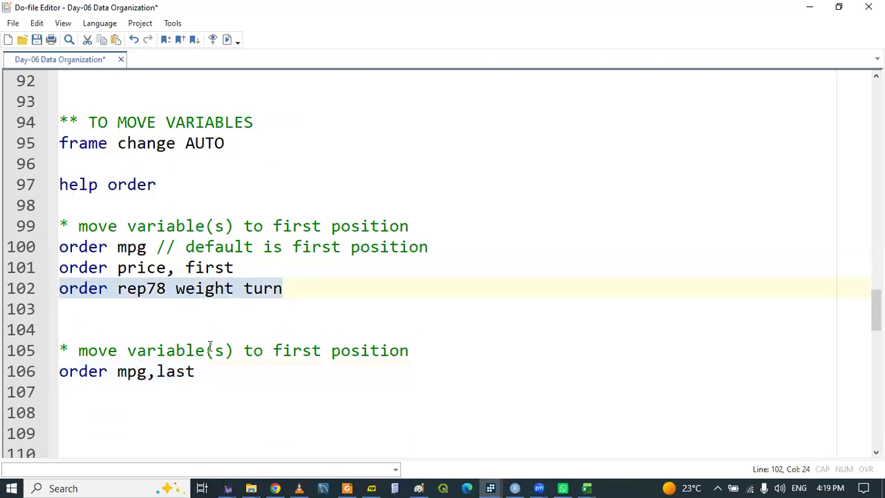
left_click(107, 379)
key("ctrl+v")
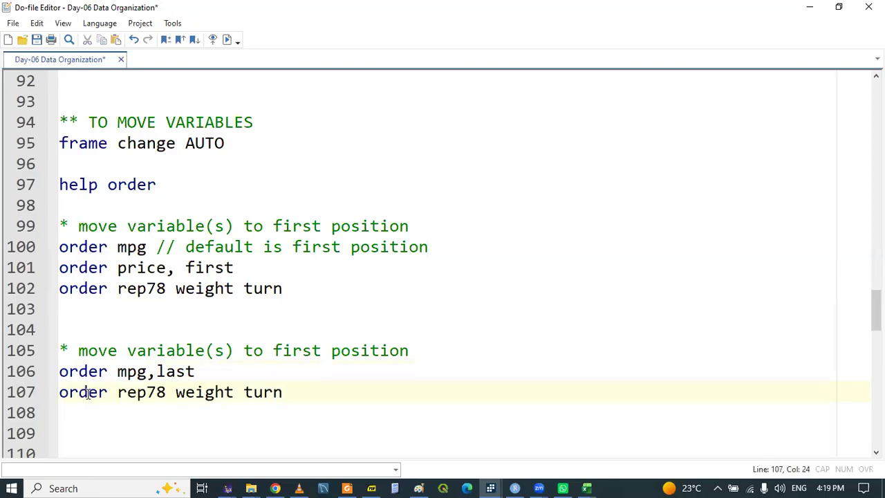
type(",last")
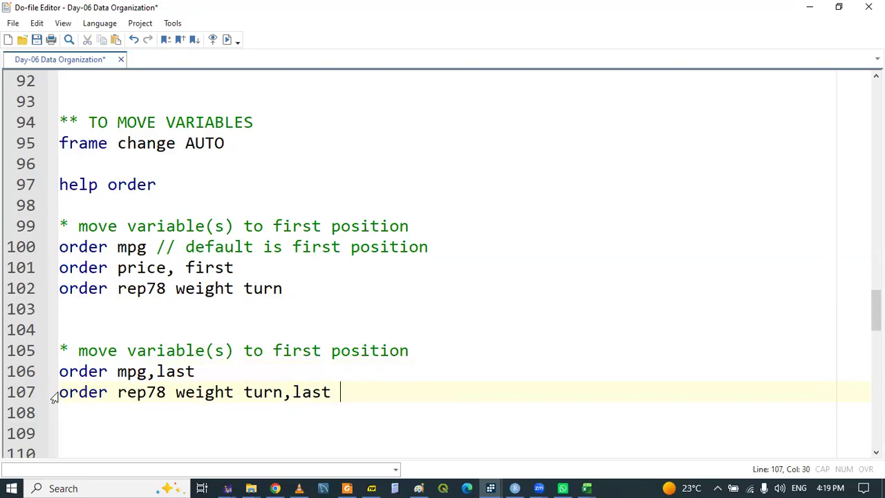
Run order rep78 weight turn,last from the do-file and view the final columns in the Data Editor
double_click(70, 394)
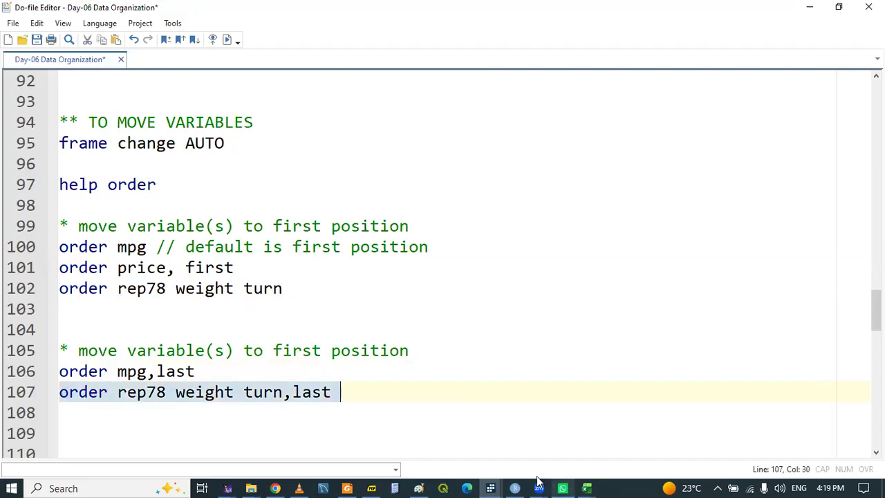
left_click(491, 489)
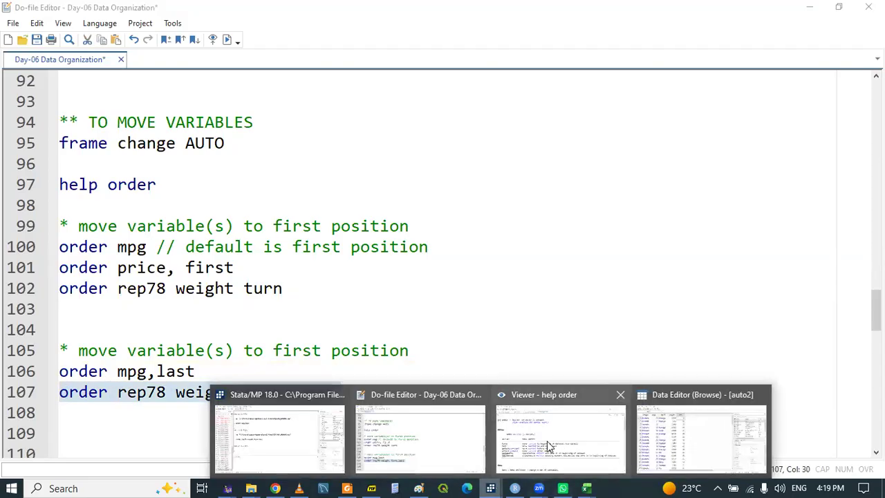
left_click(702, 432)
left_click_drag(238, 453, 311, 459)
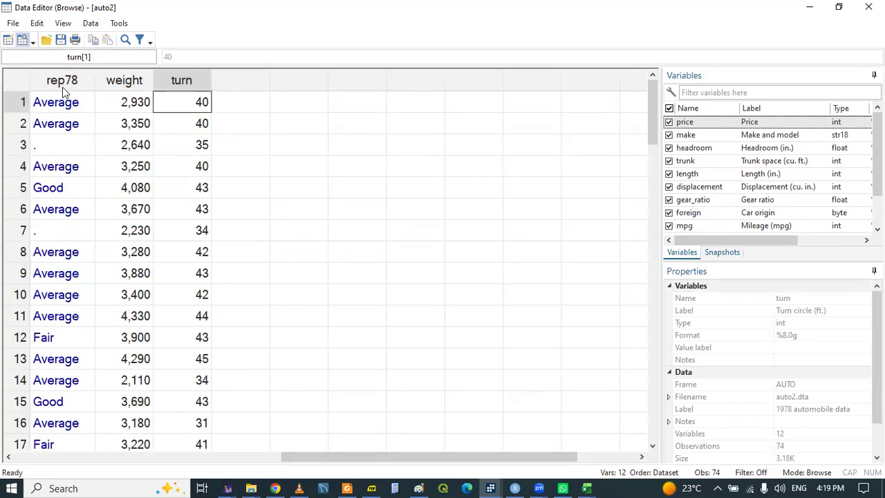
left_click_drag(302, 459, 250, 469)
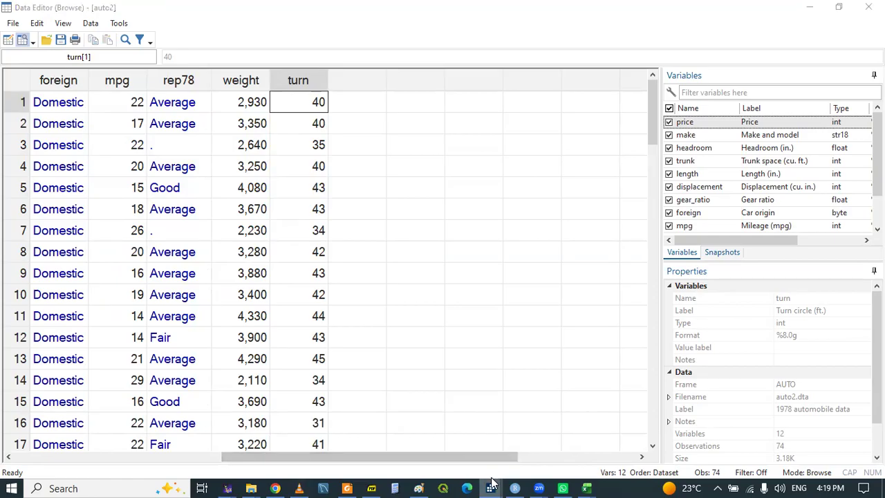
Add blank lines below the order commands in the do-file and start a new * comment on line 110
mouse_move(490, 486)
left_click(405, 435)
left_click(165, 435)
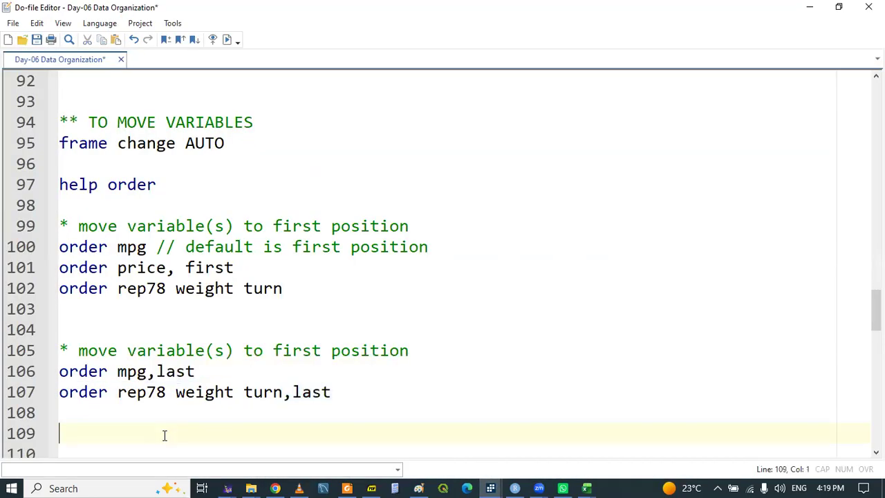
key("Return")
key("Return")
key("Return")
key("Return")
key("Up")
key("Up")
key("Up")
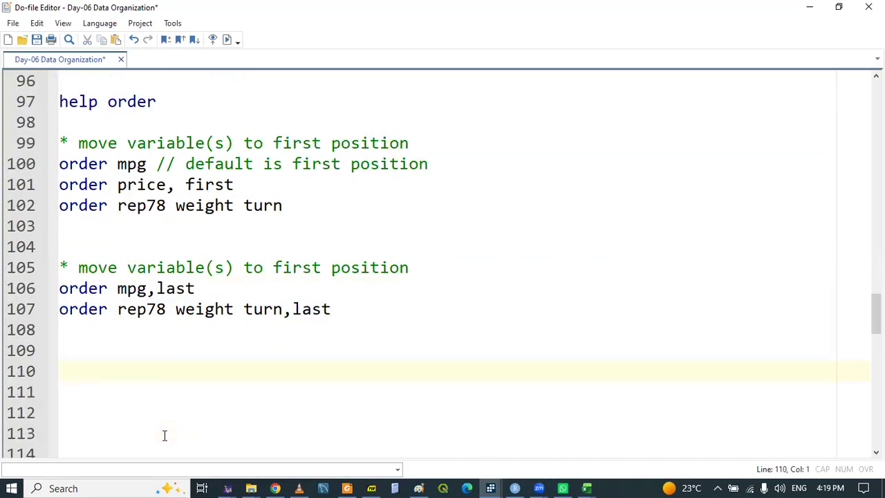
type("*")
Remove the extra blank line between the two groups of order commands and save the do-file
key("Up")
key("Up")
key("Up")
key("Up")
key("Up")
key("Up")
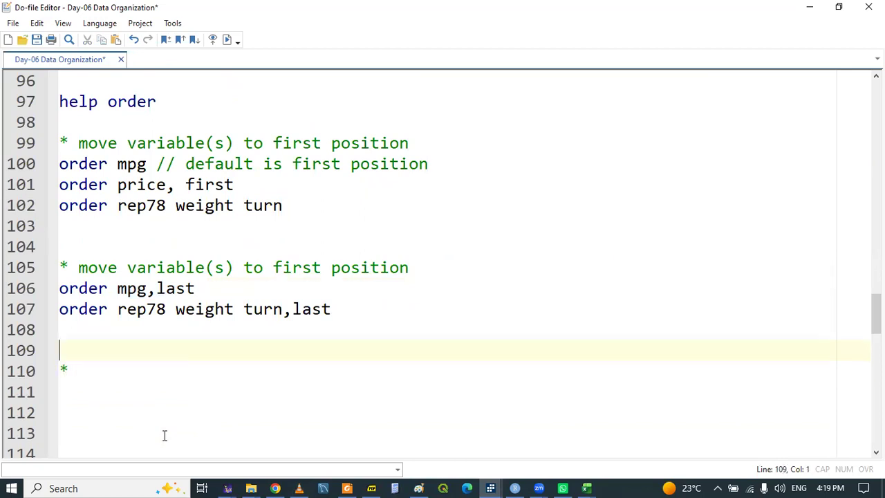
key("BackSpace")
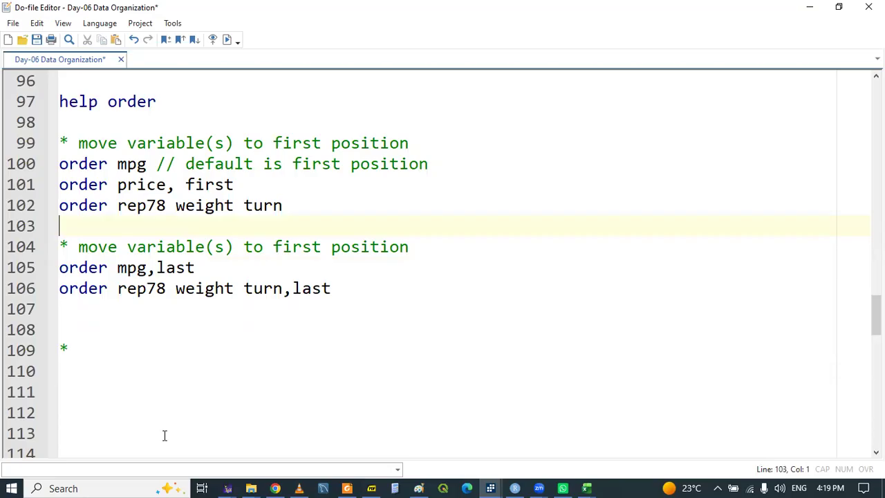
key("ctrl+s")
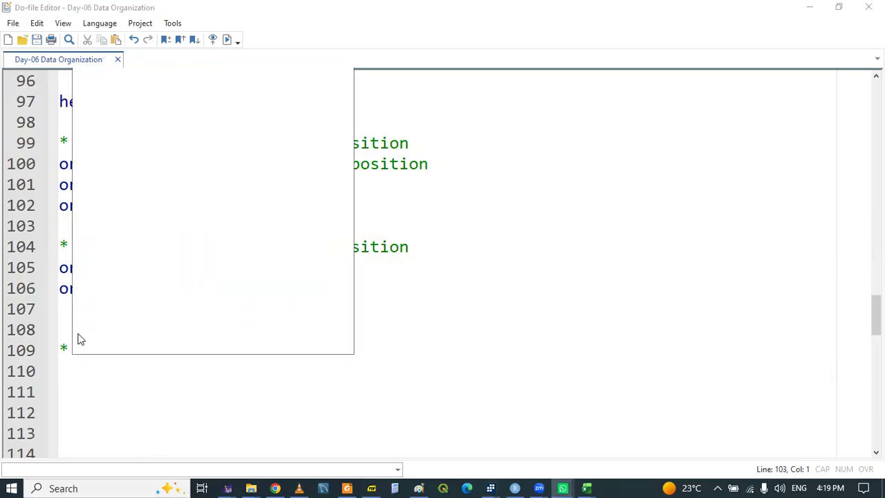
Decline the incoming WhatsApp voice call that covers the do-file
left_click(314, 334)
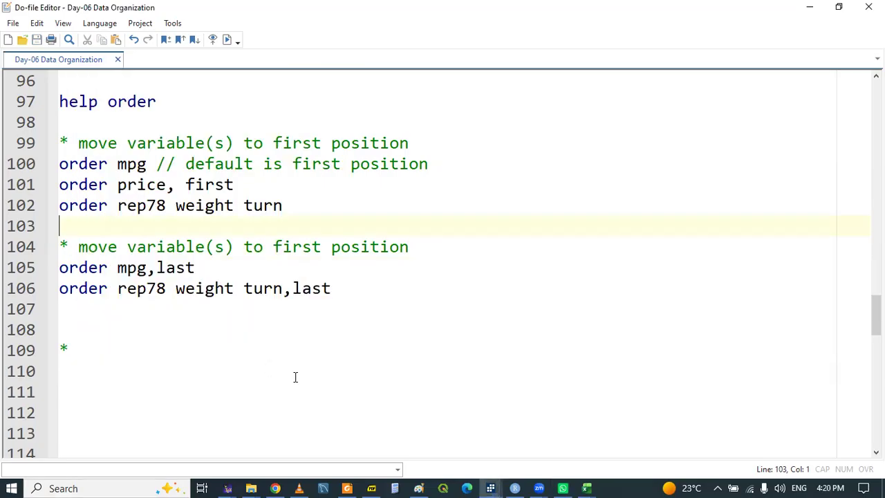
left_click(71, 338)
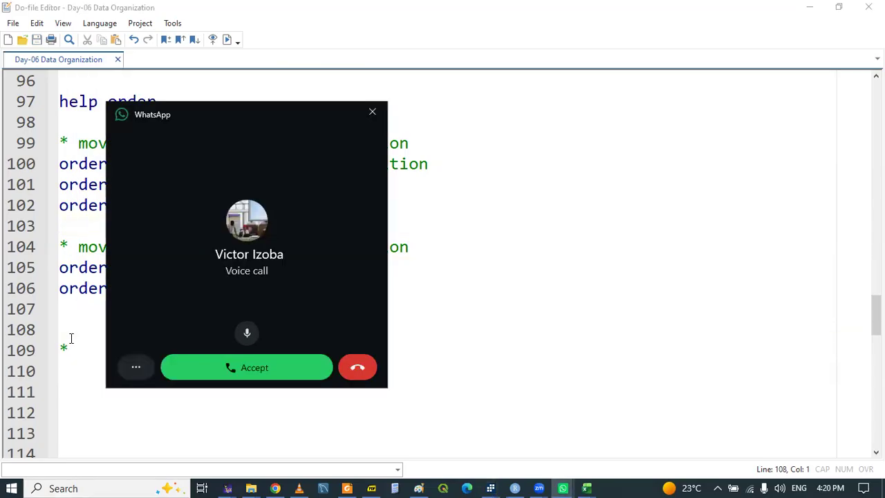
left_click(354, 374)
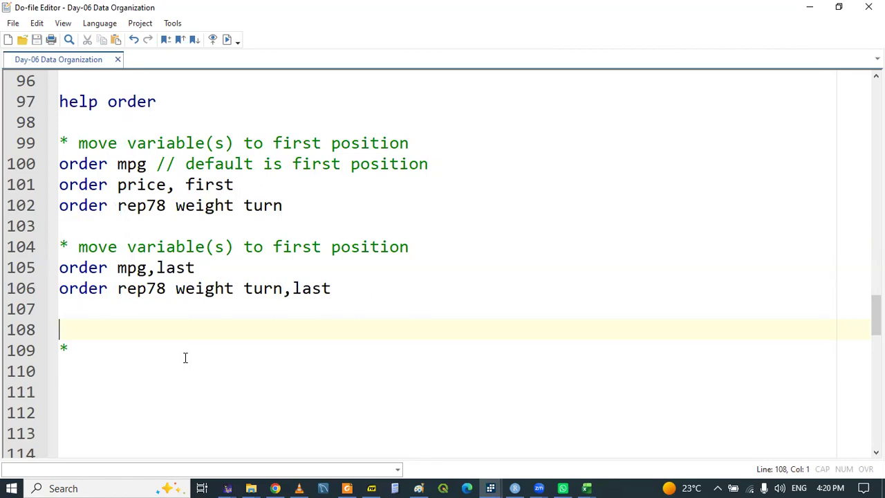
Place the cursor after the * on line 109 and copy "Move variable(s) after any existing variable" from page 7 of the PDF slides
left_click(90, 340)
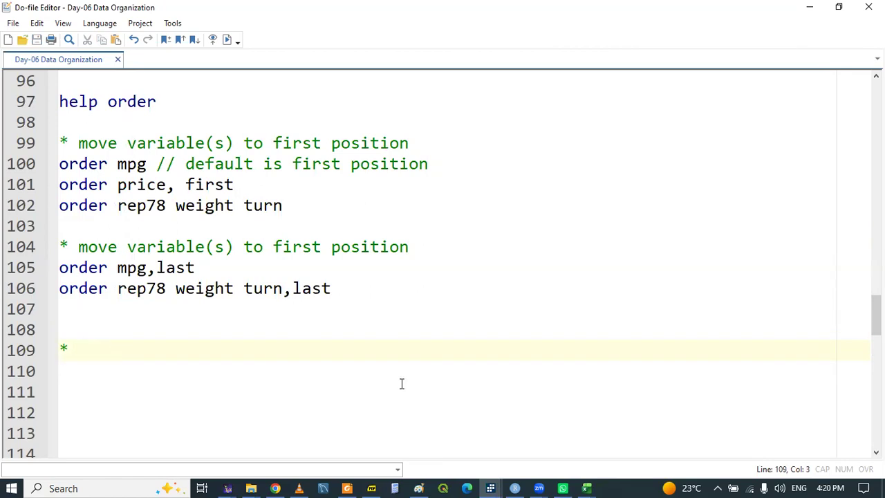
left_click(373, 487)
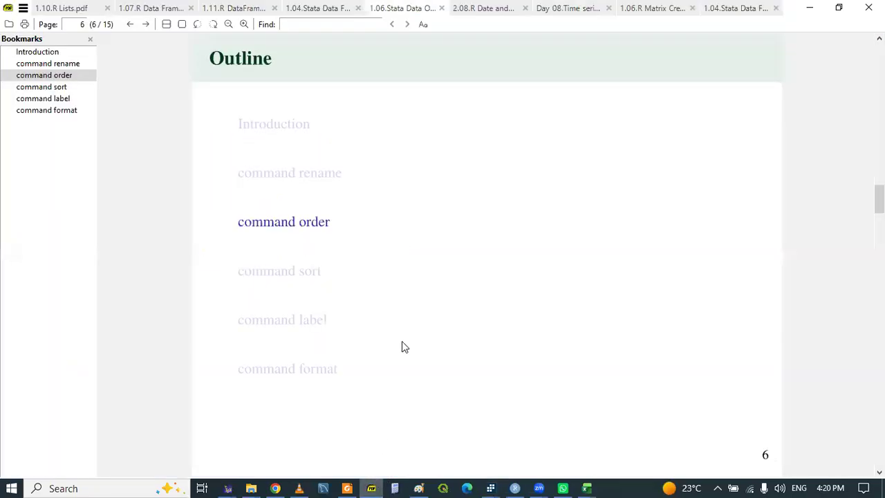
scroll(402, 346, "down", 2)
left_click_drag(308, 210, 564, 209)
key("ctrl+c")
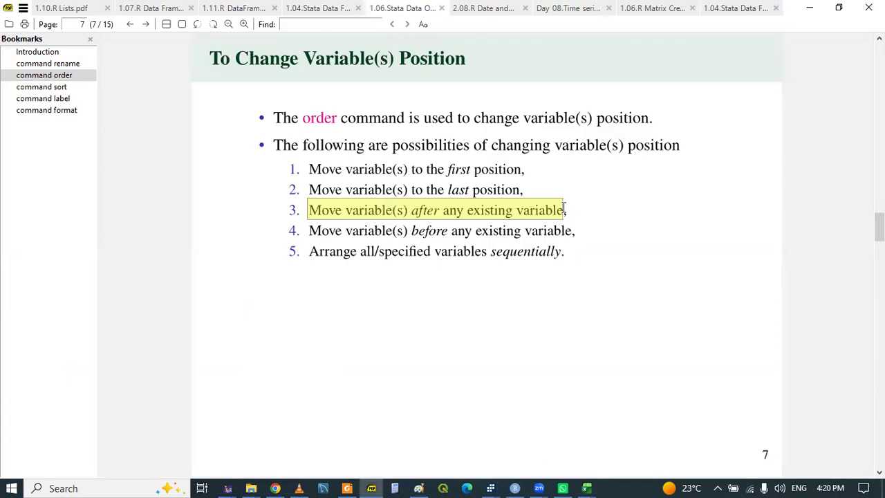
left_click(817, 244)
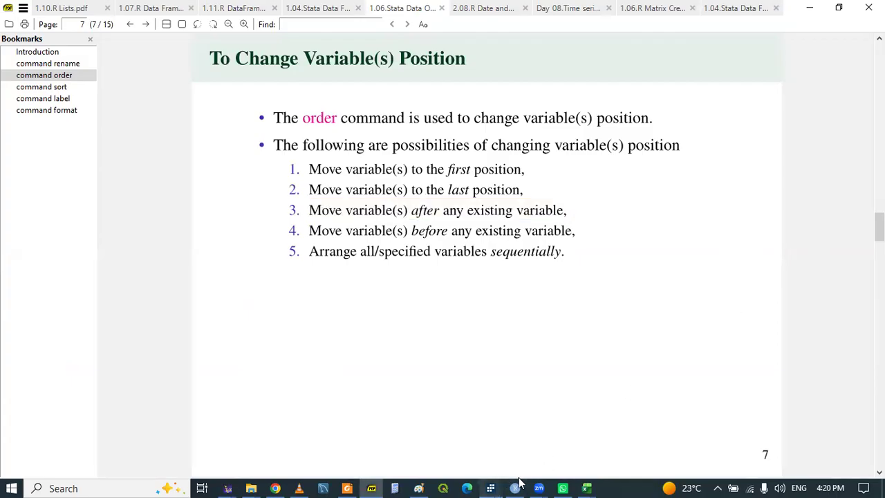
Paste Move variable(s) after any existing variable into the comment on line 109 of the do-file and save it
left_click(494, 484)
left_click(421, 429)
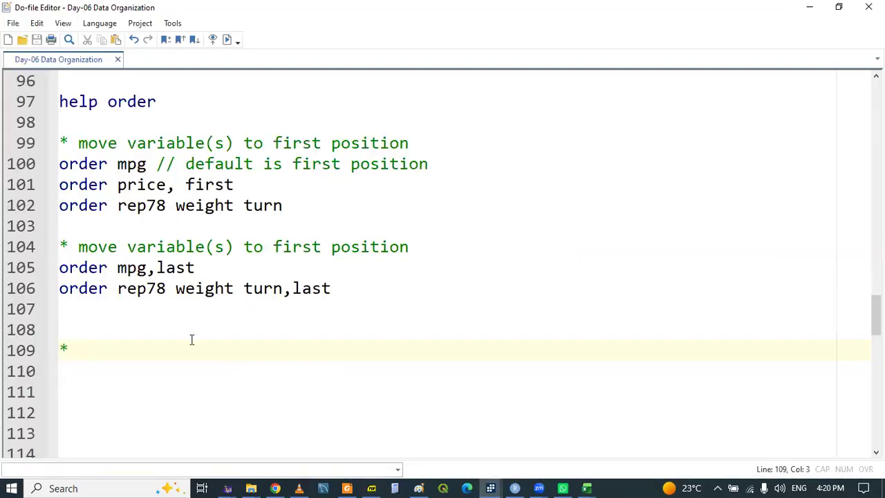
key("ctrl+v")
key("ctrl+s")
key("Down")
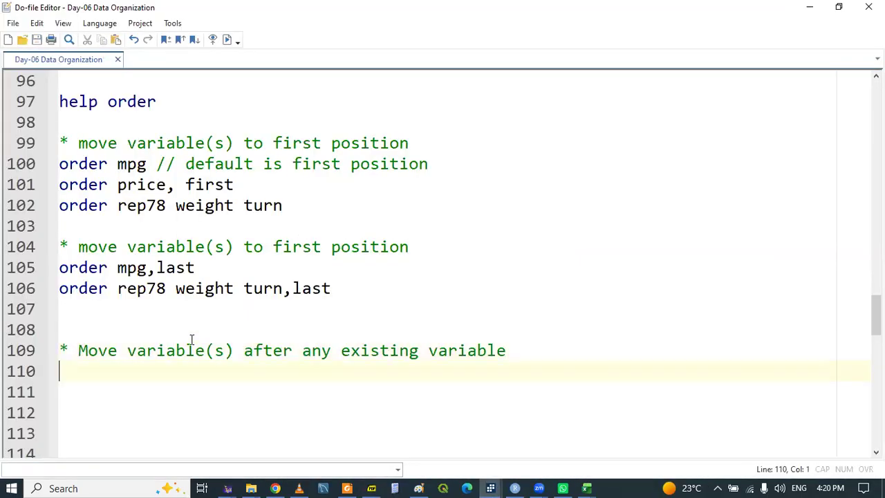
Write the command order mpg,after() on line 110 of the do-file, leaving the parentheses empty
type("order mpg")
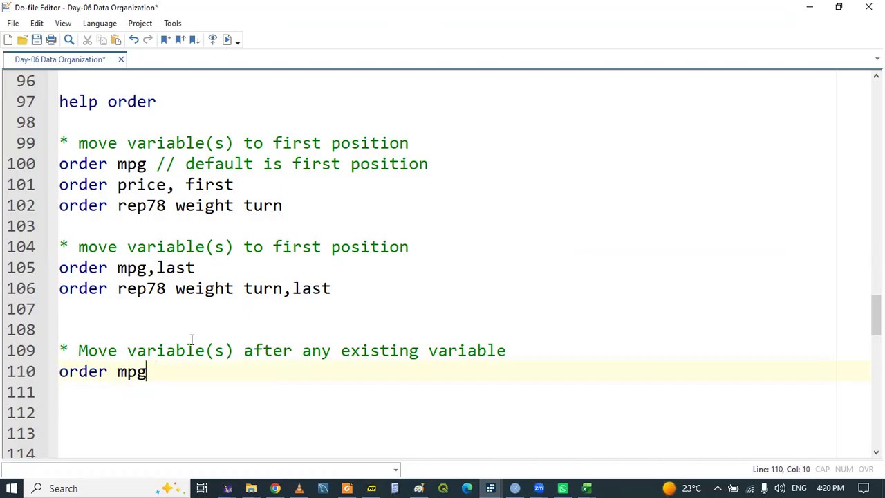
type(" ,aftere")
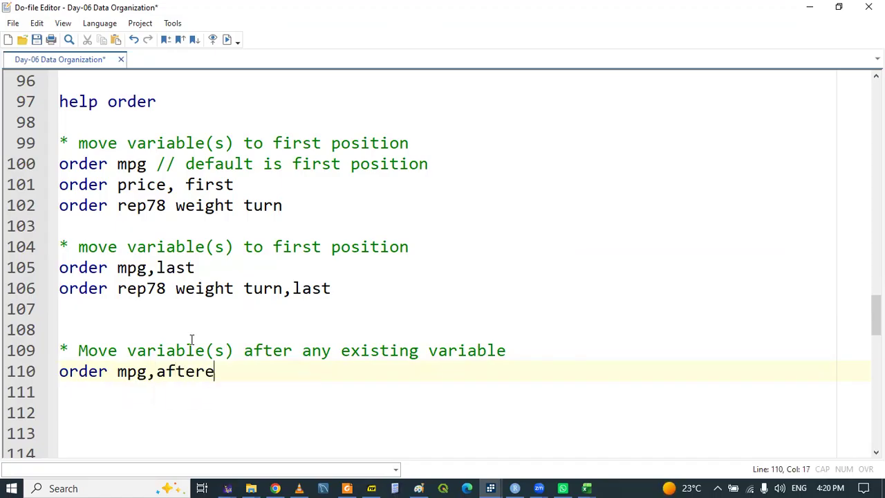
key("BackSpace")
key("BackSpace")
key("BackSpace")
type("er(")
Check the after option in the order help and the columns in the Data Editor, and enter make inside after() on line 110
left_click(492, 484)
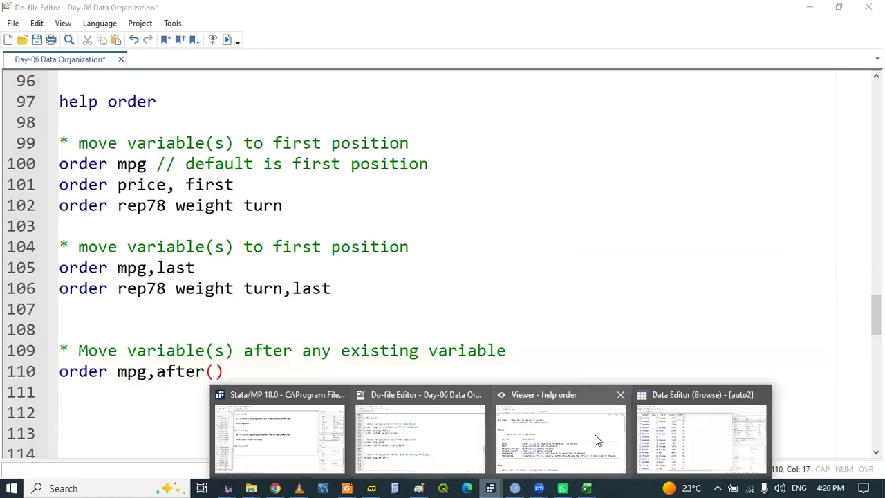
left_click(597, 439)
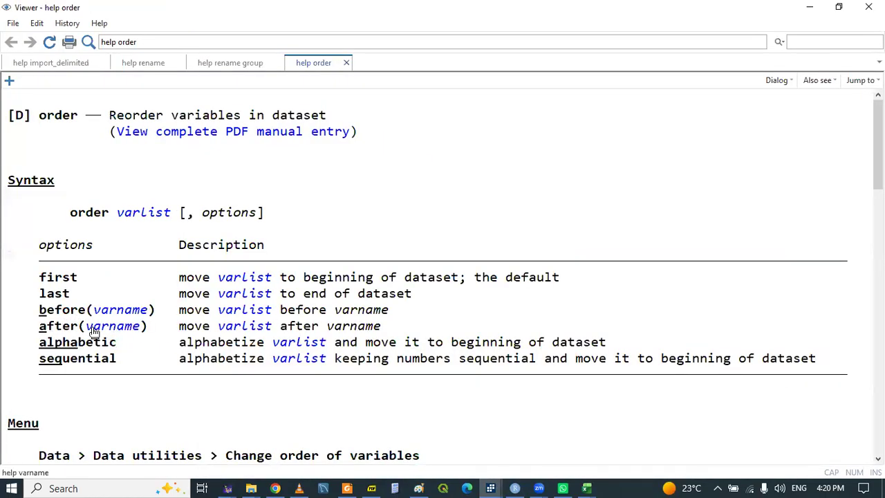
left_click(491, 482)
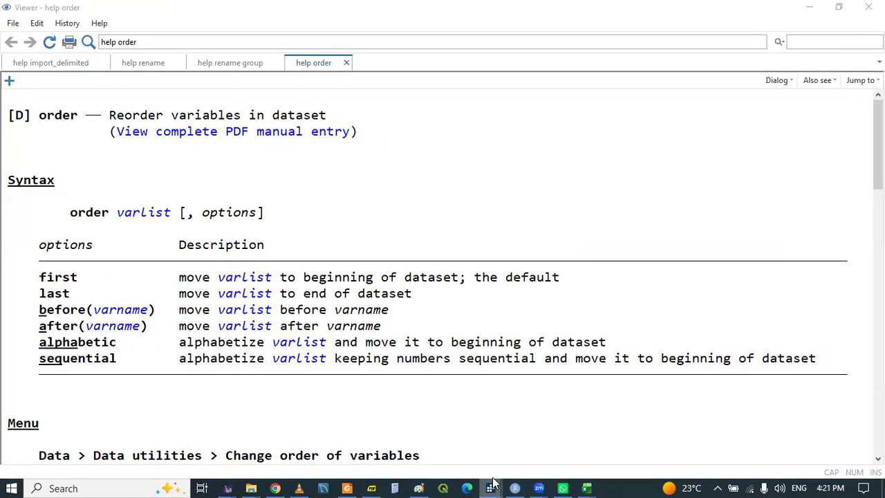
left_click(703, 429)
left_click_drag(280, 459, 73, 460)
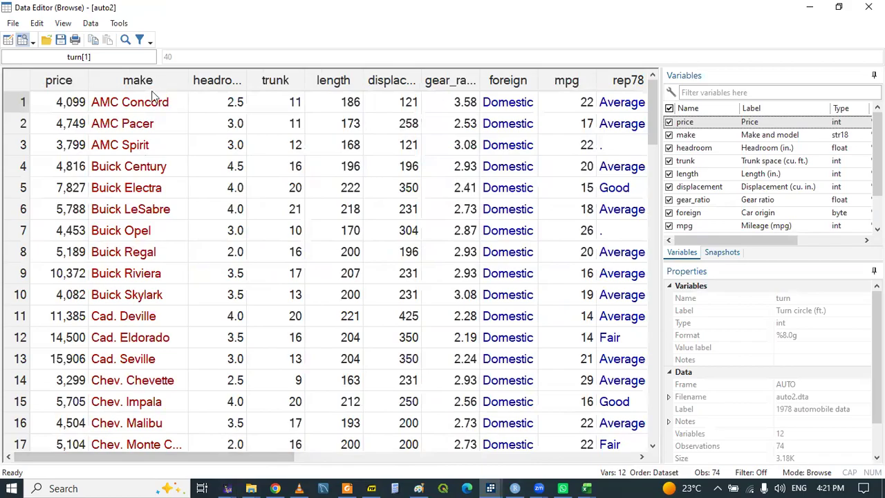
left_click(491, 488)
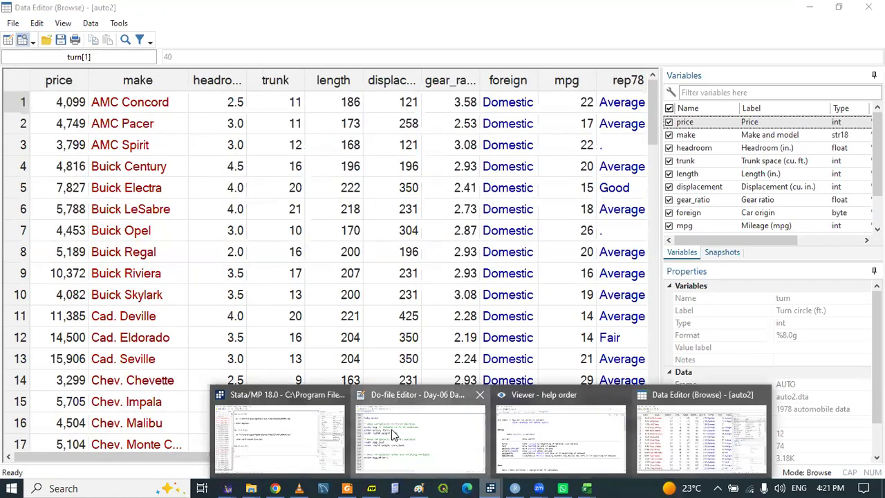
left_click(392, 434)
type("make")
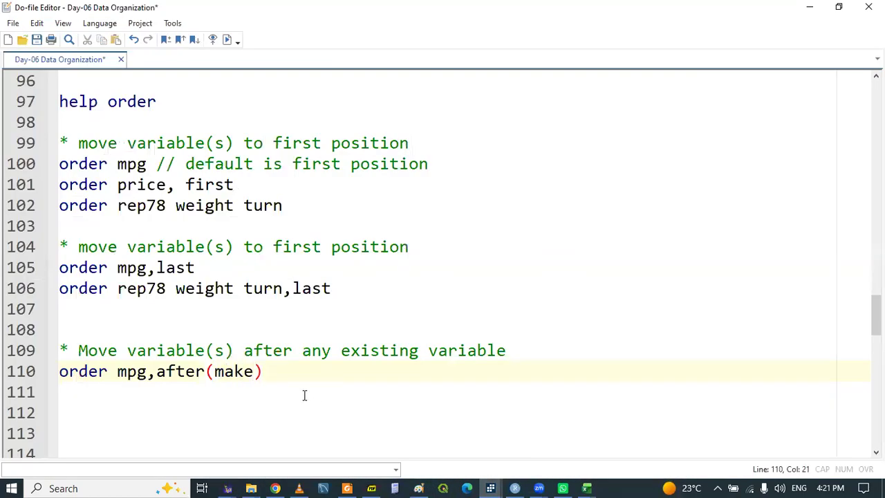
Run order mpg,after(make) from line 110 and check the column order in the Data Editor
double_click(96, 373)
key("shift+End")
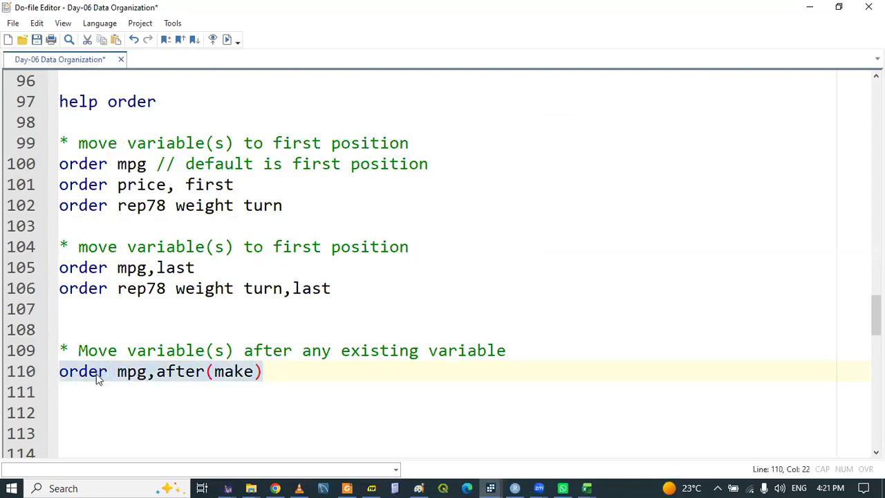
left_click(491, 488)
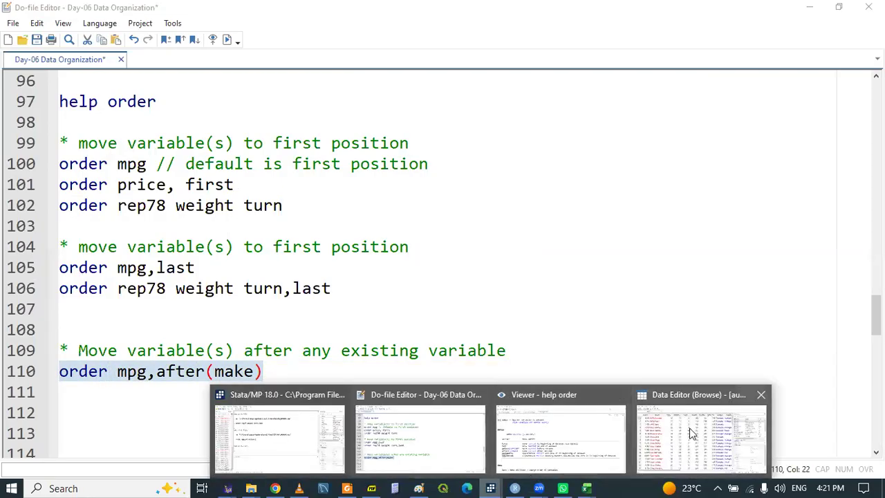
left_click(674, 436)
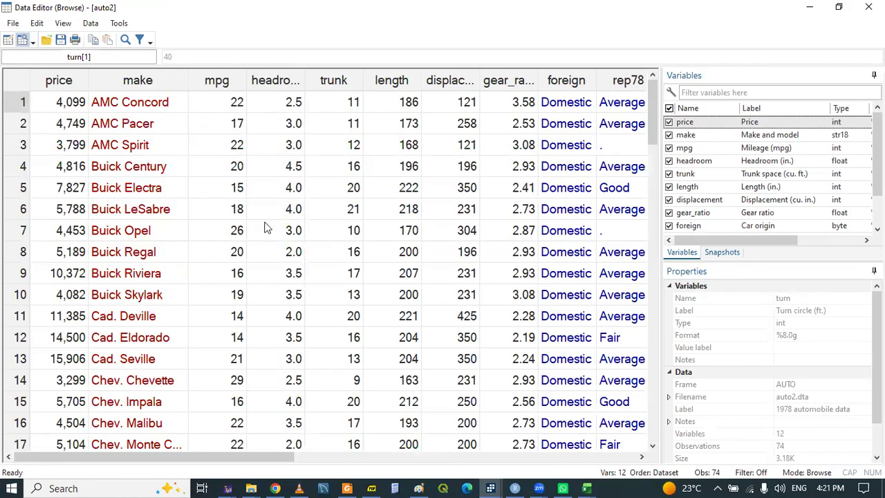
Copy the order rep78 weight turn,last command to line 111 of the do-file and replace its option with after(mpg)
mouse_move(491, 484)
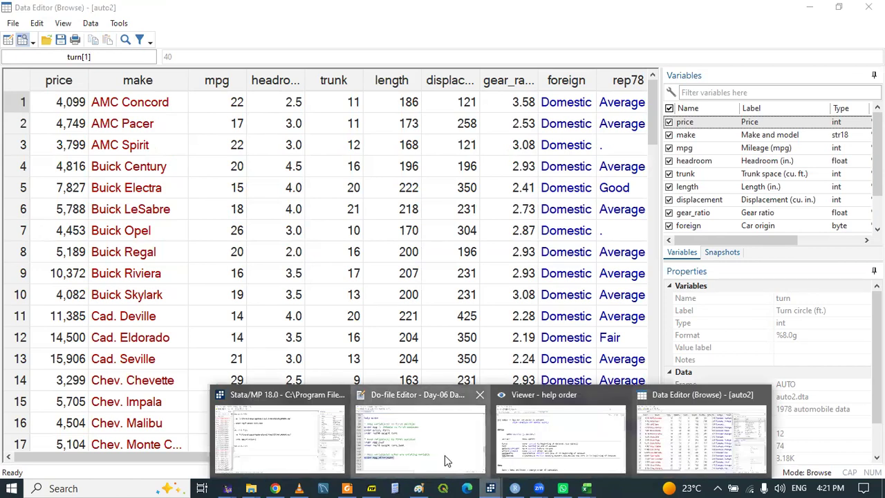
left_click(446, 461)
left_click_drag(60, 289, 353, 288)
key("ctrl+c")
left_click(108, 399)
key("ctrl+v")
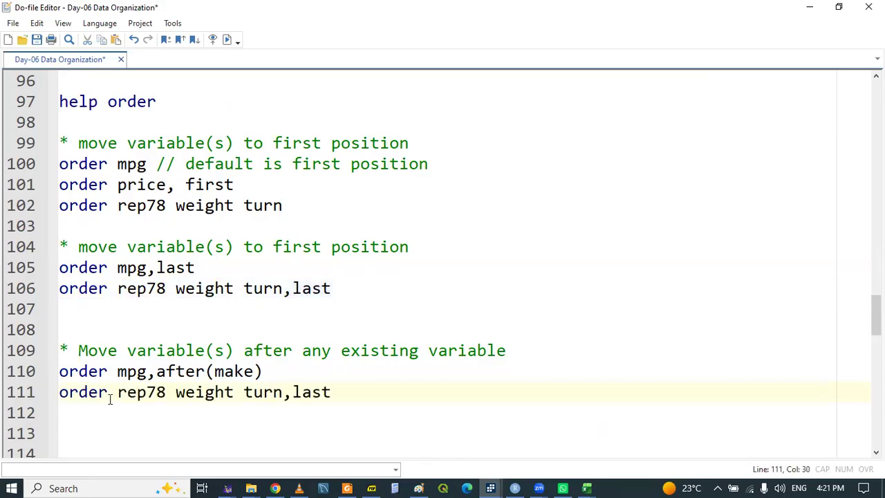
double_click(299, 391)
type("after(")
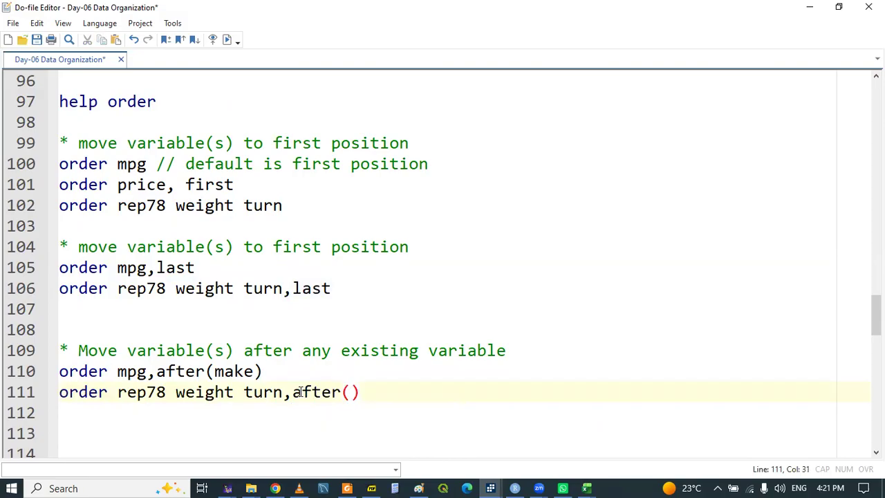
type("mpg")
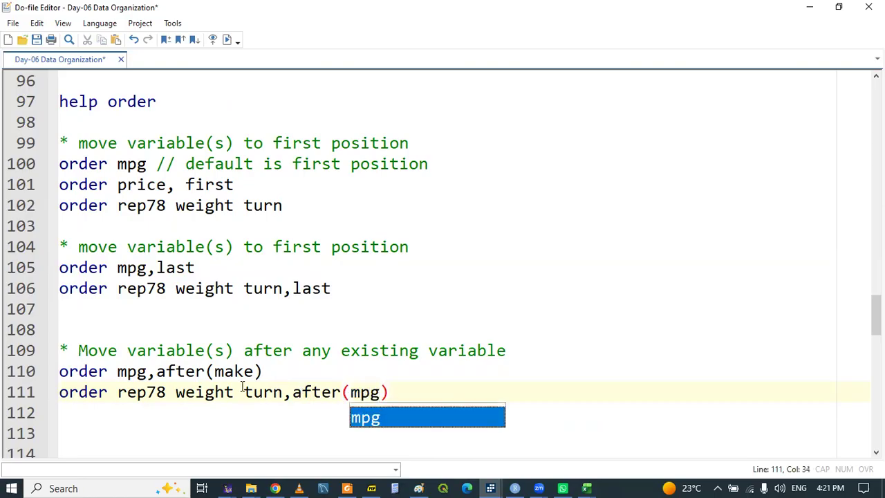
Run order rep78 weight turn,after(mpg) from line 111 and check the column order in the Data Editor
triple_click(69, 392)
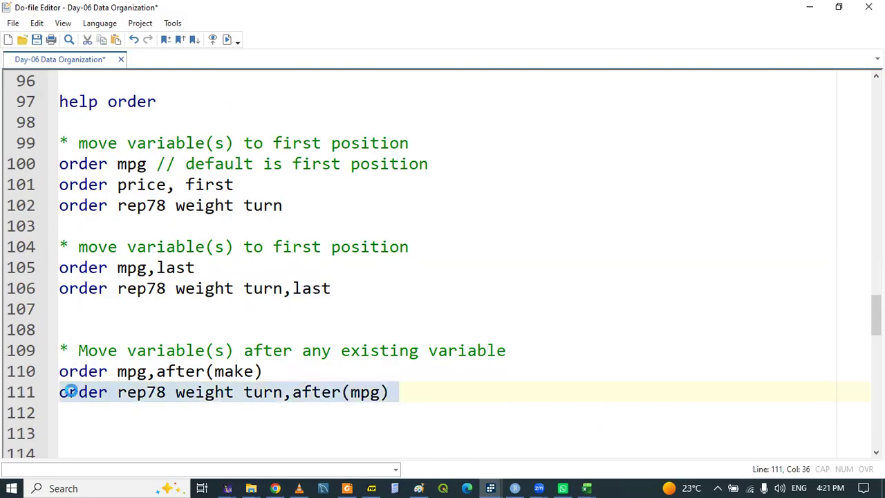
left_click(490, 488)
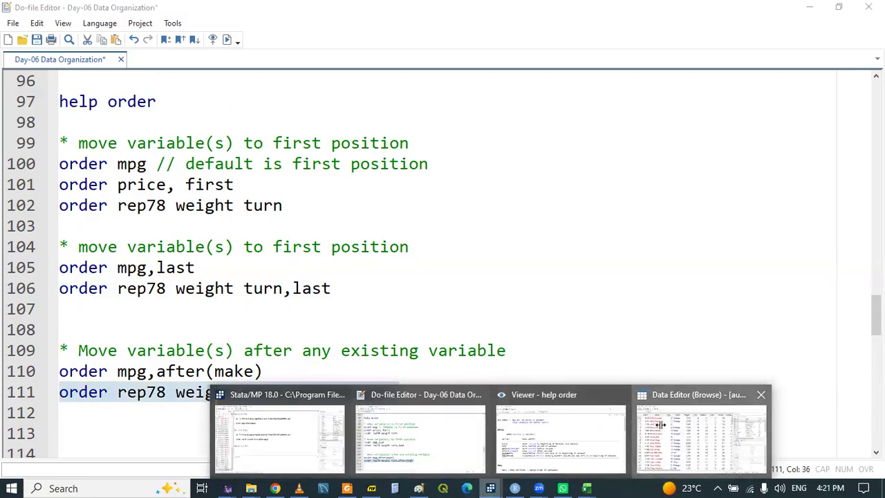
left_click(661, 424)
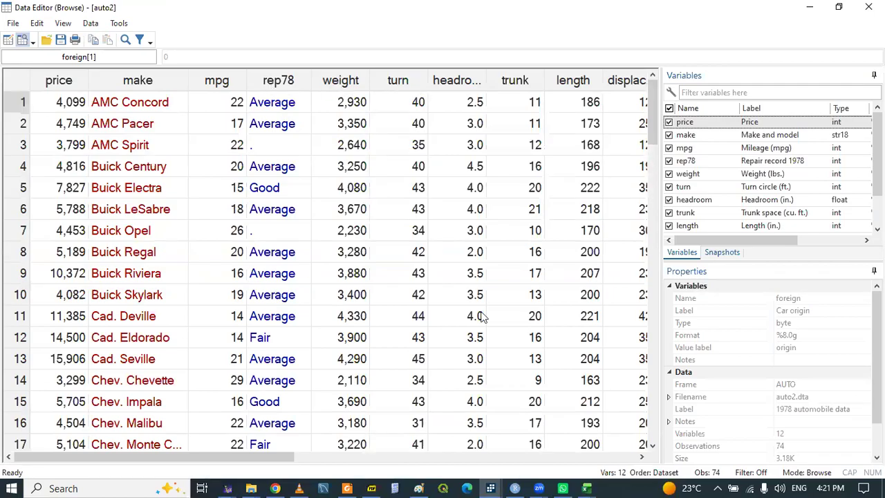
Review the remaining options in the order help, add blank lines below line 111 of the do-file and save it
mouse_move(491, 488)
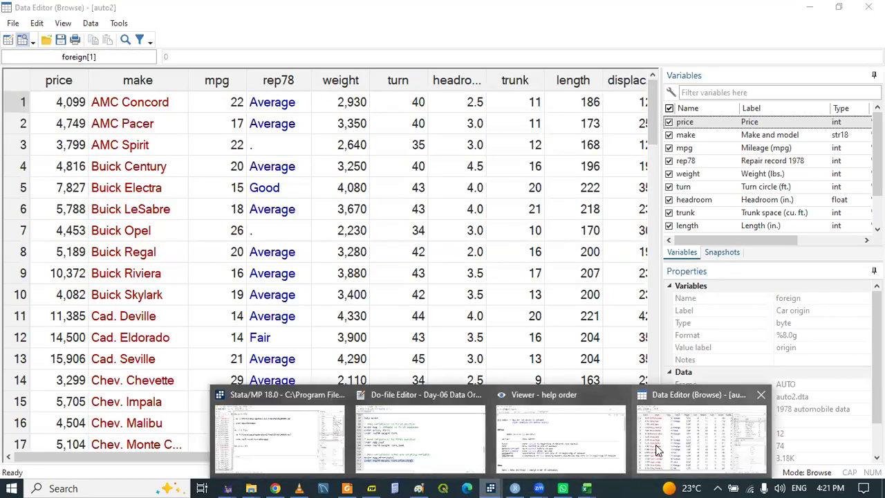
left_click(579, 446)
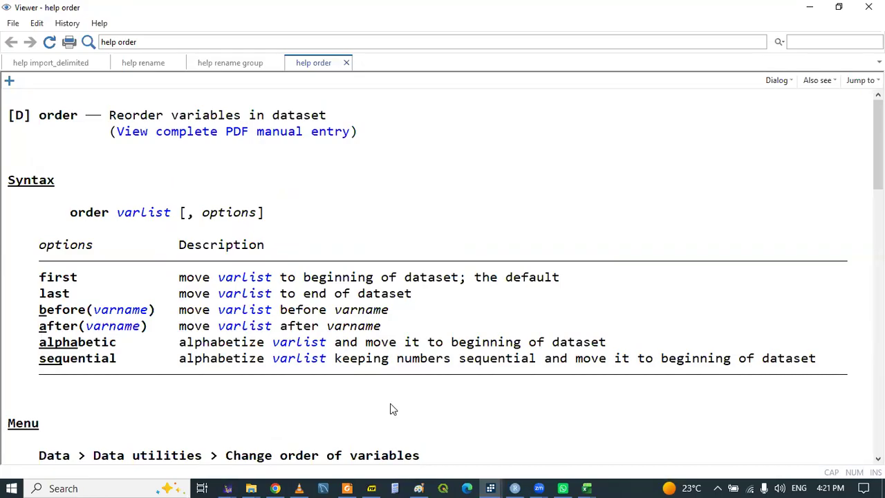
mouse_move(490, 488)
left_click(421, 442)
left_click(158, 405)
key("Return")
key("Return")
key("Return")
key("Return")
key("Up")
key("Up")
key("Up")
key("ctrl+s")
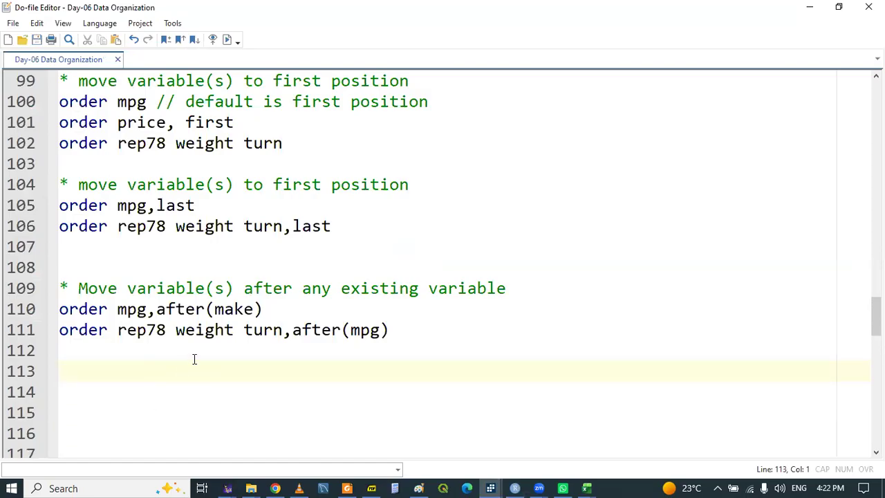
Duplicate the comment and two after commands from lines 109–111 at line 113
left_click(89, 268)
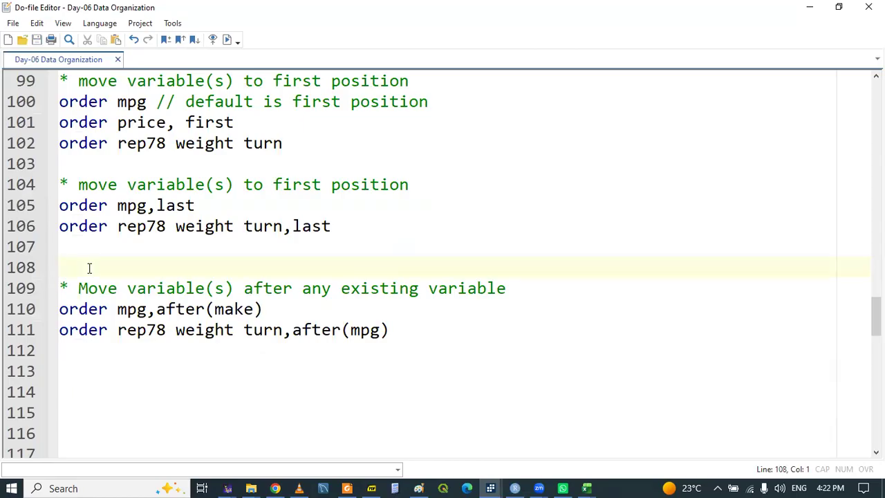
left_click_drag(62, 289, 442, 324)
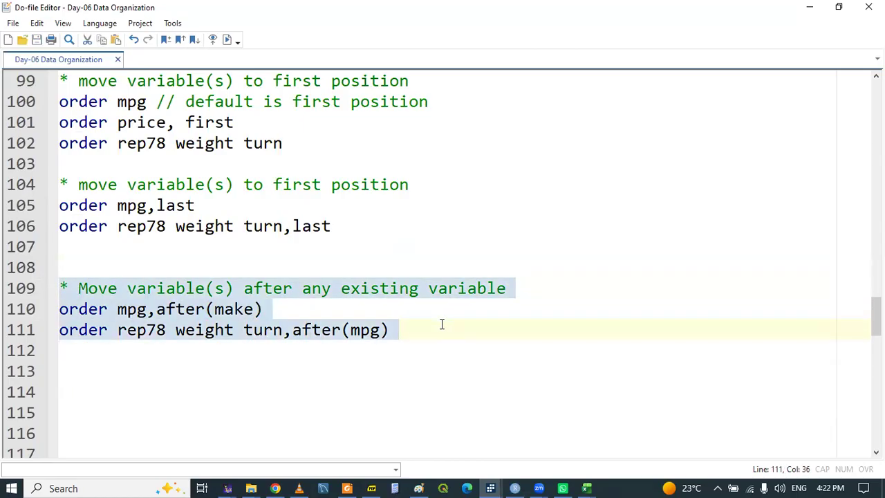
left_click(72, 371)
key("ctrl+v")
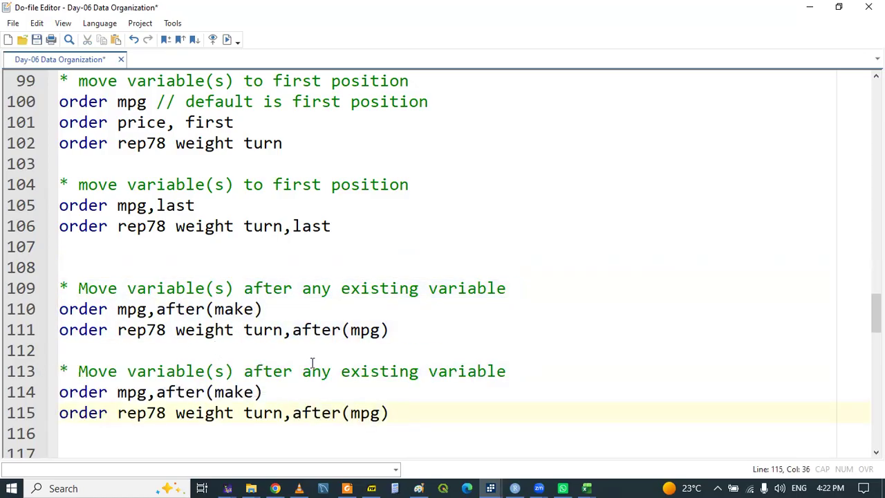
Replace after with before in the comment and both order commands on lines 113–115
double_click(275, 371)
type("before")
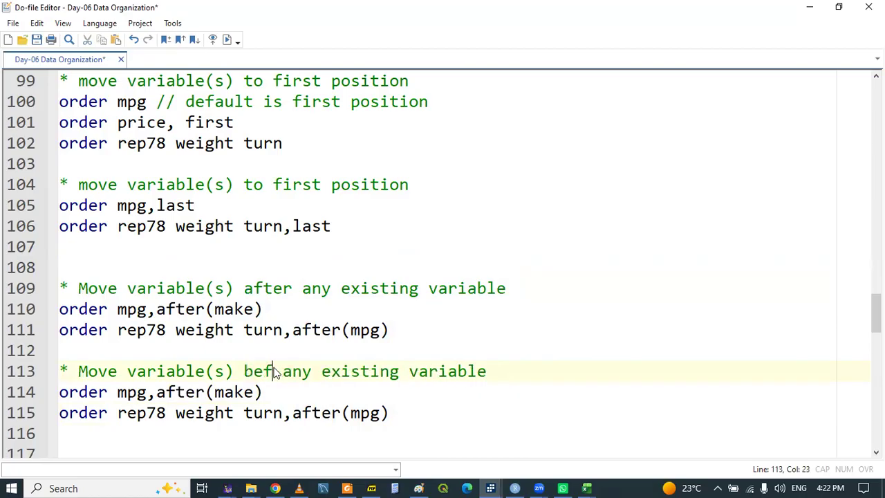
double_click(189, 392)
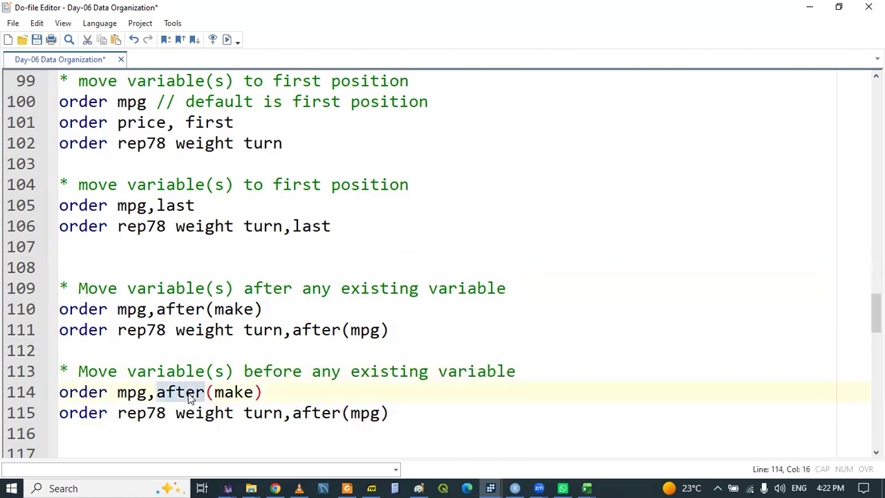
type("before")
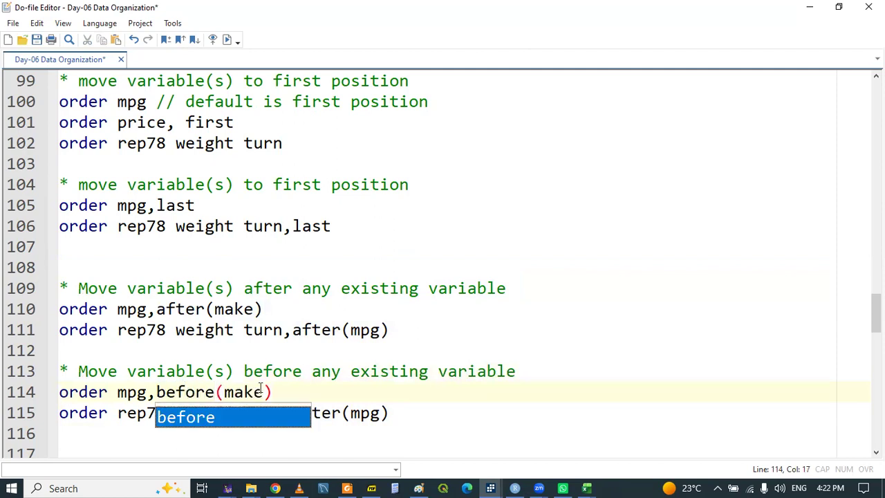
left_click(261, 389)
double_click(304, 413)
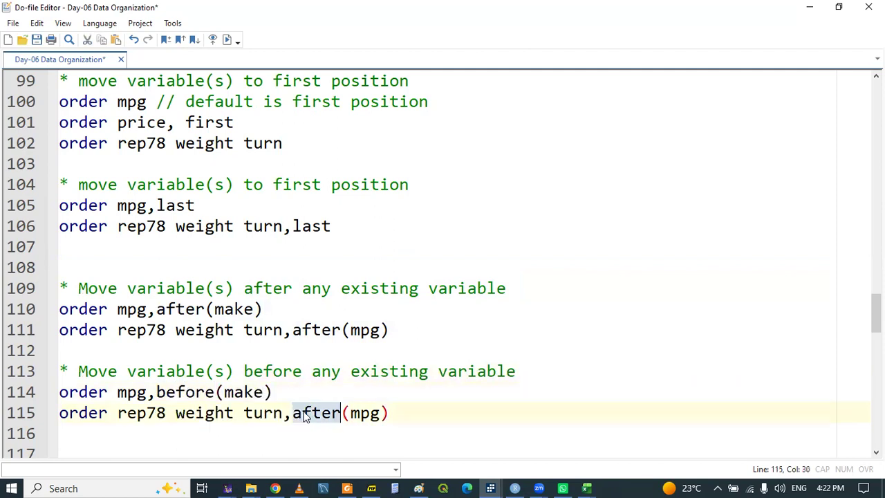
type("before")
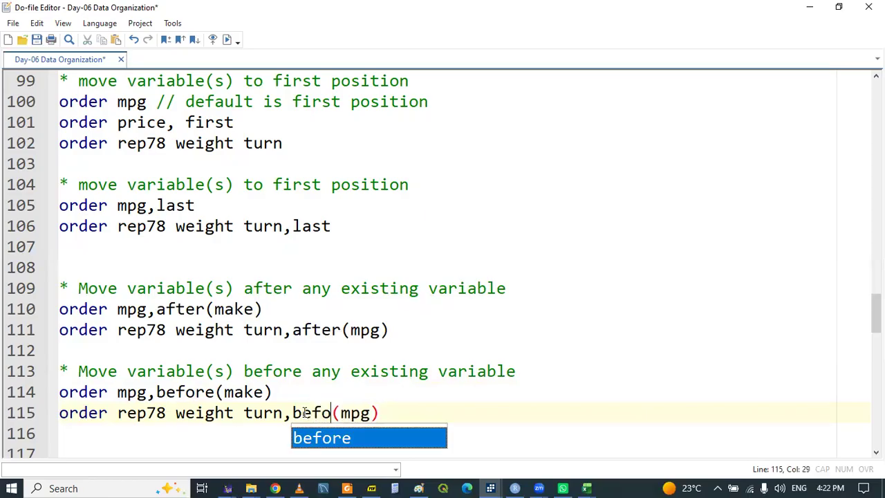
Run order mpg,before(make) from line 114 and check the column order in the Data Editor
double_click(135, 393)
triple_click(135, 393)
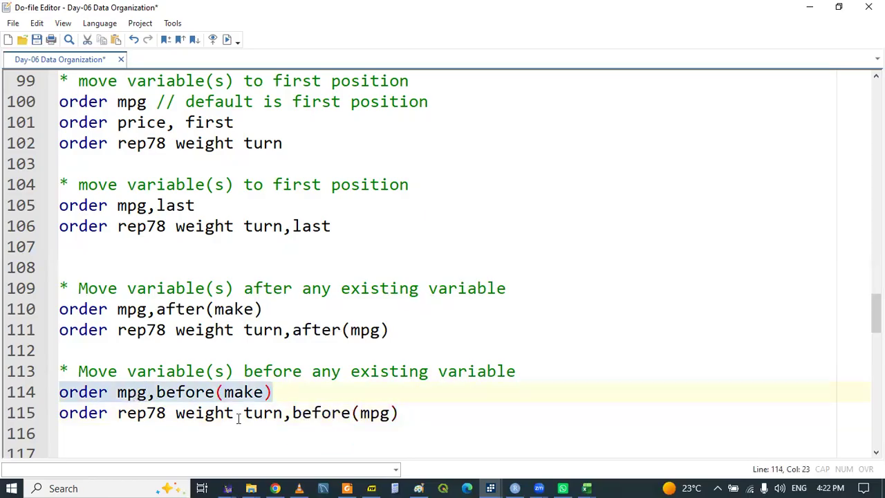
left_click(490, 488)
left_click(689, 437)
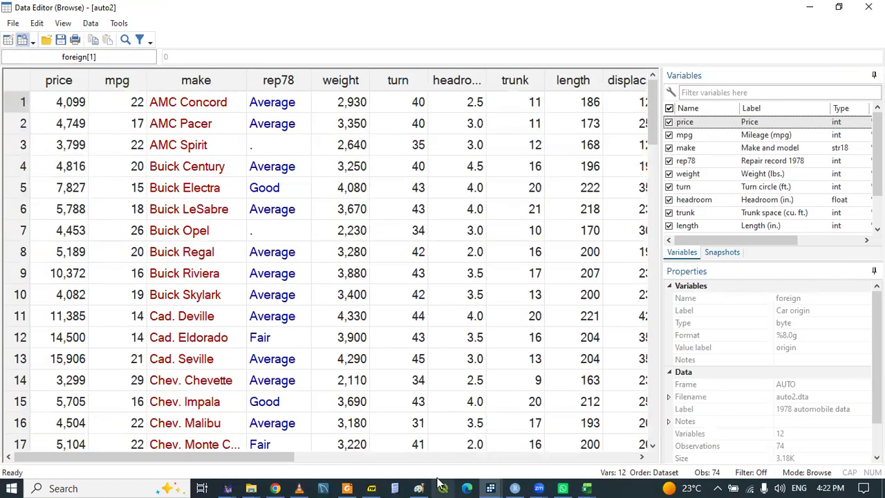
Run order rep78 weight turn,before(mpg) from line 115 and check the column order in the Data Editor
left_click(490, 488)
left_click(429, 450)
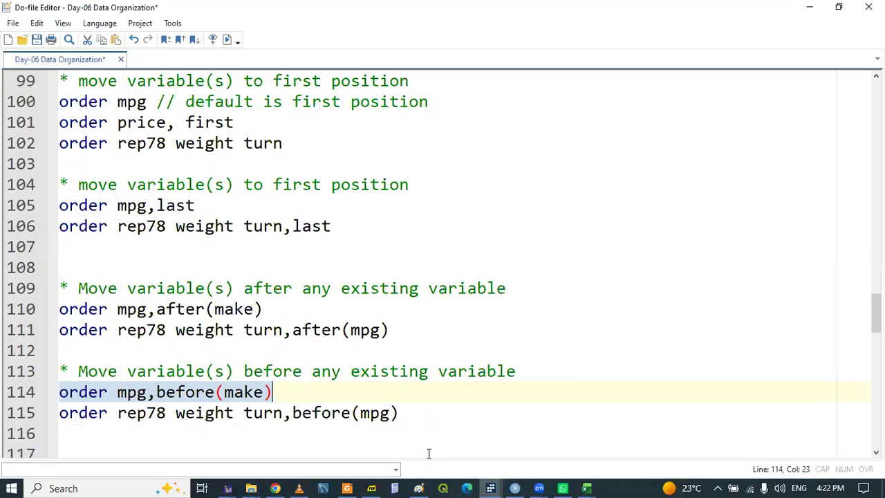
triple_click(199, 415)
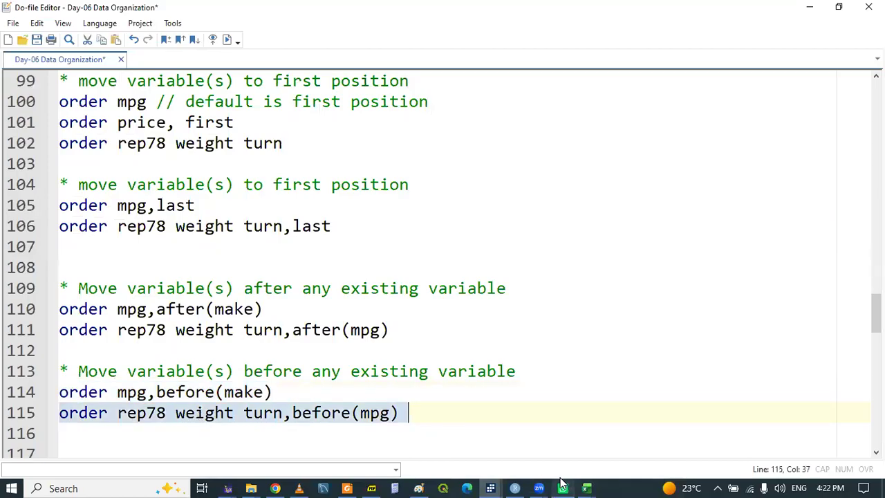
left_click(490, 488)
left_click(693, 437)
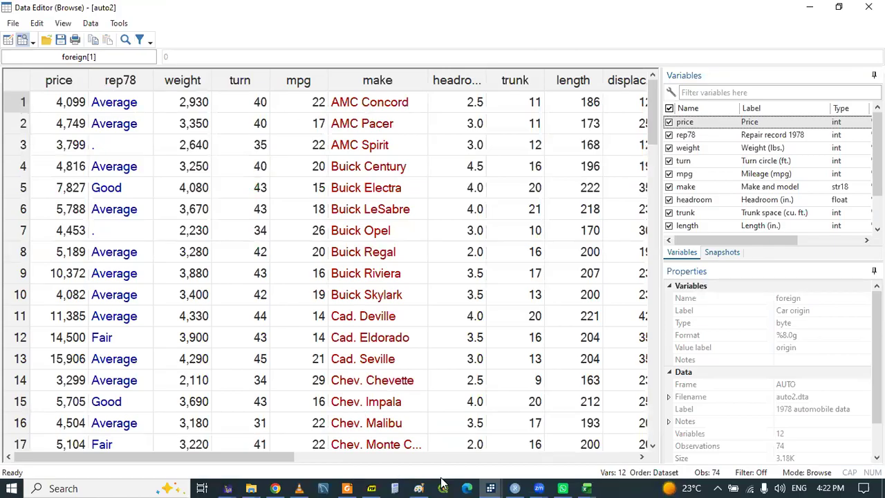
Return to the do-file and begin a new comment on line 117 with * Arrange
left_click(490, 488)
left_click(434, 460)
key("Down")
key("Down")
key("Up")
key("Up")
key("Up")
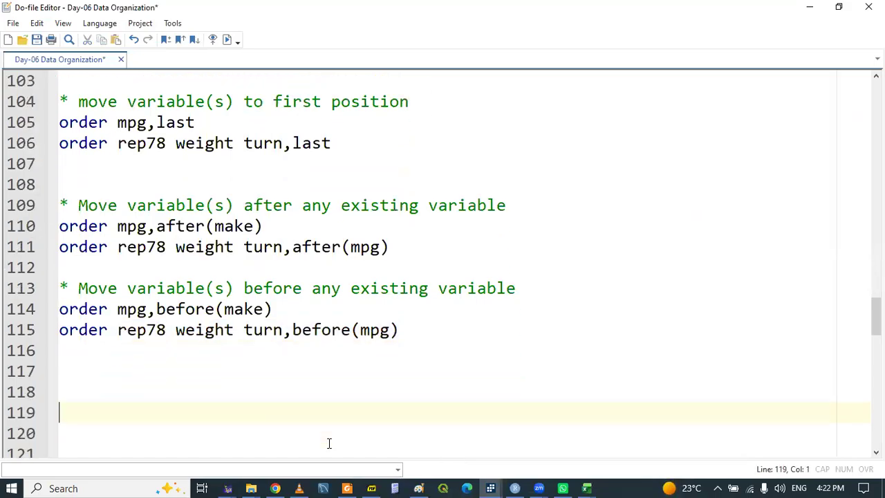
type("* Arranhe")
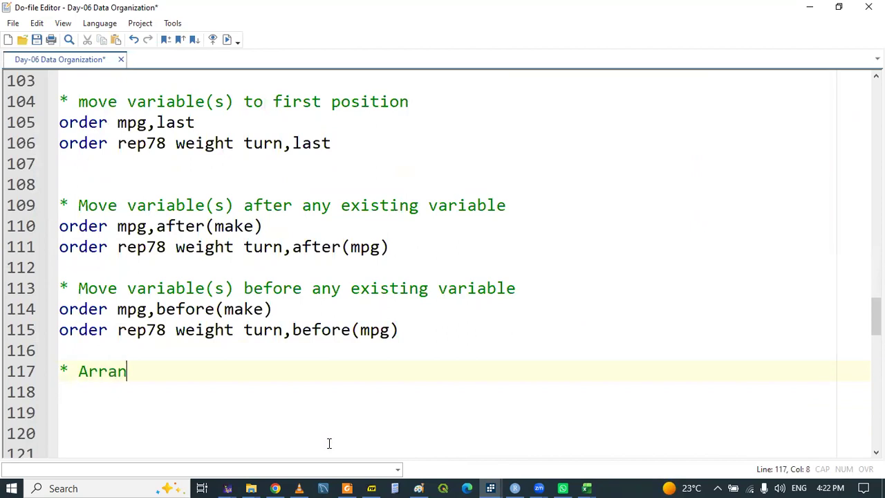
key("BackSpace")
key("BackSpace")
type("ge")
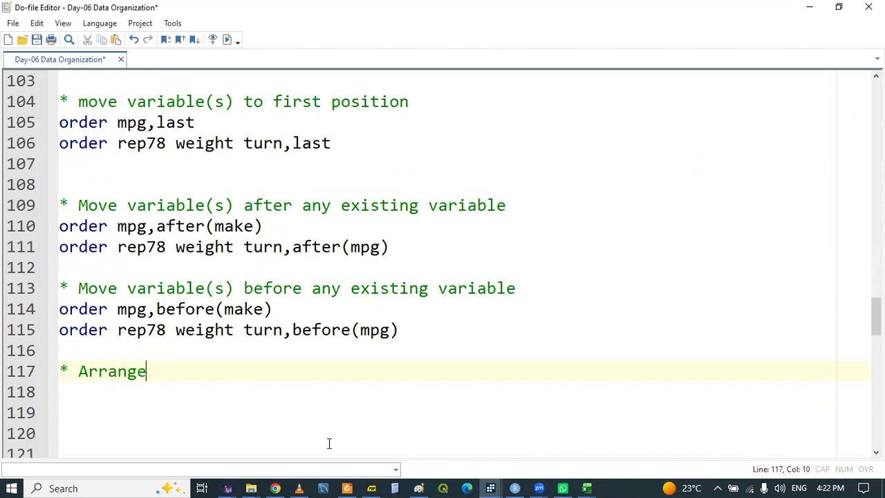
Complete the comment on line 117 as "* Arrange variables alphabetically" and save the do-file
type(" variab")
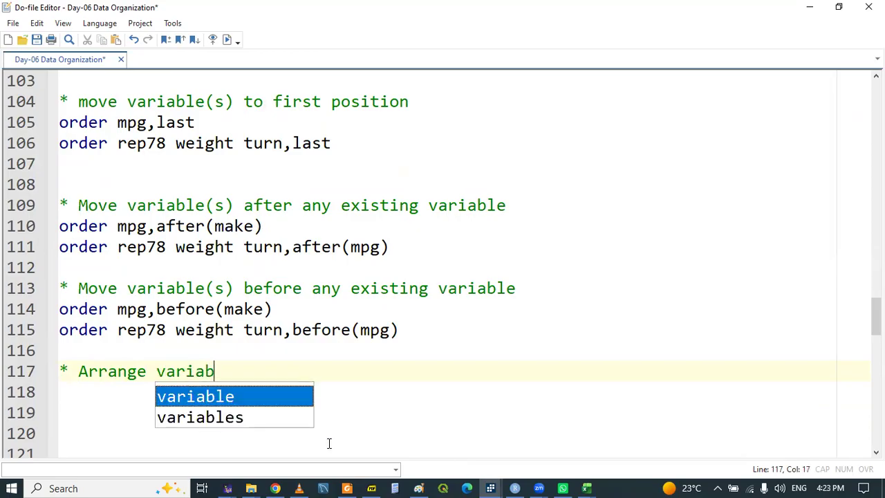
type("les alphabetically")
key("ctrl+s")
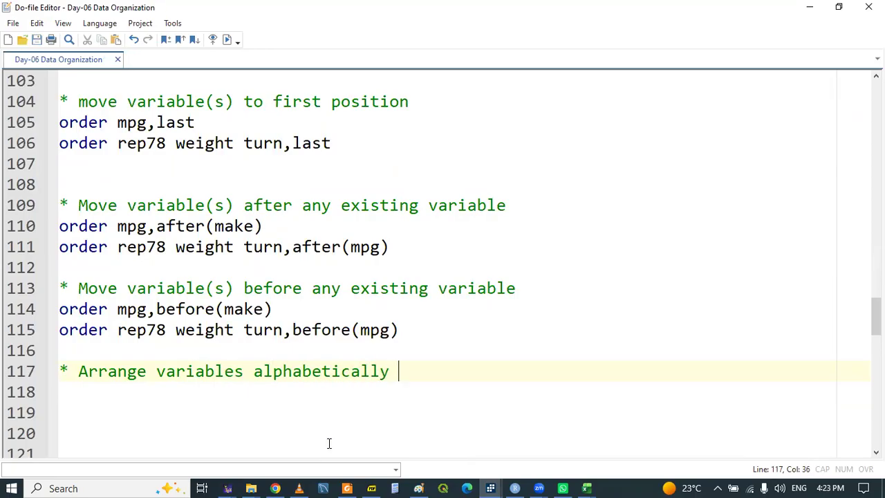
Begin the command "order _all," on the line below the comment, consulting the order help page for its options
left_click(297, 405)
left_click(271, 393)
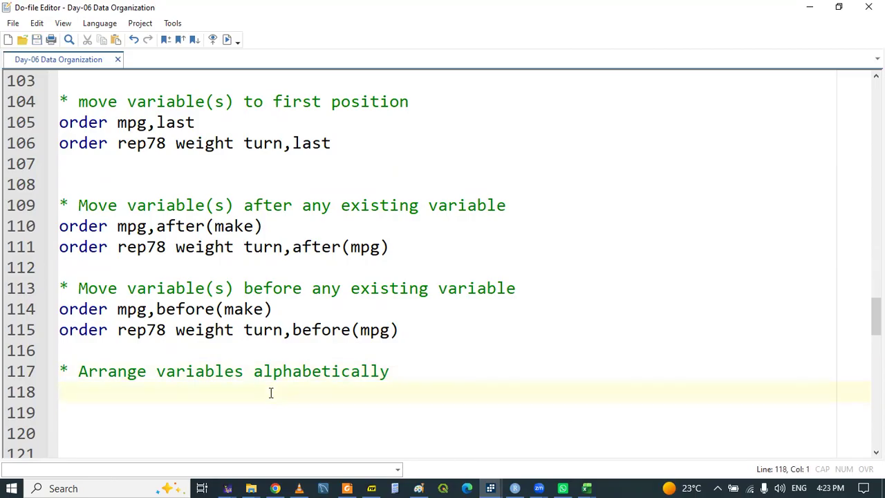
type("or")
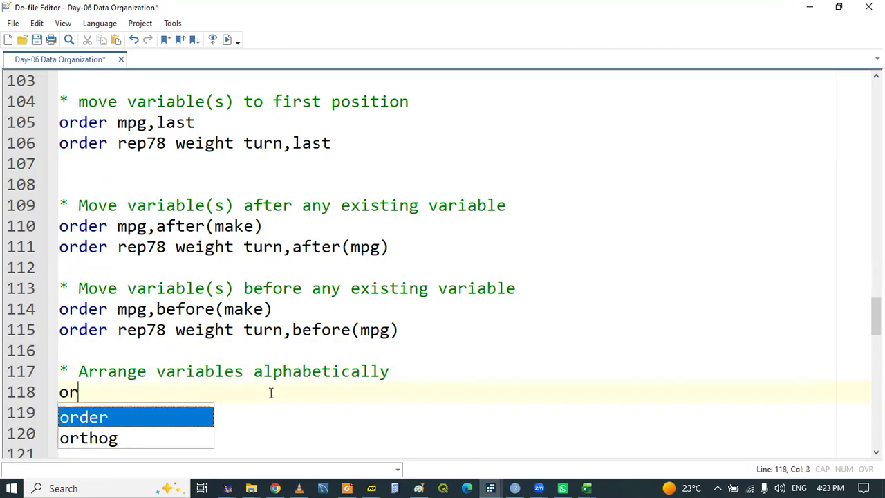
key("Return")
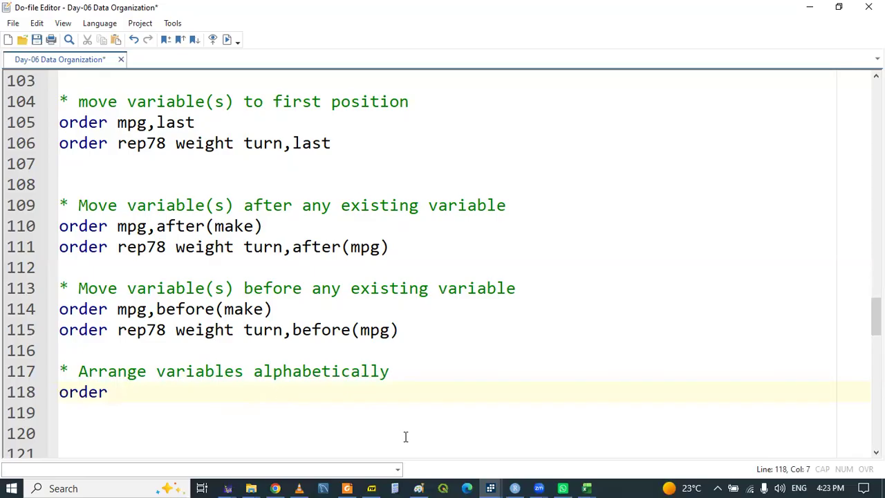
mouse_move(488, 484)
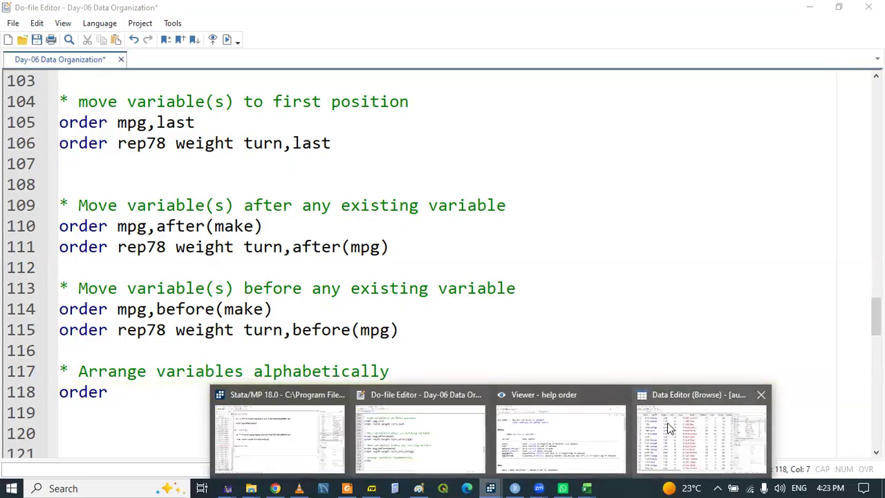
left_click(535, 422)
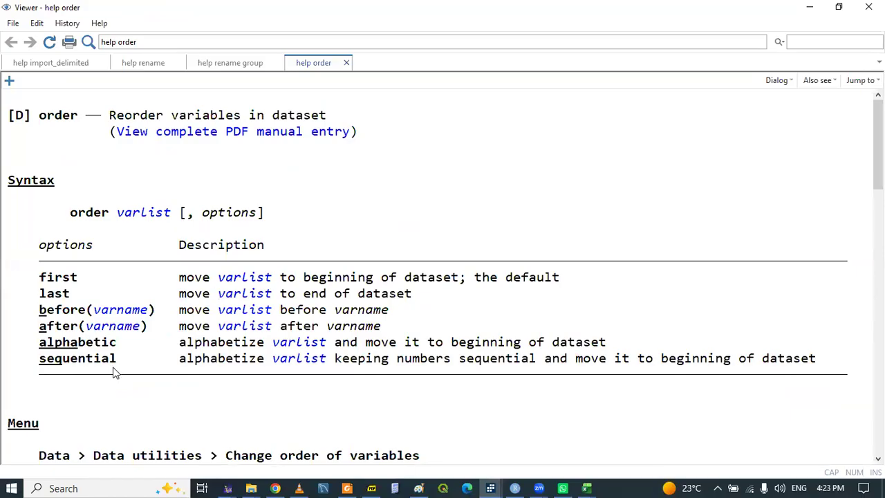
mouse_move(490, 488)
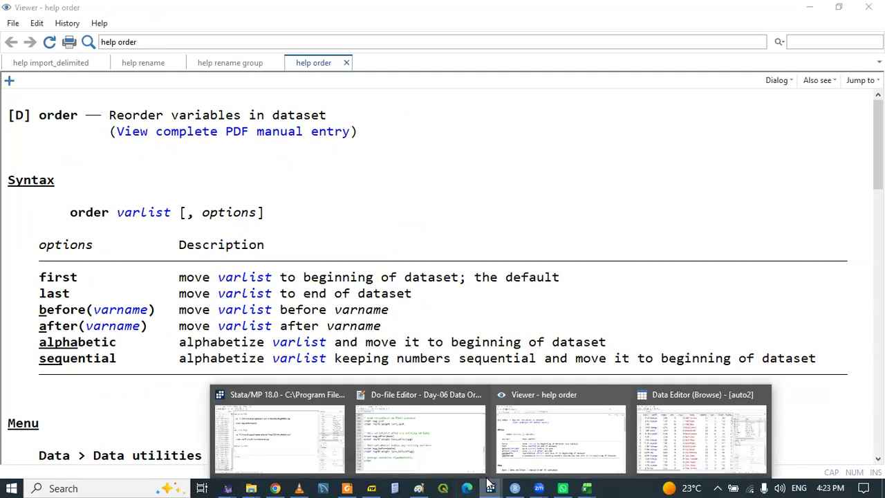
left_click(423, 443)
type("_a")
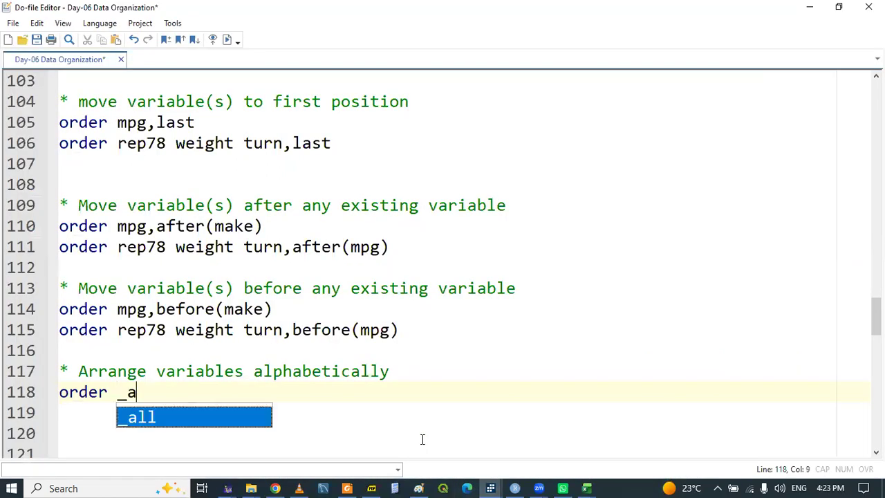
type("ll,")
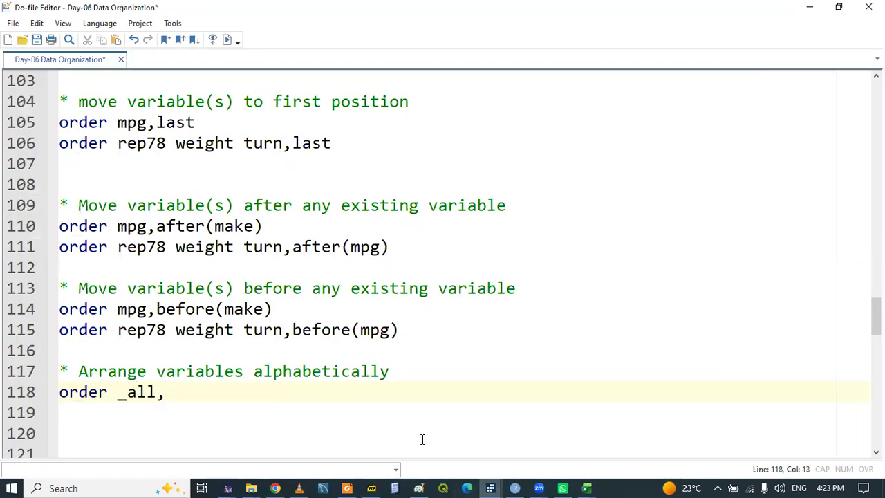
Look up the alphabetic option in the order help and add it to complete the command "order _all, alphabetic"
left_click(489, 484)
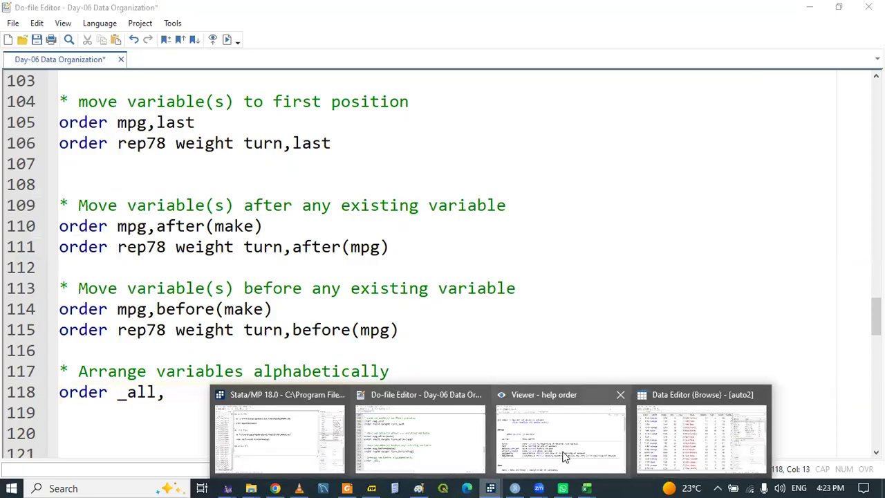
left_click(563, 456)
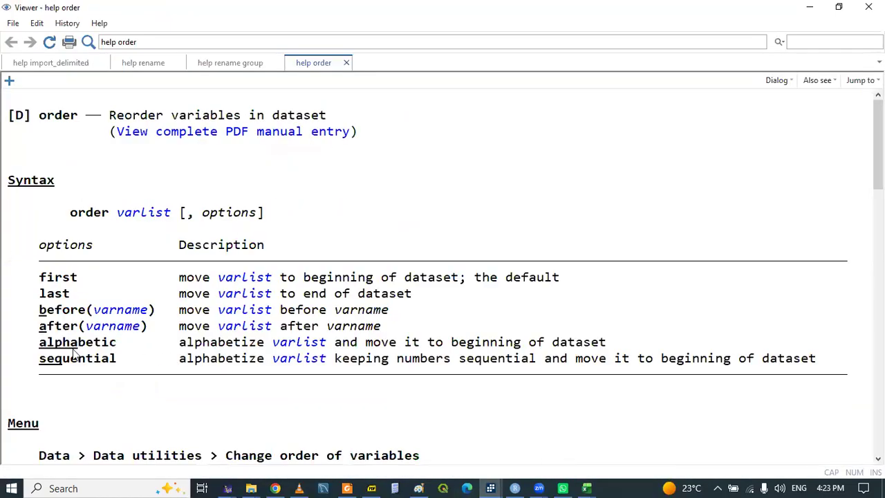
left_click_drag(40, 349, 99, 350)
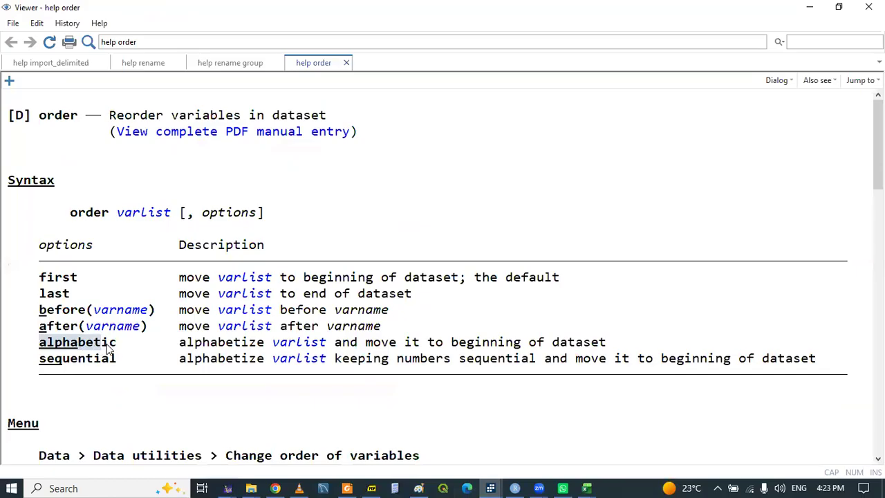
left_click(173, 391)
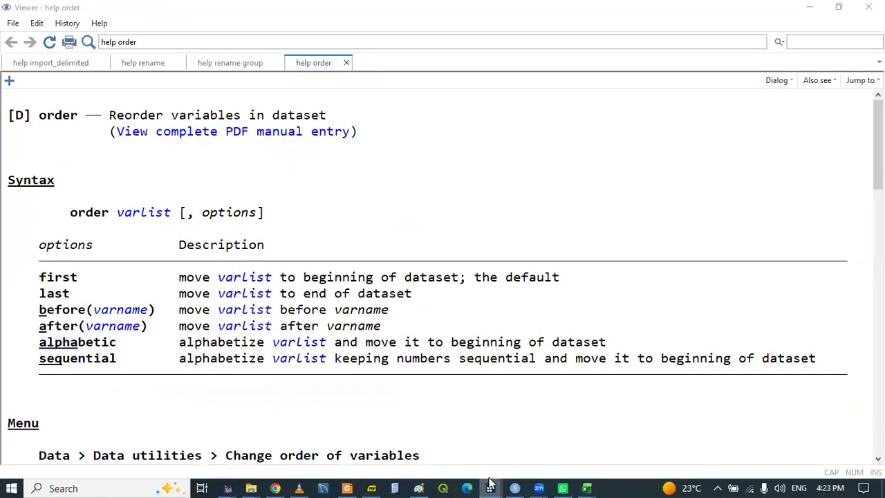
mouse_move(491, 484)
left_click(443, 445)
type("alphabetic")
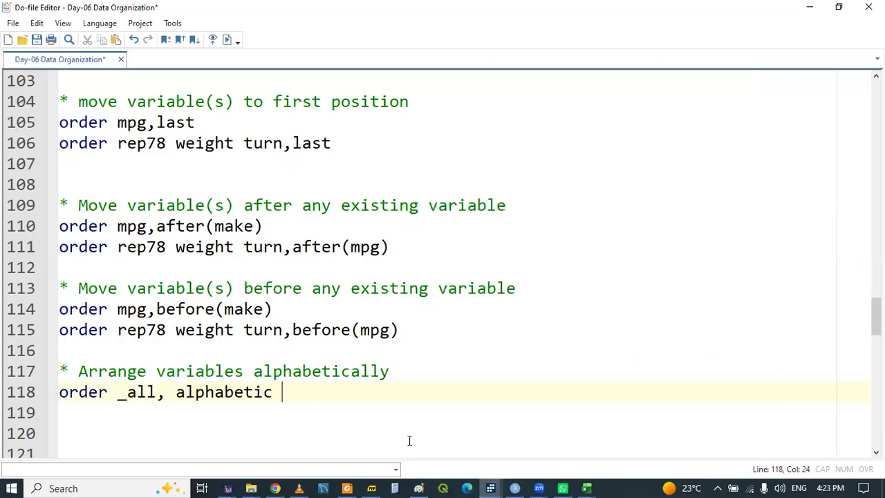
Run the "order _all, alphabetic" line and check the column order in the Data Editor from the first to the last variable
double_click(92, 392)
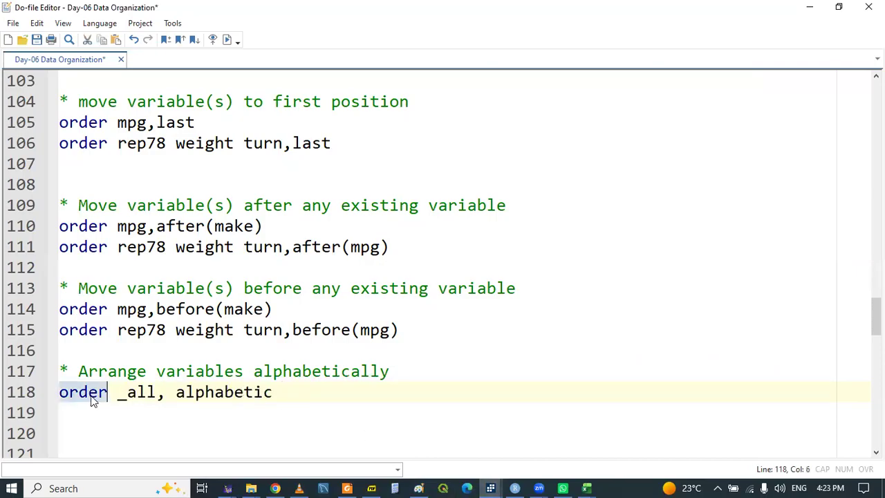
key("shift+End")
mouse_move(491, 484)
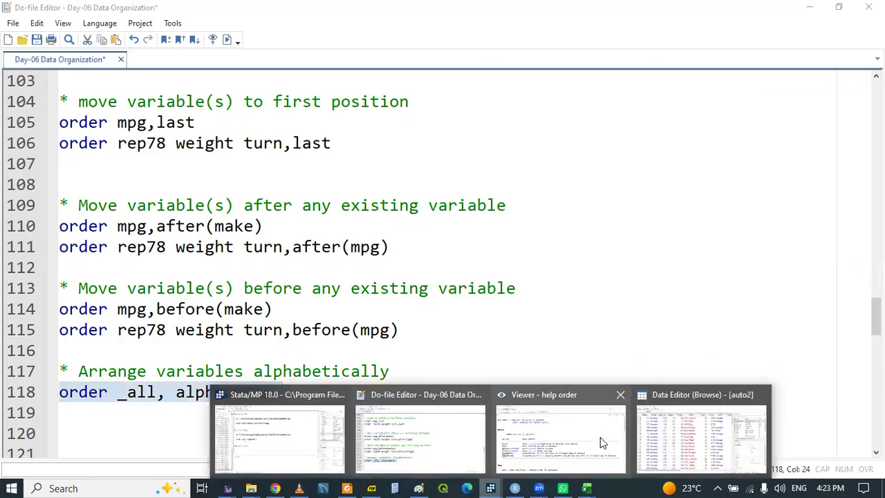
left_click(663, 436)
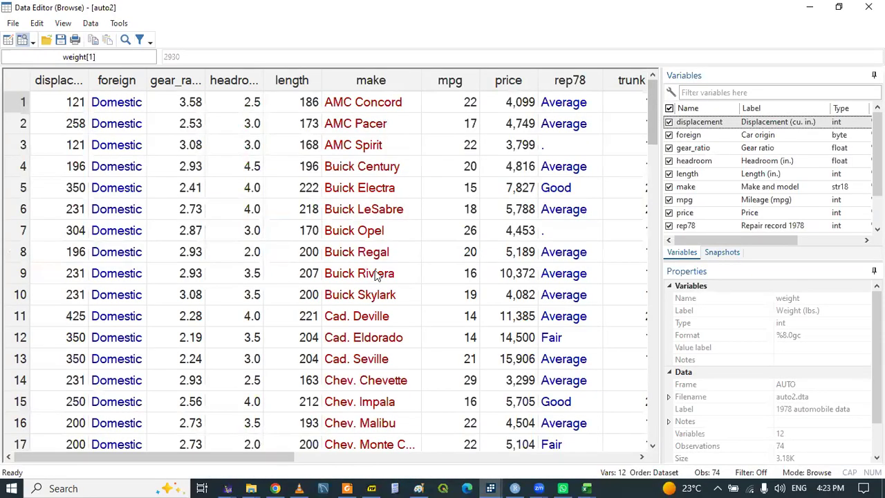
left_click(39, 82)
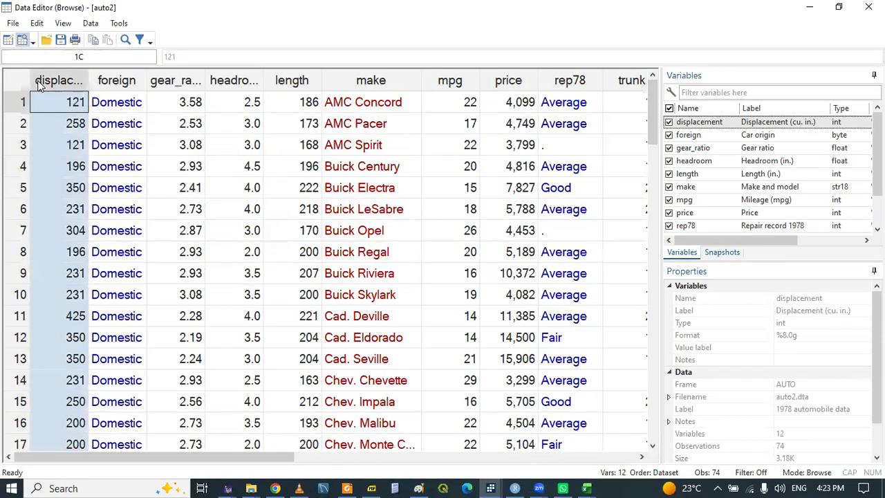
left_click(47, 105)
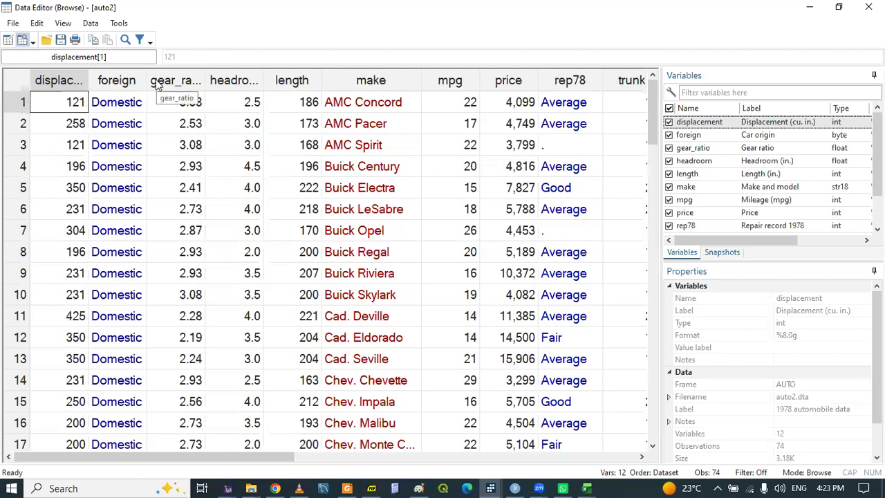
left_click_drag(113, 462, 294, 484)
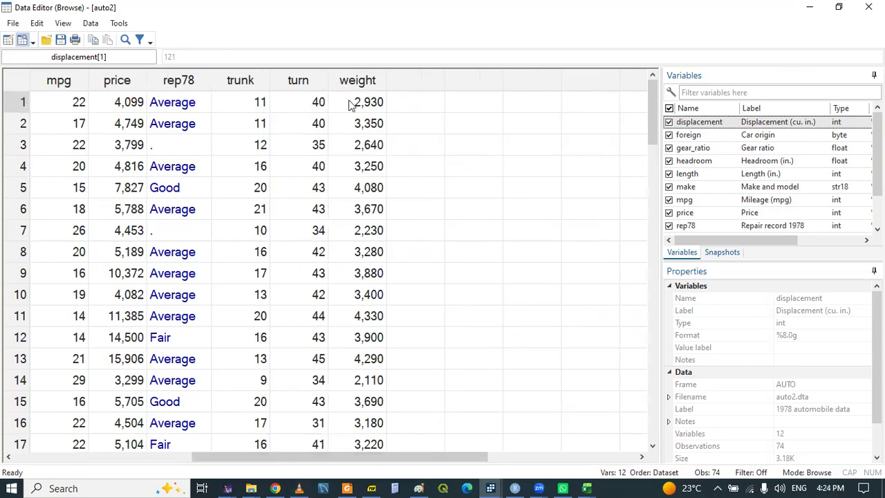
Save the do-file and duplicate the "order _all, alphabetic" command on line 119
left_click(490, 488)
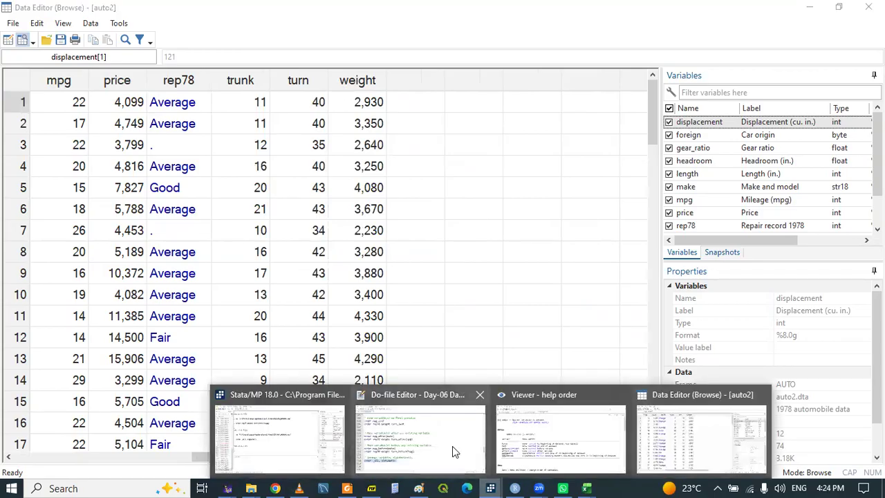
left_click(452, 450)
left_click(157, 419)
key("ctrl+s")
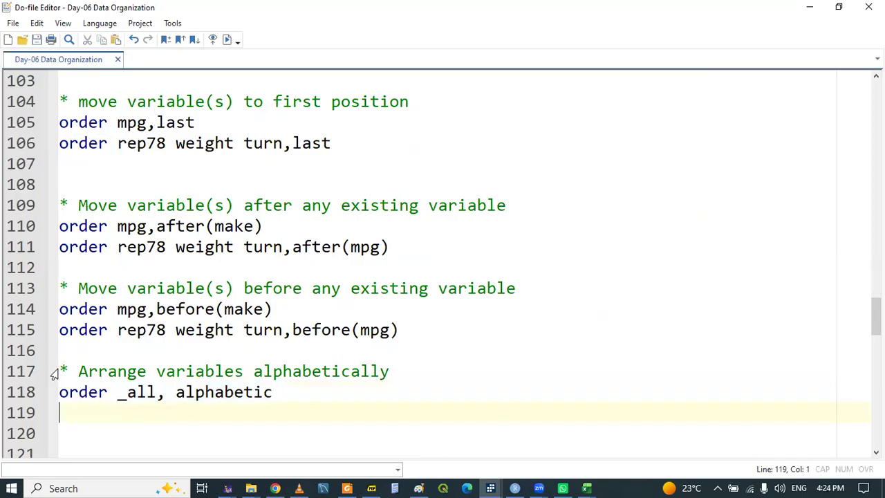
left_click_drag(60, 393, 279, 392)
key("ctrl+c")
key("Down")
key("ctrl+v")
Replace alphabetic on line 119 with the sequential option copied from the order help page, and save the do-file
mouse_move(491, 488)
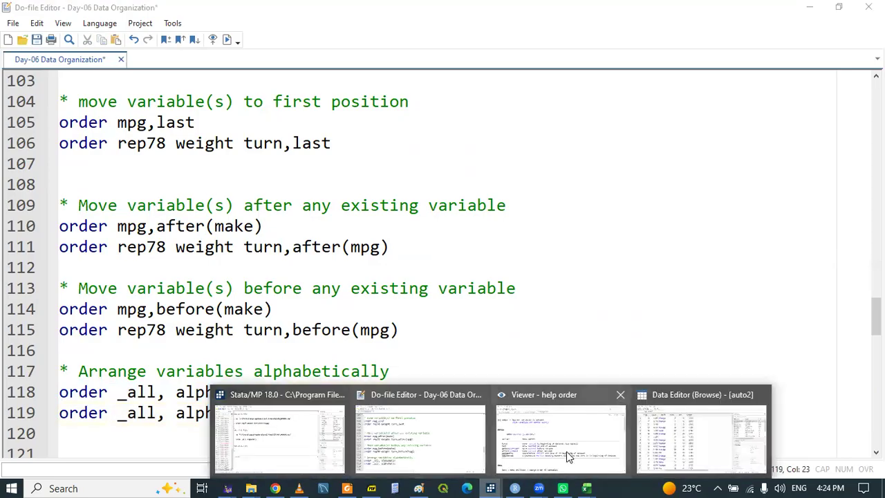
left_click(585, 446)
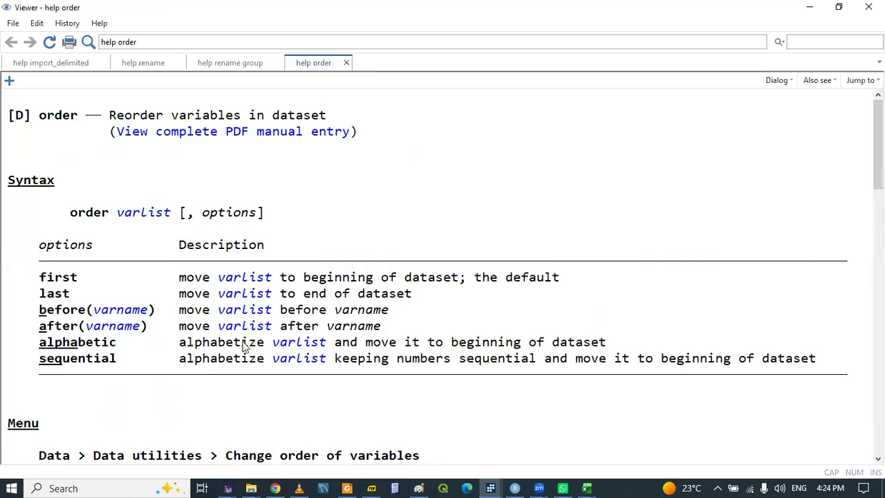
left_click_drag(39, 361, 116, 364)
left_click(227, 414)
left_click(490, 488)
left_click(422, 435)
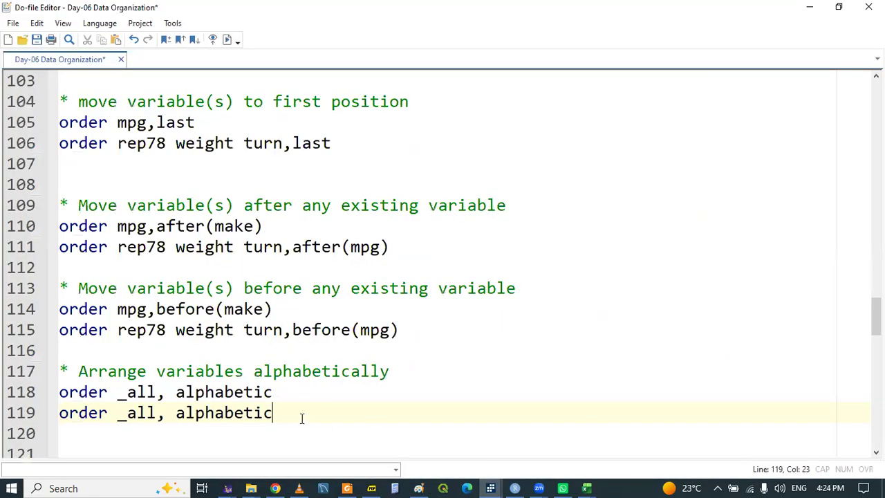
double_click(242, 415)
key("ctrl+v")
key("ctrl+s")
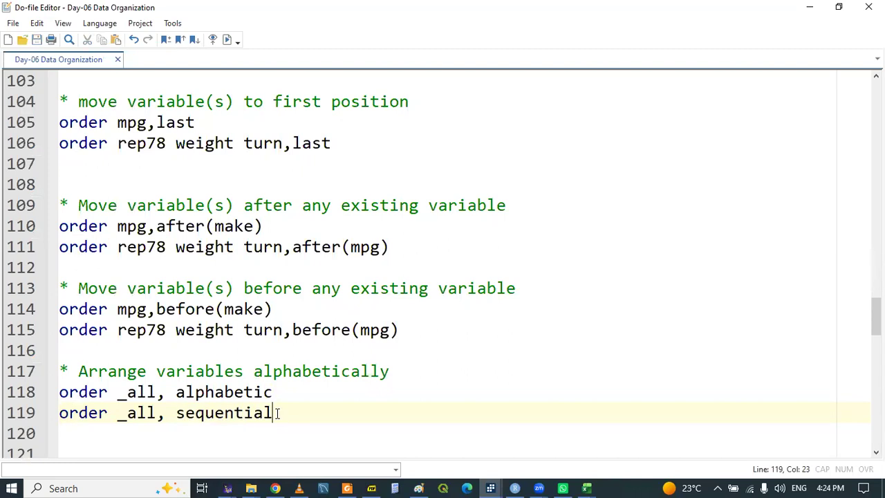
Run the "order _all, sequential" line and check the resulting variable order in the Data Editor
double_click(231, 414)
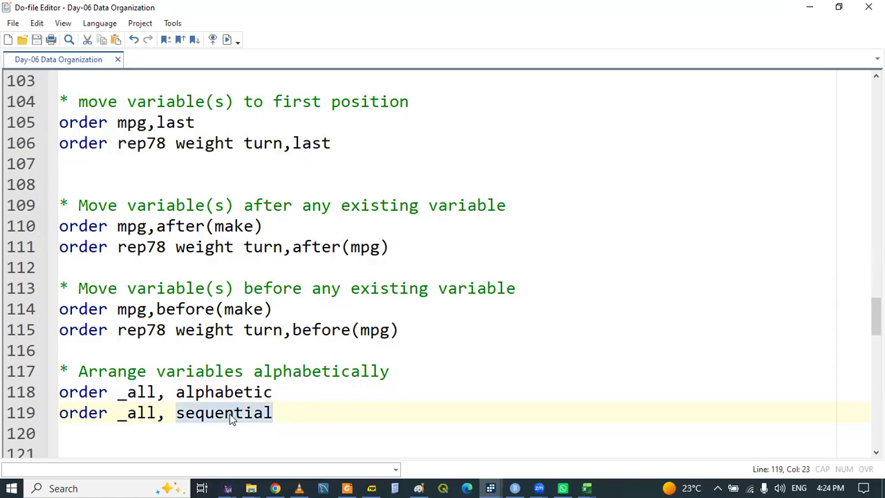
triple_click(231, 414)
left_click(197, 430)
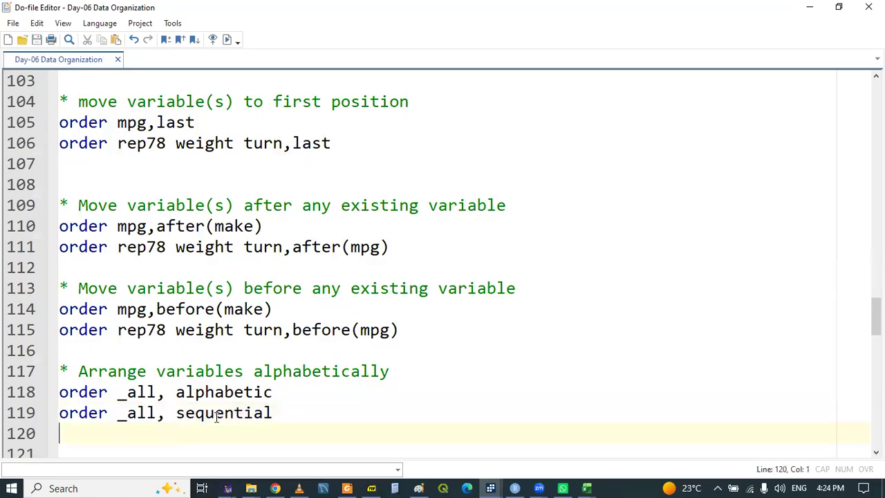
left_click(293, 414)
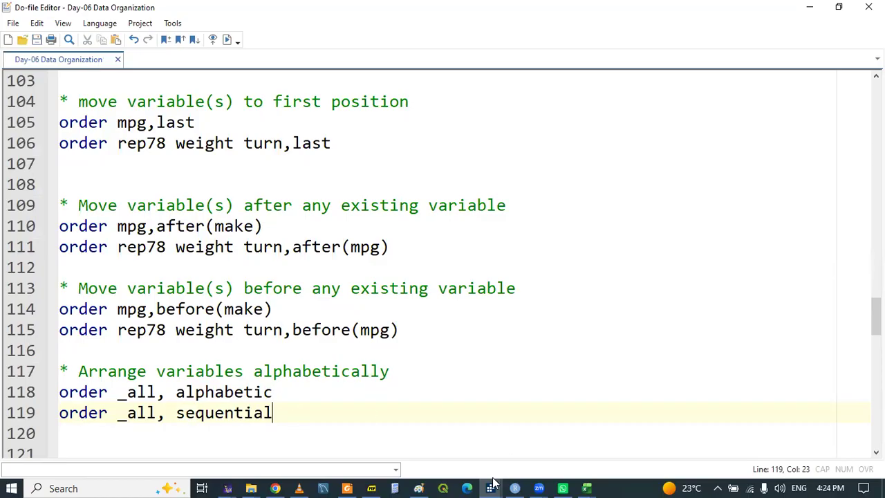
mouse_move(491, 488)
left_click(680, 429)
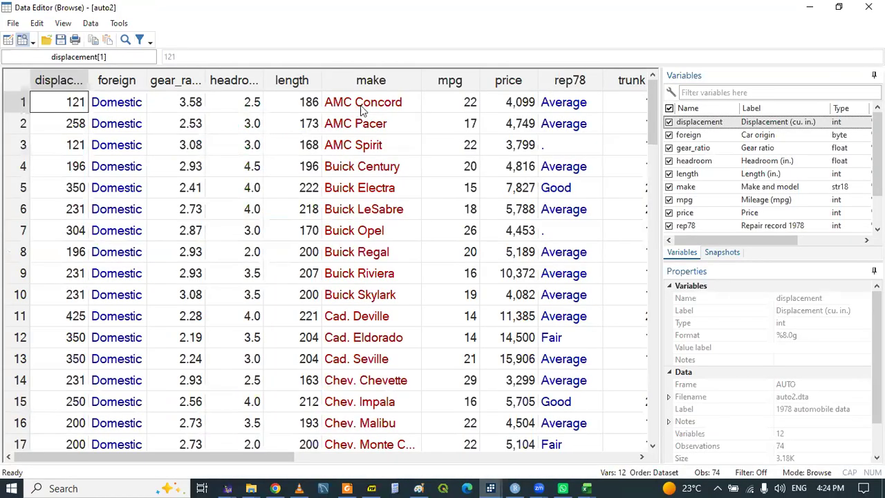
mouse_move(491, 482)
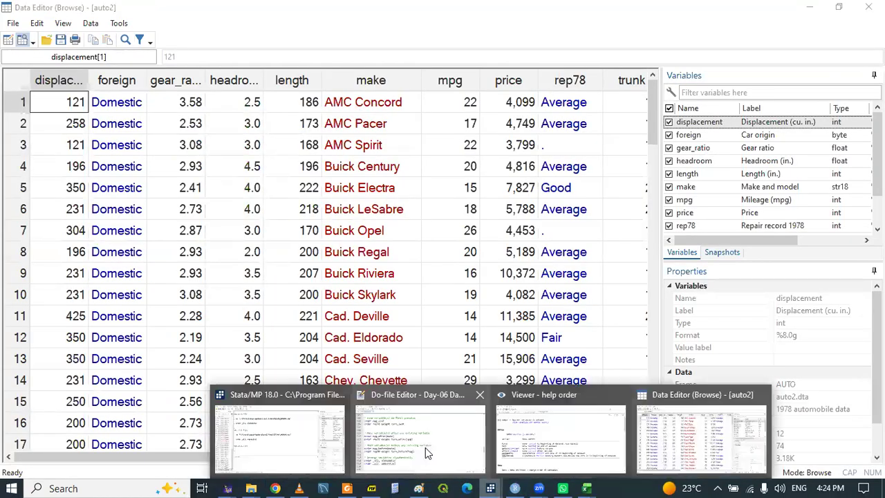
Add blank lines below the "order _all, sequential" command in the do-file and save it
left_click(429, 442)
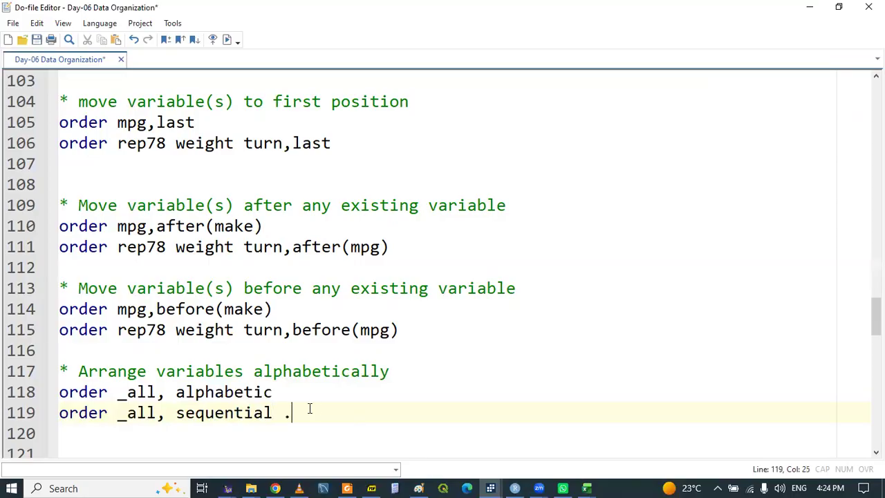
key("ctrl+s")
key("Return")
key("Return")
key("Return")
key("Return")
key("BackSpace")
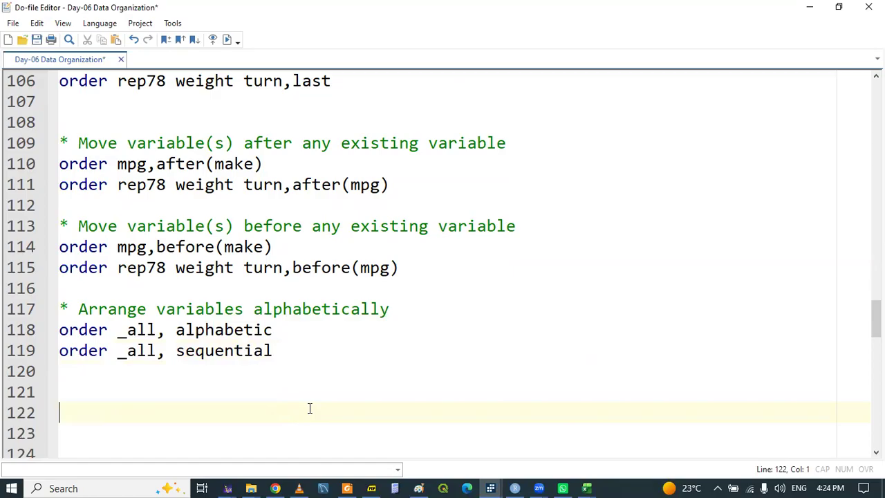
key("ctrl+s")
key("Up")
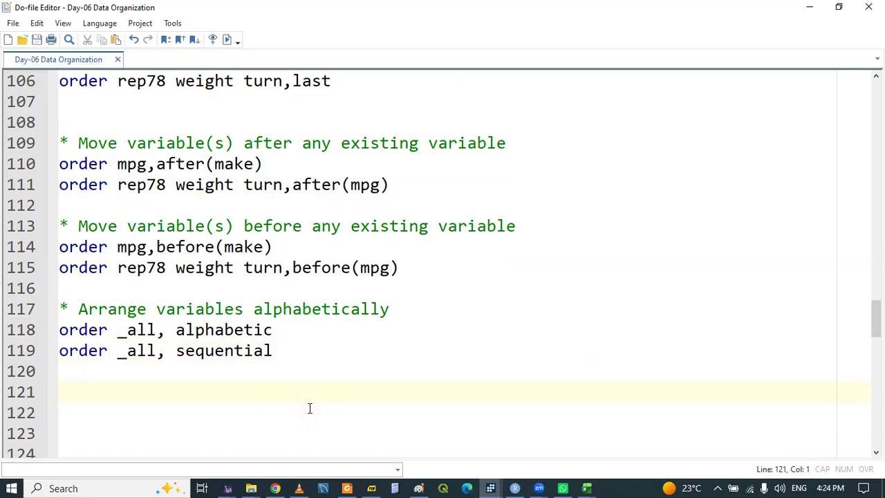
Write the command "frame change default" on line 121 of the do-file
type("fra")
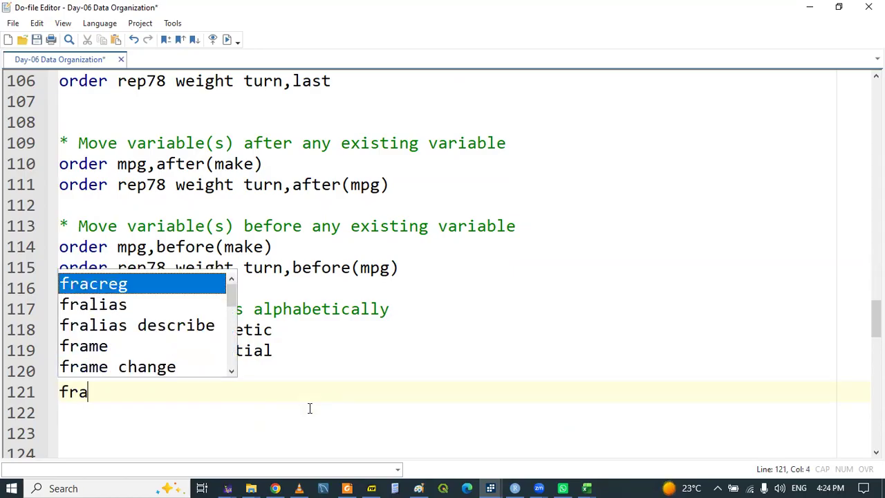
key("Down")
key("Down")
key("Down")
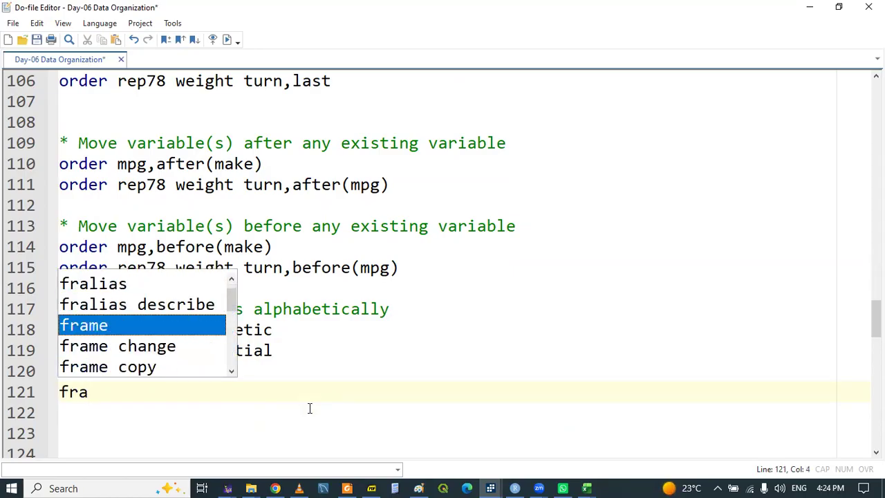
key("Return")
type("cha")
key("Return")
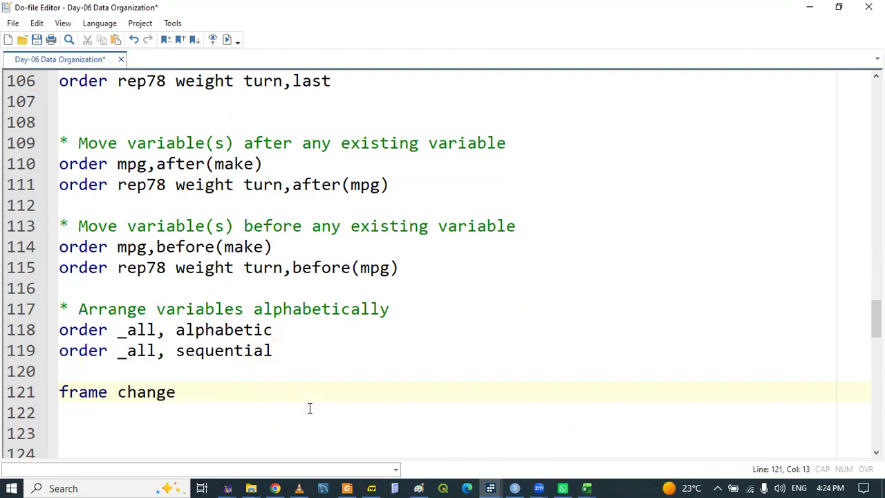
type("def")
key("Return")
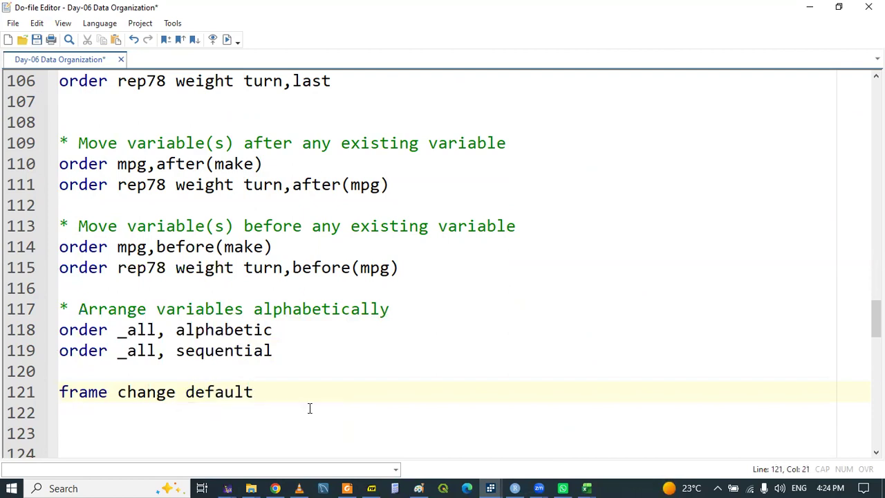
Run the "frame change default" line, check the active dataset in the Data Editor, and return to the do-file
triple_click(92, 391)
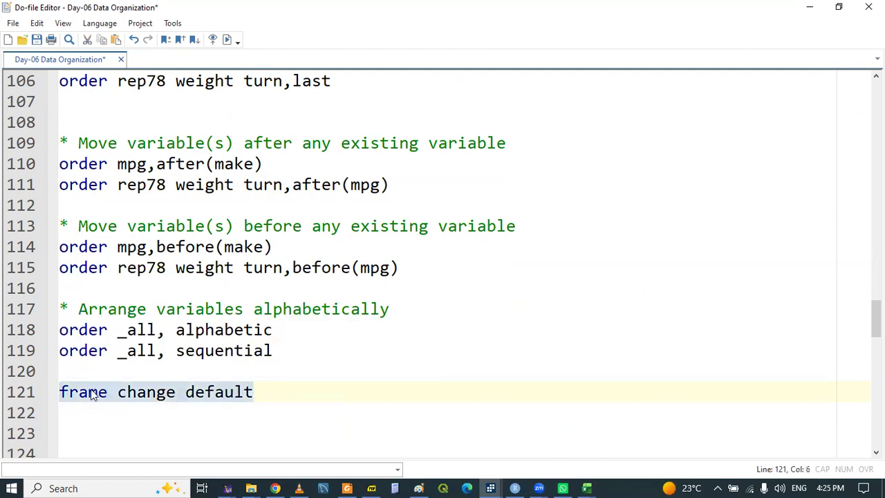
left_click(122, 410)
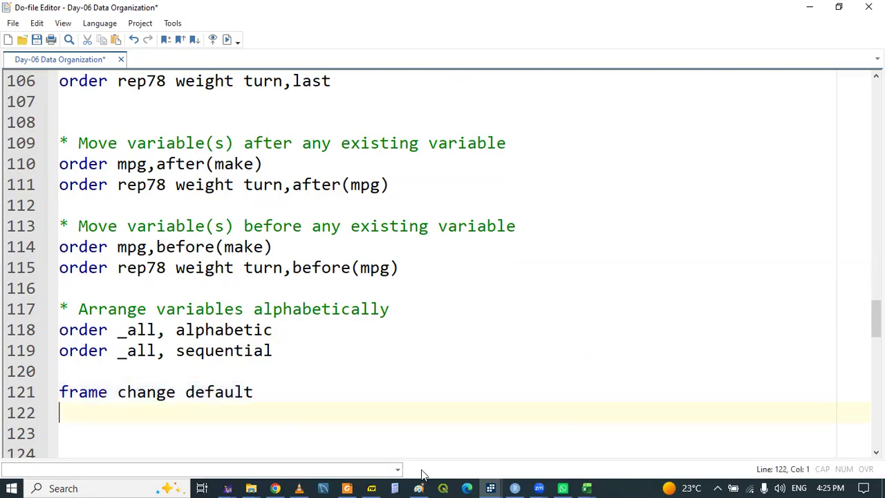
left_click(491, 486)
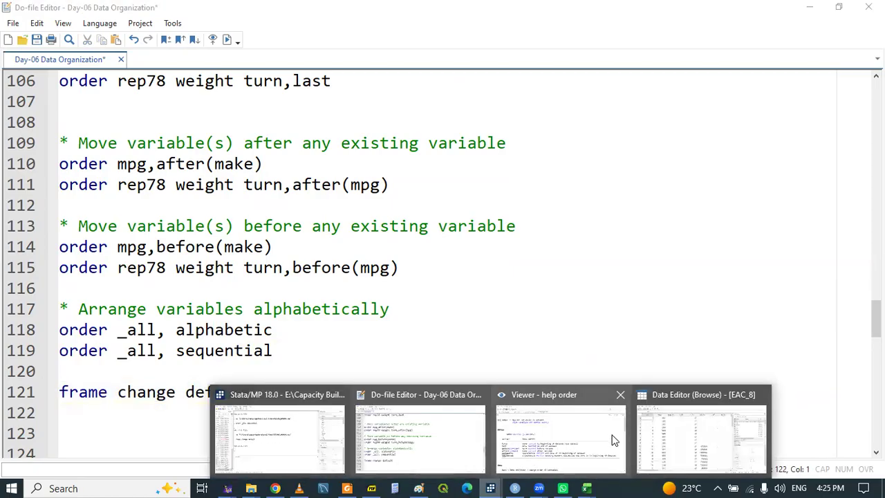
left_click(672, 434)
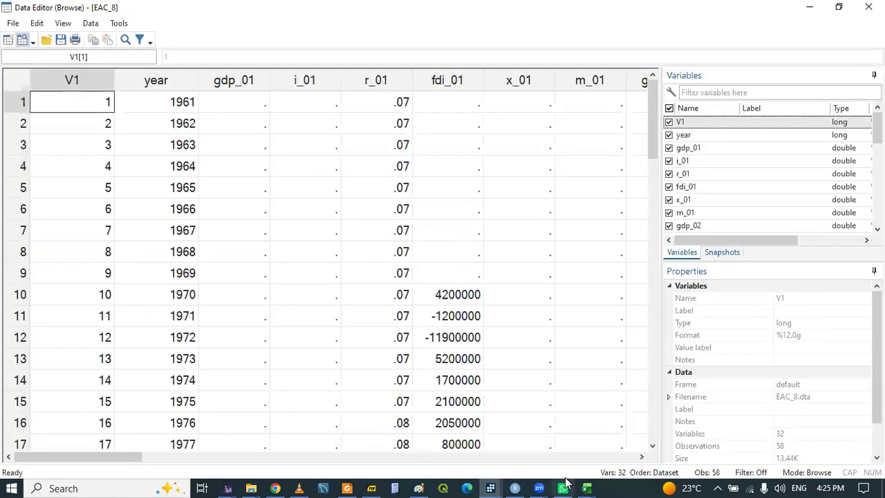
left_click(492, 486)
left_click(402, 456)
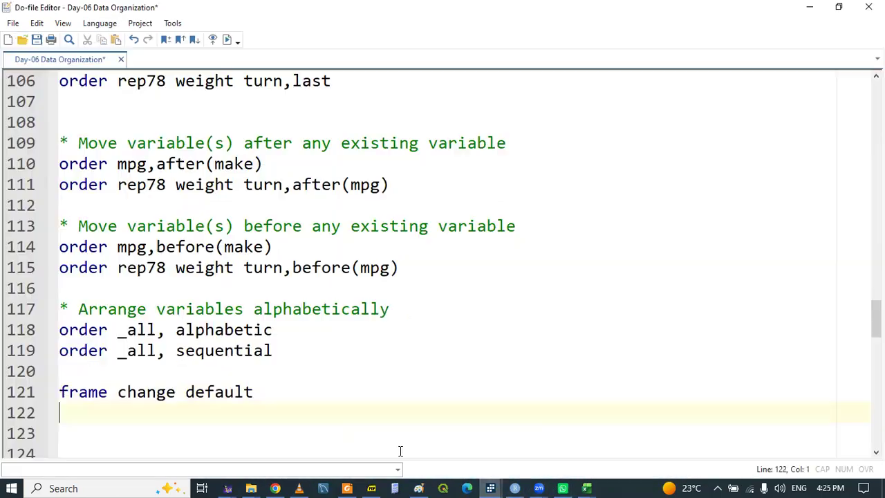
Copy the command use "EAC_8.dta",clear from line 89 to line 122 of the do-file
scroll(876, 316, "up", 2)
scroll(443, 262, "up", 2)
scroll(770, 237, "up", 4)
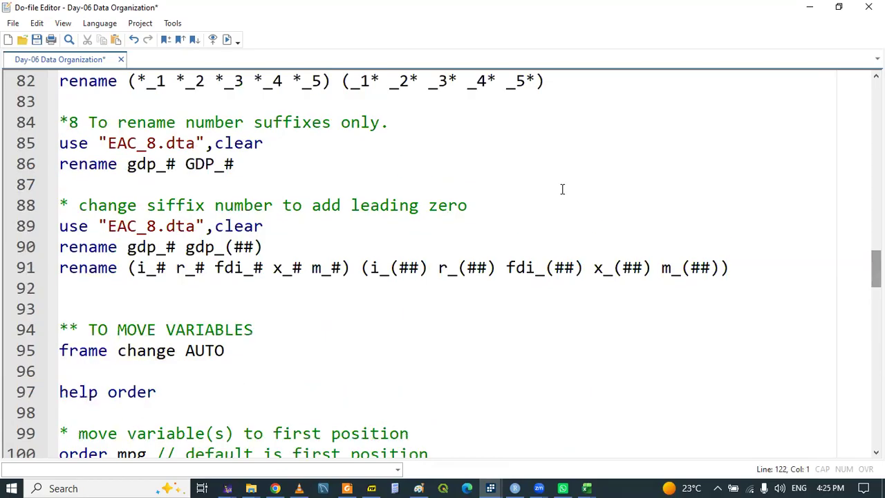
left_click_drag(63, 233, 267, 229)
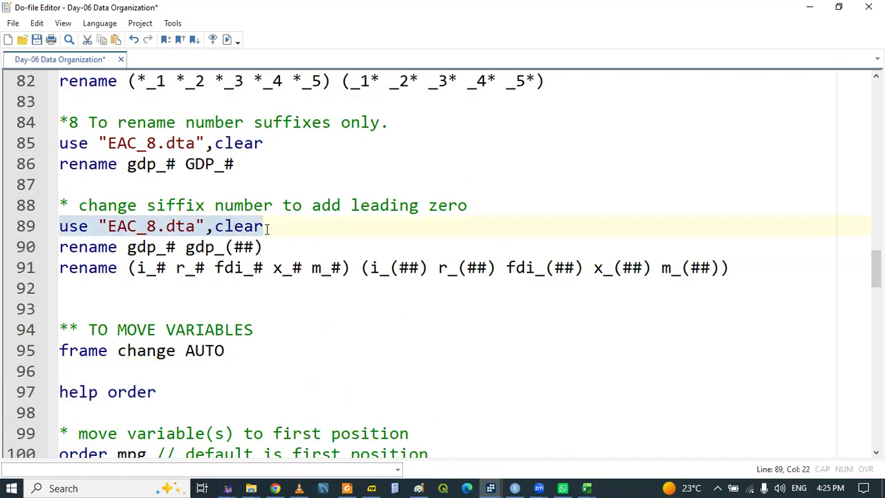
left_click_drag(875, 270, 876, 332)
left_click(106, 291)
key("ctrl+v")
Run line 122 to load EAC_8.dta, check its variable order in the Data Editor, and return to the do-file
triple_click(81, 289)
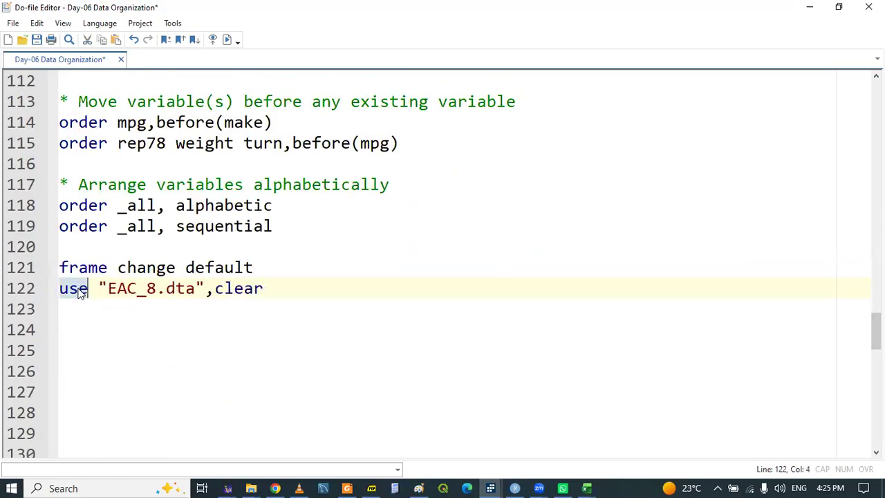
left_click(490, 488)
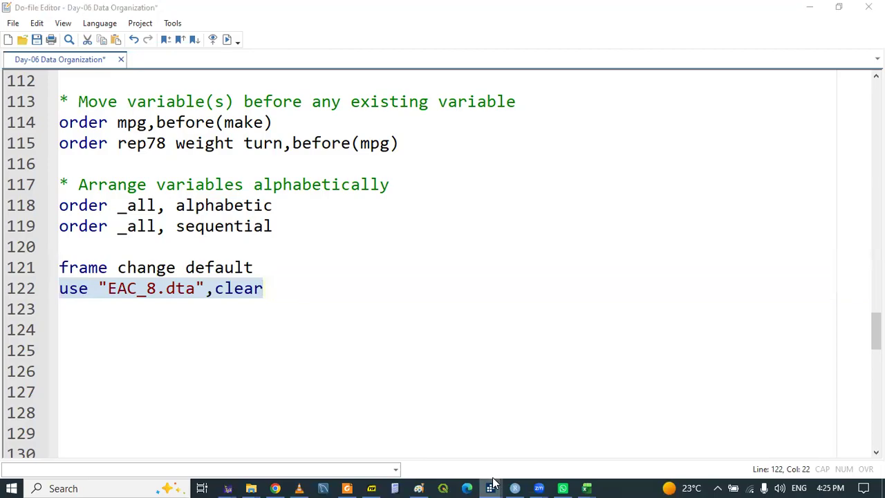
left_click(661, 438)
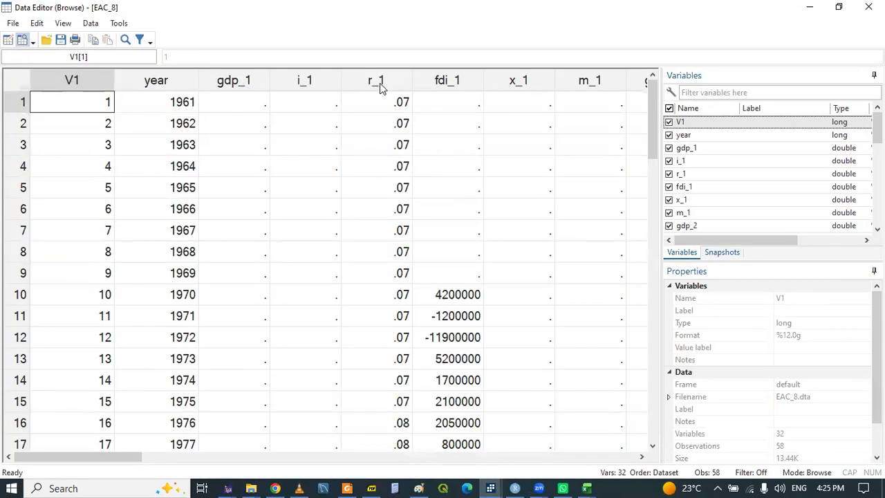
left_click(515, 102)
key("Right")
key("Right")
key("Right")
key("Right")
key("Right")
key("Right")
key("Right")
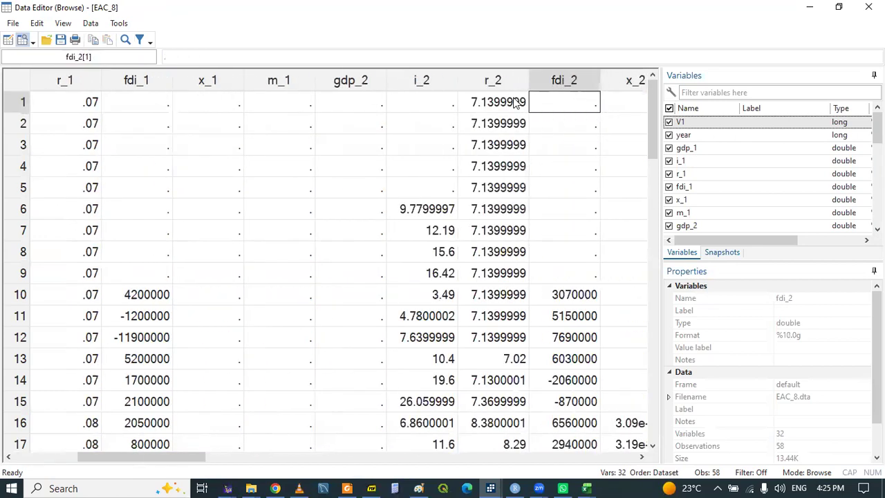
left_click(491, 488)
left_click(424, 444)
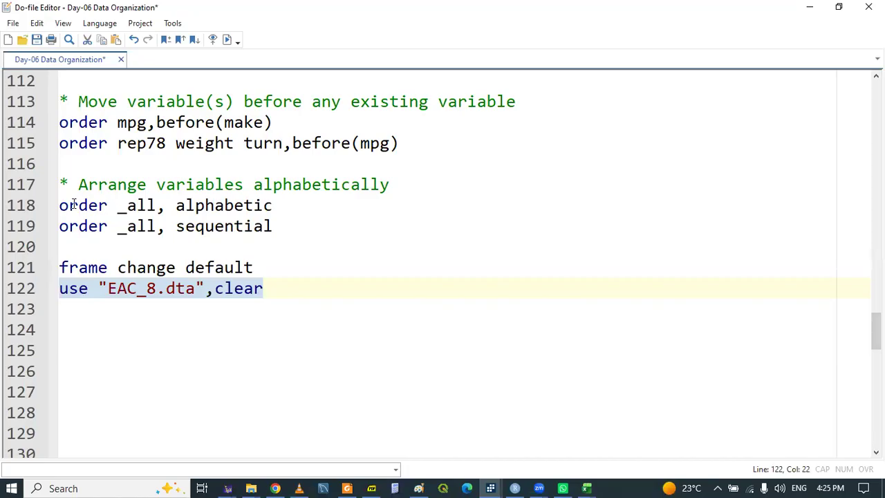
Copy the "order _all, alphabetic" command from line 118 to line 124
left_click_drag(59, 205, 311, 202)
key("ctrl+c")
left_click(92, 321)
key("ctrl+v")
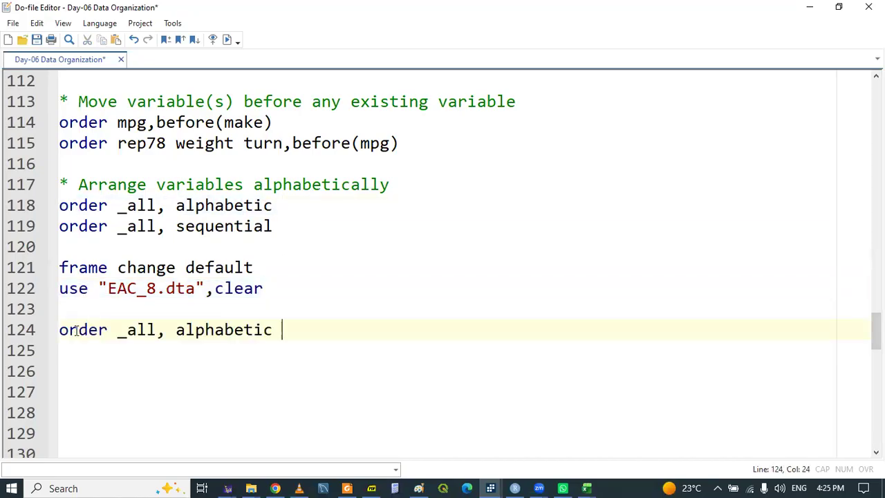
Run the "order _all, alphabetic" command on line 124 and open the dataset in the Data Editor
double_click(76, 331)
key("shift+End")
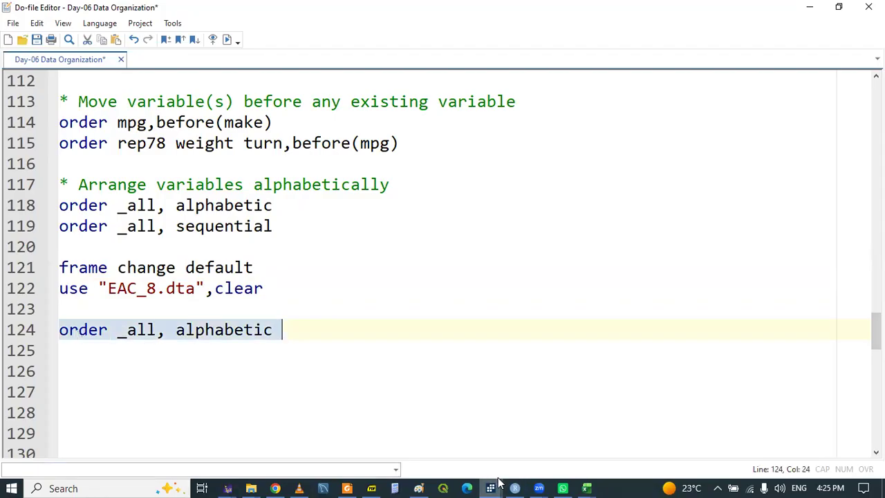
mouse_move(492, 486)
left_click(700, 433)
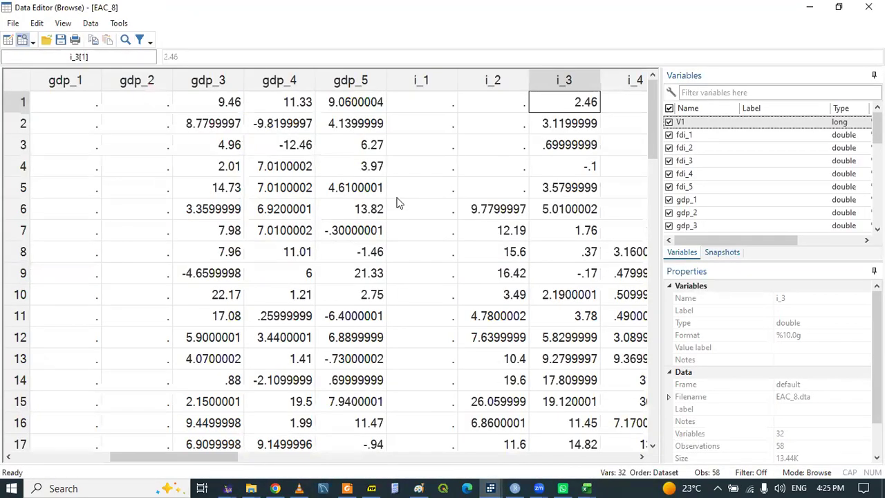
Examine the alphabetic order of the EAC_8 variables from the first column to the last
left_click(87, 105)
key("Left")
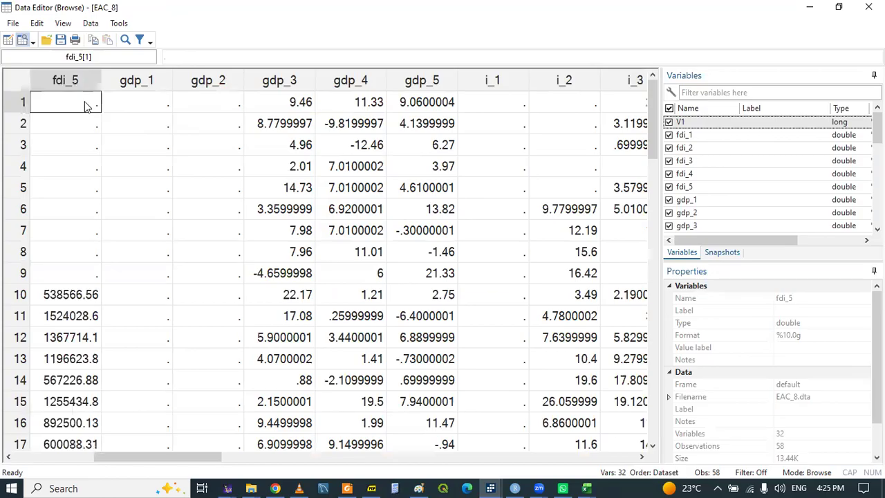
key("Left")
key("Left")
key("Left")
key("Left")
key("Left")
key("Right")
key("Right")
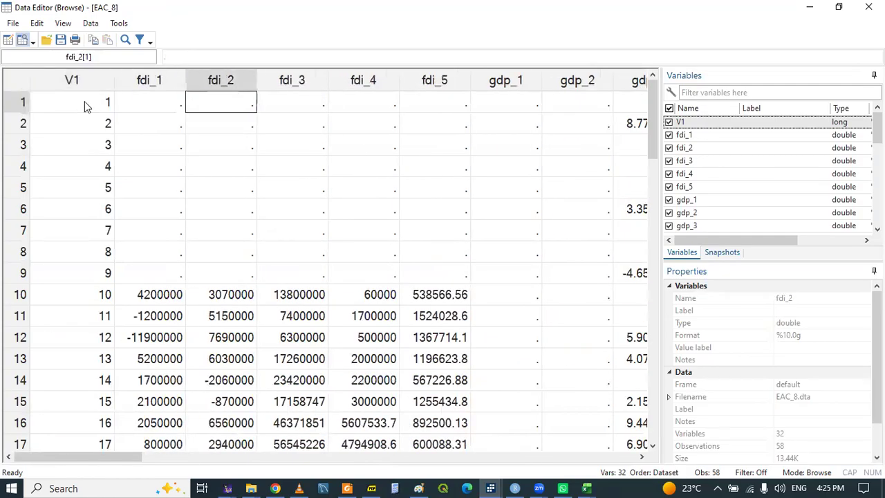
key("Left")
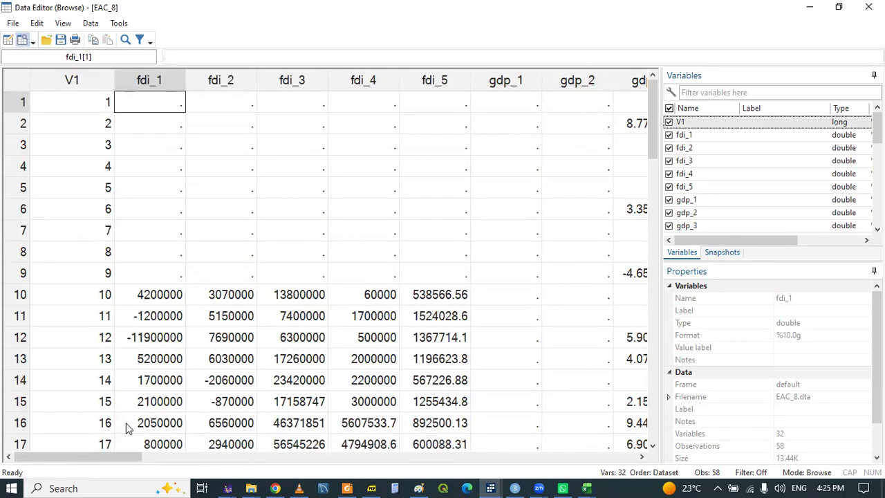
left_click_drag(87, 457, 489, 433)
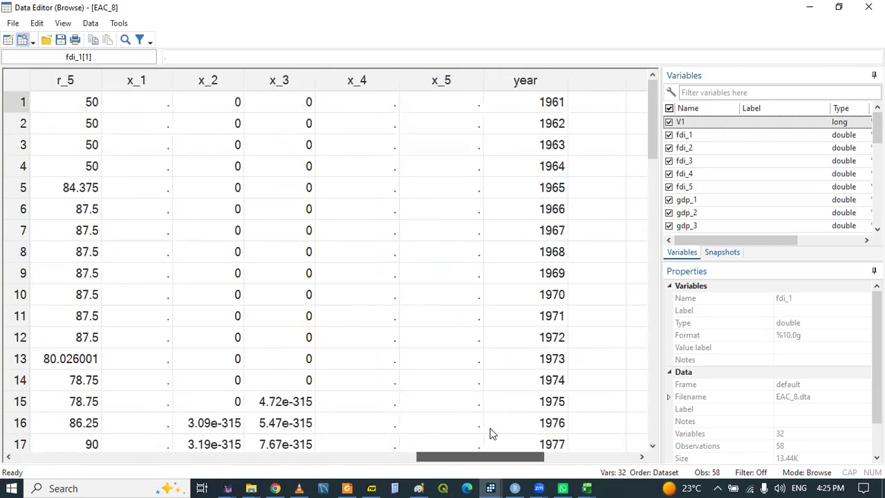
left_click_drag(490, 433, 102, 448)
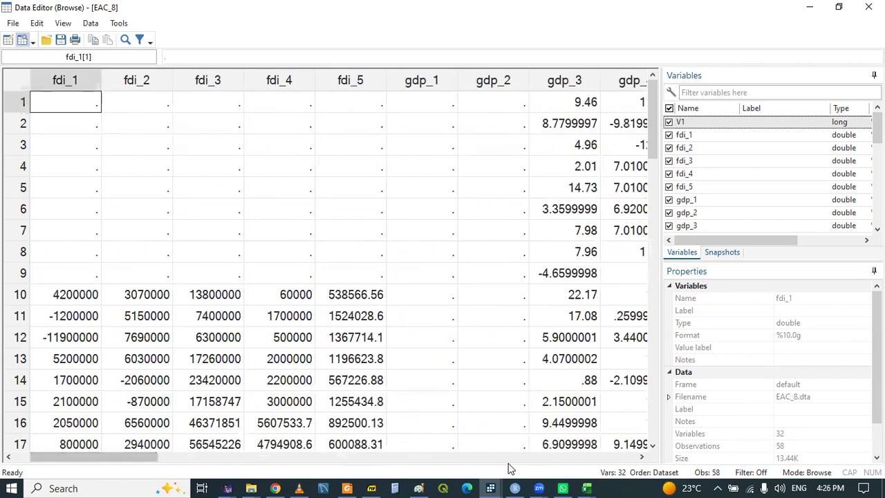
Return to the do-file and rerun line 122 to reload EAC_8.dta
left_click(491, 488)
left_click(364, 425)
left_click(164, 304)
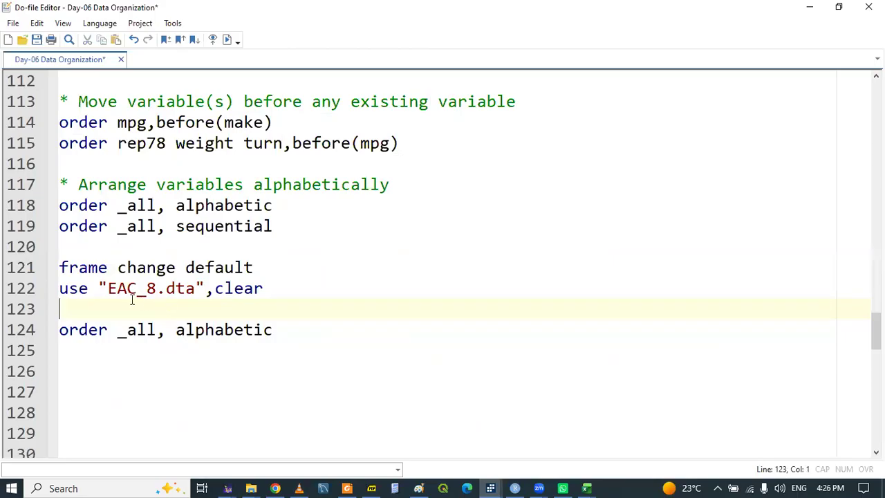
double_click(73, 293)
key("shift+End")
Insert a line below the use command and begin it with the command word "order" on line 123
key("Down")
key("Return")
key("Up")
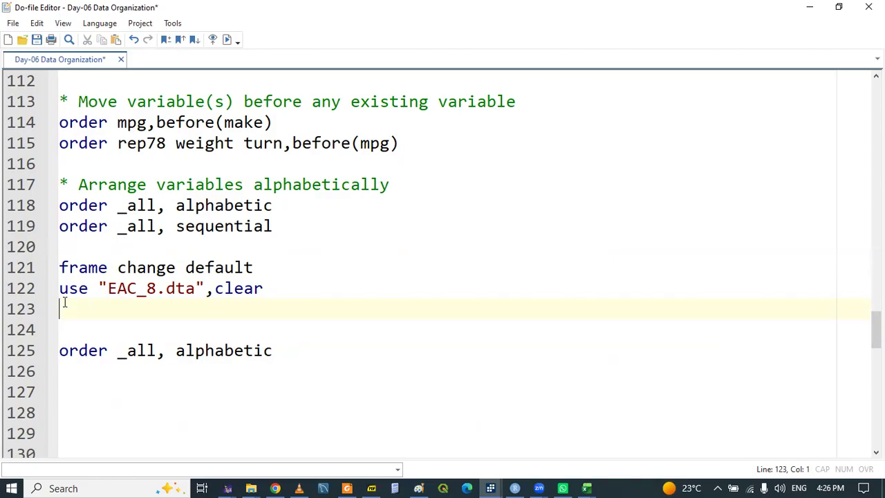
type("or")
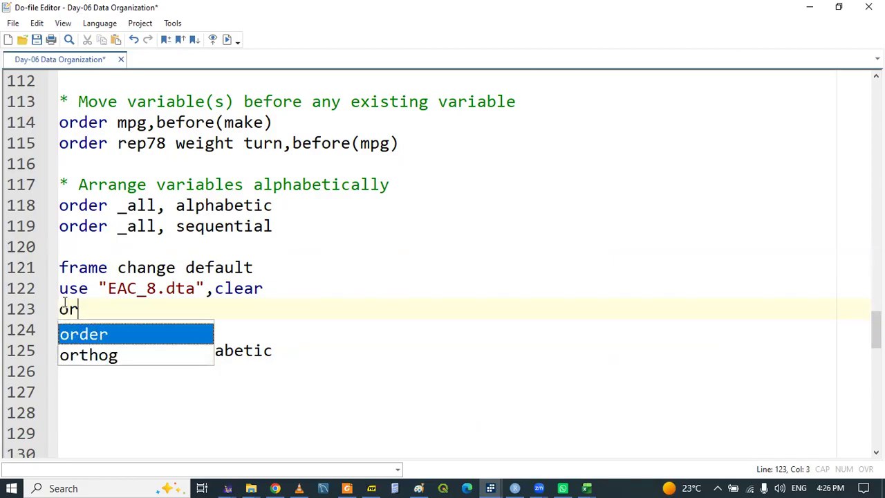
key("BackSpace")
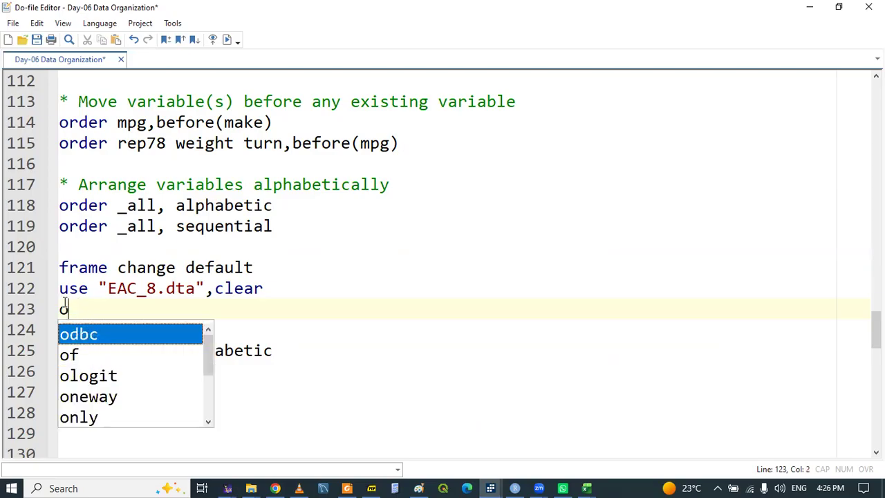
type("i")
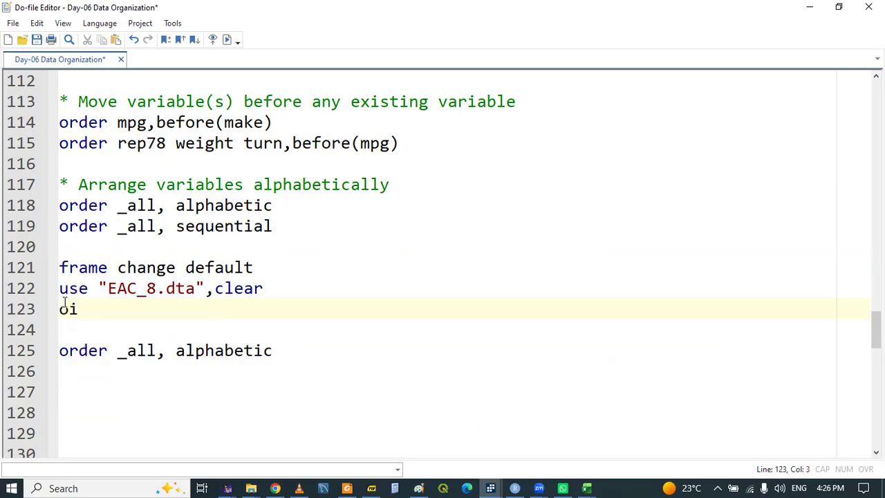
type("r")
key("BackSpace")
type("der")
double_click(75, 311)
type("order")
In the main Stata window, start a variable list on the command line with r_1, i_2, gdp_1, r_1, r_3 and r_2
mouse_move(491, 484)
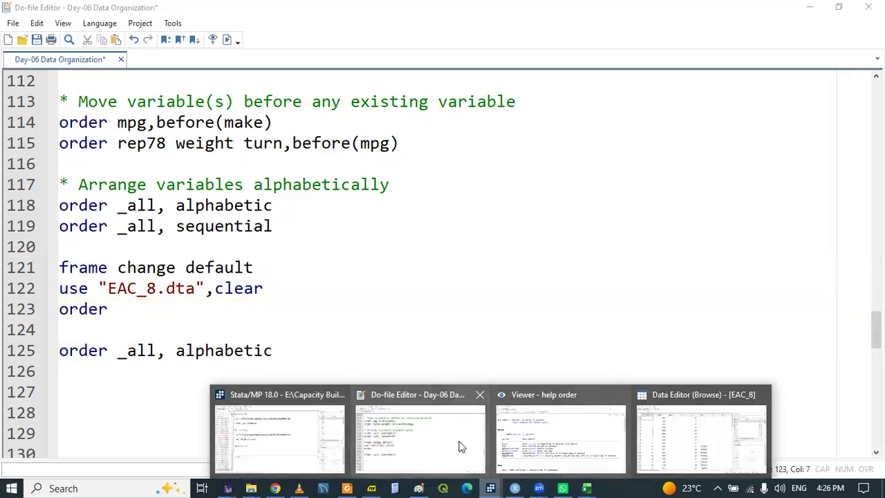
left_click(293, 434)
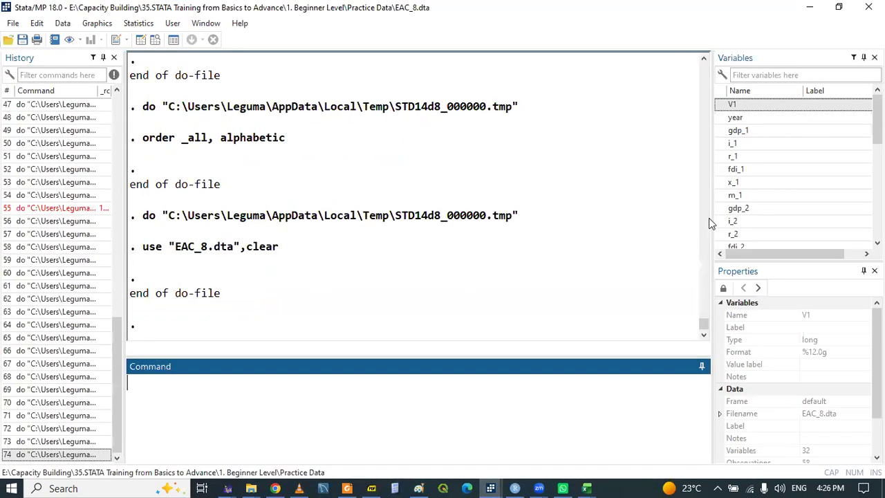
double_click(723, 157)
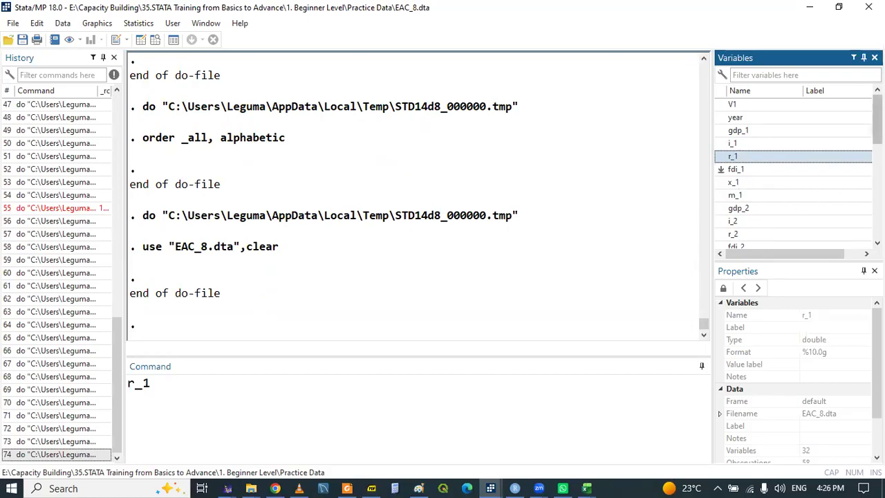
double_click(722, 222)
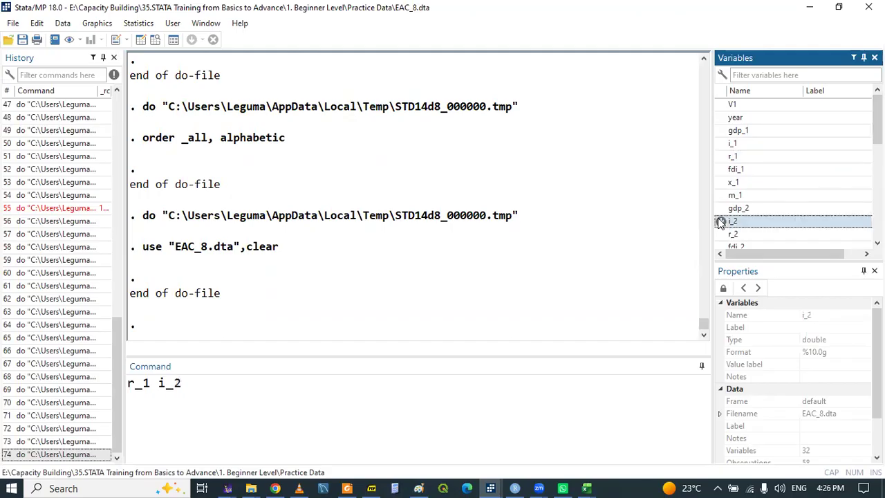
double_click(721, 130)
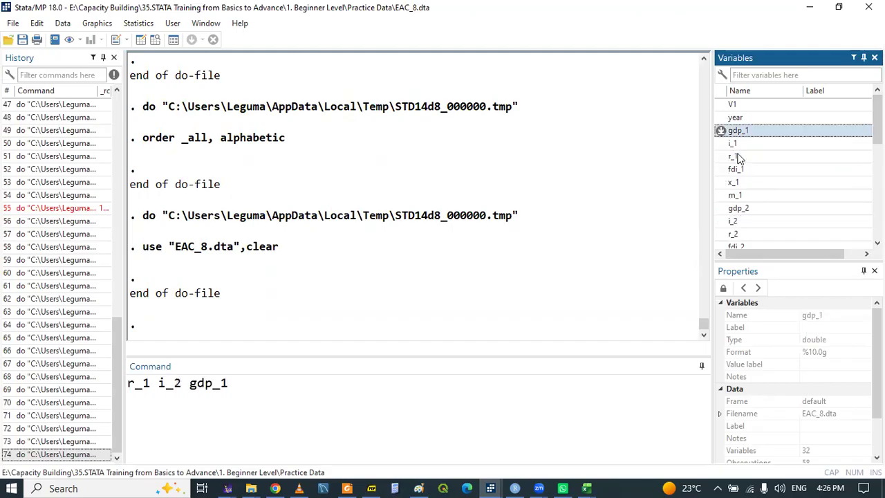
double_click(720, 157)
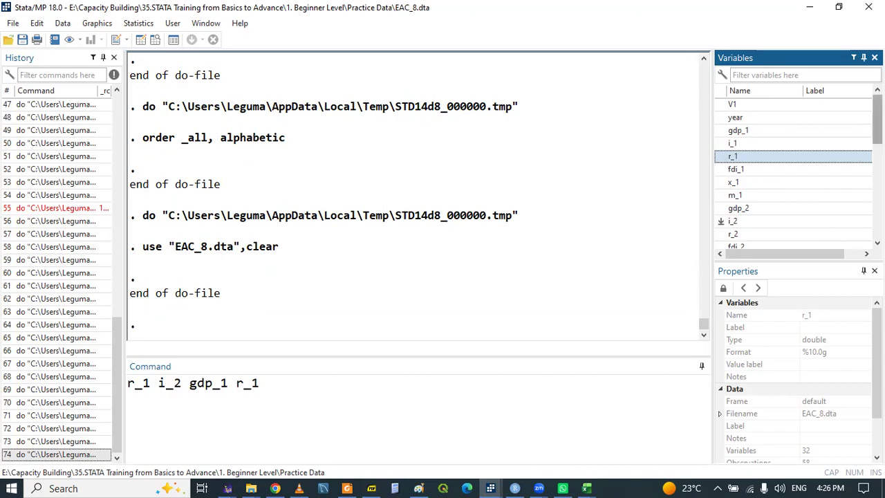
scroll(722, 221, "down", 2)
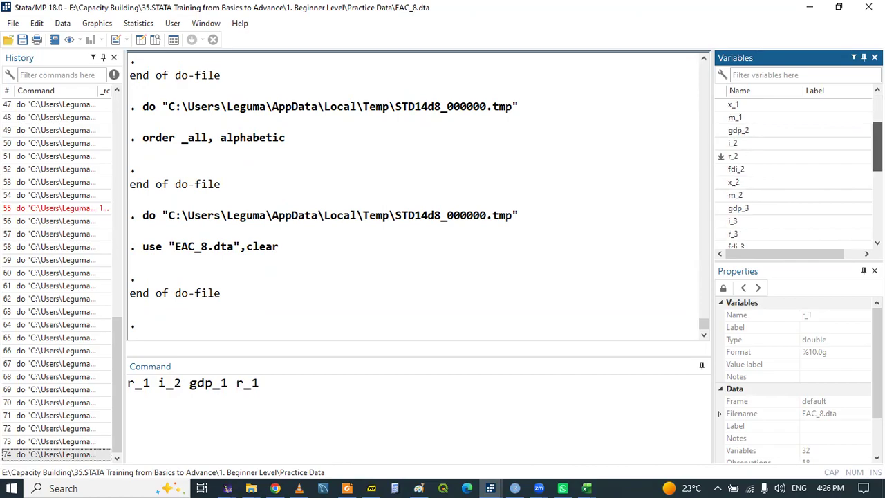
double_click(722, 233)
left_click(721, 157)
double_click(721, 157)
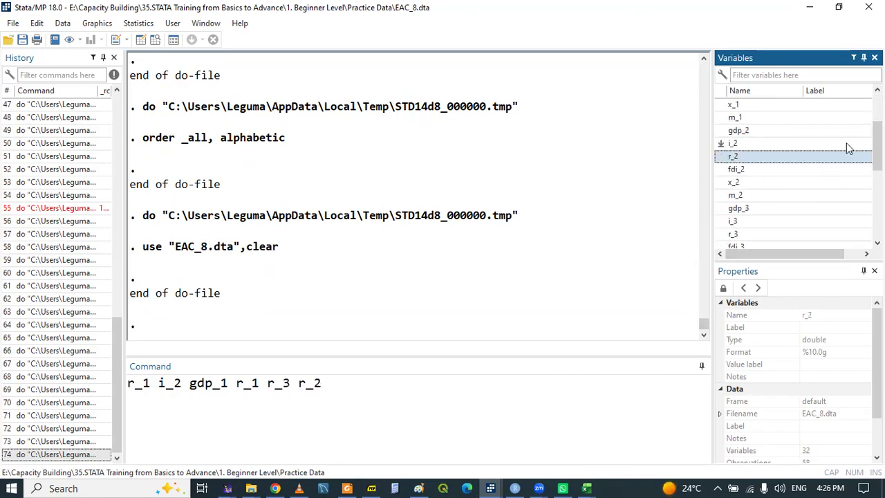
Append the variables m_3, gdp_4, i_3, i_5 and fdi_4 to the list on the command line
scroll(815, 179, "down", 2)
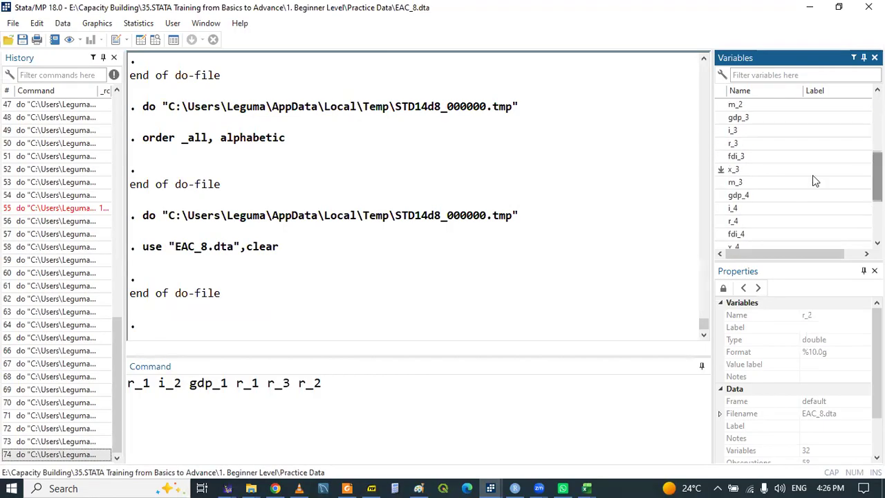
double_click(723, 182)
left_click(730, 131)
left_click(728, 221)
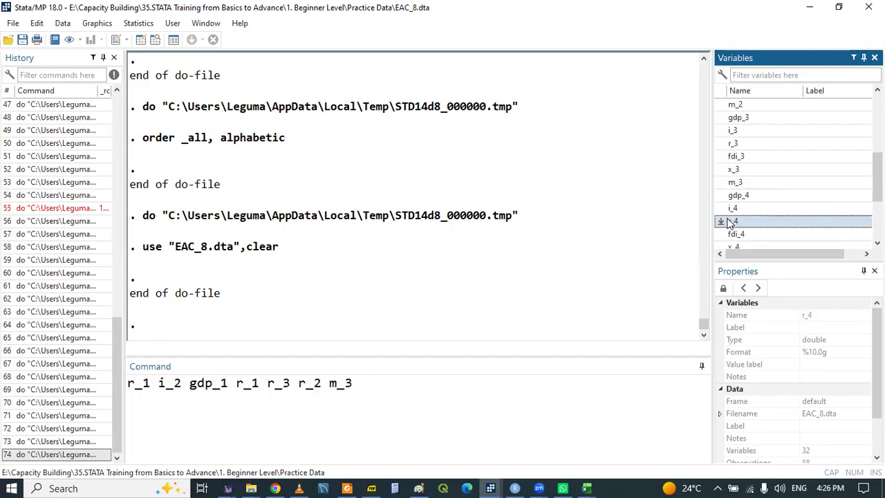
double_click(720, 195)
double_click(730, 130)
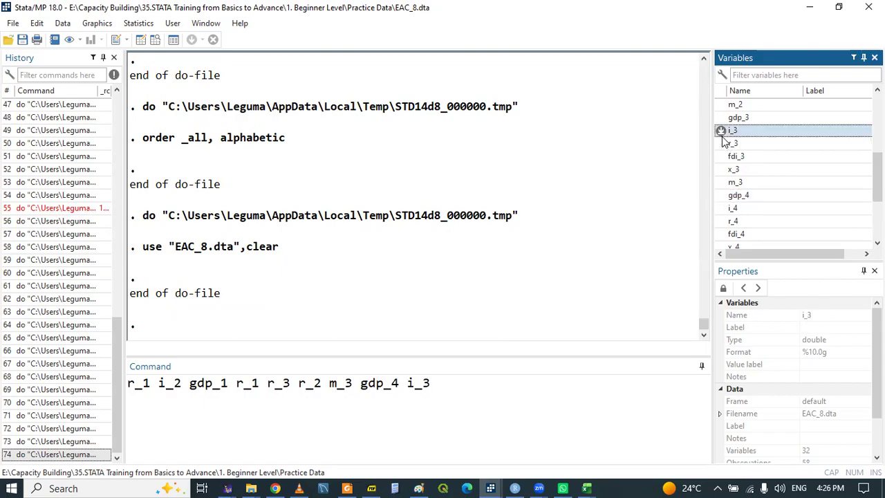
scroll(721, 182, "down", 1)
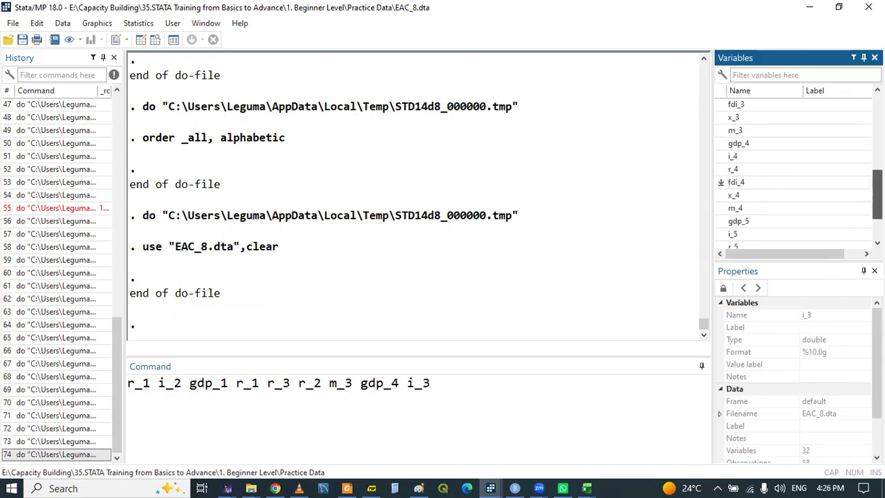
double_click(723, 233)
double_click(727, 184)
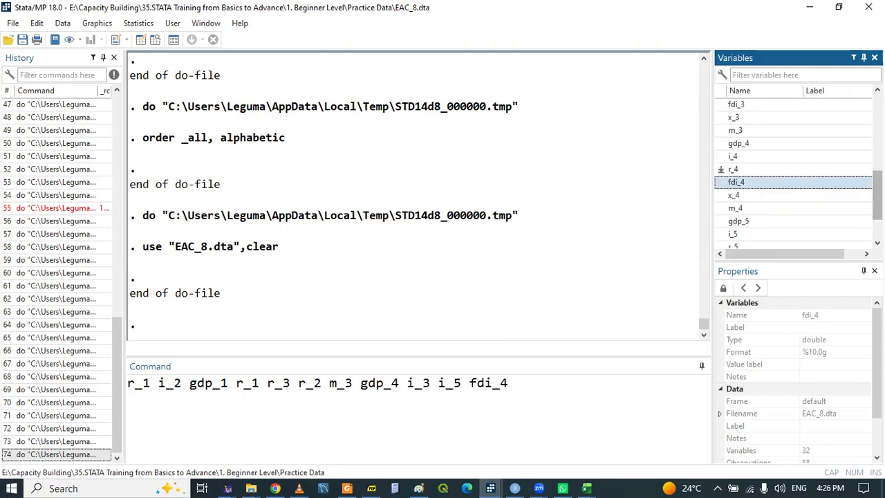
Complete the command-line variable list with gdp_1, m_2 and r_5
scroll(744, 159, "up", 6)
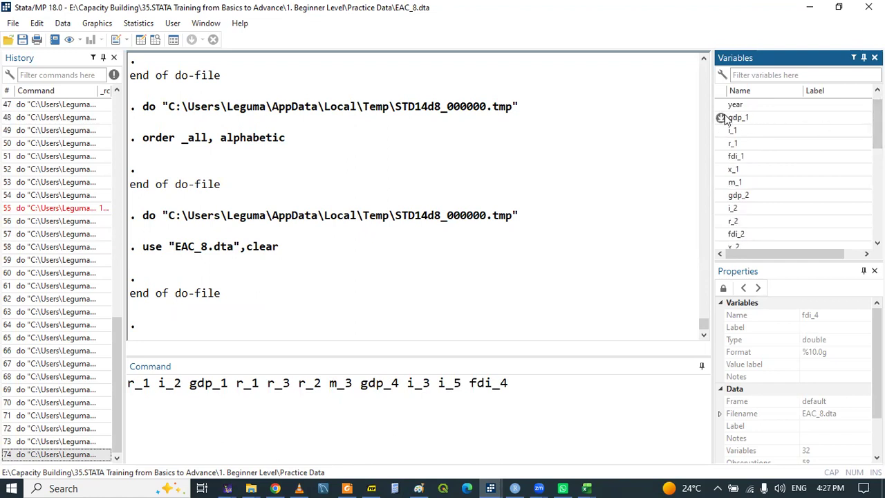
double_click(722, 119)
scroll(721, 157, "down", 1)
scroll(721, 156, "down", 1)
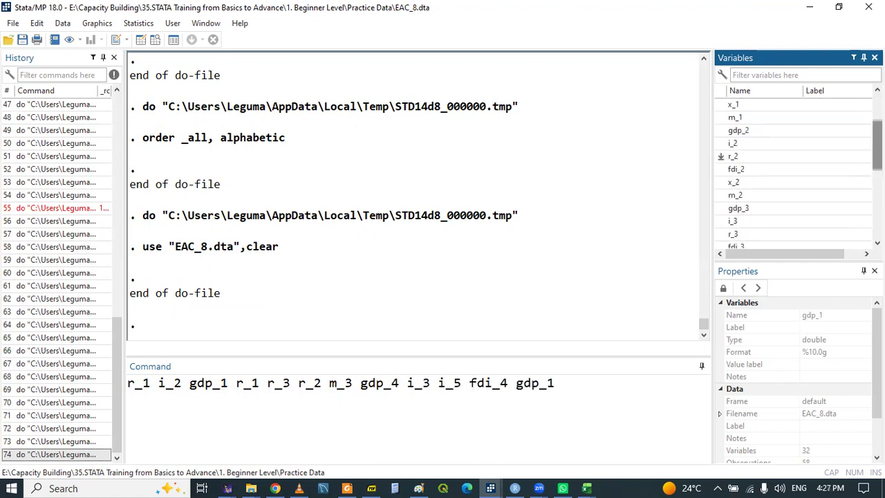
double_click(726, 195)
scroll(864, 173, "down", 4)
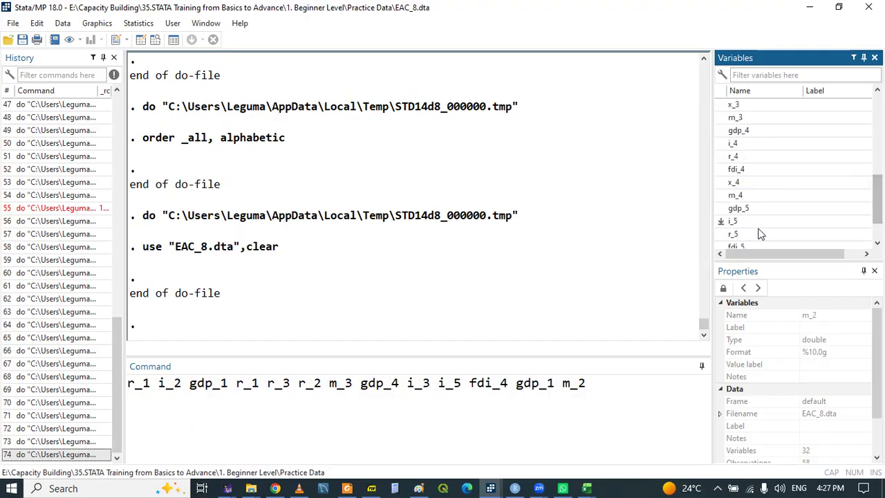
left_click(721, 235)
Move the whole variable list from the command line into the do-file, after the word "order" on line 123
triple_click(632, 396)
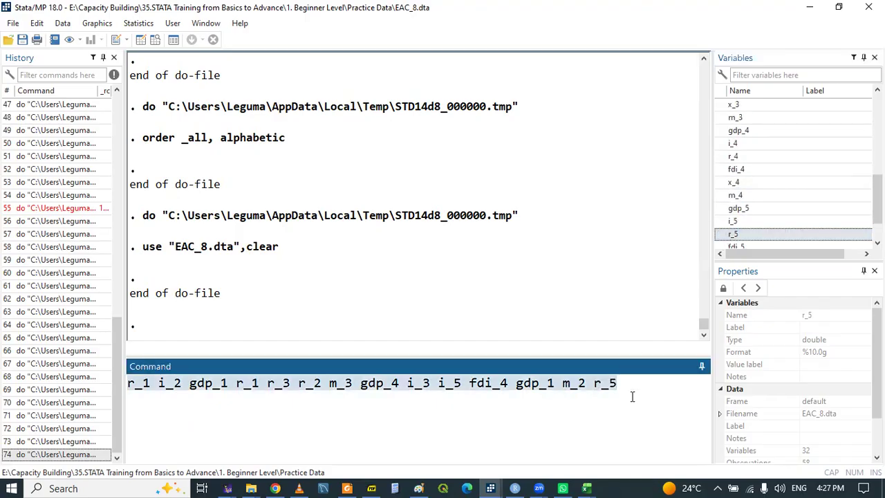
key("ctrl+x")
left_click(491, 488)
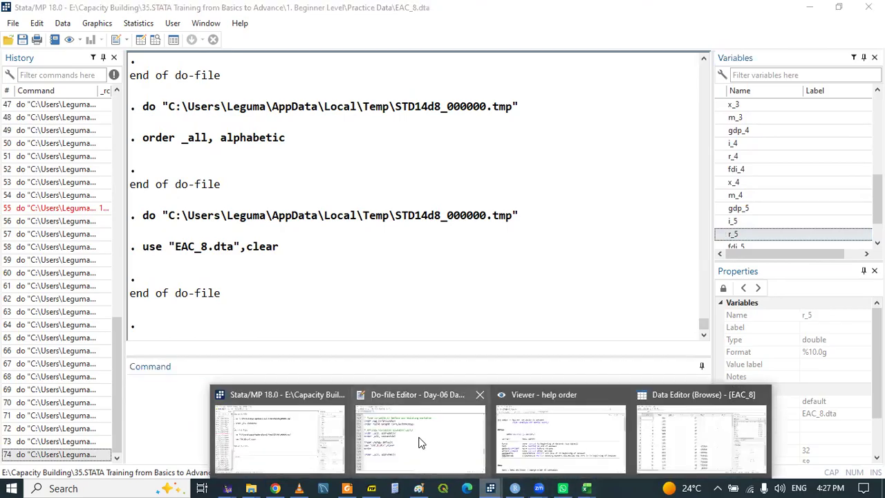
left_click(425, 448)
key("ctrl+v")
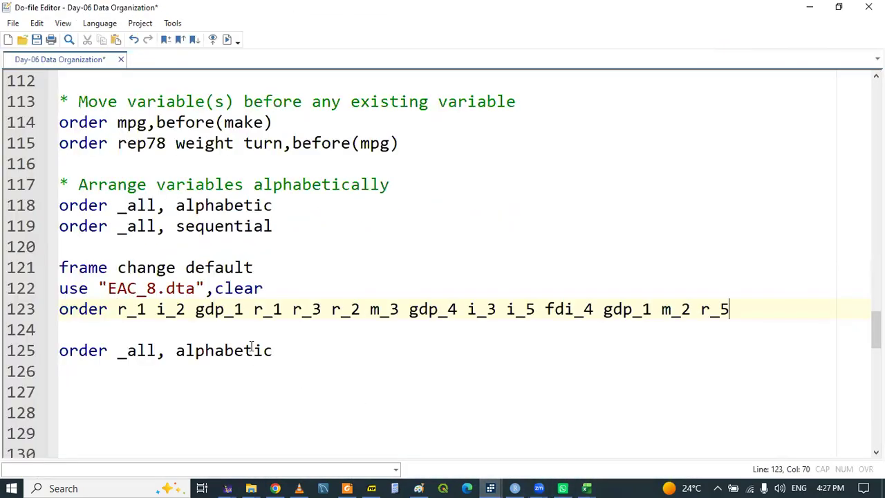
type(",alpha")
triple_click(74, 310)
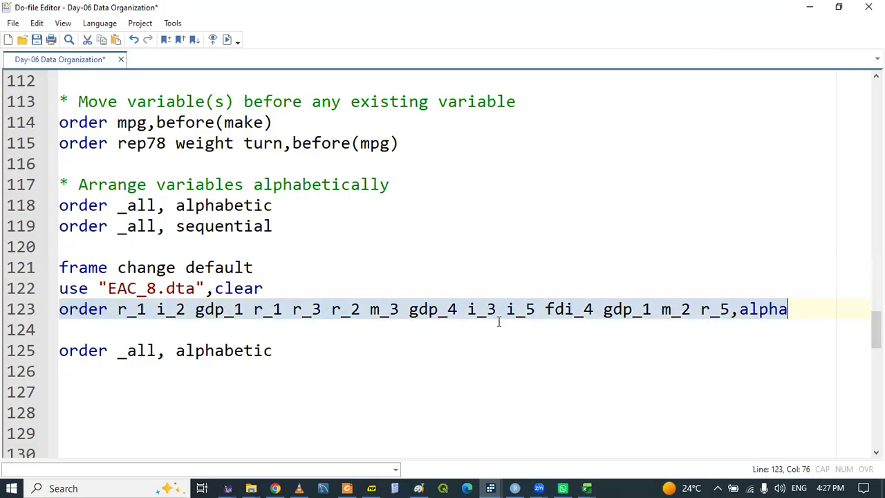
double_click(754, 310)
key("BackSpace")
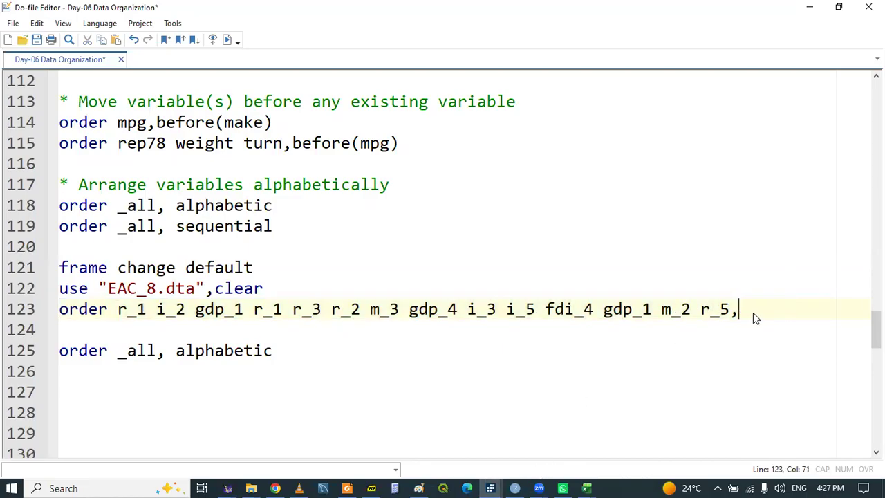
key("BackSpace")
Run the order command with the chosen variable list on line 123 and show the dataset in the Data Editor
left_click(499, 309)
triple_click(498, 309)
left_click(490, 484)
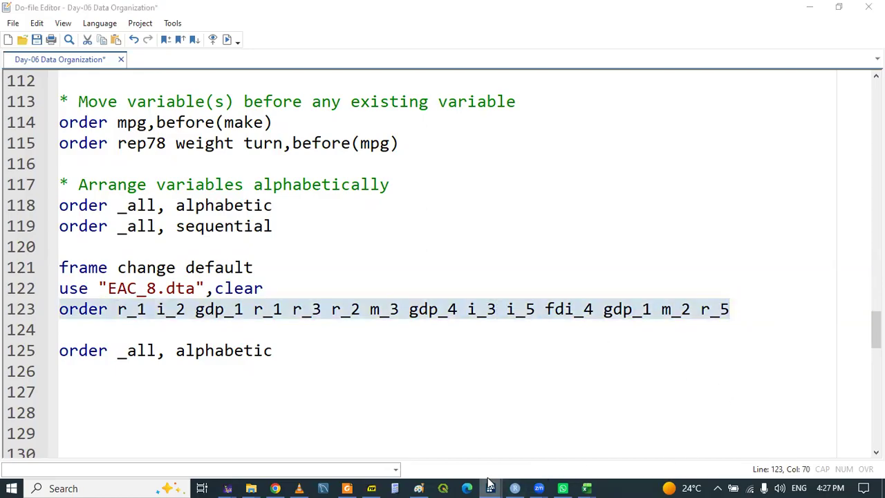
left_click(691, 421)
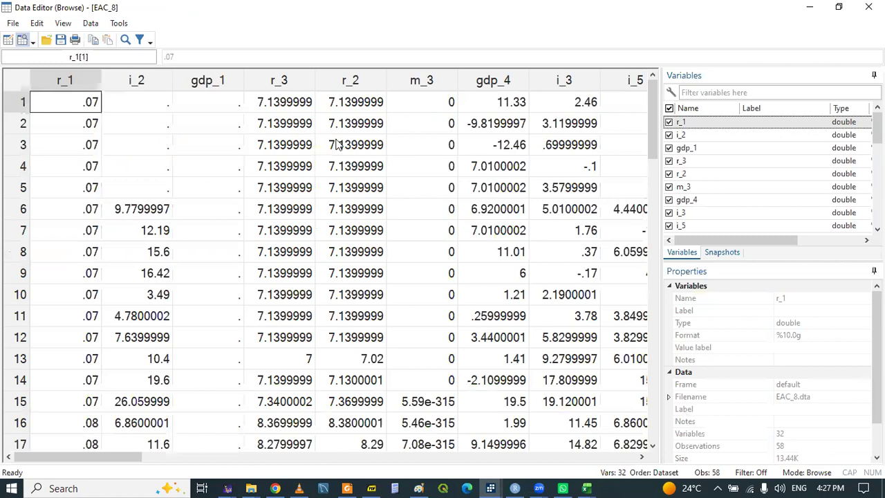
Examine the order of the EAC_8 columns across the dataset, from the listed variables through to the remaining ones
left_click(337, 144)
key("Left")
key("Left")
key("Left")
key("Left")
key("Right")
key("Right")
key("Right")
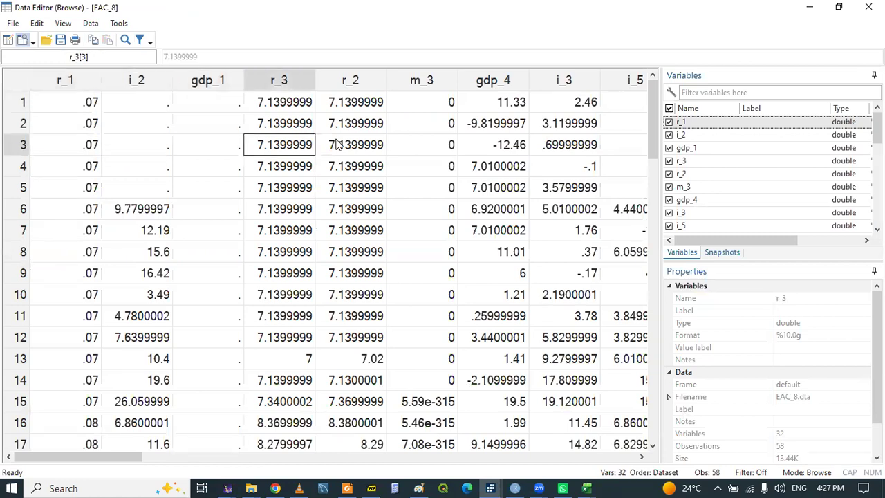
key("Right")
key("Right")
key("Right")
key("Right")
key("Right")
key("Right")
key("Right")
key("Right")
key("Right")
key("Right")
key("Right")
key("Right")
key("Right")
key("Right")
key("Right")
key("Right")
key("Right")
key("Right")
key("Right")
key("Right")
key("Right")
key("Right")
key("Right")
key("Right")
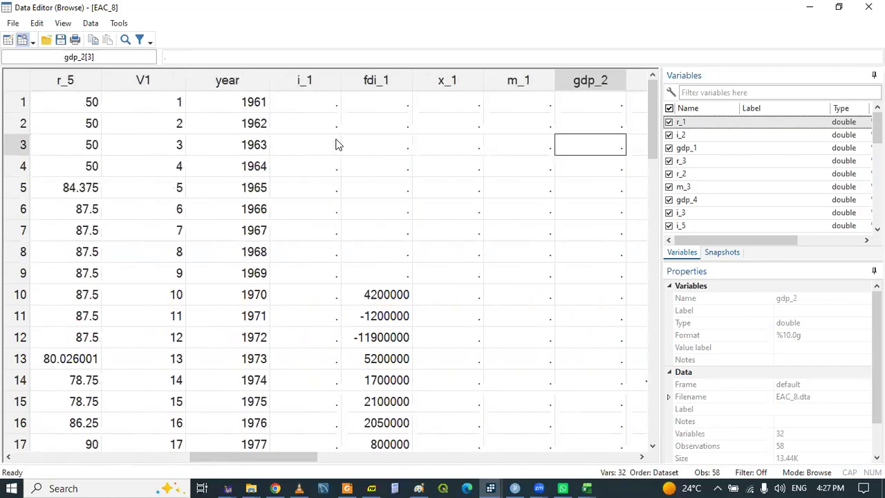
key("Right")
key("Right")
key("Right")
key("Right")
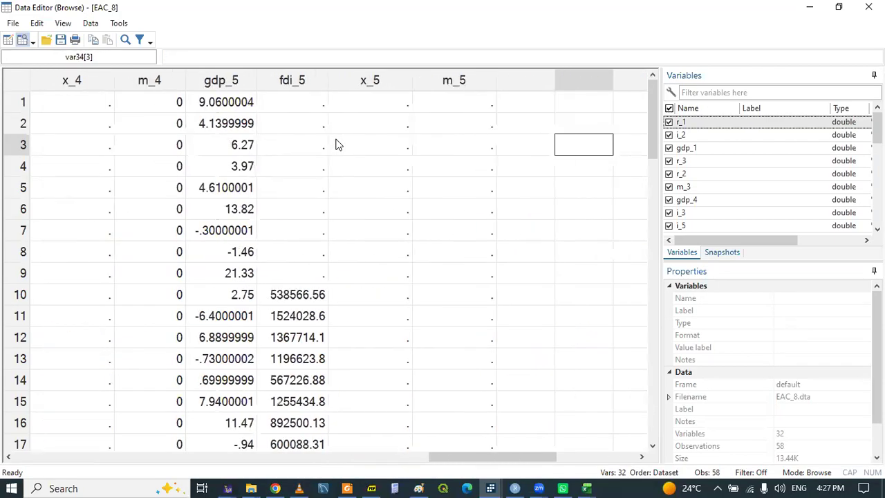
key("Left")
key("Left")
key("Left")
key("Left")
key("Left")
key("Left")
key("Left")
key("Left")
key("Left")
key("Left")
key("Left")
key("Left")
key("Left")
key("Left")
key("Left")
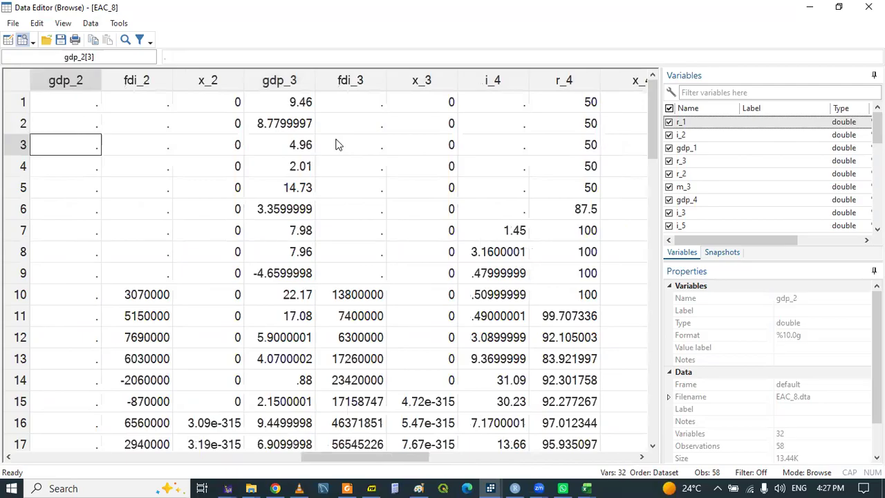
Return to the do-file, run "order _all, alphabetic" on line 125 and show the dataset in the Data Editor
left_click(490, 489)
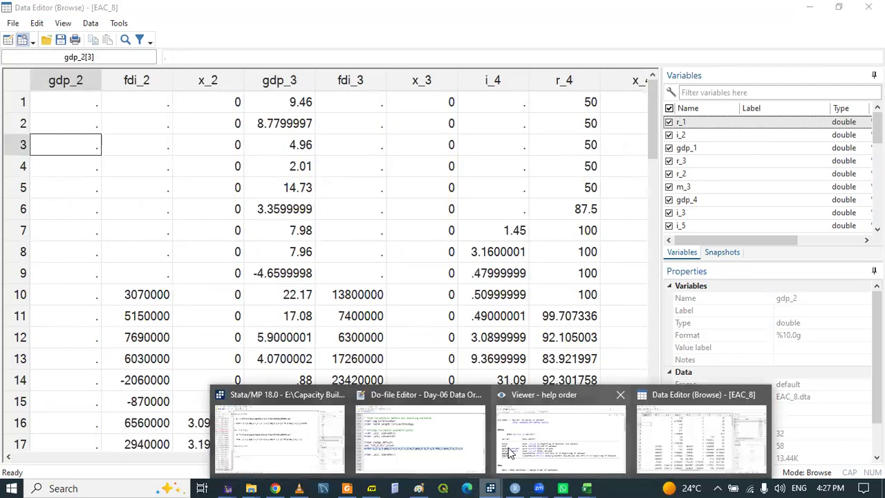
left_click(433, 442)
double_click(95, 349)
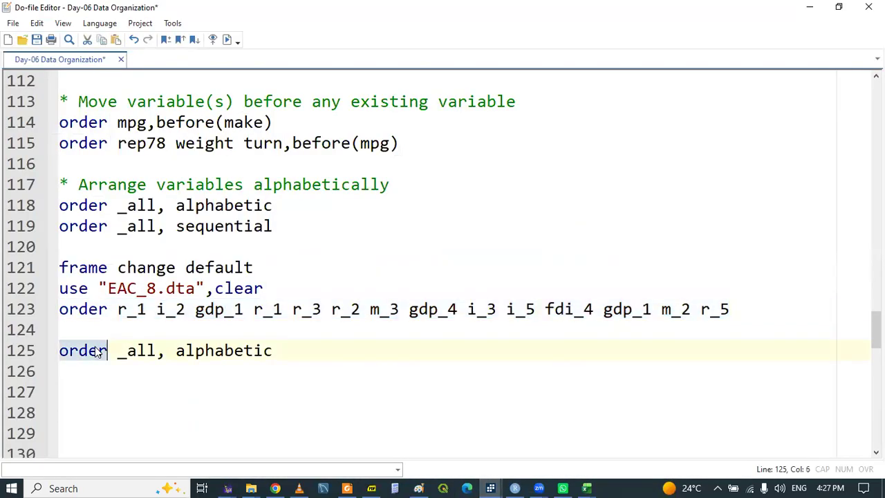
key("shift+End")
left_click(493, 484)
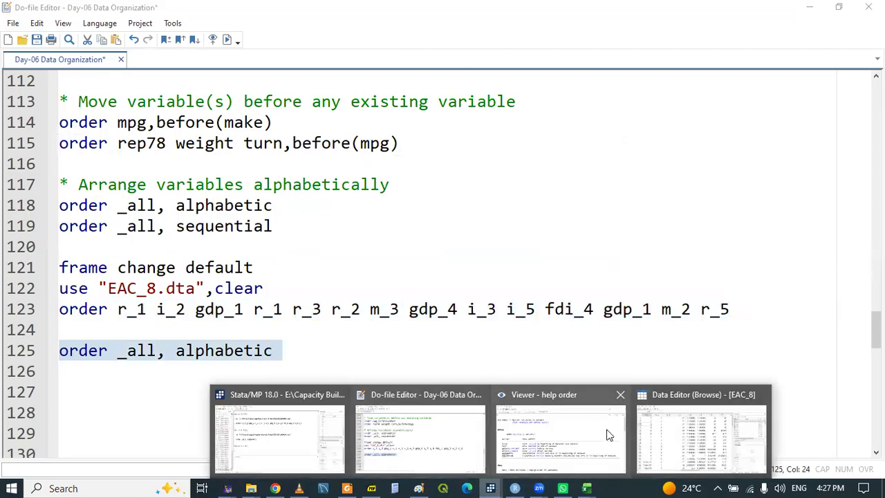
left_click(660, 427)
Examine the alphabetical column order of EAC_8 from V1 through the fdi, gdp, i, m, r and x variables to year
left_click(62, 130)
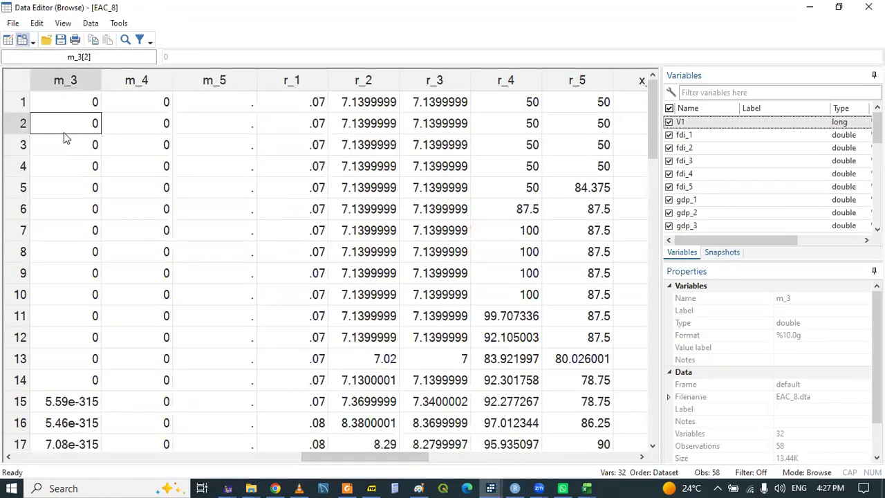
key("Left")
key("Left")
key("Left")
key("Left")
key("Left")
key("Left")
key("Left")
key("Left")
key("Left")
key("Left")
key("Left")
key("Left")
key("Left")
key("Left")
key("Left")
key("Left")
key("Left")
key("Left")
key("Left")
key("Left")
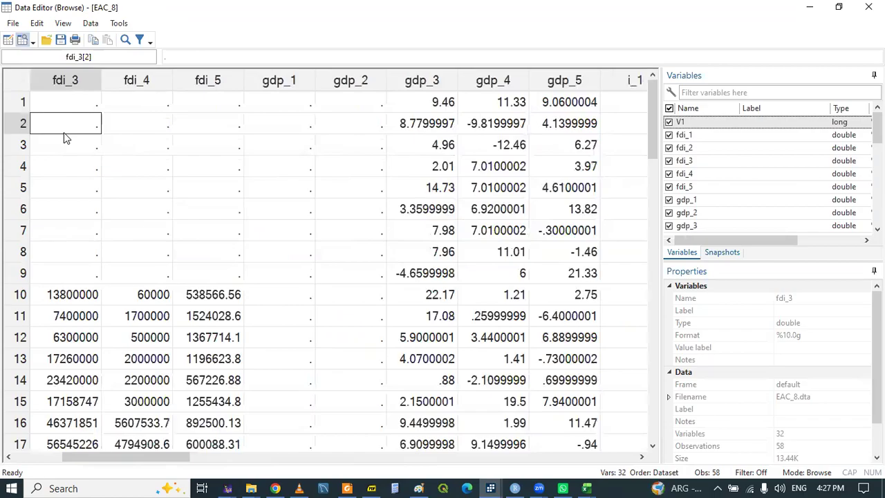
key("Left")
key("Left")
key("Right")
key("Right")
key("Right")
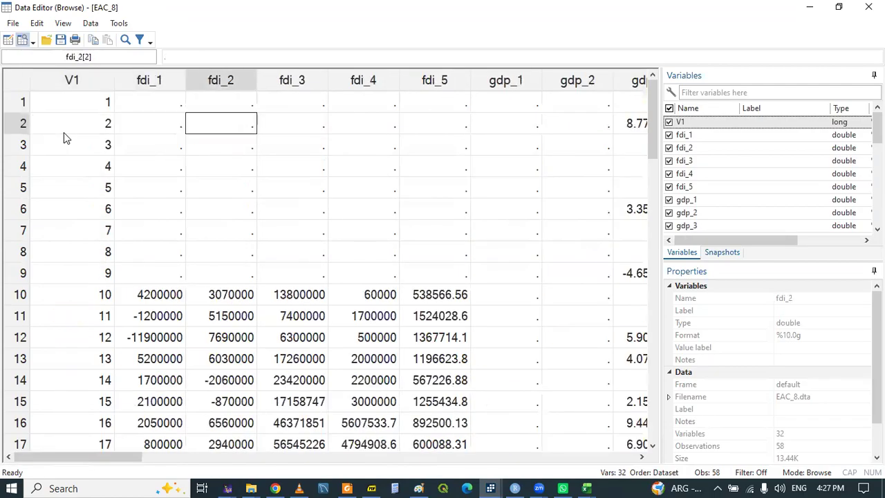
key("Right")
key("Right")
key("Right")
key("Right")
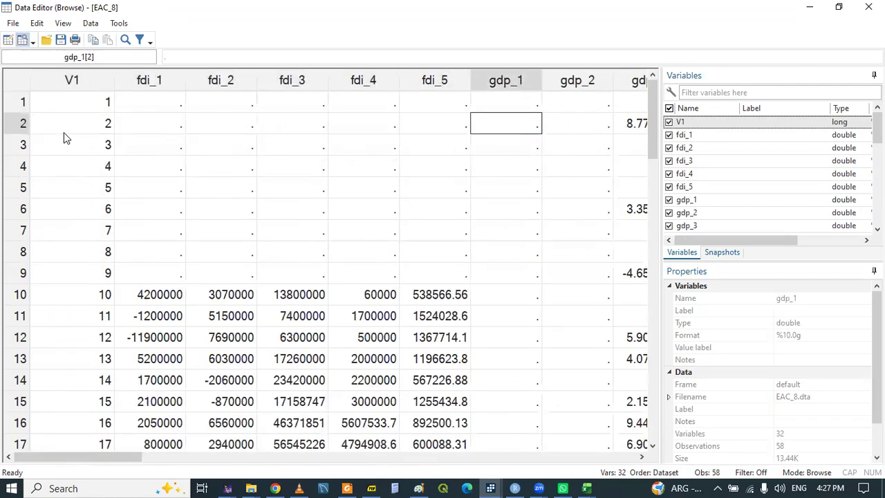
key("Right")
key("Right")
key("Right")
key("Right")
key("Right")
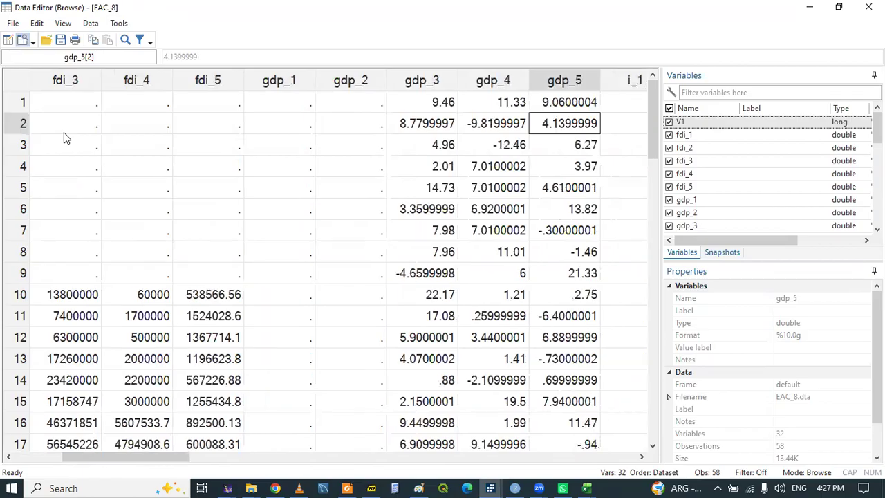
key("Right")
key("Right")
key("Right")
key("Right")
key("Right")
key("Right")
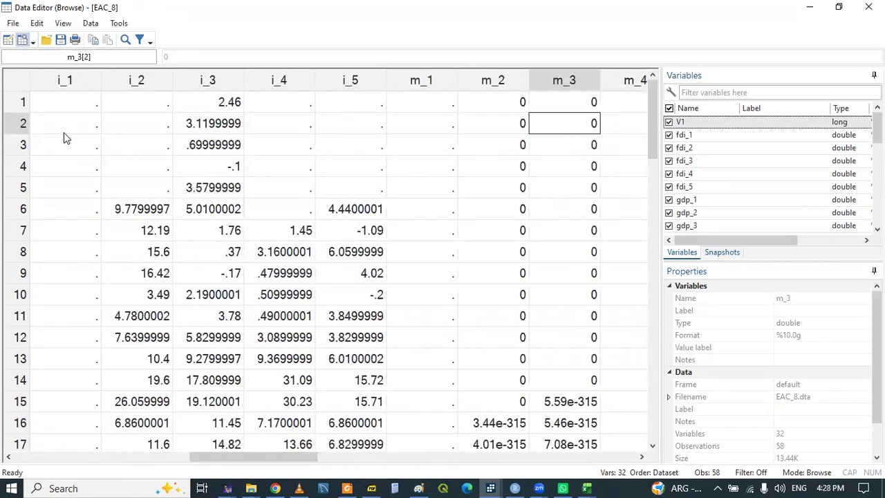
key("Right")
key("Right")
key("Right")
key("Right")
key("Right")
key("Right")
key("Right")
key("Right")
key("Right")
key("Right")
key("Right")
key("Right")
key("Right")
key("Right")
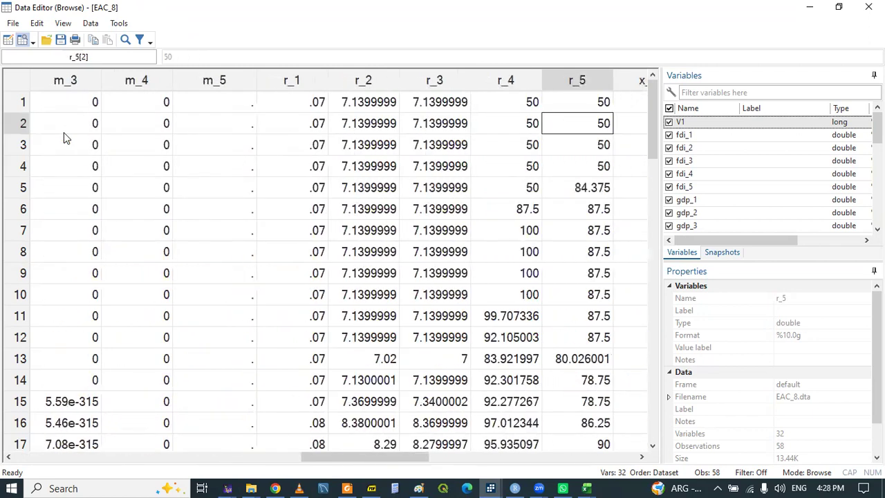
key("Right")
key("Right")
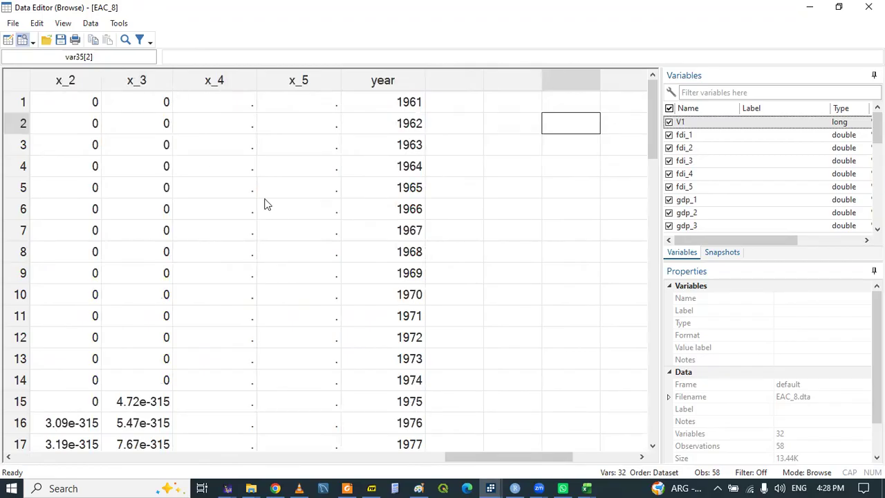
Go back through the columns to V1 and review the first variables of the reordered dataset
left_click(155, 259)
key("Left")
key("Left")
key("Left")
key("Left")
key("Left")
key("Left")
key("Left")
key("Left")
key("Left")
key("Left")
key("Left")
key("Left")
key("Left")
key("Left")
key("Left")
key("Left")
key("Left")
key("Left")
key("Left")
key("Left")
key("Left")
key("Left")
key("Left")
key("Left")
key("Left")
key("Left")
key("Left")
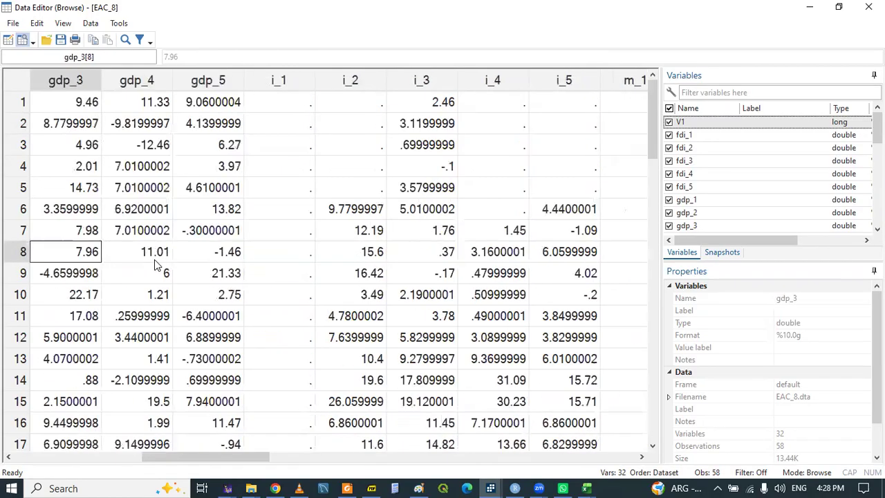
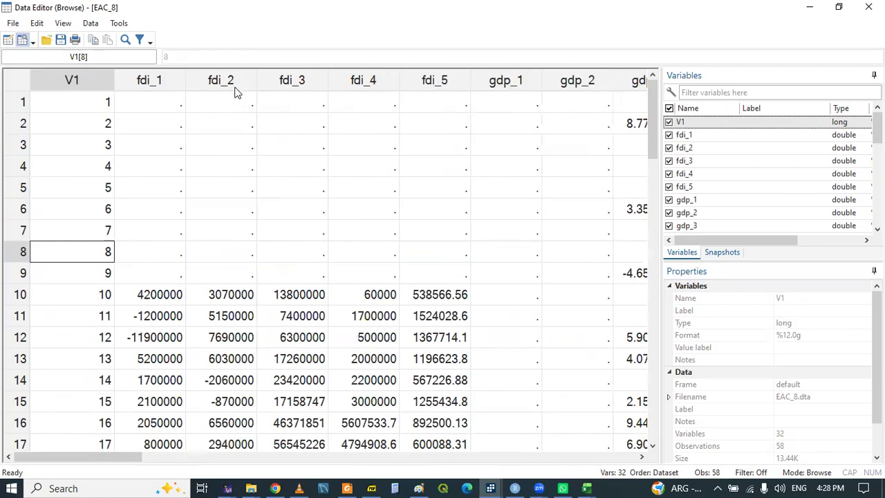
left_click(271, 252)
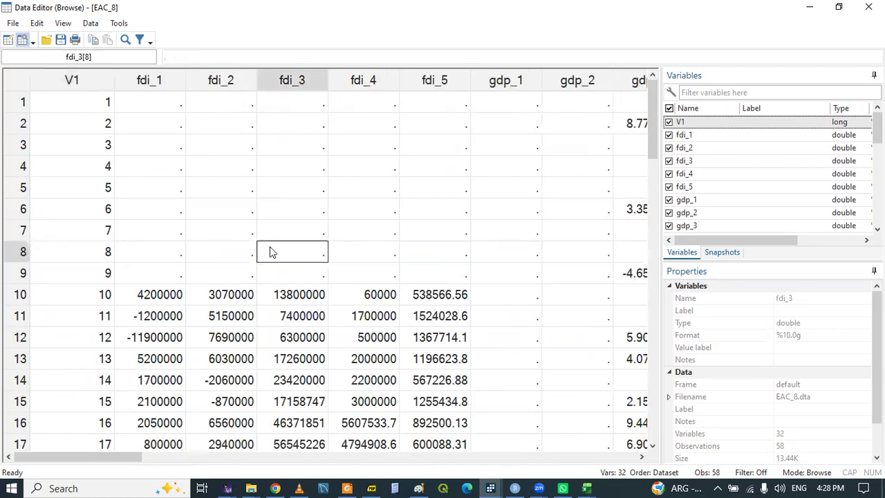
Return to the do-file, save it and place the cursor on the empty line 127
mouse_move(490, 488)
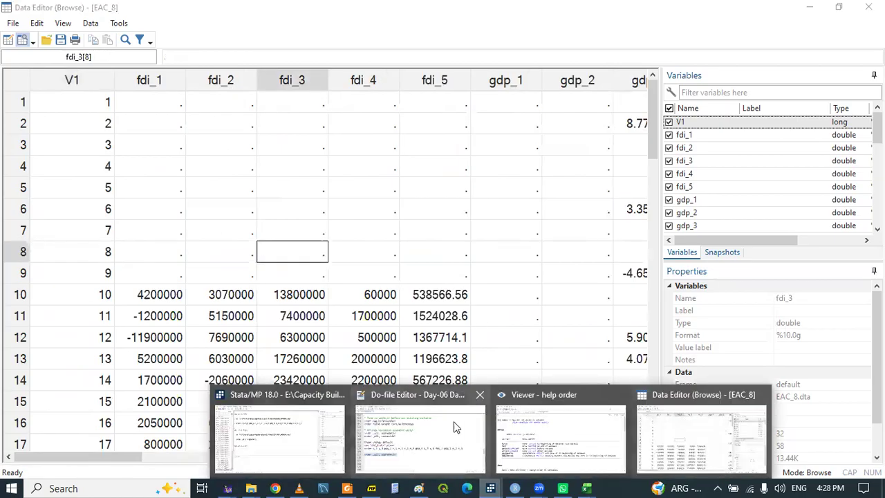
left_click(418, 432)
left_click(223, 353)
left_click(90, 384)
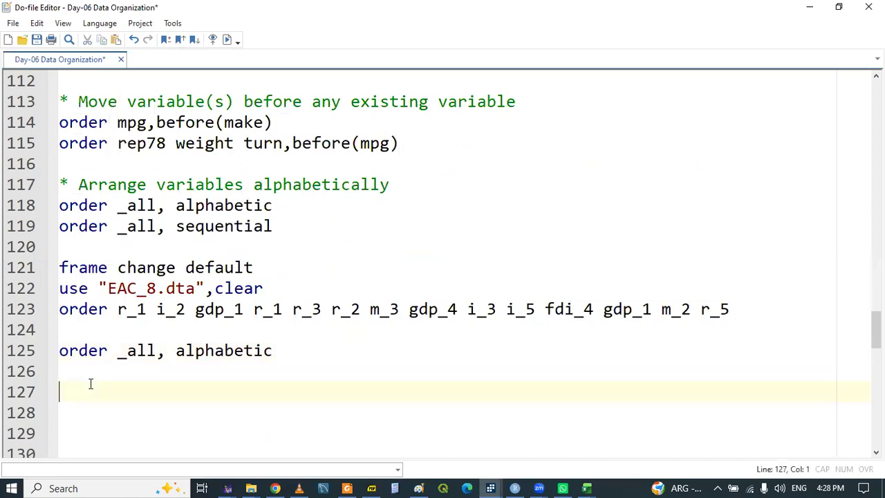
key("ctrl+s")
left_click(184, 231)
left_click(119, 249)
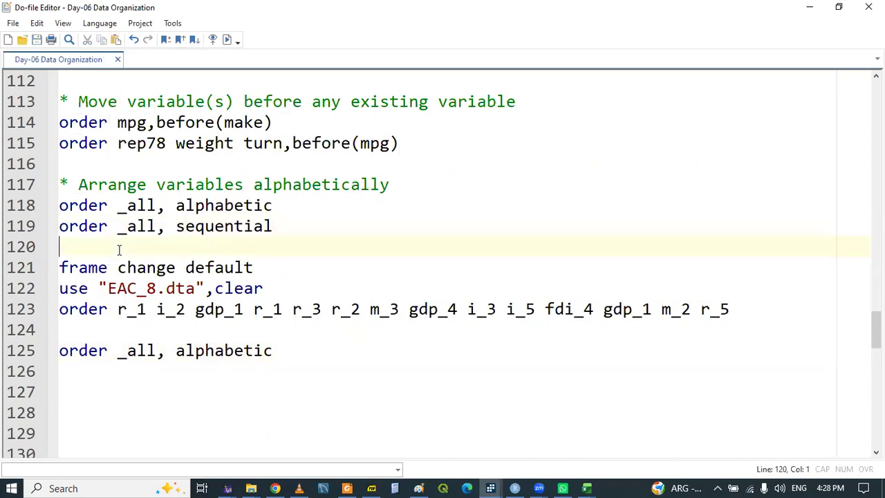
left_click(79, 385)
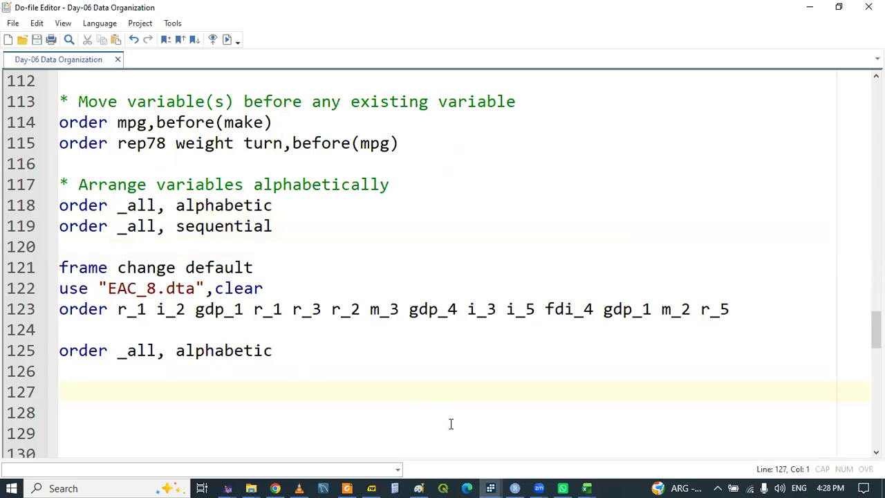
Switch to the PDF slides to read the "command sort" section on changing observation positions, and return to the do-file
left_click(372, 488)
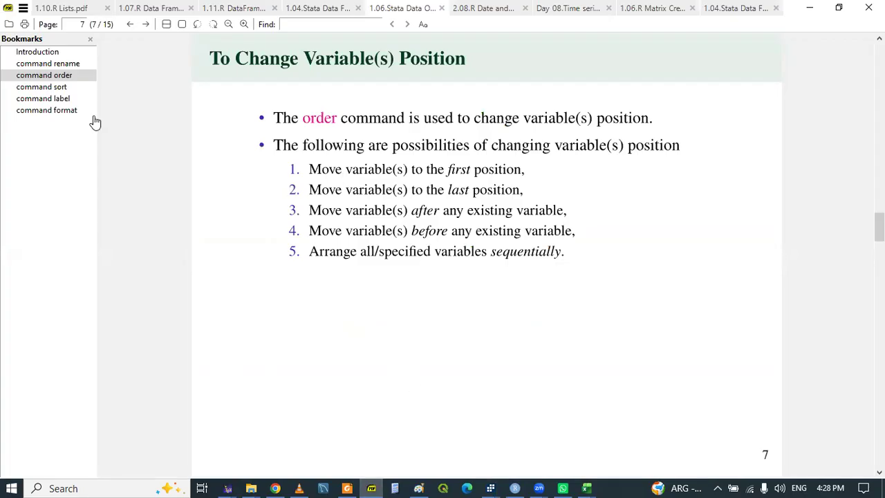
left_click(43, 88)
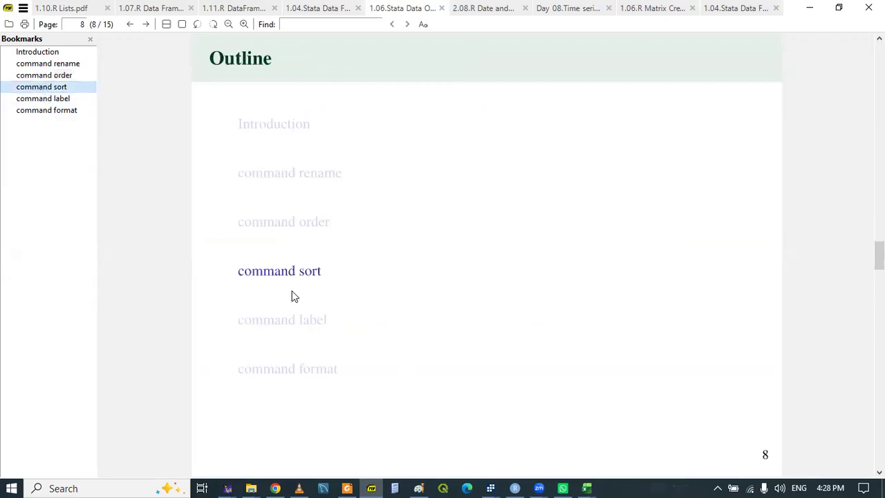
left_click(273, 276)
left_click(274, 274)
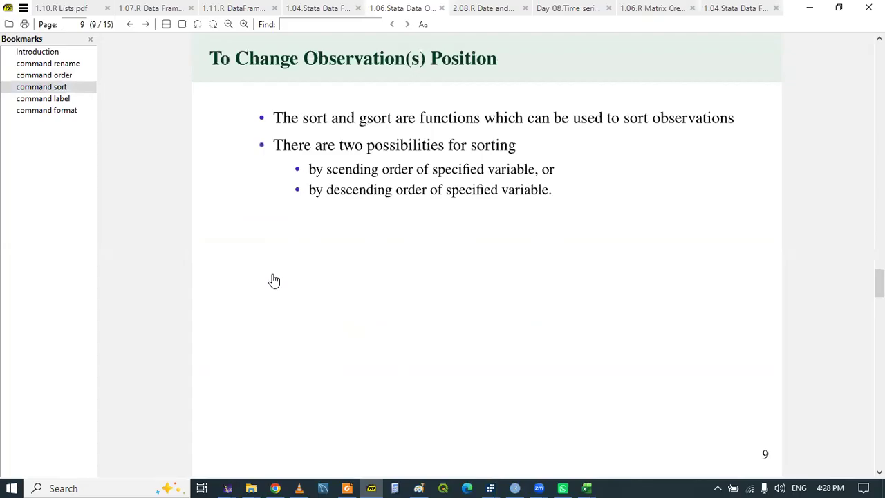
key("Left")
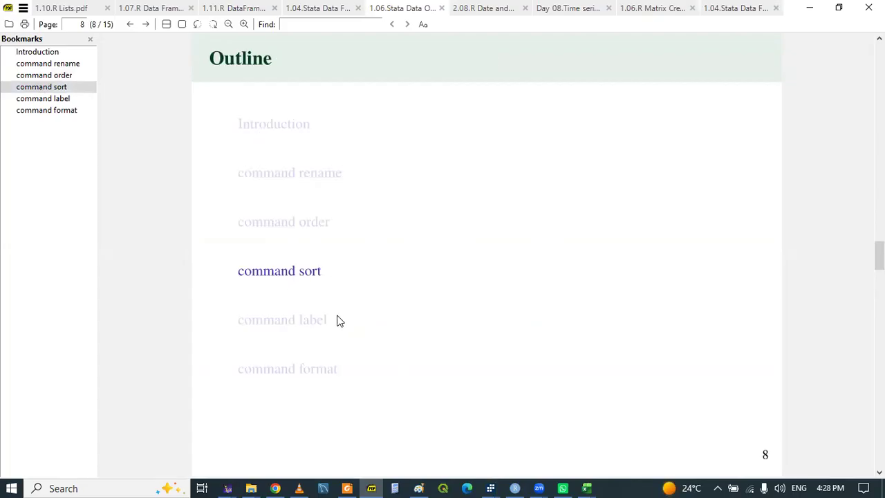
left_click(373, 486)
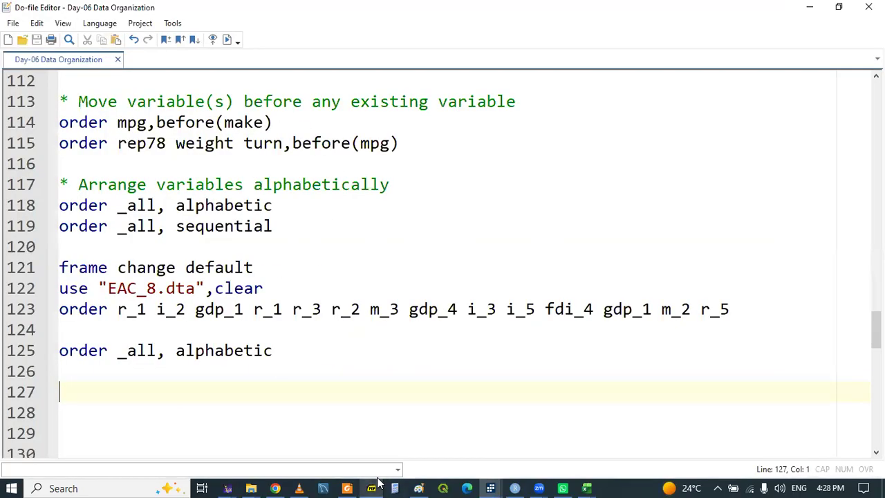
Copy the "** TO MOVE VARIABLES" heading from line 94 to line 127 of the do-file
left_click_drag(876, 329, 876, 280)
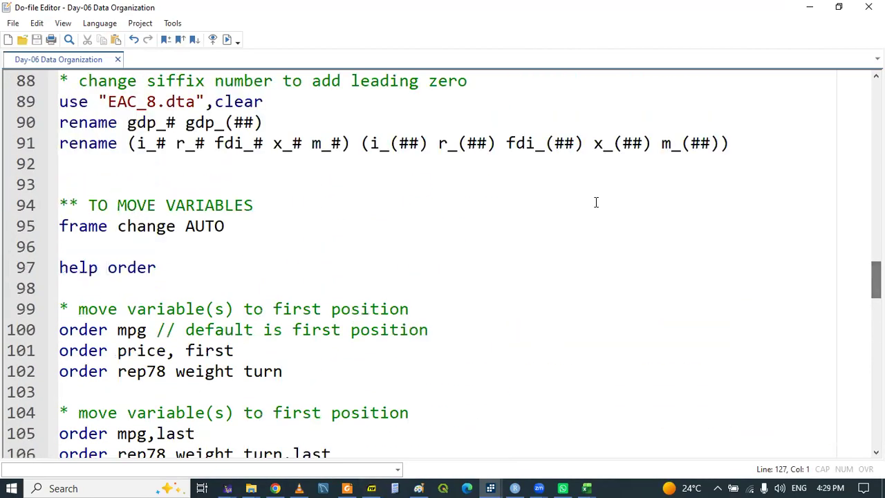
left_click_drag(61, 203, 264, 207)
key("ctrl+c")
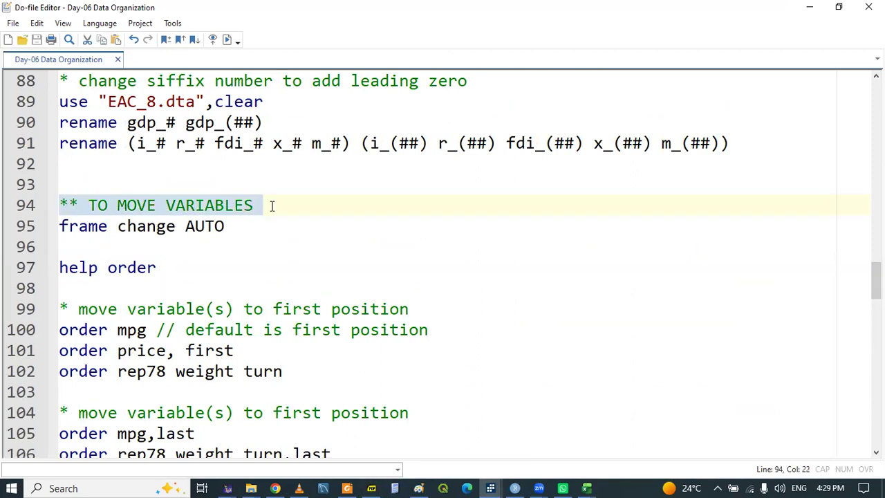
left_click(387, 208)
left_click_drag(876, 280, 876, 339)
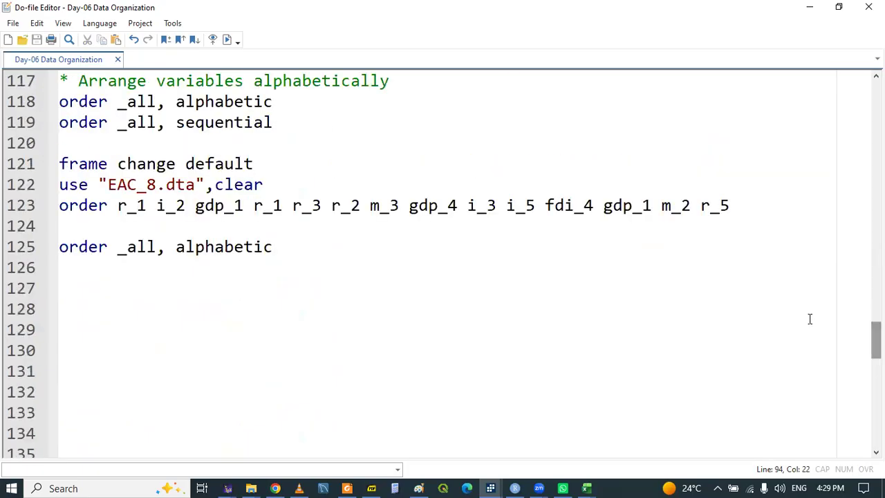
left_click(81, 284)
key("ctrl+v")
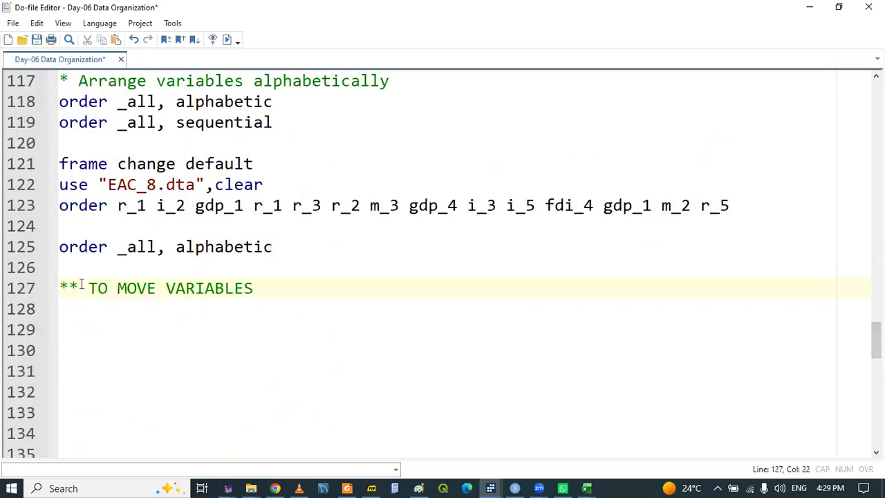
Reword the line 127 heading to "** TO CHANGE ROW POSITIONS", save the do-file and start a new line below
left_click_drag(118, 288, 255, 286)
type("cha")
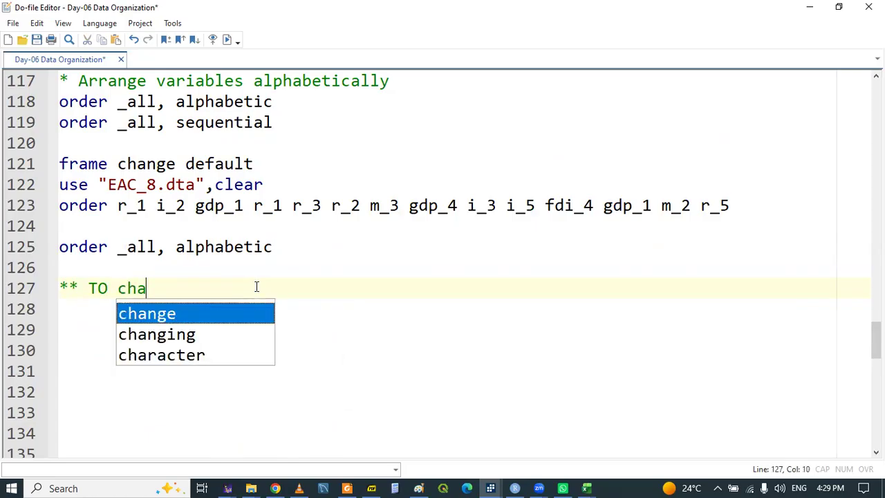
key("BackSpace")
key("BackSpace")
key("BackSpace")
type("CHANGE ROW P")
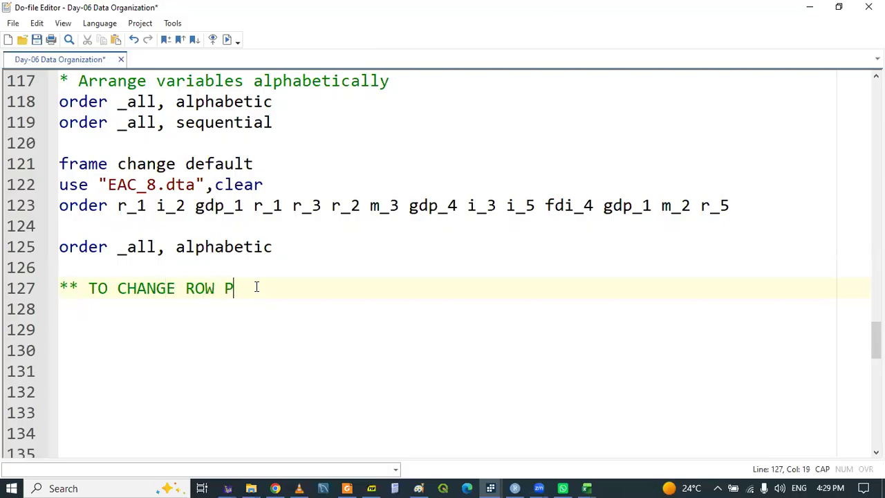
type("OSITIONS")
key("ctrl+s")
key("Return")
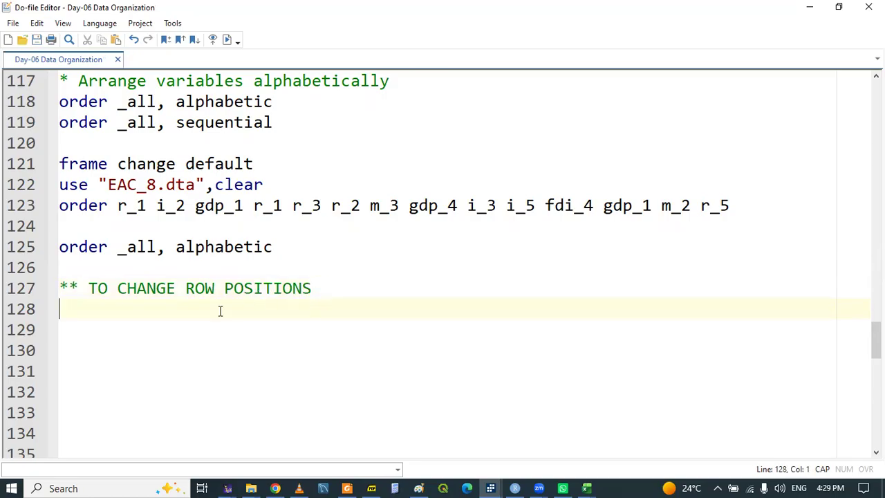
Copy the command use "EAC_8.dta",clear from line 122 to line 128
mouse_move(490, 483)
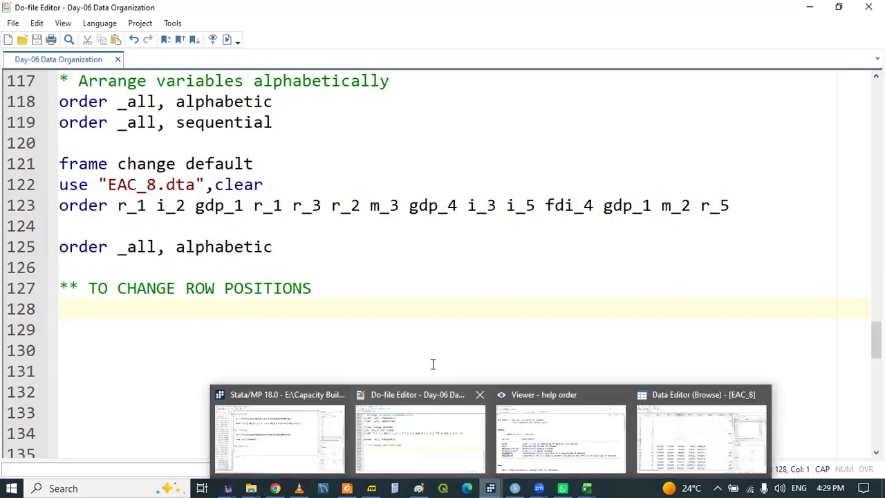
left_click_drag(66, 185, 267, 182)
key("ctrl+c")
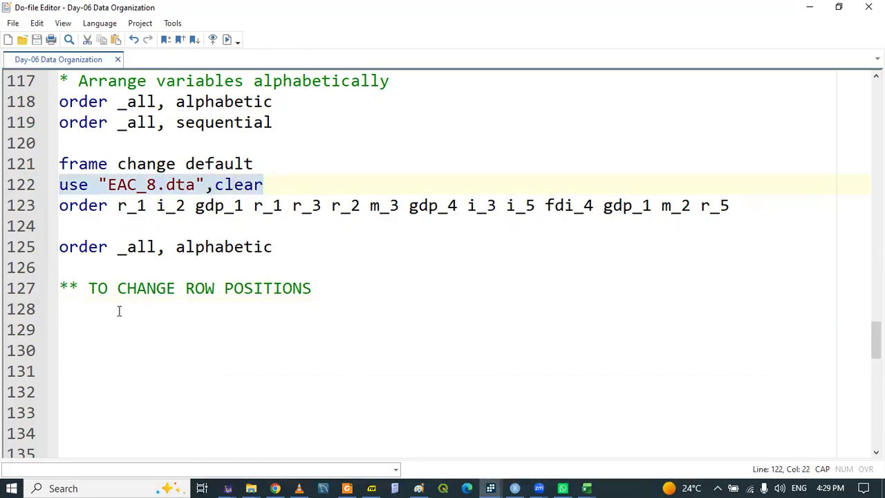
left_click(115, 309)
key("ctrl+v")
Run the use "EAC_8.dta",clear command on line 128 and show the dataset in the Data Editor
triple_click(74, 313)
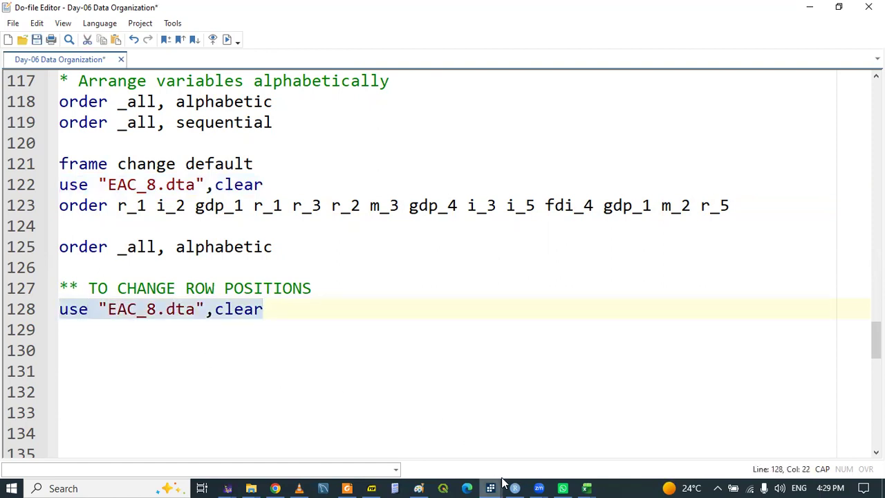
mouse_move(492, 488)
left_click(708, 429)
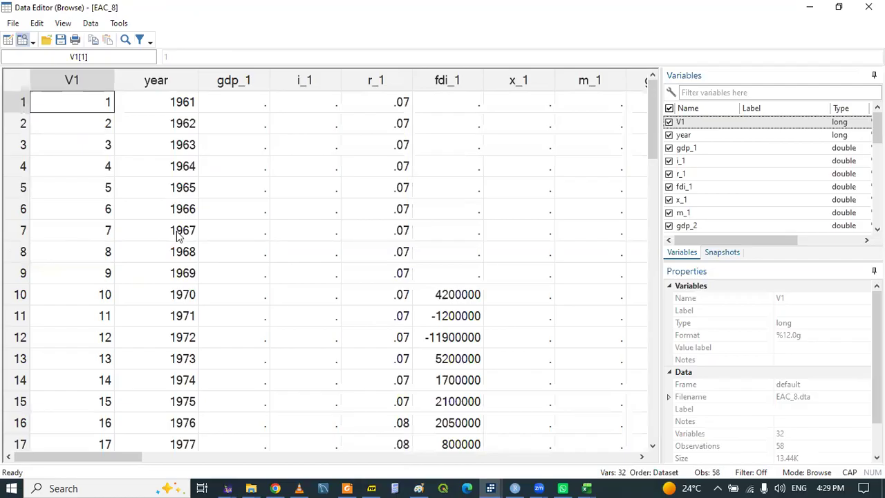
Look through the EAC_8 rows down the year column and across the variables as far as fdi_4
left_click(196, 195)
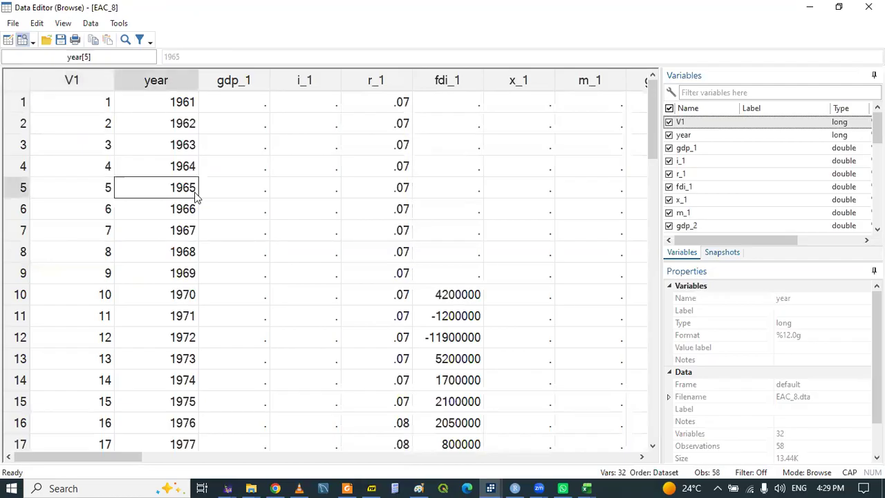
key("Down")
key("Down")
key("Down")
key("Down")
key("Down")
key("Down")
key("Down")
key("Down")
key("Down")
key("Down")
key("Down")
key("Down")
key("Down")
key("Down")
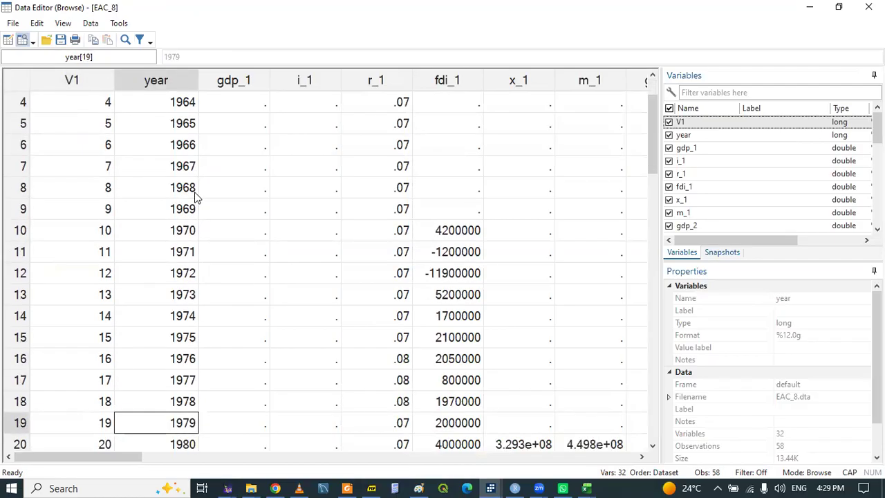
key("Right")
key("Right")
key("Right")
key("Right")
key("Right")
key("Right")
key("Right")
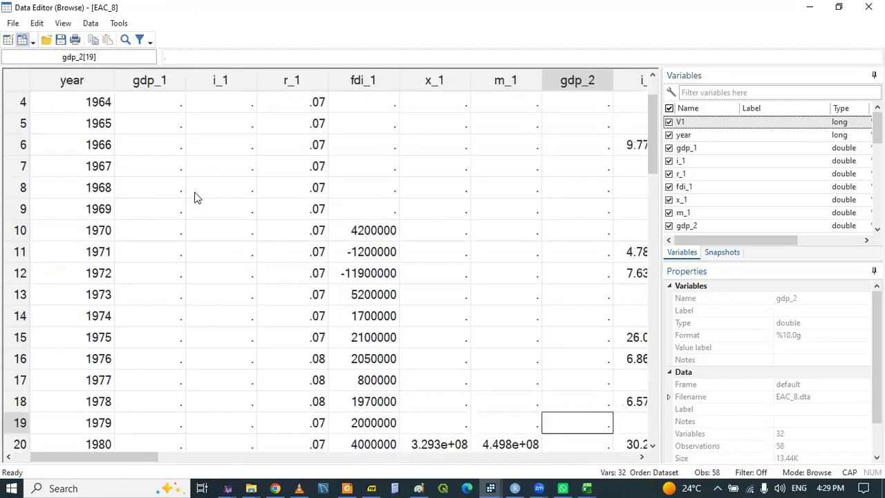
key("Right")
key("Right")
key("Right")
key("Right")
key("Right")
key("Right")
key("Right")
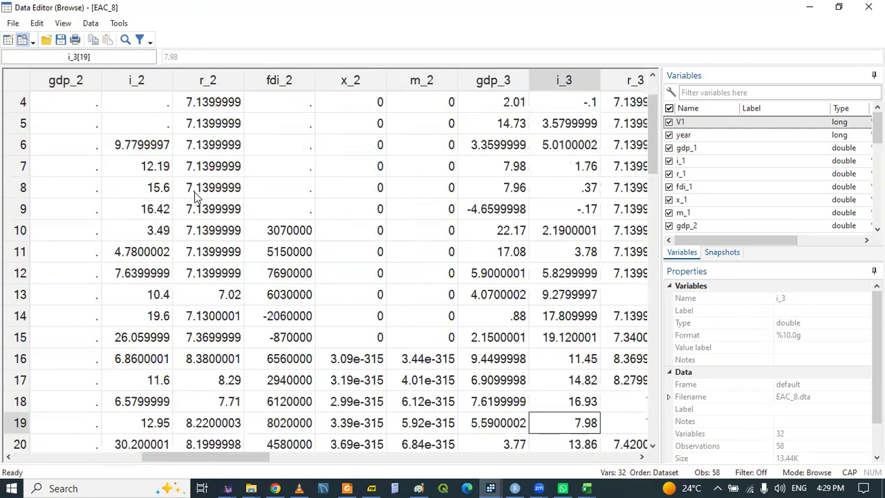
key("Right")
key("Right")
key("Right")
key("Right")
key("Right")
key("Right")
key("Right")
key("Right")
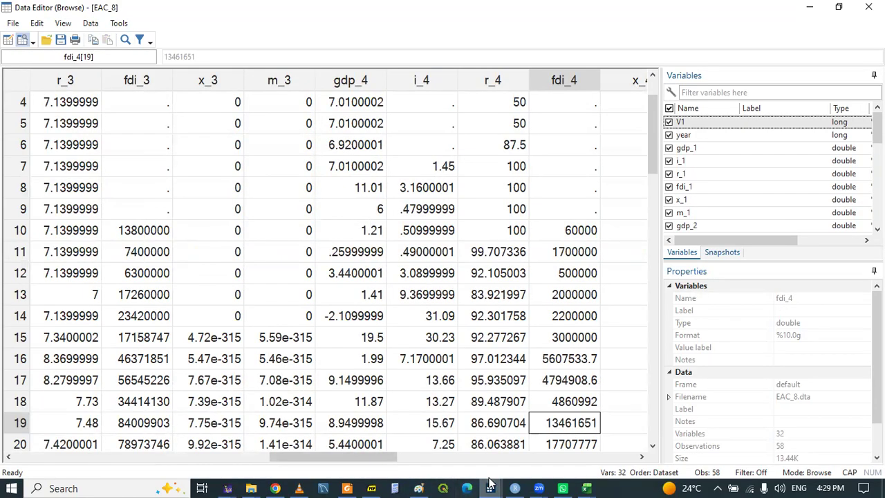
Replace the use "EAC_8.dta",clear command on line 128 of the do-file with frame change AUTO
mouse_move(489, 479)
left_click(435, 429)
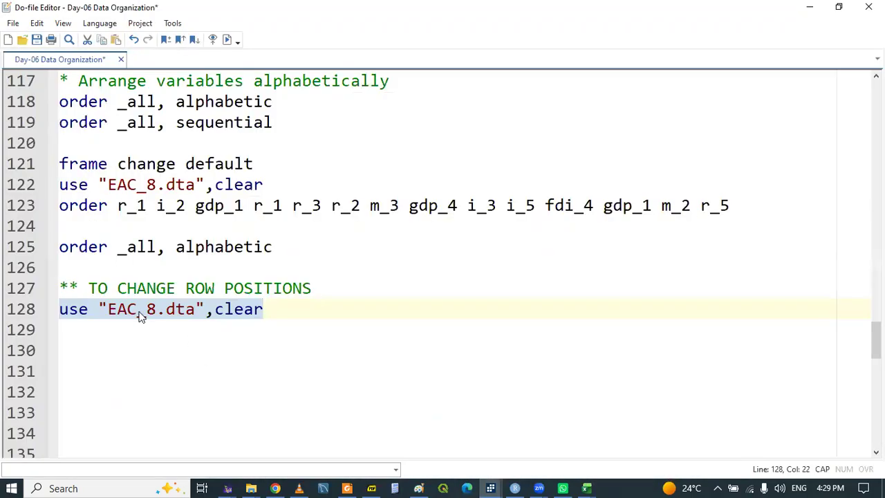
key("BackSpace")
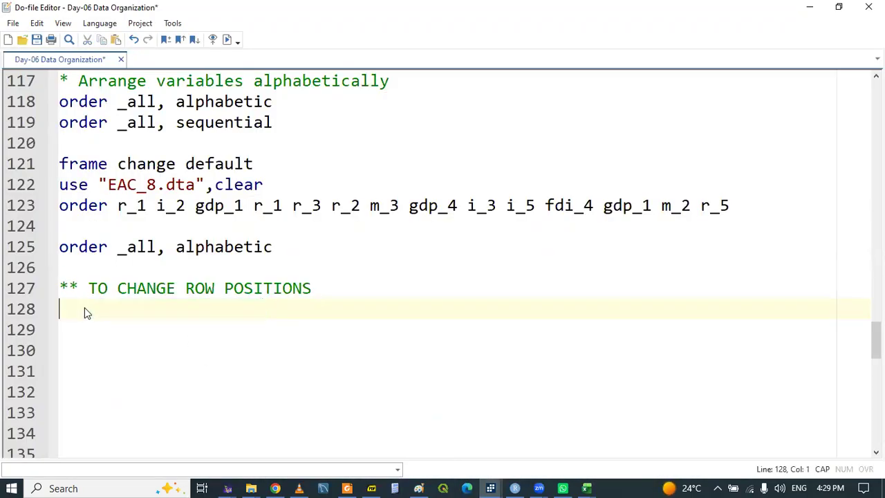
type("FRAM")
key("BackSpace")
key("BackSpace")
key("BackSpace")
key("BackSpace")
key("Caps_Lock")
type("frame")
key("Return")
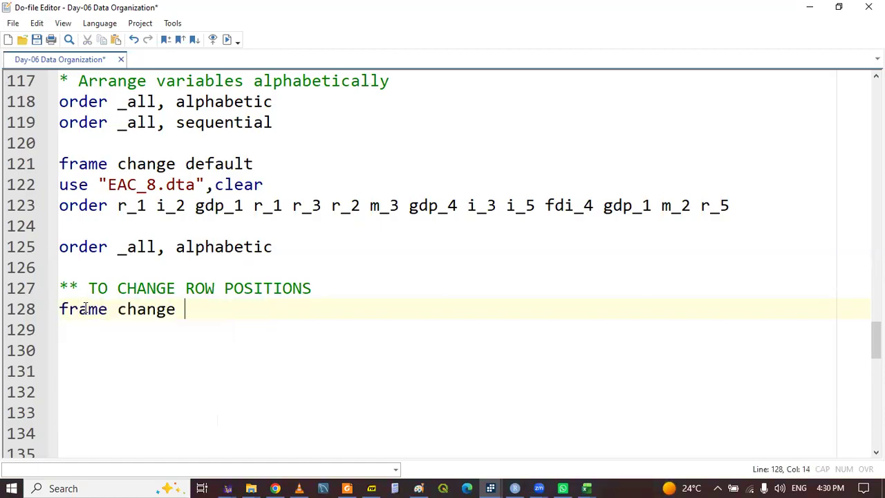
type("AUTO")
Run the frame change AUTO command on line 128, save the do-file and show that frame's dataset in the Data Editor
double_click(69, 309)
key("shift+End")
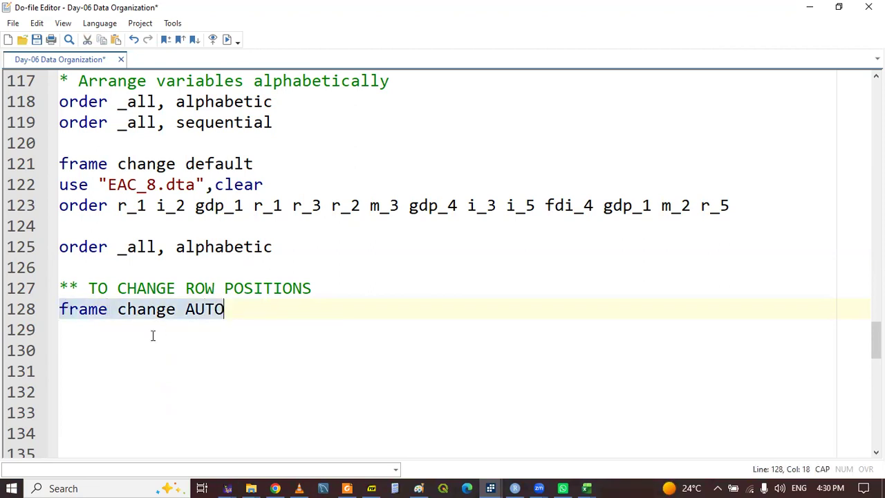
left_click(142, 341)
key("ctrl+s")
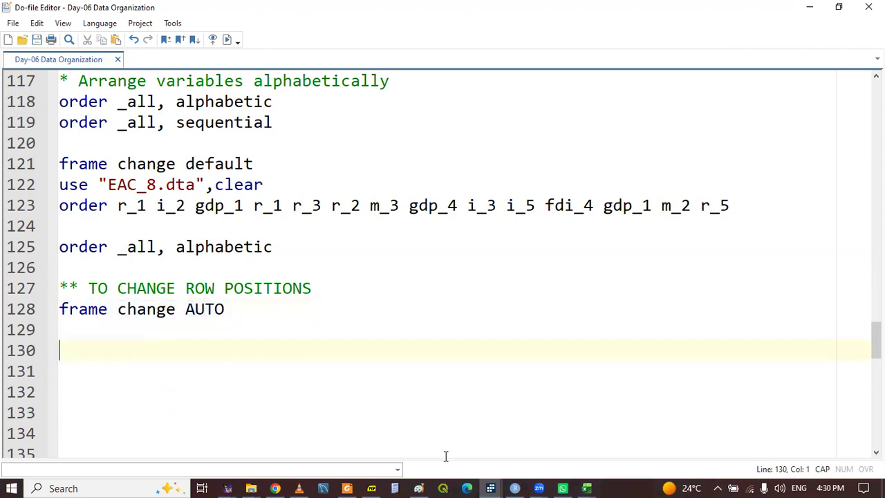
left_click(488, 484)
left_click(648, 435)
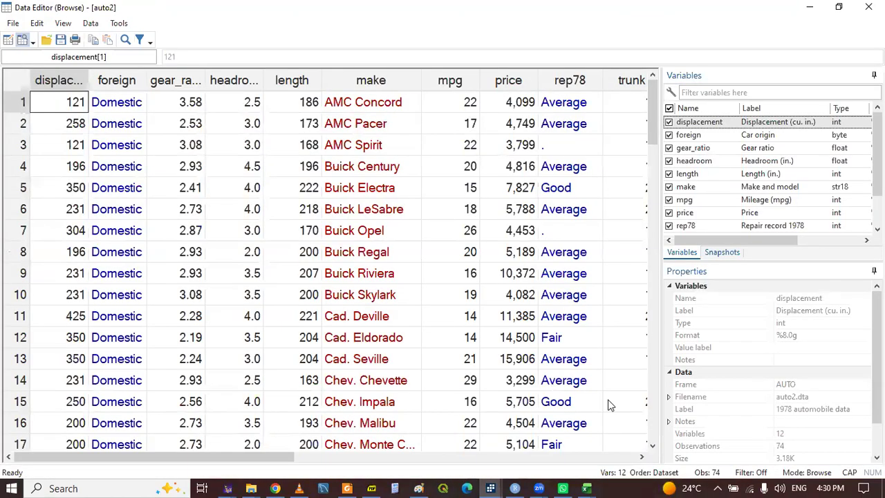
left_click(258, 172)
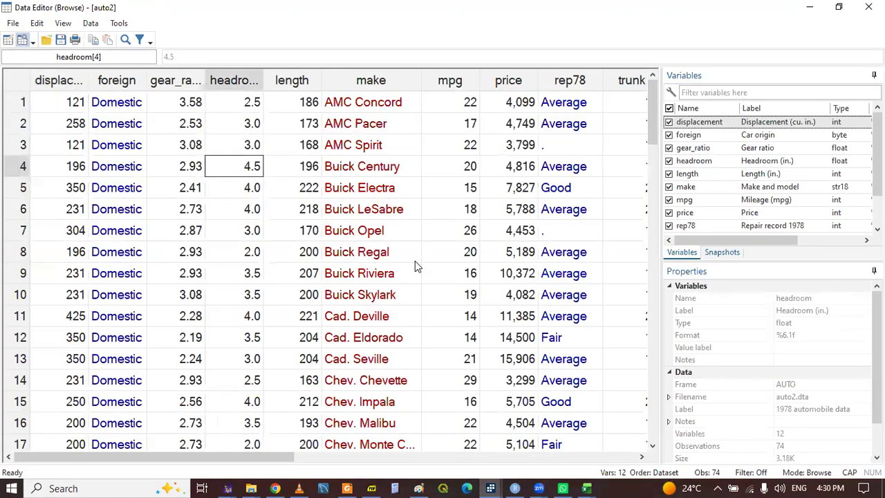
Write the command sysuse auto2,clear on line 130 of the do-file
left_click(489, 484)
left_click(443, 445)
type("SYS")
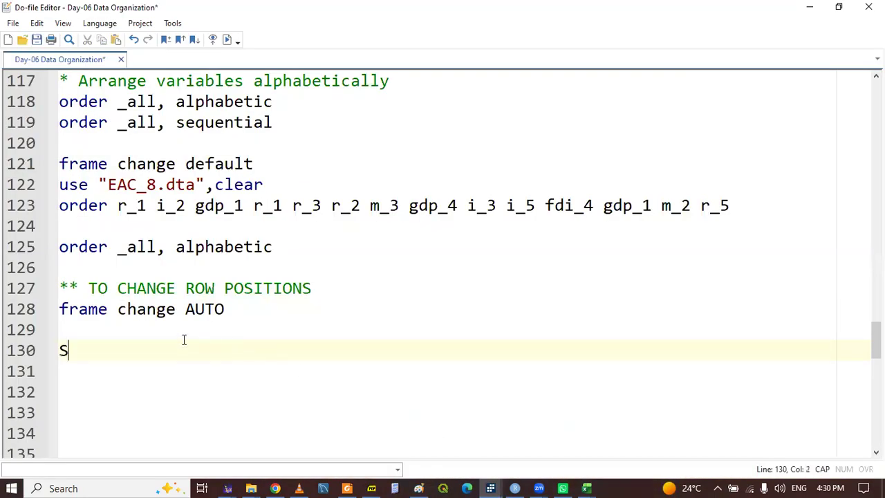
key("BackSpace")
key("BackSpace")
key("BackSpace")
type("sys")
key("Return")
type("au")
key("Return")
type(",cl")
key("Return")
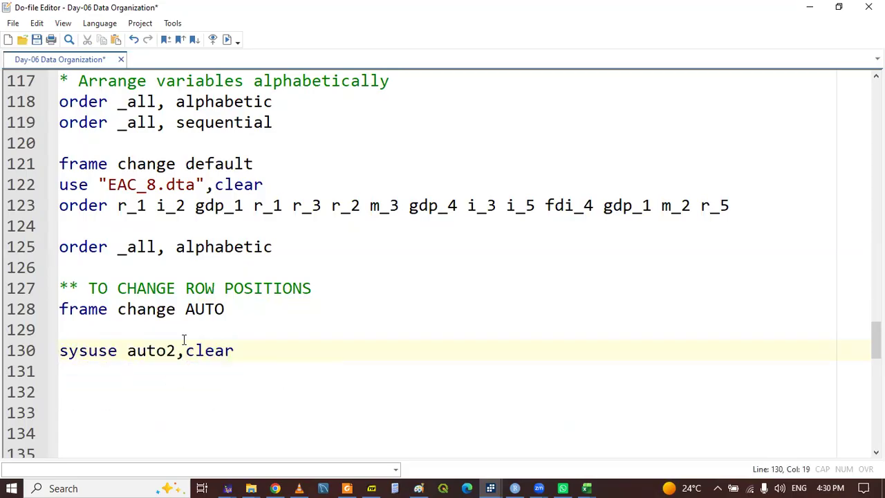
Run the sysuse auto2,clear command on line 130 and check the price column in the Data Editor
double_click(115, 350)
key("shift+End")
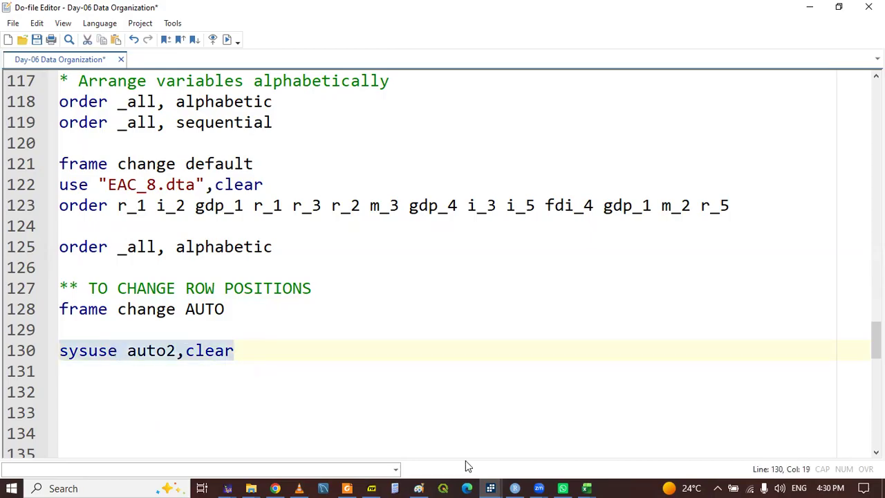
left_click(491, 486)
left_click(666, 434)
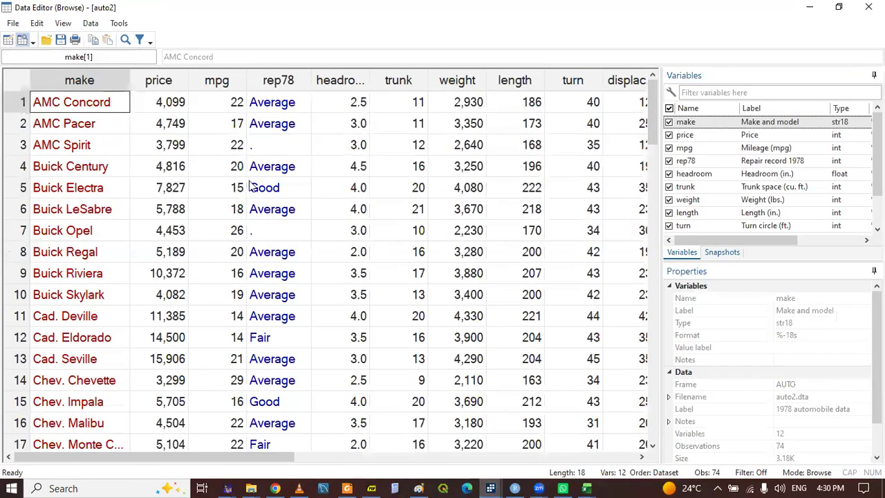
left_click(168, 109)
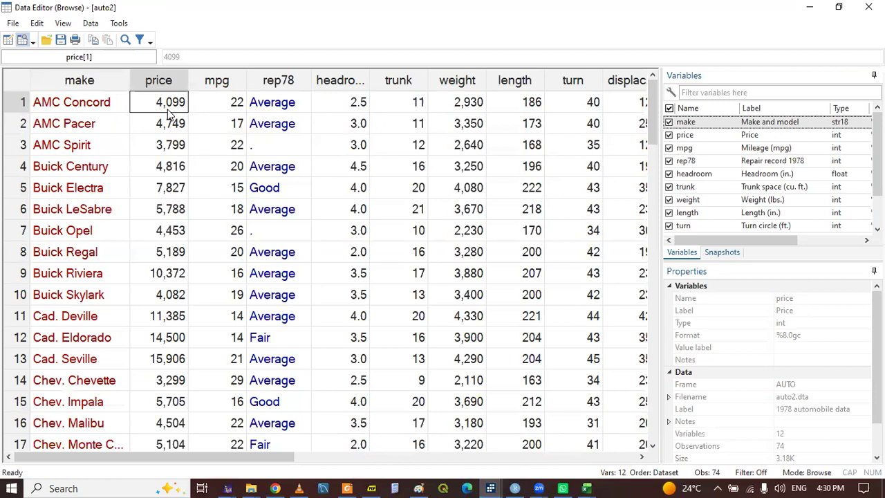
Add blank lines below the sysuse command and write the comment "* sort by acending order" on line 132 of the do-file
left_click(491, 488)
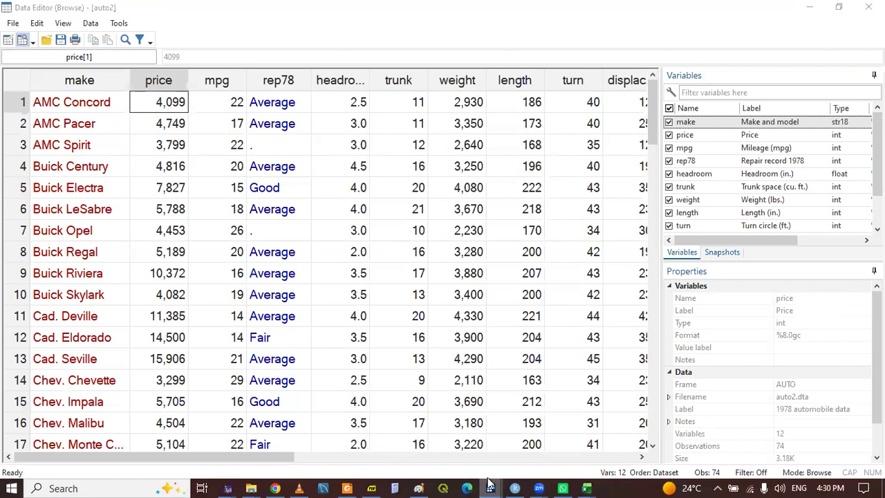
left_click(428, 441)
key("Return")
key("Return")
key("Return")
key("Return")
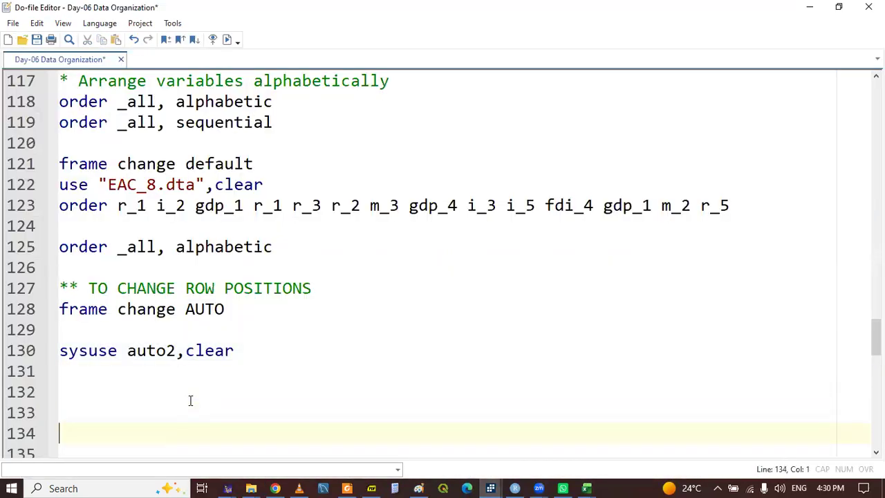
key("Return")
key("Return")
key("Return")
key("Up")
key("Up")
key("Up")
key("Up")
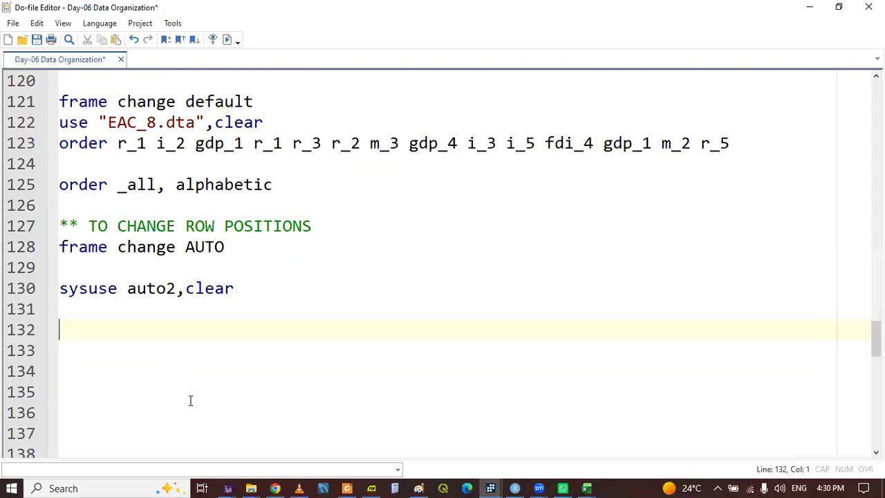
type("* sort by ")
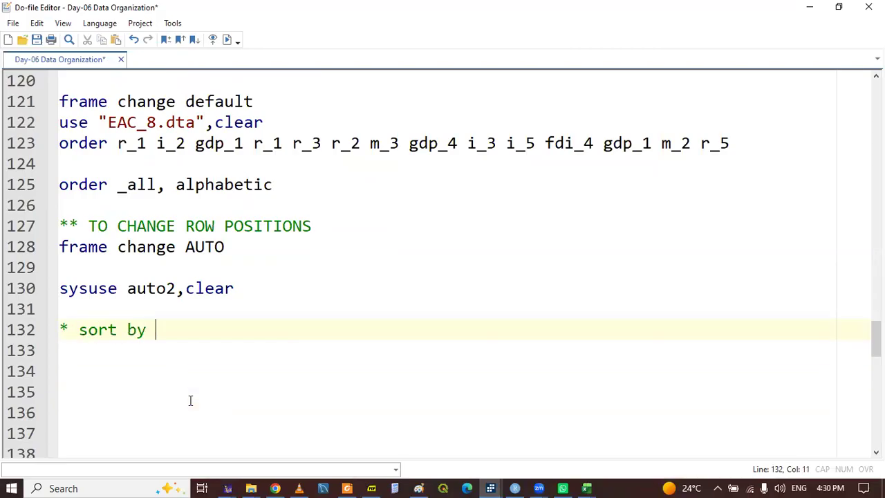
type("acendi")
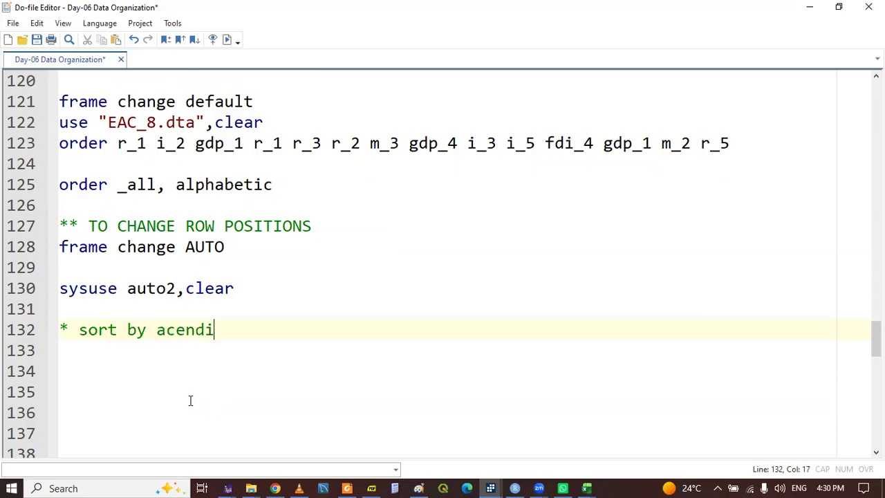
type("ng order")
Write help sort on line 133, run it to view the sort documentation and return to the do-file
key("Return")
type("help sort")
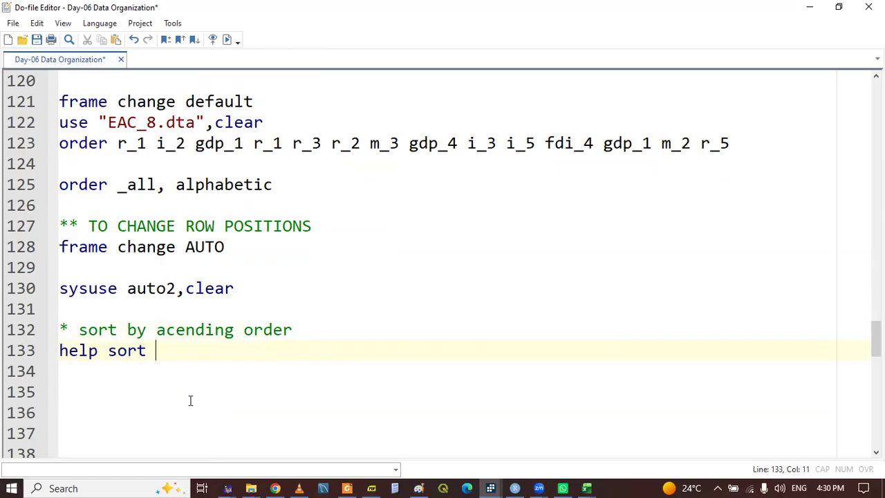
triple_click(72, 351)
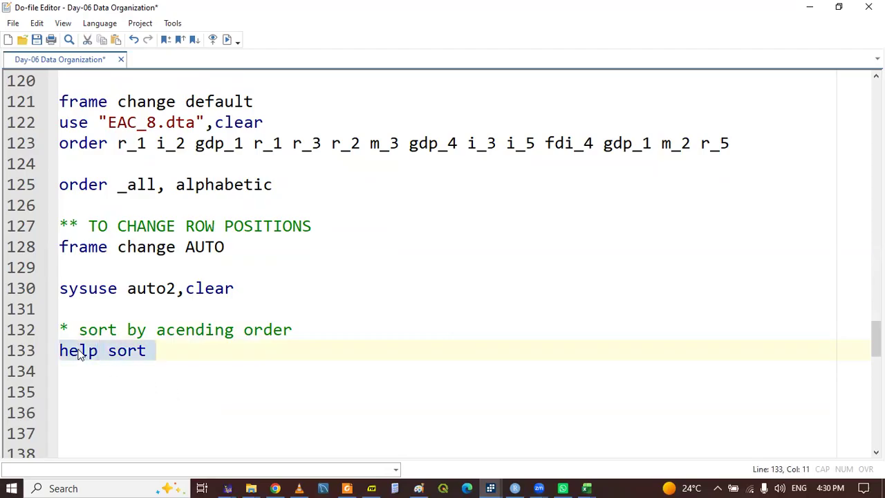
key("ctrl+d")
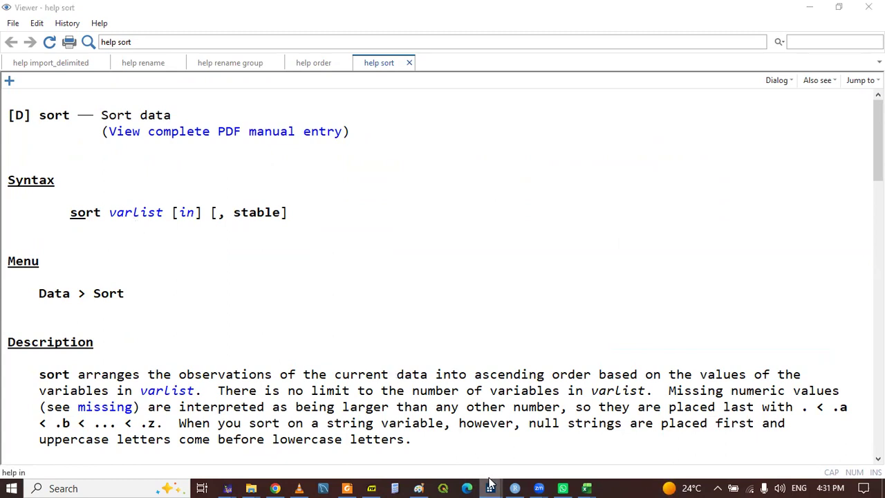
mouse_move(491, 488)
left_click(409, 441)
left_click(137, 364)
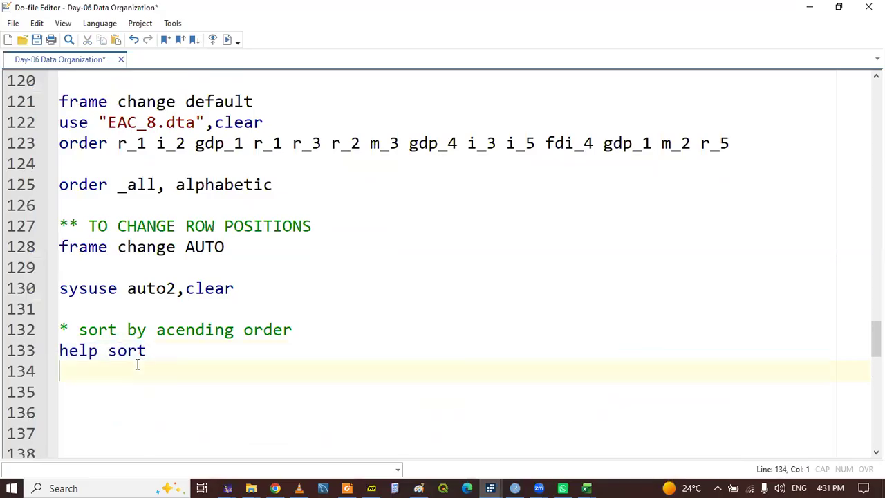
key("Down")
key("Down")
key("Down")
key("Down")
key("Up")
key("Up")
key("Up")
key("Up")
key("Up")
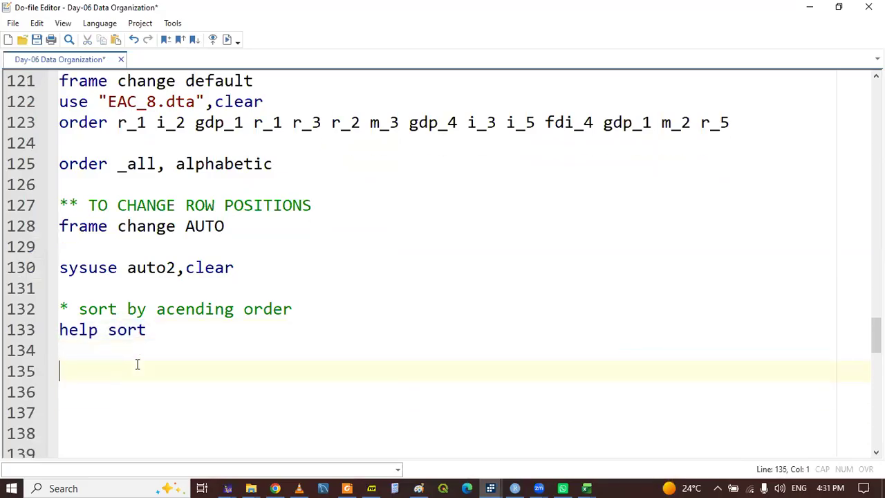
key("Down")
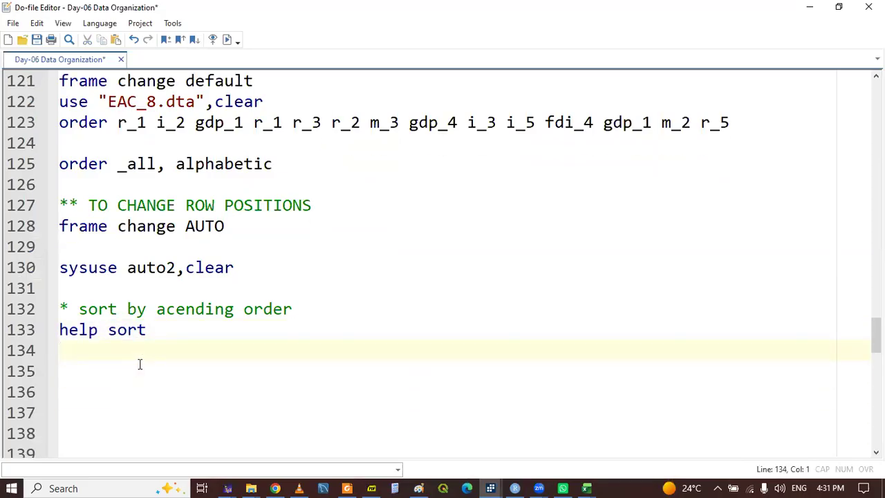
Check the row order of auto2 in the Data Editor and write the command sort price on line 135 of the do-file
mouse_move(491, 488)
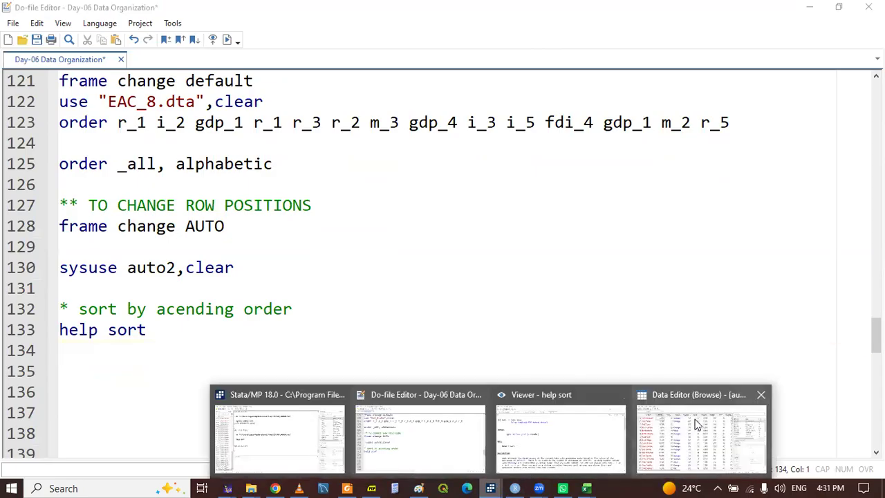
left_click(691, 423)
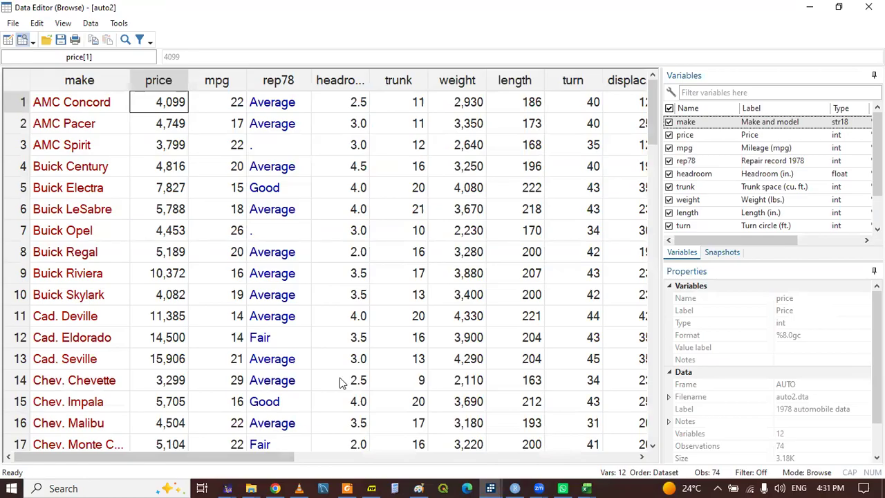
mouse_move(493, 486)
left_click(436, 435)
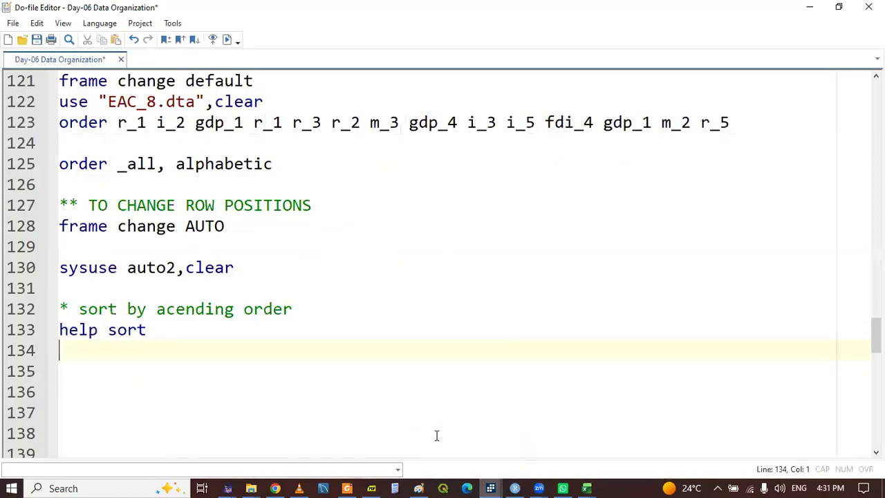
type("sort ")
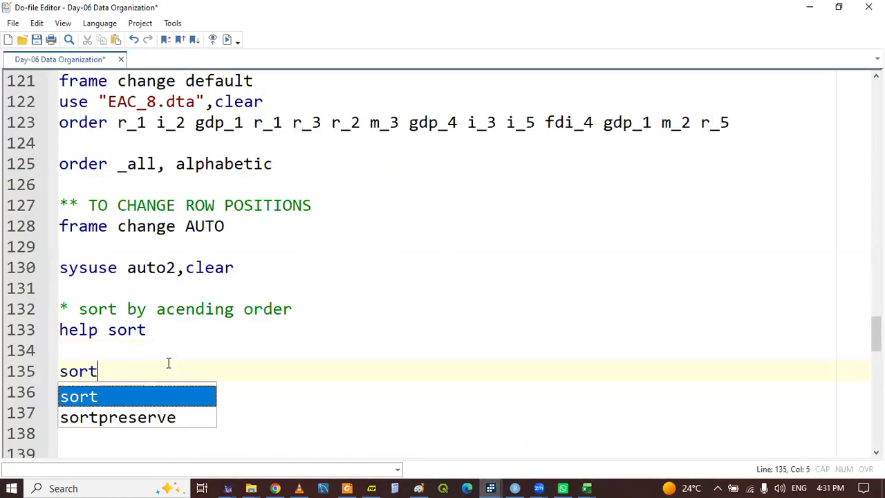
type("price")
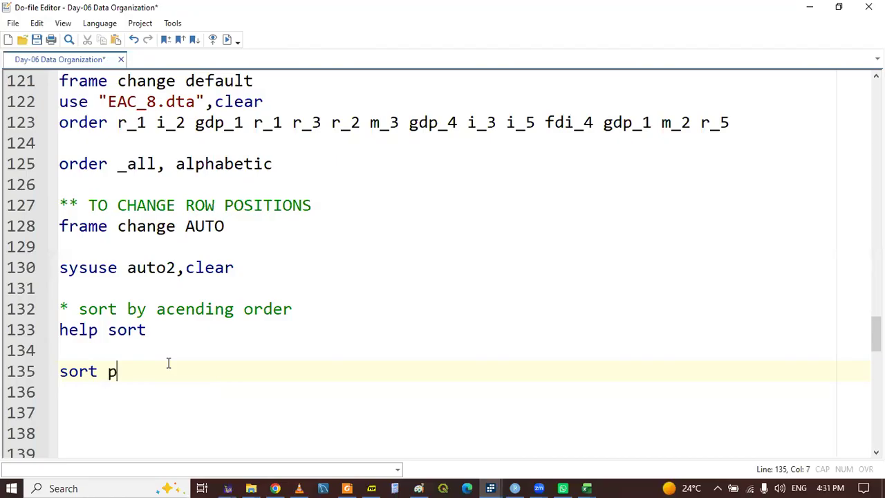
Run the sort price command on line 135 and show the reordered dataset in the Data Editor
double_click(80, 372)
key("shift+End")
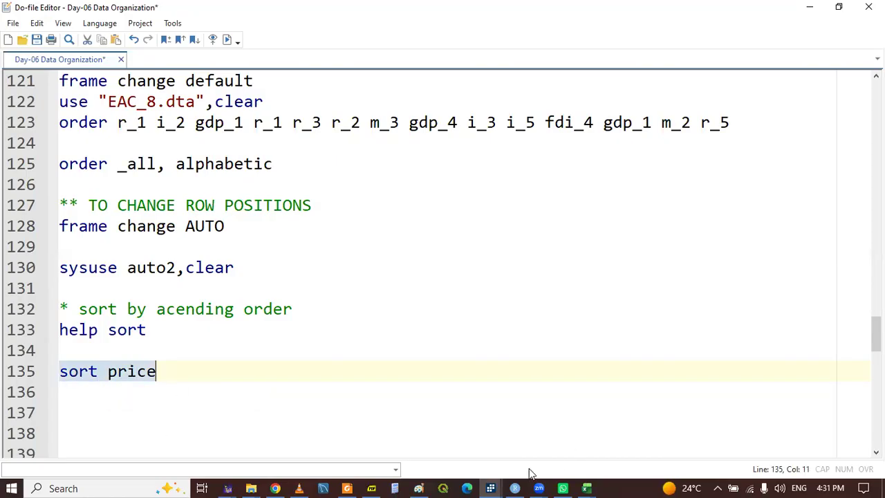
mouse_move(492, 484)
left_click(674, 418)
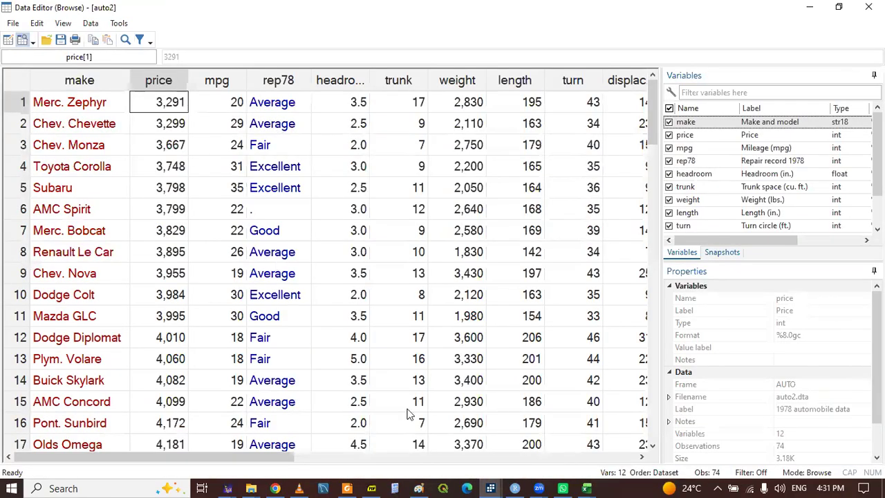
Return to the do-file, append the comment "// only sort in acending order" to the help sort line and save the file
mouse_move(490, 486)
left_click(410, 442)
left_click(158, 329)
type("// ")
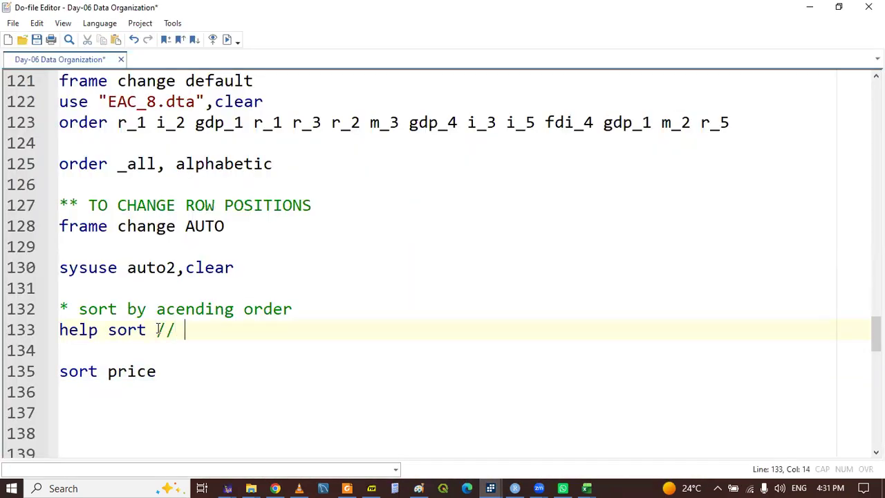
type("only sort in a")
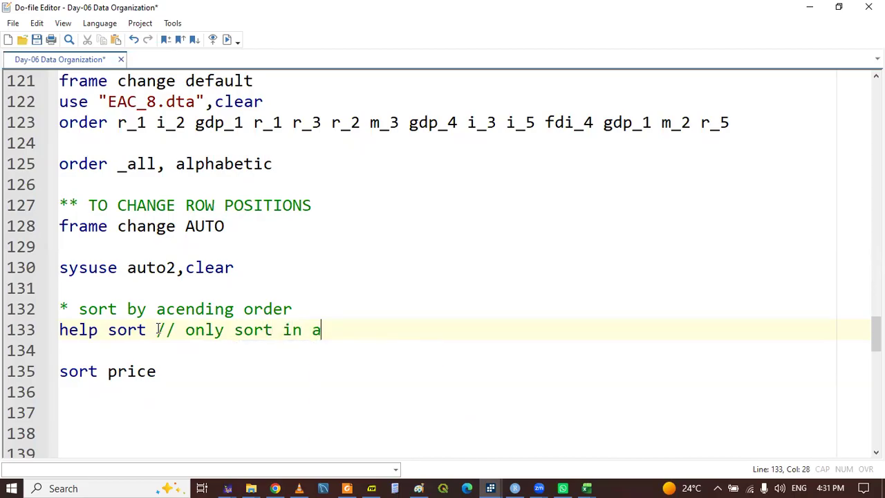
type("c")
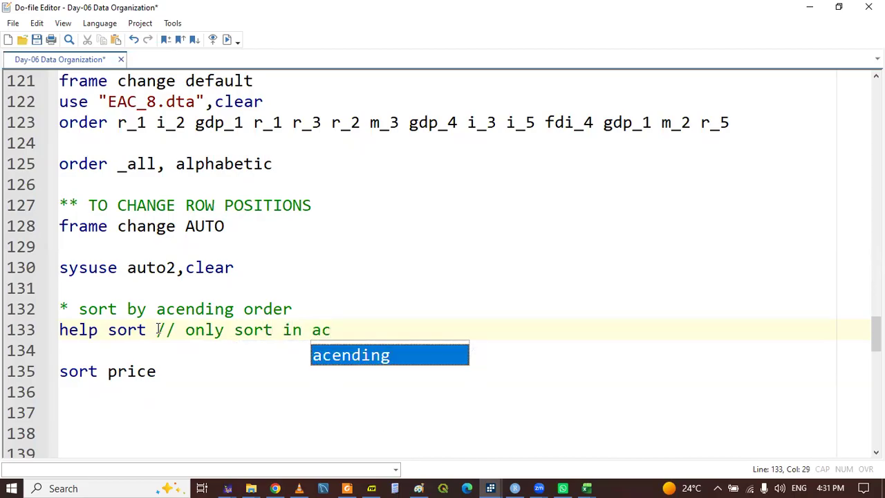
key("Return")
type("or")
key("Return")
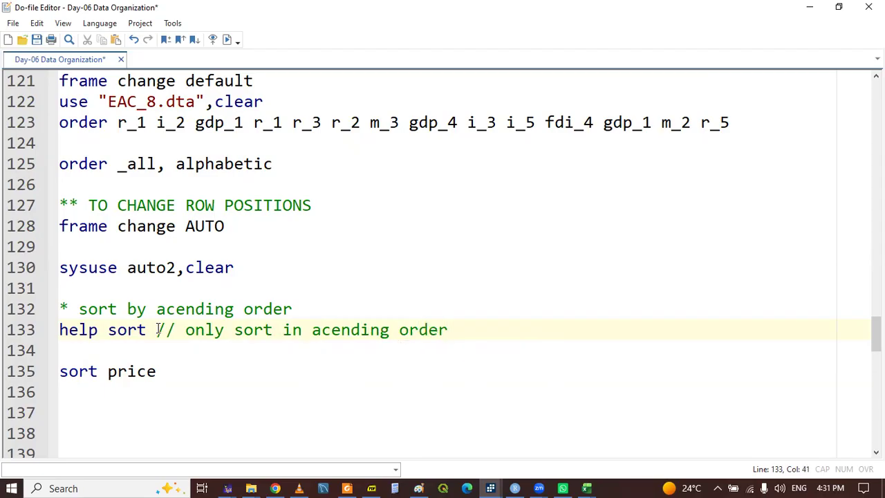
key("ctrl+s")
Add blank lines below the sort price command in the do-file
key("Down")
key("Down")
key("Down")
key("Return")
key("Return")
key("Return")
key("Return")
key("Return")
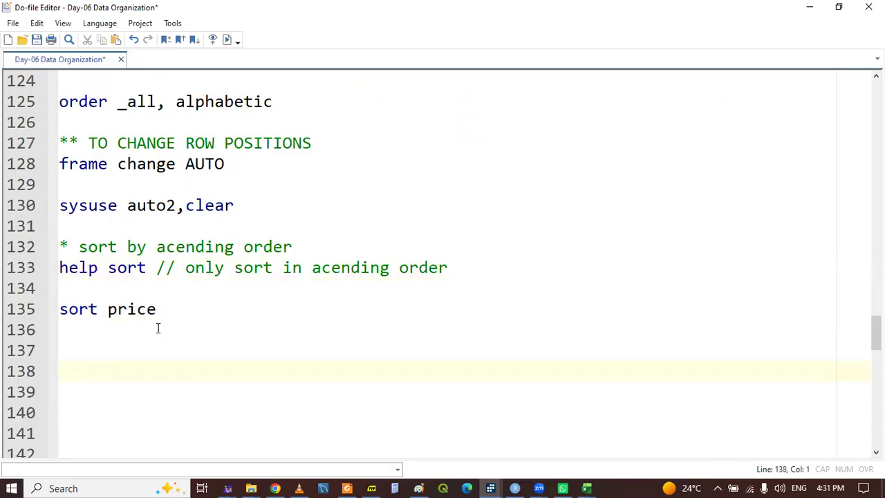
key("Up")
key("Up")
key("Up")
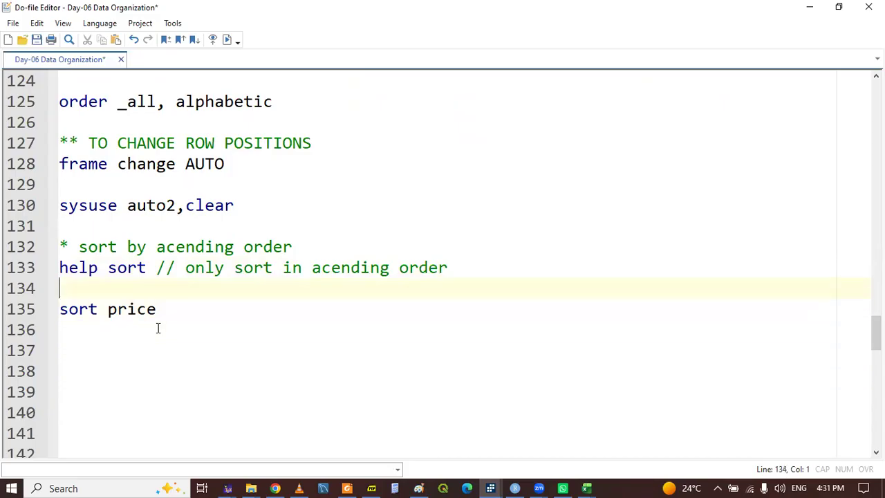
key("BackSpace")
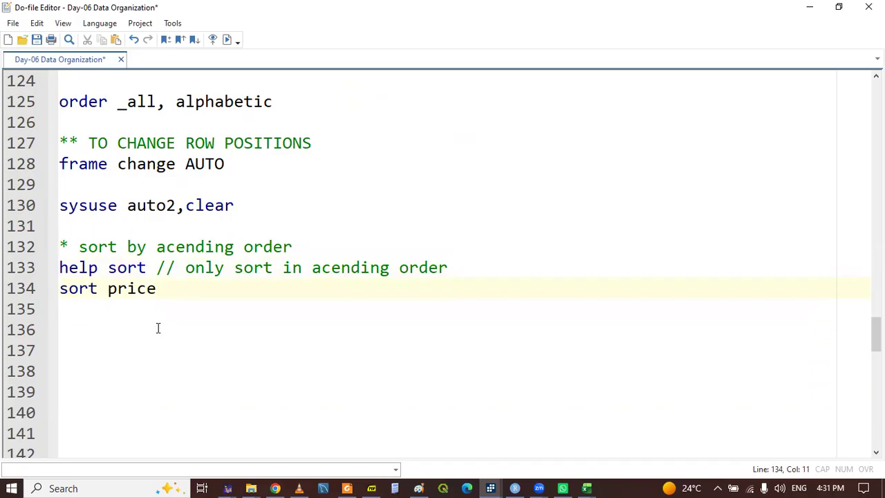
left_click(62, 290)
key("Return")
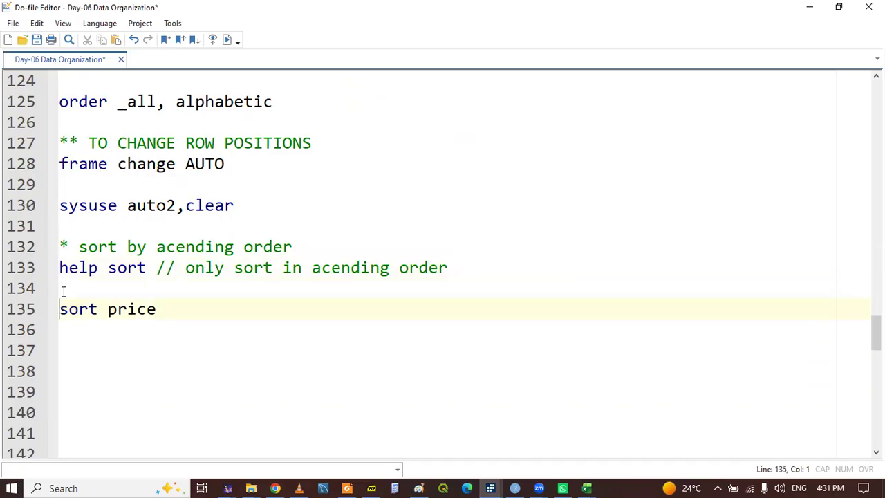
Append the comment "// for numeric is smallest value to largest" to the sort price command on line 135
key("End")
type("// for ")
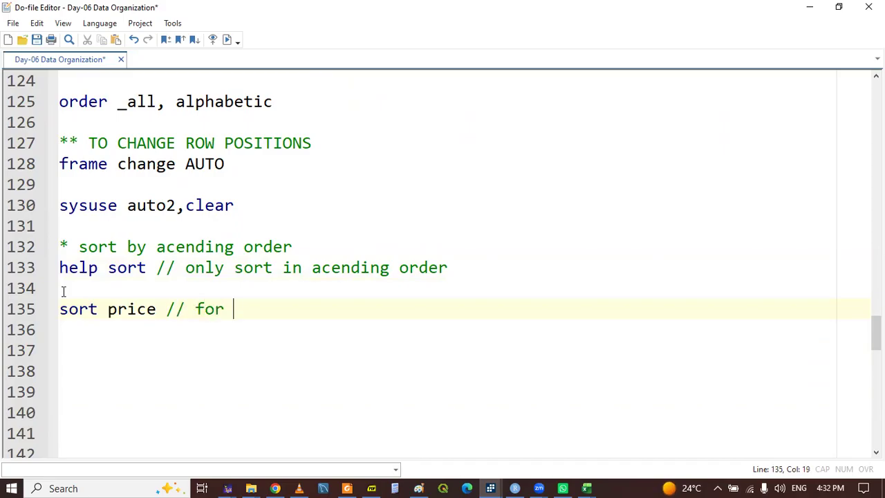
type("numeric i")
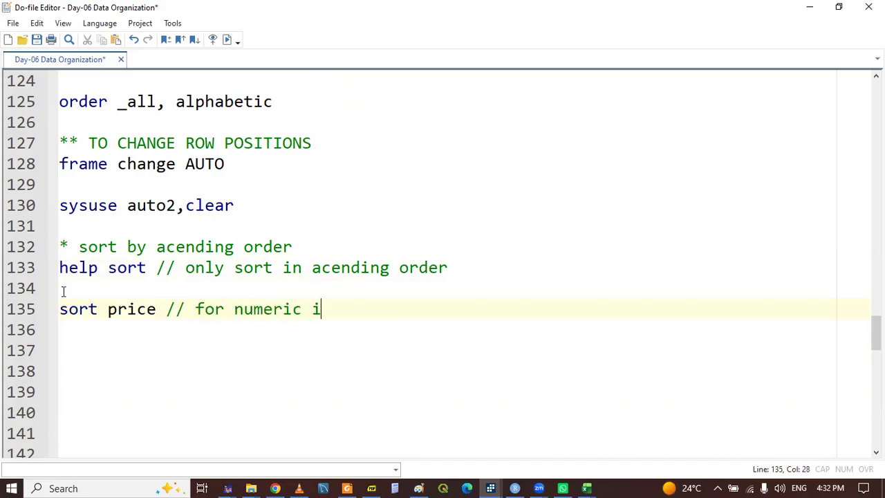
type("s samm")
key("BackSpace")
key("BackSpace")
key("BackSpace")
type("n")
key("BackSpace")
type("mallest")
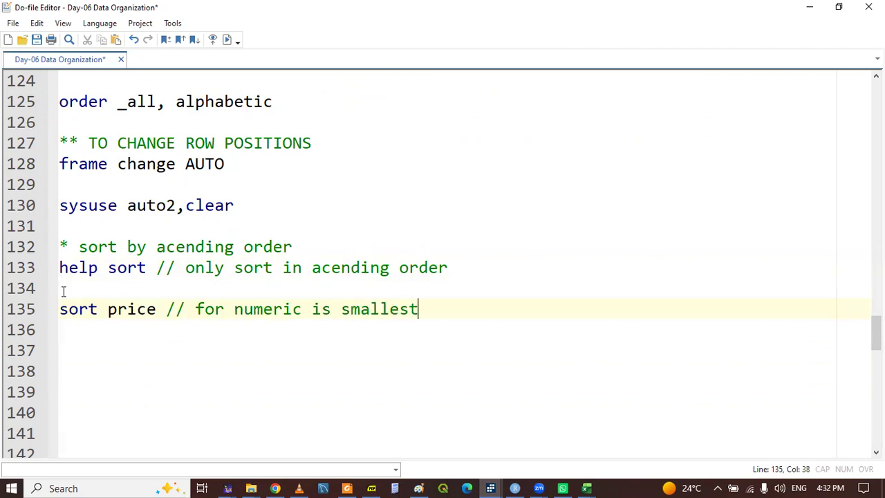
type(" value t")
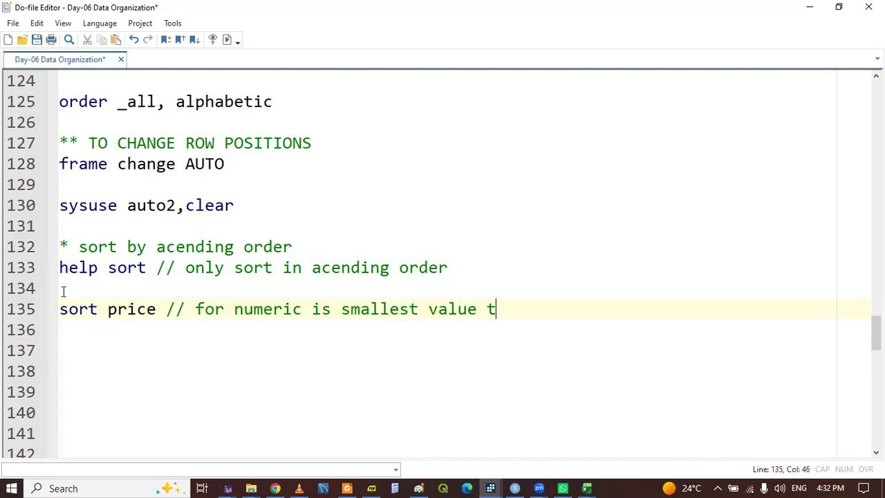
type("o largest")
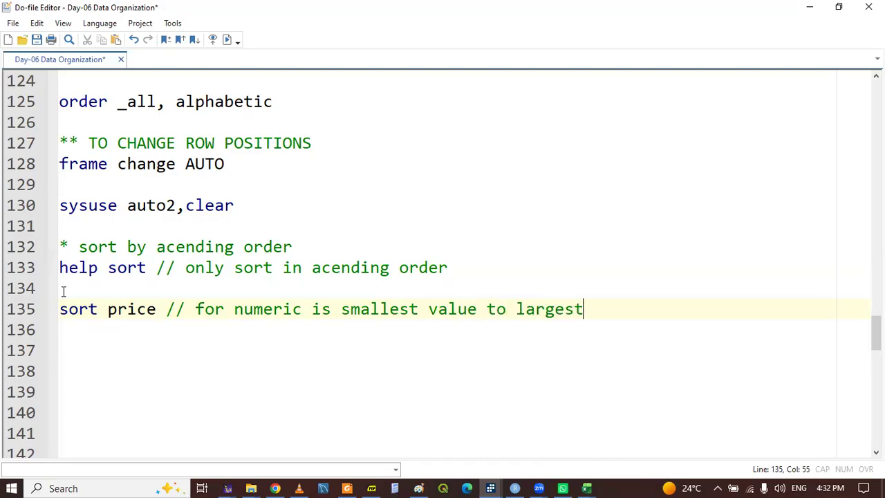
Write the command sort make on line 136 with the comment "// character is from A to Z"
key("Return")
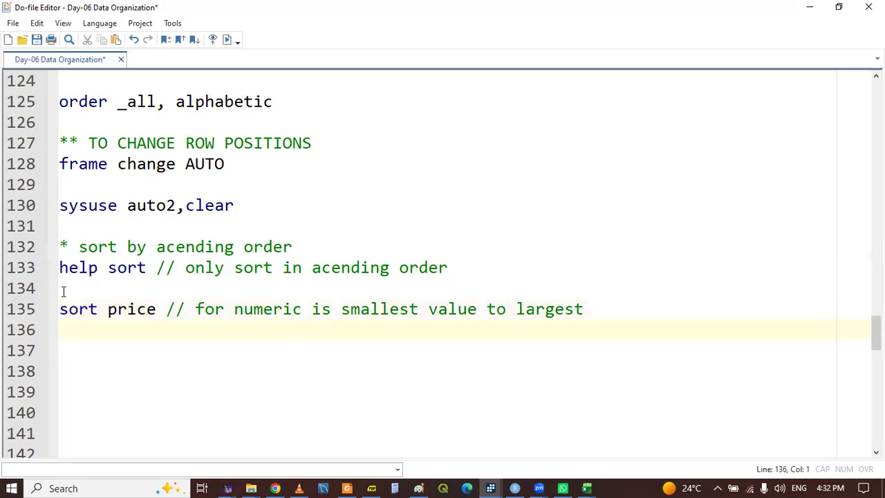
type("sort make // charac")
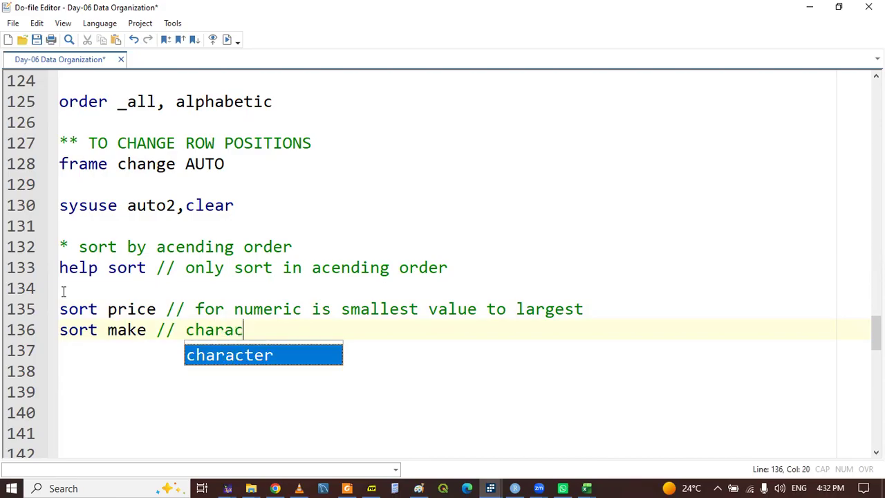
key("Tab")
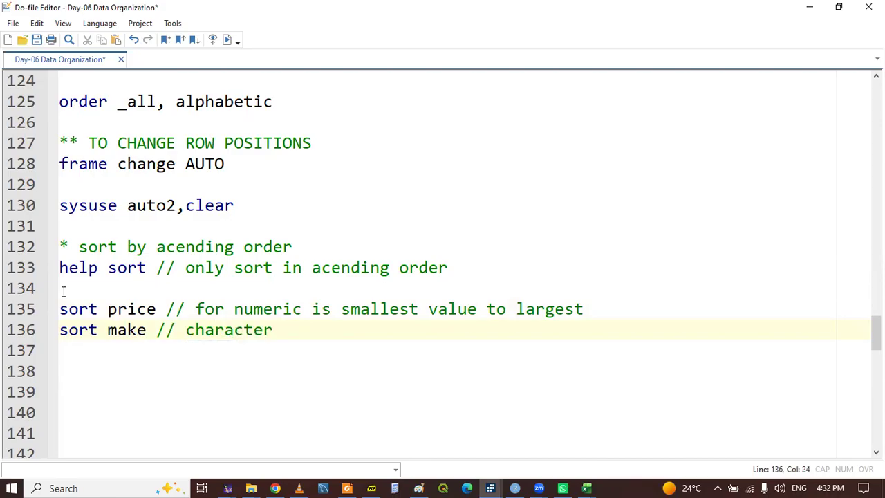
type("is fro")
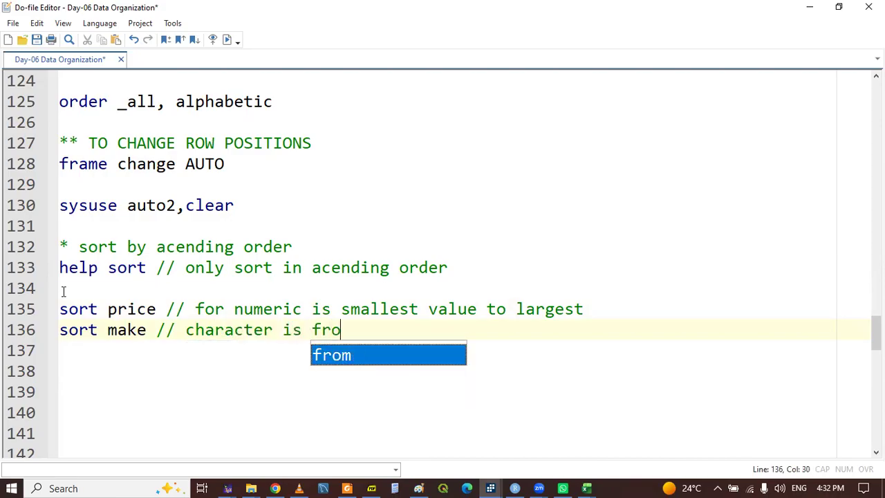
type("m A to Z")
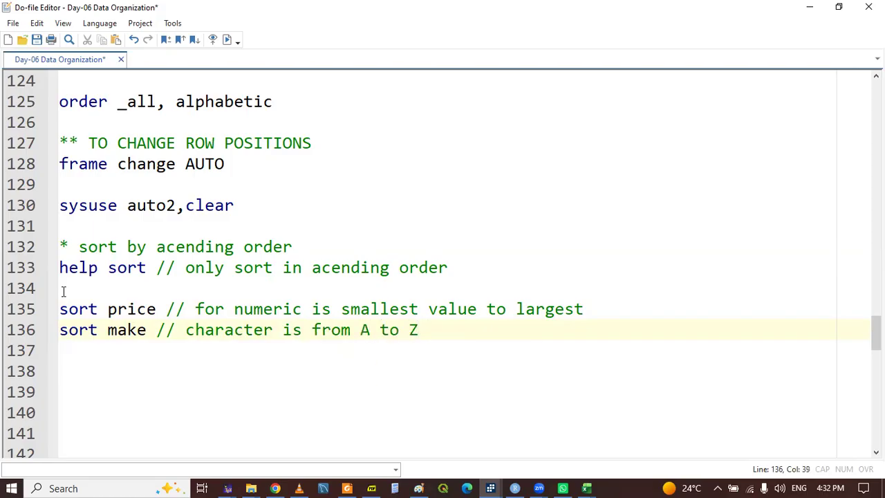
Check the current row order of the make variable in the Data Editor
mouse_move(490, 488)
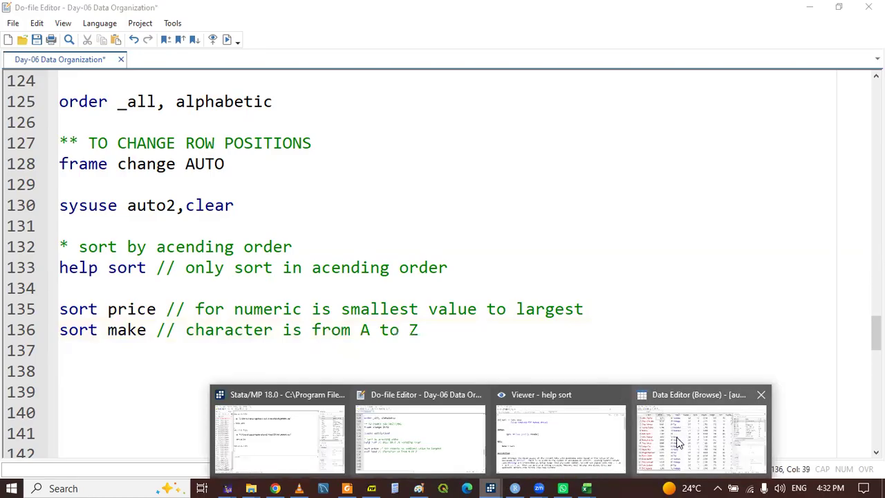
left_click(679, 442)
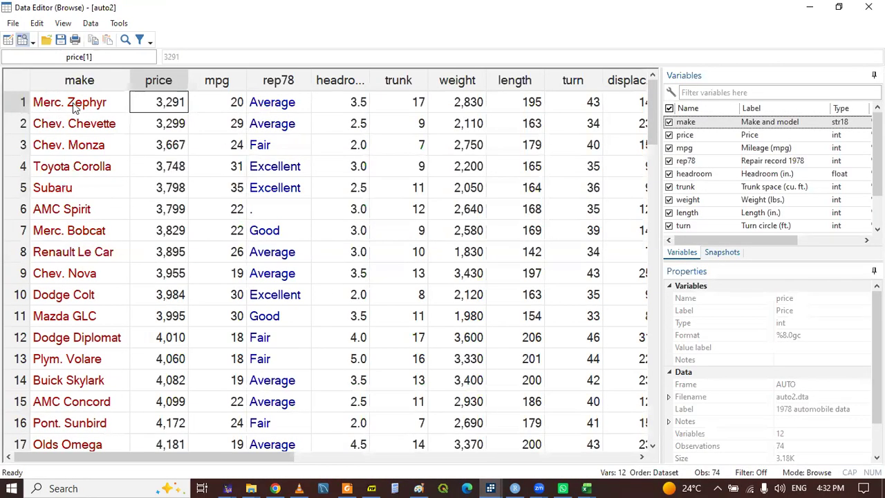
left_click(71, 123)
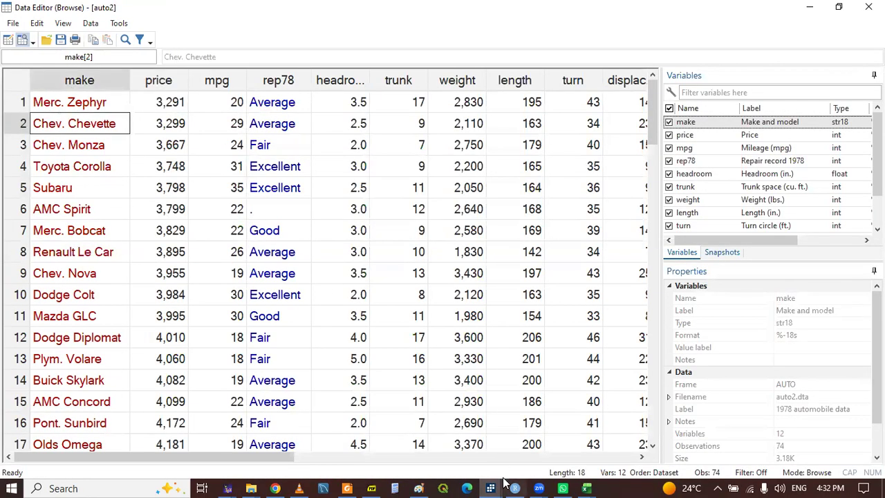
Run the sort make command on line 136 and show the reordered dataset in the Data Editor
mouse_move(492, 482)
left_click(387, 429)
double_click(62, 332)
key("shift+End")
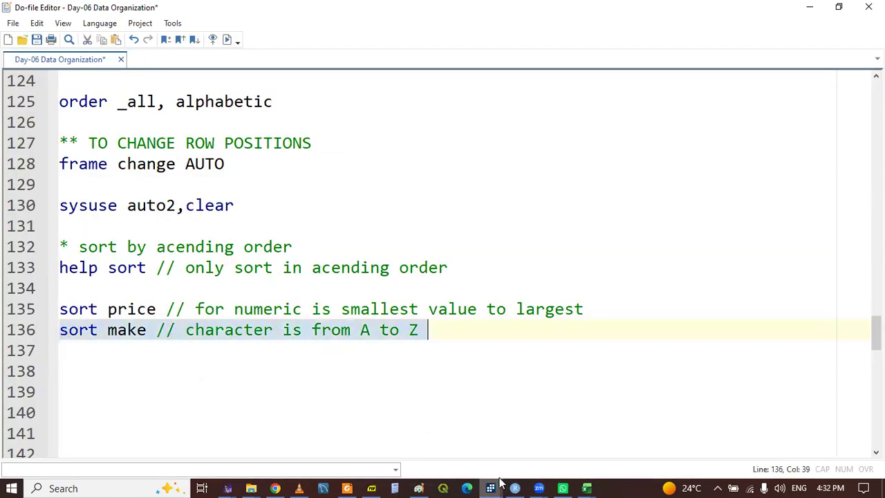
mouse_move(492, 482)
left_click(688, 429)
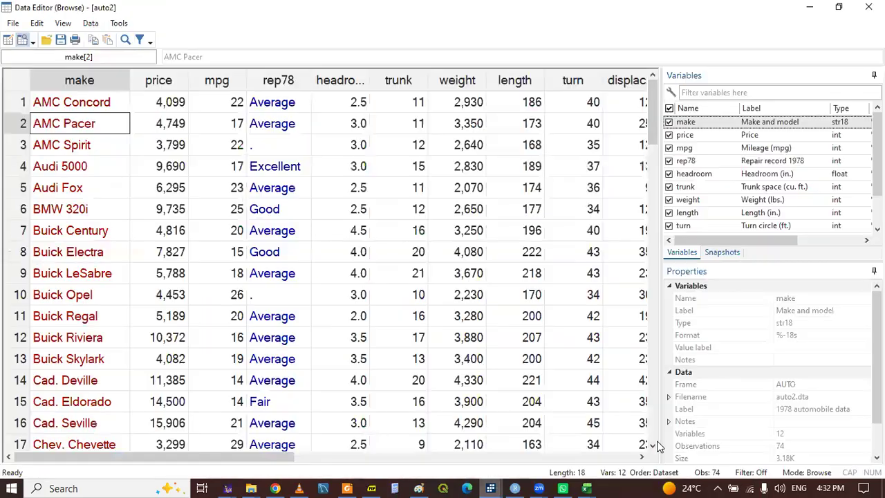
Examine the order of the make values down to the last observation in the Data Editor
left_click(40, 238)
key("Down")
key("Down")
key("Down")
key("Down")
key("Down")
key("Down")
key("Down")
key("Down")
key("Down")
key("Down")
key("Down")
key("Down")
key("Down")
key("Down")
key("Down")
key("Down")
key("Down")
key("Down")
key("Down")
key("Down")
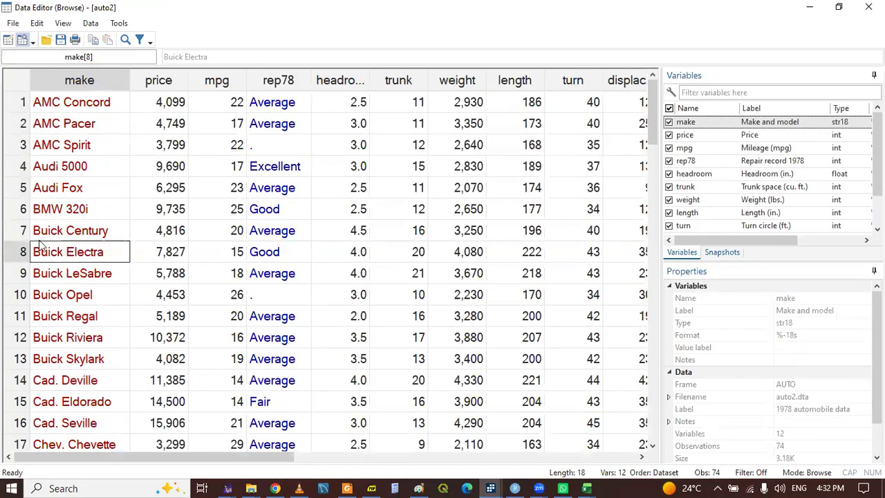
key("Down")
key("Down")
key("Down")
key("Down")
key("Down")
key("Down")
key("Down")
key("Down")
key("Down")
key("Down")
key("Down")
key("Down")
key("Down")
key("Down")
key("Down")
key("Down")
key("Down")
key("Down")
key("Down")
key("Down")
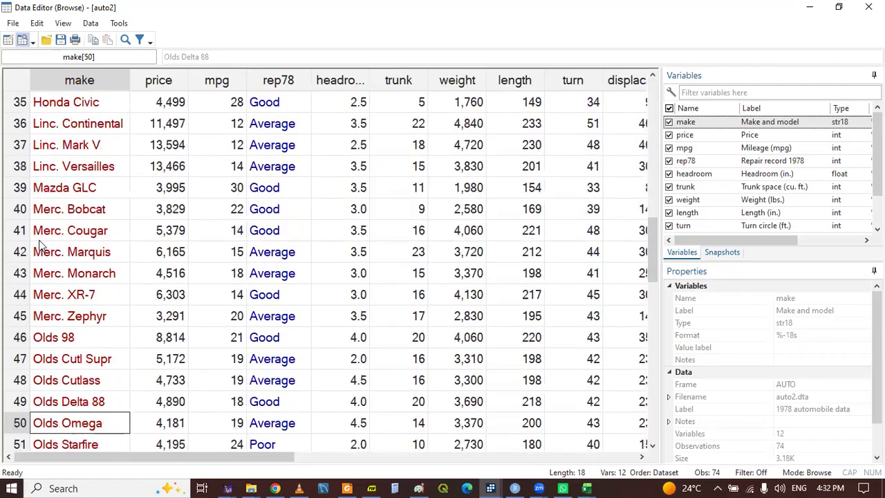
key("Up")
key("Up")
key("Up")
key("Up")
key("Up")
key("Up")
key("Up")
key("Up")
key("Up")
key("Up")
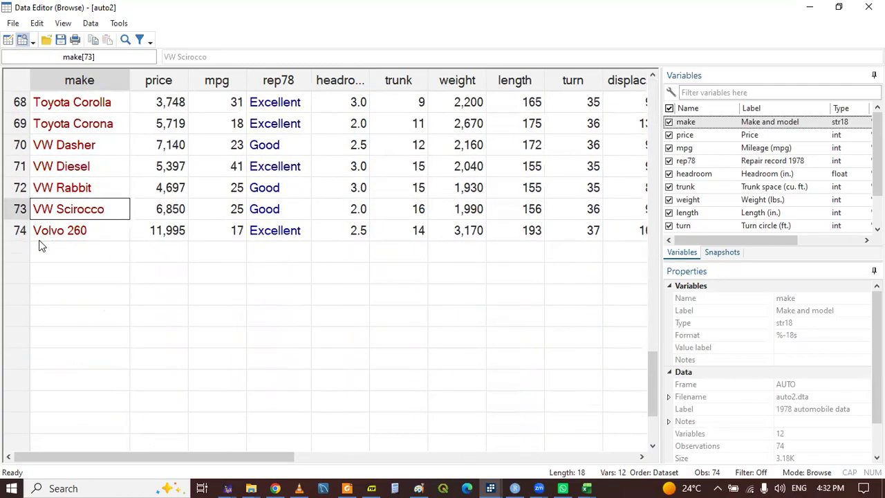
left_click(451, 315)
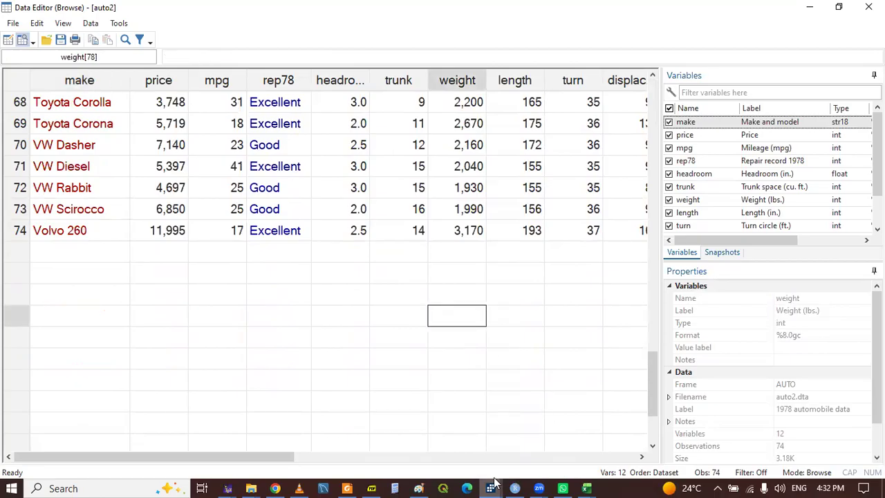
Write the comment "* use gsort function for general sort" on line 138 of the do-file and add blank lines below it
mouse_move(495, 482)
left_click(451, 442)
left_click(157, 367)
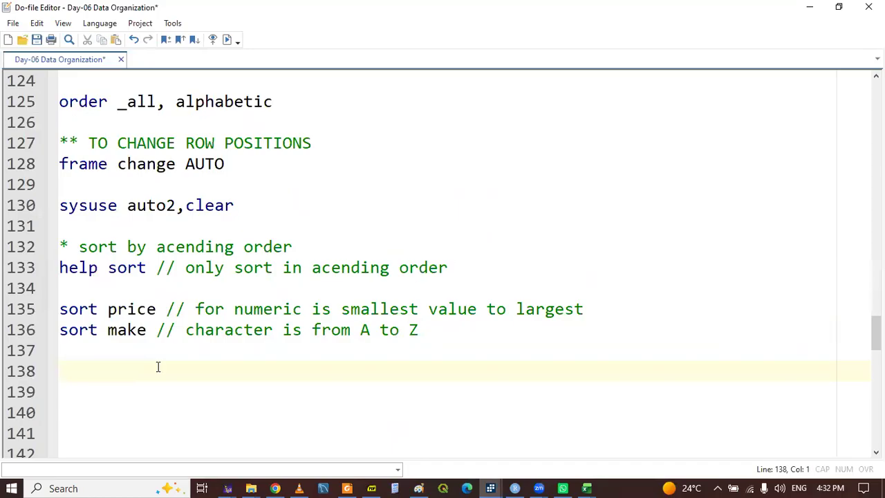
type("* use gsort ")
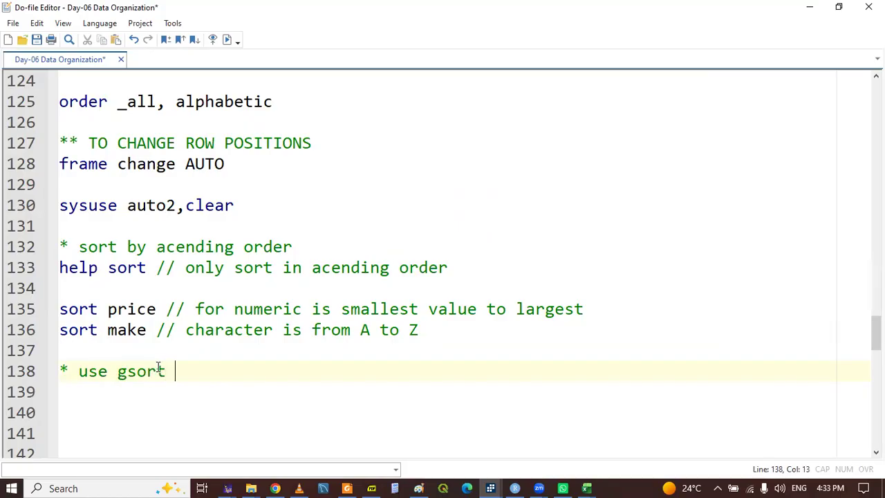
type("functio")
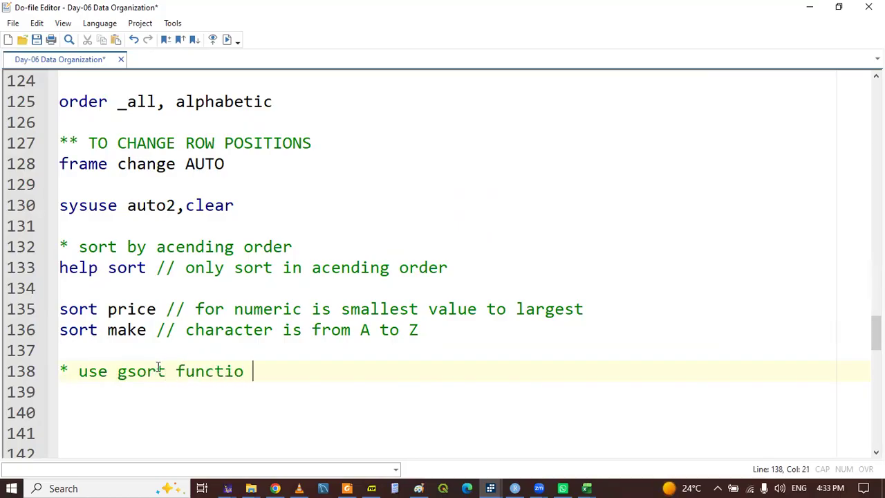
key("BackSpace")
type("n for general s")
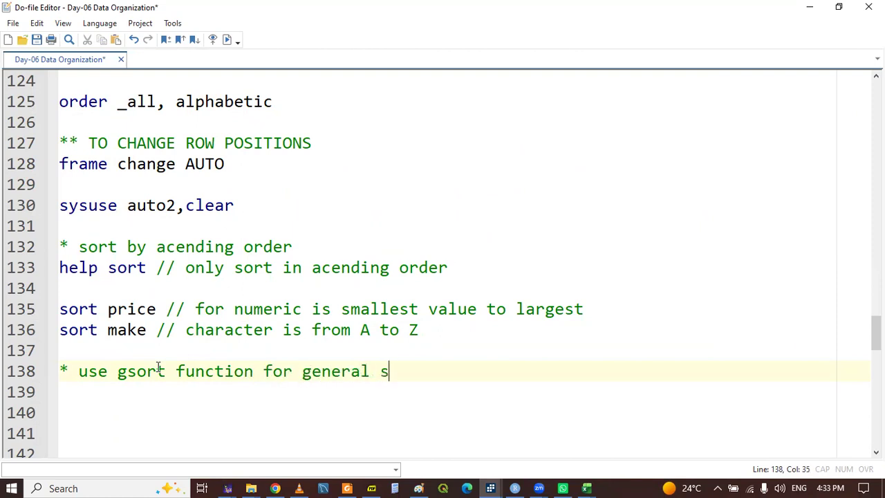
type("ort")
key("Return")
key("Return")
key("Return")
key("Return")
key("Return")
key("Return")
key("Return")
key("Return")
key("Up")
key("Up")
key("Up")
key("Up")
key("Up")
key("Up")
key("Up")
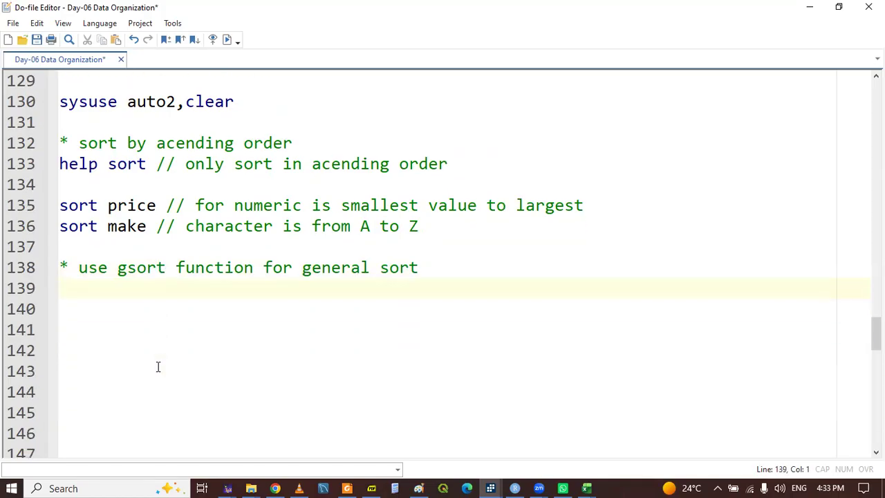
Write help gsort on line 139 and run it to view the gsort documentation
type("help gso")
key("Return")
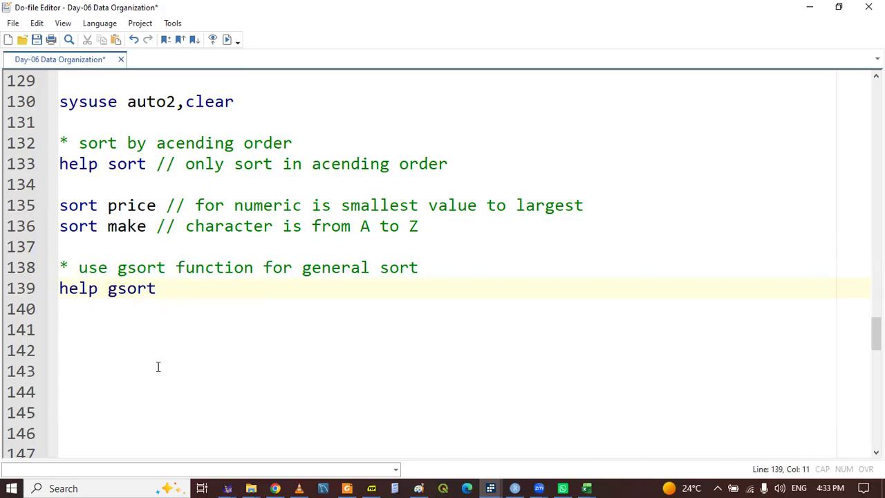
double_click(81, 289)
key("shift+End")
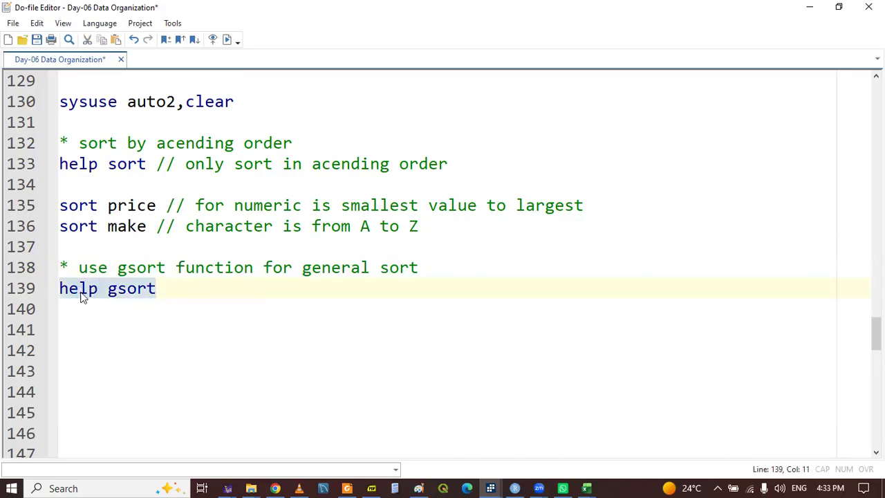
key("ctrl+d")
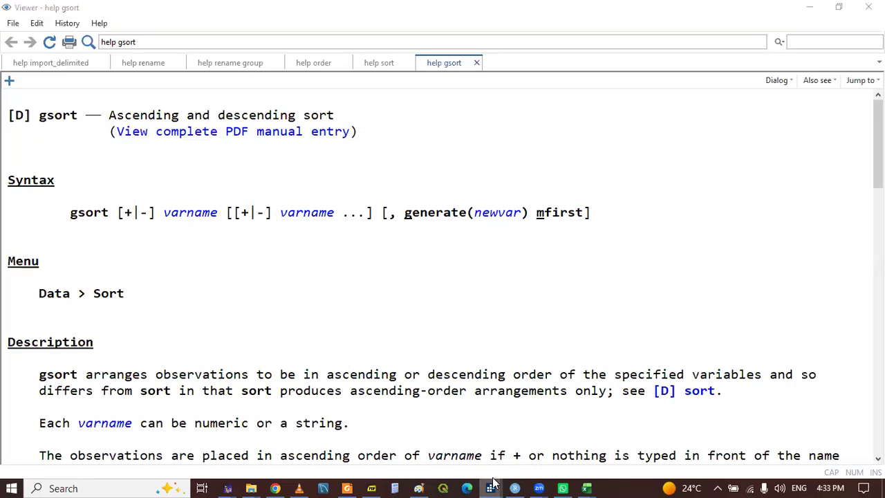
Return to the do-file and begin the comment "// + is for ascendin" after help gsort on line 139
mouse_move(490, 488)
left_click(450, 464)
left_click(221, 300)
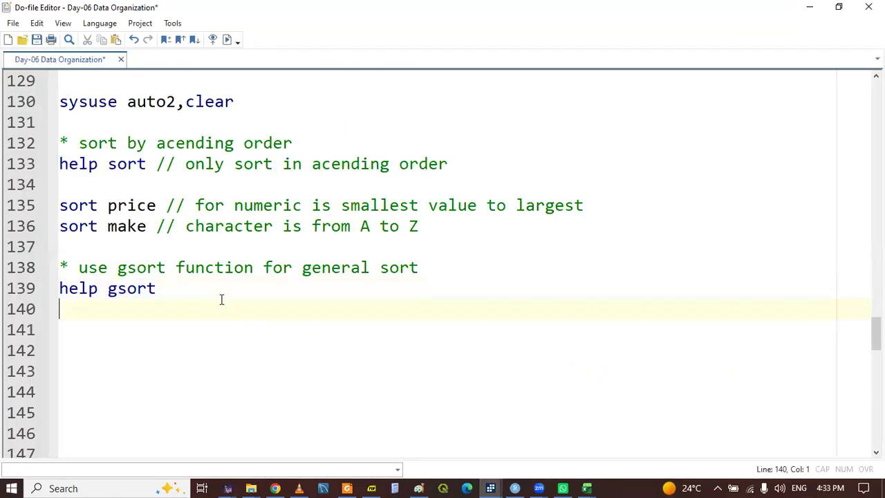
left_click(189, 288)
type("/")
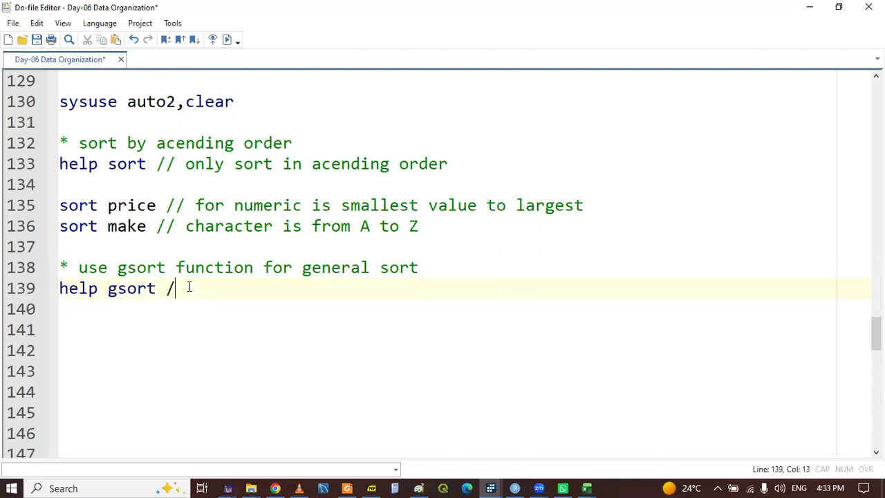
type("/ + is for ac'")
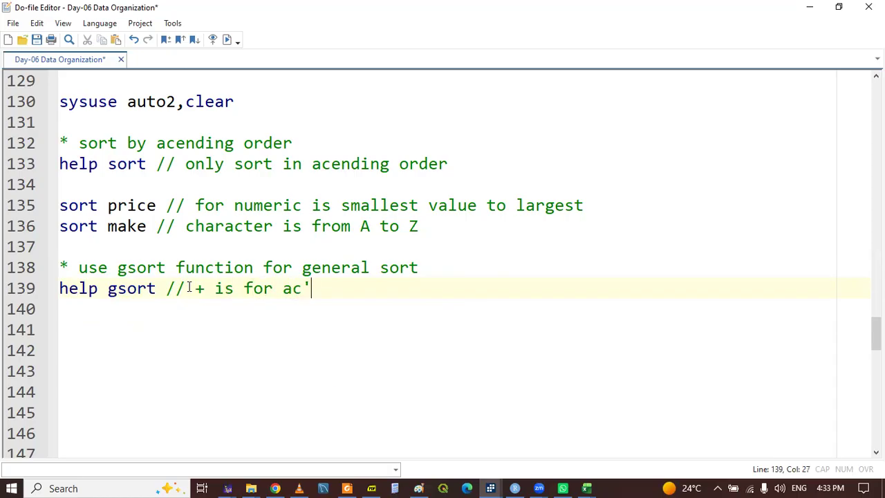
key("BackSpace")
key("BackSpace")
type("s")
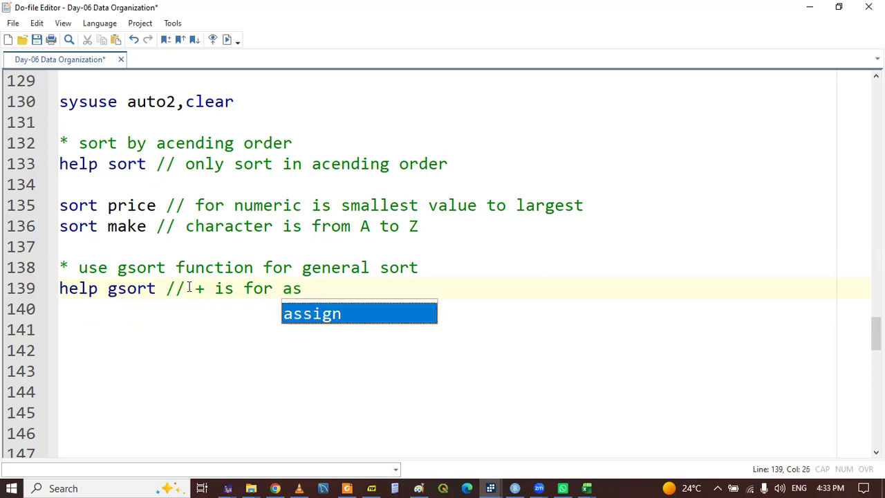
type("cendin")
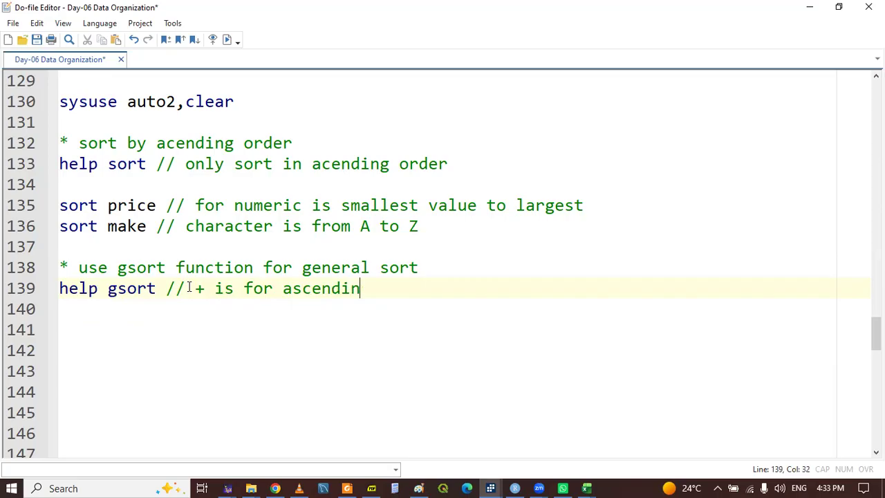
Correct the spelling of "acending" to "ascending" in the comments on lines 132 and 133
left_click(168, 143)
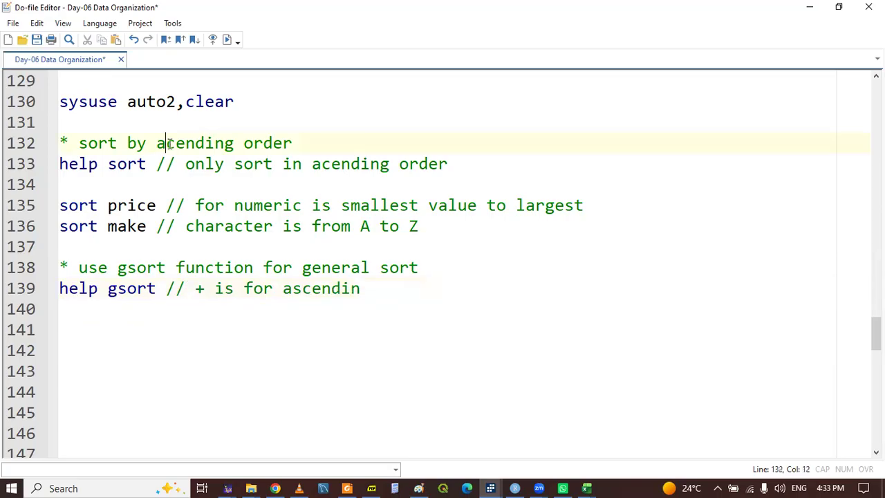
type("s")
left_click(200, 142)
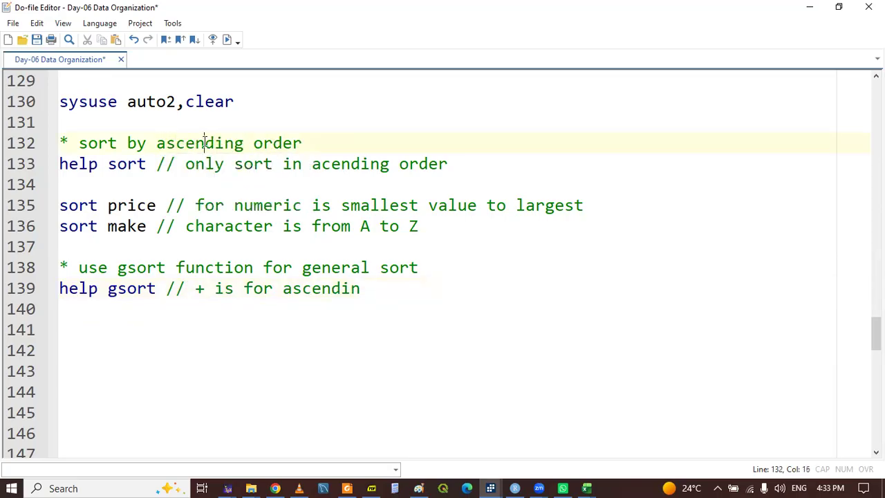
left_click(322, 164)
type("s")
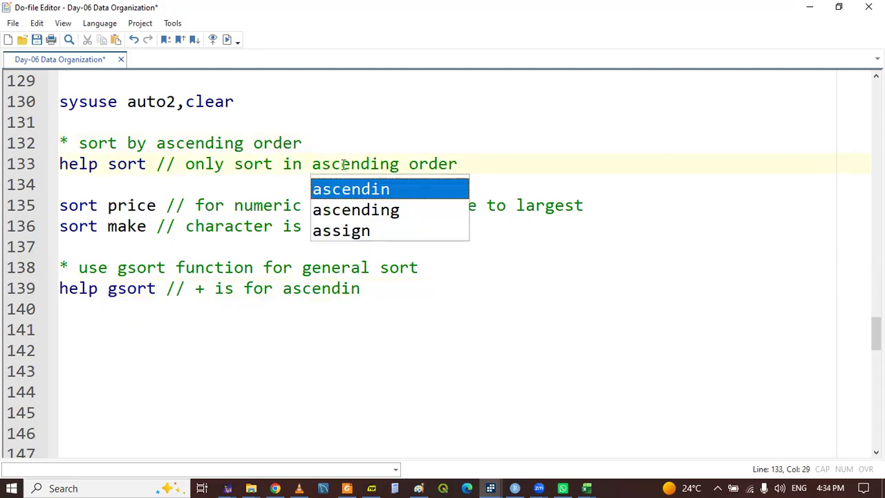
Complete the line 139 comment as "// + is for ascending order and - is for descending order", reusing "ascending order" from line 133, and save
left_click_drag(315, 164, 461, 164)
key("ctrl+c")
double_click(315, 289)
key("ctrl+v")
type("and - i")
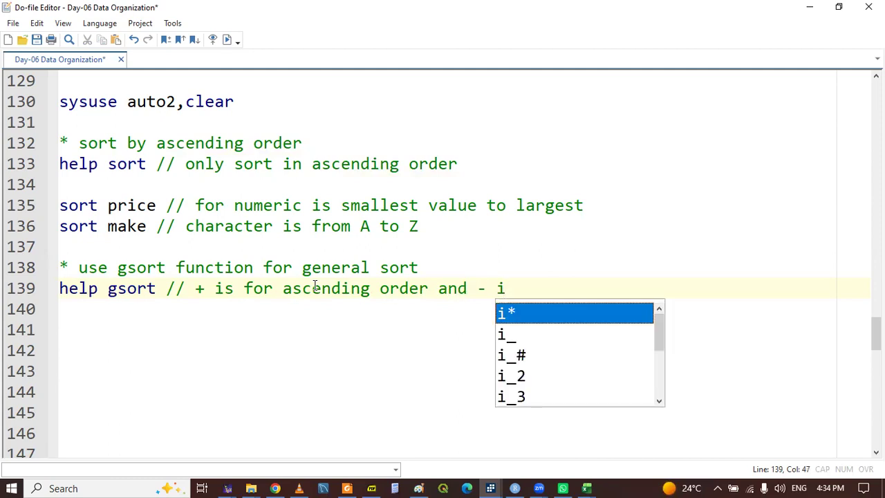
type("s for desc")
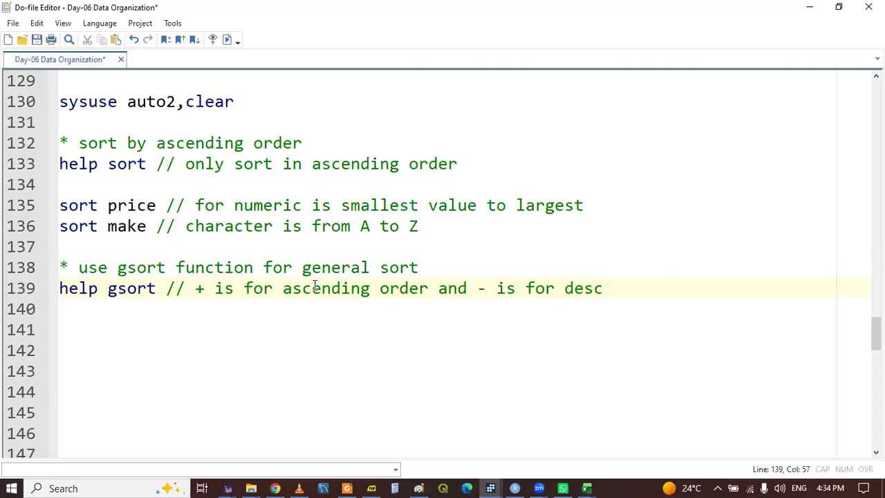
type("ending ")
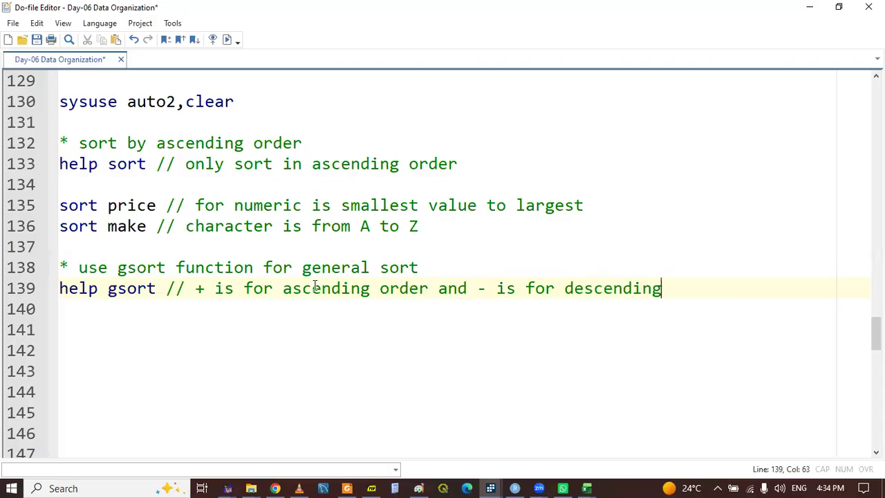
type("order")
key("Return")
key("Return")
key("ctrl+s")
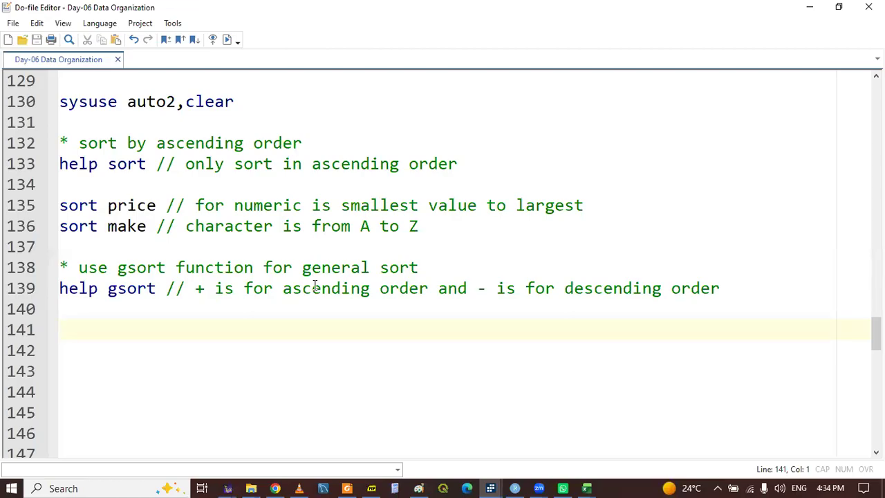
Write the comment "* sort by ascending order using gsort function" on line 141 and save the do-file
type("* sor")
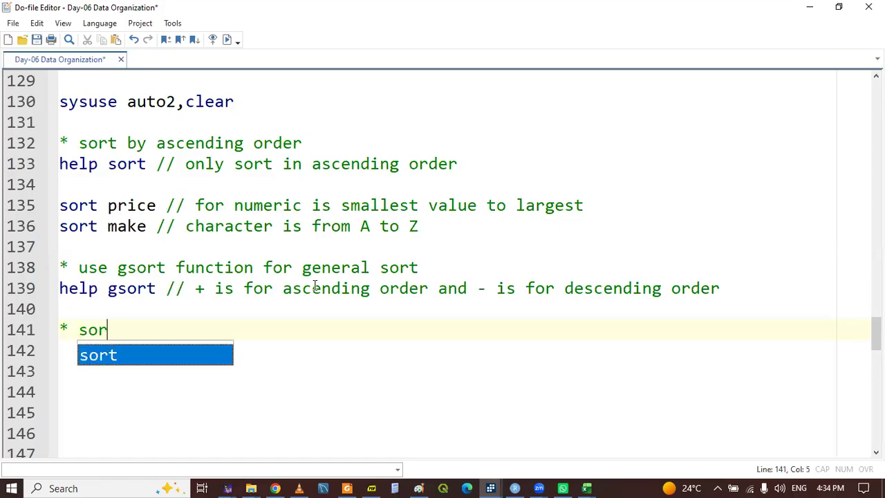
type("t by ")
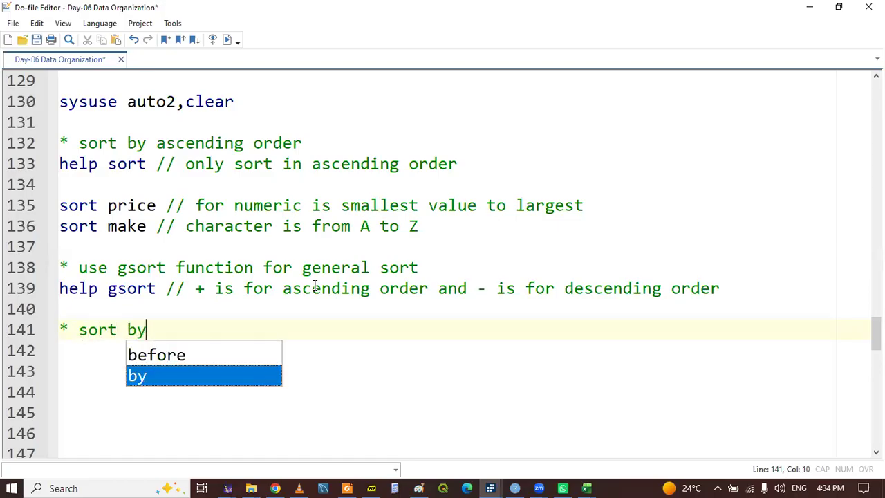
type("asc")
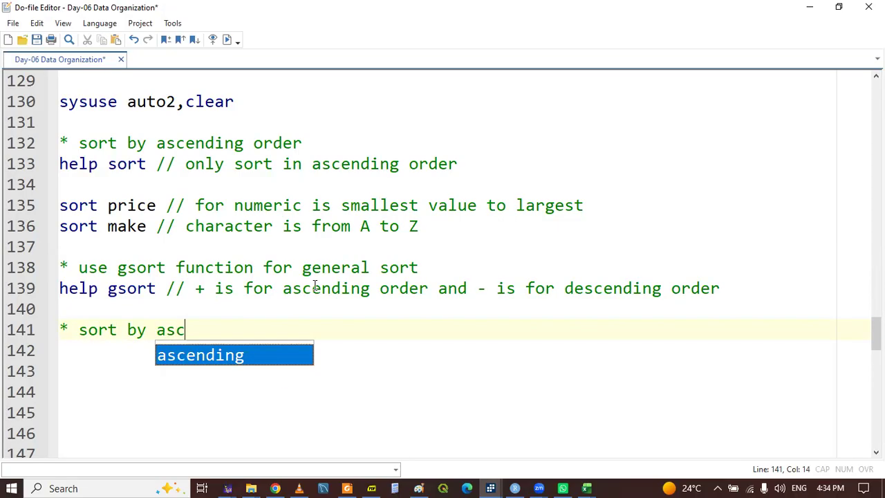
key("Return")
type("or")
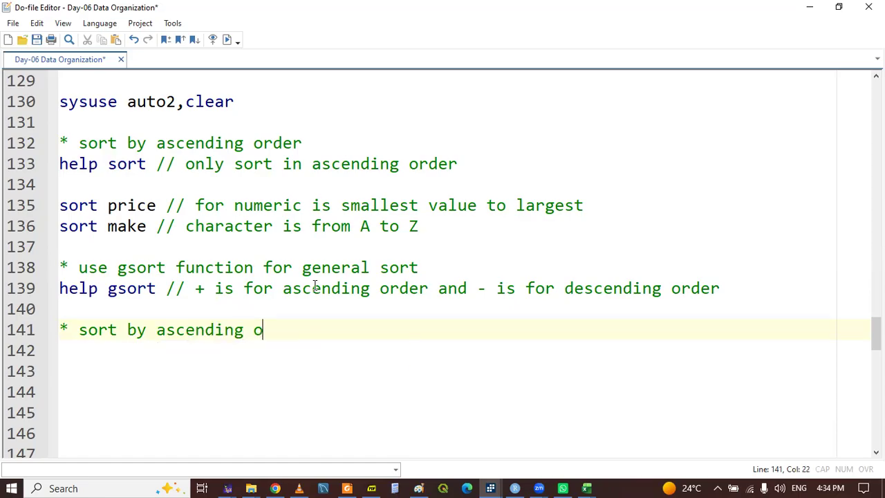
key("Return")
type("us")
type("ing")
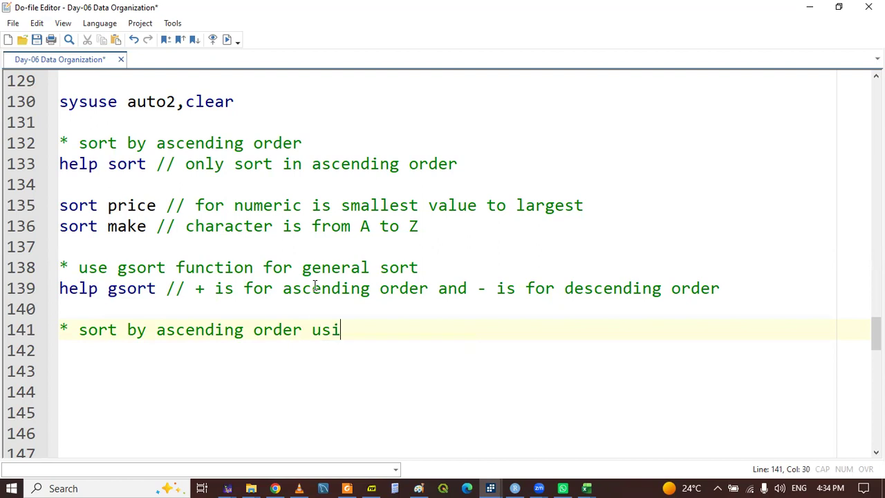
type(" g")
key("BackSpace")
type("gso")
key("Return")
type("funct")
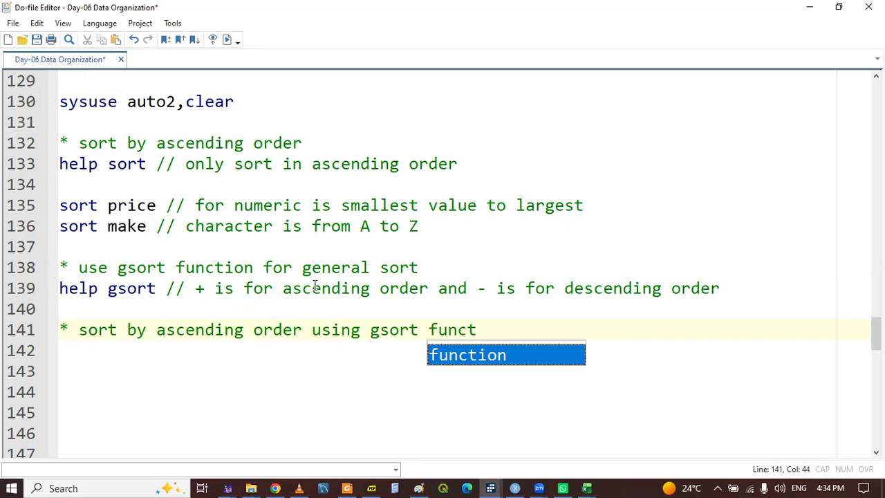
key("Return")
key("Return")
key("ctrl+s")
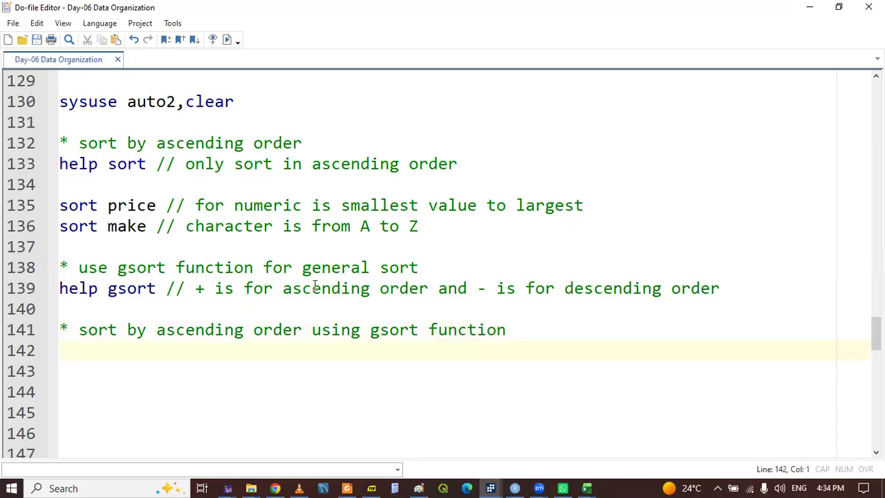
Add blank lines below the ascending order comment and write gsort +price on line 143
key("Return")
key("Return")
key("Return")
key("Return")
key("Return")
key("Return")
key("Return")
key("Return")
key("BackSpace")
key("Up")
key("Up")
key("Up")
key("Up")
key("Up")
key("Up")
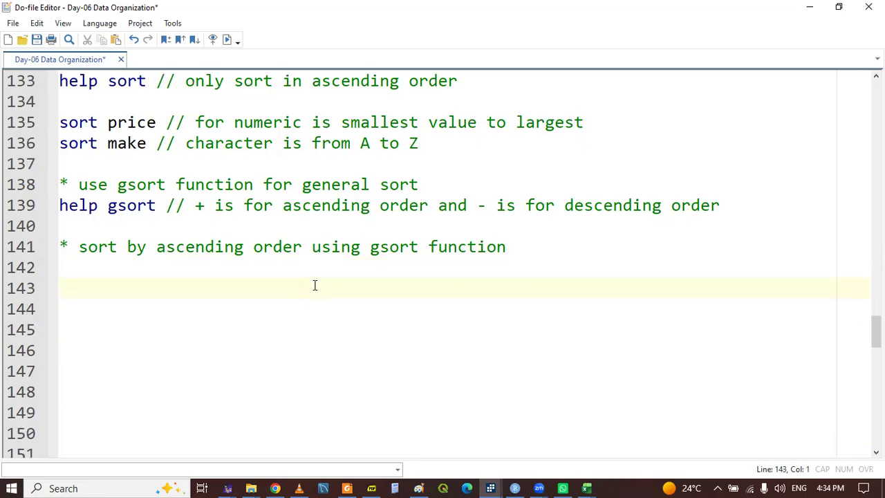
type("gso")
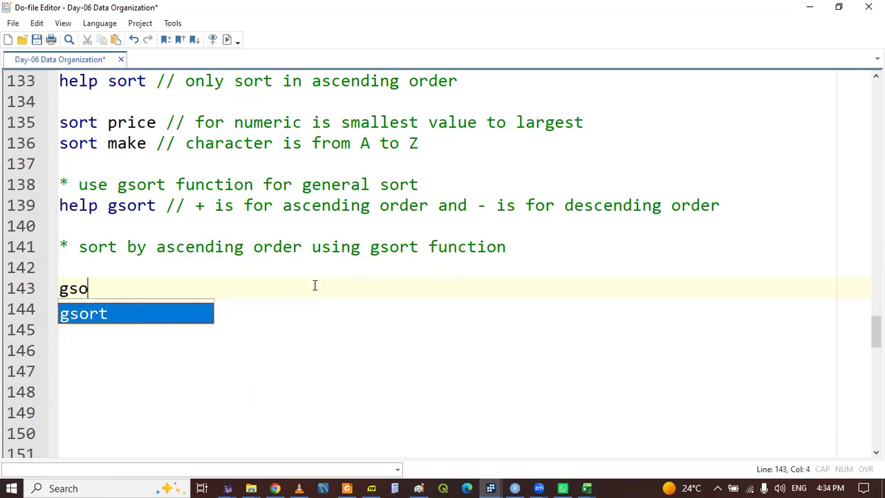
type("rt +price")
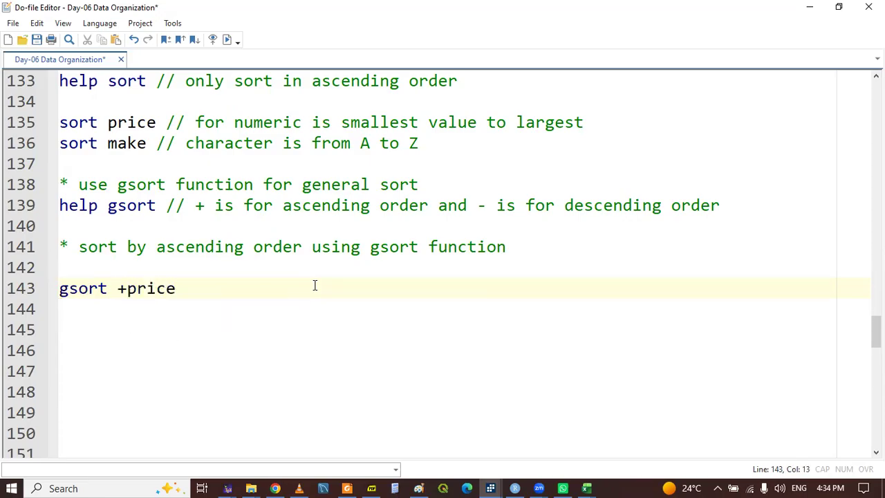
Run the gsort +price command and view the sorted dataset from its first observation in the Data Editor
double_click(74, 289)
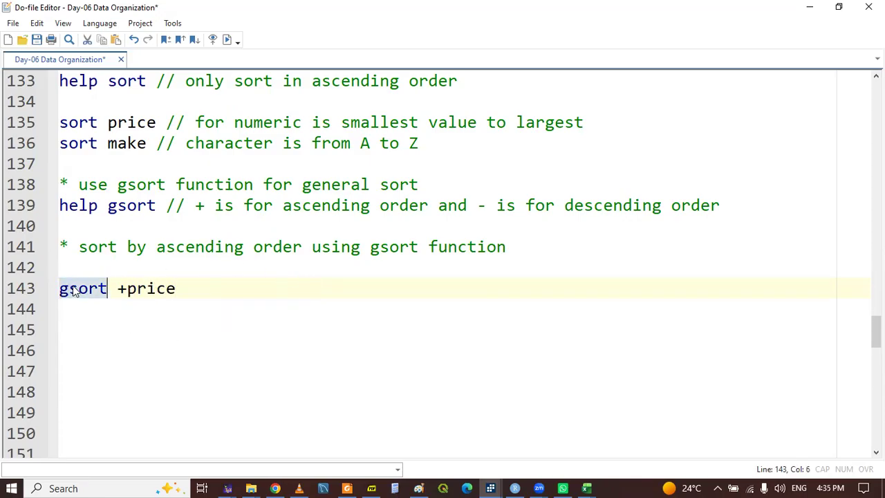
key("shift+End")
left_click(490, 488)
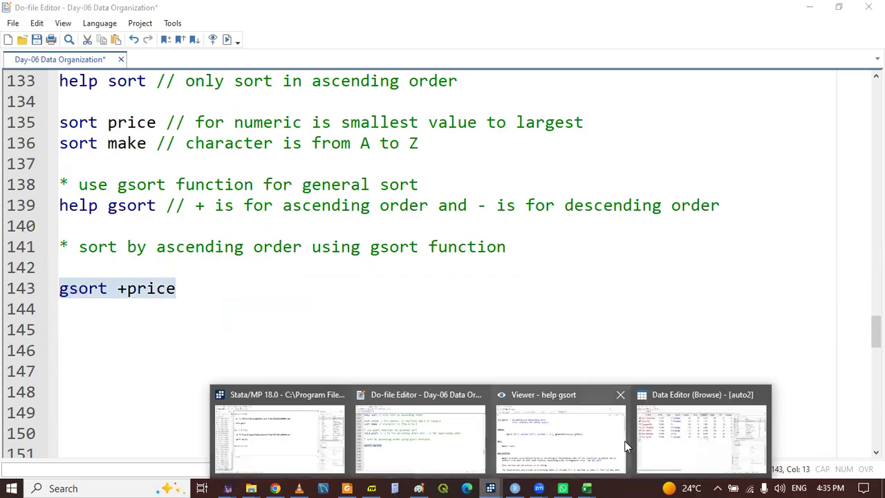
left_click(702, 436)
left_click_drag(650, 358, 652, 76)
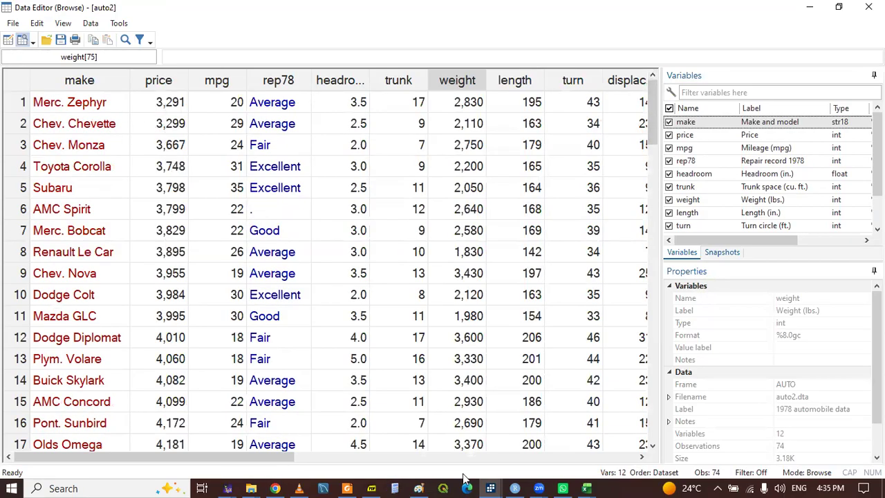
Back in the do-file, remove the blank line above gsort +price and duplicate the comment and command onto lines 144 and 145
mouse_move(442, 488)
left_click(454, 436)
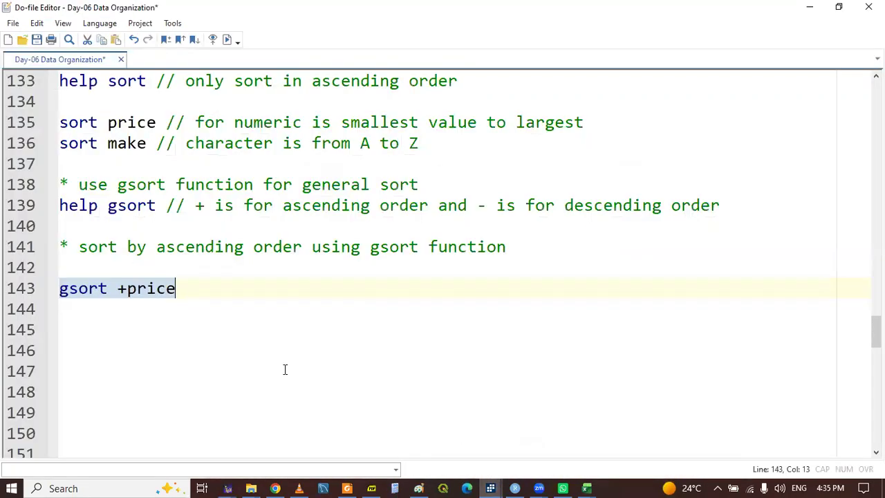
left_click(61, 267)
key("BackSpace")
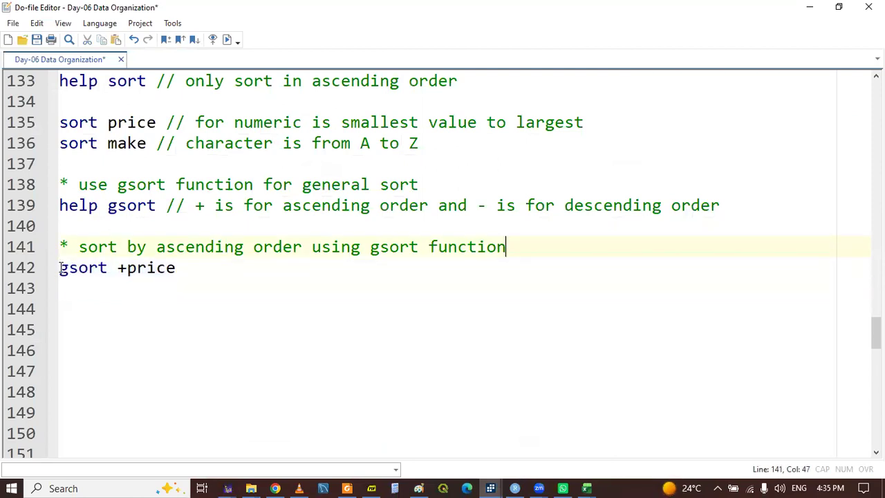
left_click_drag(62, 247, 186, 268)
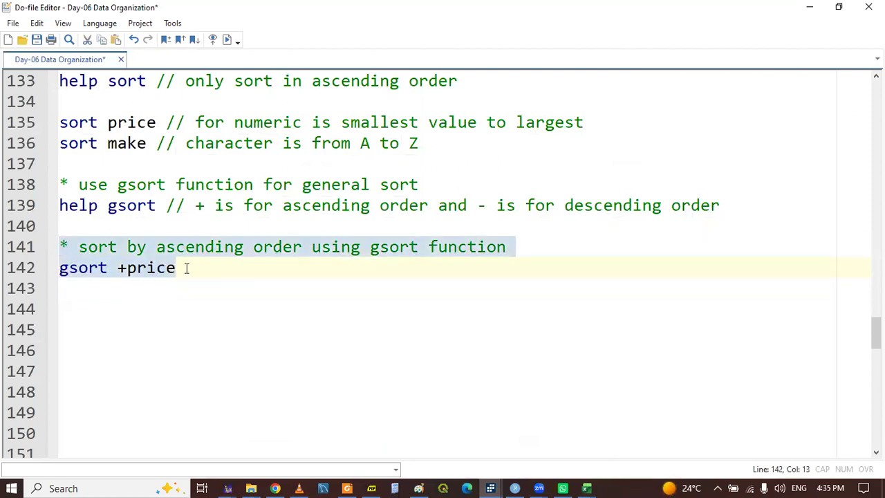
left_click(106, 306)
key("ctrl+v")
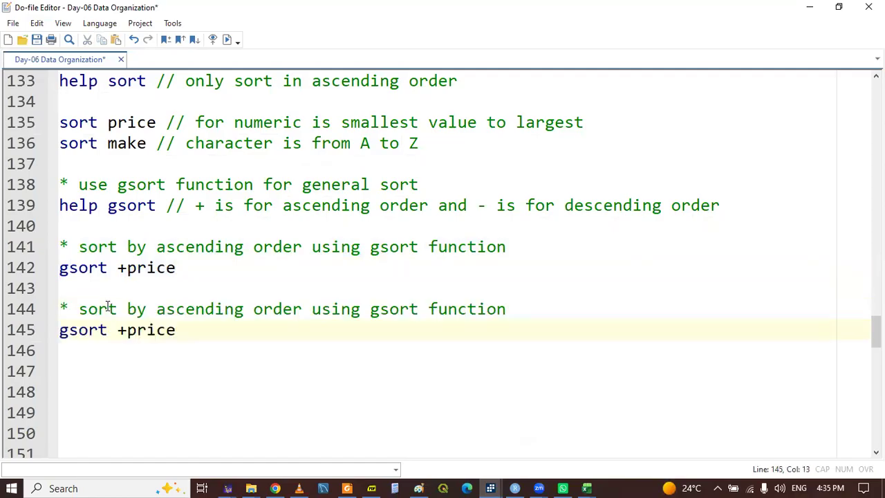
Change the copied comment to "descending order" and its command to gsort -price, and save the do-file
double_click(179, 314)
type("desc")
key("Return")
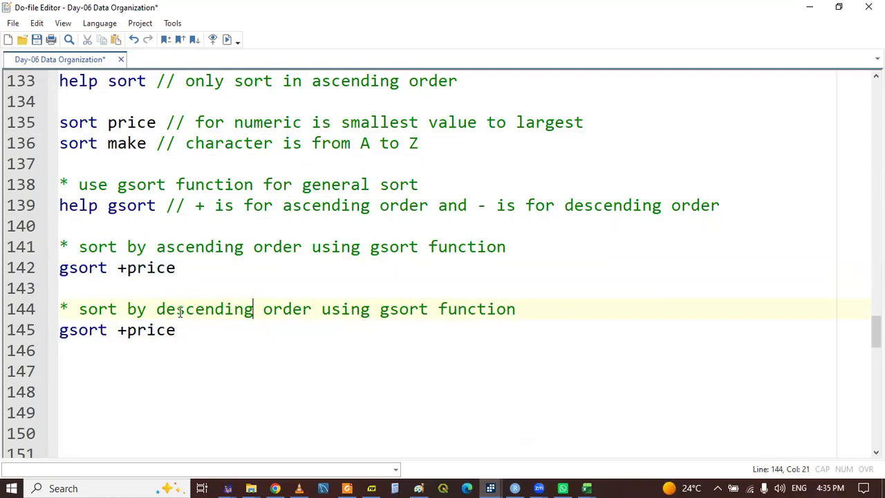
left_click_drag(127, 269, 119, 276)
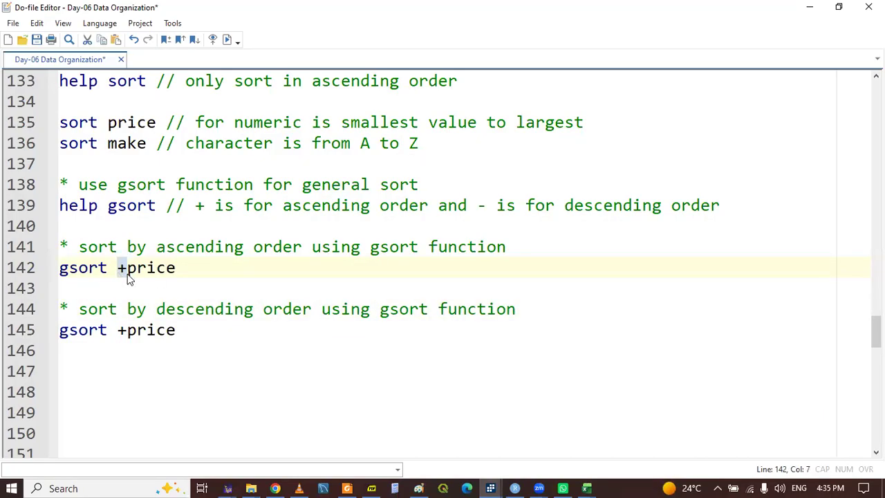
left_click(205, 309)
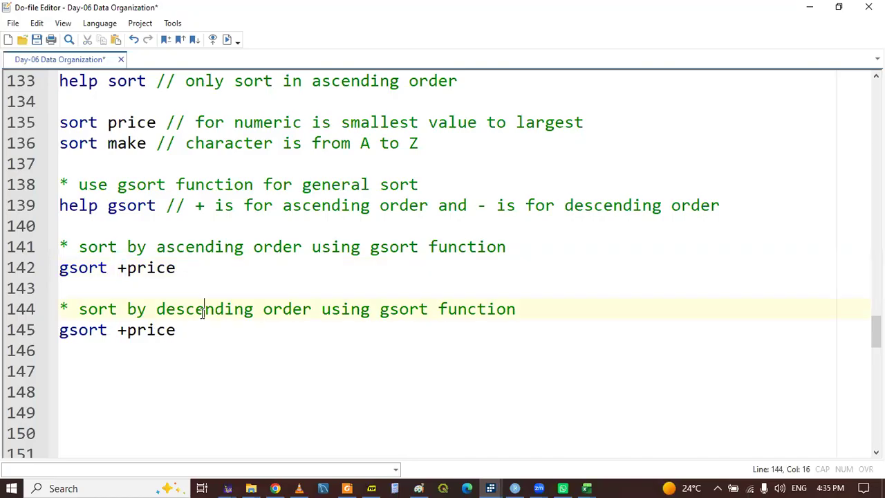
left_click(126, 330)
key("BackSpace")
type("-")
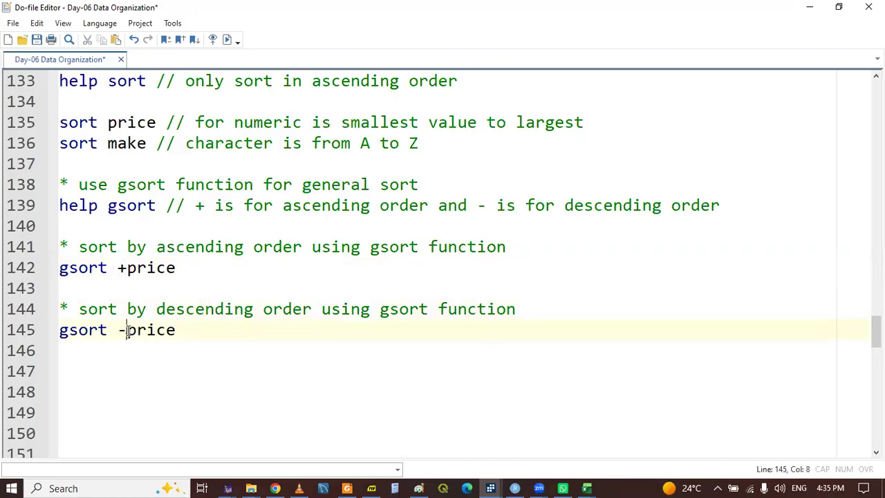
key("ctrl+s")
Run the gsort -price command and view the sorted dataset from its first observation in the Data Editor
left_click(165, 328)
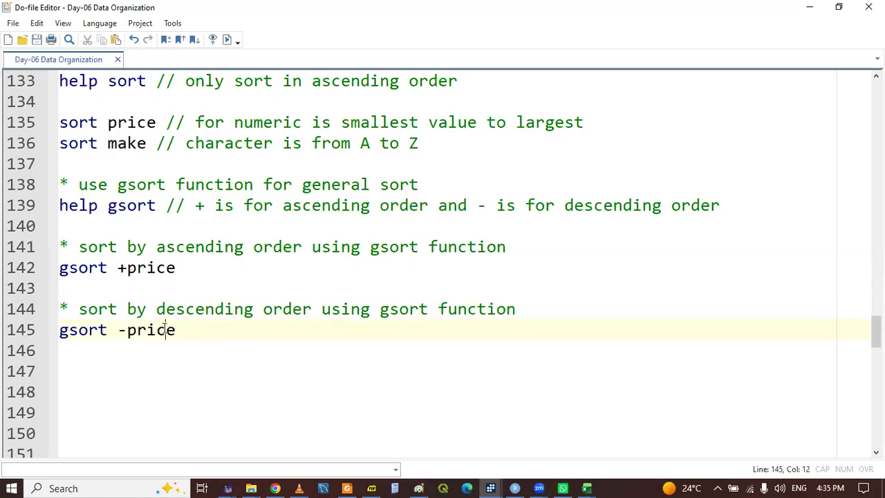
triple_click(165, 328)
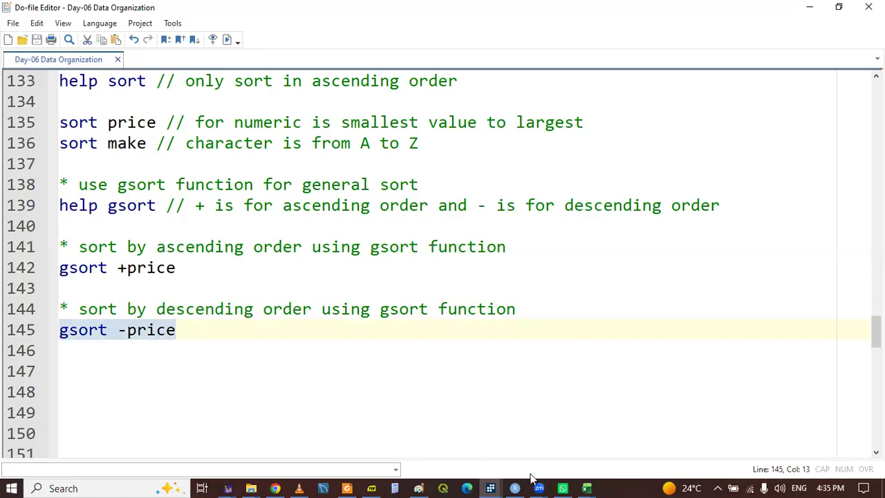
mouse_move(490, 484)
left_click(704, 426)
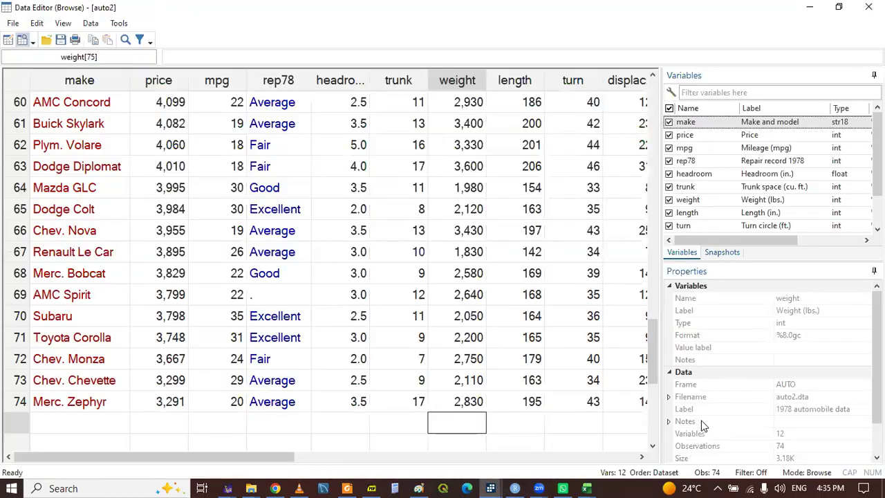
left_click_drag(649, 345, 668, 91)
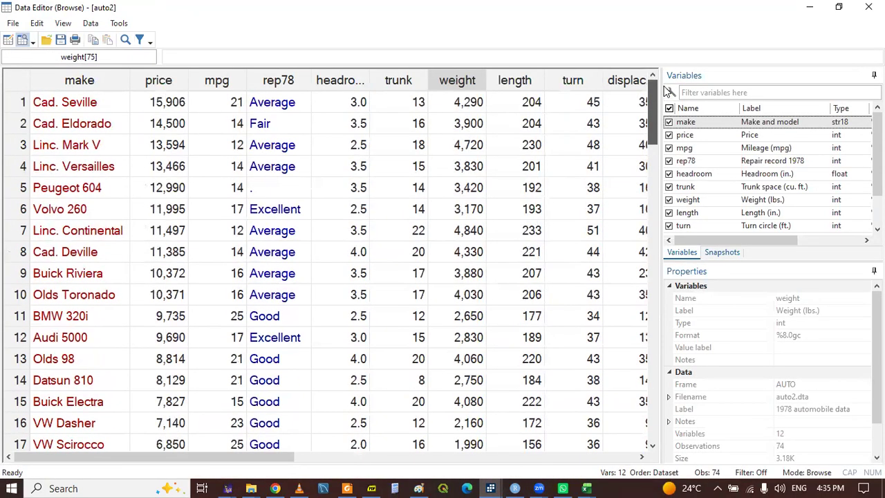
Check the order of the price values in the first six observations
left_click(172, 102)
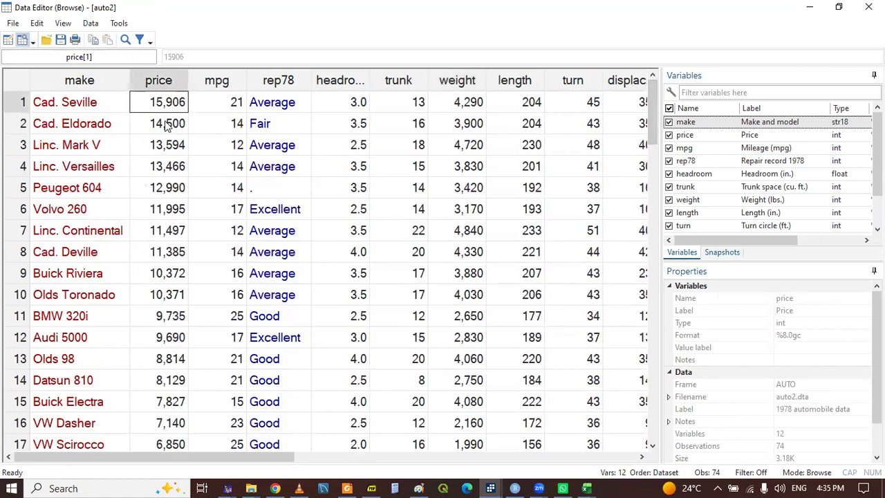
left_click(166, 125)
left_click(161, 146)
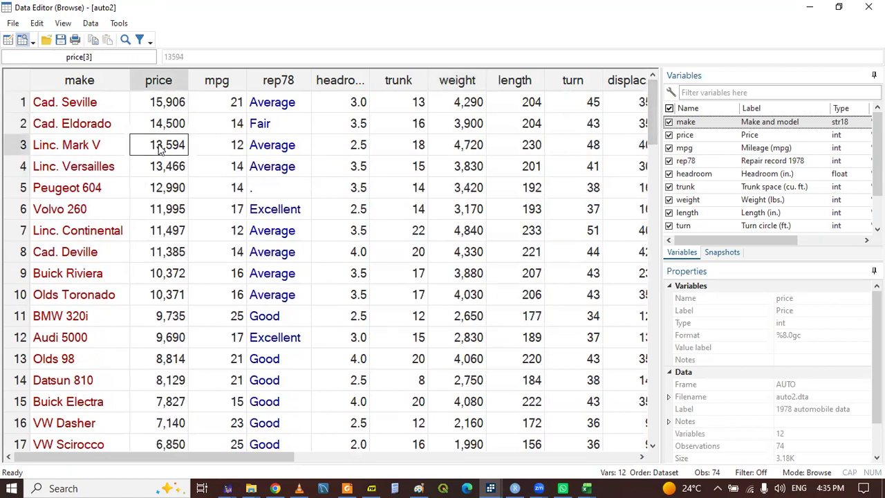
left_click(165, 186)
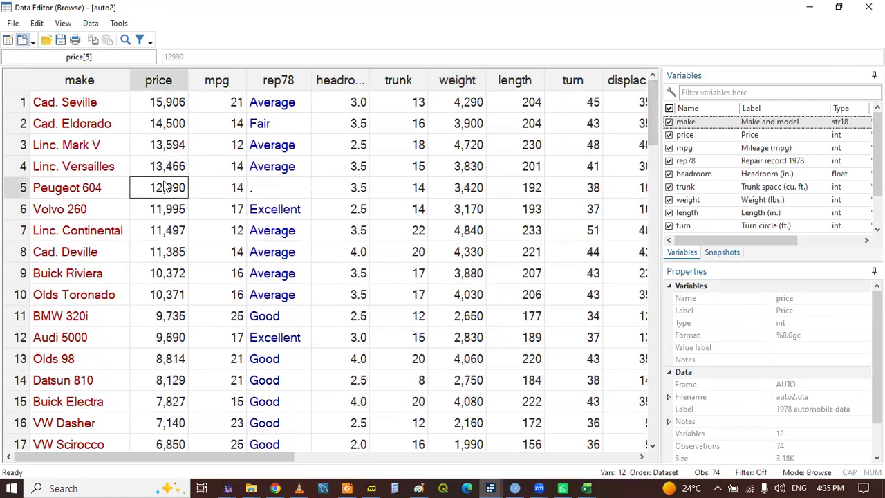
left_click(177, 226)
left_click(172, 211)
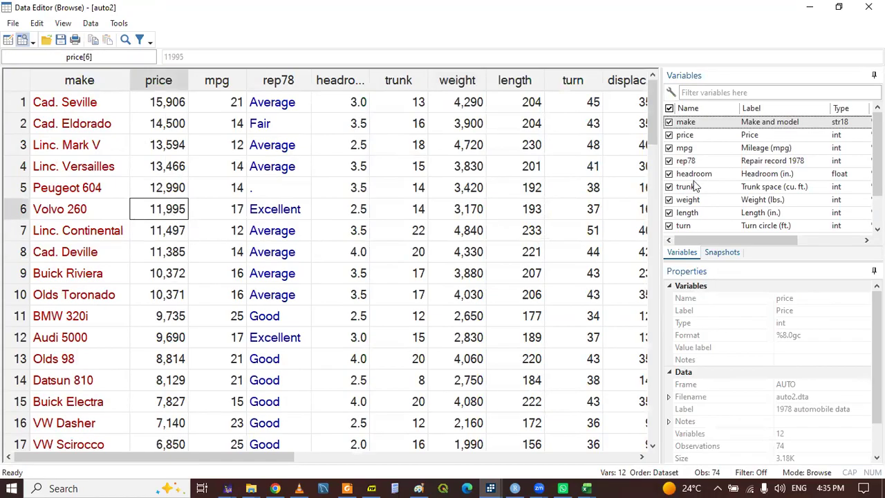
mouse_move(652, 128)
left_mouse_down()
mouse_move(650, 346)
mouse_move(634, 405)
mouse_move(636, 125)
left_mouse_up()
Back in the do-file, add several blank lines below gsort -price and place the cursor on line 148
mouse_move(490, 488)
left_click(446, 448)
left_click(166, 346)
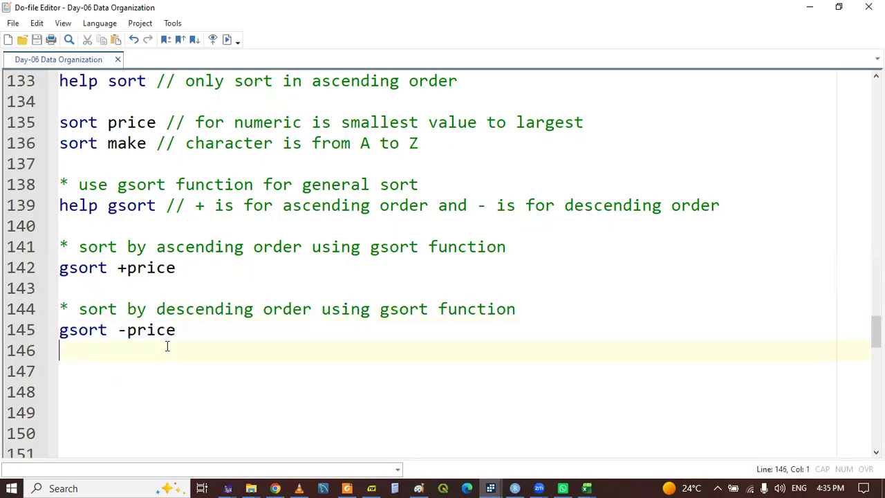
key("Return")
key("Return")
key("Return")
key("Return")
key("Return")
key("Return")
key("Return")
key("Return")
key("Return")
key("BackSpace")
key("Up")
key("Up")
key("Up")
key("Up")
key("Up")
key("Up")
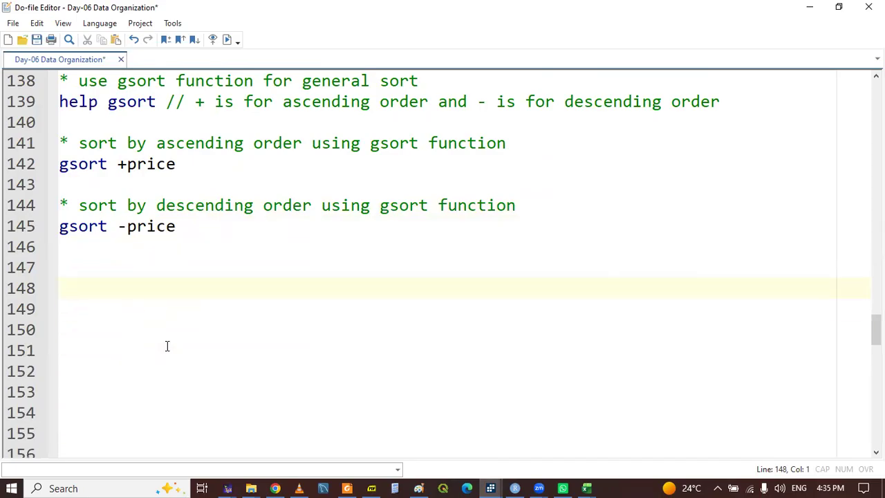
Write the comment "** primary vs secondary sort" on line 148 and save the do-file
type("** pri")
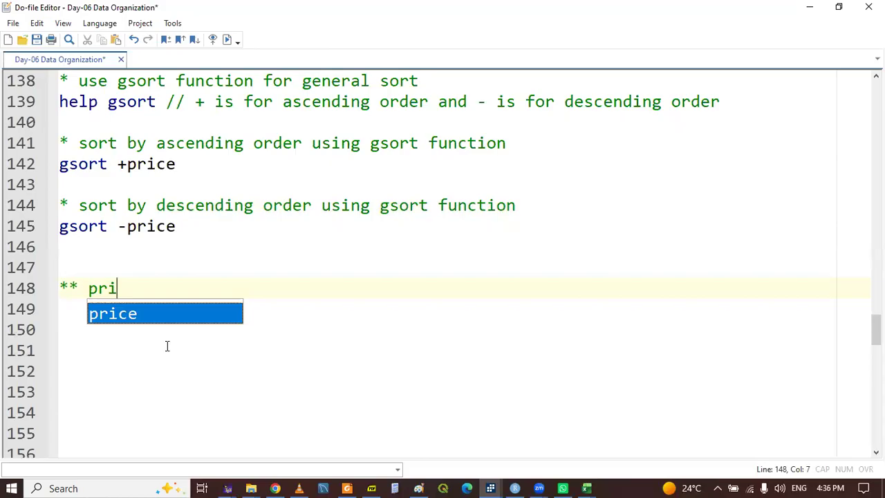
type("maru")
key("BackSpace")
type("y vs ")
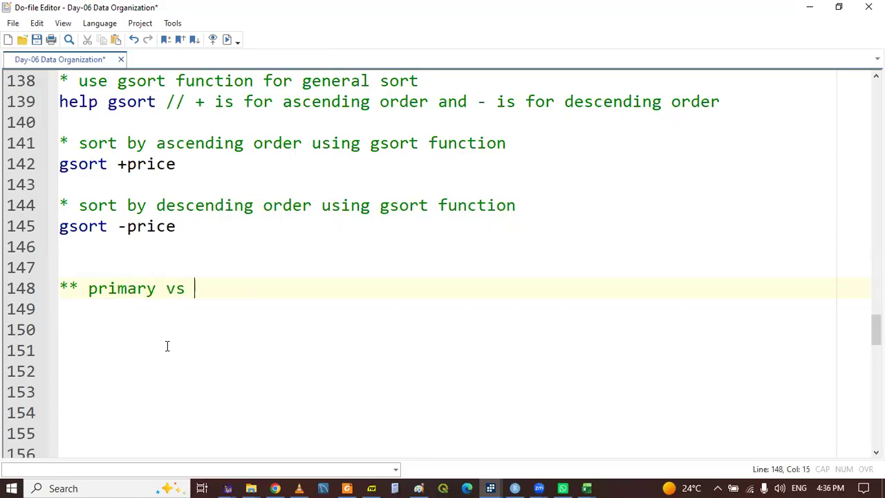
type("secondary")
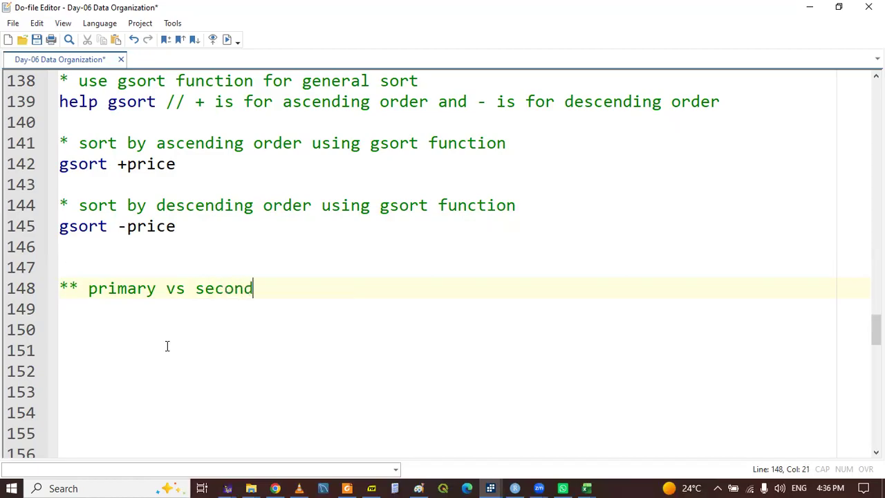
type("o")
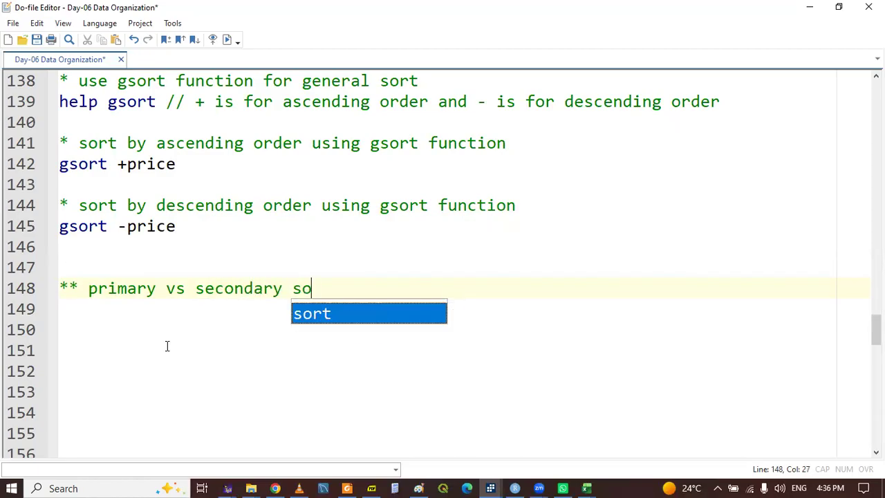
type("rt")
key("ctrl+s")
Add blank lines below the primary vs secondary sort comment and write gsort +mpg on line 149
key("Return")
key("Return")
key("Return")
key("Return")
key("Return")
key("Return")
key("Return")
key("Return")
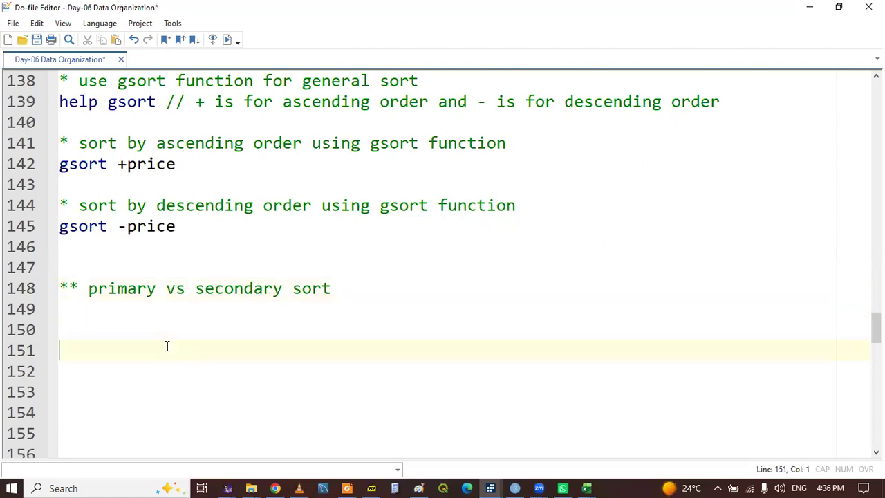
key("Up")
key("Up")
key("Up")
key("Up")
key("Up")
key("Up")
key("Up")
key("Up")
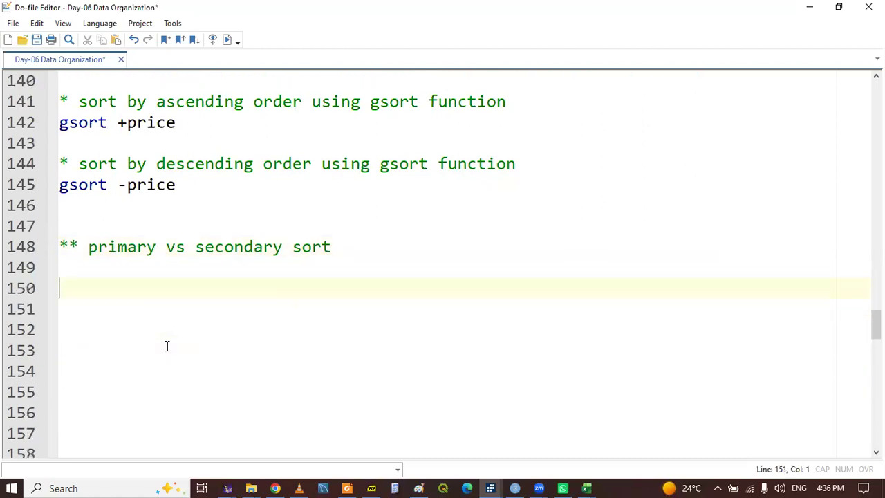
type("so")
key("BackSpace")
key("BackSpace")
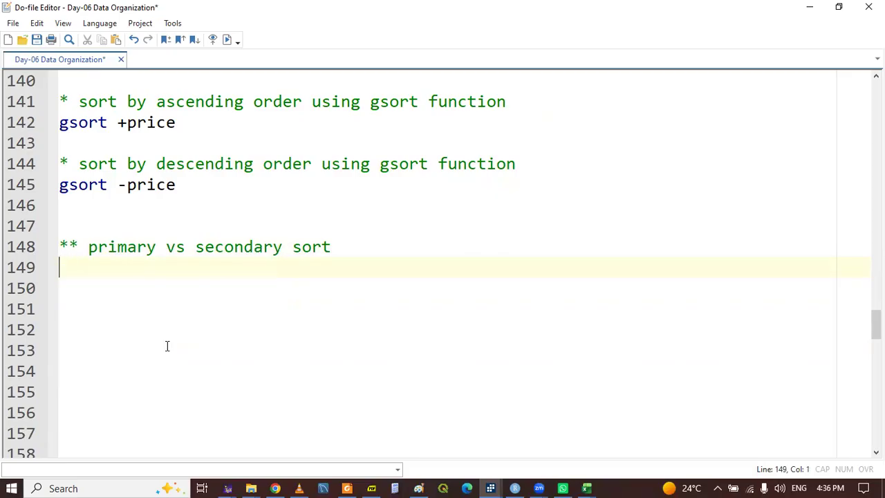
type("gsort +mp")
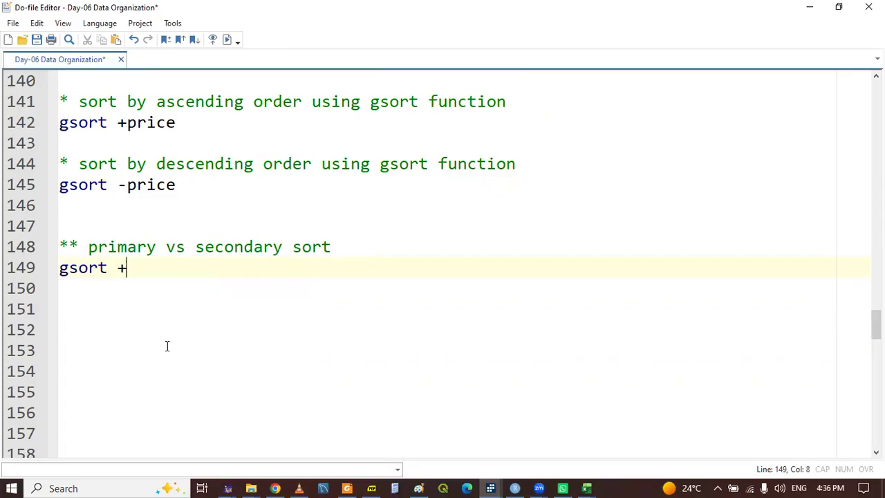
type("g")
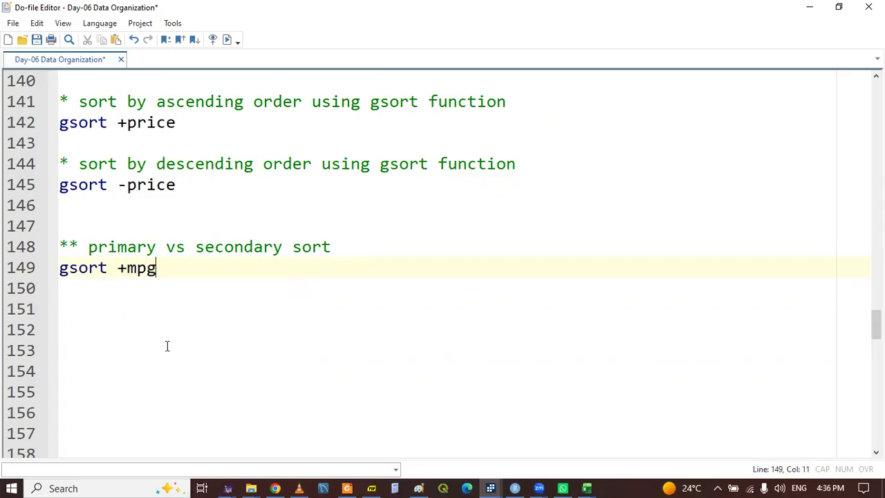
Run the gsort +mpg command and bring up the auto2 dataset in the Data Editor
triple_click(74, 268)
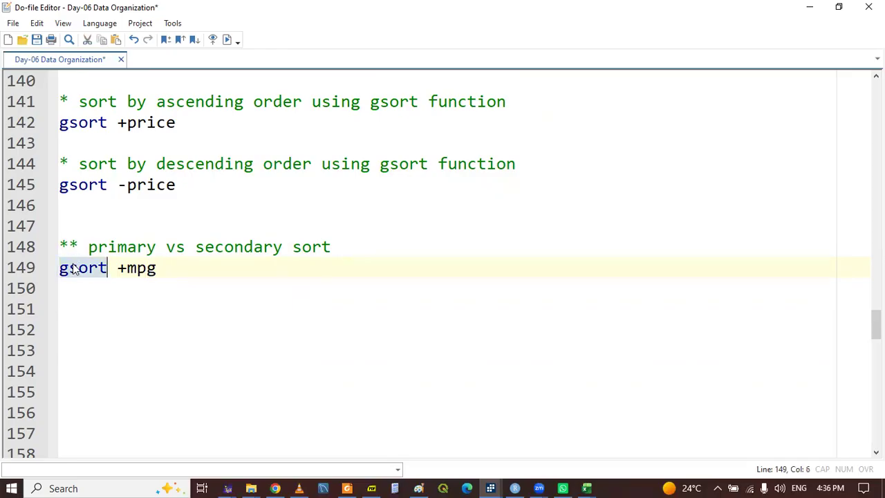
left_click(491, 488)
left_click(698, 434)
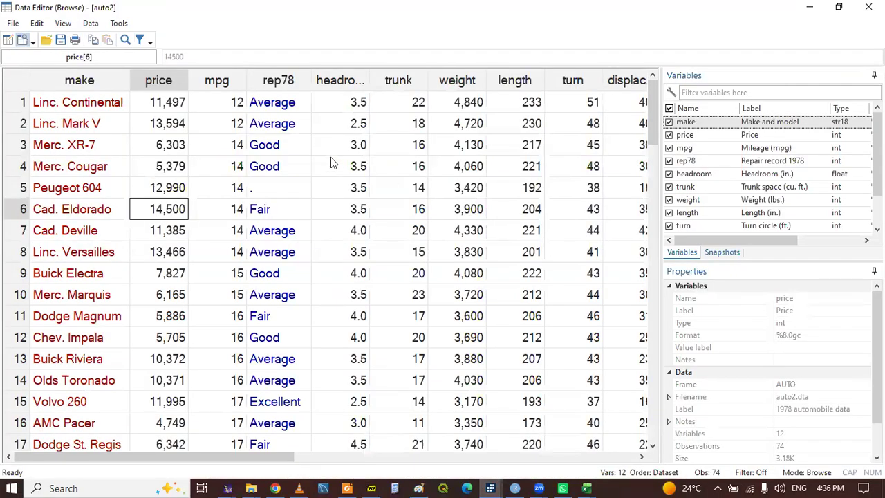
Examine the mpg column's order in the first eight observations and the groups of cars that share the same mileage
left_click(227, 102)
left_click(231, 121)
left_click_drag(229, 106, 220, 253)
left_click(225, 155)
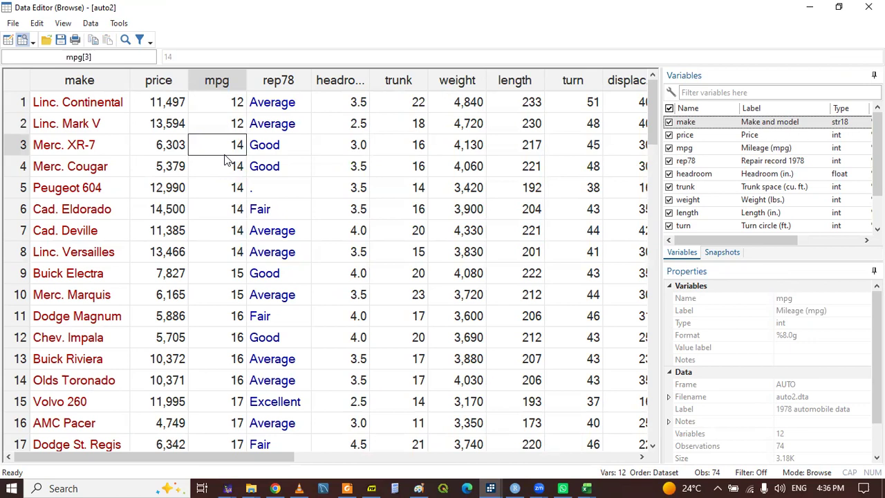
left_click(232, 185)
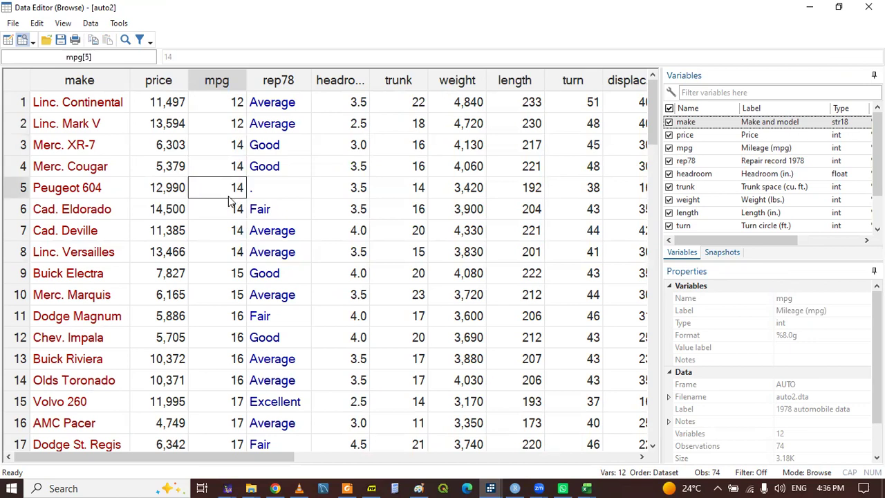
left_click(180, 214)
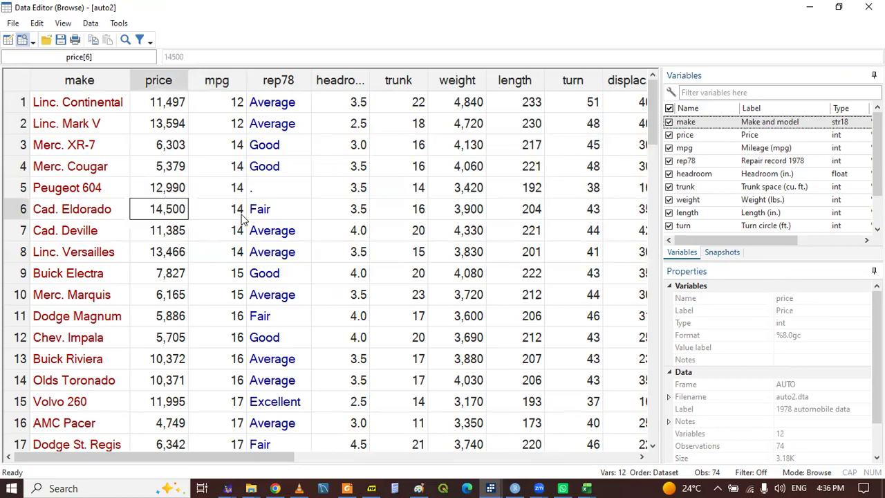
left_click_drag(223, 170, 215, 252)
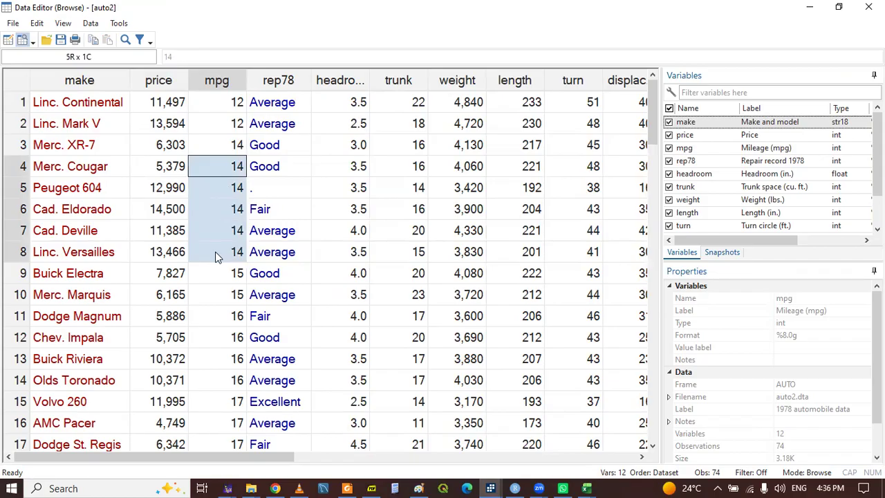
left_click(230, 174)
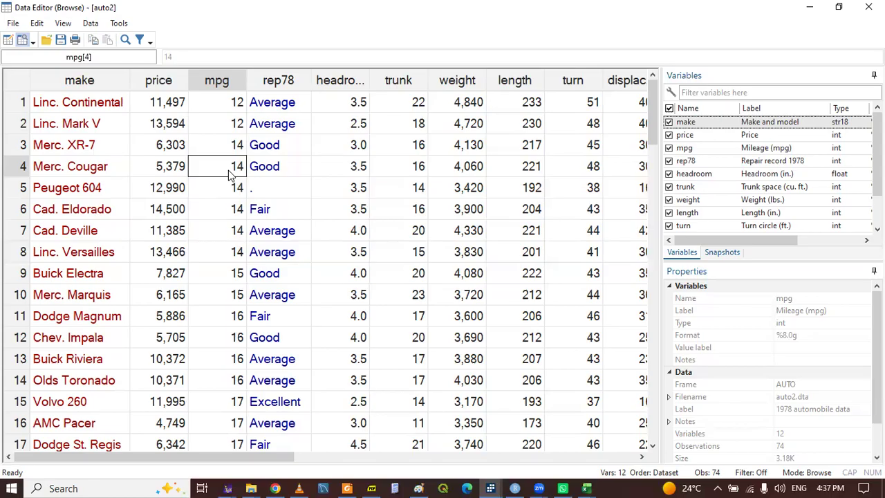
left_click_drag(224, 109, 225, 124)
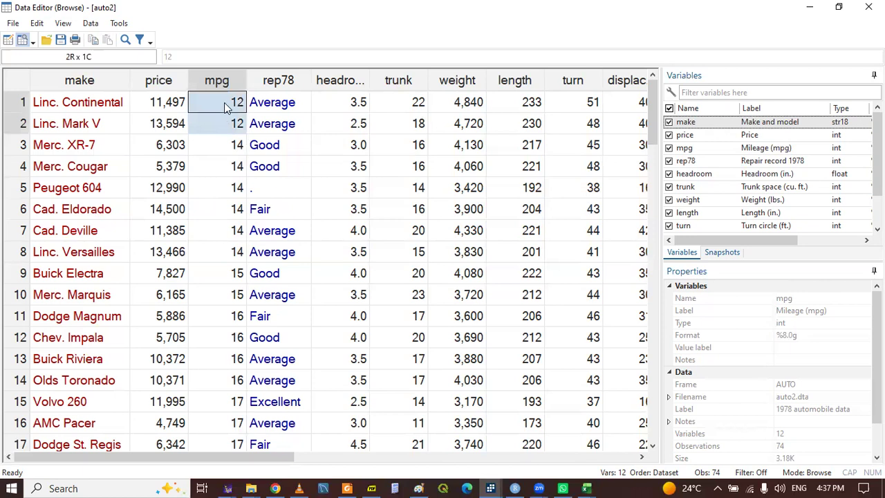
left_click(223, 123)
left_click_drag(224, 105, 225, 116)
left_click(225, 118)
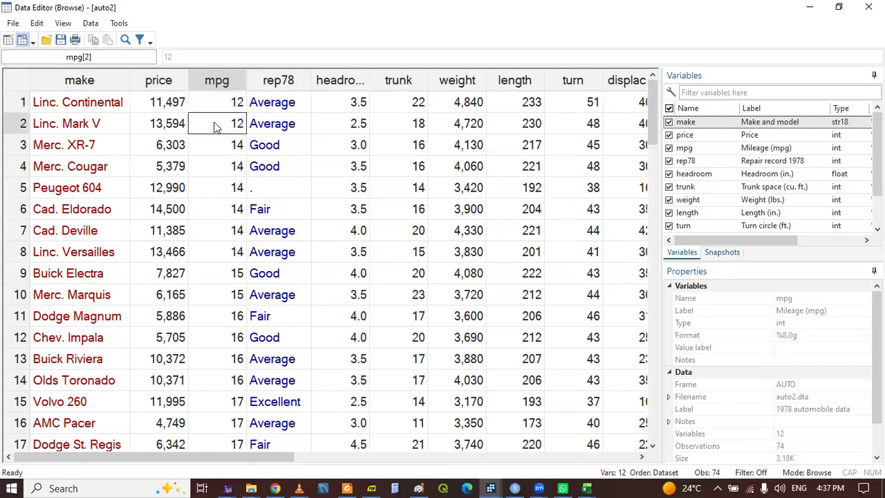
left_click(225, 109)
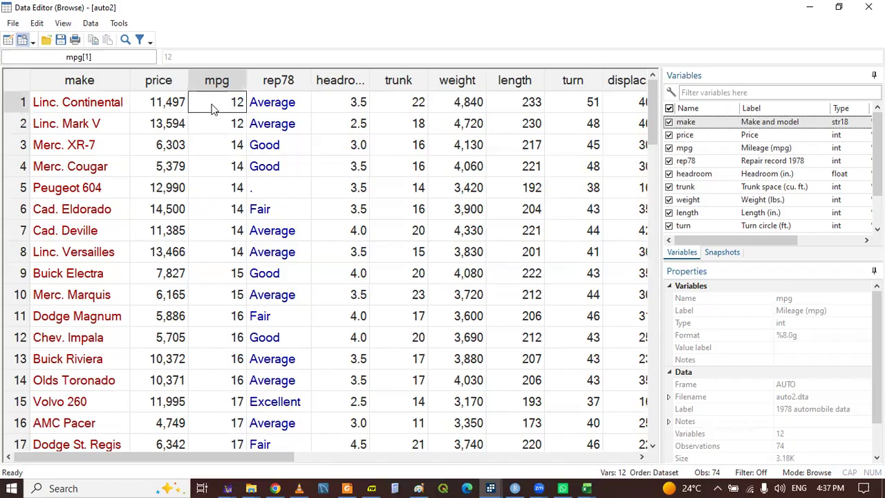
left_click(223, 128)
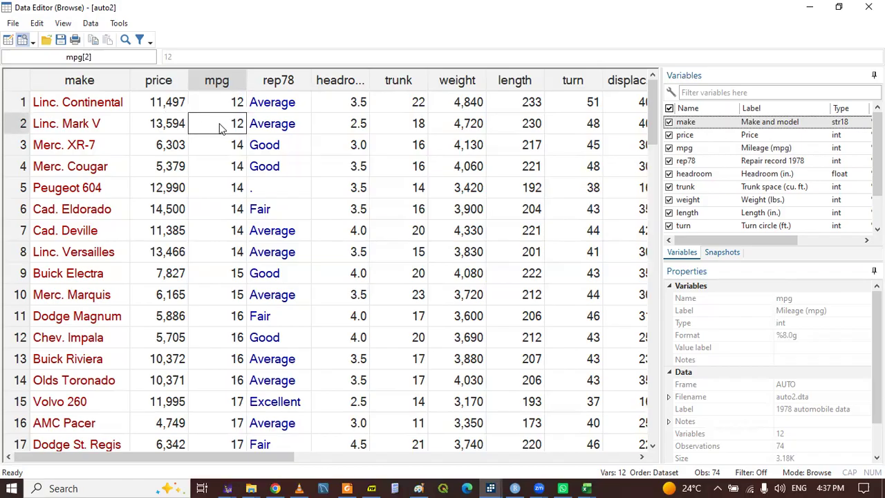
Compare the price order within each group of cars with equal mpg among the first eight observations
left_click(160, 110)
left_click(160, 127)
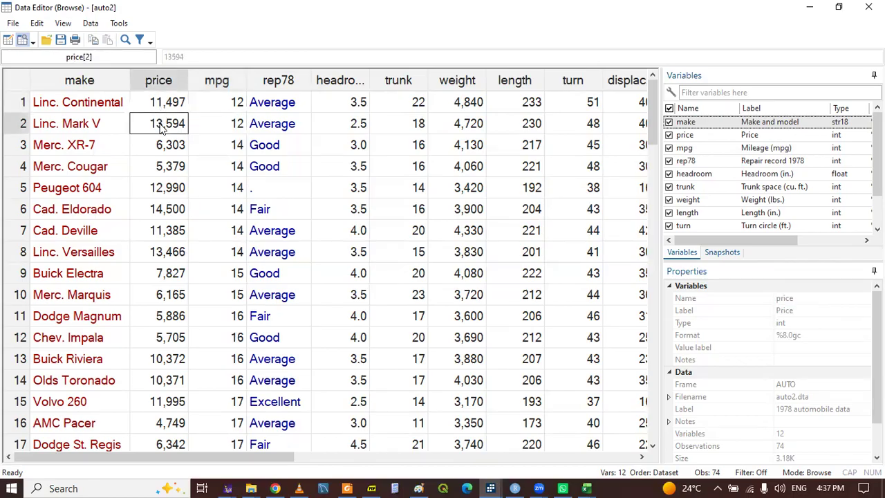
left_click_drag(233, 145, 232, 252)
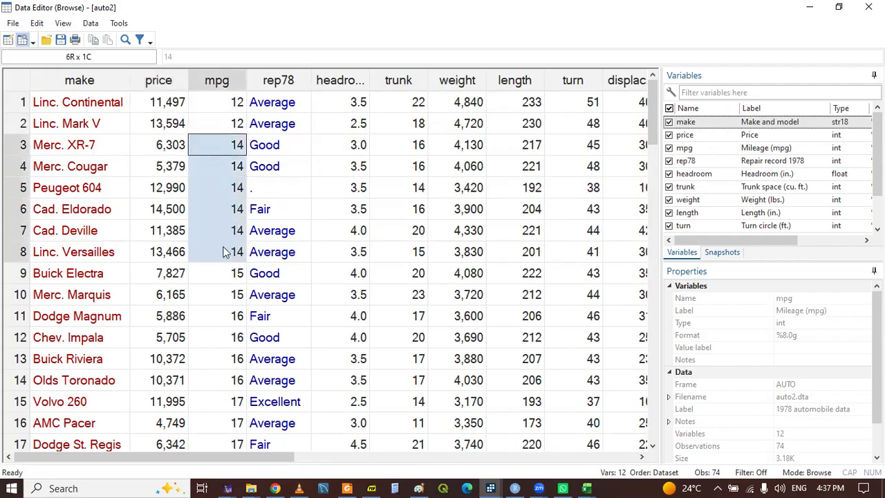
left_click(170, 147)
left_click(159, 169)
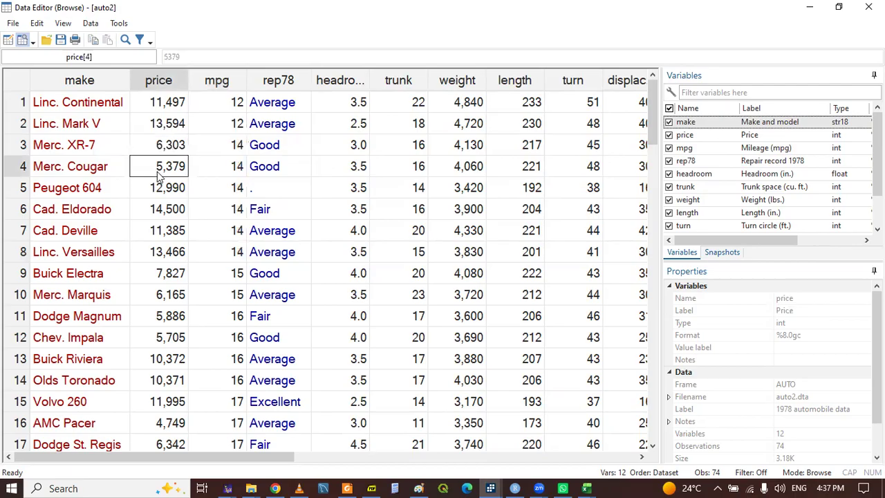
left_click(168, 148)
left_click(165, 168)
left_click(159, 212)
left_click(161, 231)
left_click(159, 209)
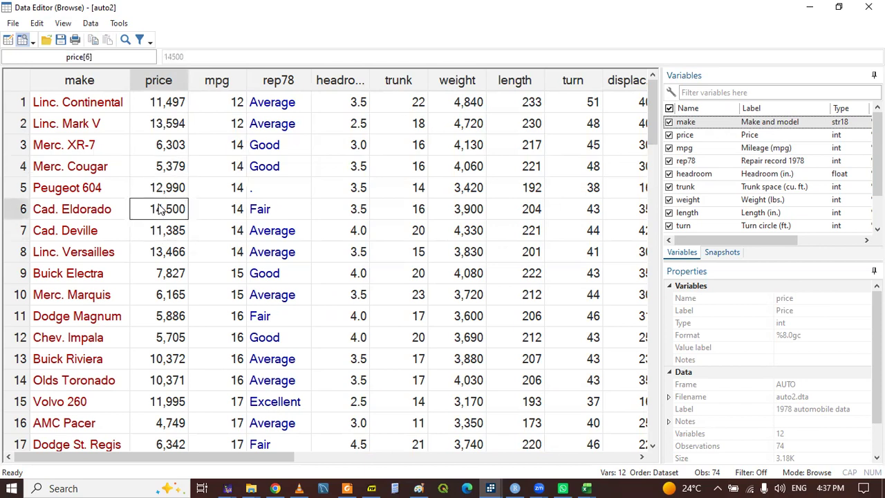
left_click(158, 231)
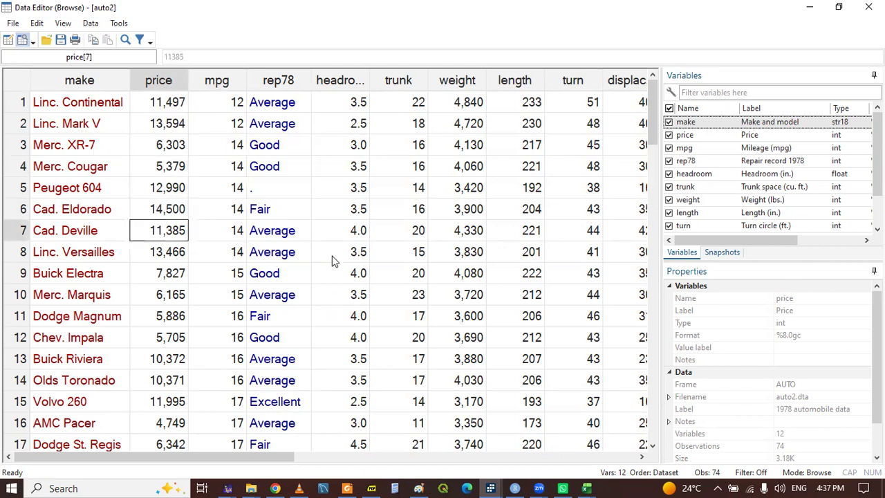
Return to the do-file and write the comment "* primary is in ascending and secondary is also" on line 151
mouse_move(485, 484)
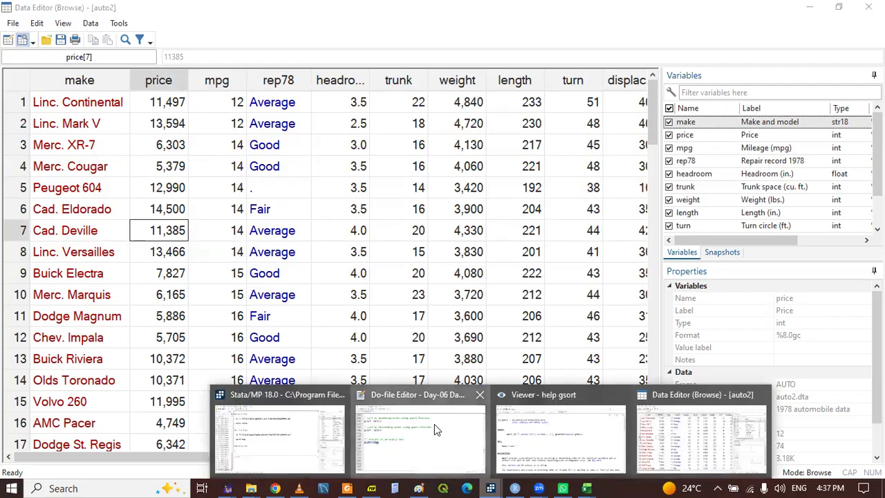
left_click(434, 424)
left_click(139, 301)
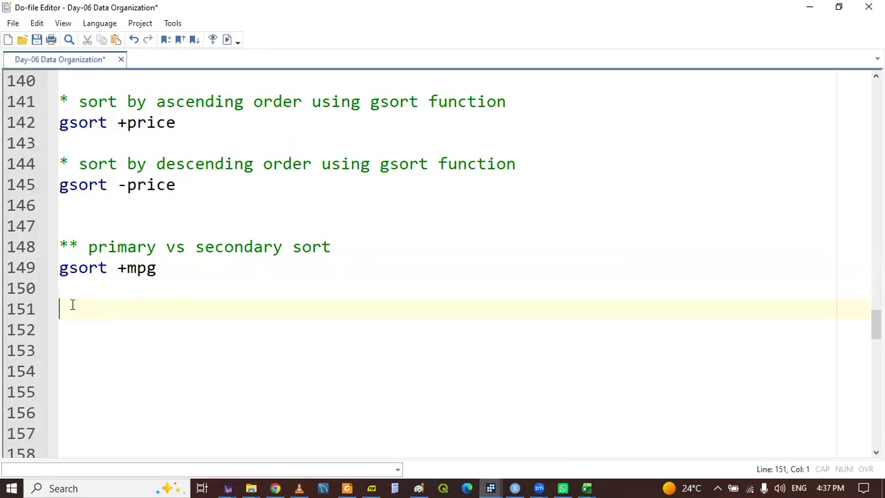
type("* primary is ace")
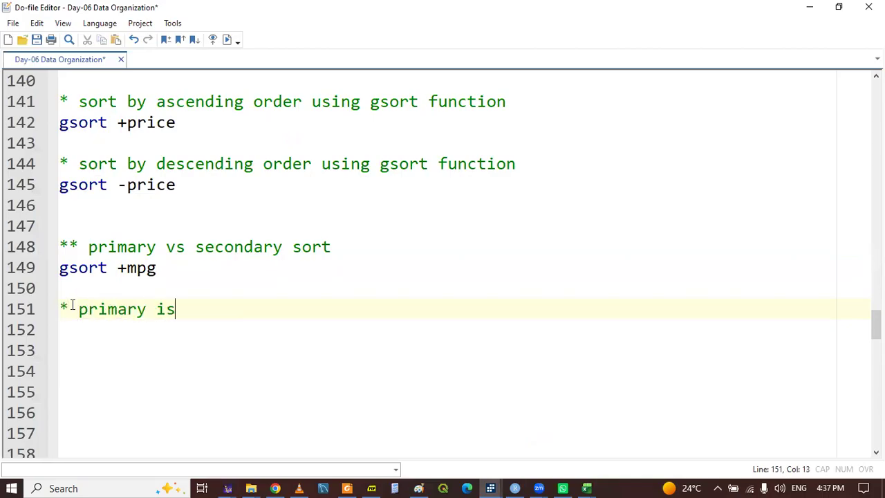
key("BackSpace")
key("BackSpace")
key("BackSpace")
key("BackSpace")
type("in asc")
key("BackSpace")
key("BackSpace")
type("en")
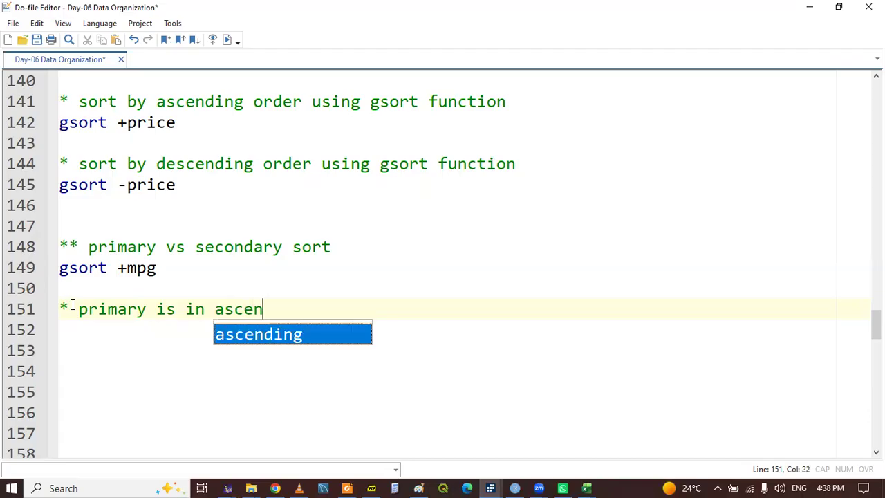
key("Return")
type("and ")
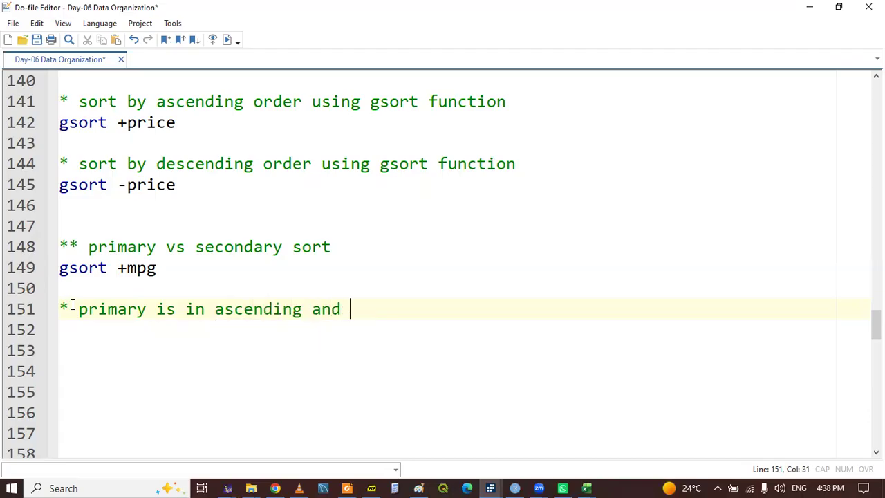
type("sec")
key("Return")
type("is also")
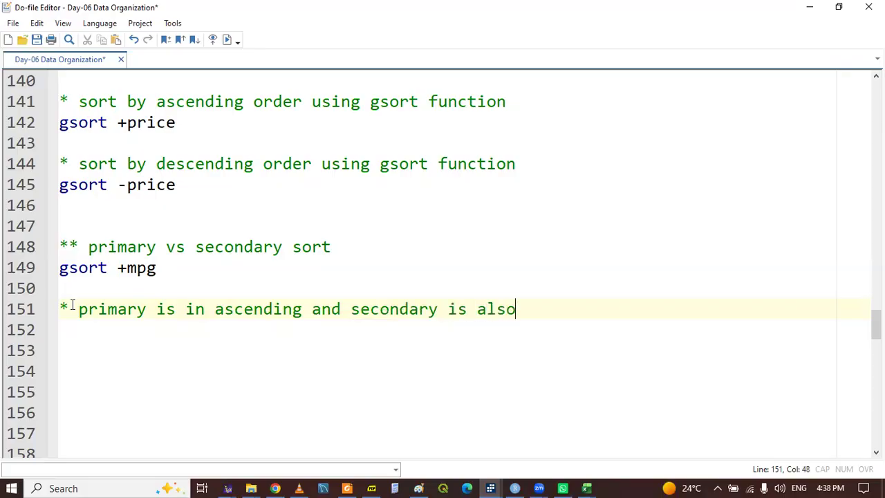
Replace the comment's wording on line 151 with "both primary and secondary sort are in ascending order"
left_click(80, 310)
left_click_drag(80, 310, 521, 310)
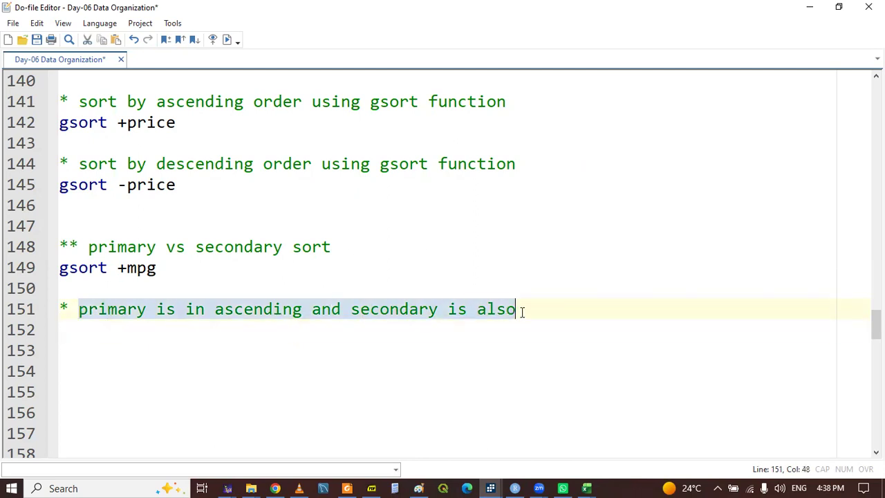
type("both p")
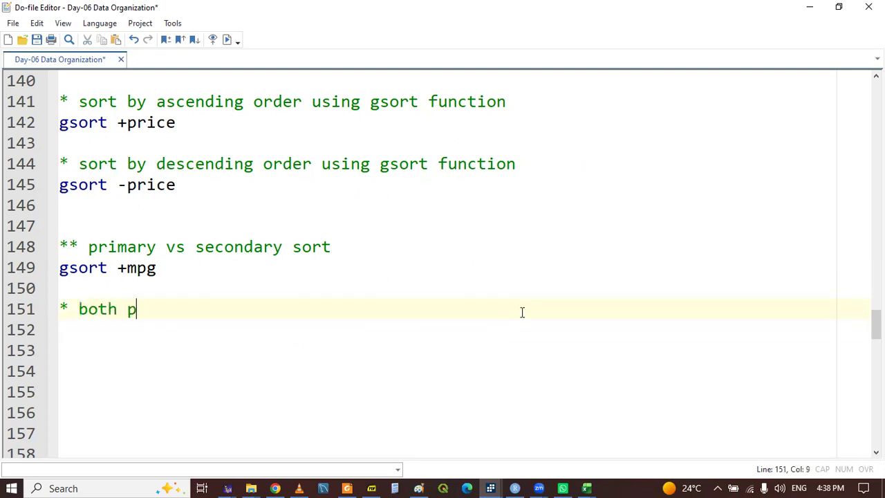
type("rim")
key("Tab")
type("an")
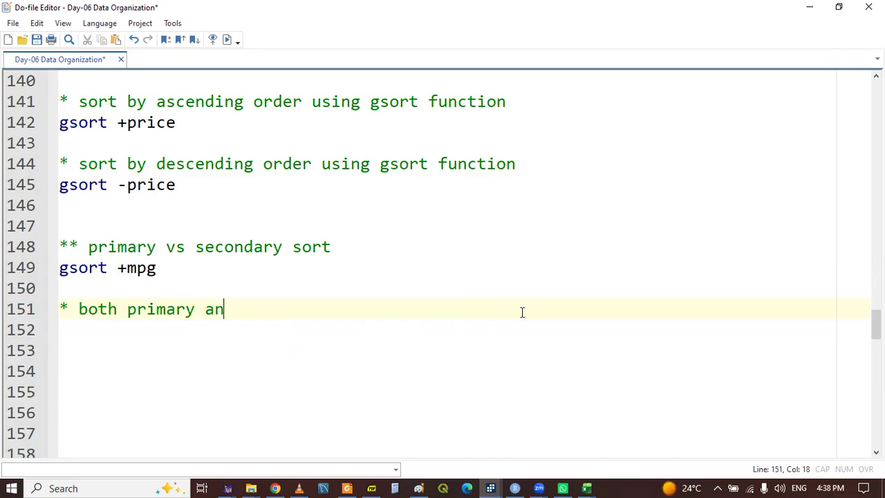
type("d sec")
key("Tab")
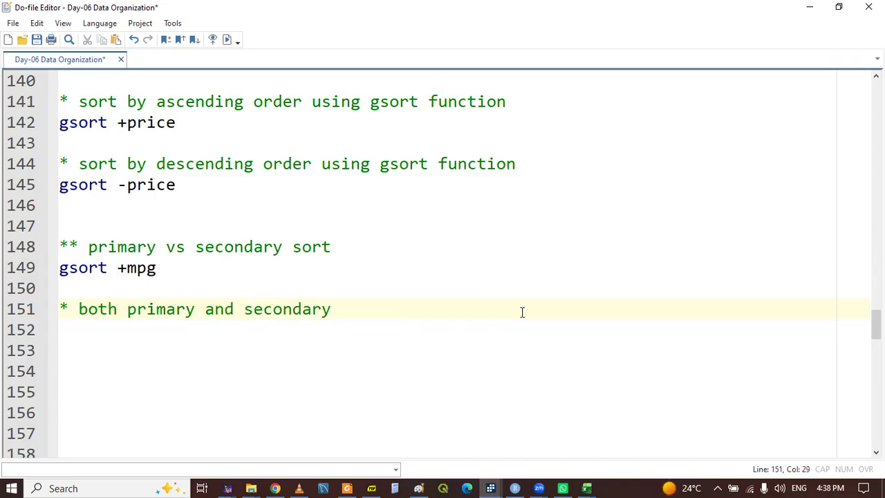
type("sort are in ascending")
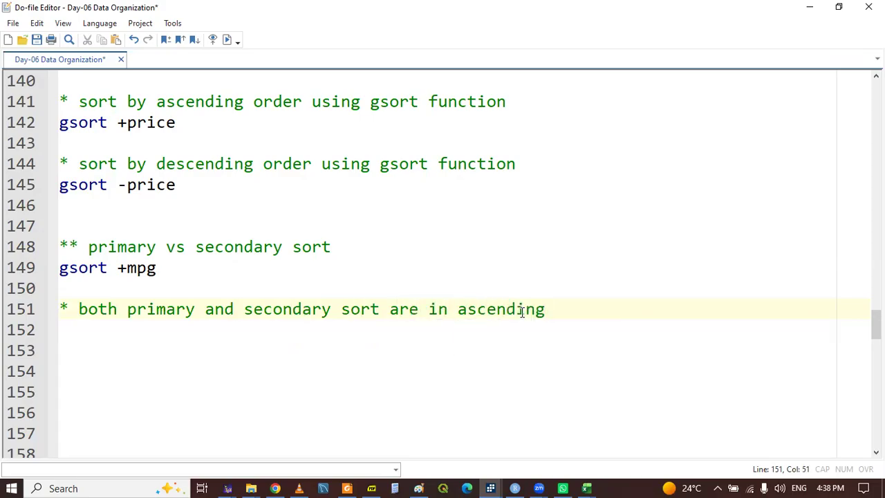
type(" order")
Write the command gsort +mpg +price on line 152, directly below the new comment
left_click(238, 338)
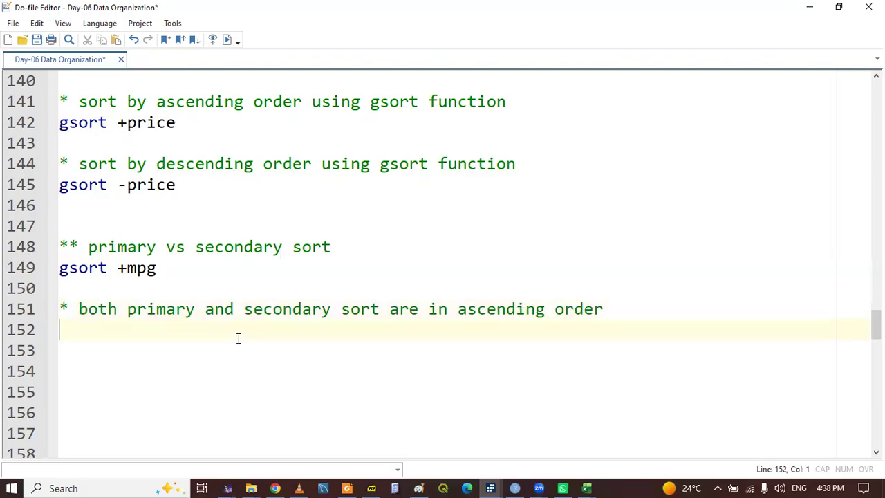
type("gs")
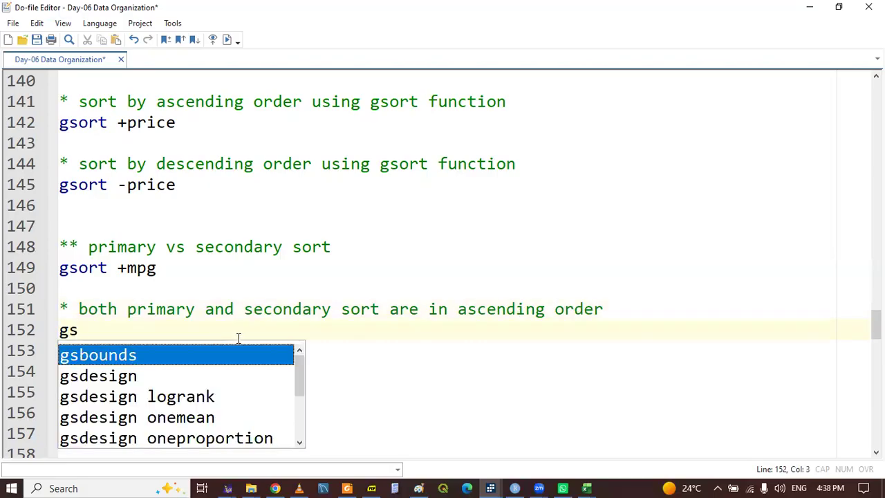
key("BackSpace")
type("so")
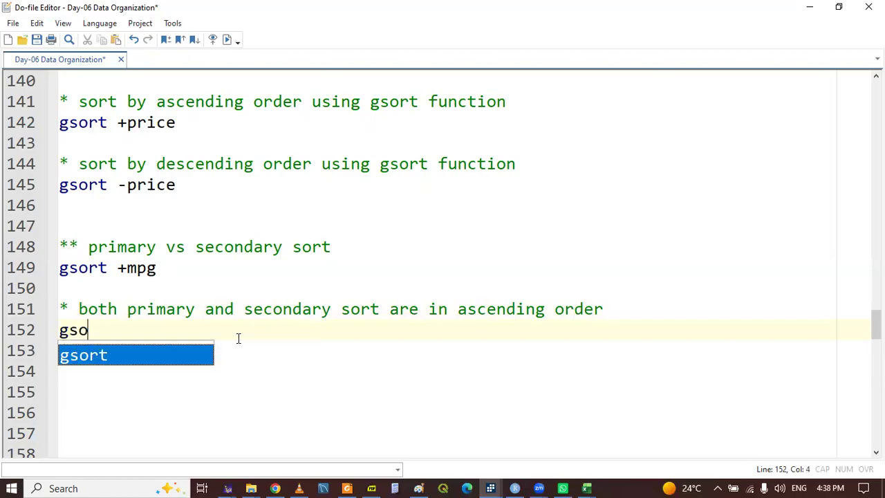
type("rt +mpg ")
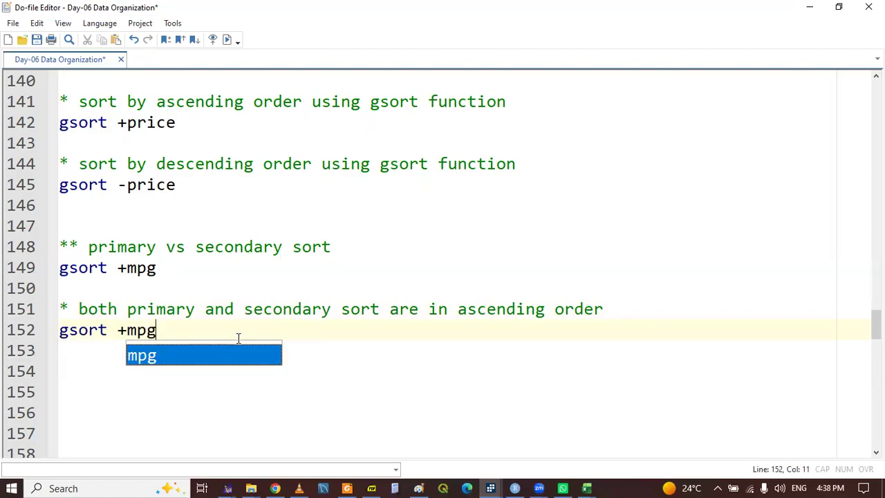
type("+")
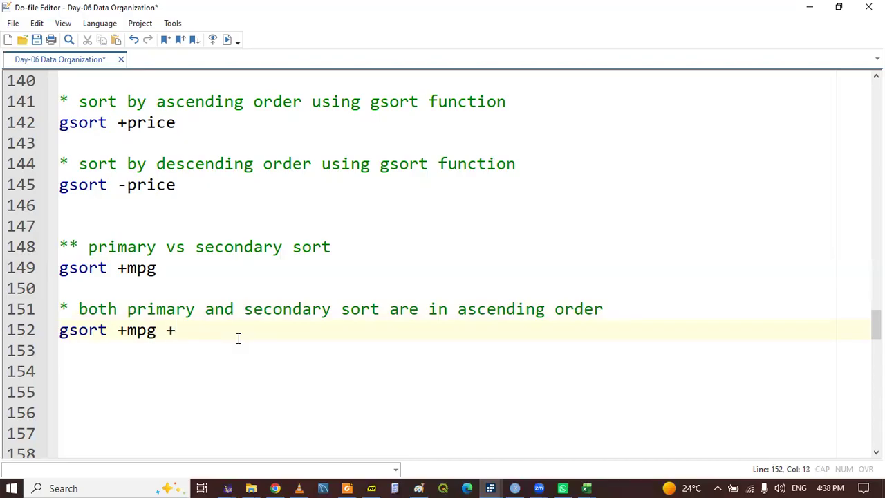
type("price")
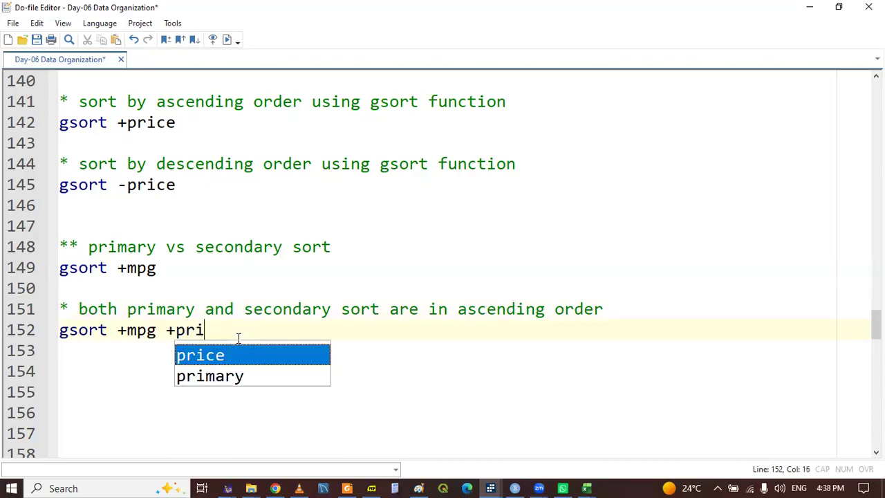
Run the gsort +mpg +price command from line 152 and bring up the auto2 dataset in the Data Editor
left_click(117, 330)
left_click_drag(118, 330, 158, 332)
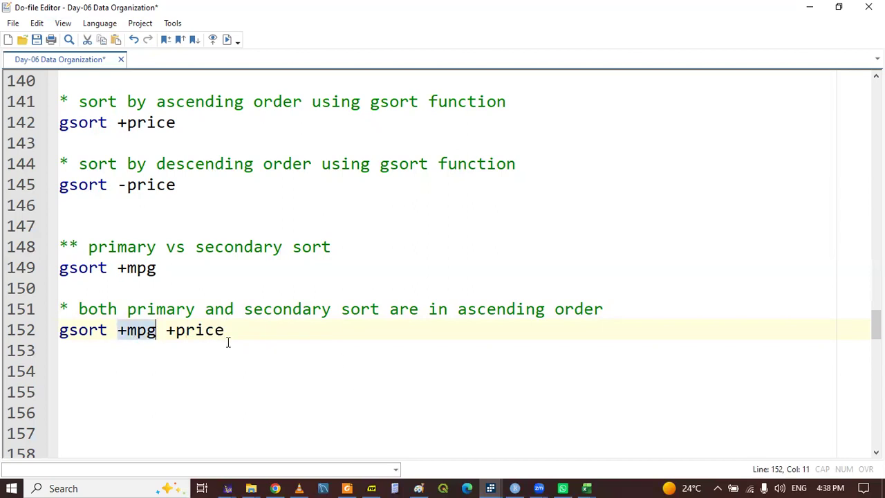
left_click_drag(166, 330, 223, 332)
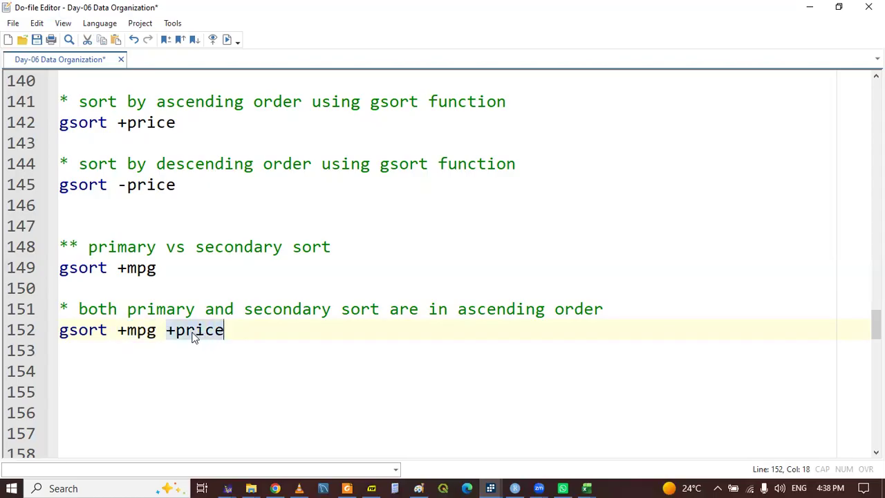
left_click(195, 332)
double_click(66, 332)
key("shift+End")
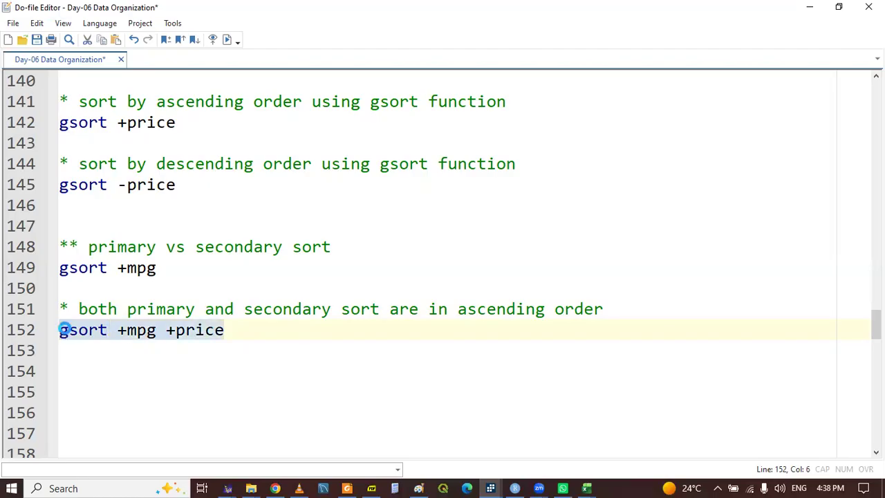
mouse_move(492, 488)
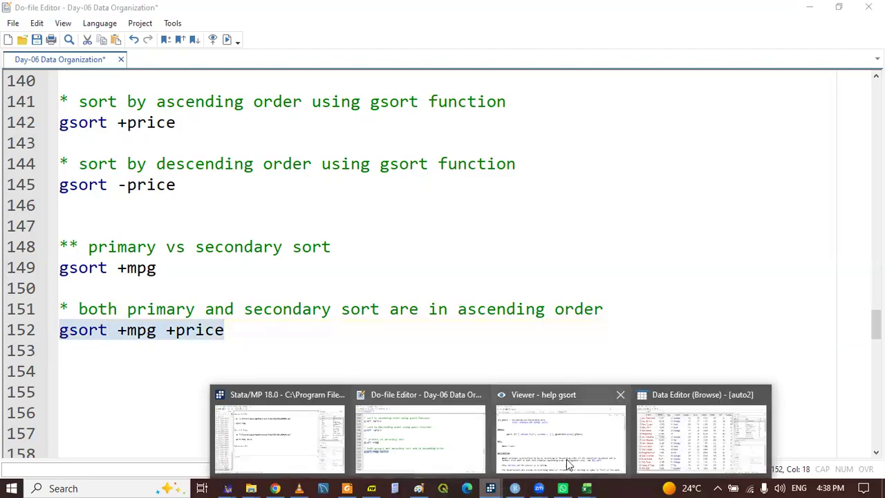
left_click(700, 436)
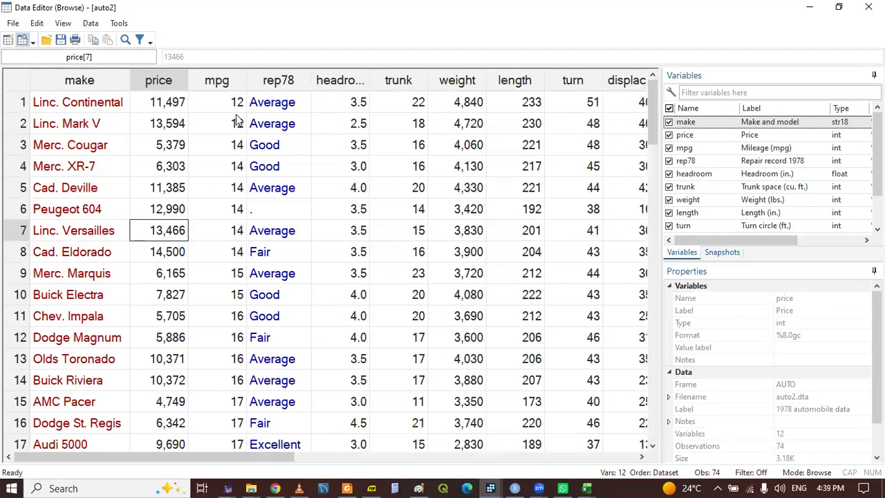
Compare the mpg and price values of the first two observations with those of the third observation
left_click_drag(235, 102, 237, 125)
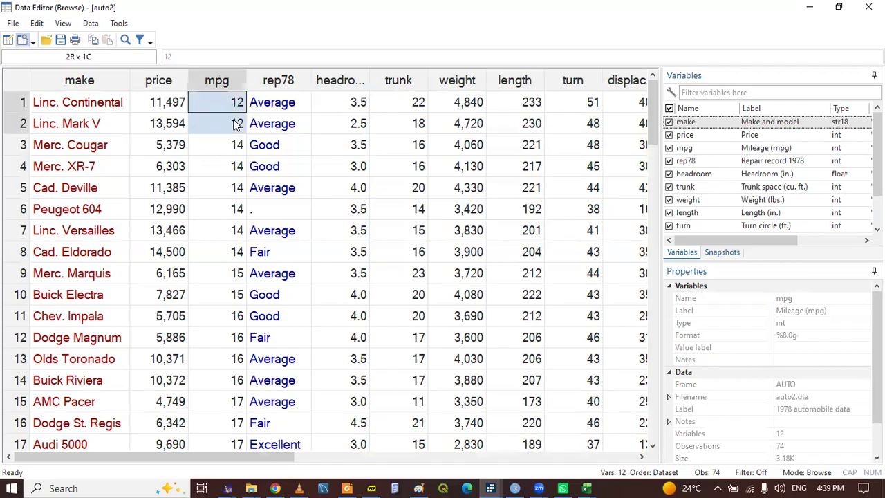
left_click(237, 125)
left_click_drag(171, 103, 173, 127)
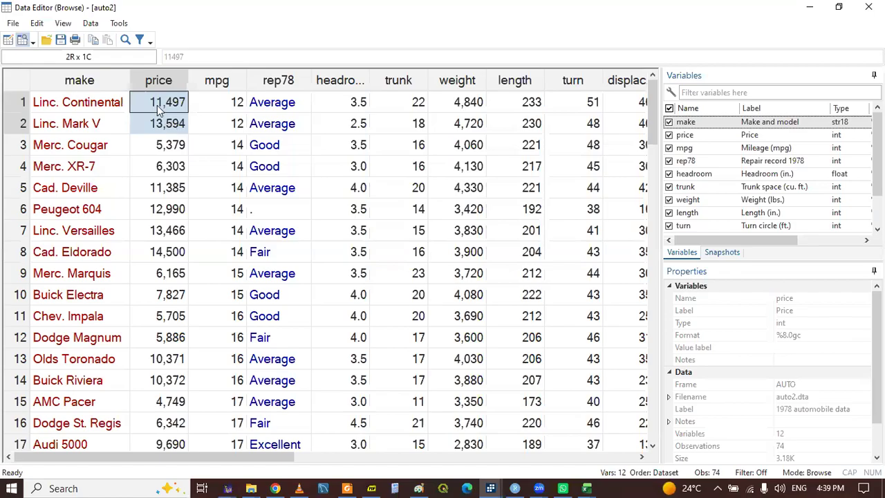
left_click(158, 109)
left_click(159, 126)
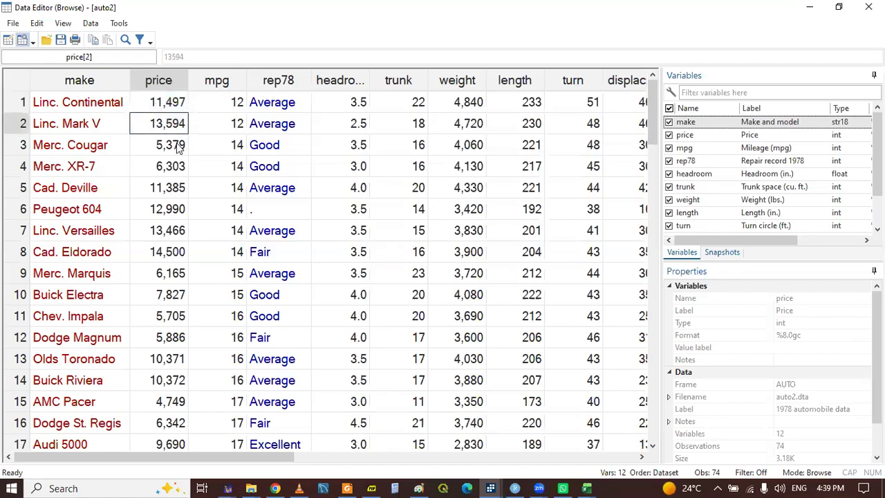
left_click(159, 152)
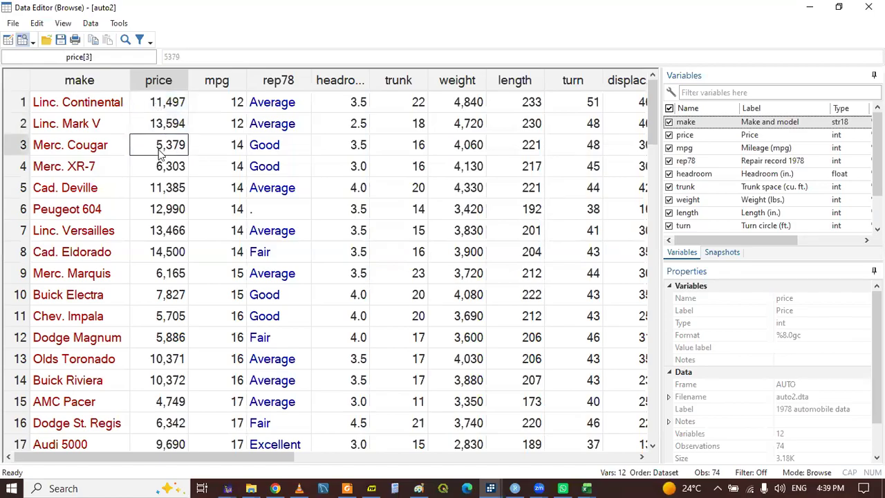
left_click(160, 130)
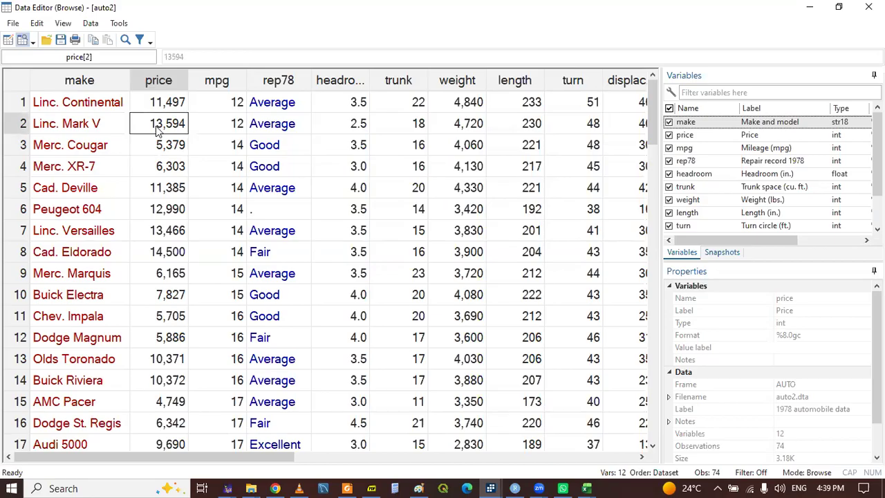
left_click(234, 146)
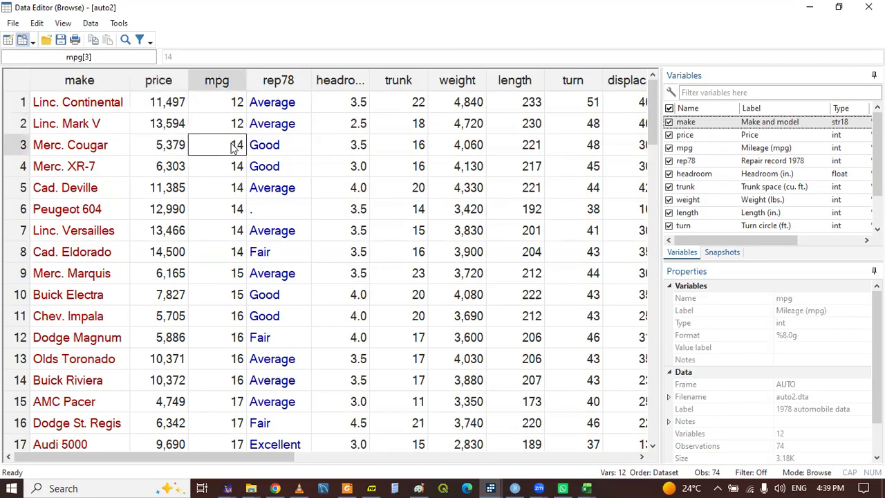
left_click(238, 126)
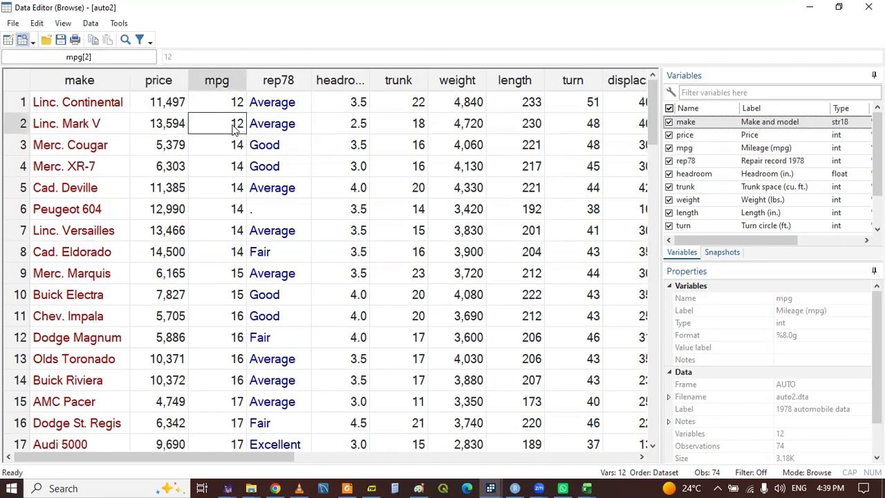
left_click(237, 145)
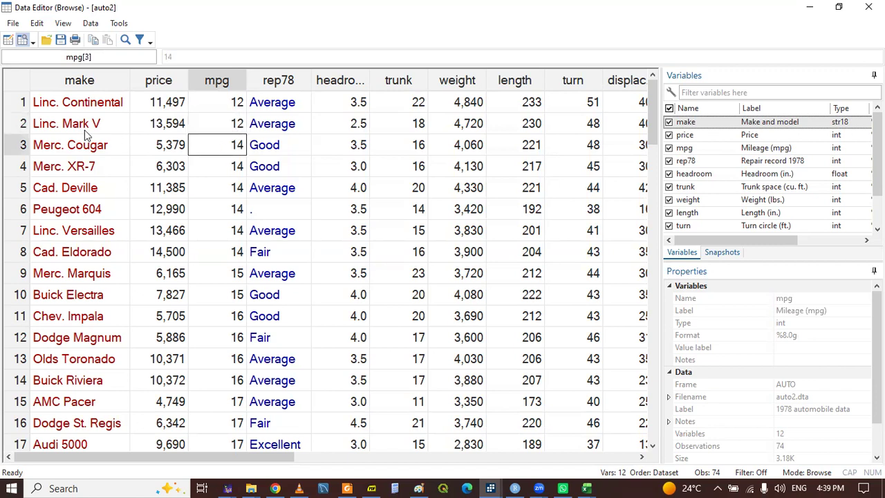
left_click(124, 153)
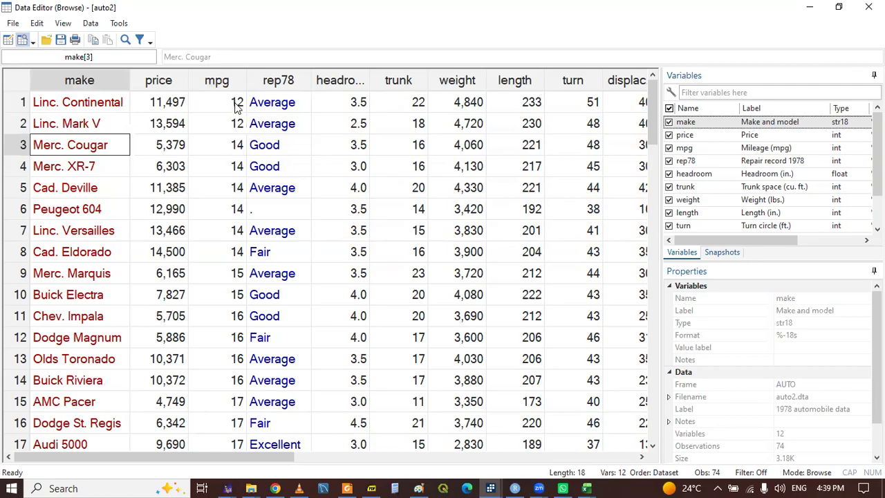
Examine how price is ordered within the tied mpg values of the first eight observations
left_click_drag(238, 103, 237, 125)
left_click(153, 104)
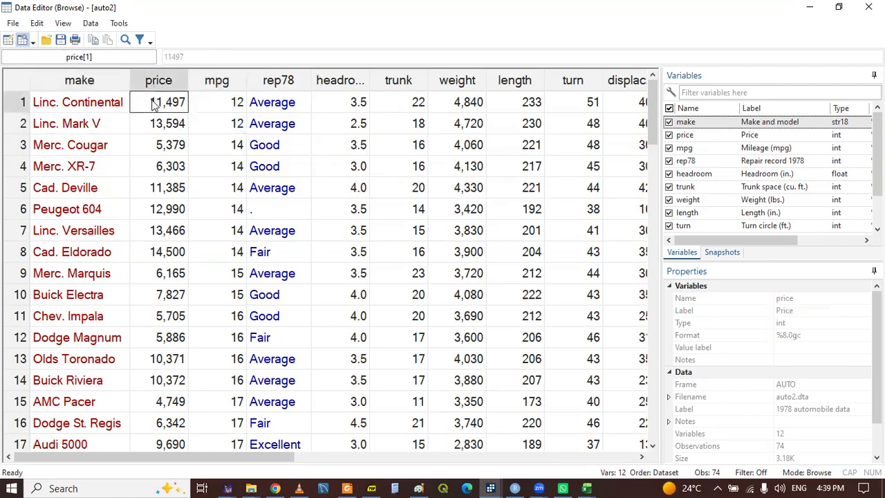
left_click(159, 123)
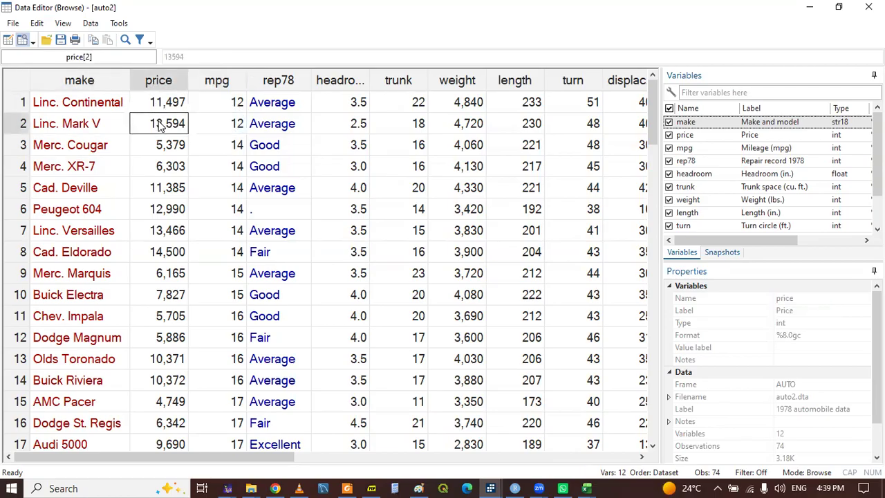
left_click_drag(228, 145, 228, 252)
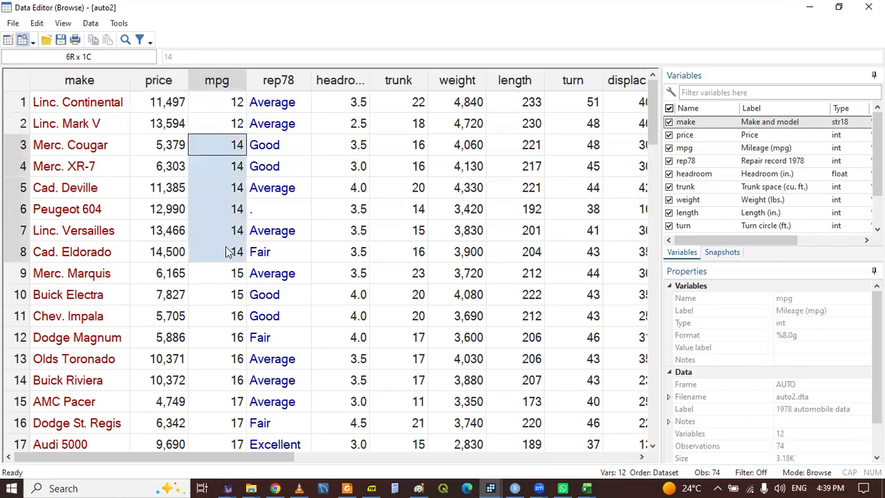
left_click(160, 147)
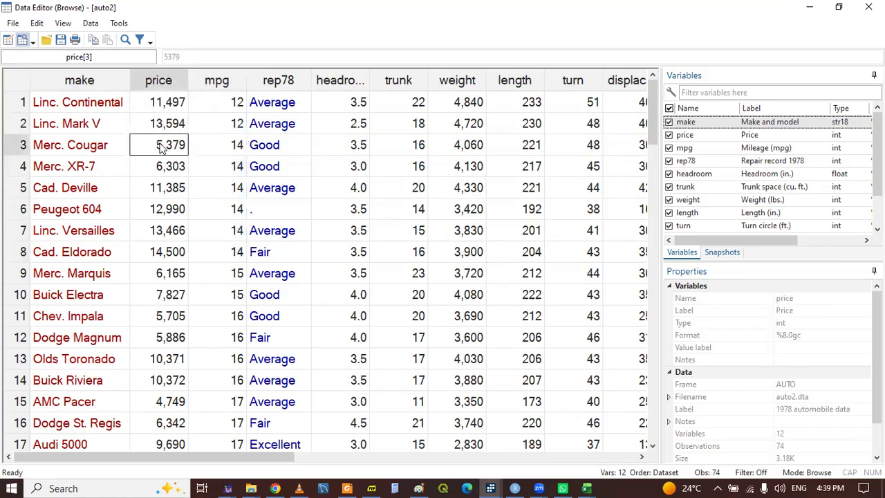
left_click(168, 166)
left_click(162, 192)
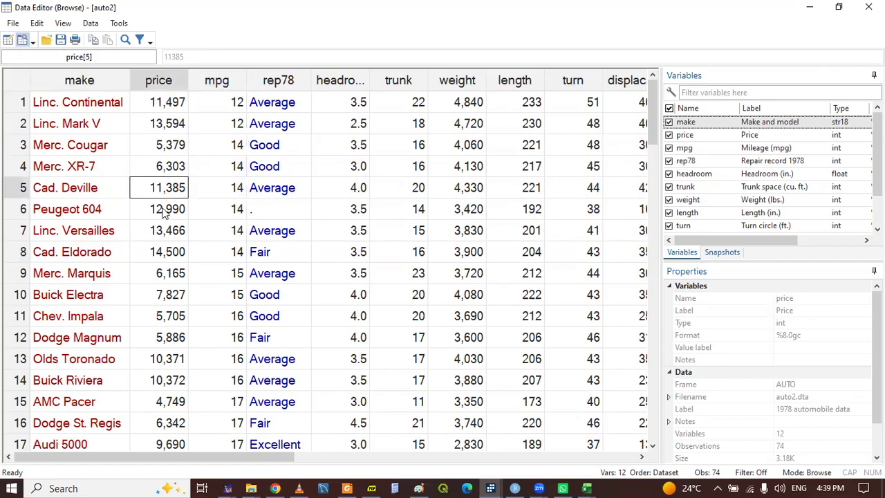
left_click(166, 214)
left_click(169, 238)
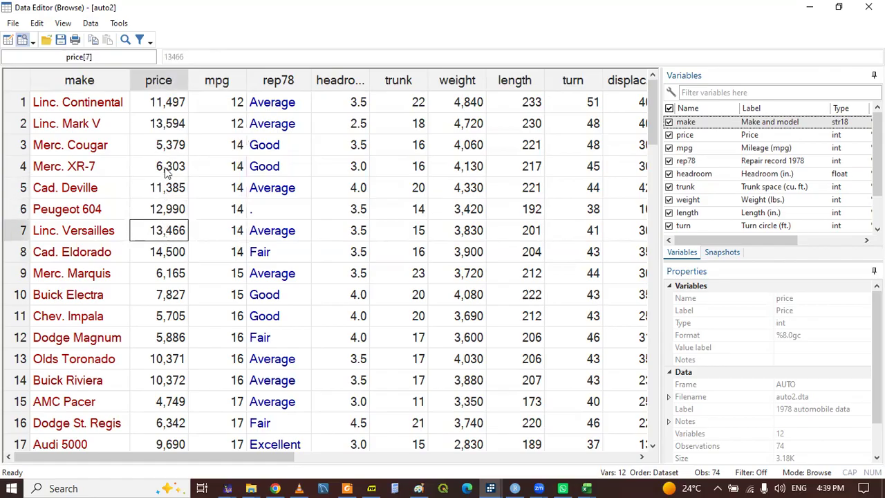
left_click_drag(166, 147, 157, 256)
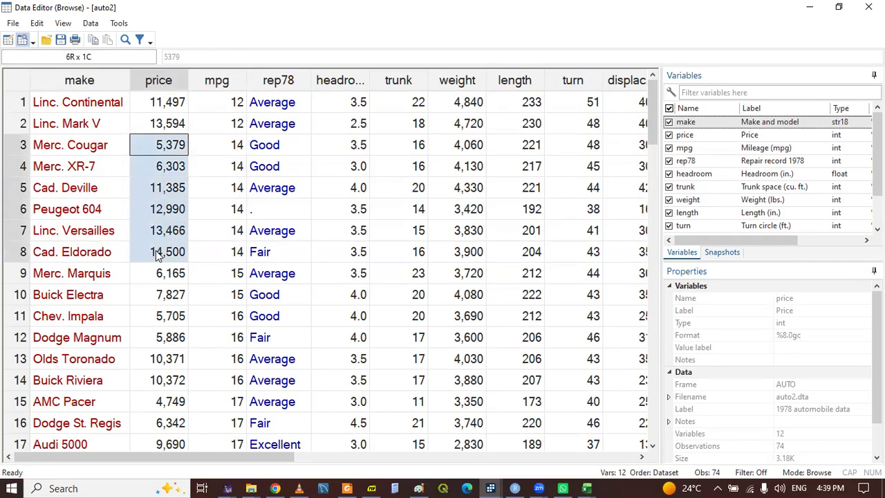
left_click(196, 236)
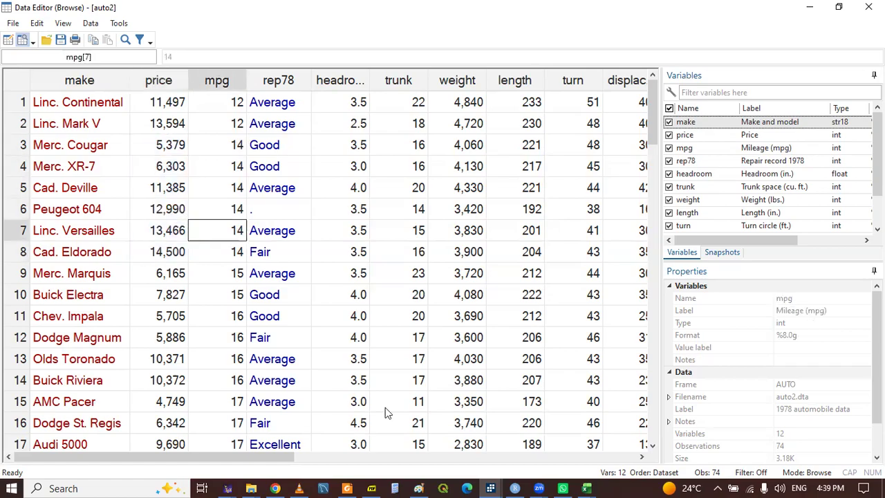
Return to the do-file and begin a comment on line 154 reading "* primary is in ascending"
left_click(490, 488)
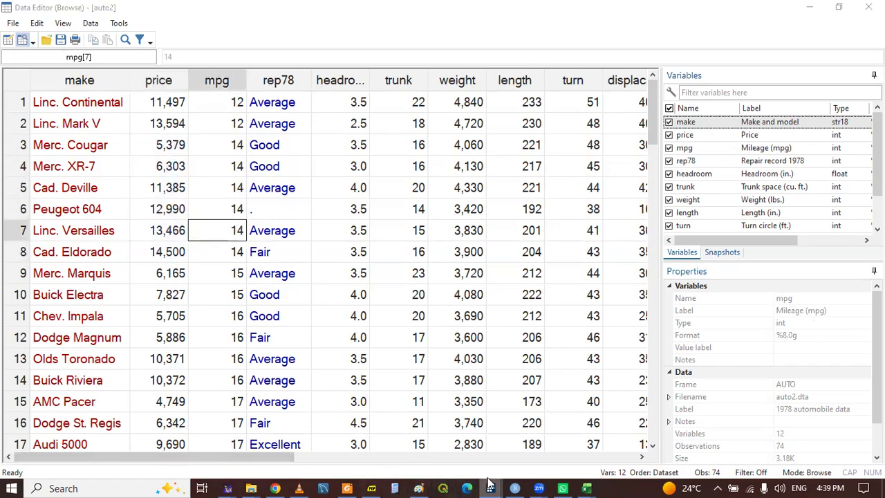
left_click(411, 437)
left_click(227, 367)
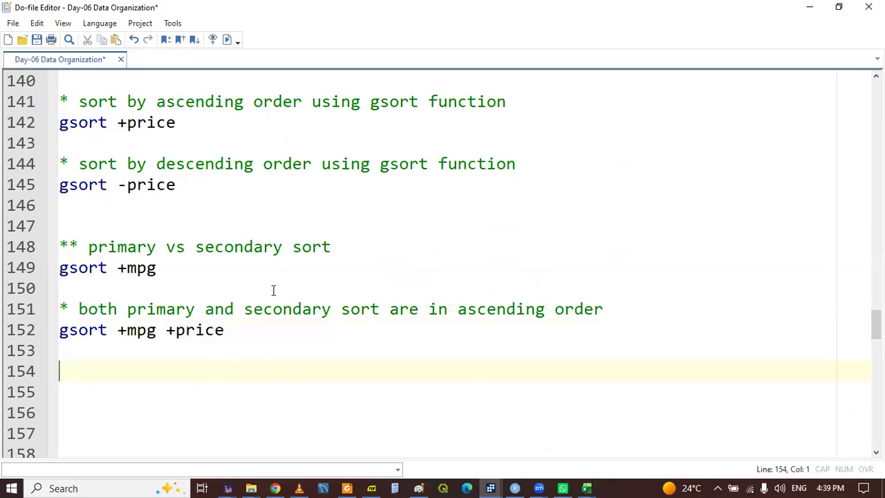
left_click_drag(60, 310, 233, 336)
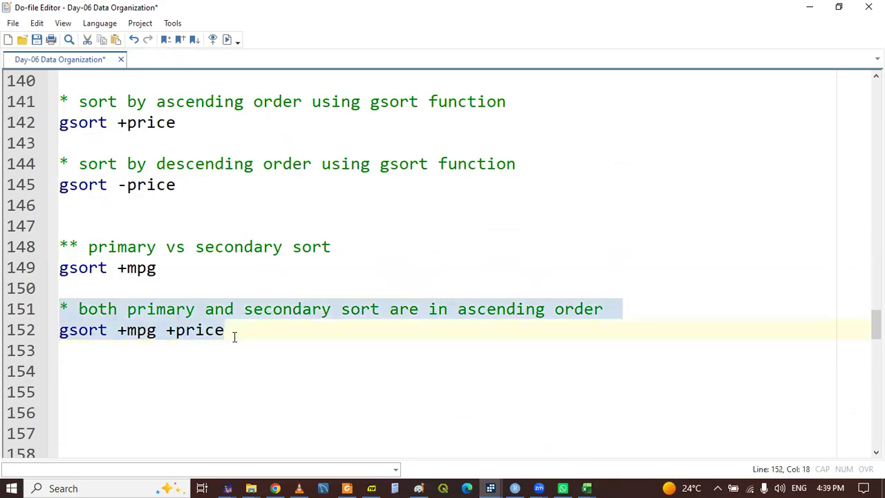
left_click(64, 376)
type("* primary is asc")
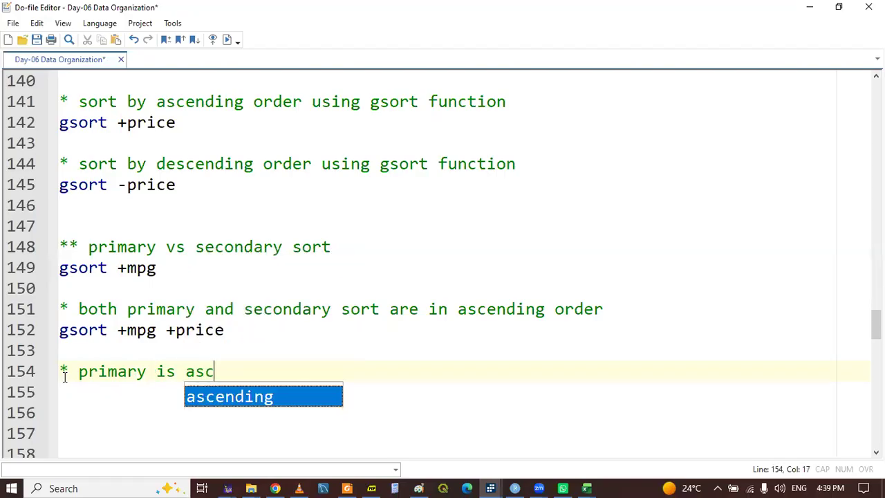
key("Return")
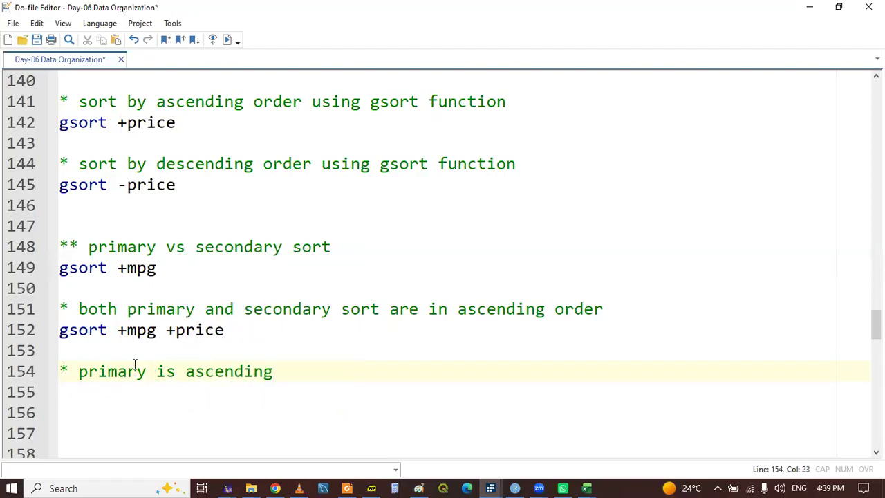
left_click(175, 371)
type("ib")
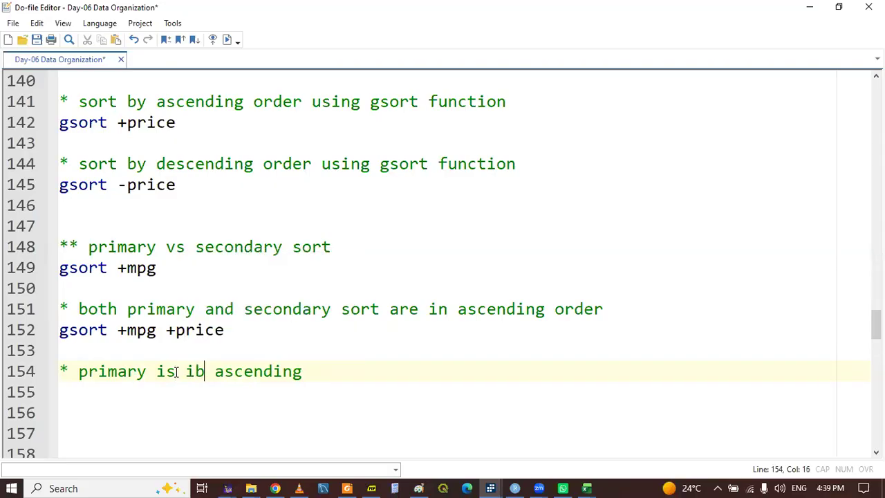
key("BackSpace")
type("n")
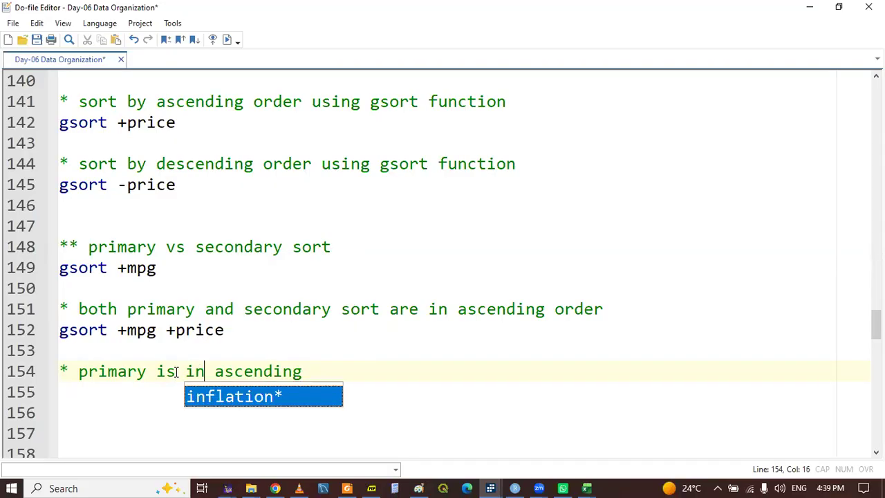
Complete the comment on line 154 with "order and secondary is in descending" and start a new line below it
left_click(317, 368)
type("order and ")
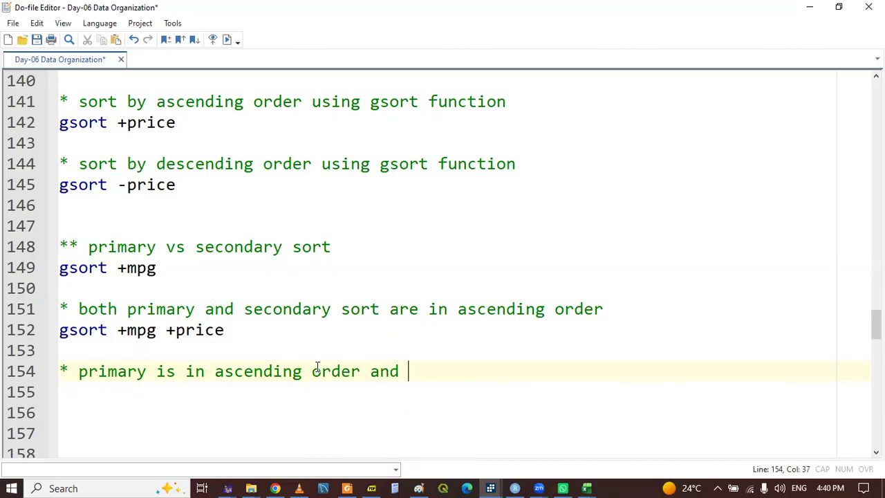
type("secondary")
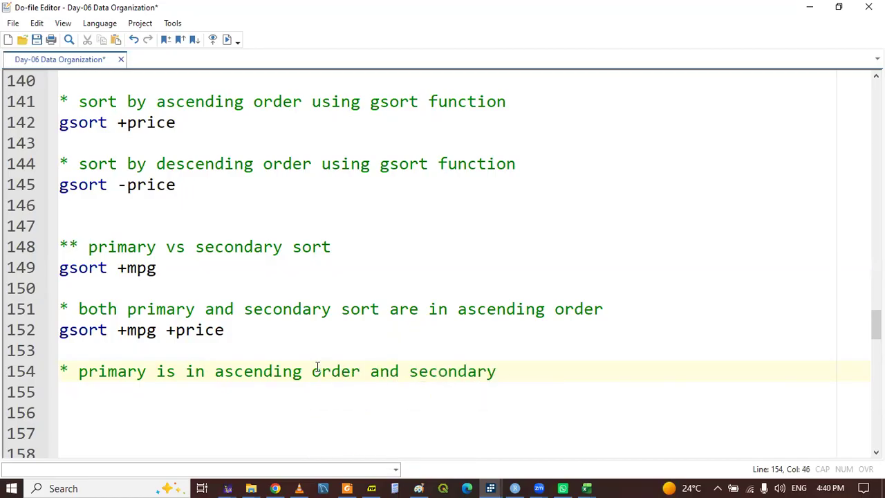
type(" is in ")
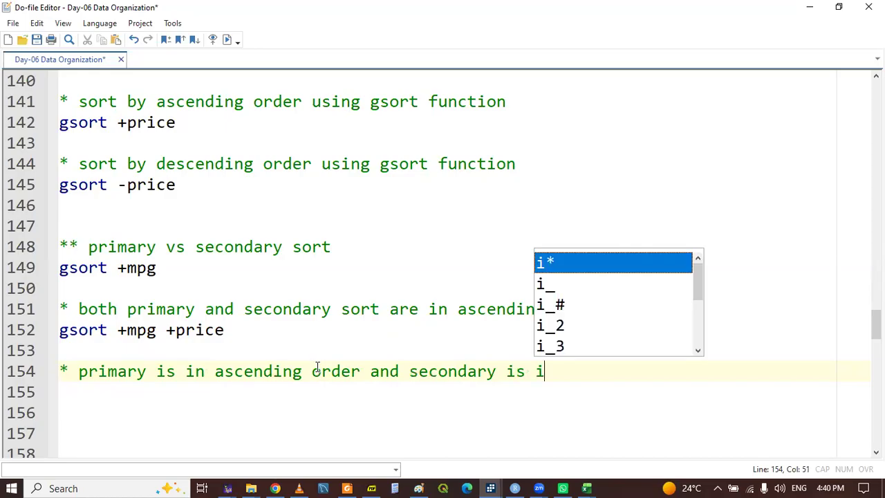
type("de")
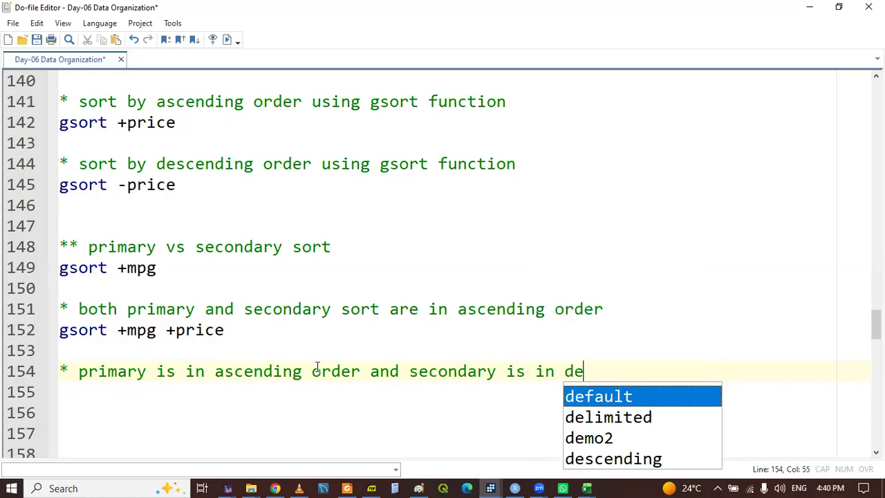
type("scending")
key("Return")
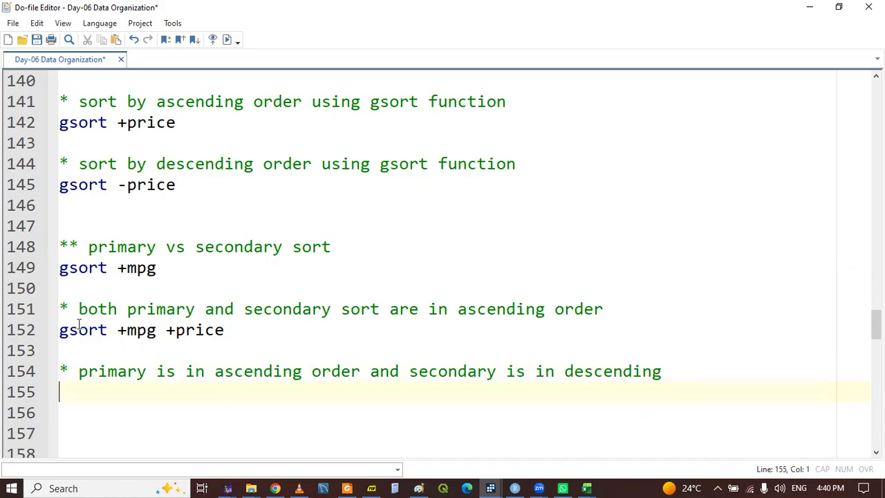
Copy the gsort +mpg +price command from line 152 to line 155, below the new comment
left_click_drag(59, 330, 225, 331)
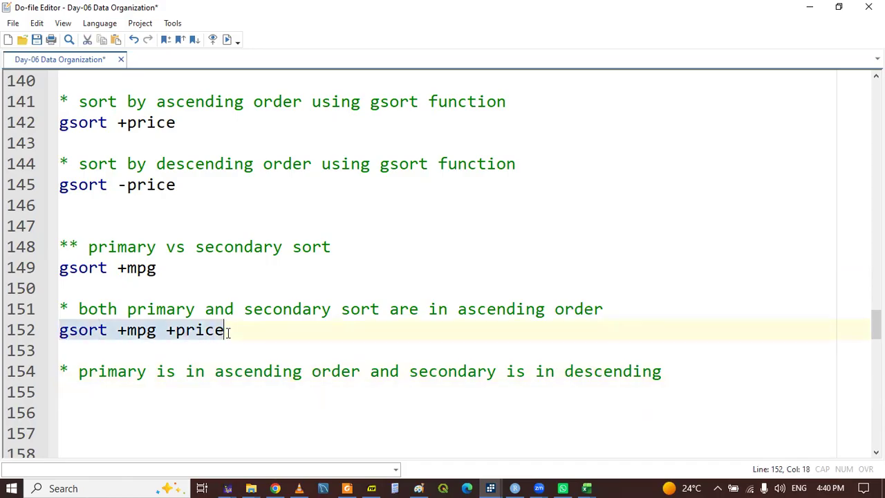
key("ctrl+c")
left_click(125, 391)
key("ctrl+v")
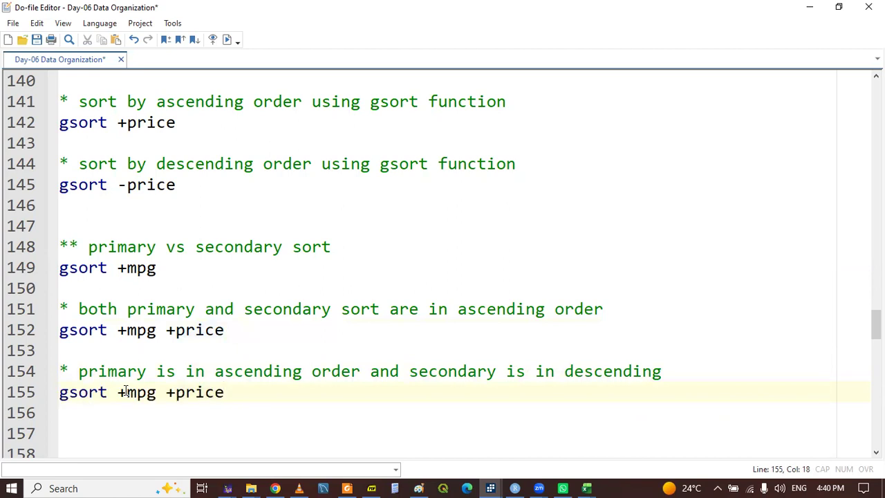
Change the copied command on line 155 to gsort +mpg -price and save the do-file
double_click(132, 392)
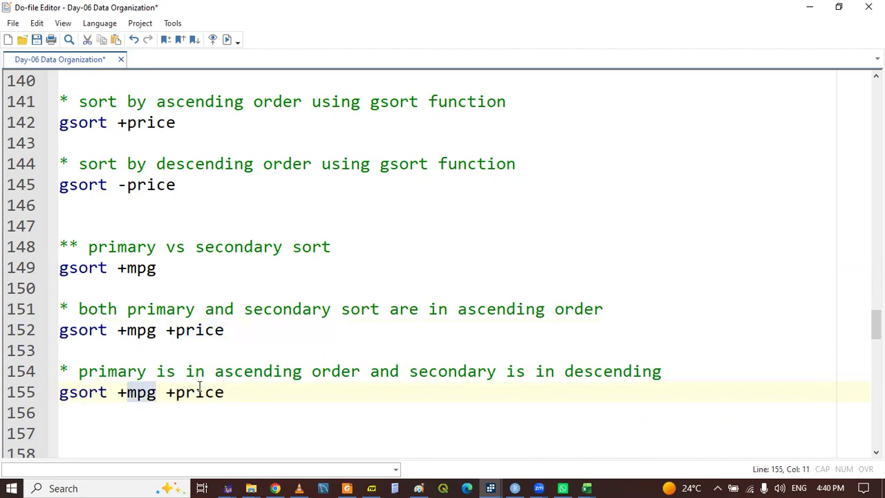
left_click(177, 392)
key("BackSpace")
type("-")
key("ctrl+s")
double_click(196, 393)
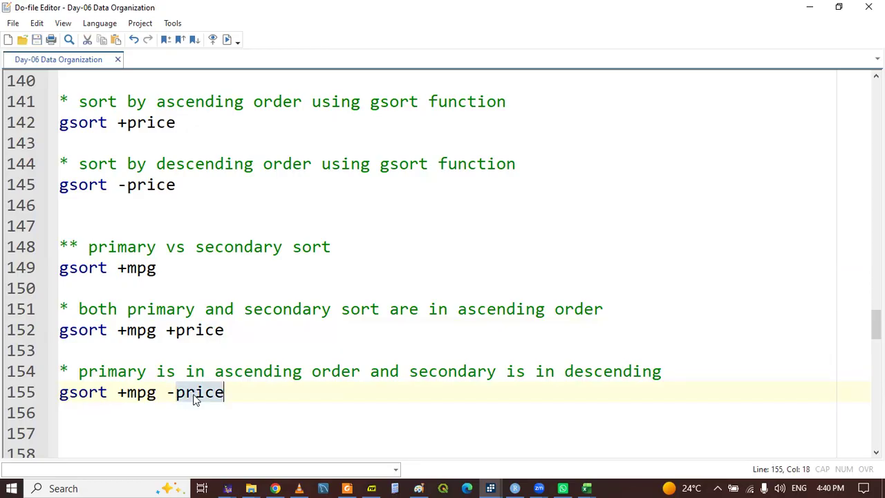
left_click(195, 392)
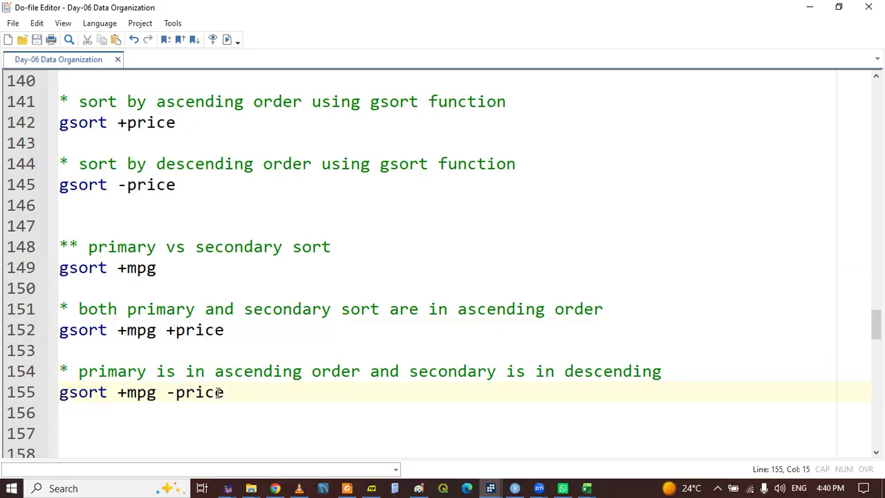
Run the gsort +mpg -price command from line 155 and bring up the auto2 dataset in the Data Editor
left_click(70, 392)
double_click(69, 392)
key("shift+End")
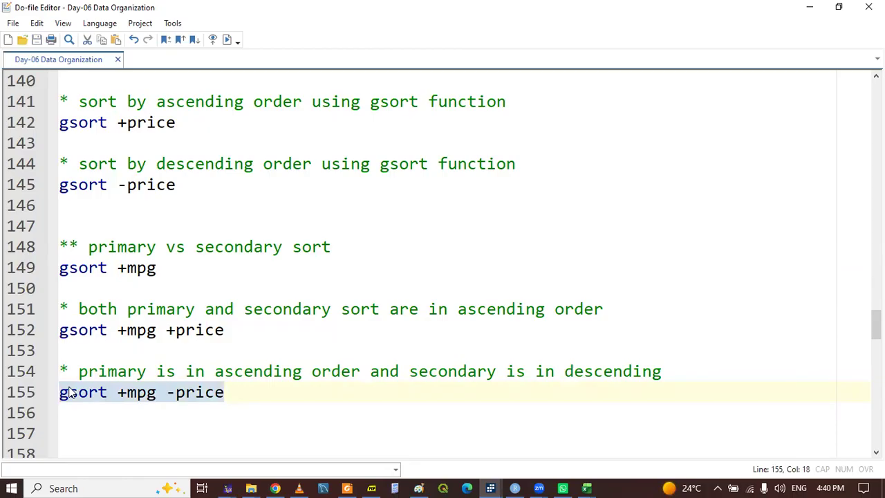
mouse_move(515, 486)
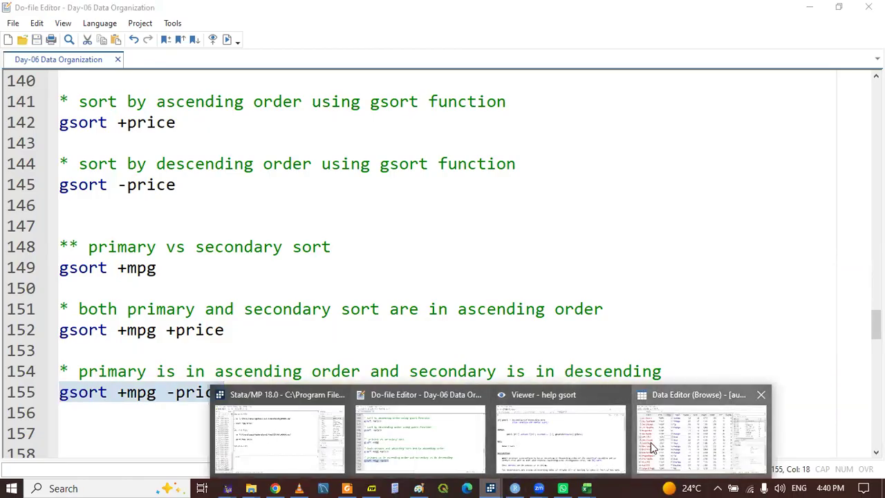
left_click(684, 432)
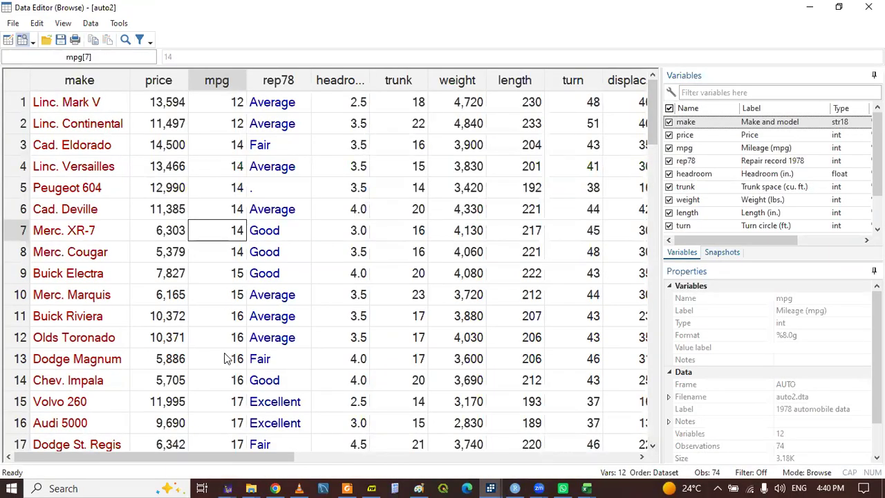
Check the re-sorted dataset for ascending mpg and descending price within the tied mpg groups of the first nine observations
left_click_drag(220, 103, 217, 119)
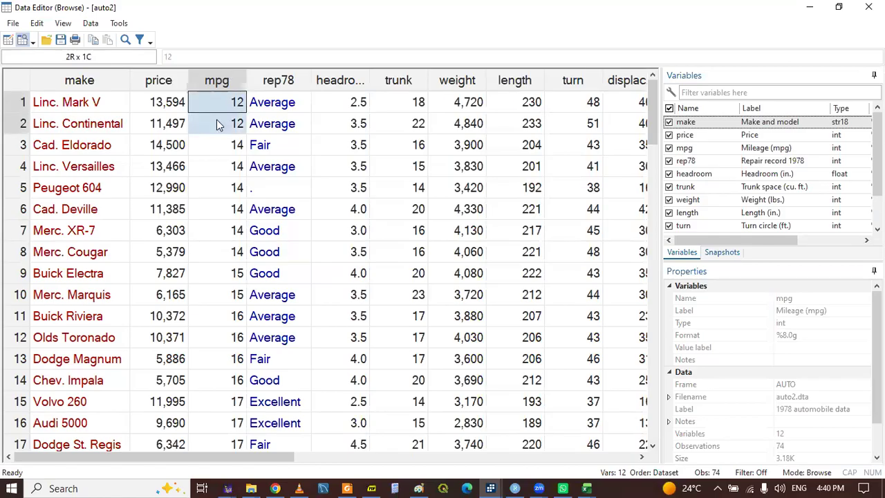
left_click(160, 103)
left_click(164, 122)
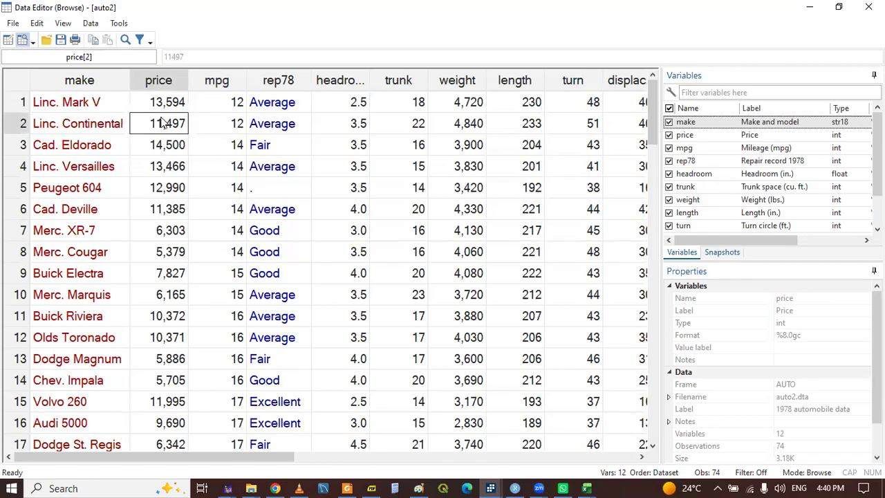
left_click_drag(226, 144, 221, 254)
left_click(159, 147)
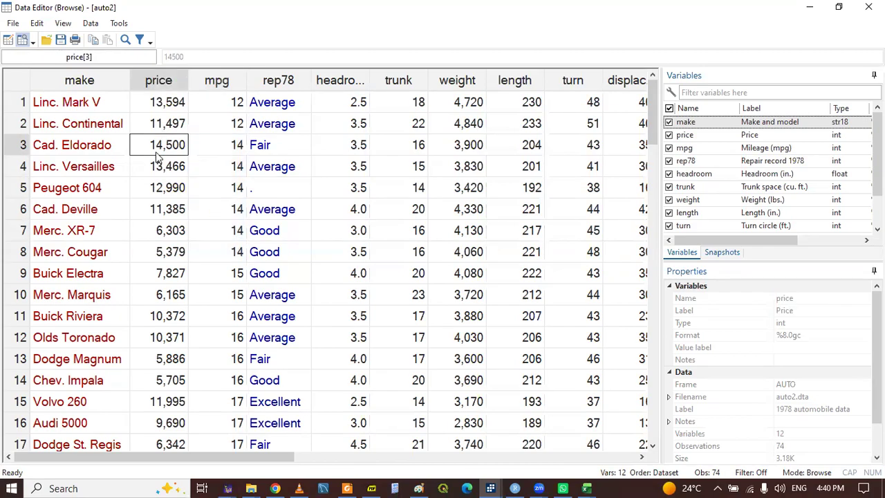
left_click(158, 171)
left_click(163, 209)
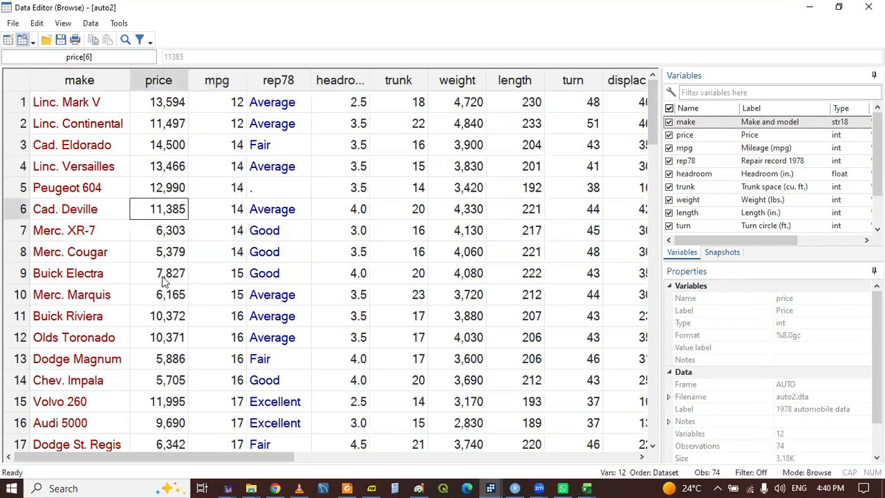
left_click_drag(169, 168, 175, 235)
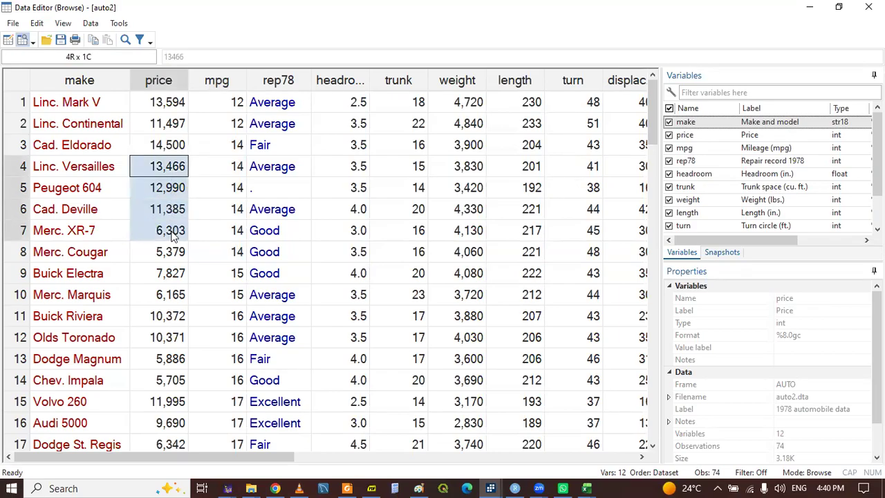
left_click_drag(171, 145, 169, 274)
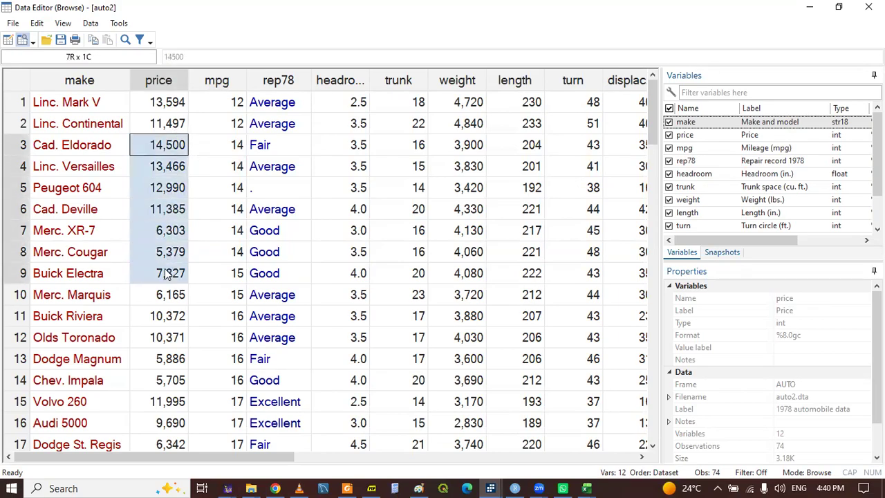
left_click(233, 102)
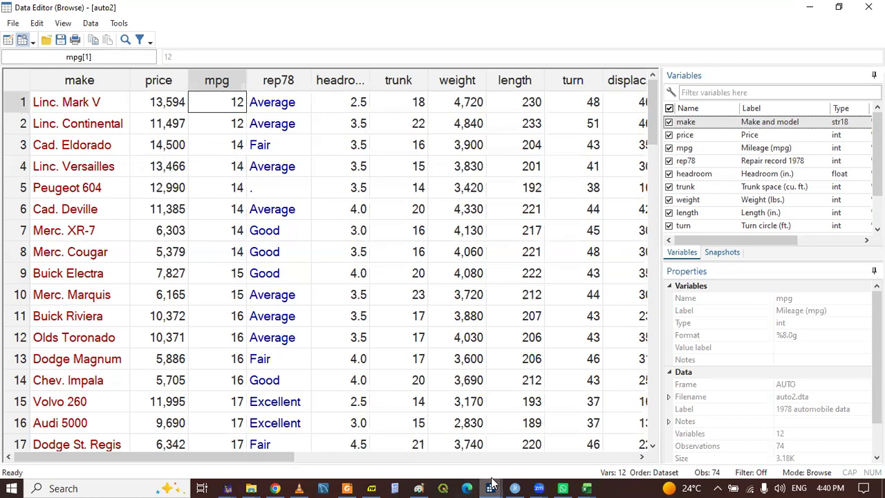
Return to the Day-06 Data Organization do-file and add five blank lines below the gsort +mpg -price command
mouse_move(493, 486)
left_click(470, 457)
left_click(178, 417)
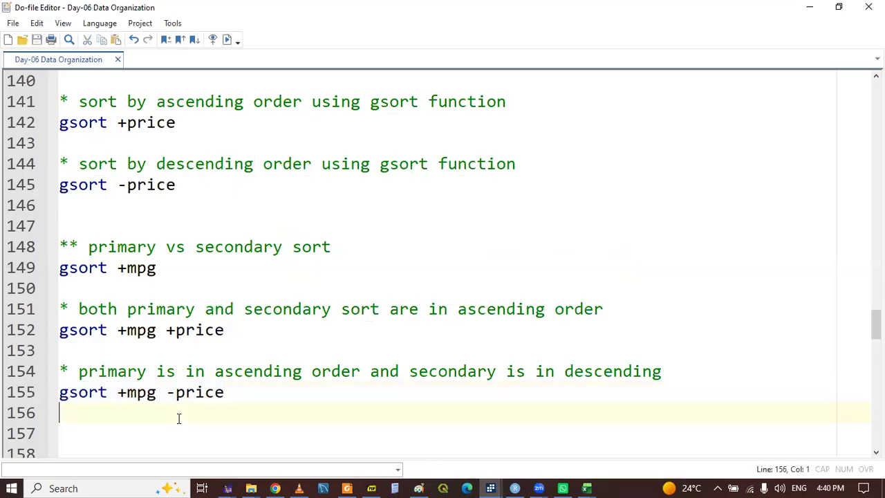
key("Return")
key("Return")
key("Return")
key("Return")
key("Return")
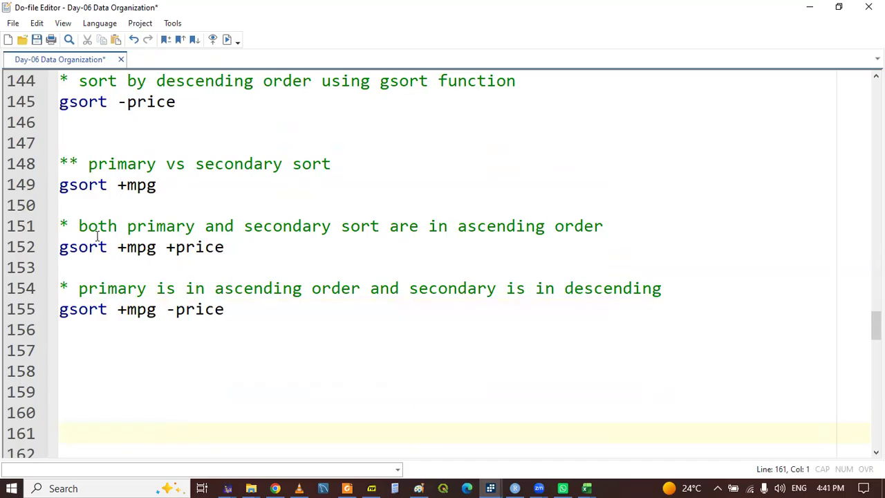
Copy the comment and gsort +mpg -price command from lines 154–155 to line 157
left_click_drag(60, 226, 234, 248)
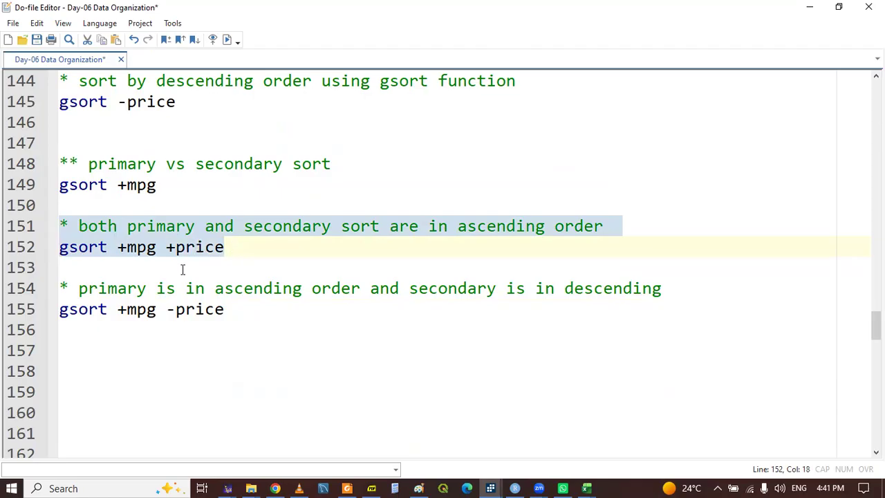
left_click_drag(61, 287, 234, 311)
key("ctrl+c")
key("Down")
key("Down")
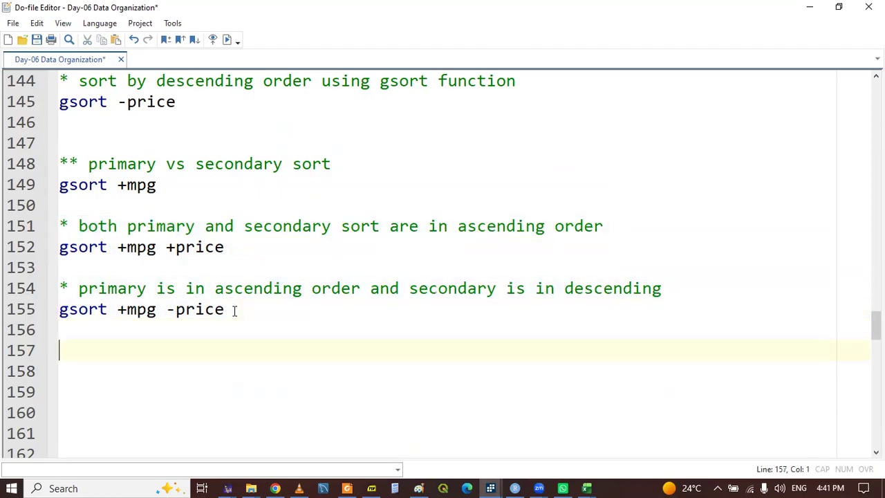
key("ctrl+v")
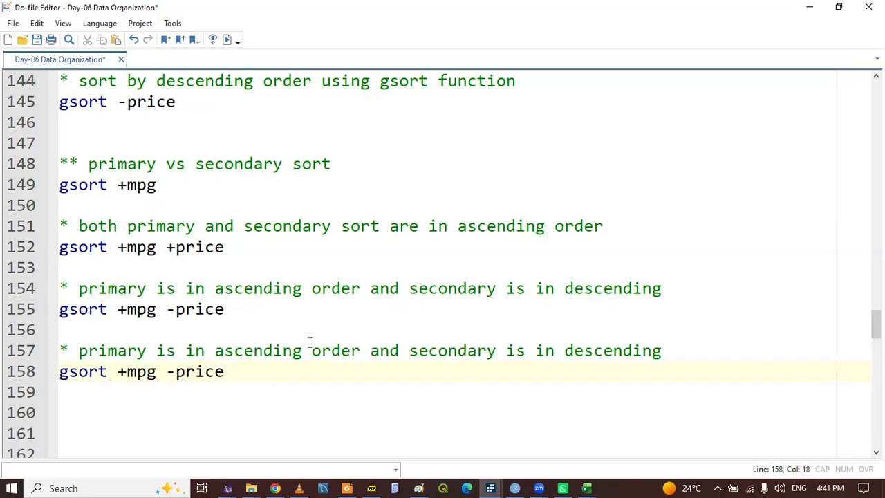
Change the copied comment on line 157 to "primary is in descending order and secondary is in ascending"
double_click(263, 349)
type("desc")
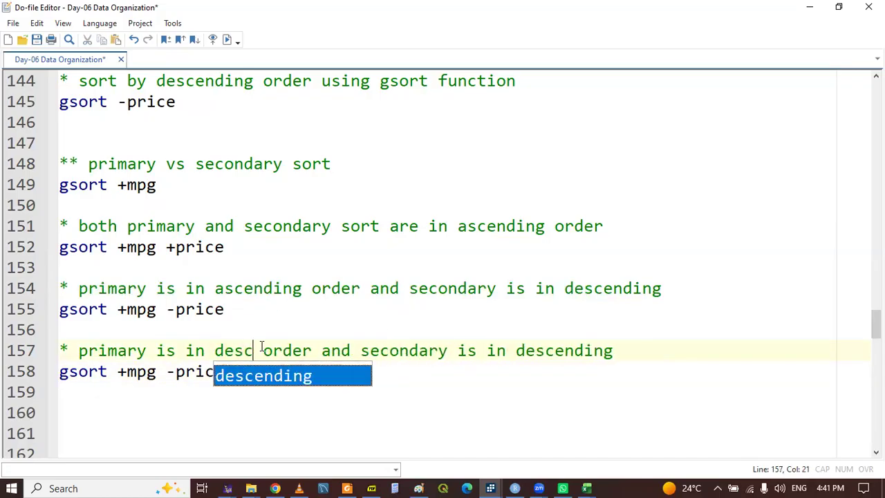
key("Return")
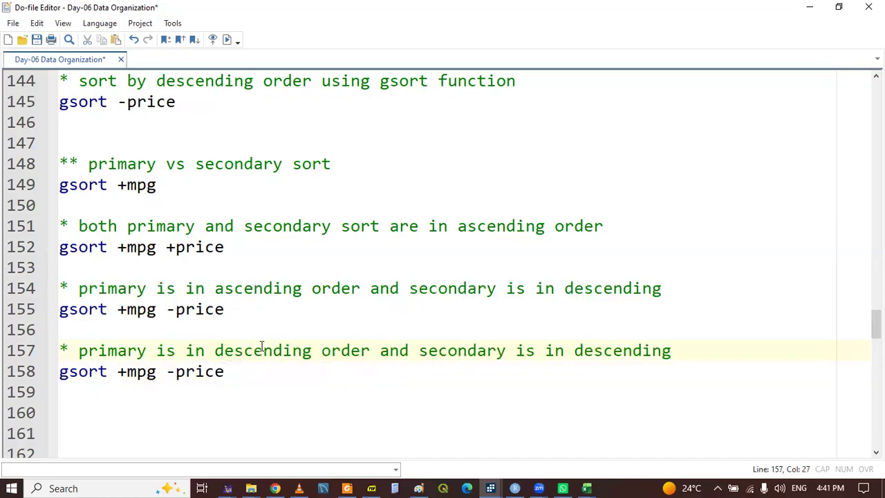
double_click(606, 354)
type("asc")
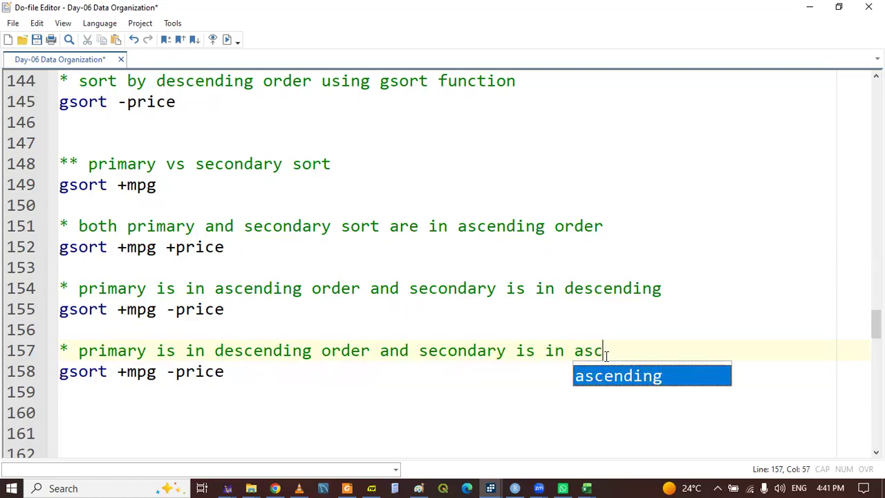
key("Return")
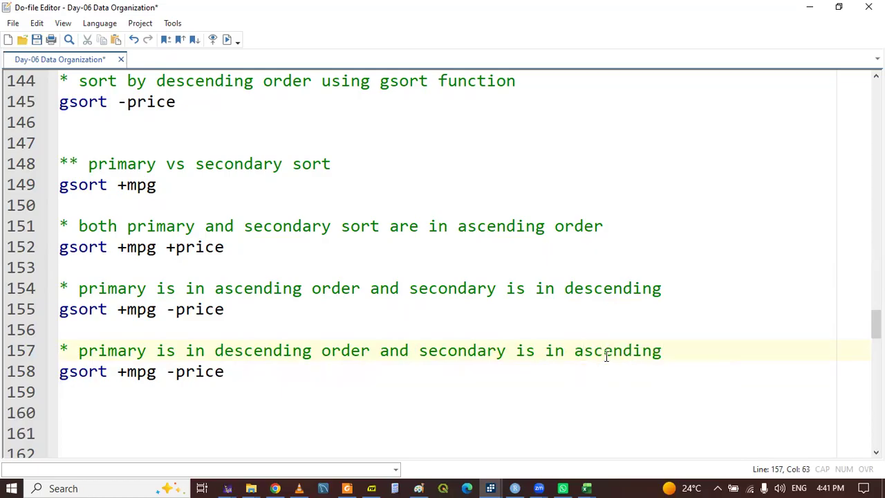
Change the copied command on line 158 to gsort -mpg +price
left_click(119, 372)
key("Delete")
type("-")
left_click(171, 372)
key("BackSpace")
type("+")
Run the gsort -mpg +price command from line 158 and bring up the auto2 dataset in the Data Editor
triple_click(154, 374)
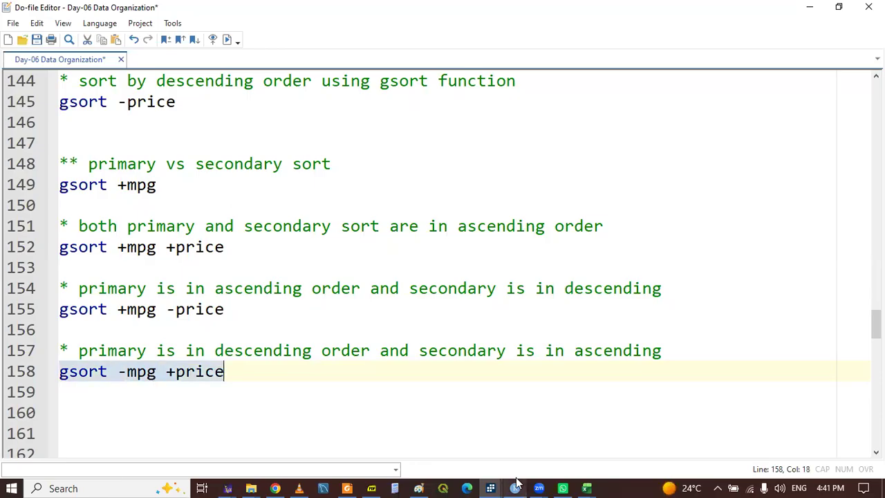
mouse_move(495, 484)
left_click(642, 446)
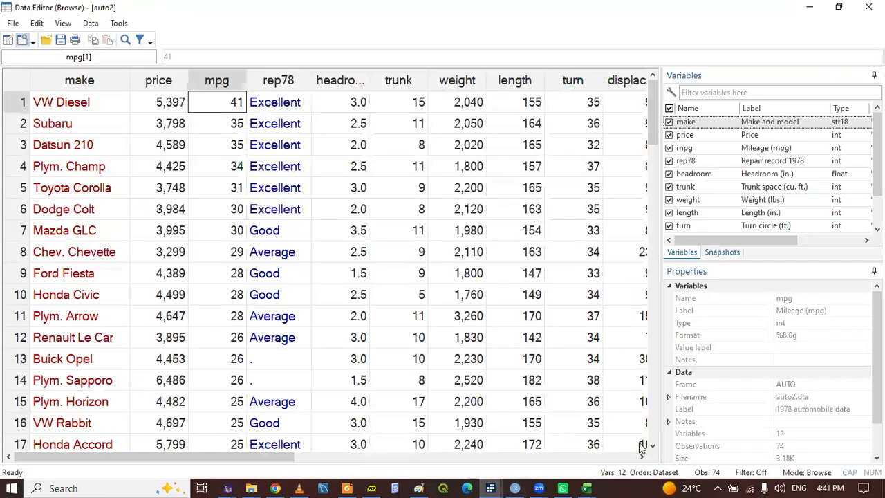
Check the price order within the tied mpg groups in observations 2–3 and 9–11 of the re-sorted dataset
left_click(234, 123)
left_click(232, 147)
left_click_drag(235, 126, 231, 145)
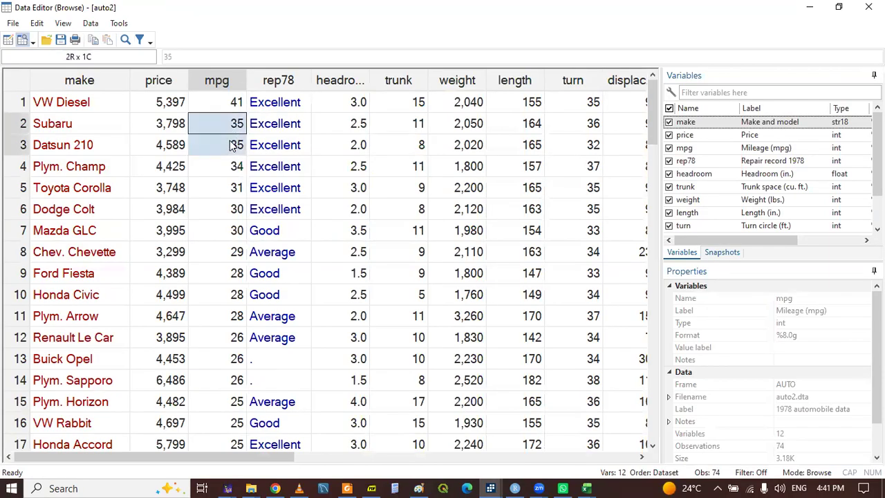
left_click(160, 130)
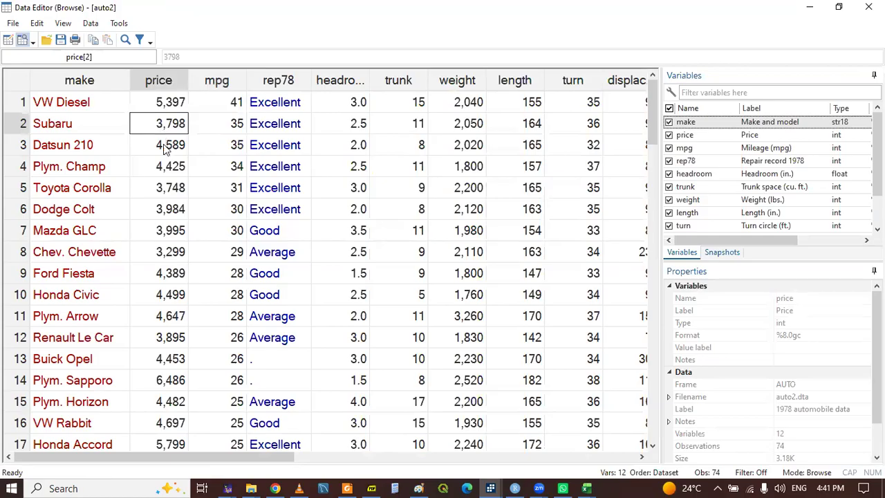
left_click(166, 151)
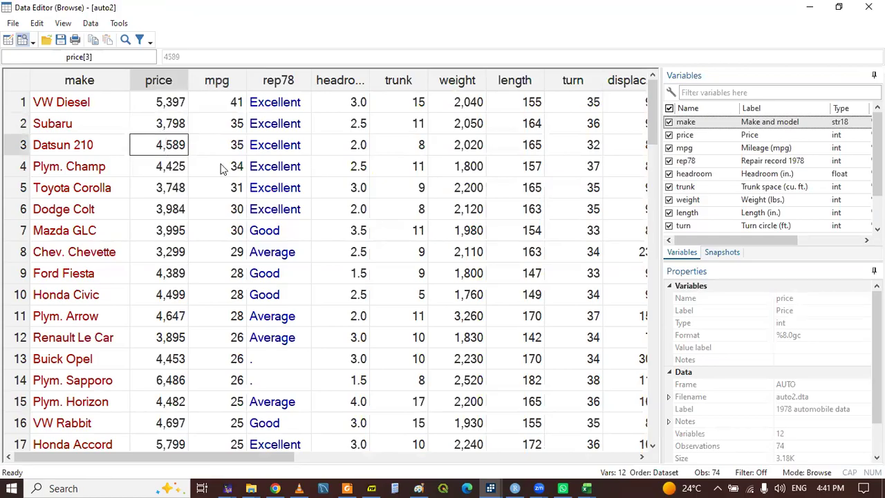
left_click_drag(229, 282, 226, 320)
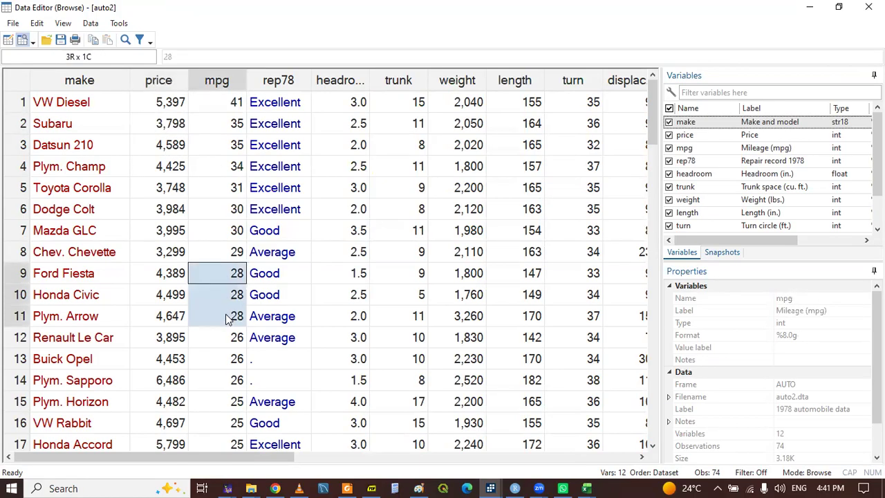
left_click(172, 278)
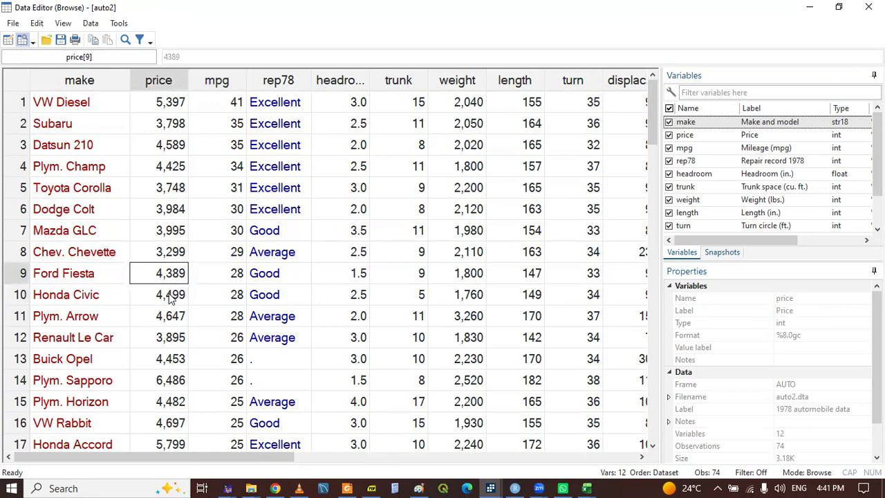
left_click(170, 295)
left_click(173, 320)
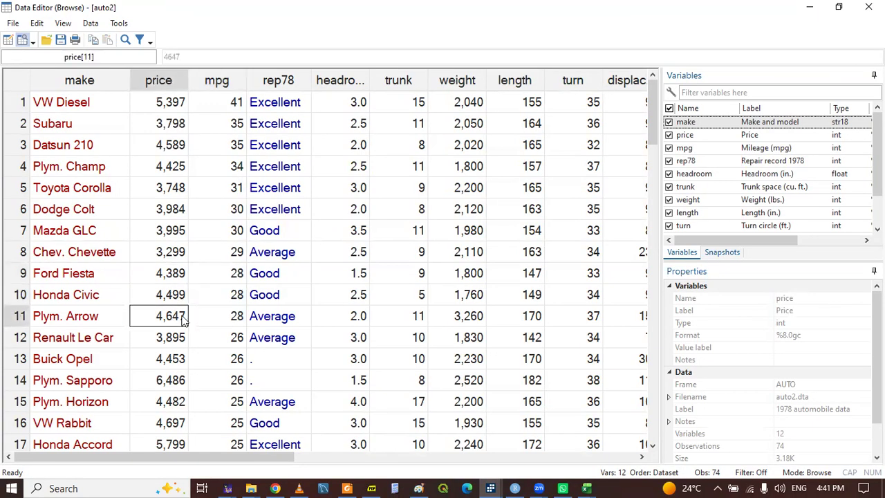
Return to the do-file and copy the comment and gsort +mpg +price command from lines 151–152 to line 160, with blank lines below
left_click(487, 484)
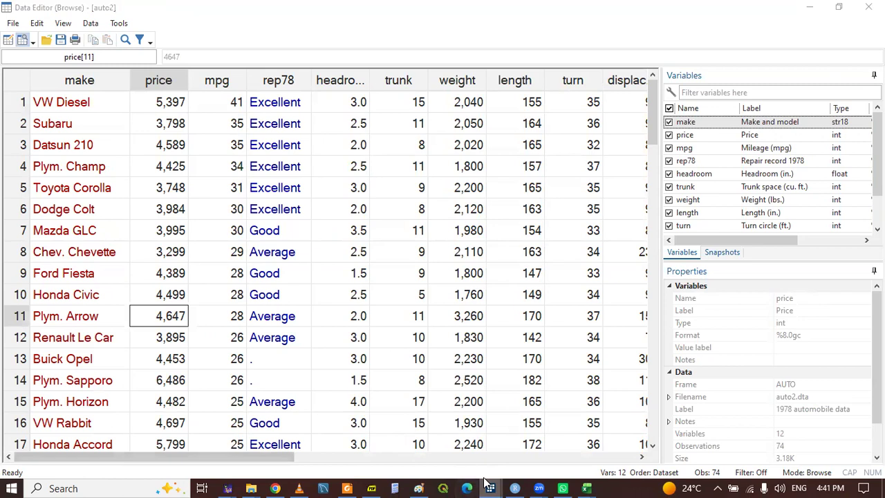
left_click(420, 440)
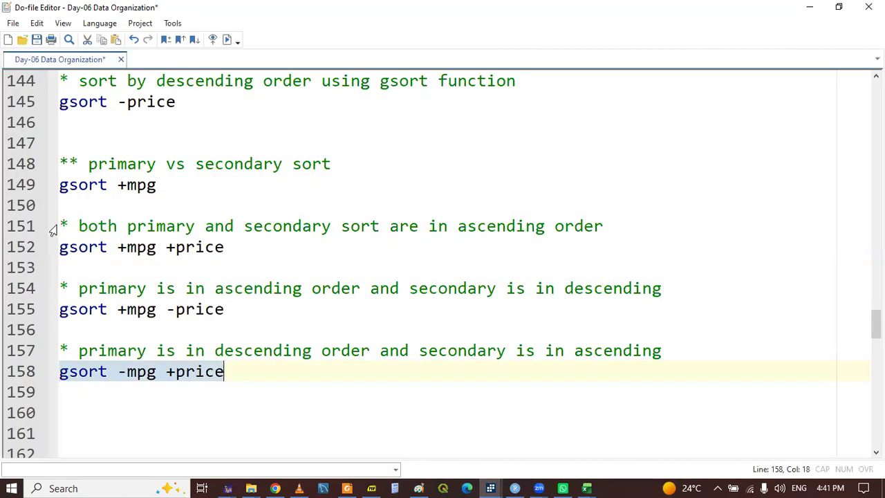
left_click_drag(60, 228, 234, 253)
key("ctrl+c")
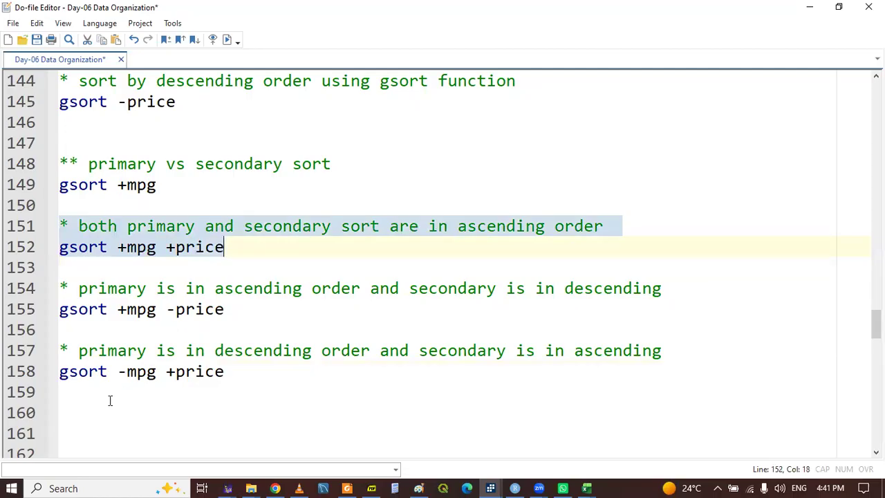
left_click(108, 401)
key("Return")
key("ctrl+v")
key("Return")
key("Return")
key("Return")
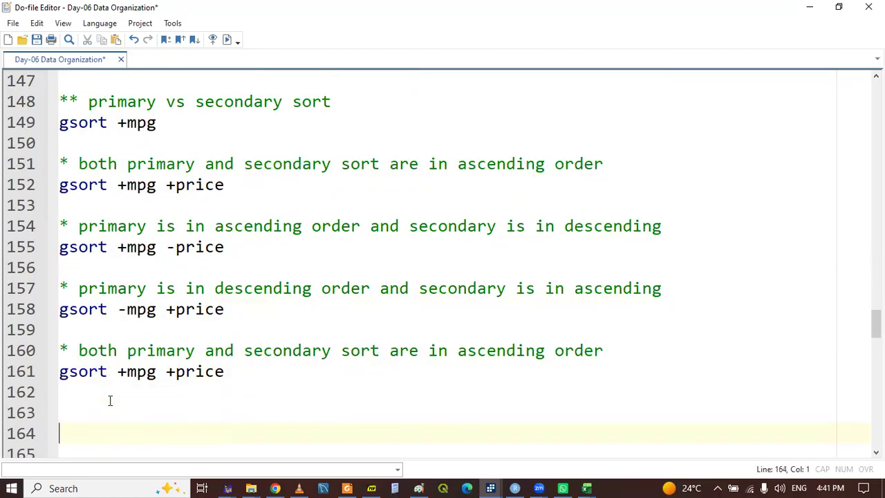
Change the copied comment on line 160 to "both primary and secondary sort are in descending order"
double_click(482, 351)
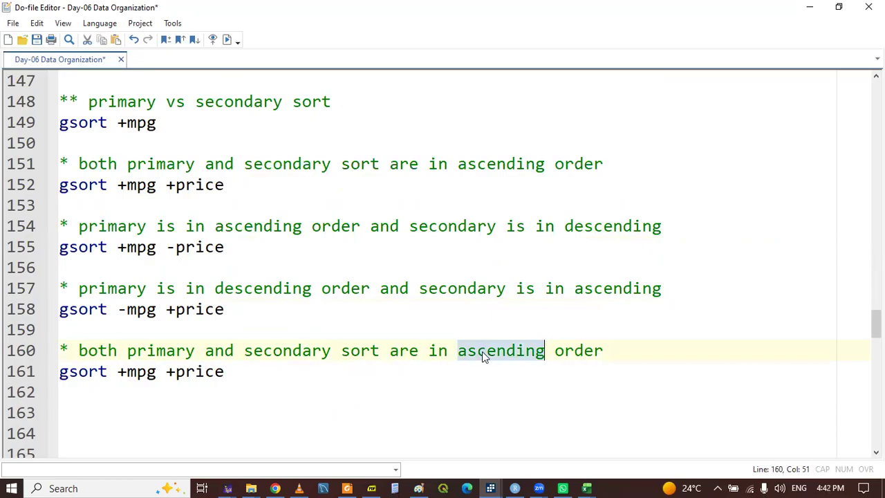
type("desc")
key("Return")
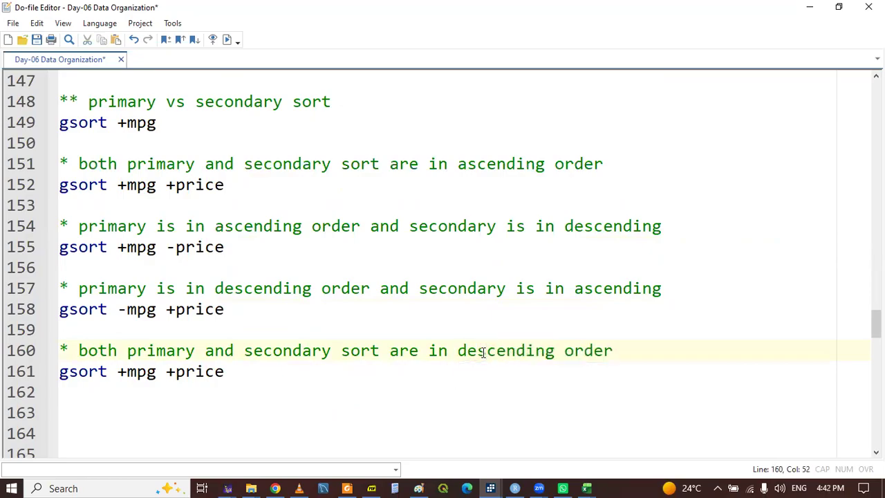
Change the copied command on line 161 to gsort -mpg -price and save the do-file
left_click(126, 373)
key("BackSpace")
type("-")
left_click(176, 372)
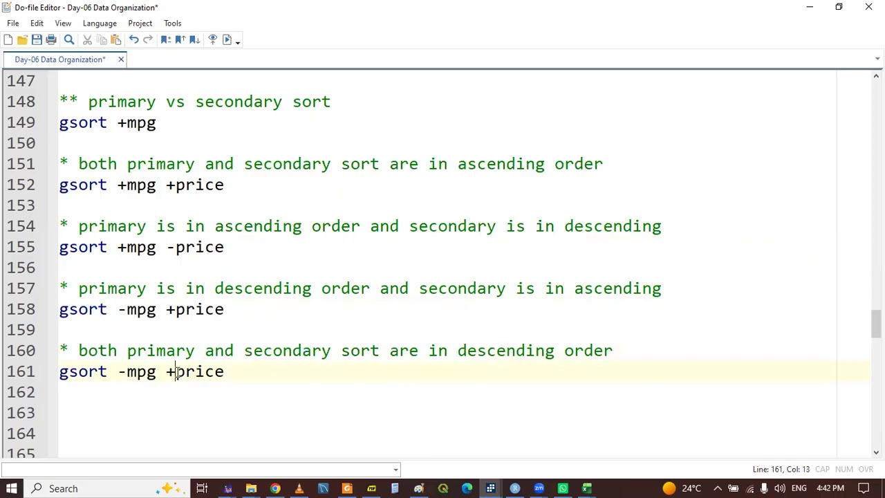
key("BackSpace")
type("-")
key("ctrl+s")
Run the gsort -mpg -price command from line 161 and bring up the auto2 dataset in the Data Editor
double_click(82, 377)
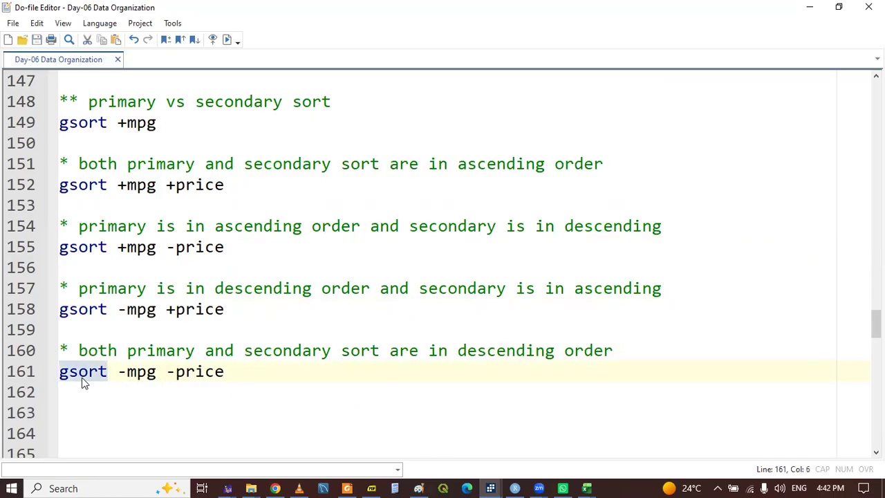
key("shift+End")
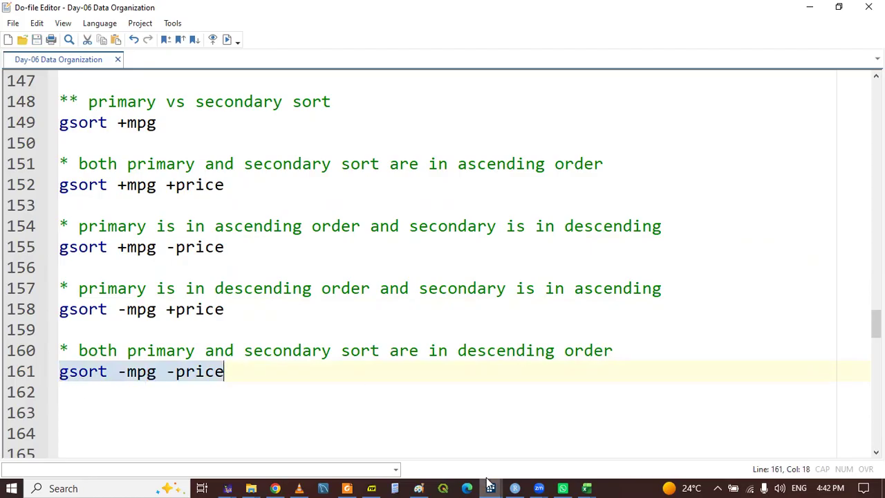
mouse_move(488, 481)
left_click(712, 427)
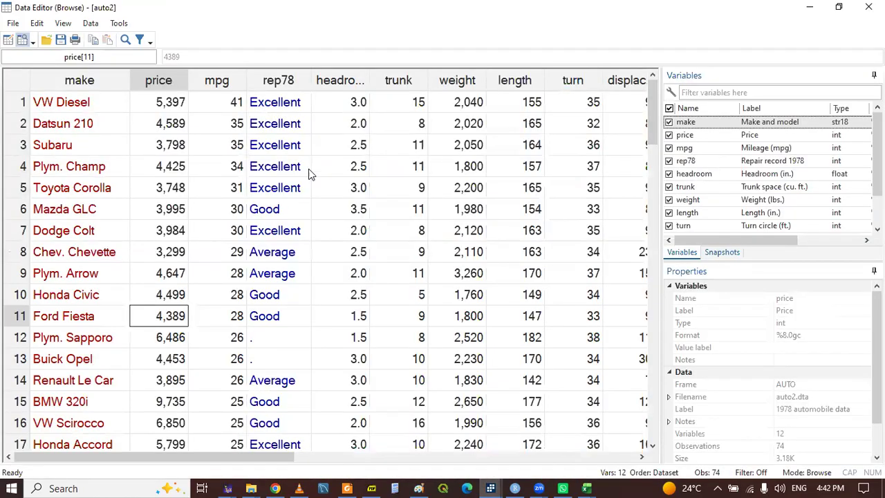
Check the mpg and price columns for descending order, including price within the tied mpg groups in observations 2–3 and 9–11
left_click_drag(229, 130, 228, 152)
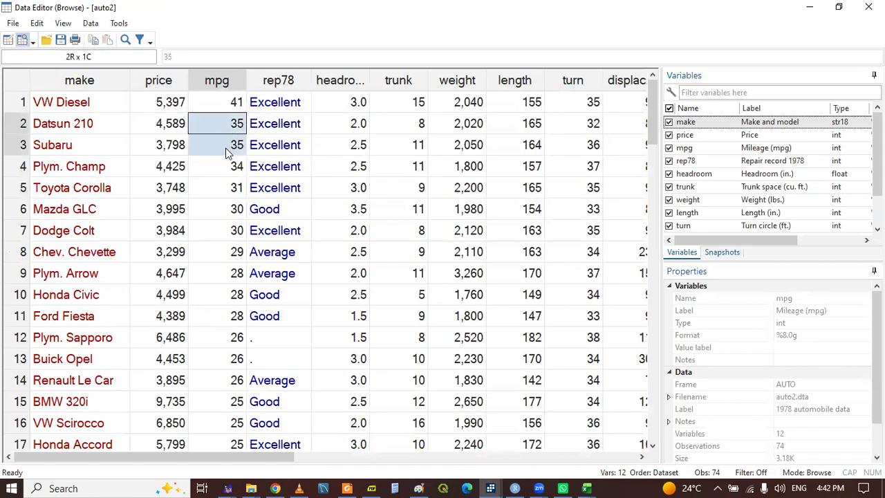
left_click(164, 125)
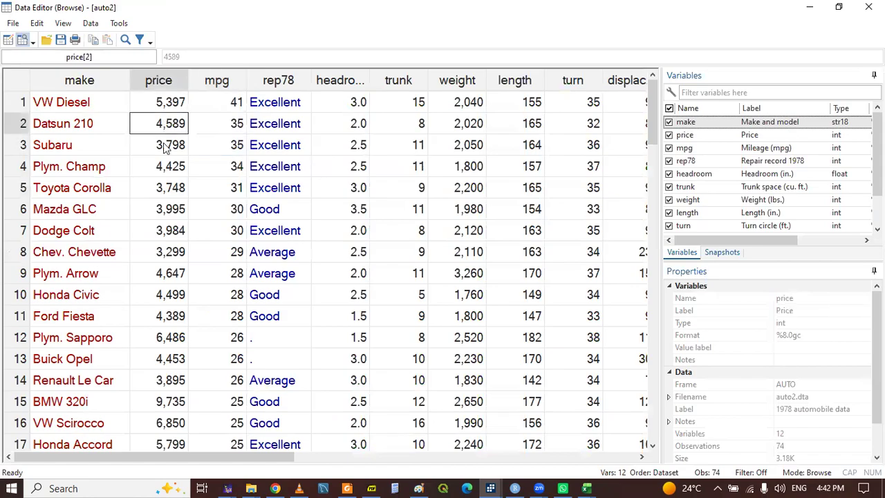
left_click(167, 147)
left_click_drag(238, 275, 236, 319)
left_click(168, 277)
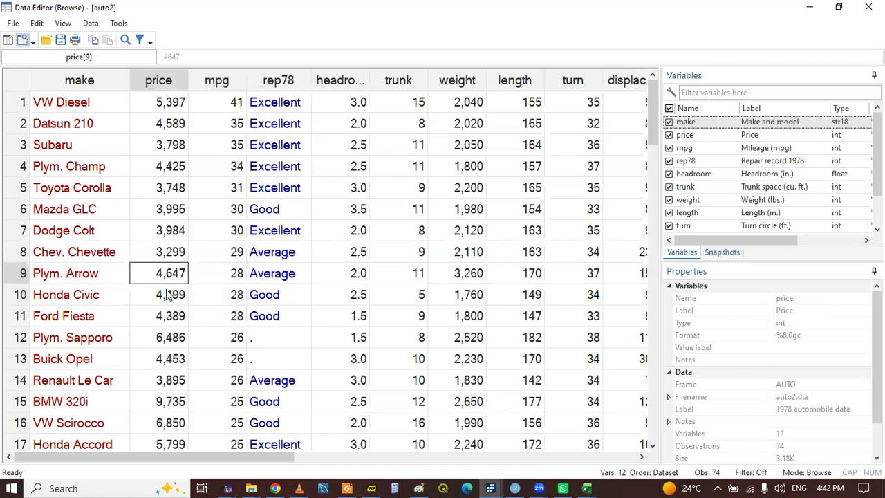
left_click(218, 82)
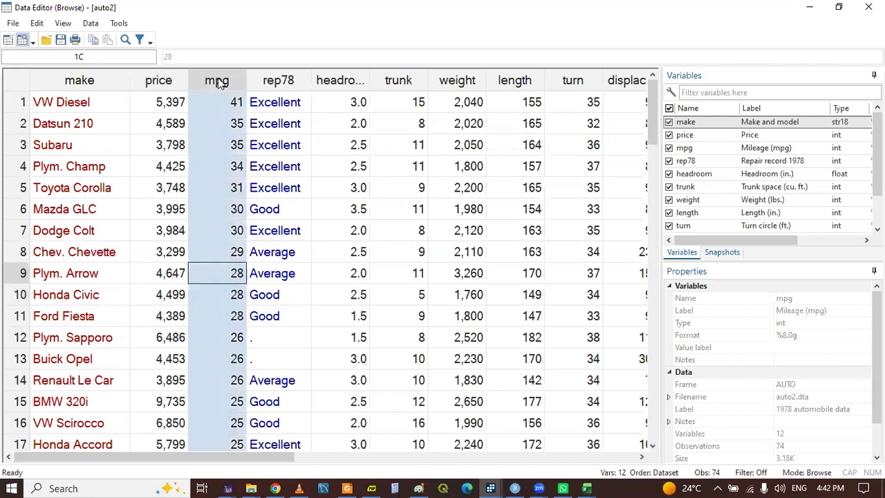
left_click(159, 81)
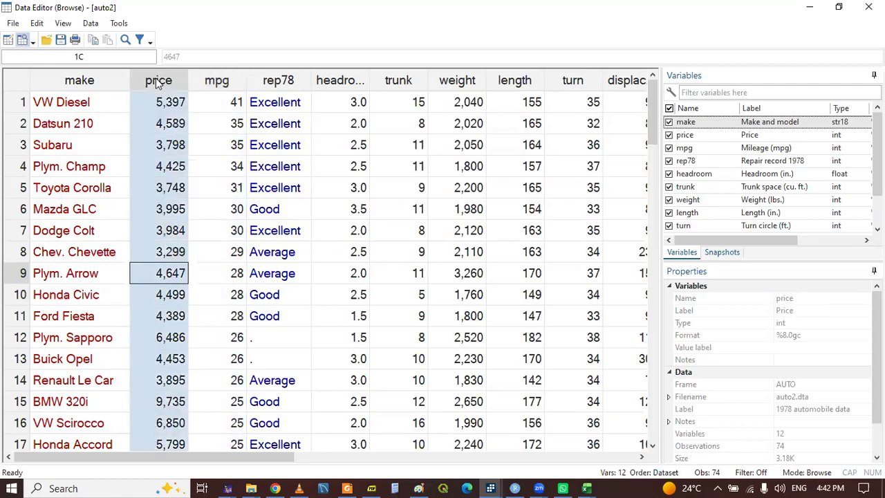
left_click(222, 194)
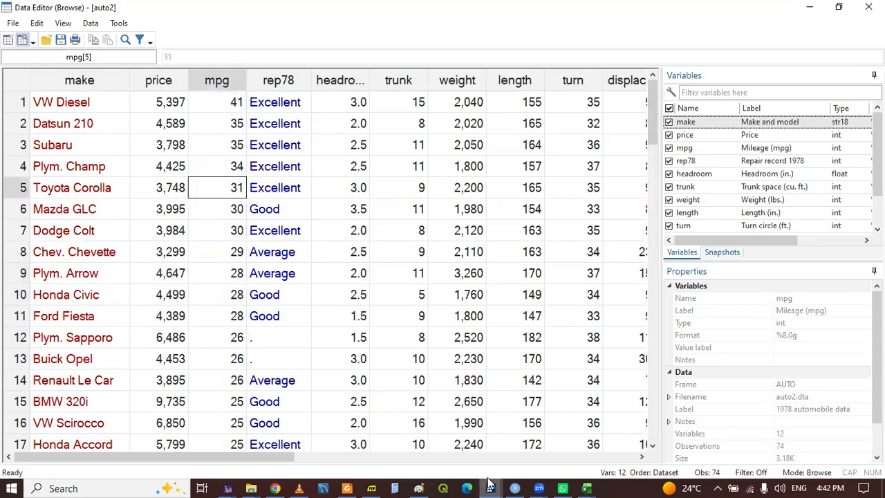
Return to the do-file, place the cursor on empty line 163 below the last gsort command, and save the file
mouse_move(499, 482)
left_click(429, 450)
left_click_drag(224, 408, 209, 422)
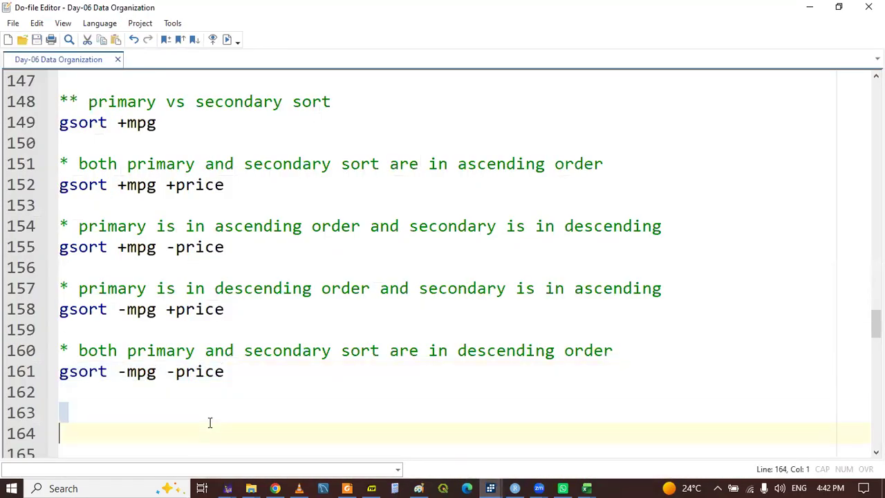
left_click(89, 410)
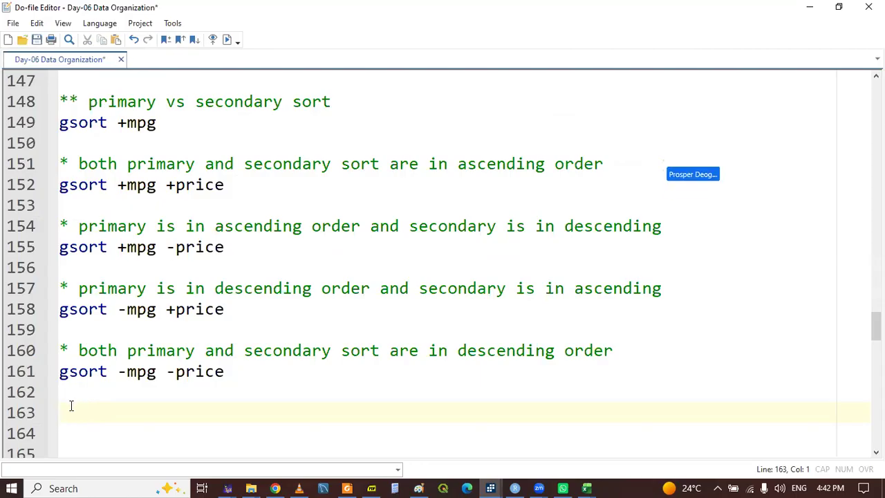
key("ctrl+s")
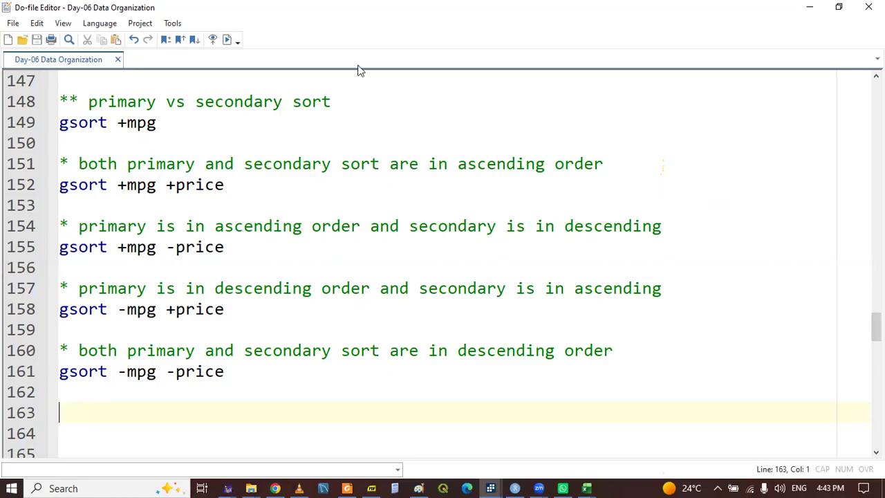
left_click(513, 266)
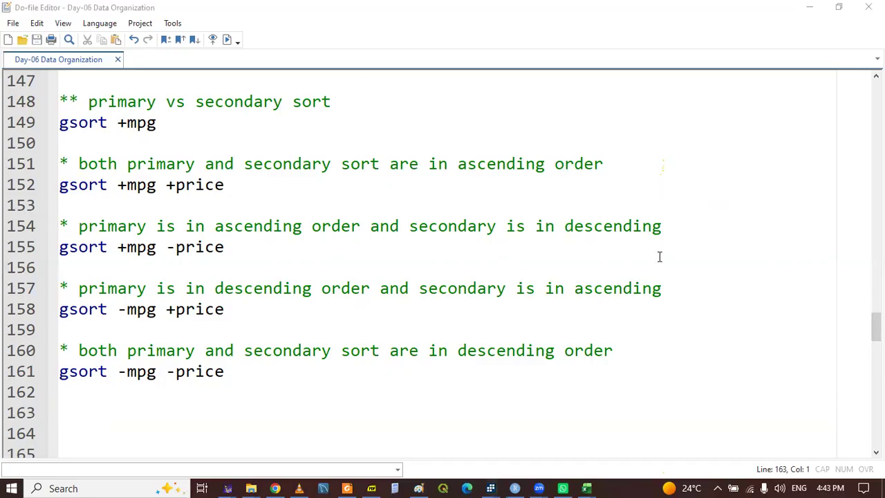